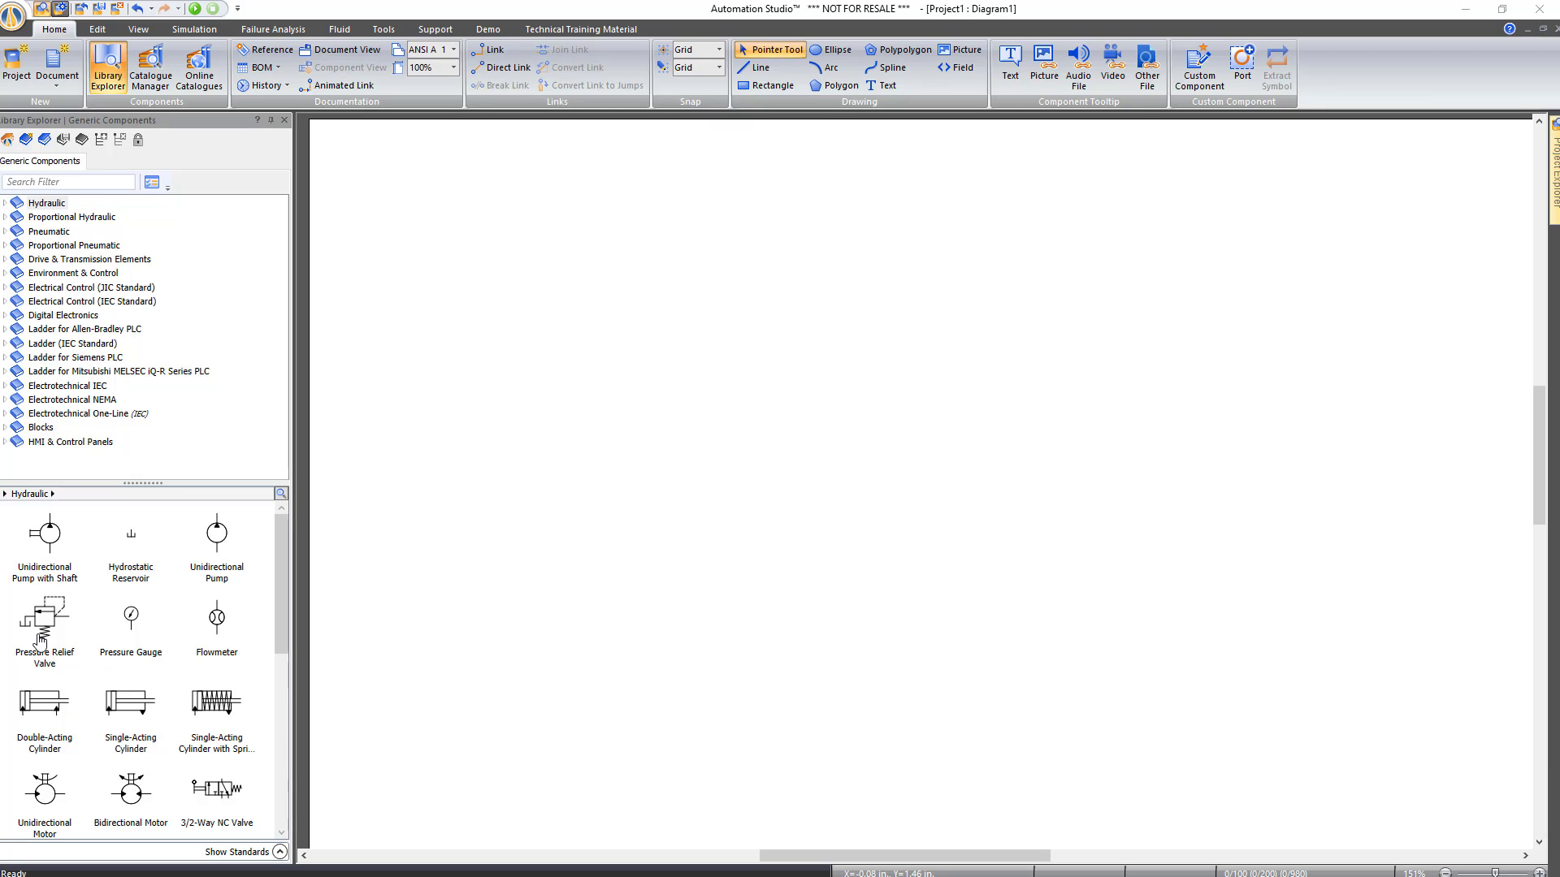
# Place a pressure relief valve, a pump and a reservoir on the diagram
pyautogui.moveTo(41, 637); pyautogui.dragTo(544, 387)
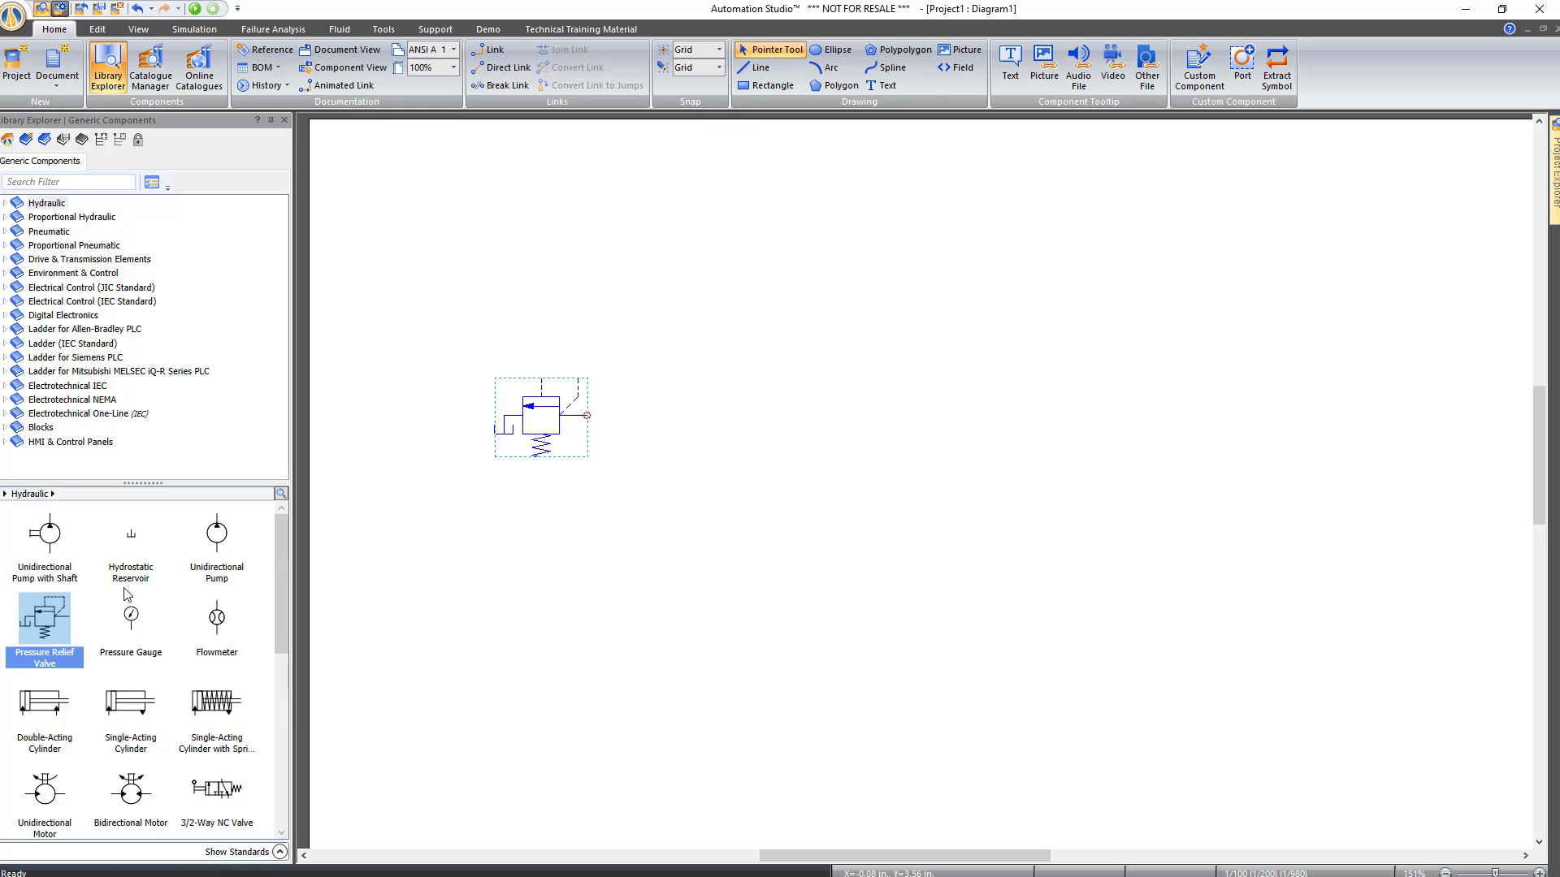
pyautogui.moveTo(208, 541); pyautogui.dragTo(674, 564)
pyautogui.moveTo(130, 534); pyautogui.dragTo(671, 666)
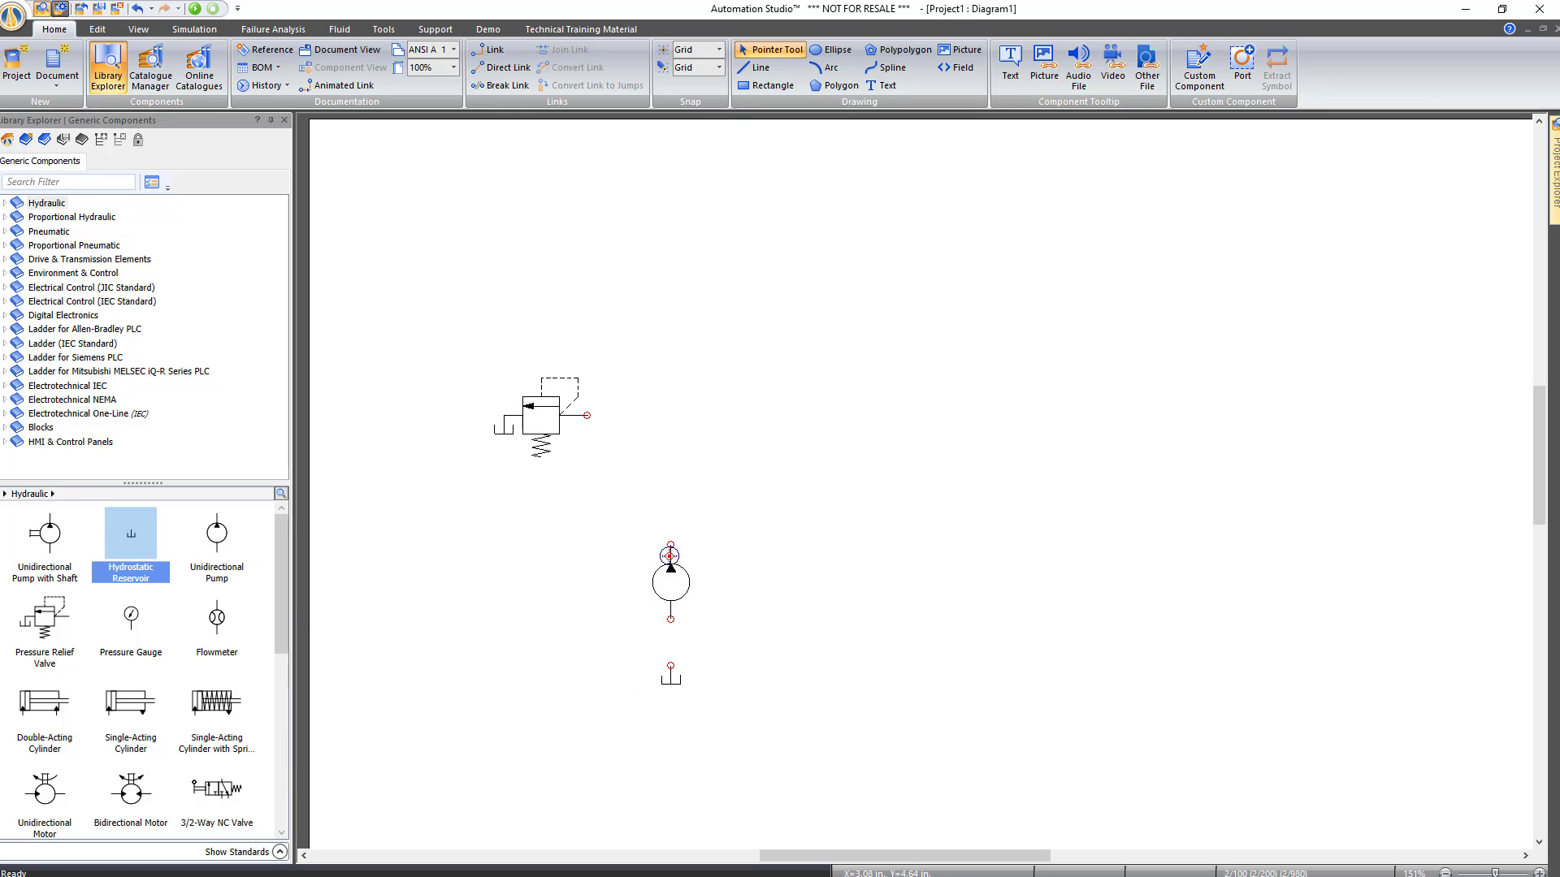
# Connect the pump to the reservoir and relief valve, and add the cylinder and 4/2-way valve
pyautogui.moveTo(671, 544); pyautogui.dragTo(586, 415)
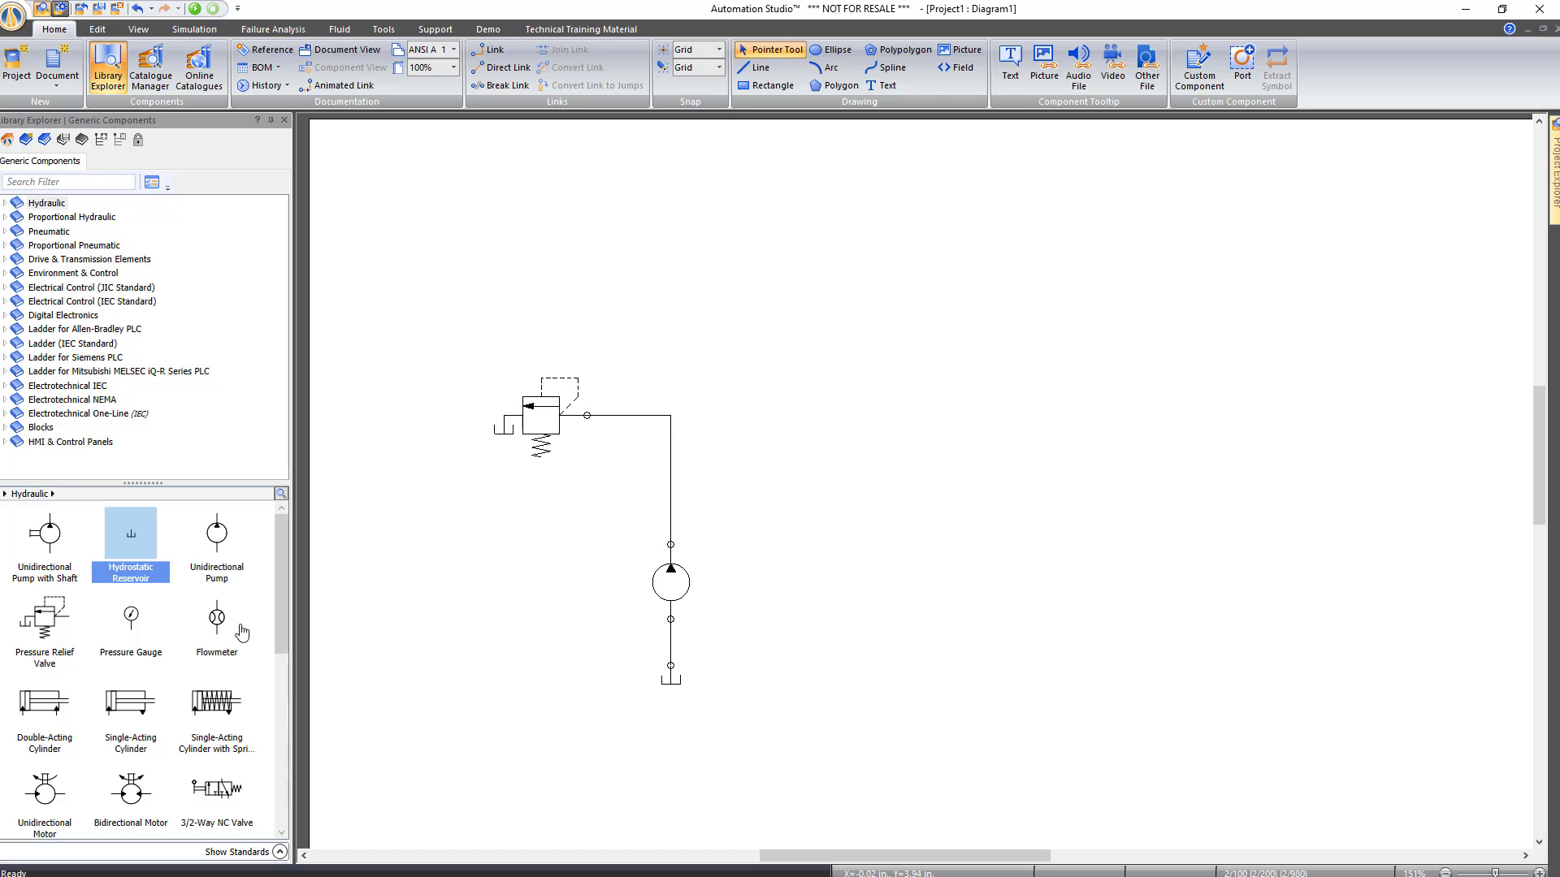
pyautogui.moveTo(47, 701); pyautogui.dragTo(721, 168)
pyautogui.moveTo(279, 559); pyautogui.dragTo(277, 630)
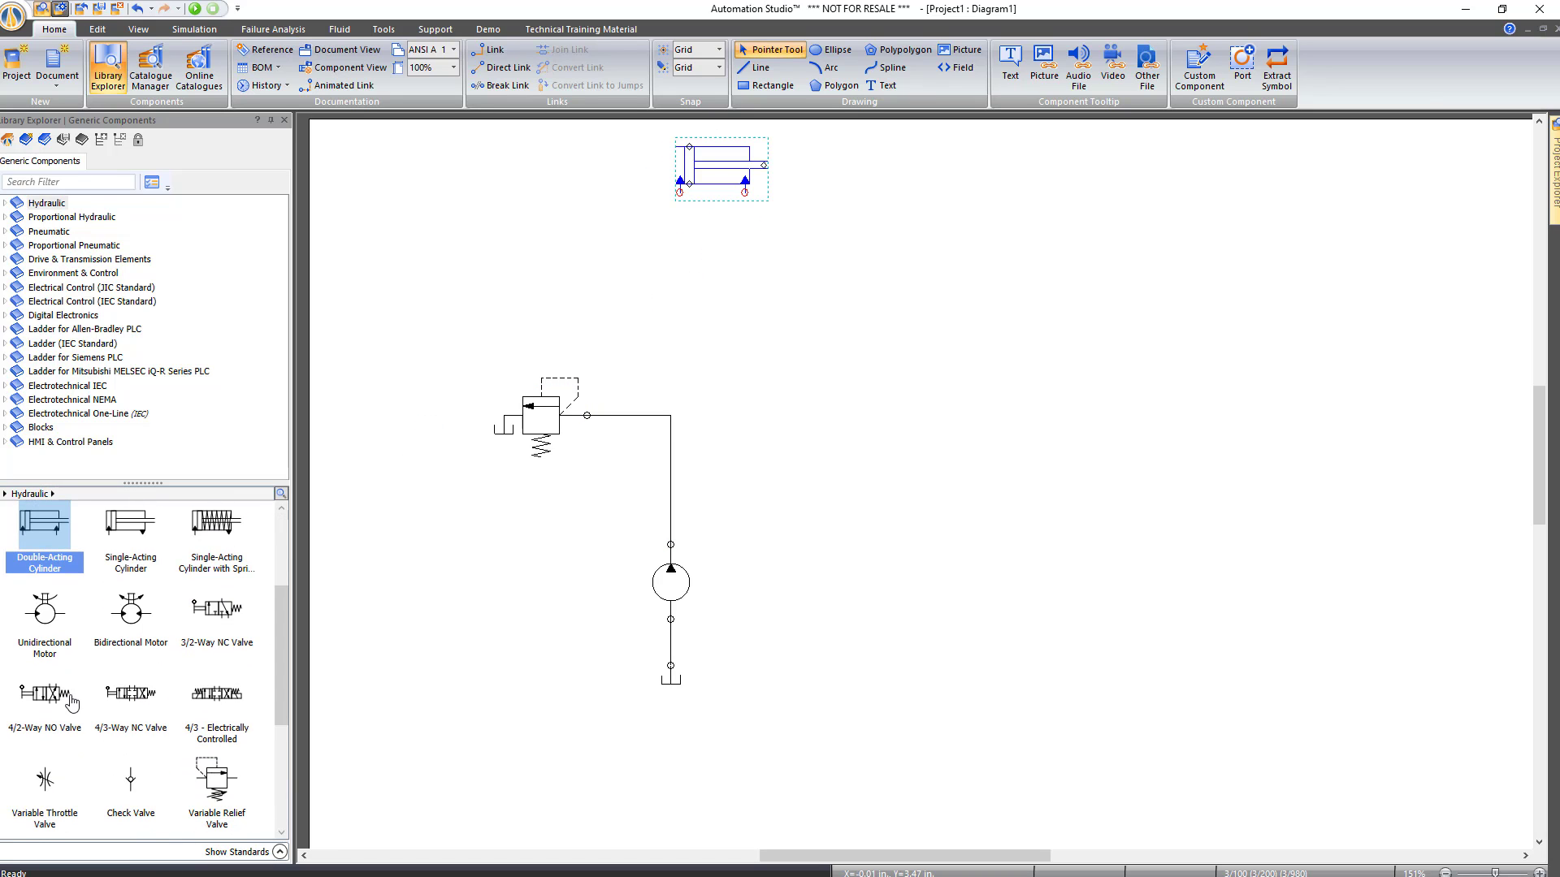
pyautogui.moveTo(44, 693); pyautogui.dragTo(706, 258)
# Link the 4/2-way valve to both cylinder ports, the pump line and a tank return
pyautogui.moveTo(679, 192); pyautogui.dragTo(716, 257)
pyautogui.moveTo(745, 193); pyautogui.dragTo(735, 258)
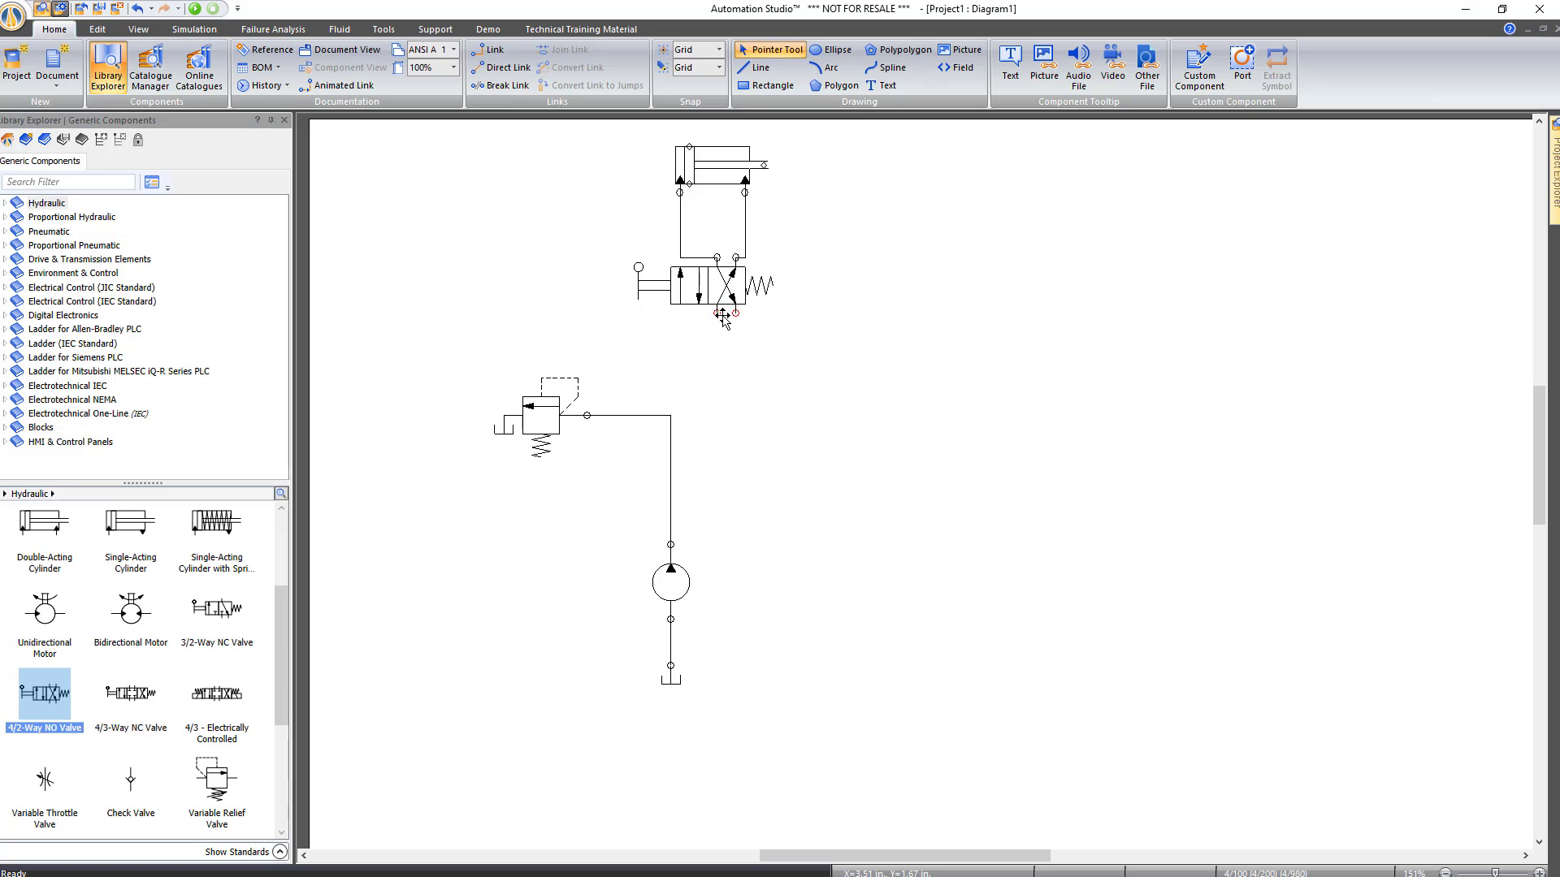
pyautogui.moveTo(717, 312); pyautogui.dragTo(671, 415)
pyautogui.moveTo(735, 313)
pyautogui.mouseDown()
pyautogui.moveTo(735, 690)
pyautogui.moveTo(737, 678)
pyautogui.mouseUp()
pyautogui.rightClick(776, 441)
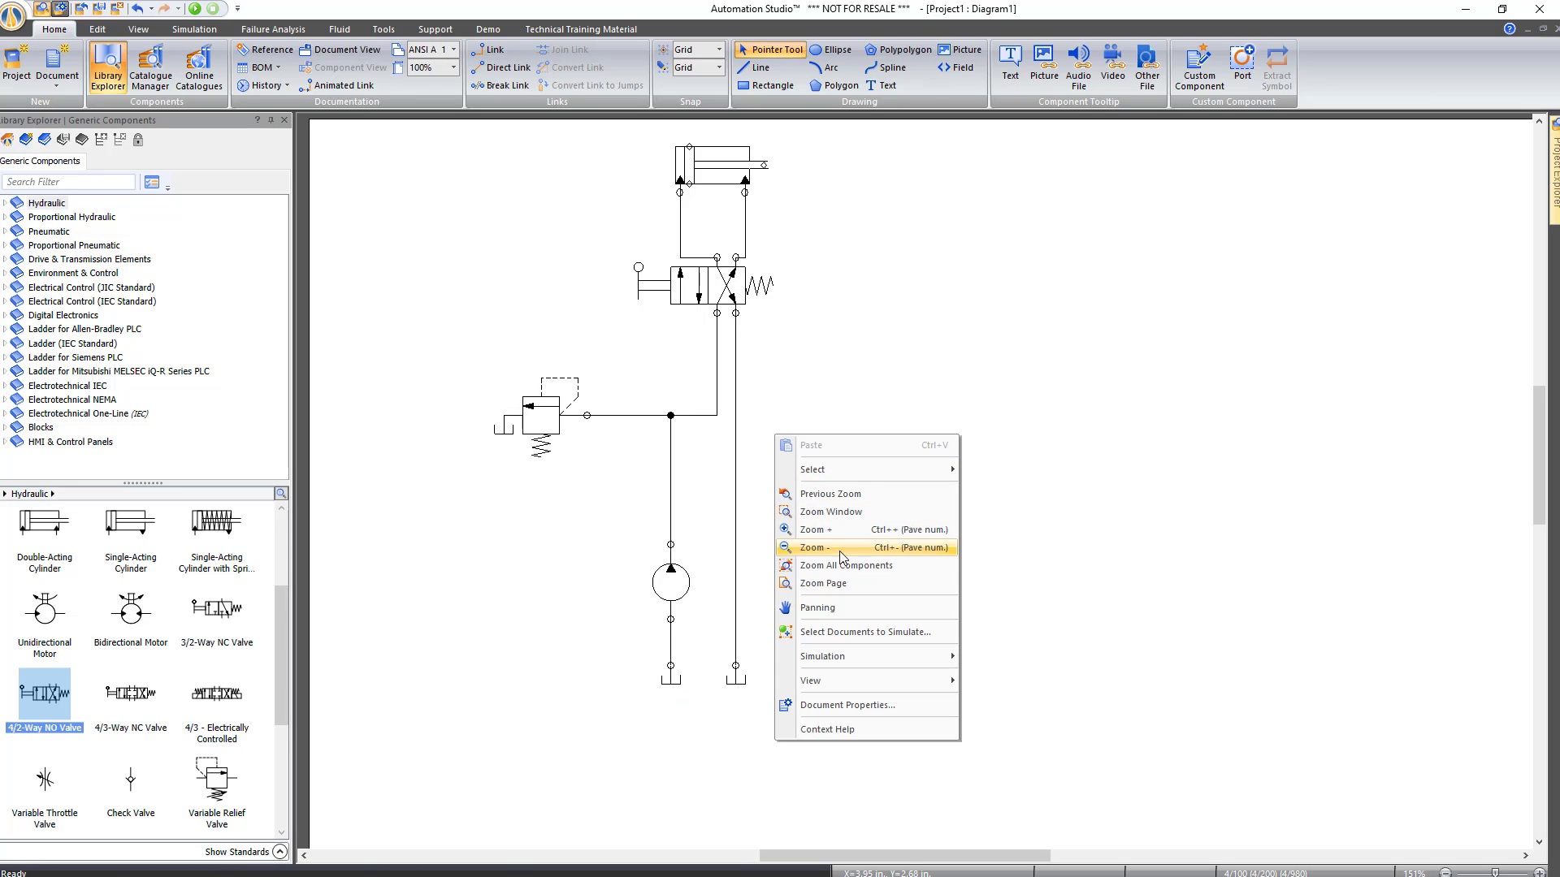
pyautogui.click(819, 443)
pyautogui.click(936, 503)
pyautogui.moveTo(936, 503); pyautogui.dragTo(769, 498)
# Simulate the circuit, shift the valve to extend the cylinder, stop, and select the relief valve
pyautogui.click(193, 9)
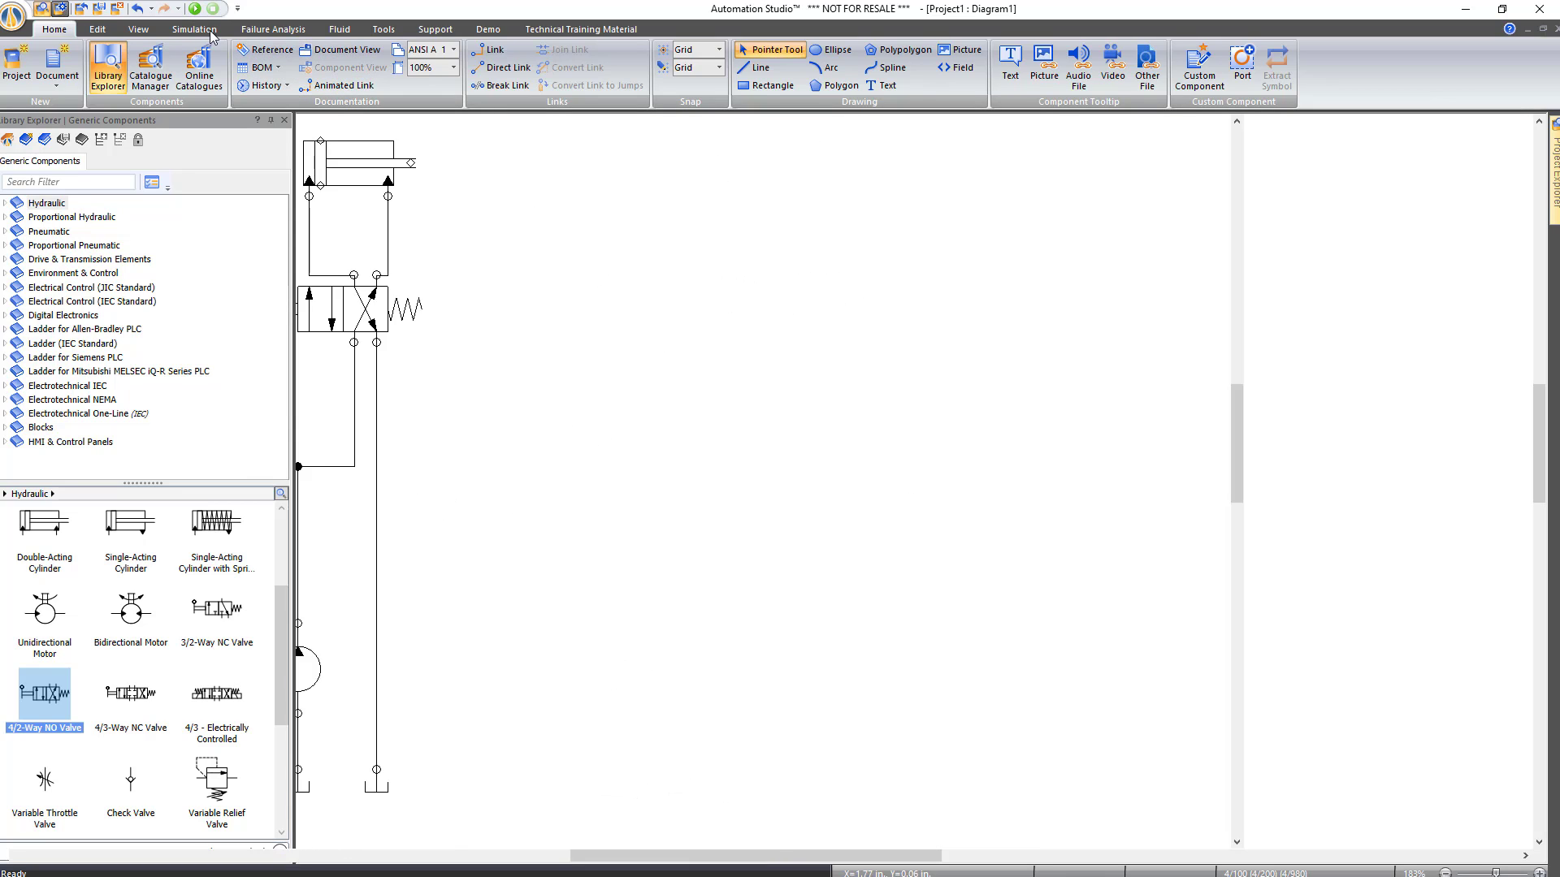
pyautogui.click(434, 317)
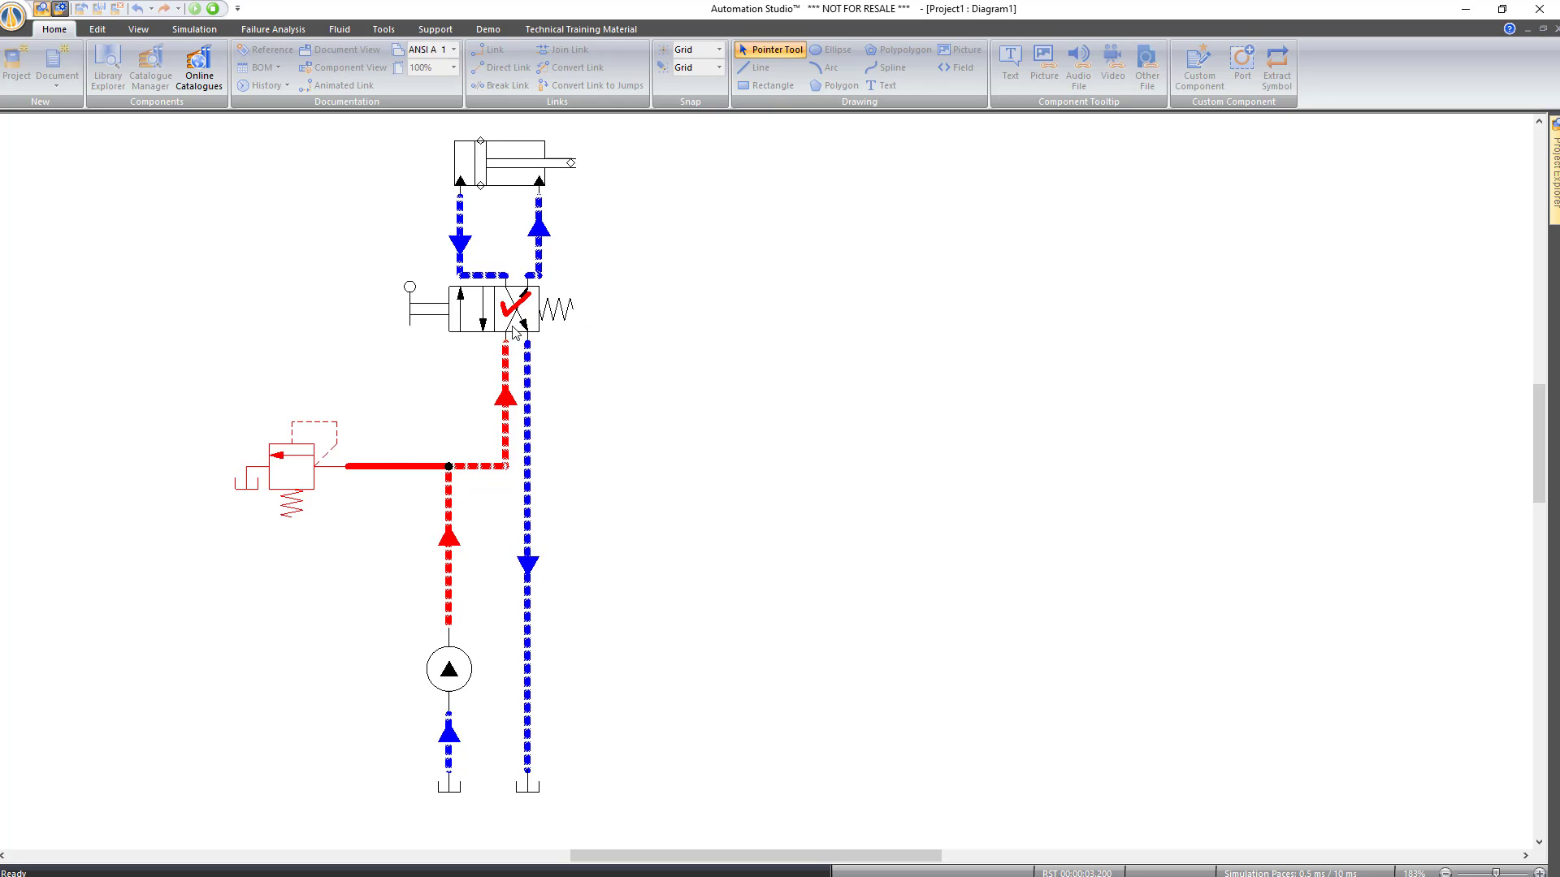
pyautogui.click(213, 9)
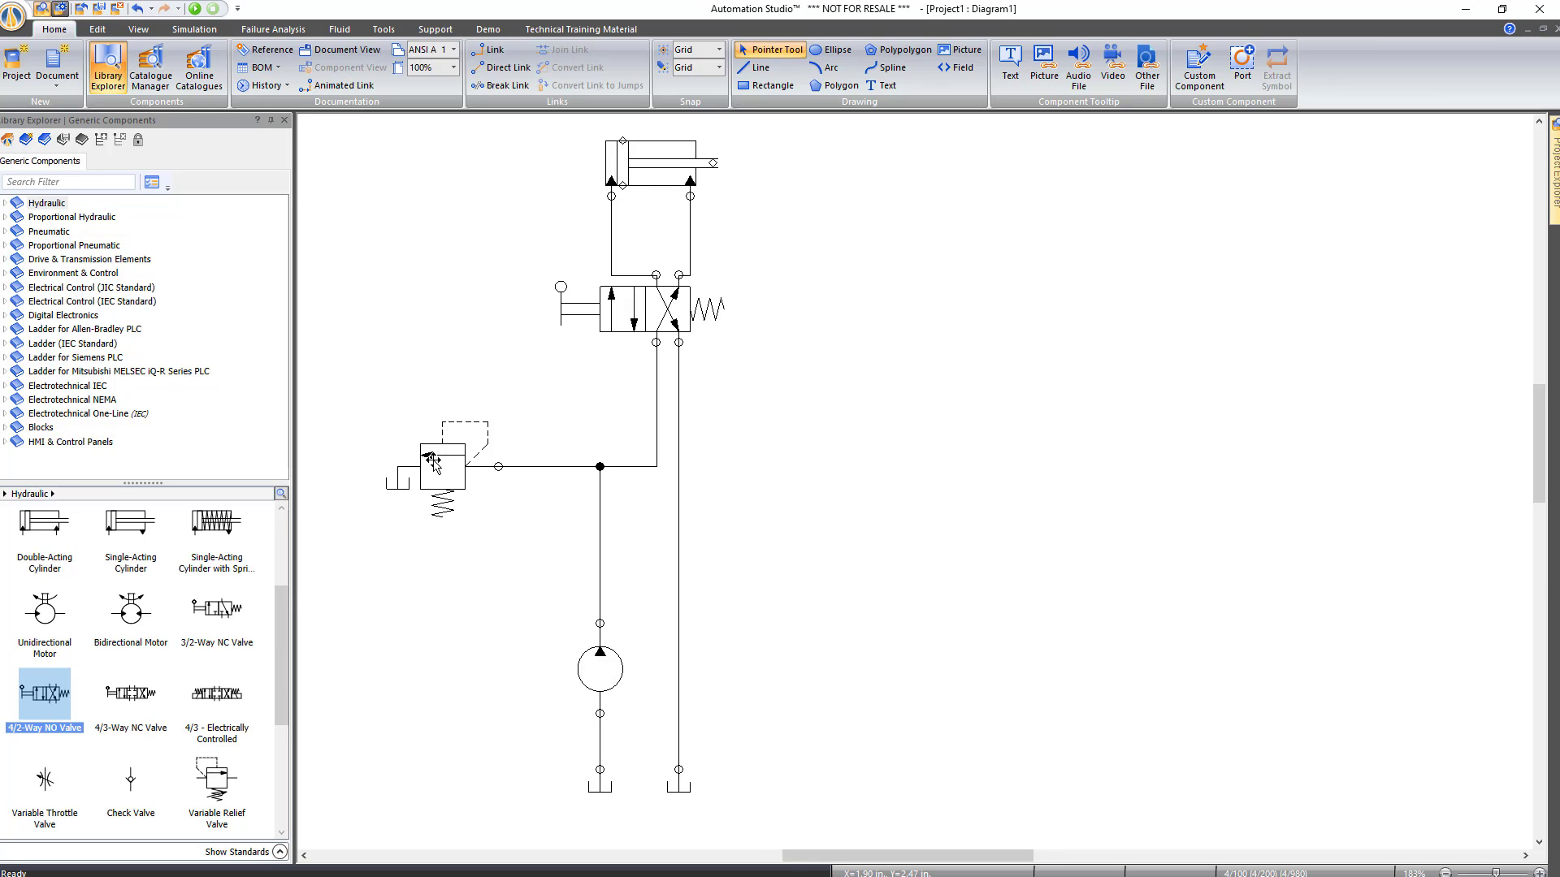
pyautogui.click(433, 461)
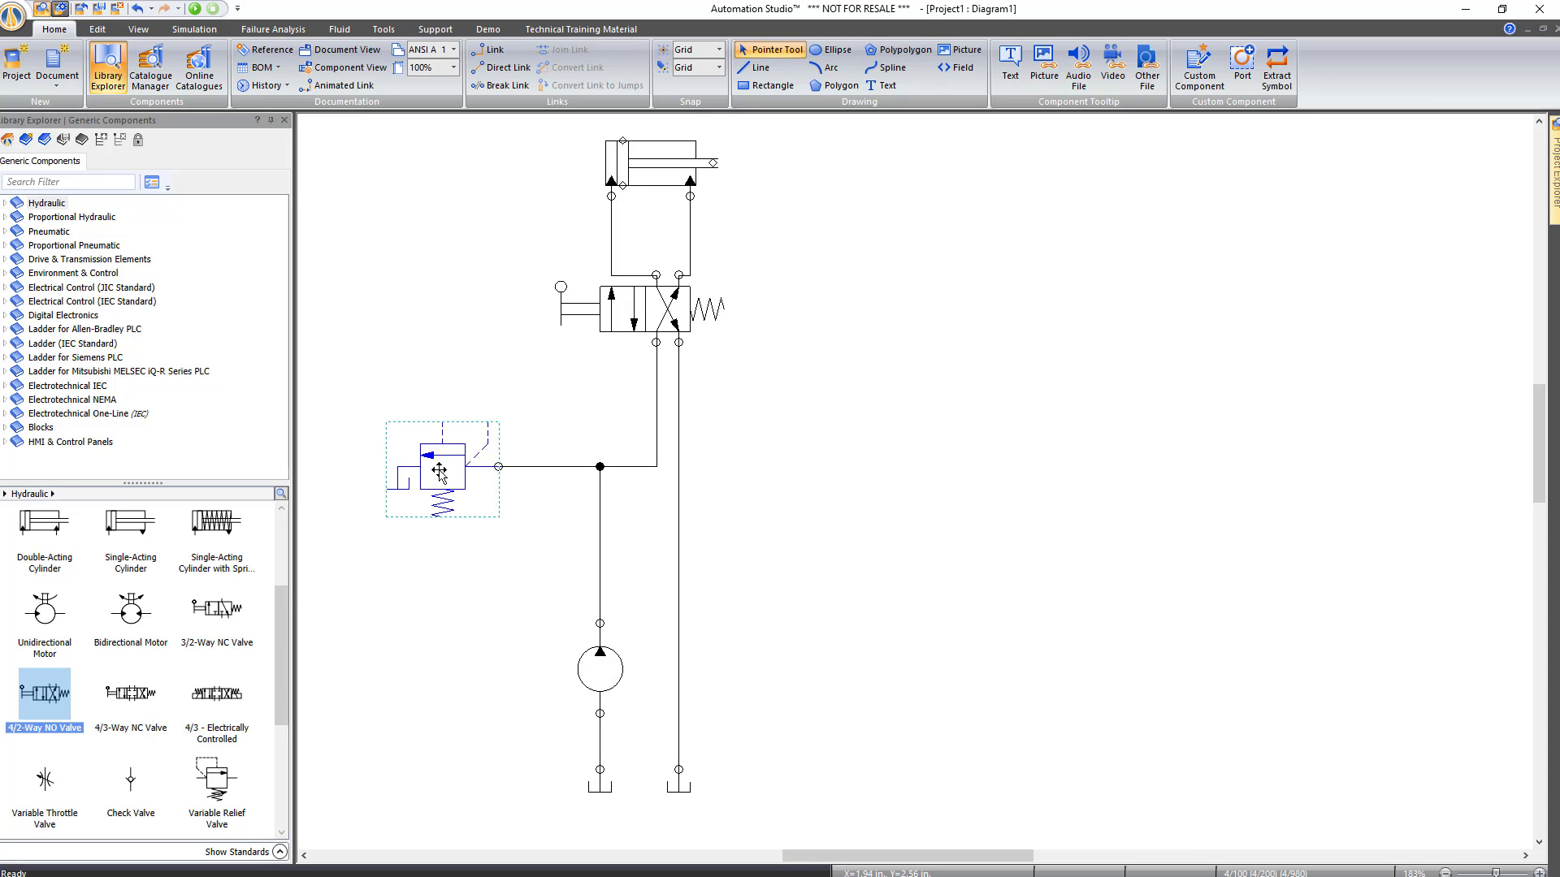
# Open the relief valve's Component Properties and show its Troubleshooting failure modes under Data
pyautogui.doubleClick(439, 462)
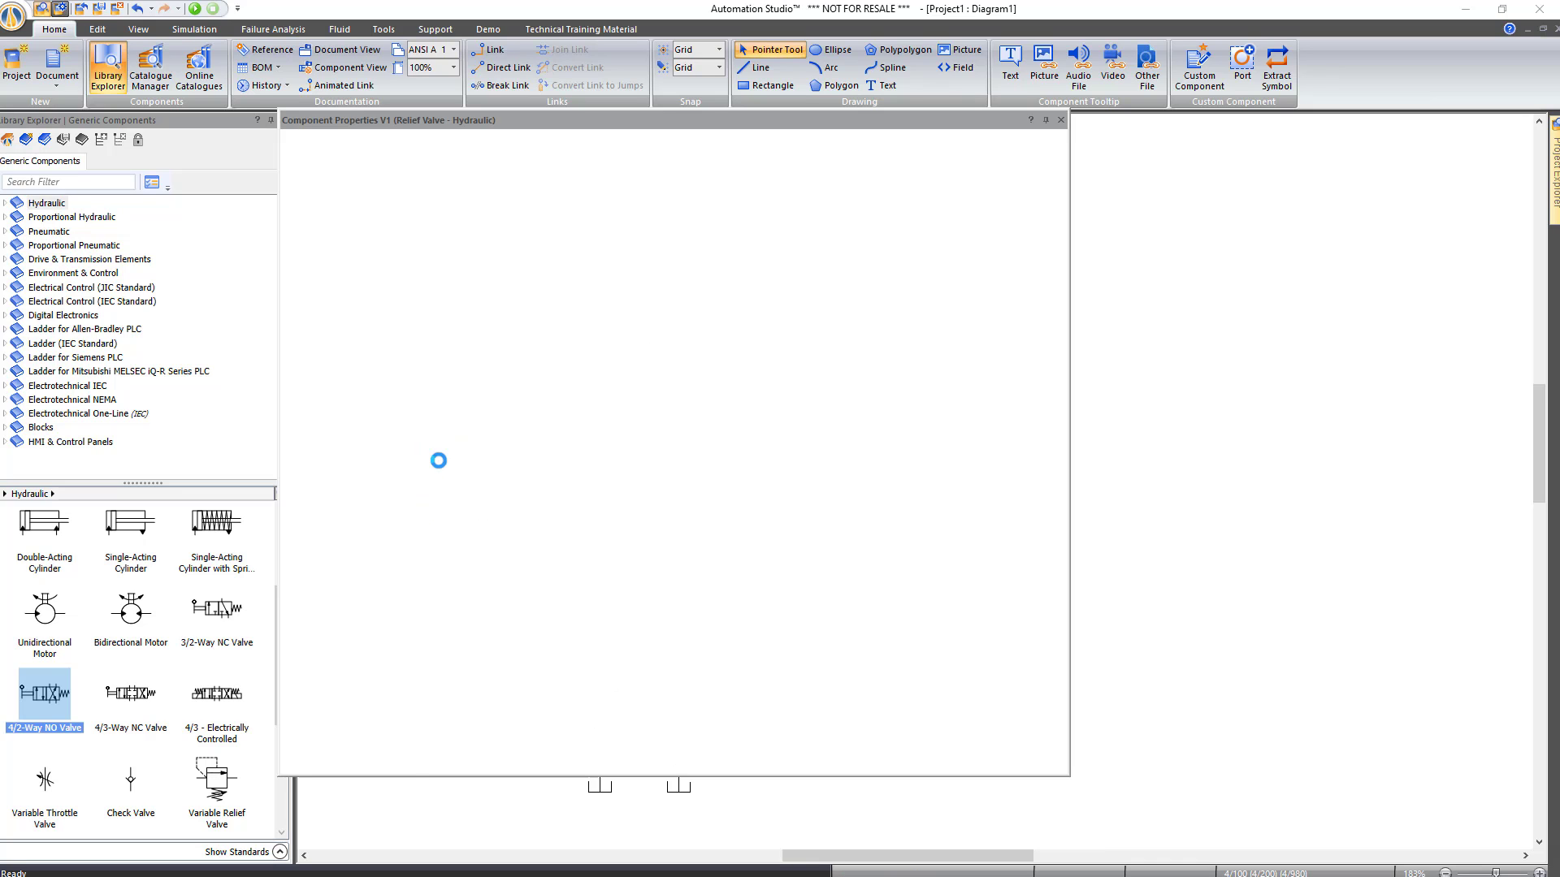
pyautogui.click(314, 238)
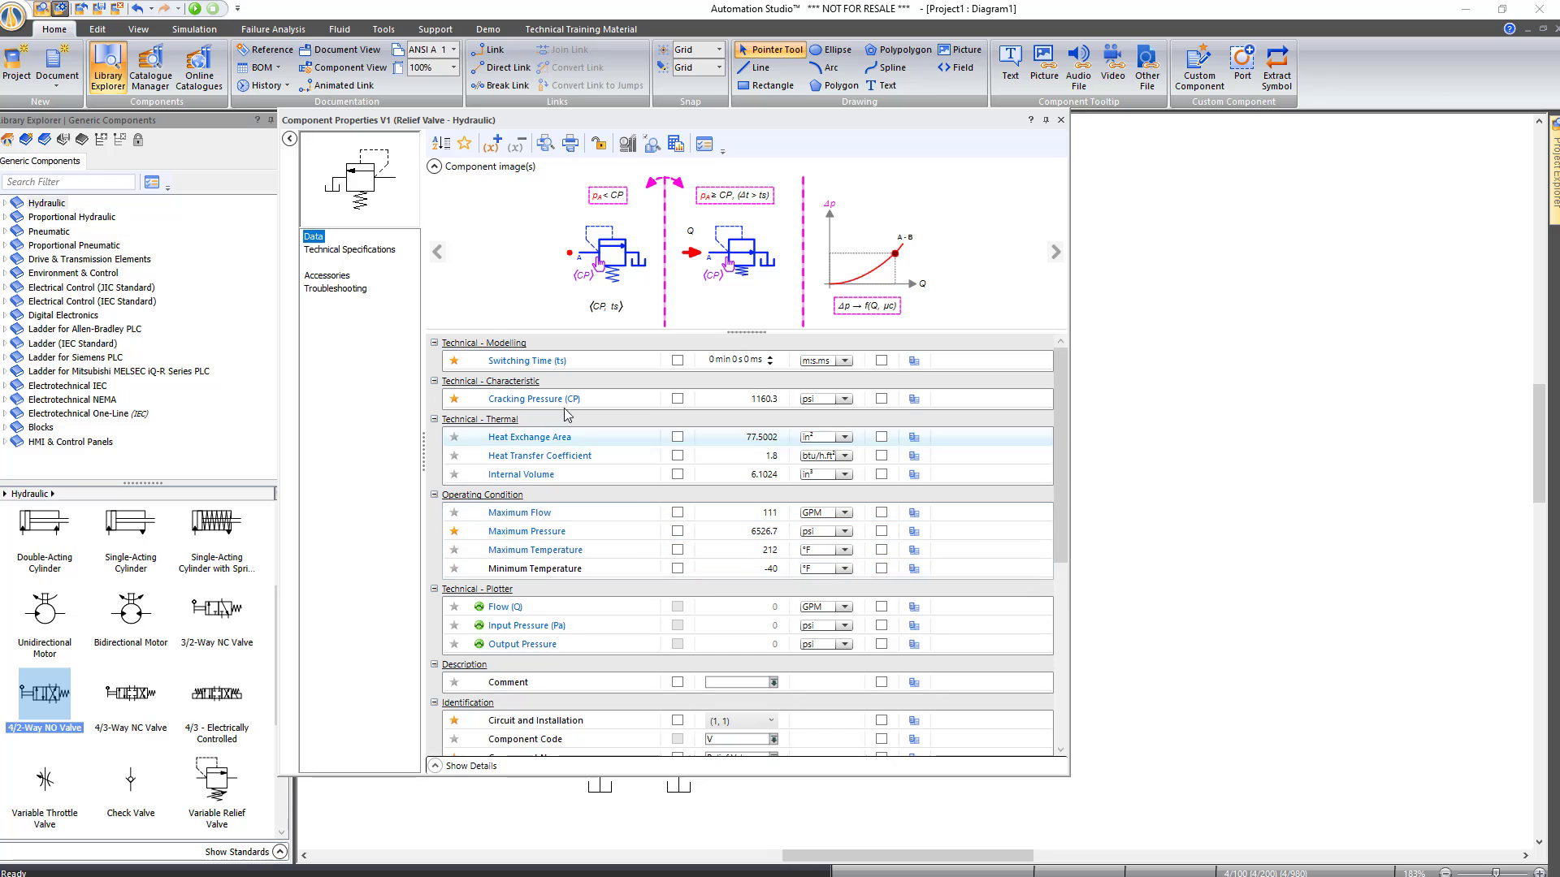
pyautogui.click(337, 293)
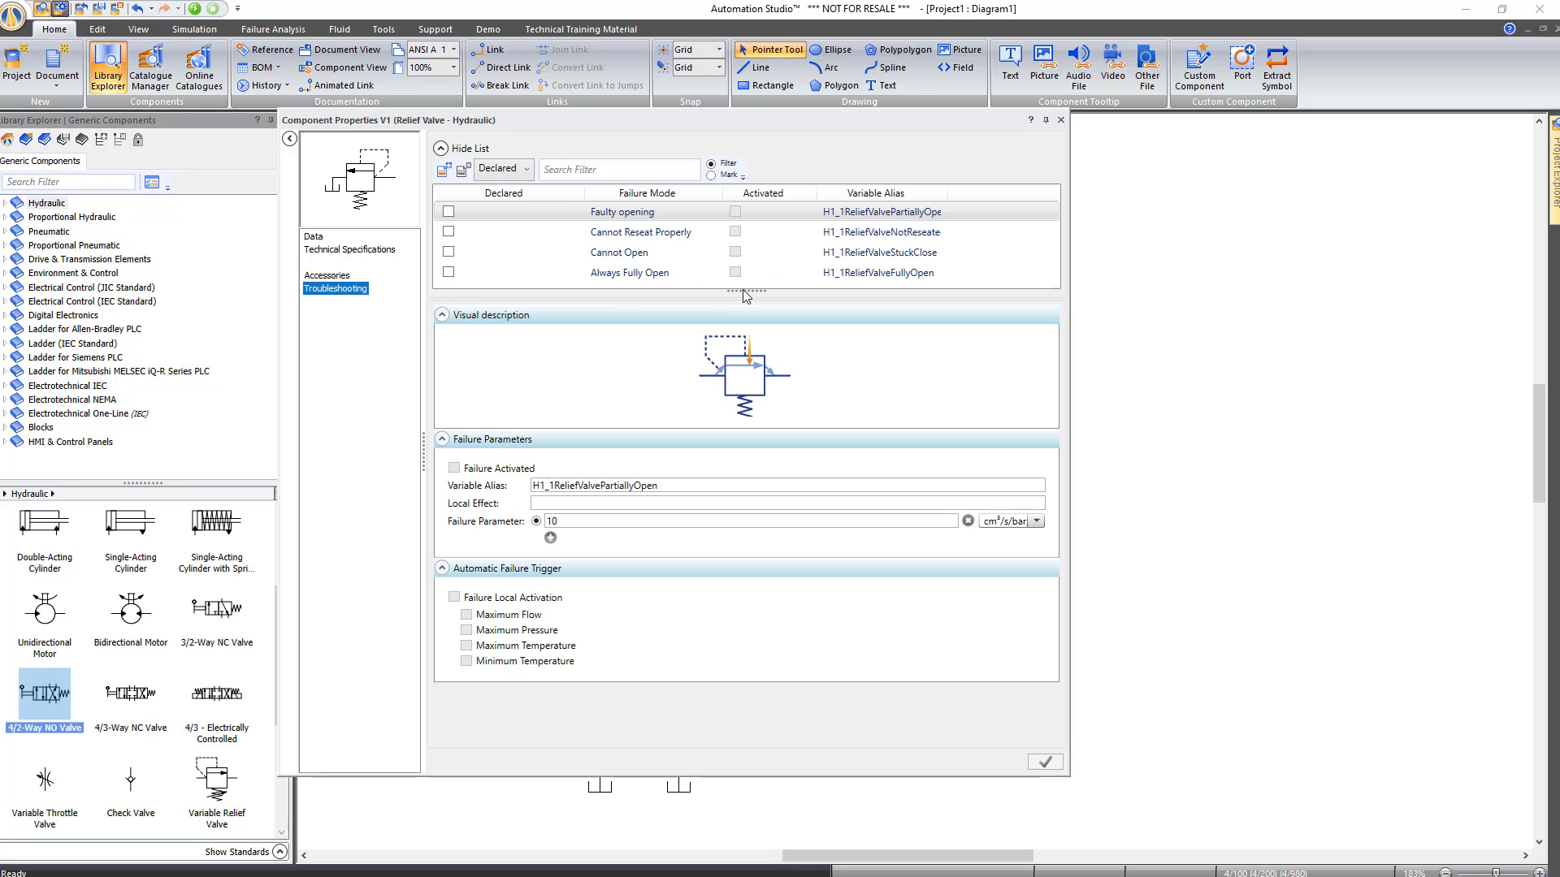
# Review the relief valve's failure modes and declare the Always Fully Open failure
pyautogui.moveTo(745, 290); pyautogui.dragTo(740, 322)
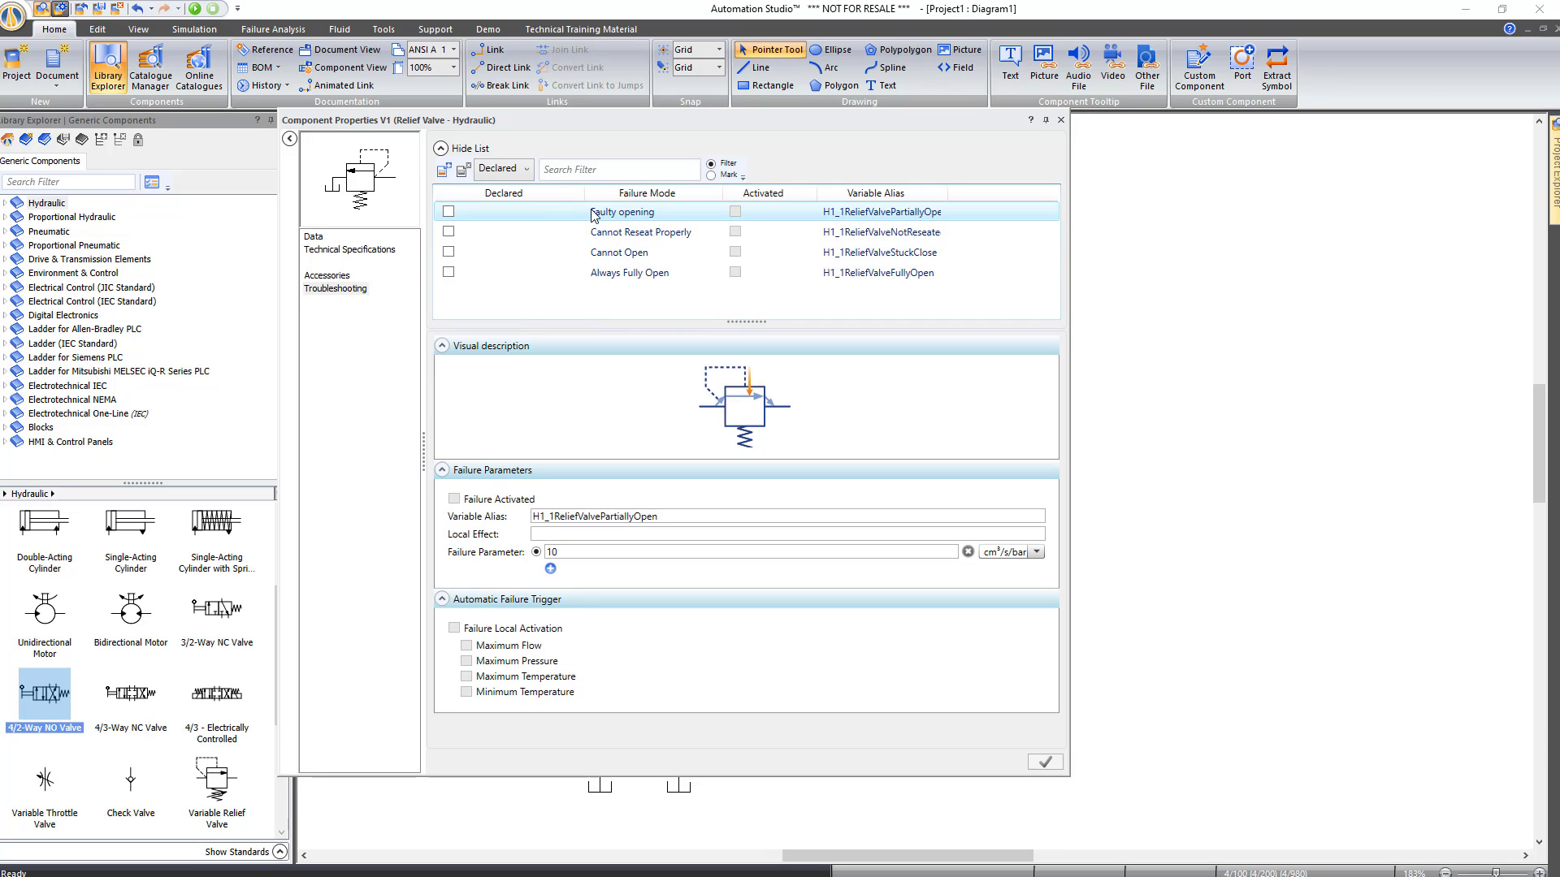
pyautogui.click(552, 235)
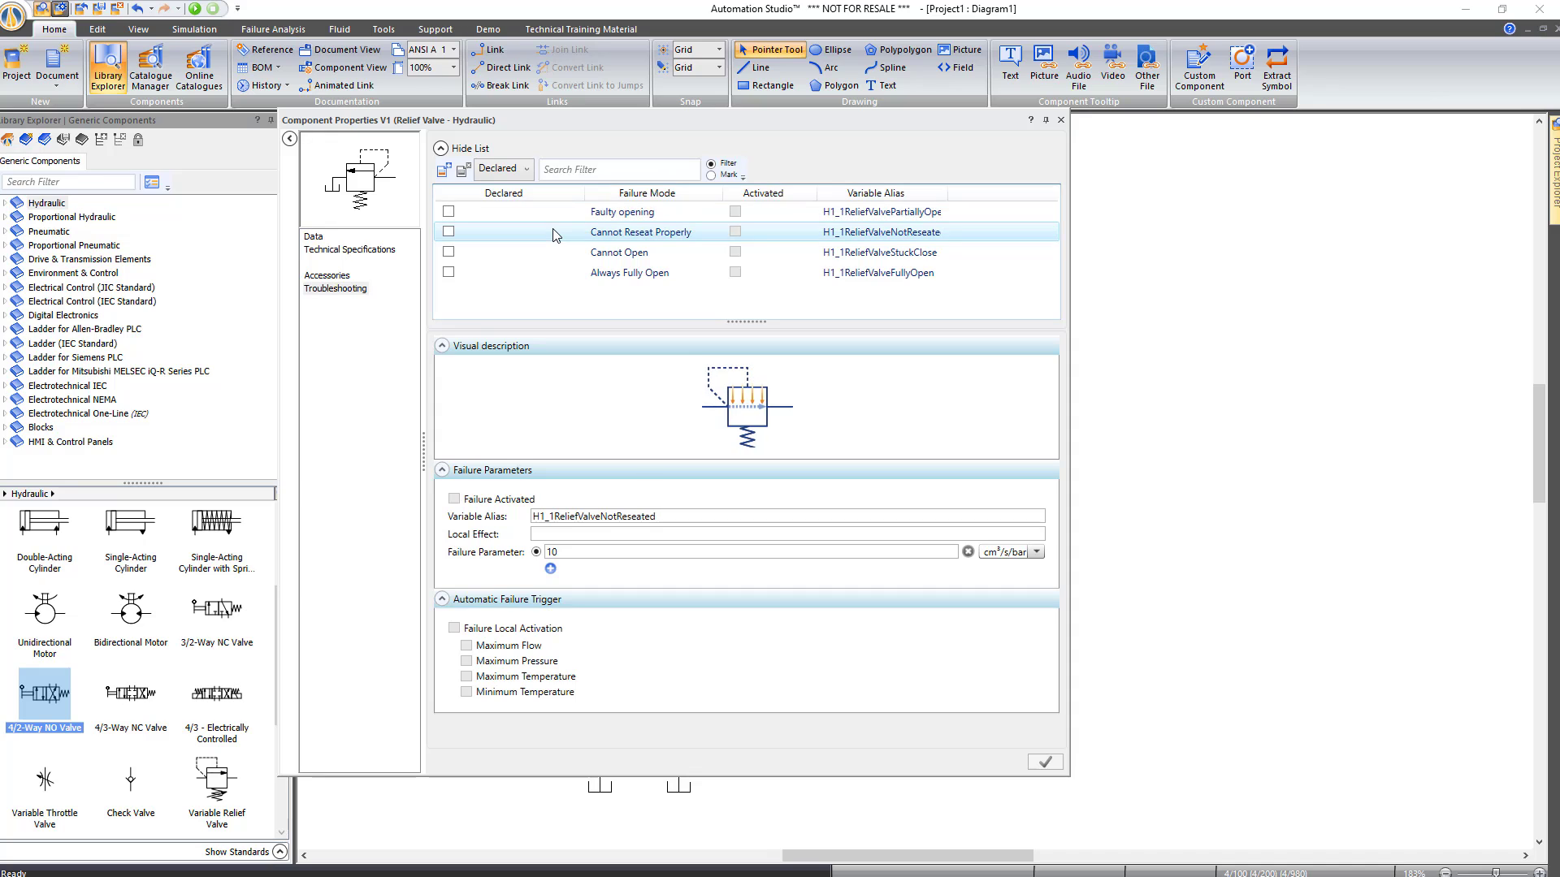
pyautogui.click(555, 255)
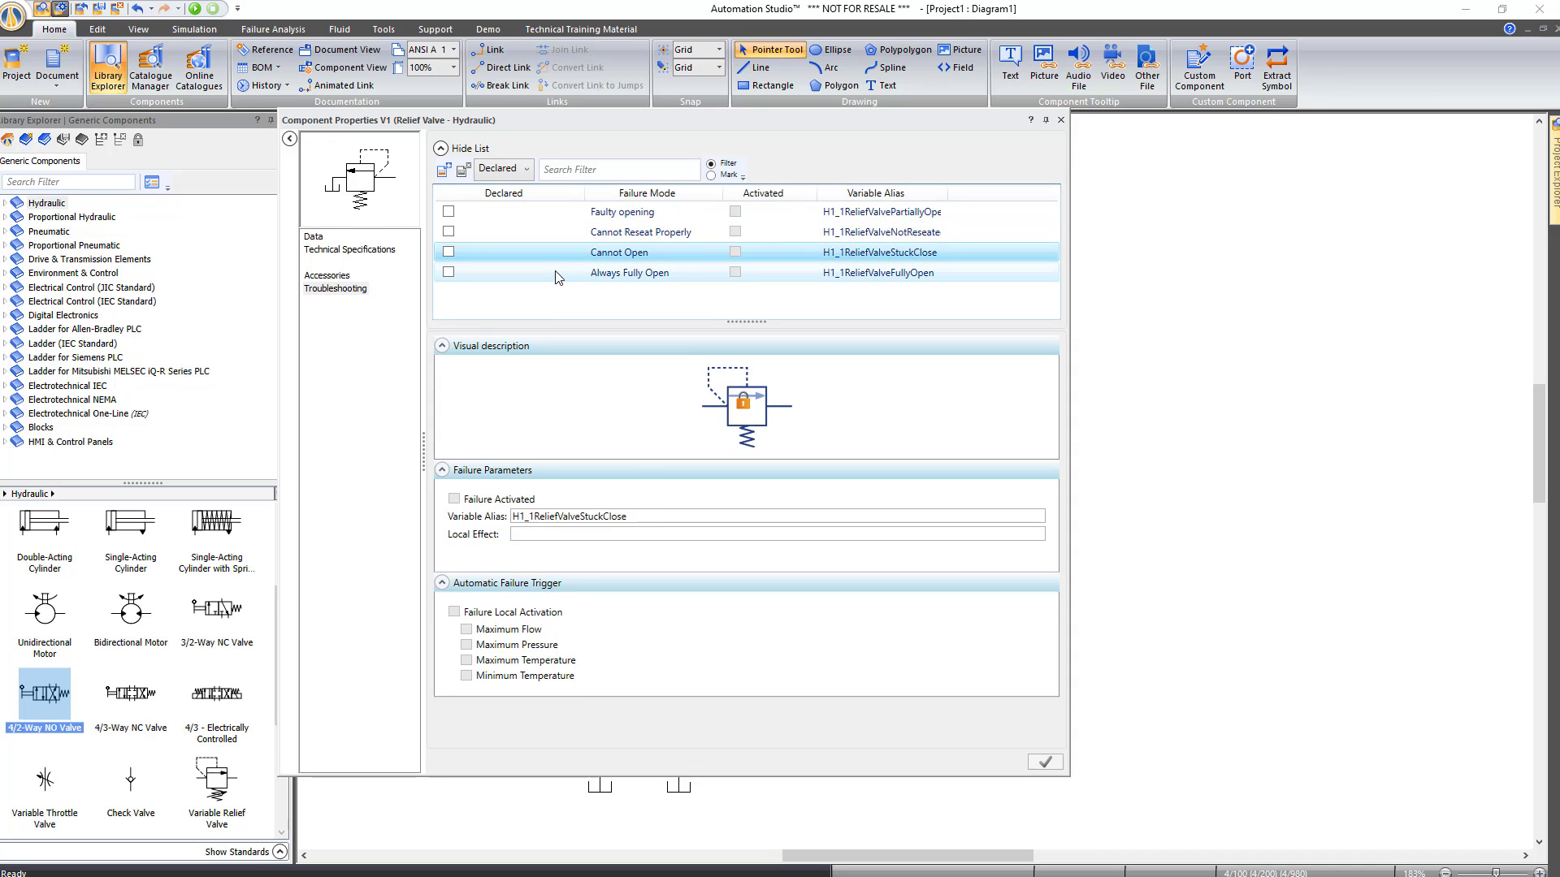
pyautogui.click(557, 276)
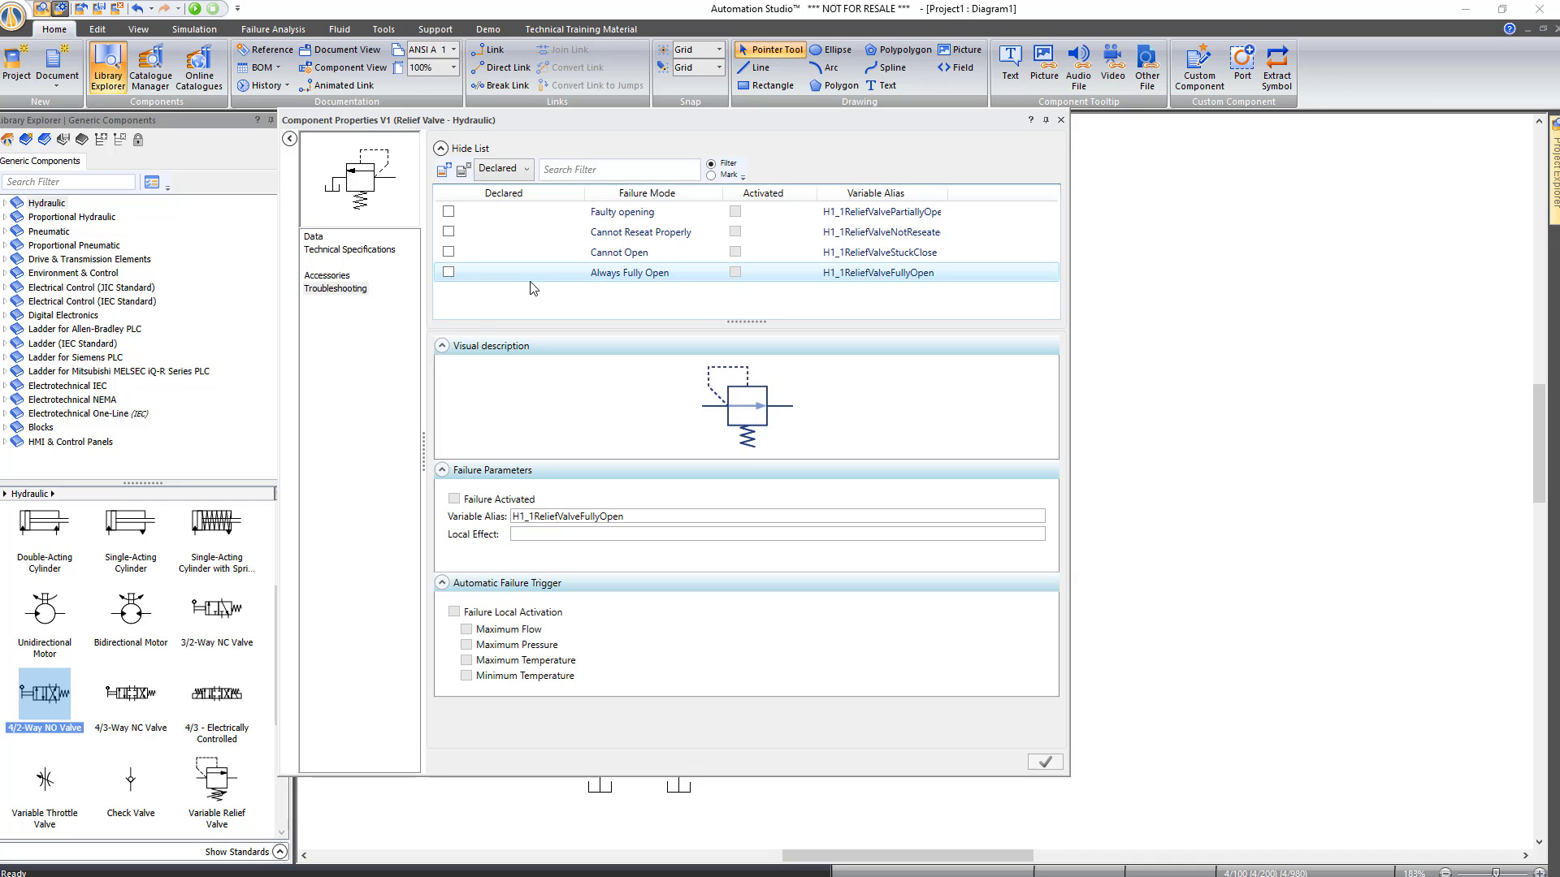
pyautogui.click(449, 273)
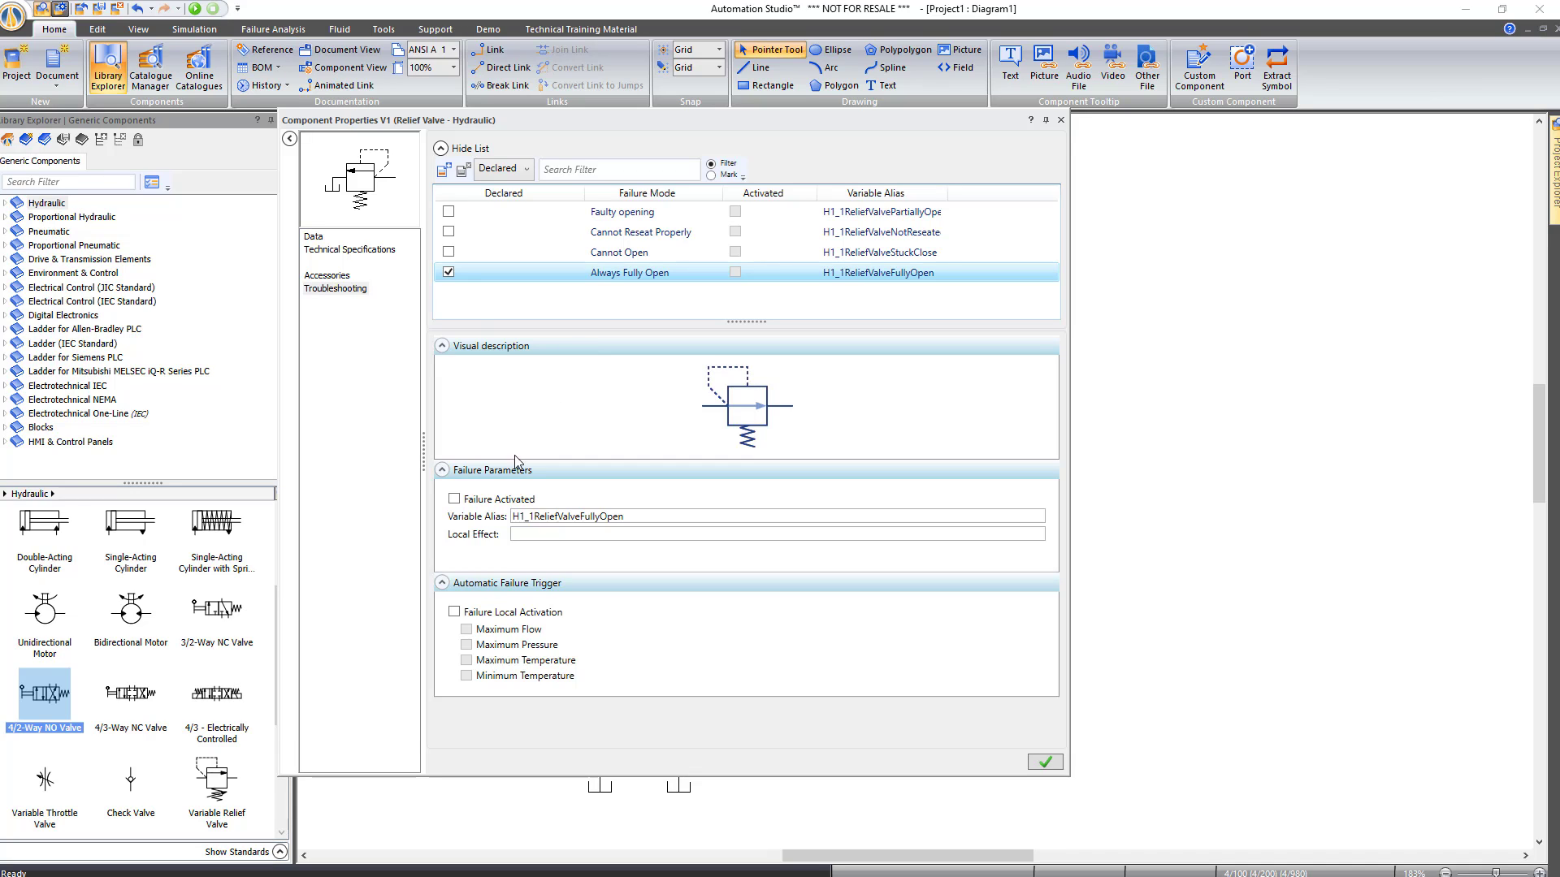
# Set the failure's variable alias to 'Fault Relief' and apply the properties
pyautogui.doubleClick(513, 520)
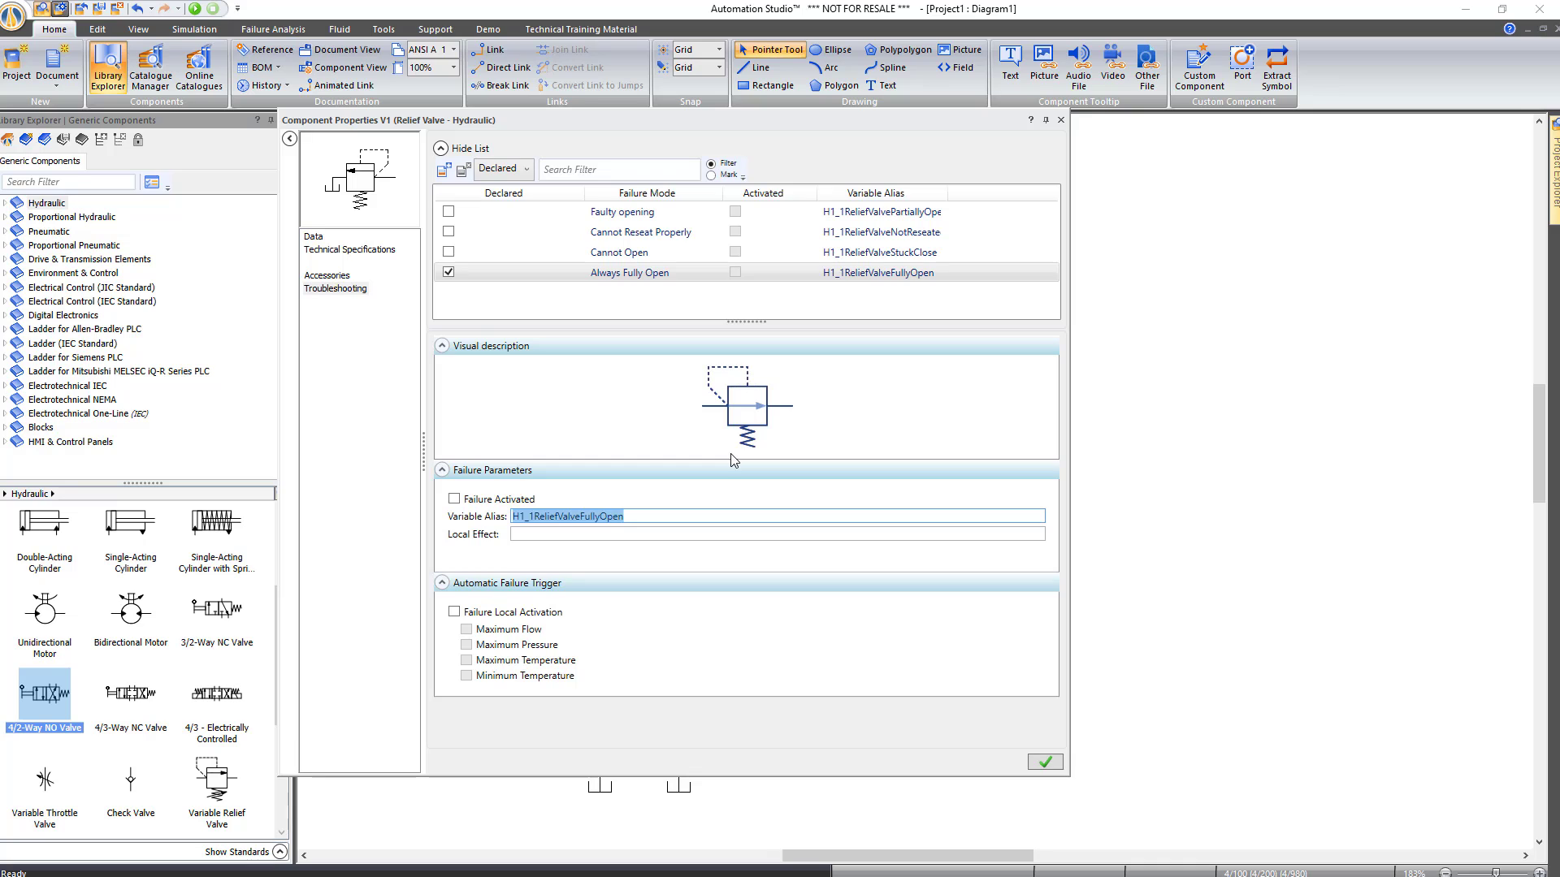
pyautogui.write('Fault')
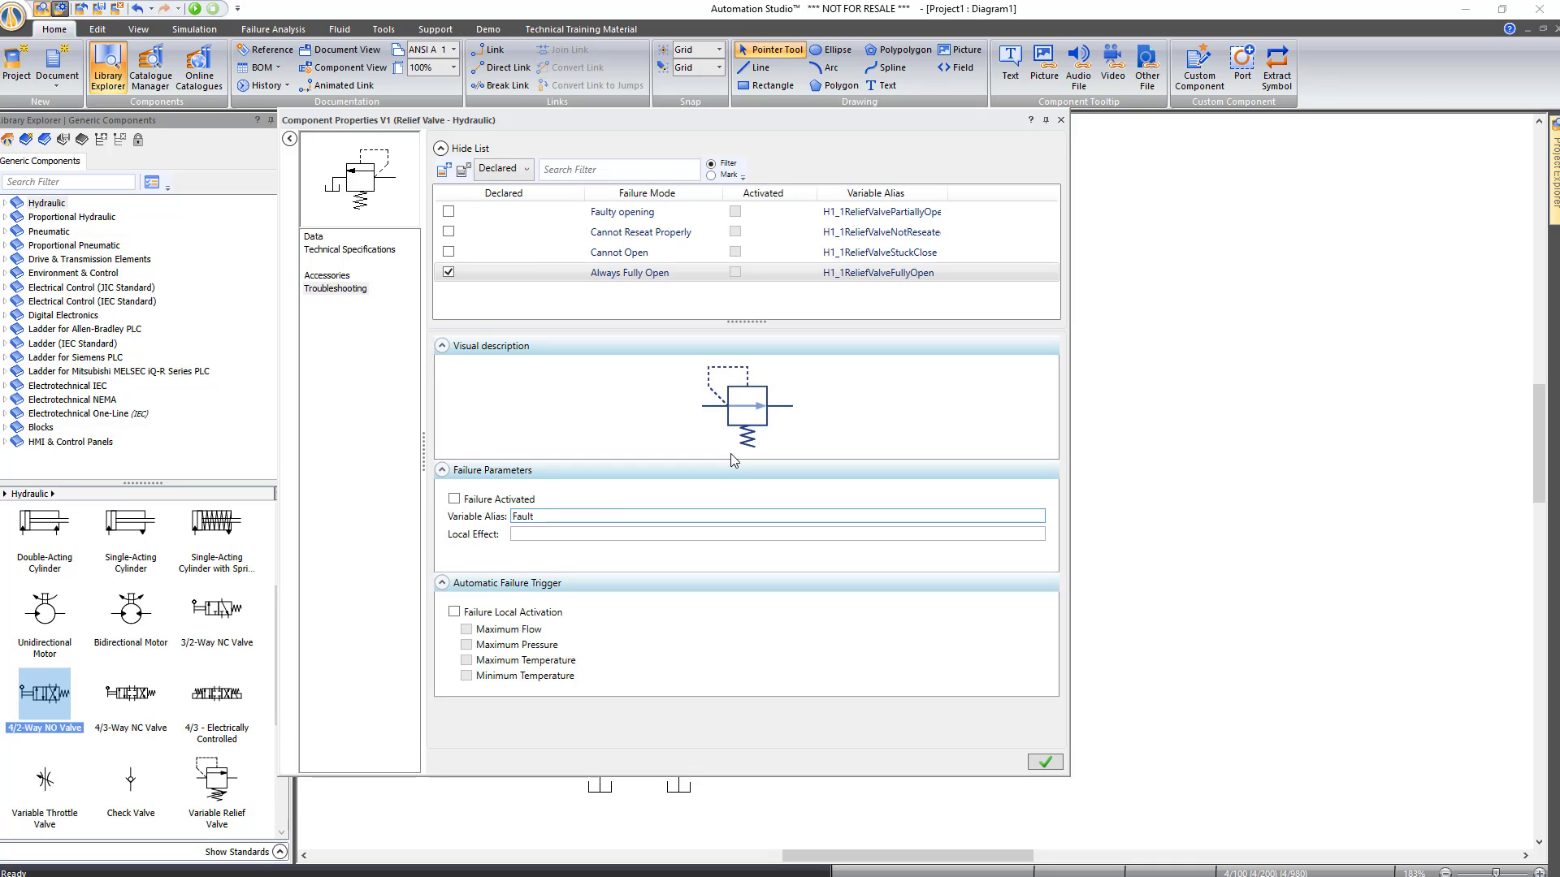
pyautogui.write(' Relief')
pyautogui.press('Return')
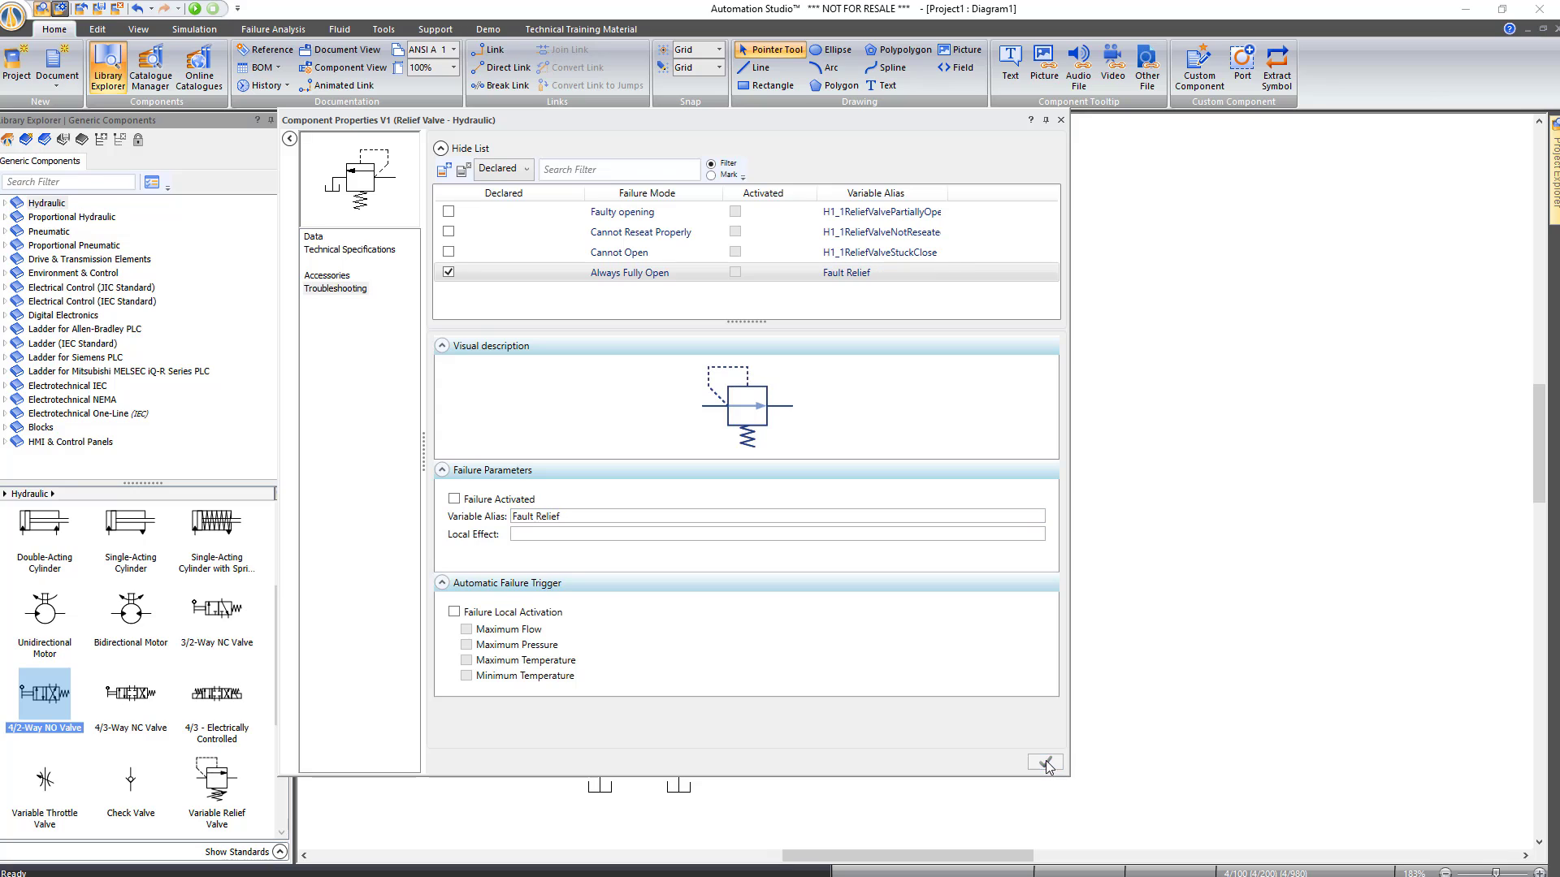
pyautogui.click(1051, 763)
pyautogui.click(1038, 365)
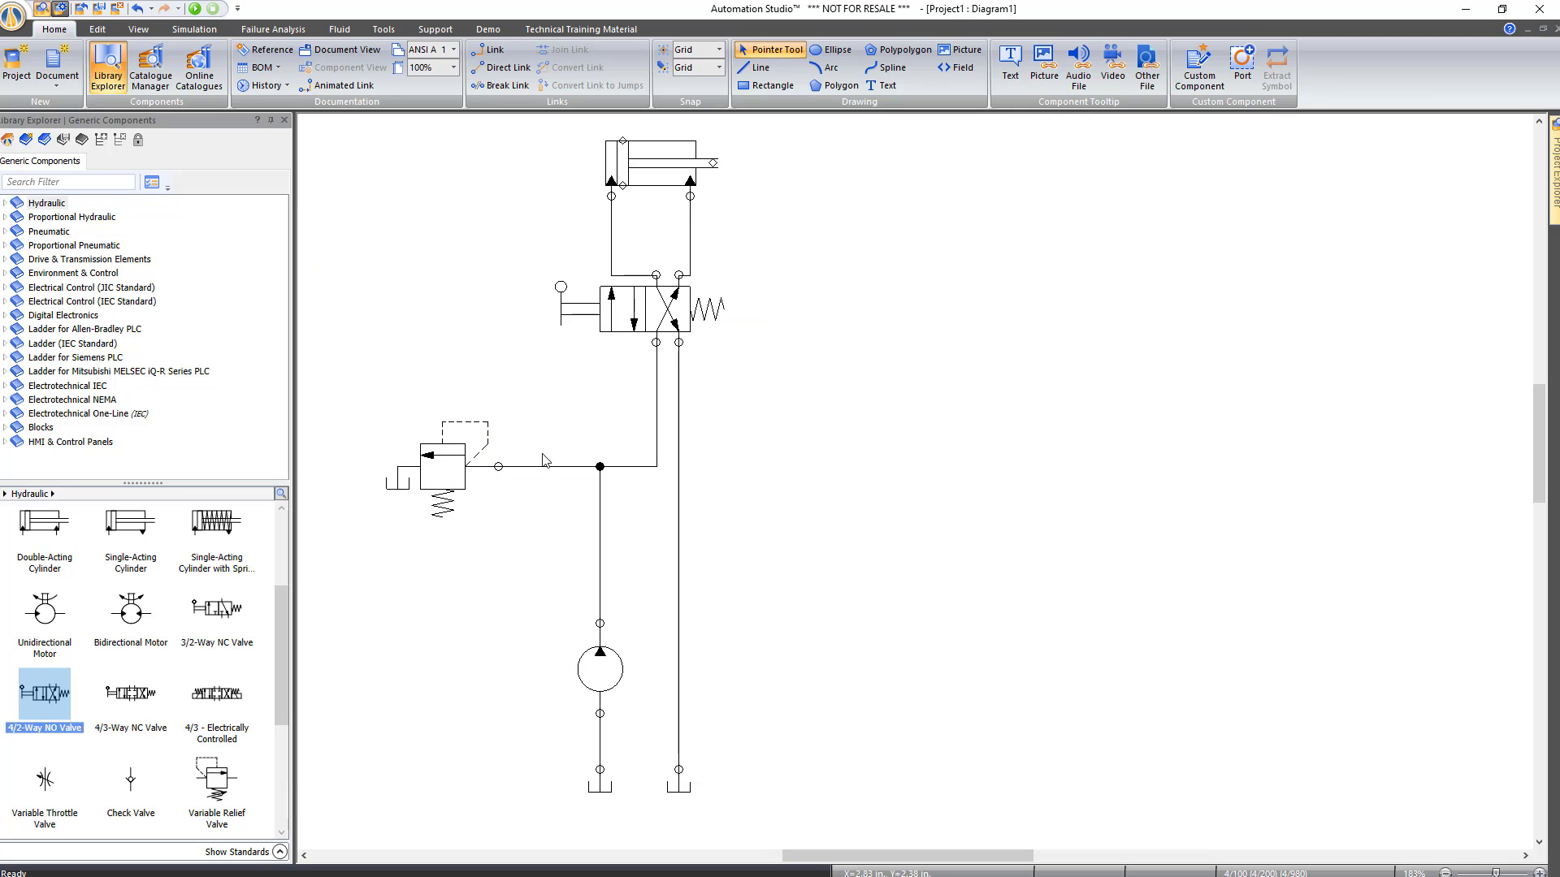
# Place an HMI toggle switch aliased 'Fault Relief' and move its label above the switch
pyautogui.click(93, 441)
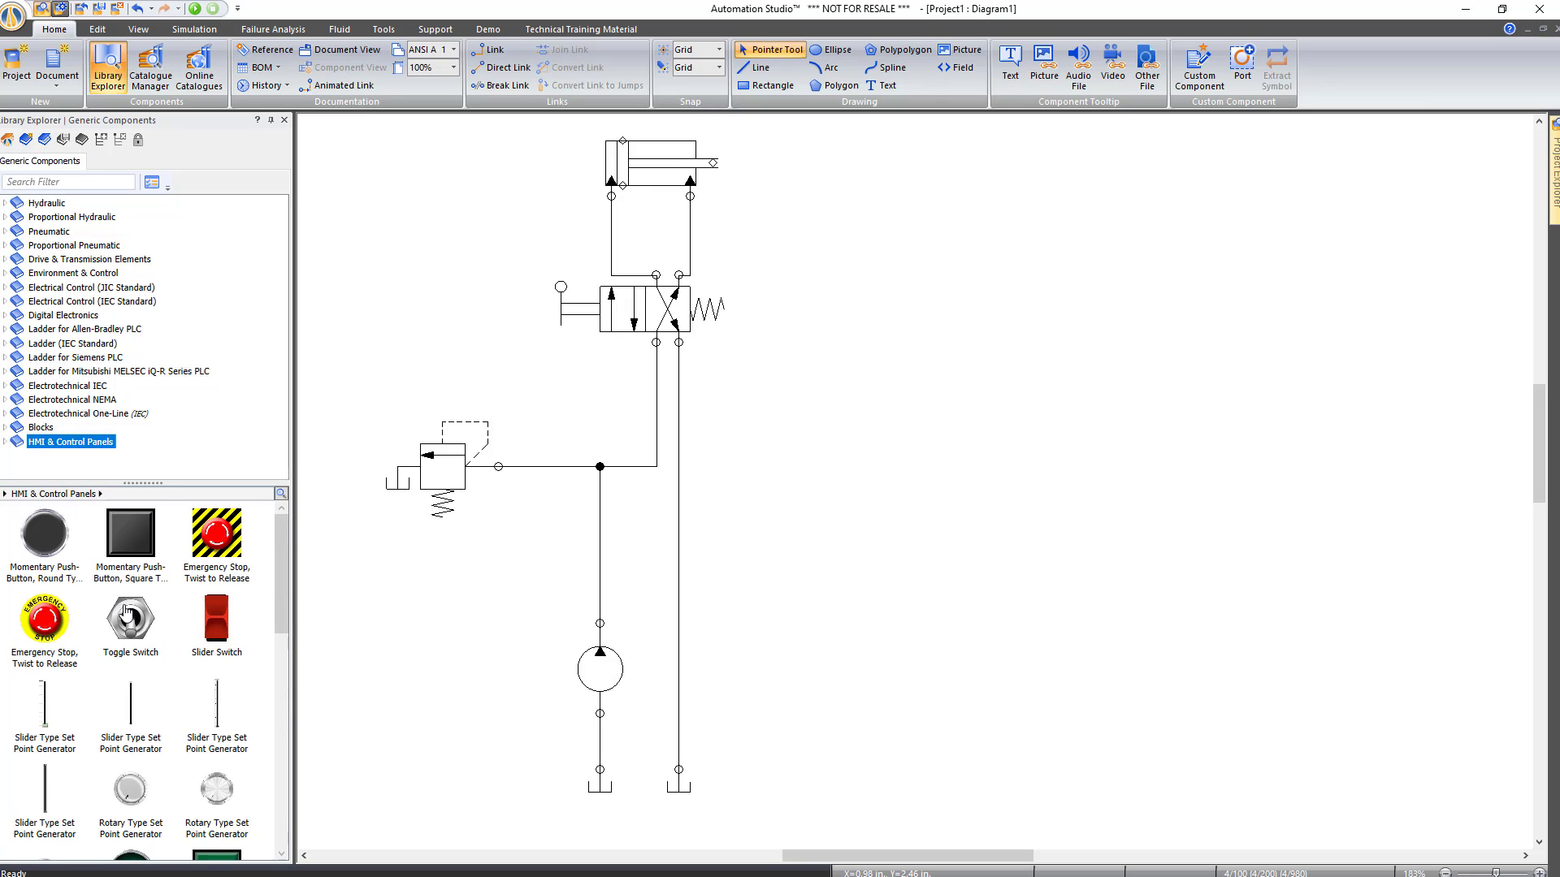
pyautogui.moveTo(130, 619); pyautogui.dragTo(855, 528)
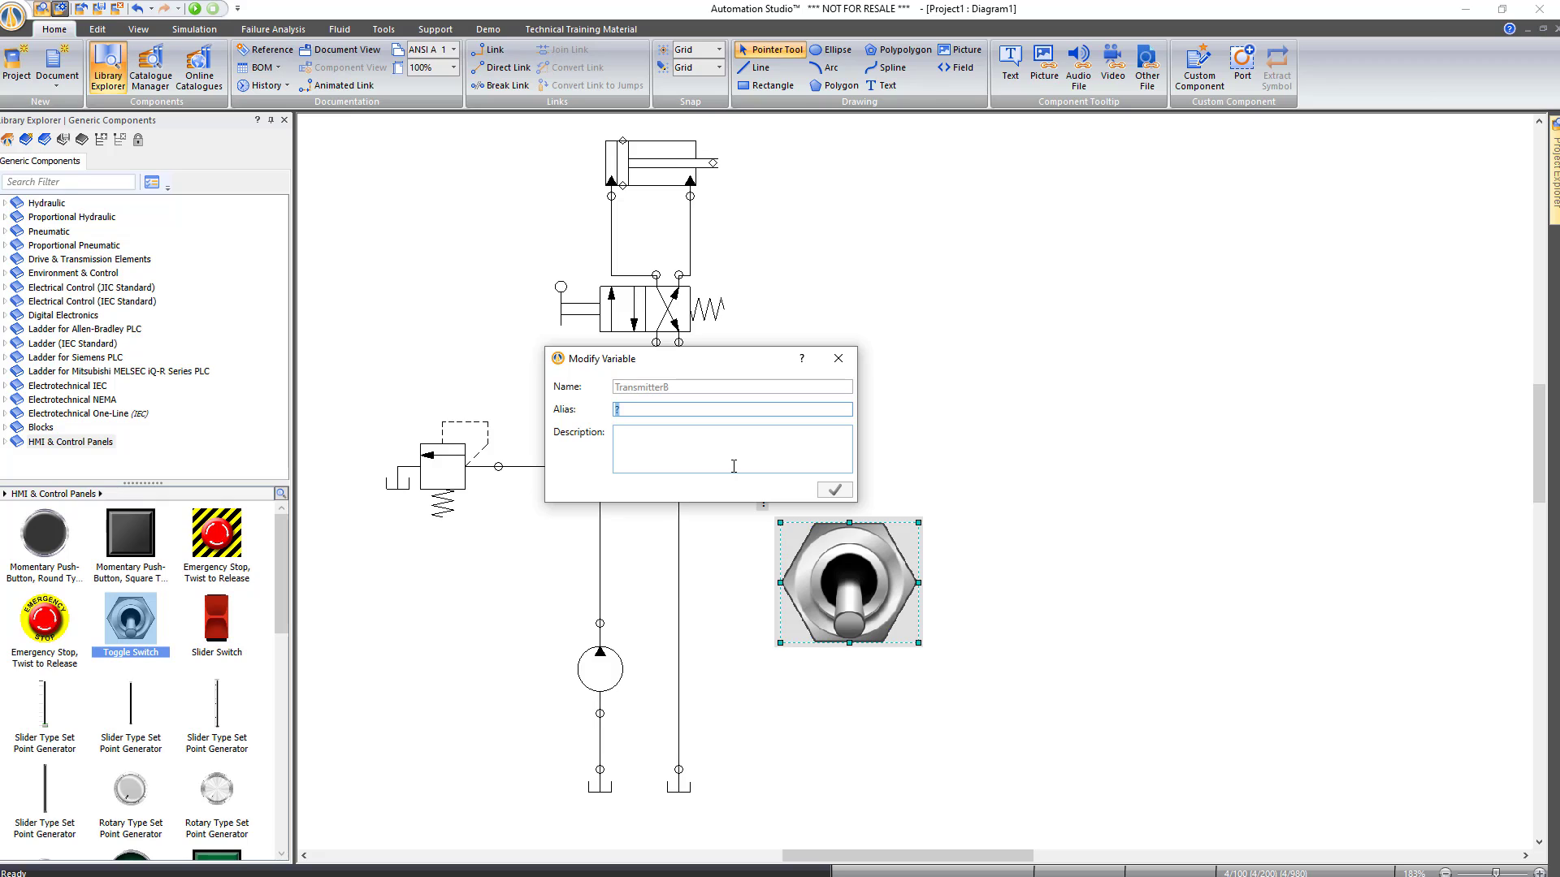
pyautogui.write('Fault Relief')
pyautogui.press('Return')
pyautogui.moveTo(746, 513); pyautogui.dragTo(857, 500)
pyautogui.click(915, 526)
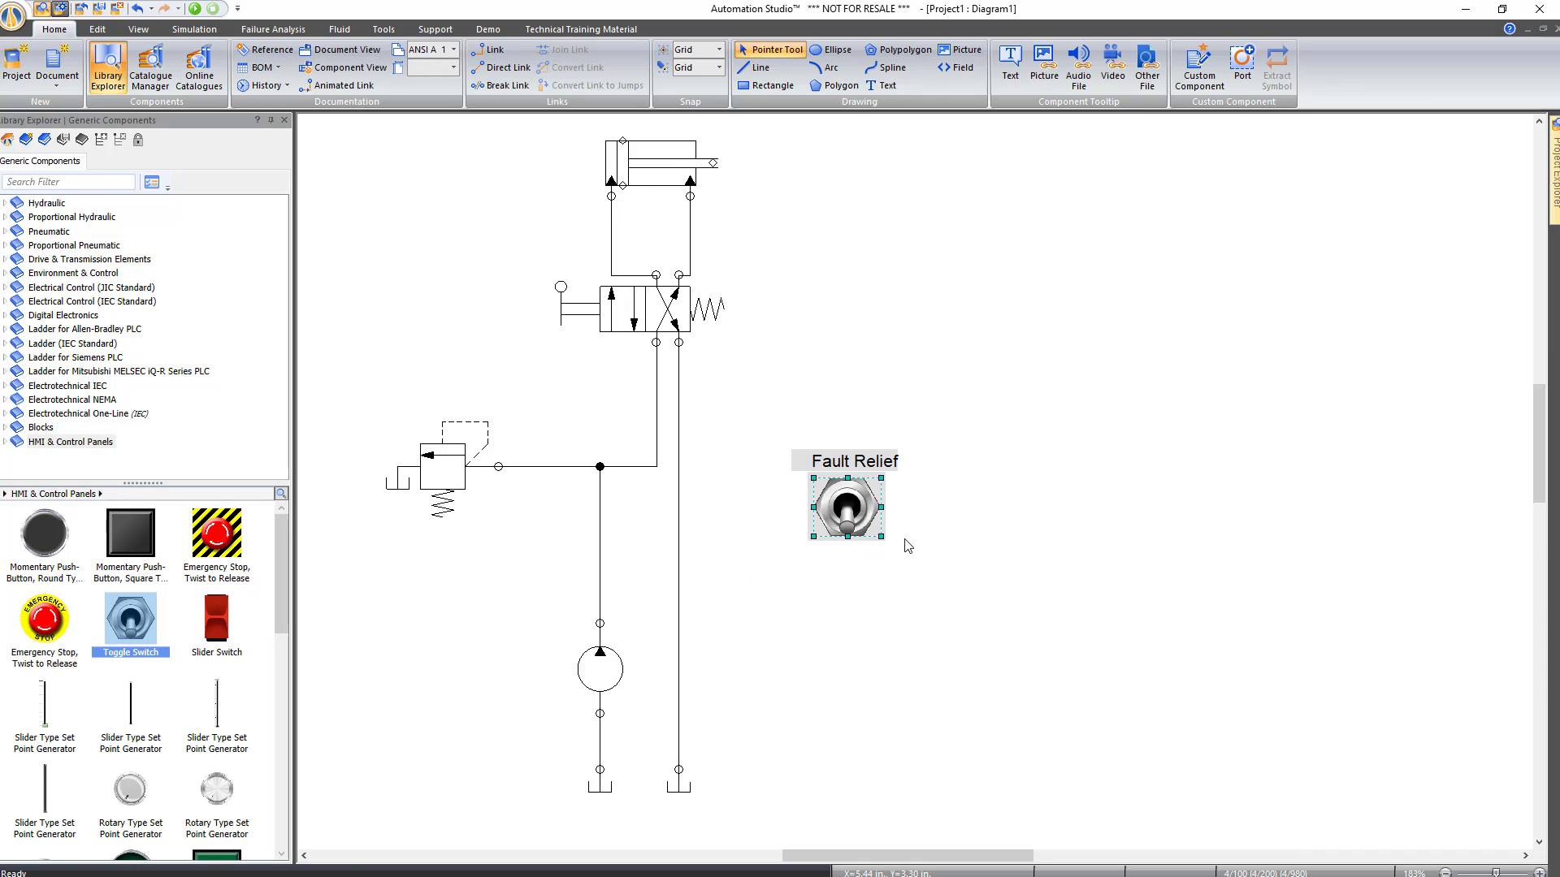
pyautogui.click(907, 546)
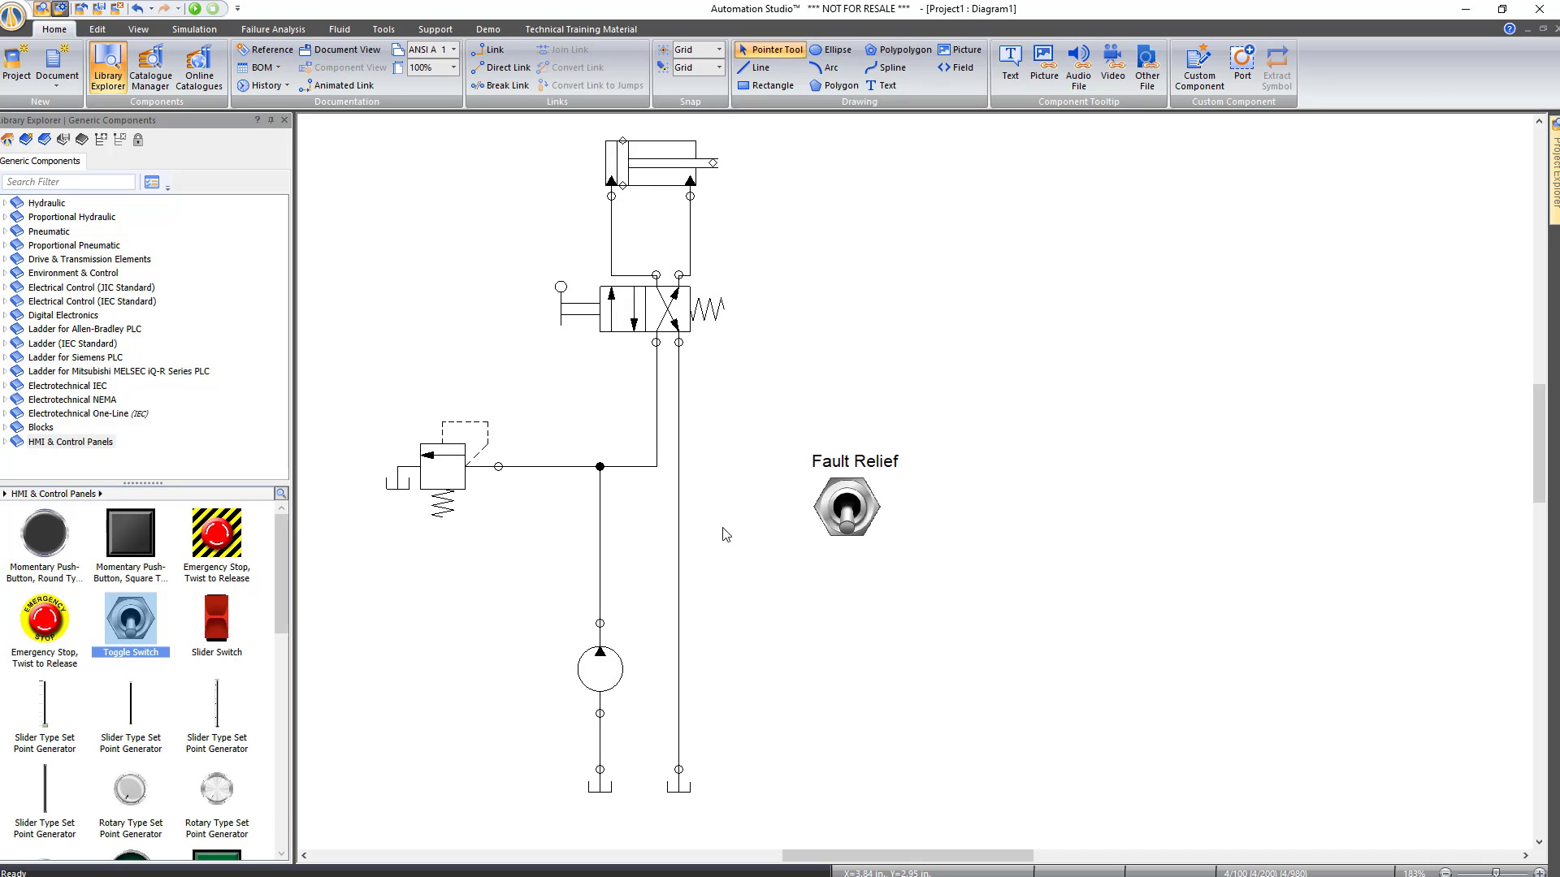
# Associate the toggle switch with the relief valve's Fault Relief failure variable in Variable Assignment
pyautogui.click(848, 507)
pyautogui.doubleClick(848, 507)
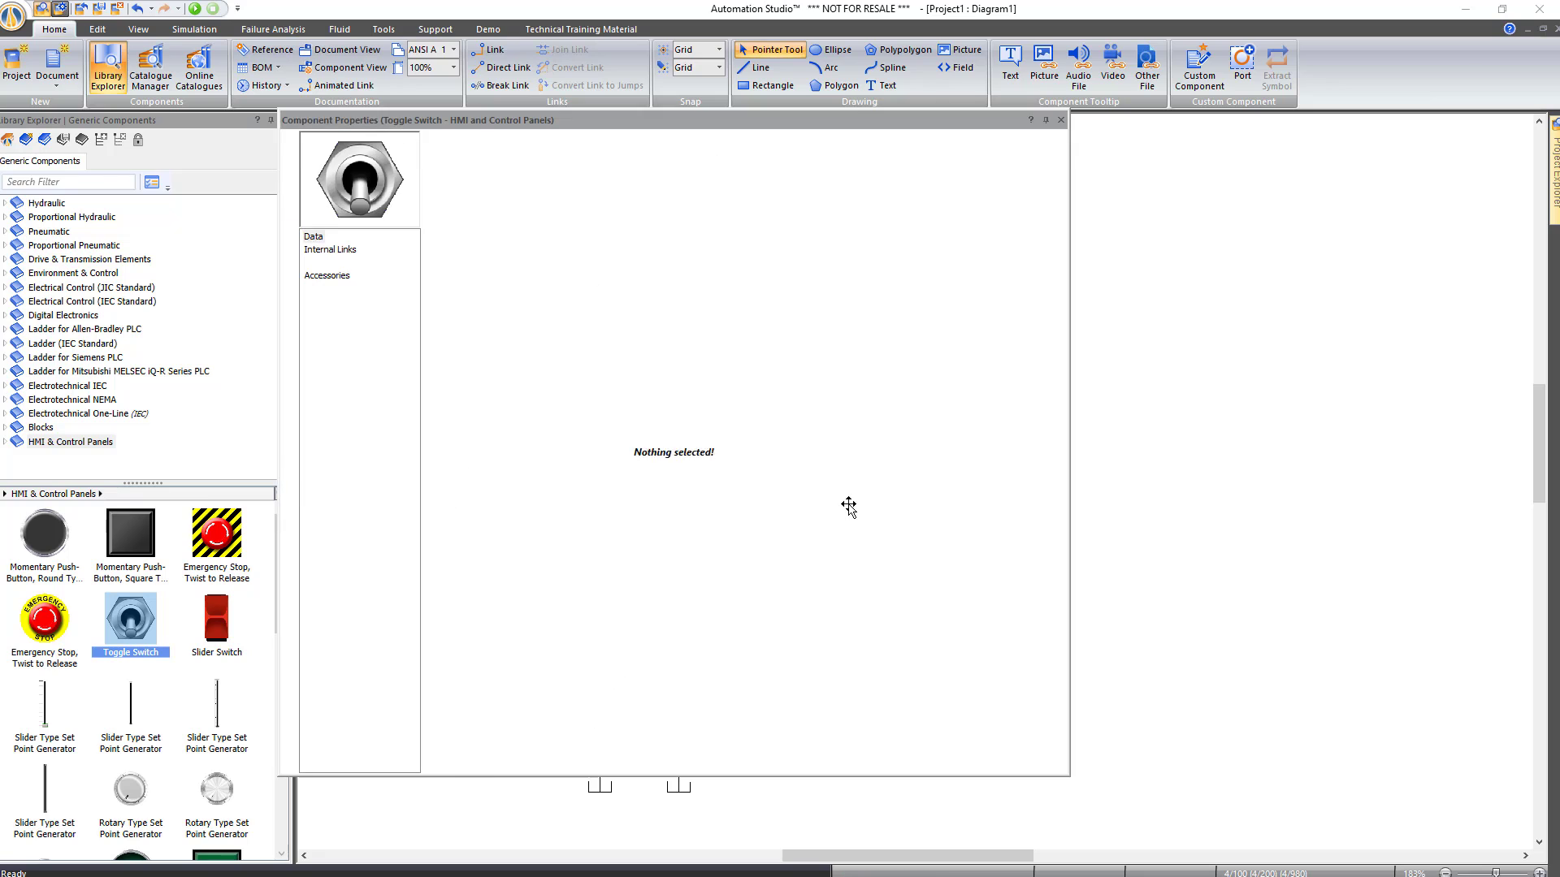
pyautogui.click(339, 253)
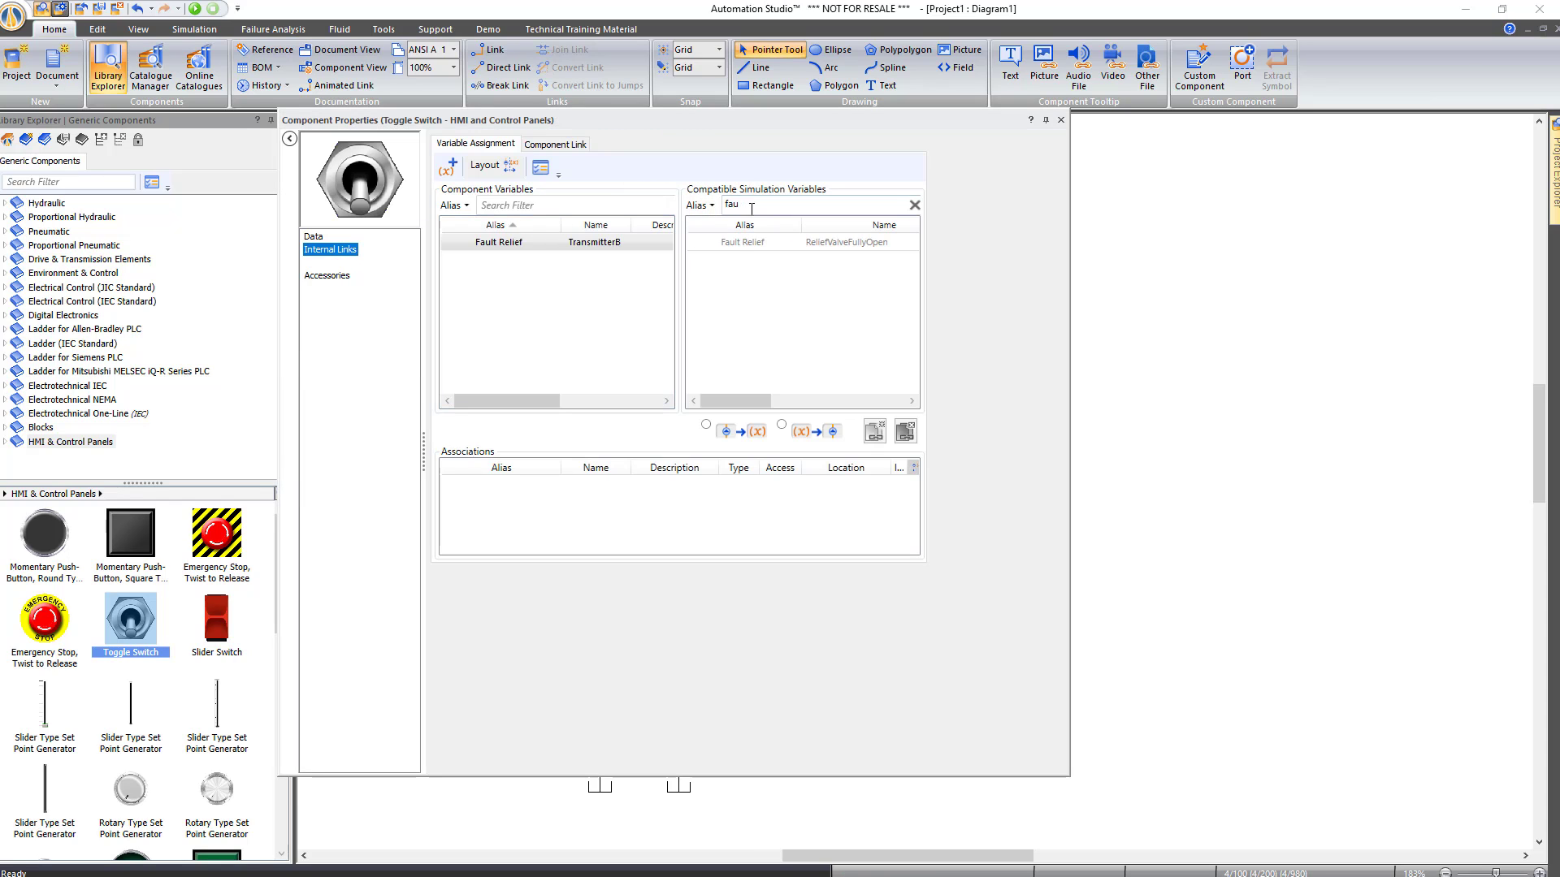
pyautogui.moveTo(749, 208); pyautogui.dragTo(709, 203)
pyautogui.press('BackSpace')
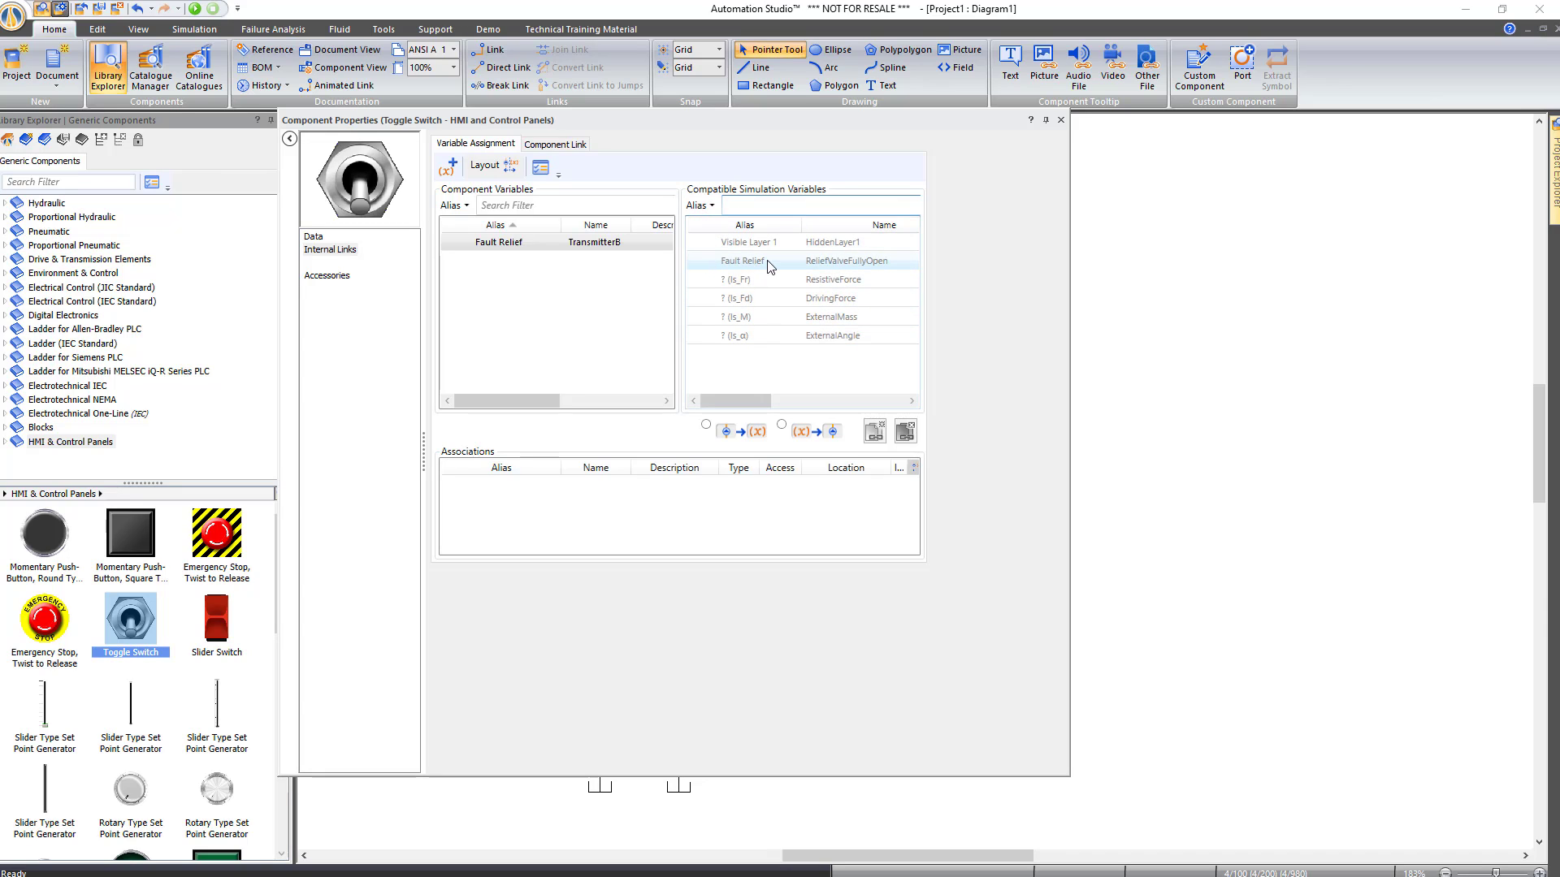
pyautogui.moveTo(770, 266)
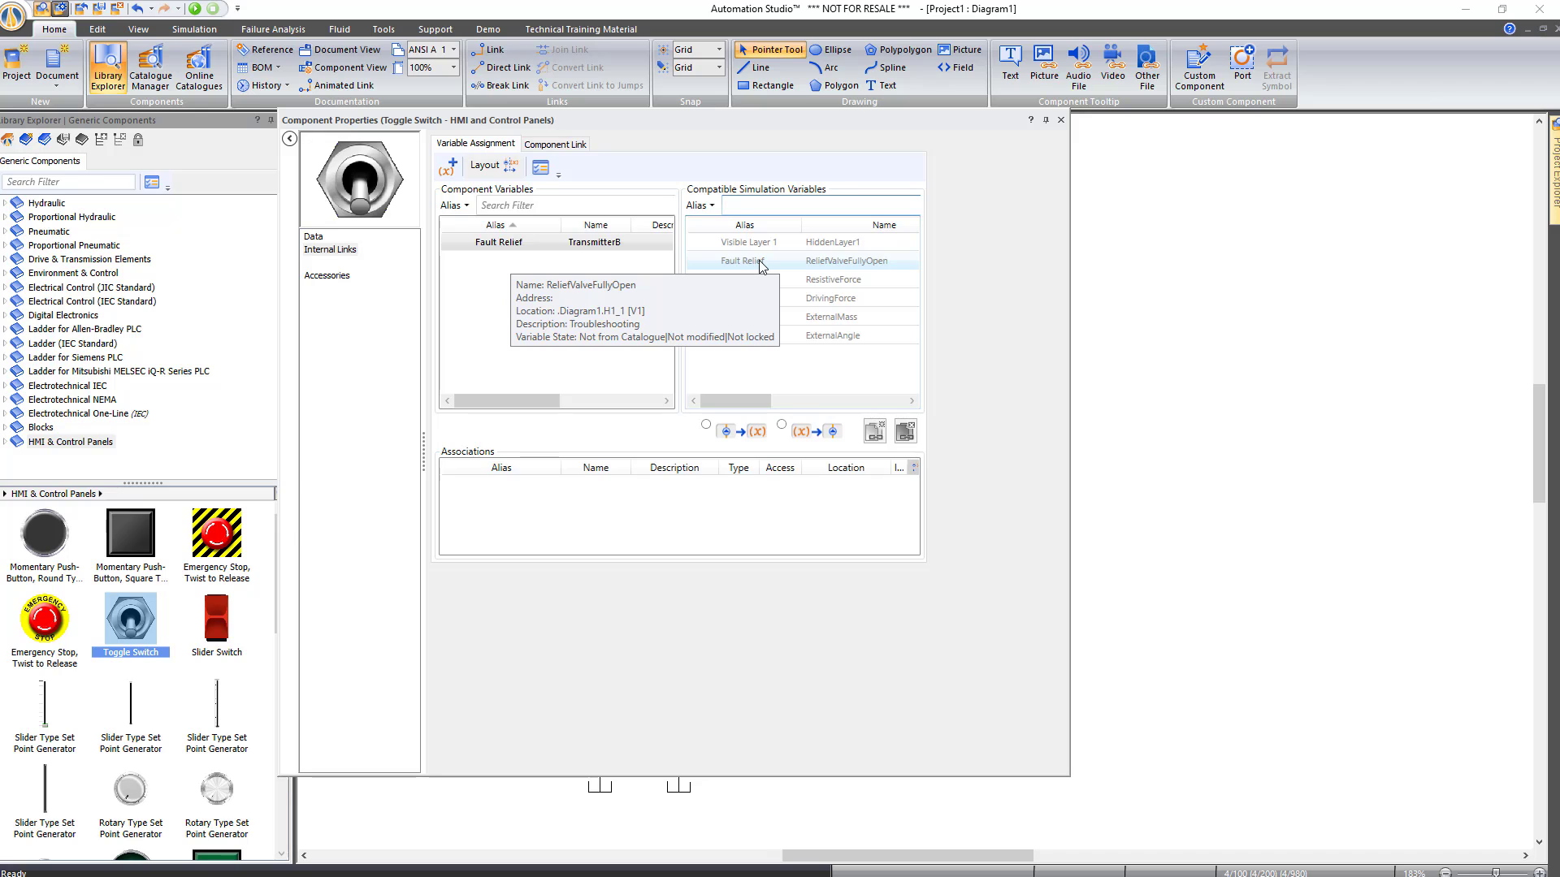
pyautogui.click(749, 266)
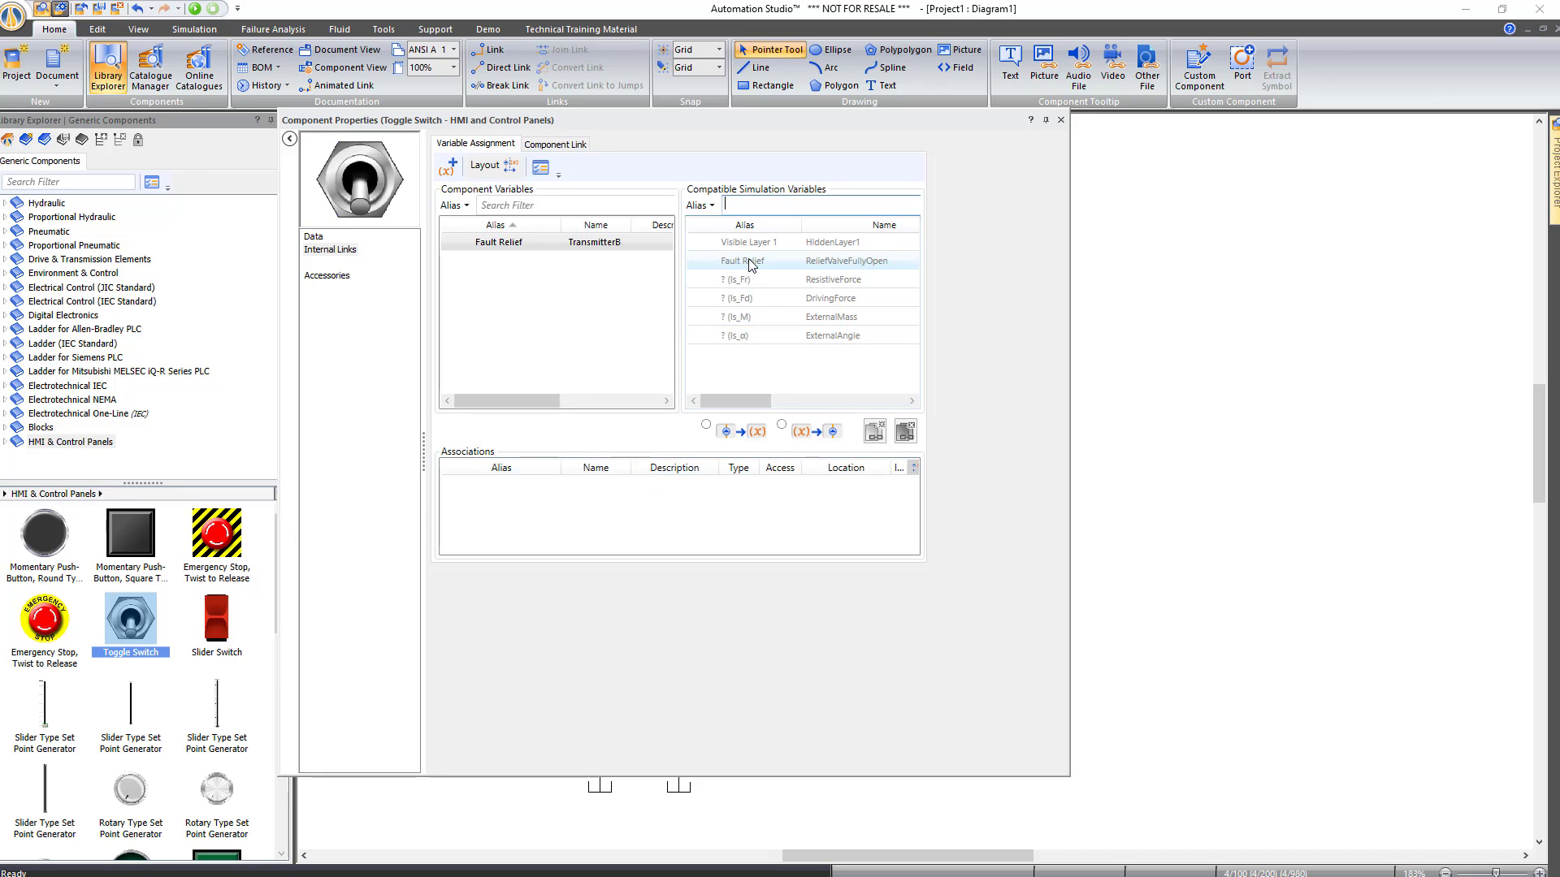
pyautogui.doubleClick(749, 266)
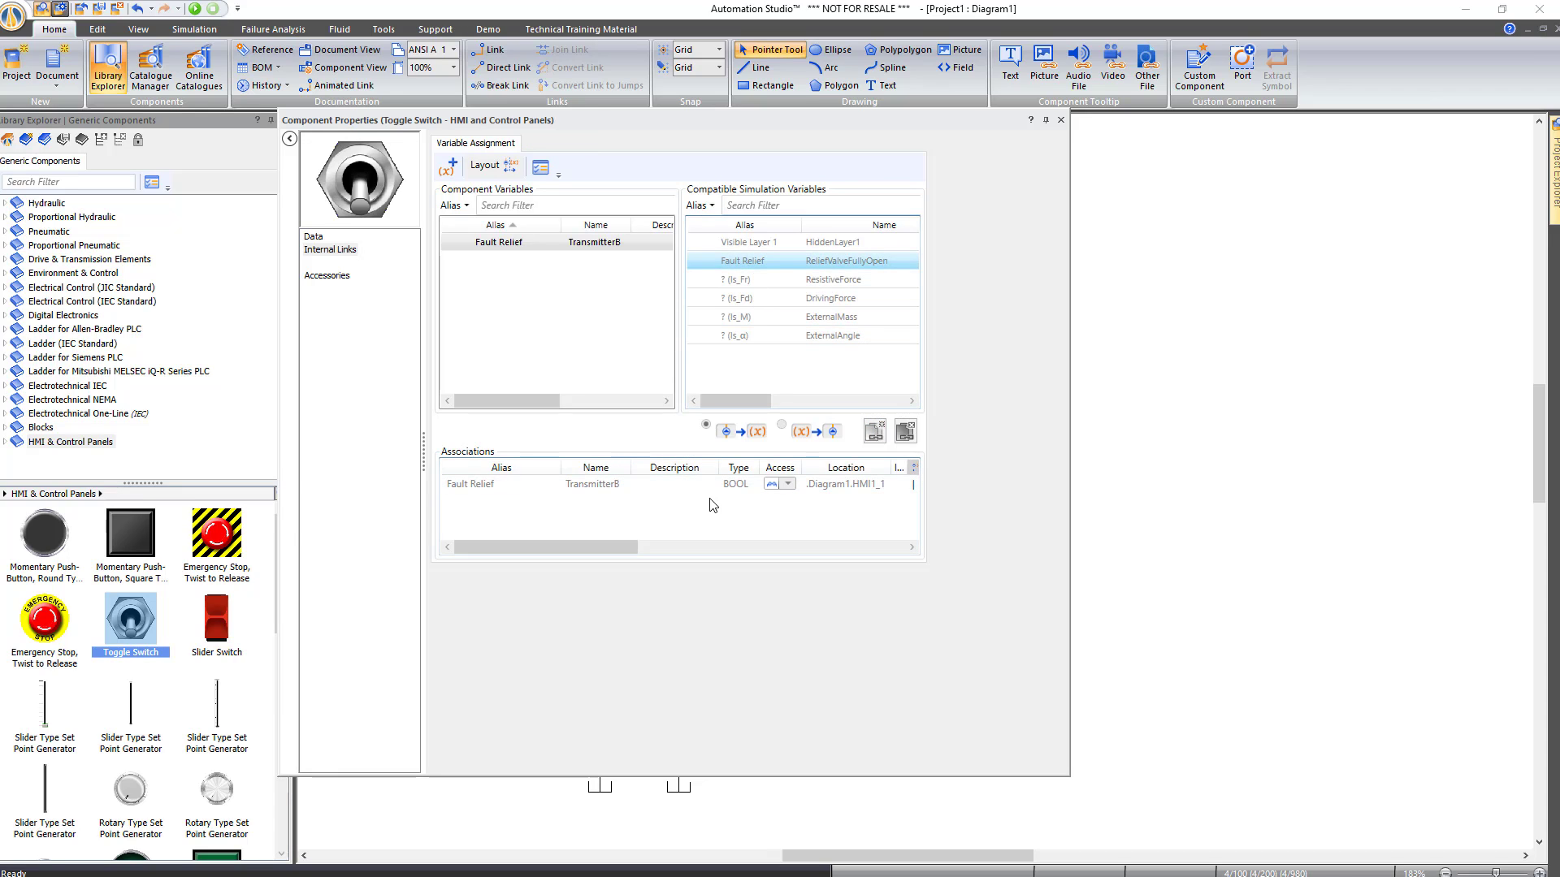
pyautogui.click(1060, 121)
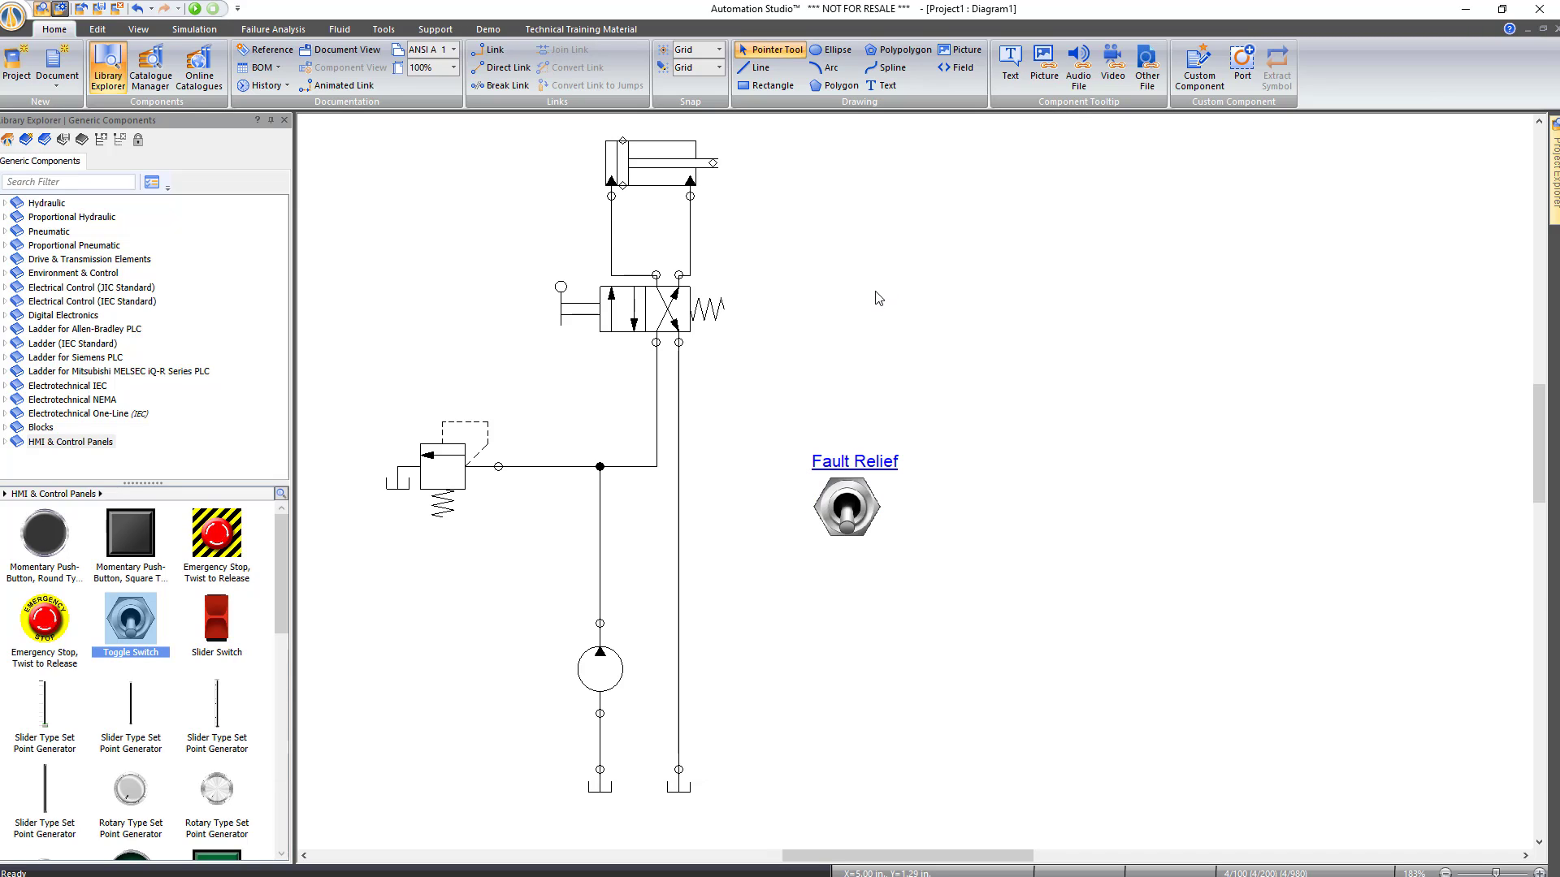
# Start the simulation, lower the pump displacement, extend the cylinder and trigger Fault Relief
pyautogui.click(195, 9)
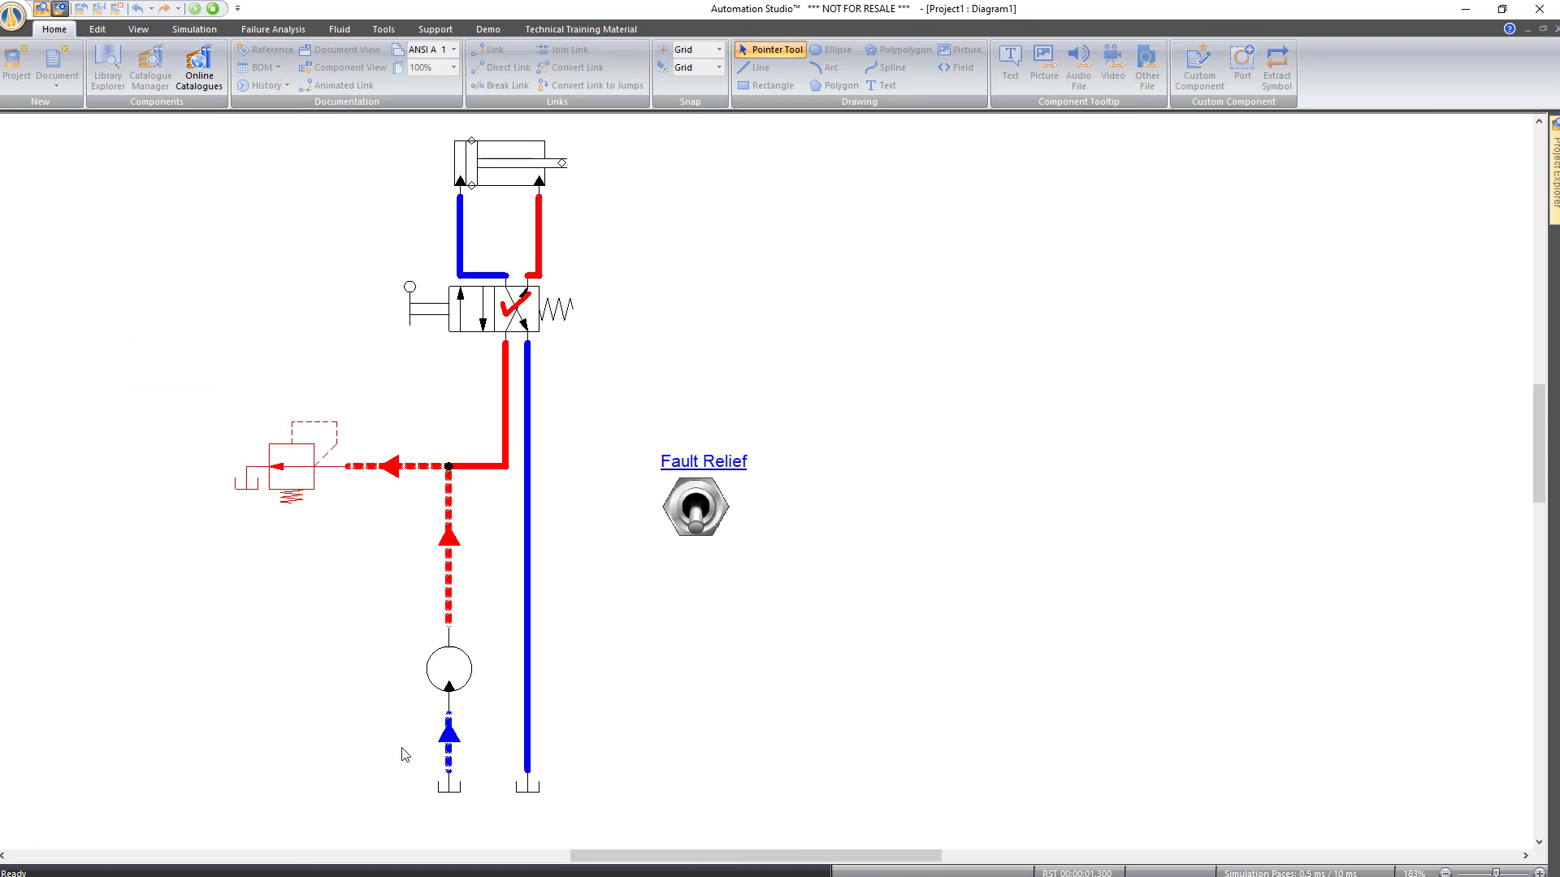
pyautogui.click(452, 679)
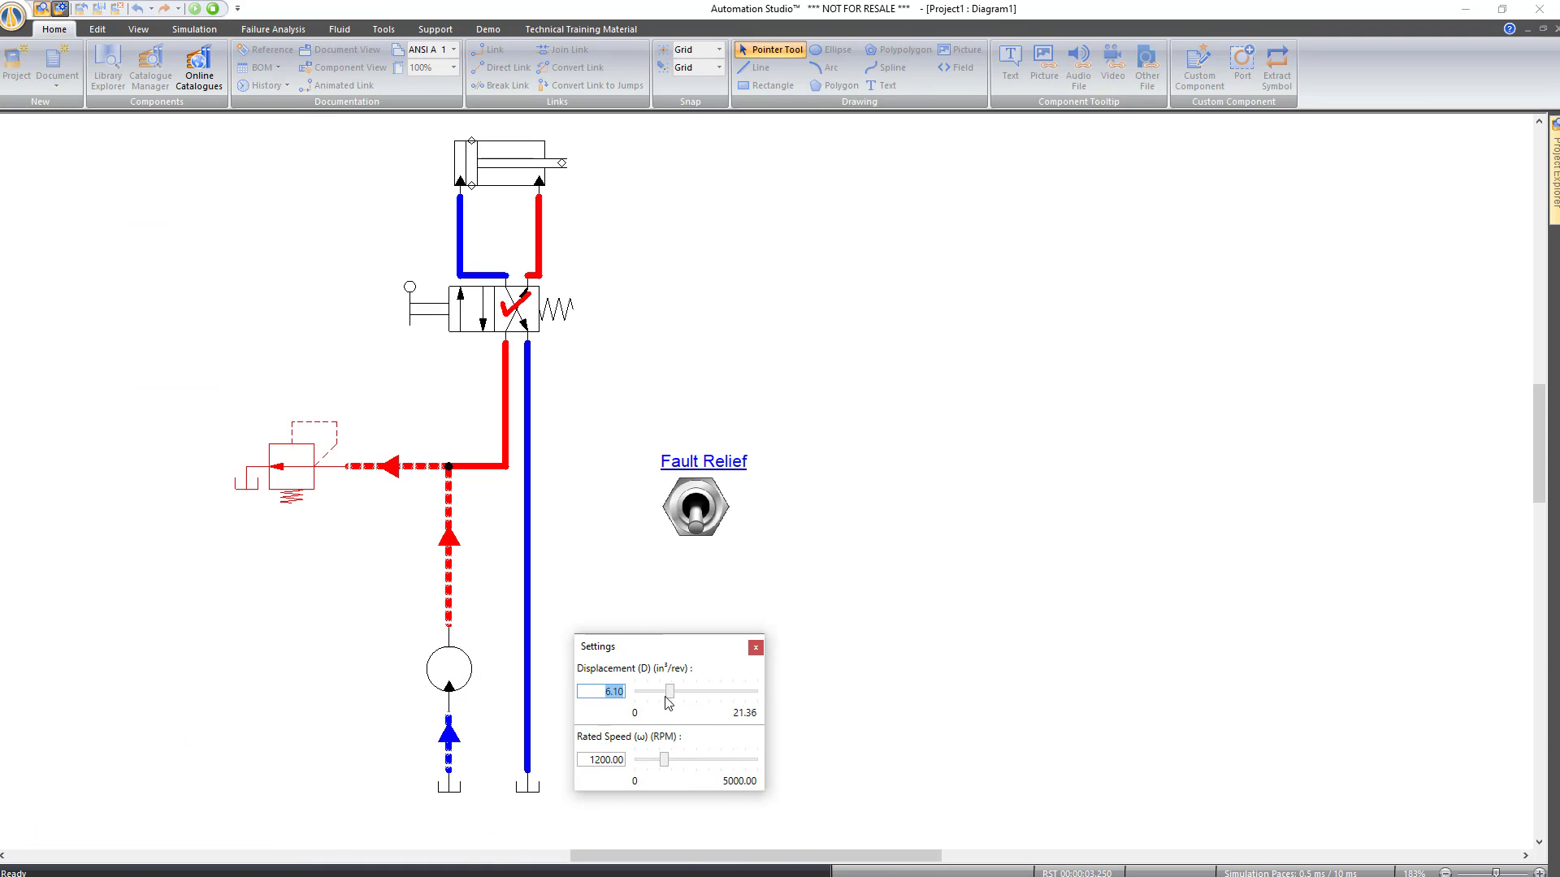
pyautogui.moveTo(664, 692); pyautogui.dragTo(650, 699)
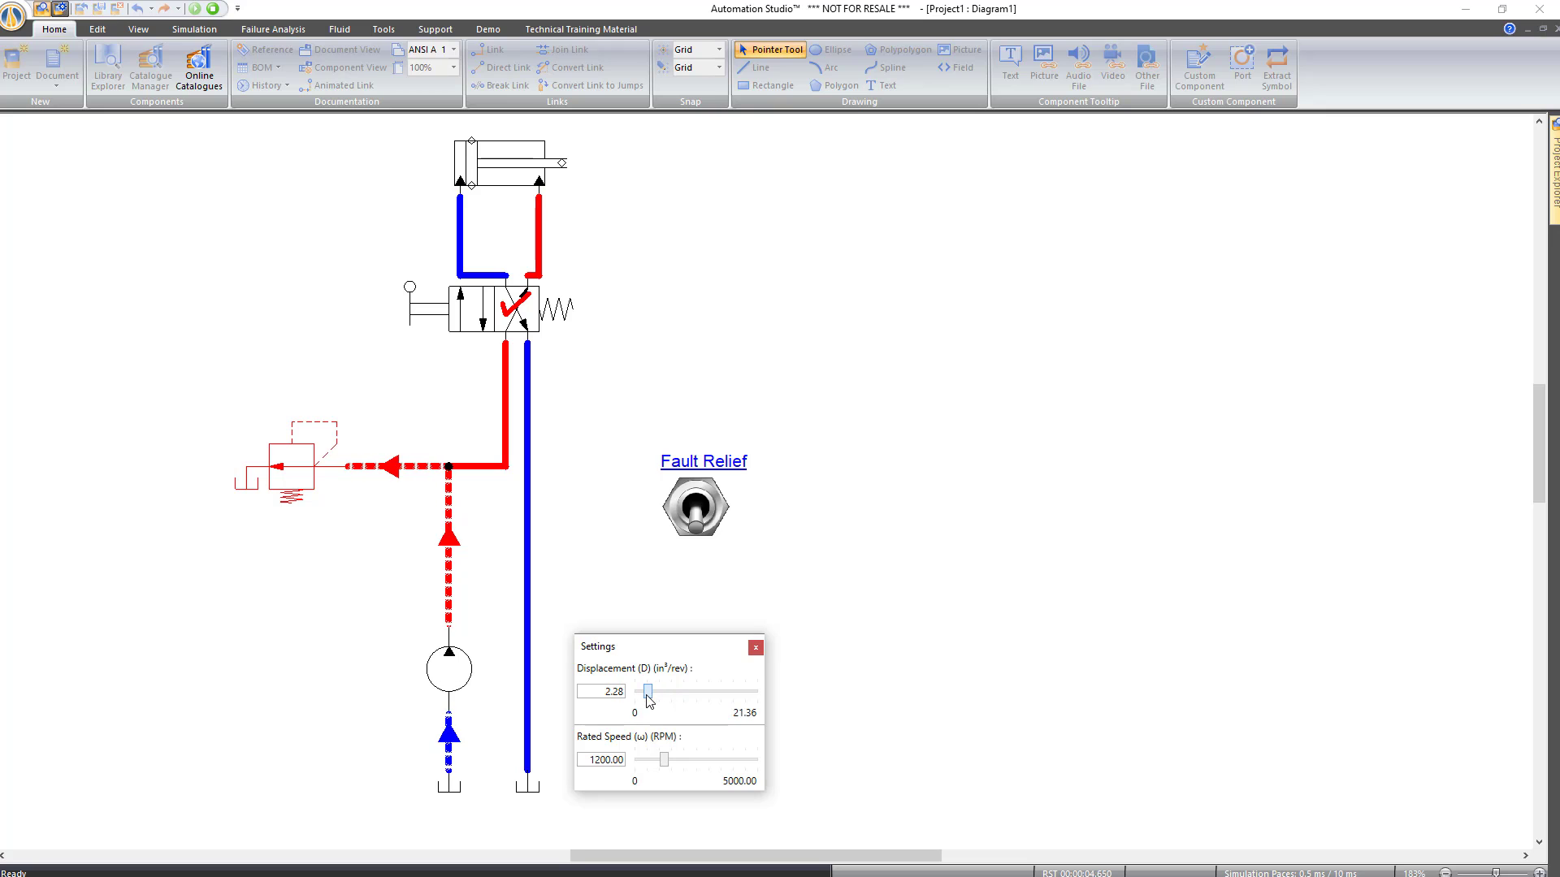
pyautogui.click(755, 648)
pyautogui.click(473, 322)
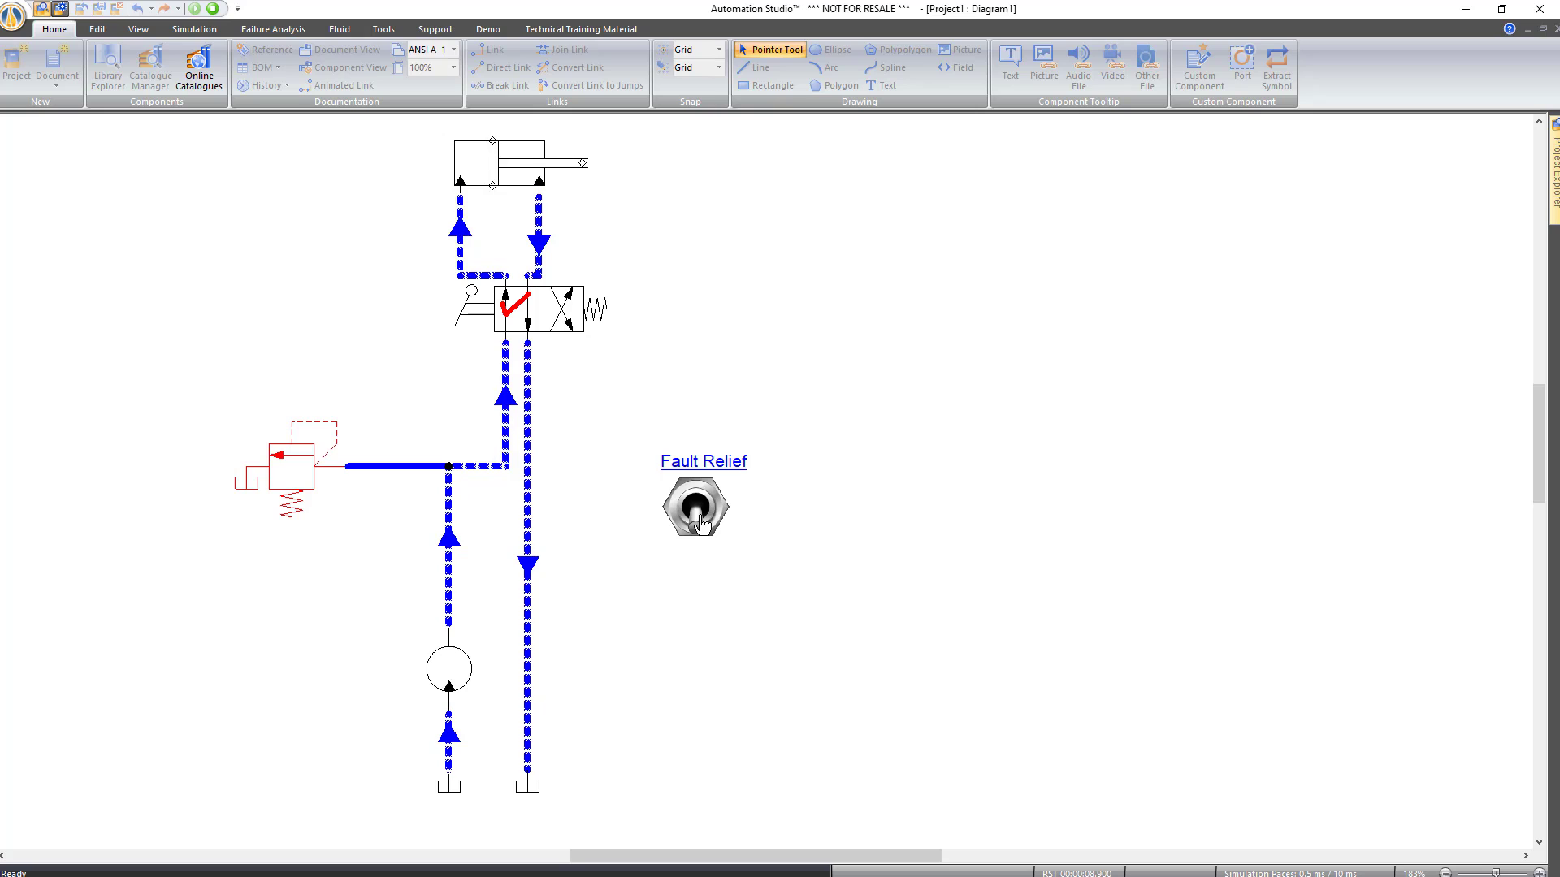
pyautogui.click(702, 526)
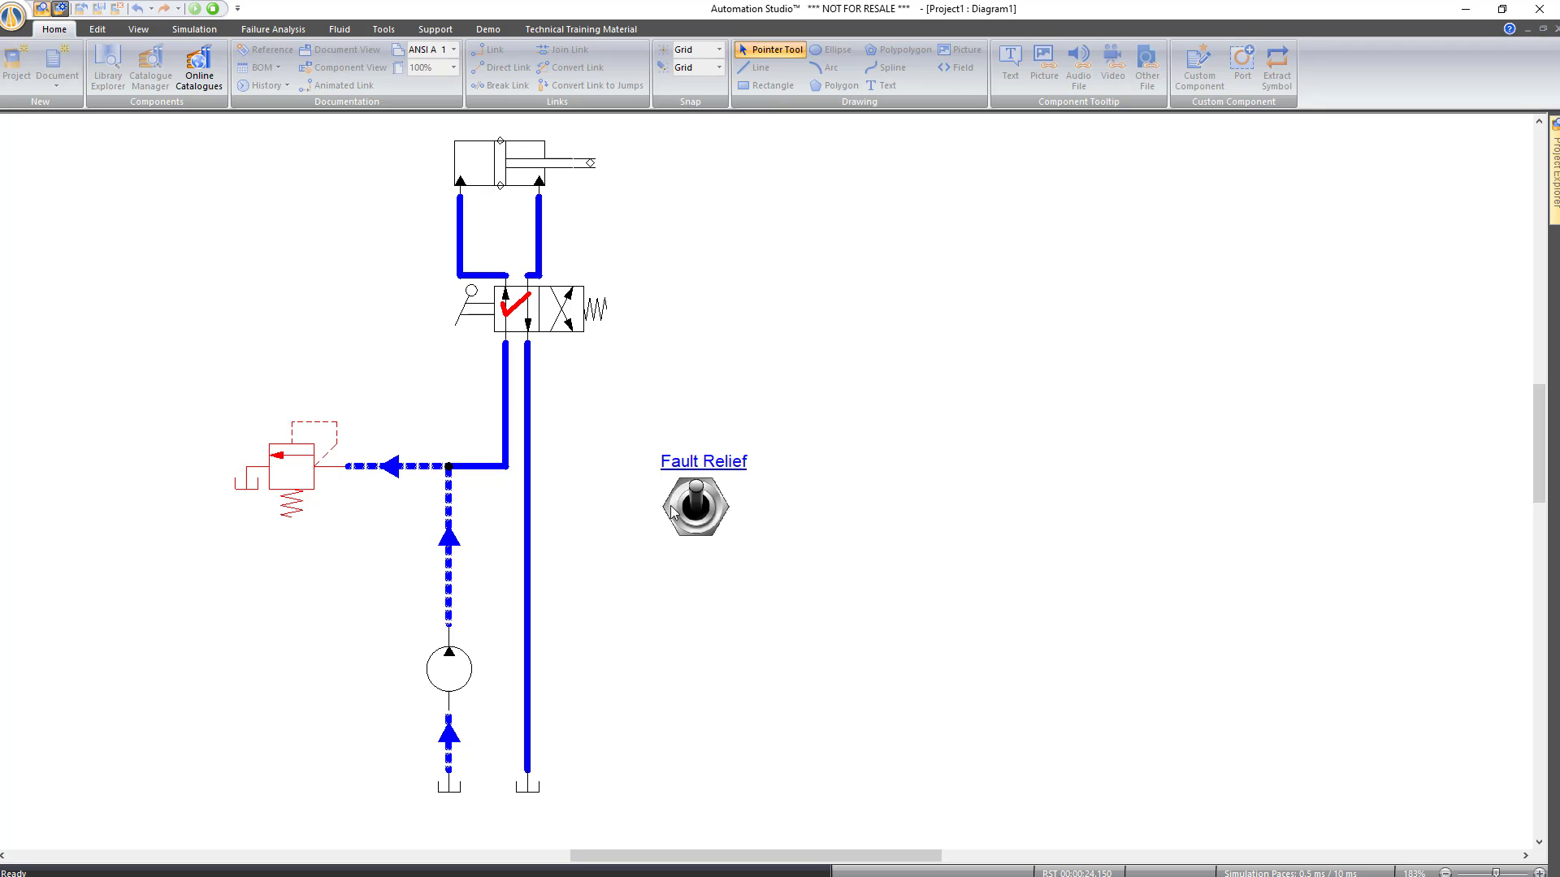
# Toggle Fault Relief during extension and retraction, stop the simulation, and open Document Properties
pyautogui.click(697, 519)
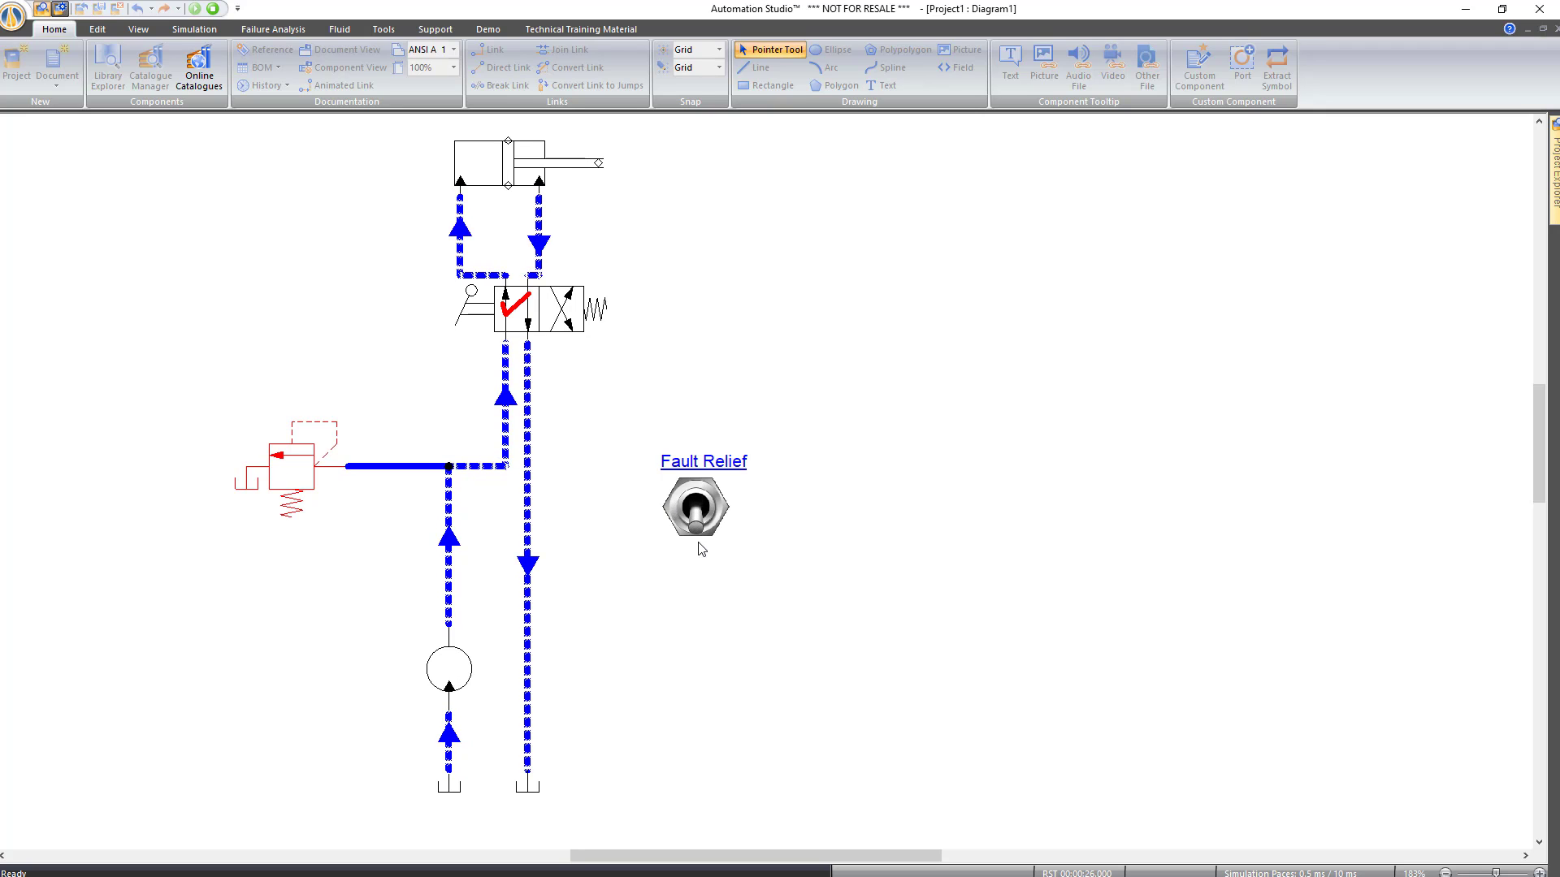
pyautogui.click(697, 524)
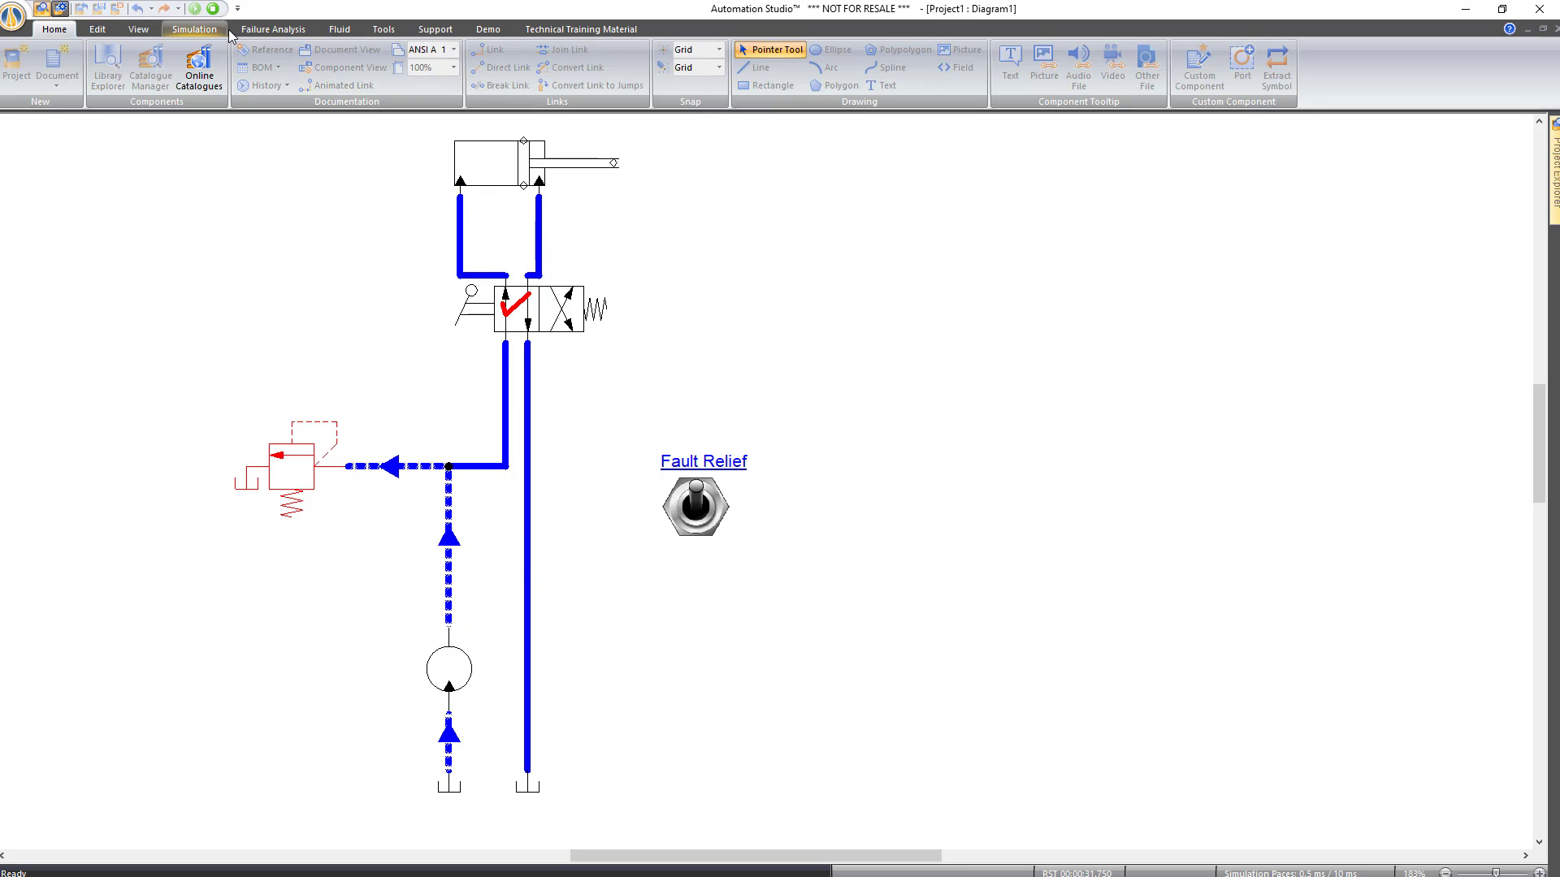
pyautogui.click(698, 503)
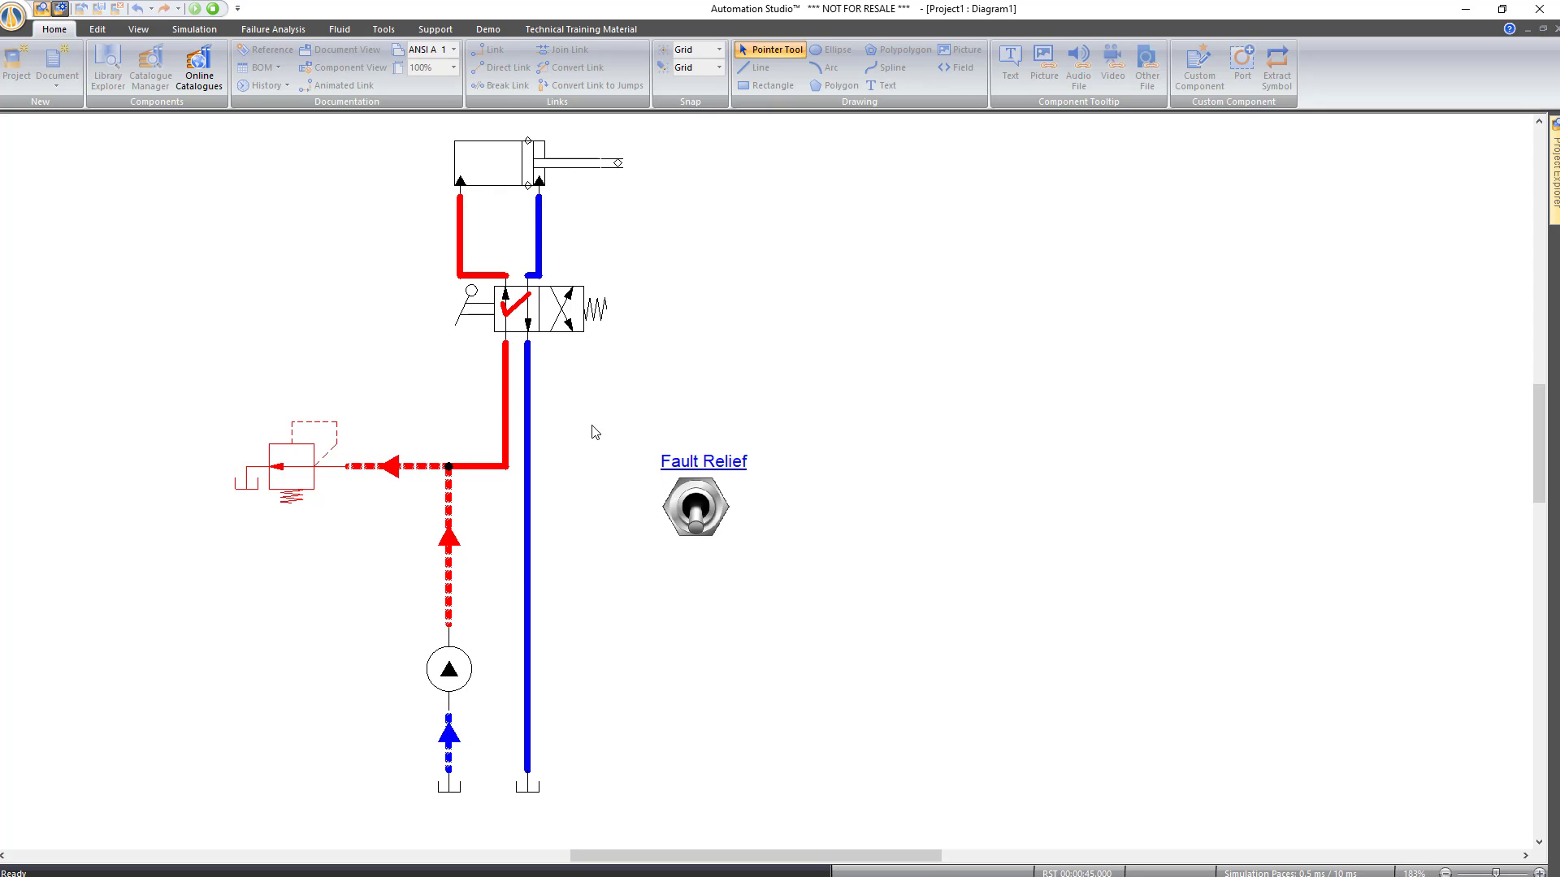
pyautogui.click(552, 323)
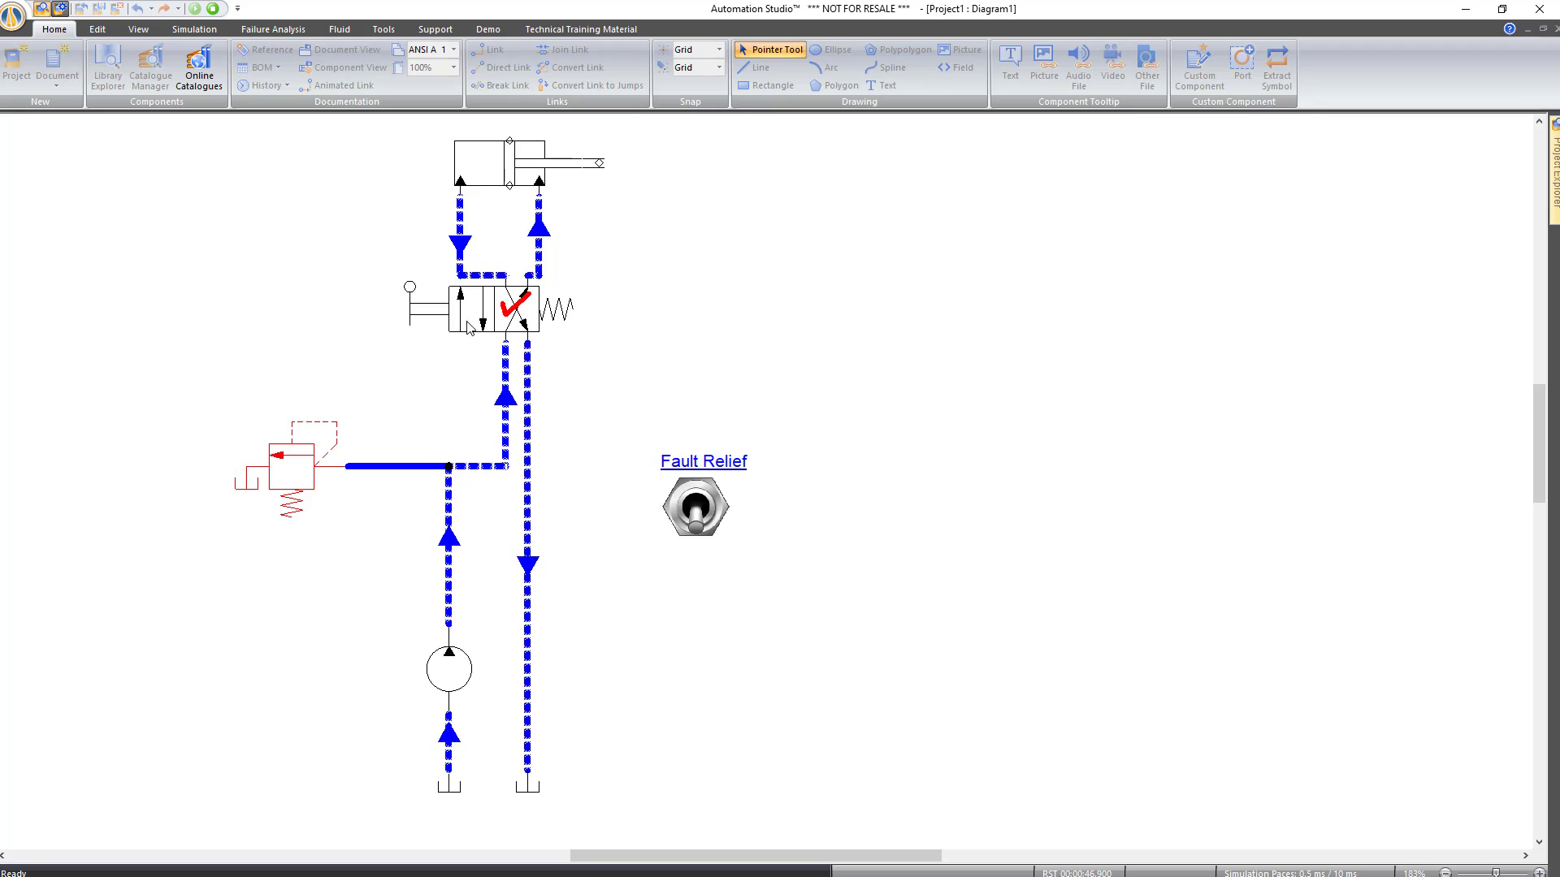
pyautogui.click(695, 507)
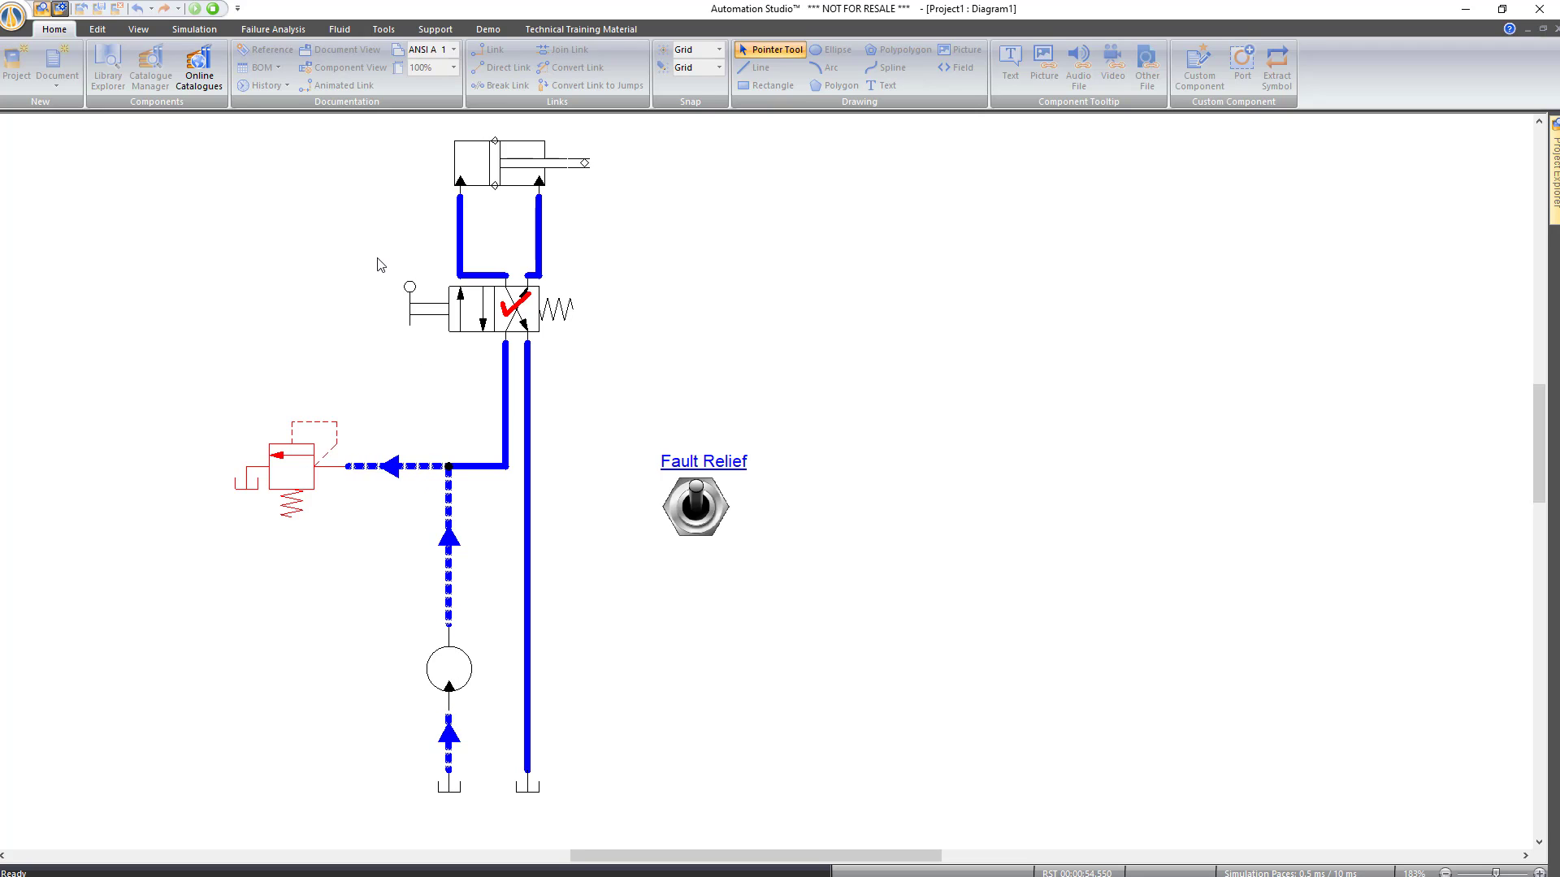
pyautogui.click(212, 12)
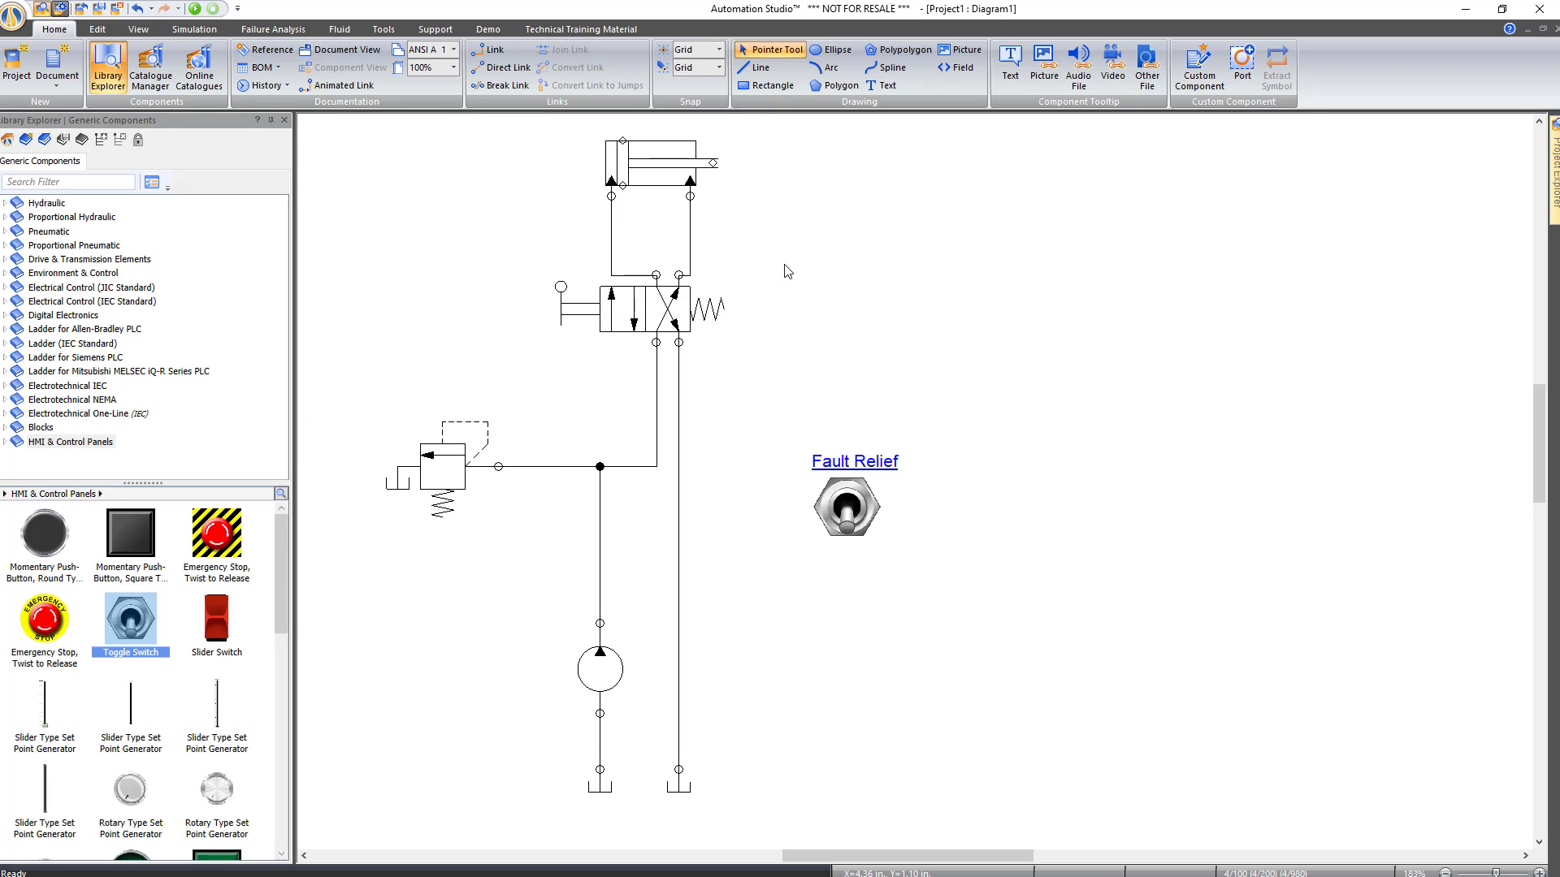
pyautogui.rightClick(842, 244)
pyautogui.click(916, 514)
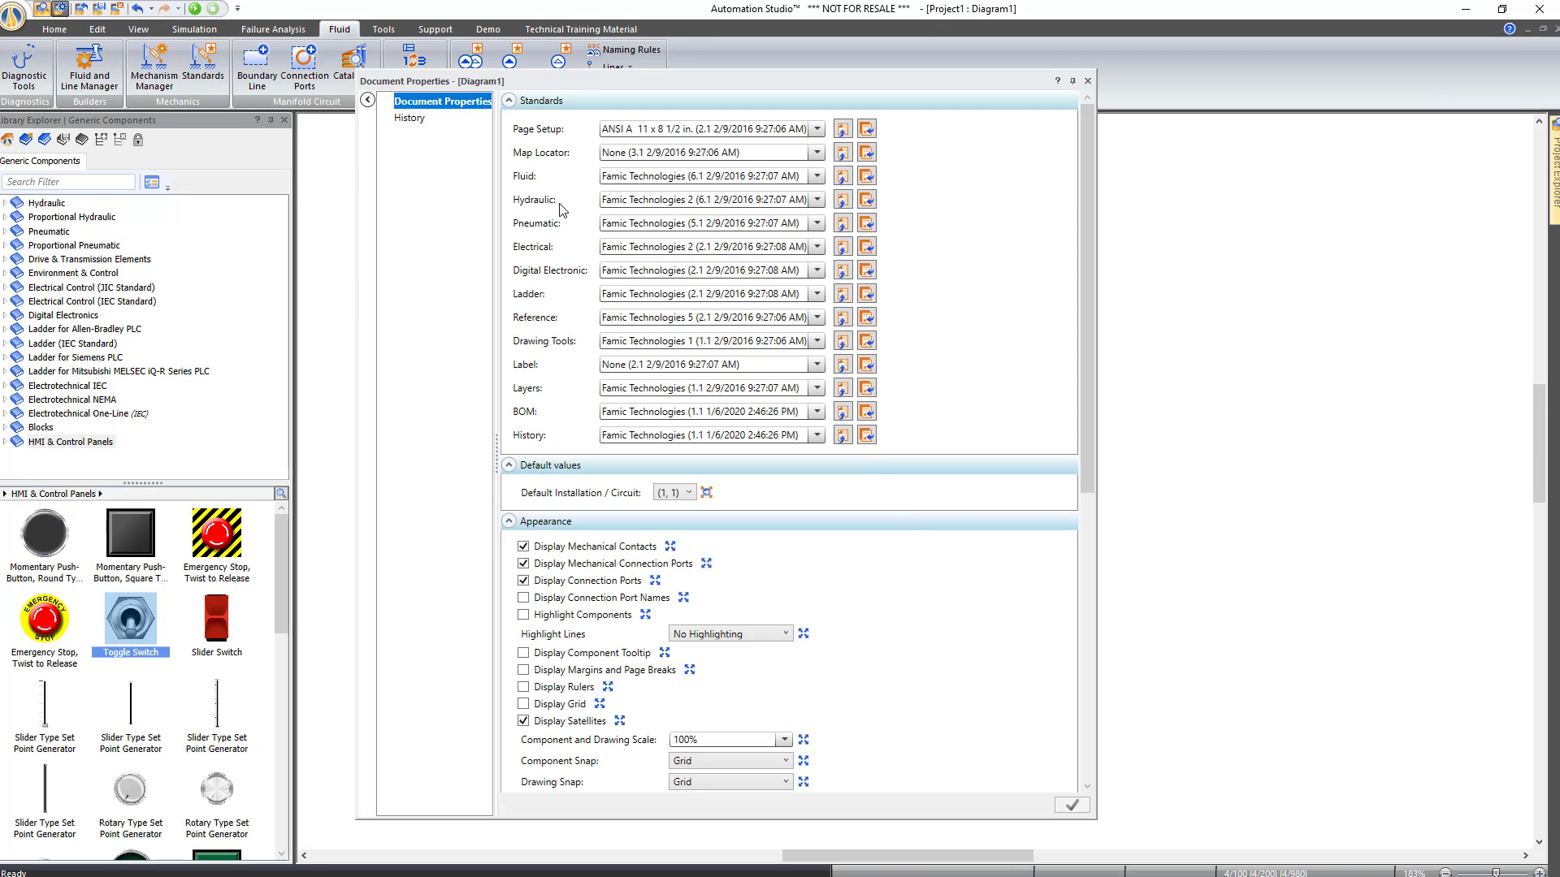
# In the Hydraulic standard's Simulation settings, enlarge the preview and turn off flow direction and animated lines
pyautogui.click(843, 199)
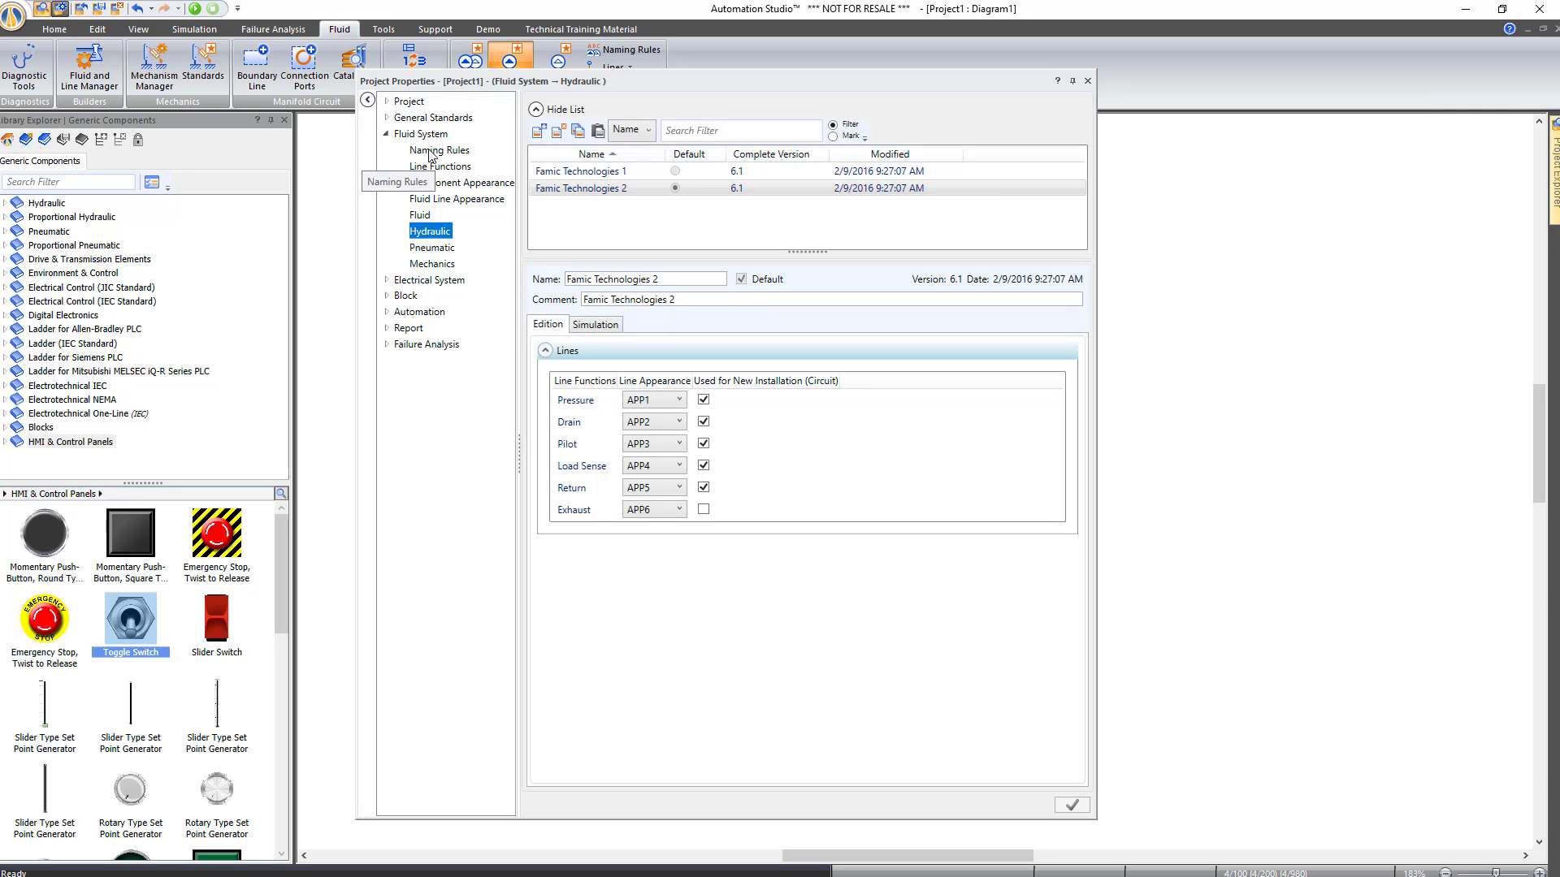
pyautogui.click(612, 326)
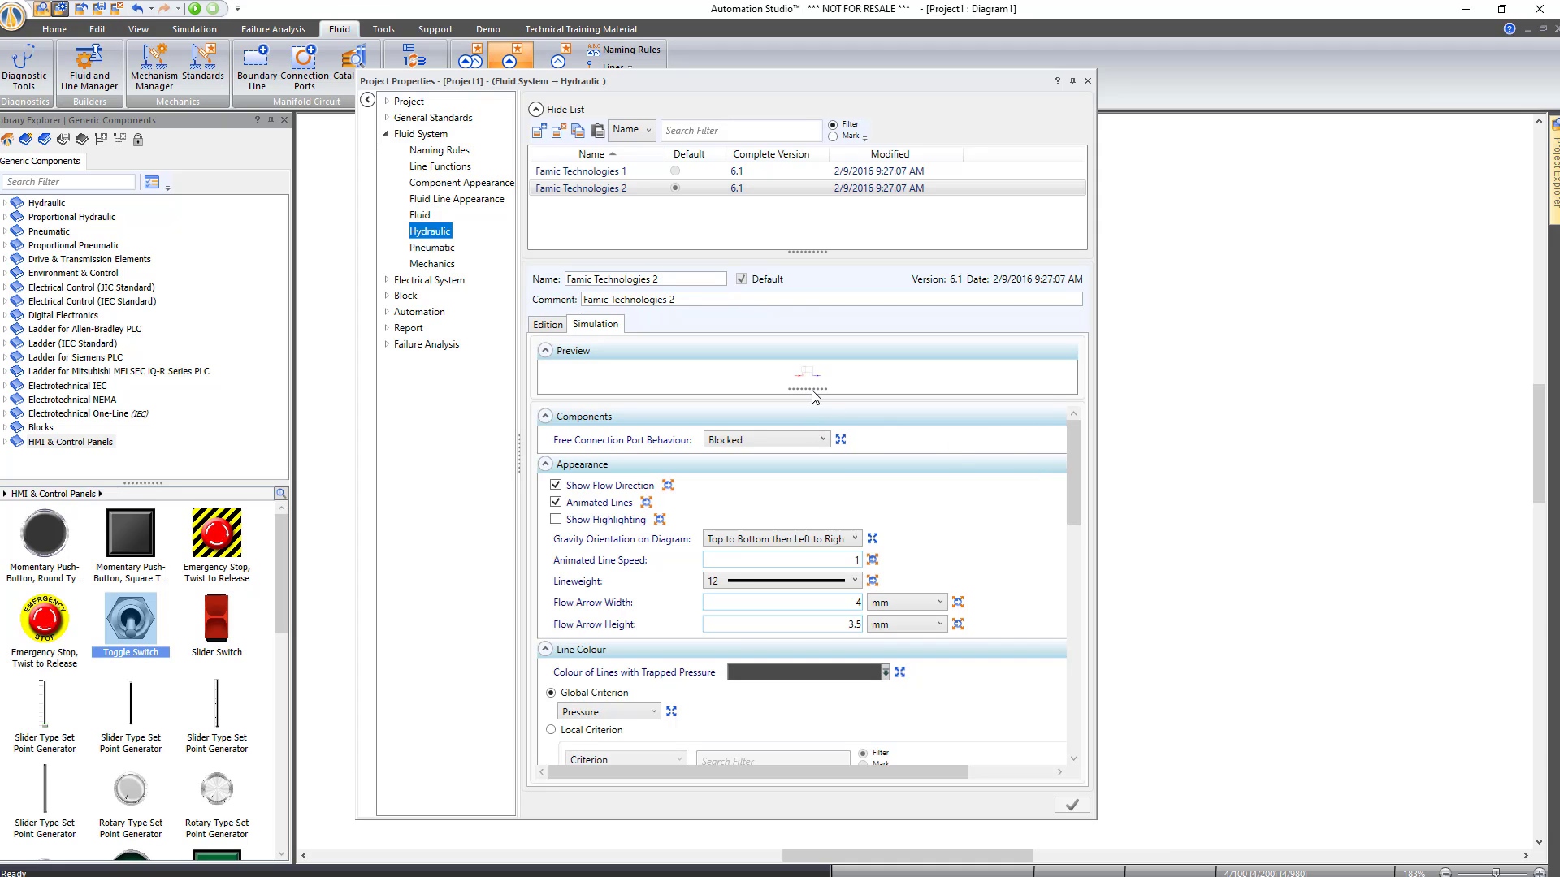
pyautogui.moveTo(815, 395); pyautogui.dragTo(814, 485)
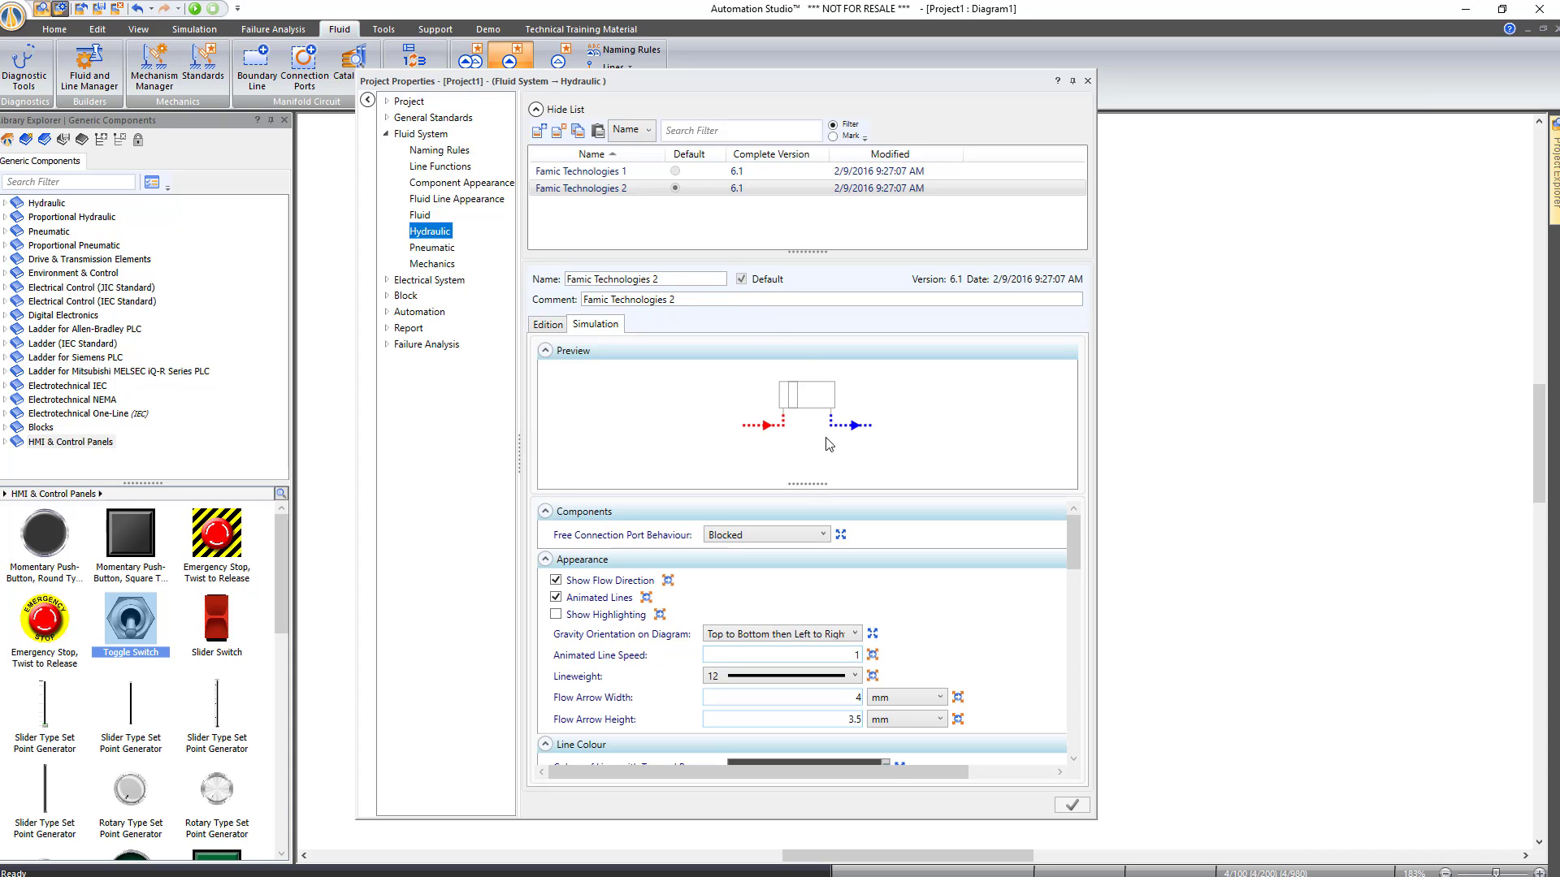
pyautogui.click(556, 599)
pyautogui.moveTo(1074, 552); pyautogui.dragTo(1001, 639)
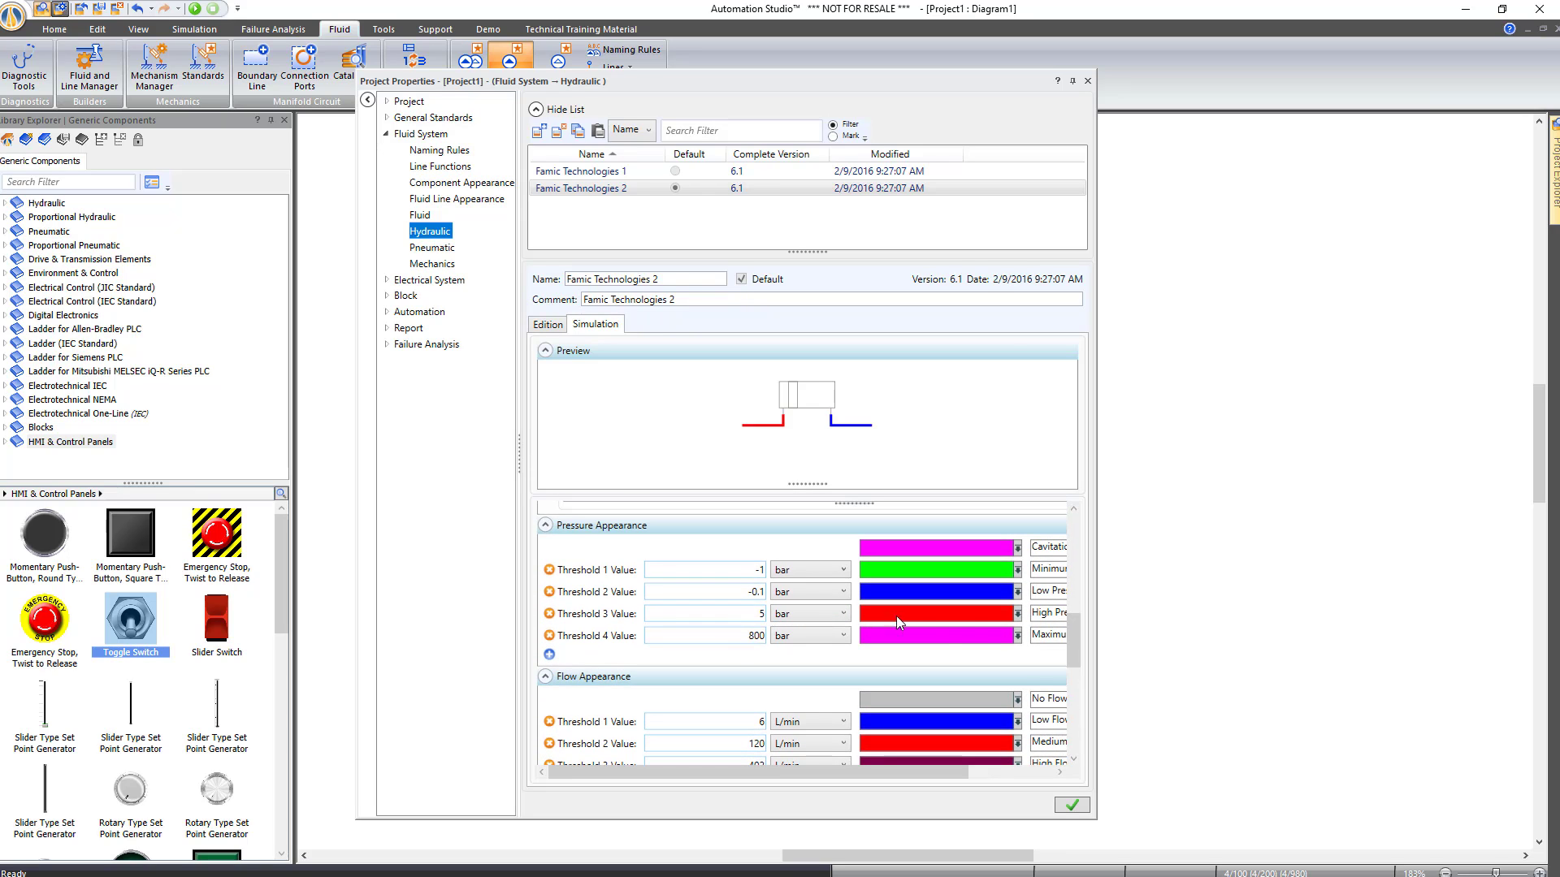
# Set the high, low-limit, minimum and maximum pressure threshold colours to black and save the standard
pyautogui.click(1018, 615)
pyautogui.click(973, 661)
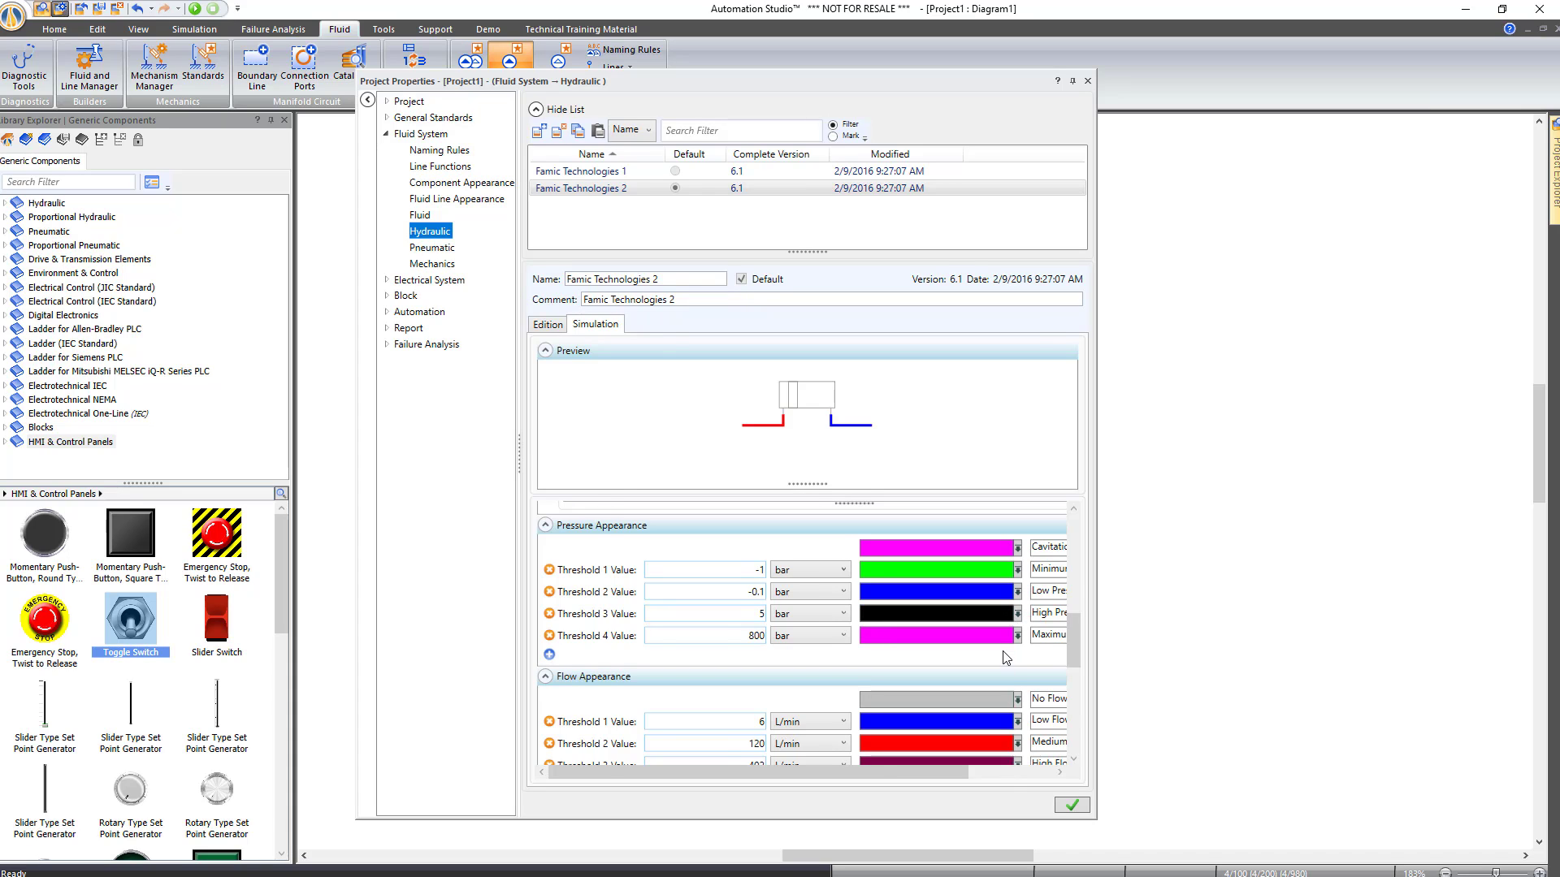
pyautogui.click(942, 593)
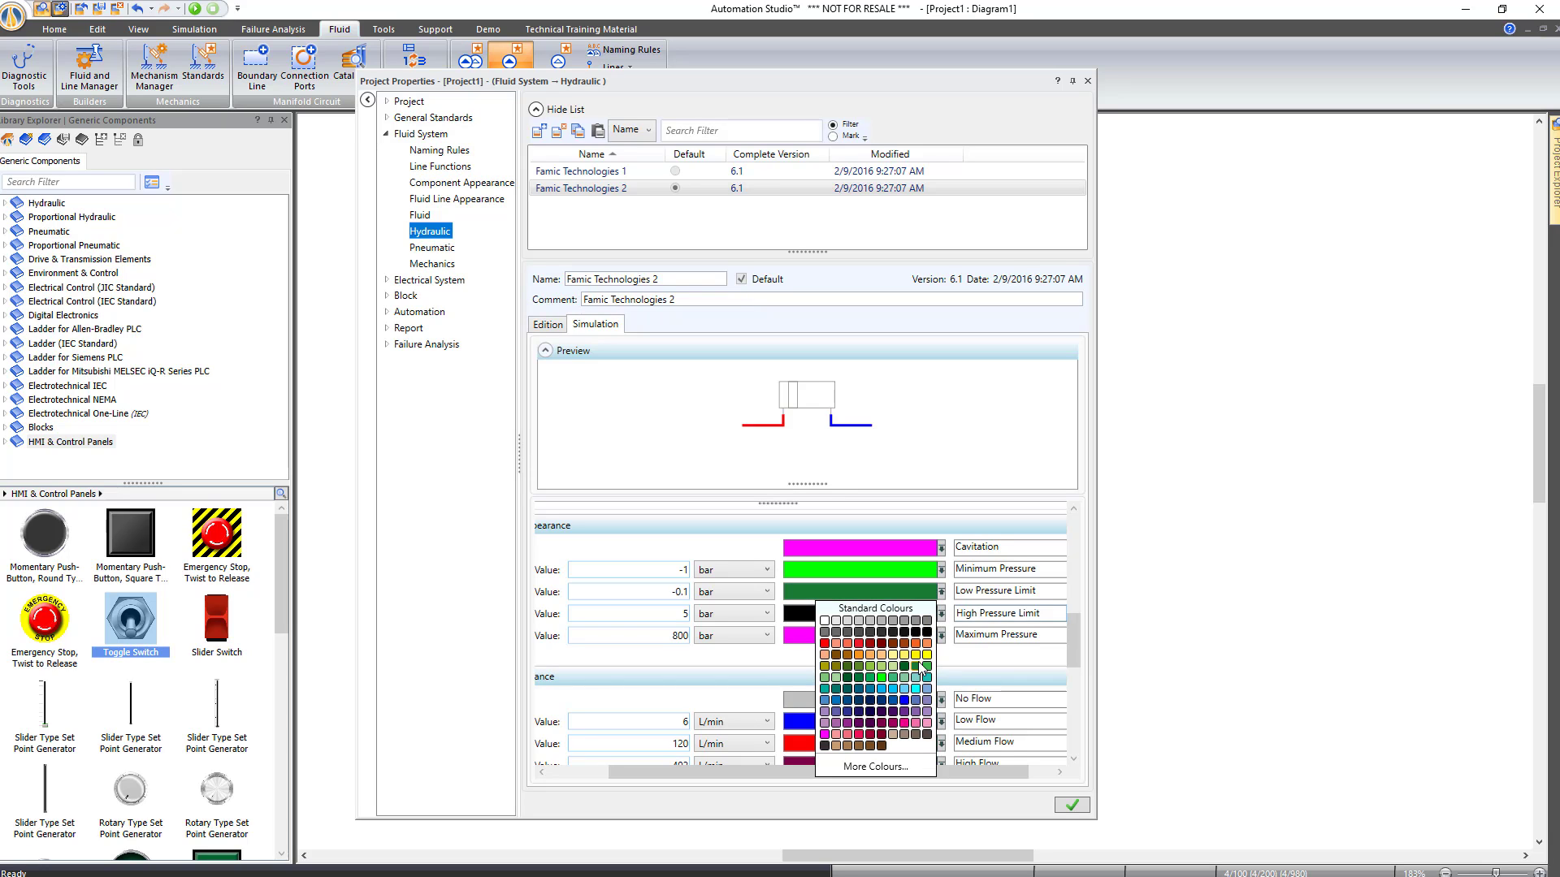
pyautogui.click(926, 632)
pyautogui.click(942, 571)
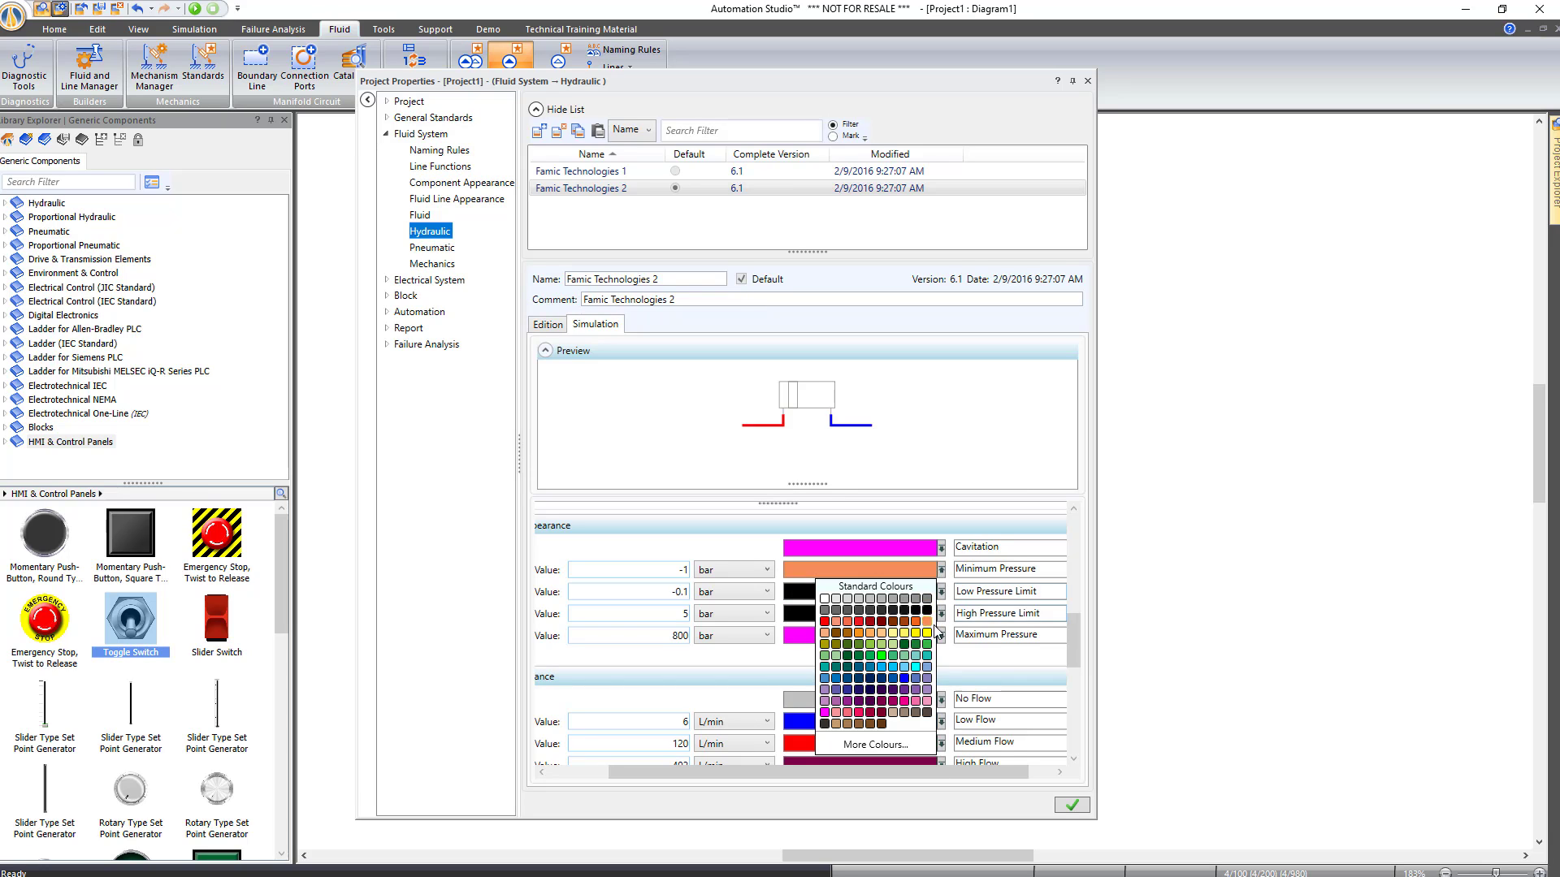
pyautogui.click(930, 632)
pyautogui.click(942, 636)
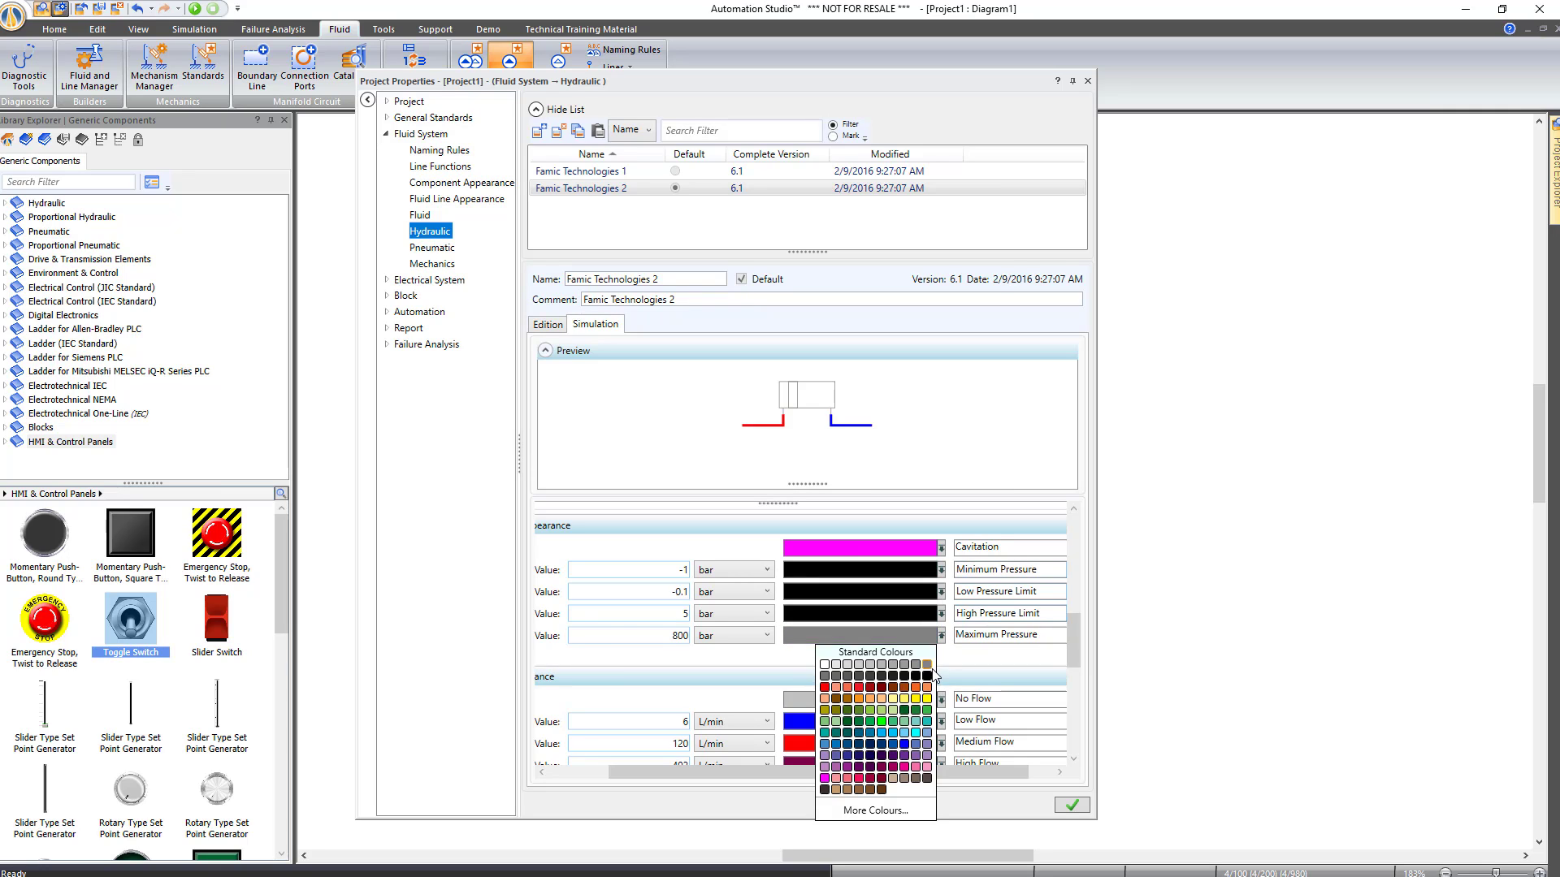
pyautogui.click(932, 674)
pyautogui.moveTo(770, 775); pyautogui.dragTo(708, 776)
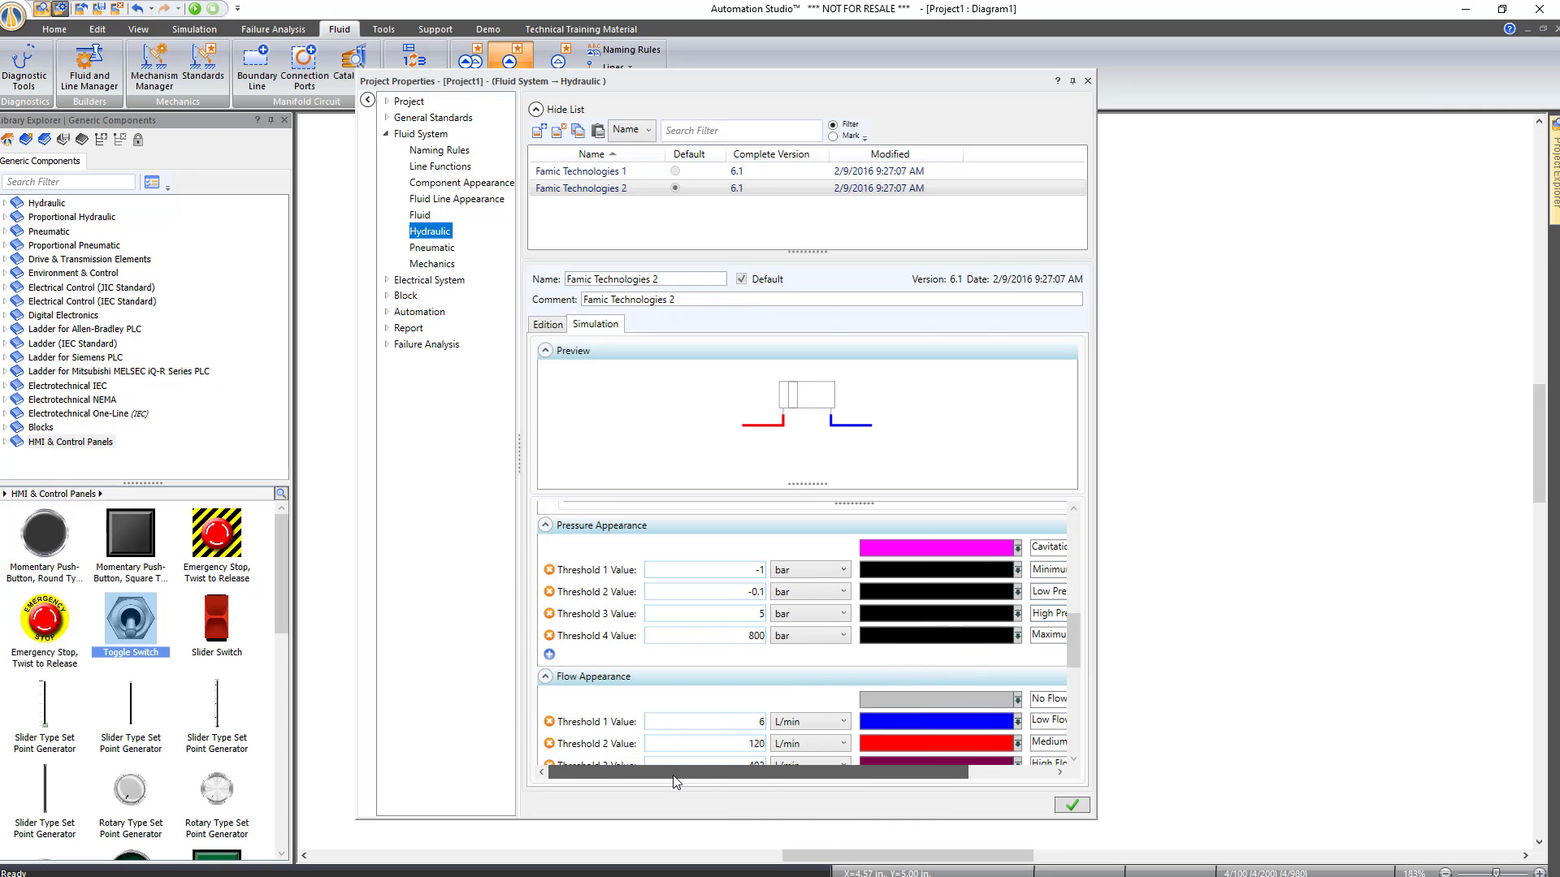
pyautogui.moveTo(1077, 655); pyautogui.dragTo(1070, 684)
pyautogui.scroll(3, 1072, 698)
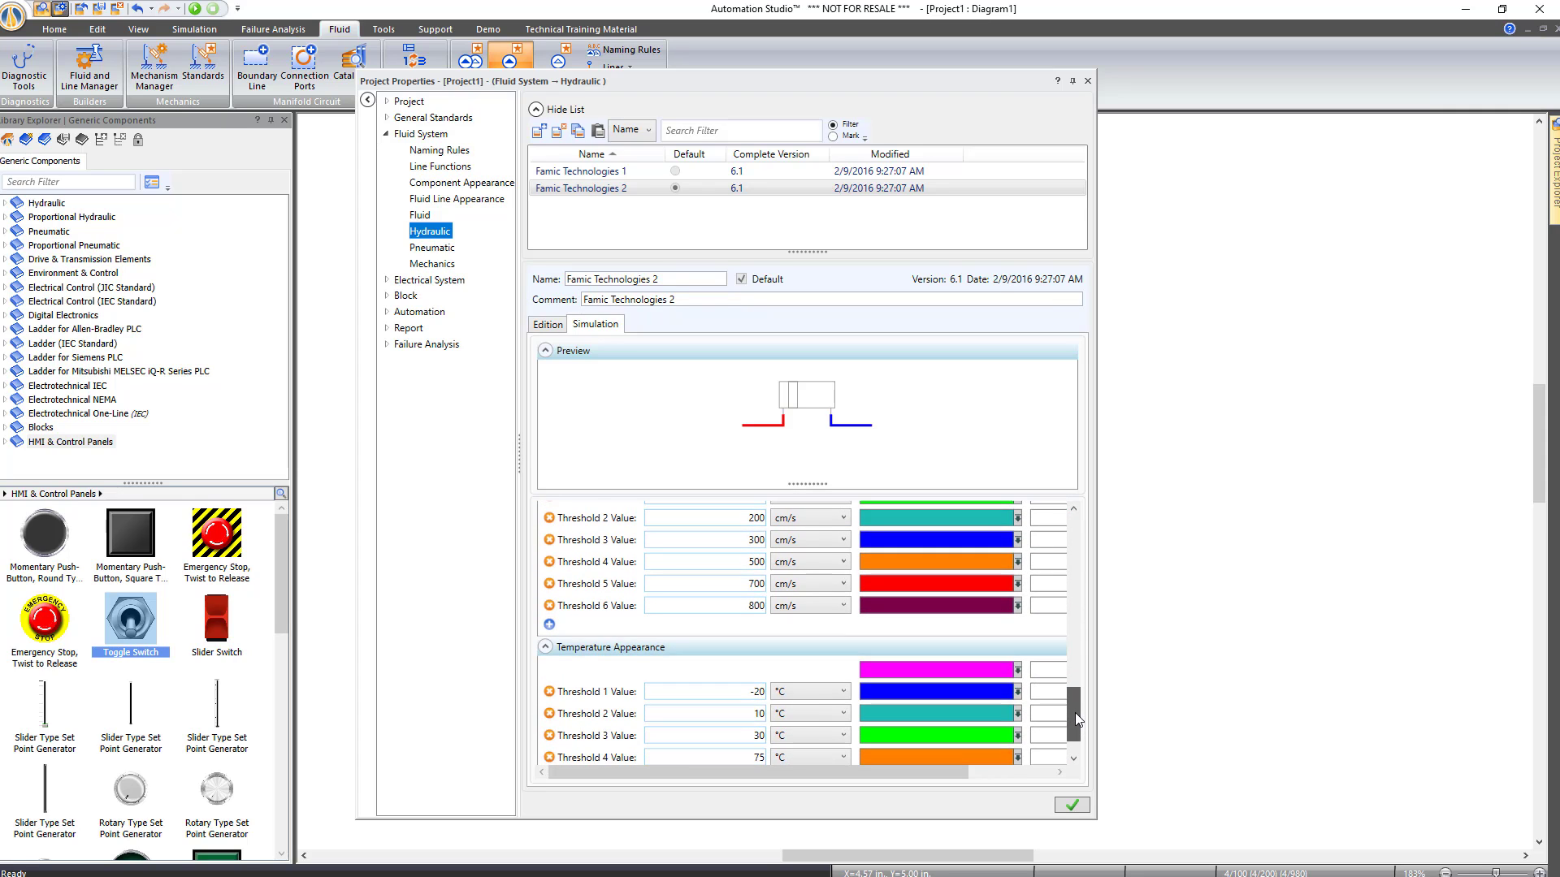
pyautogui.scroll(5, 1075, 713)
pyautogui.click(1074, 807)
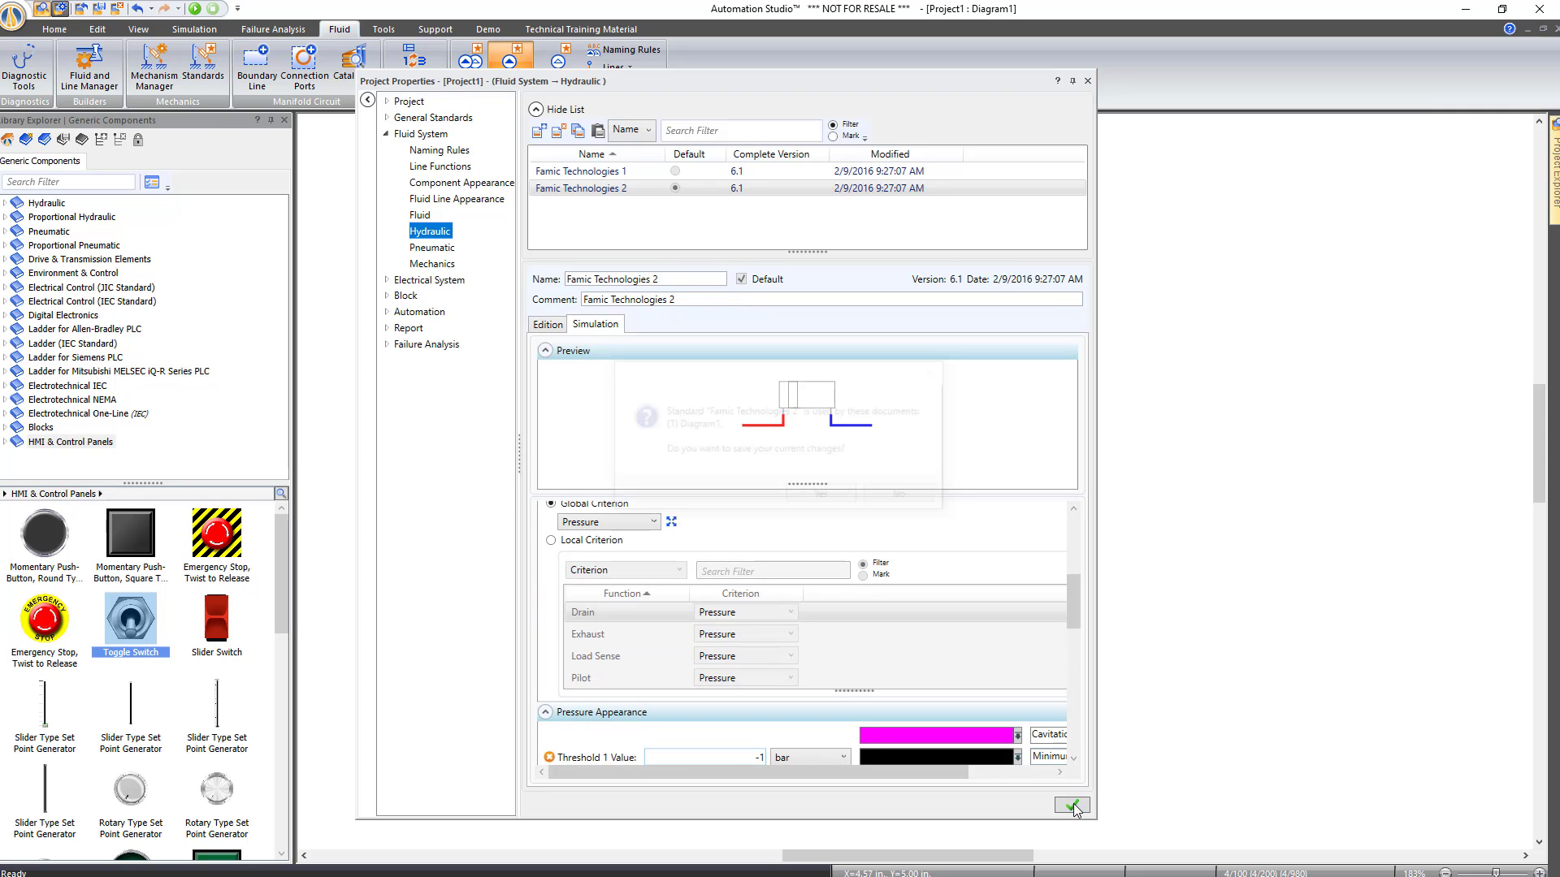
pyautogui.click(834, 500)
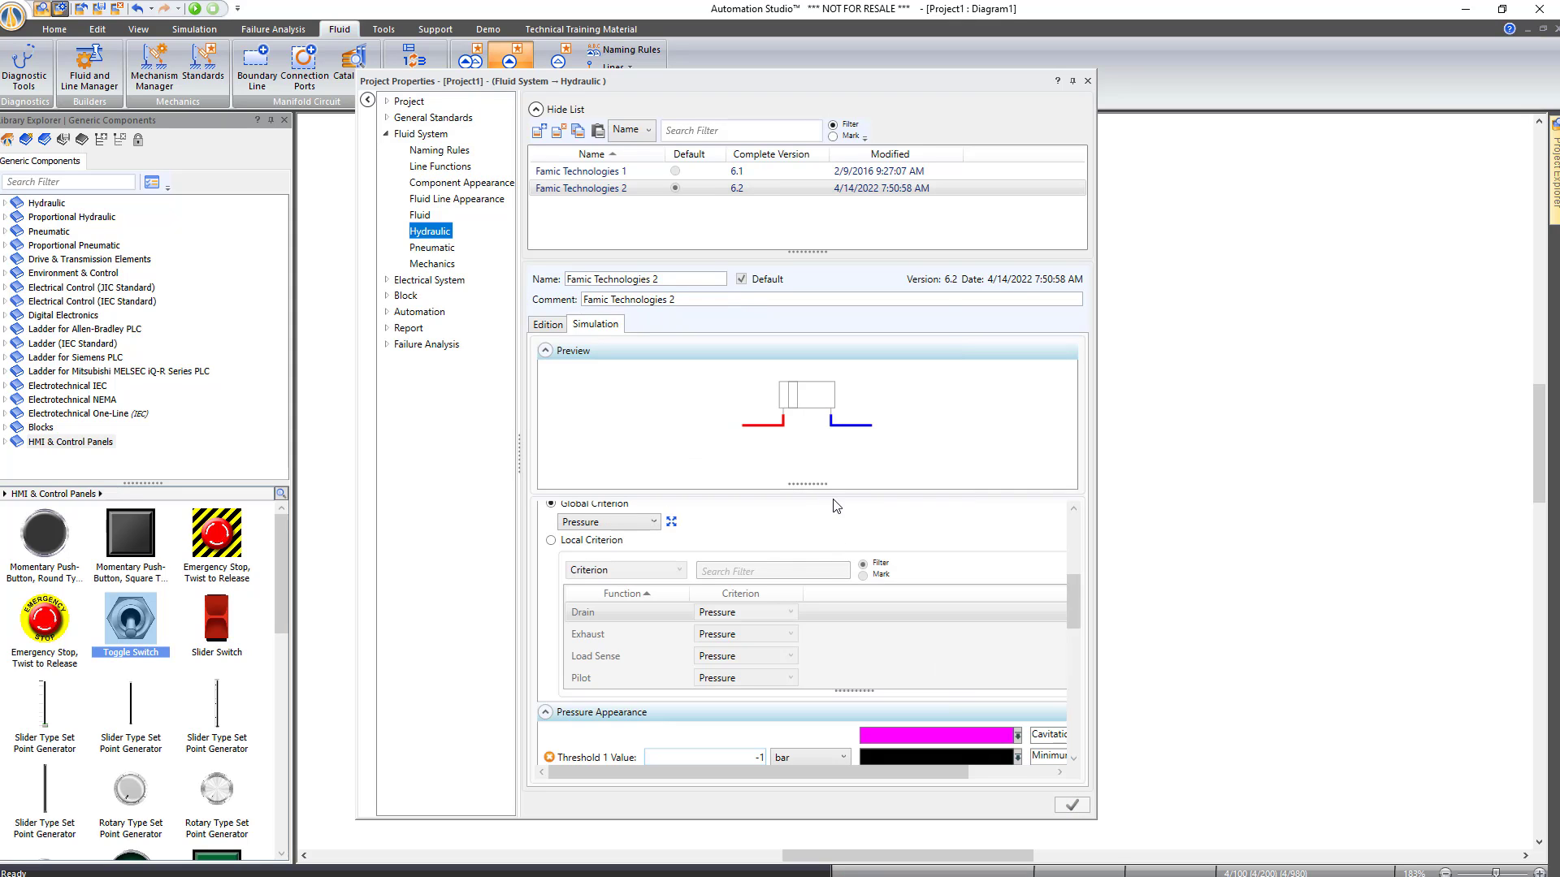
# Set the Low, Medium and High Flow colours to black, save, and close Project Properties
pyautogui.moveTo(1076, 591); pyautogui.dragTo(966, 648)
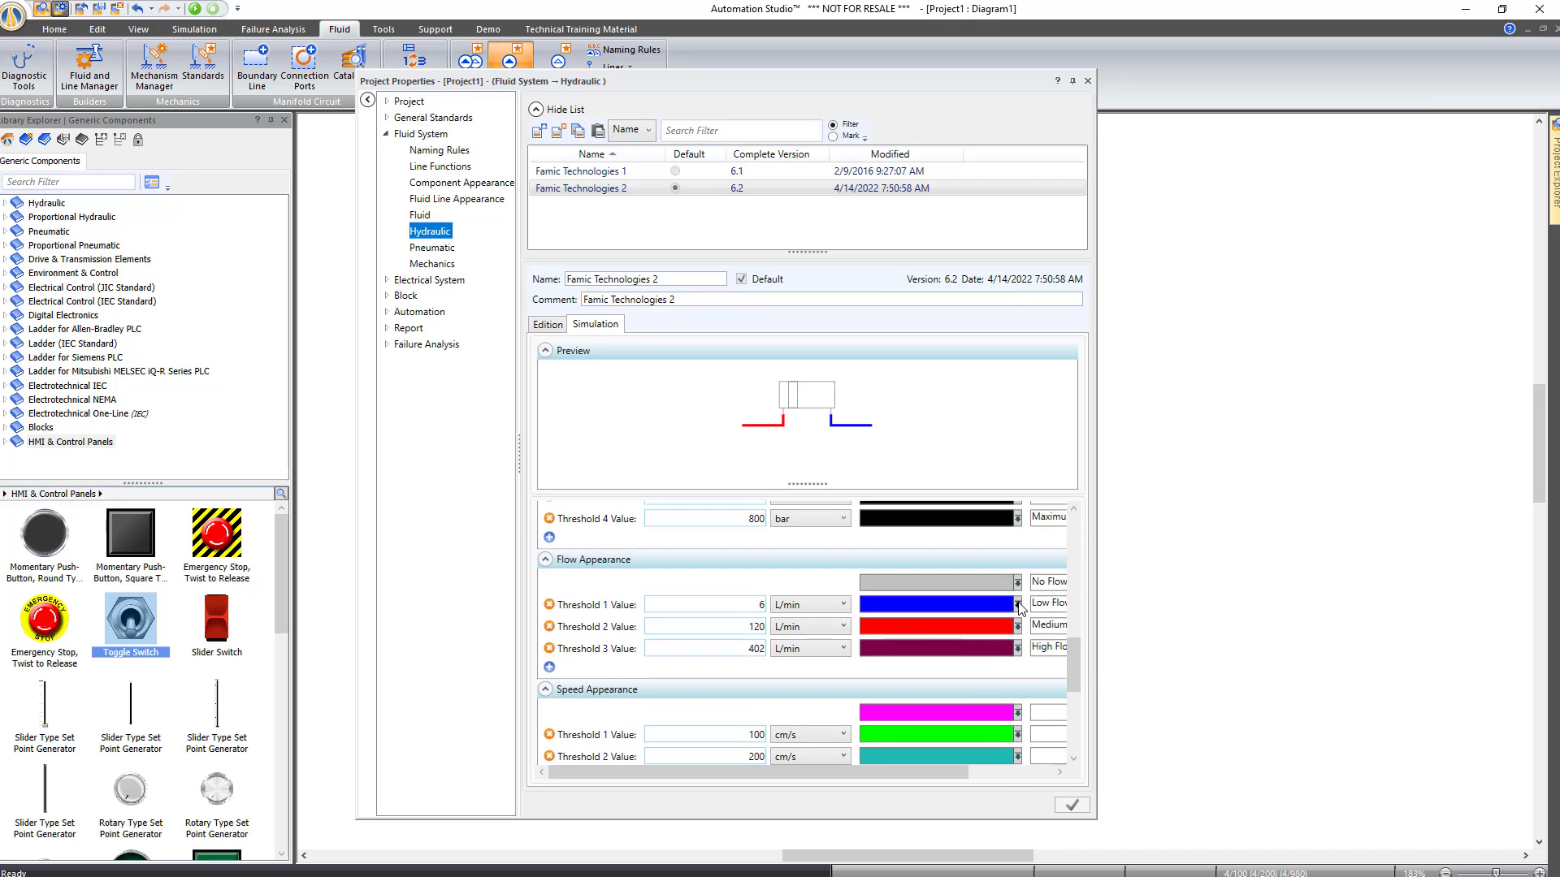
pyautogui.click(1018, 606)
pyautogui.click(991, 654)
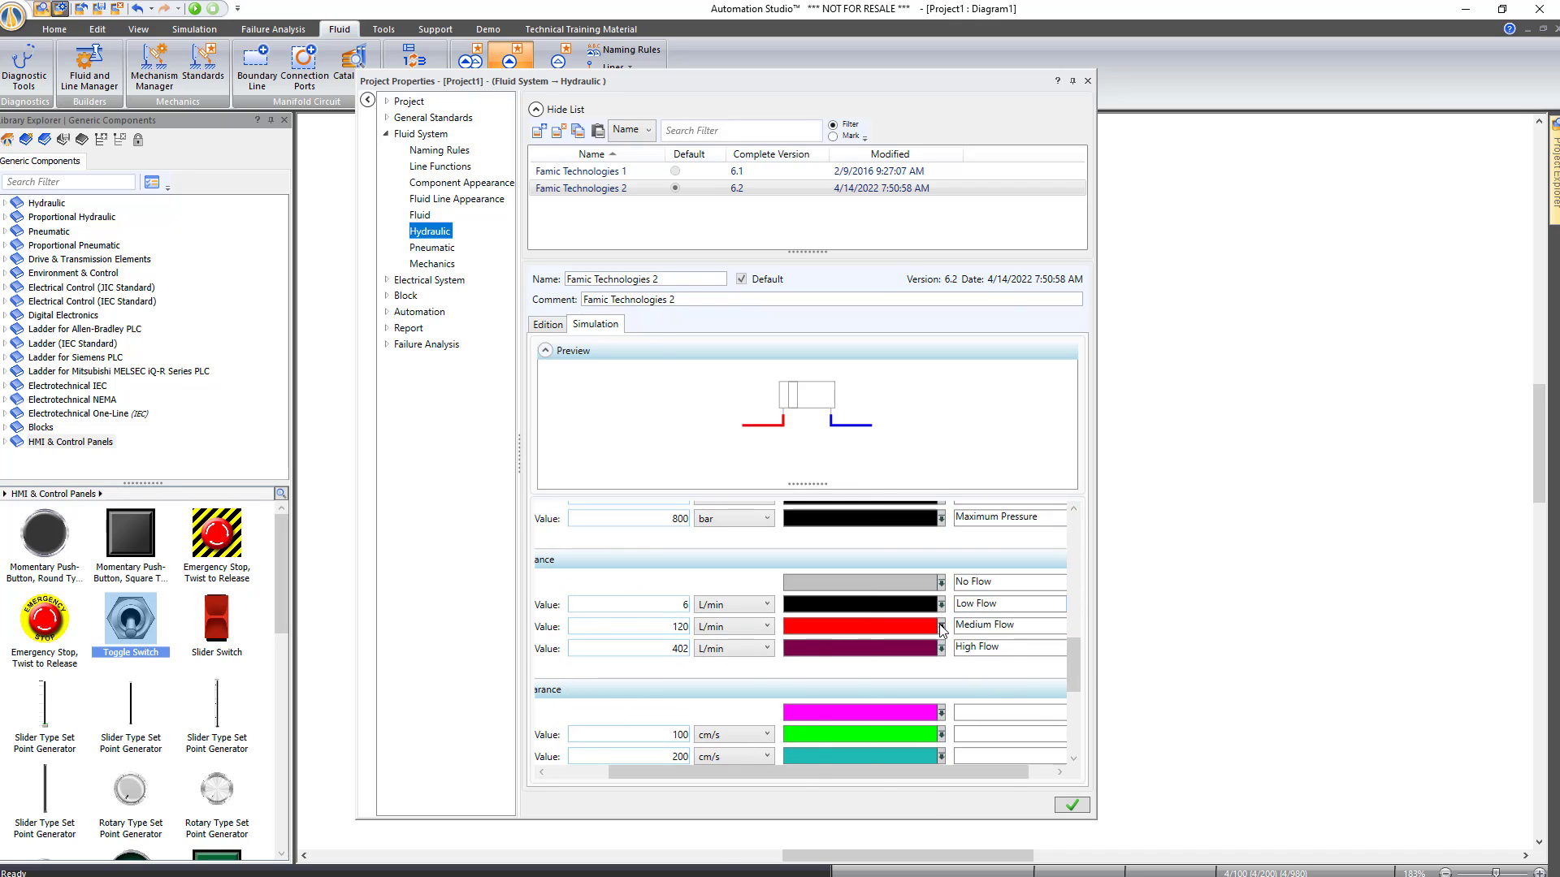
pyautogui.click(941, 627)
pyautogui.click(926, 667)
pyautogui.click(941, 648)
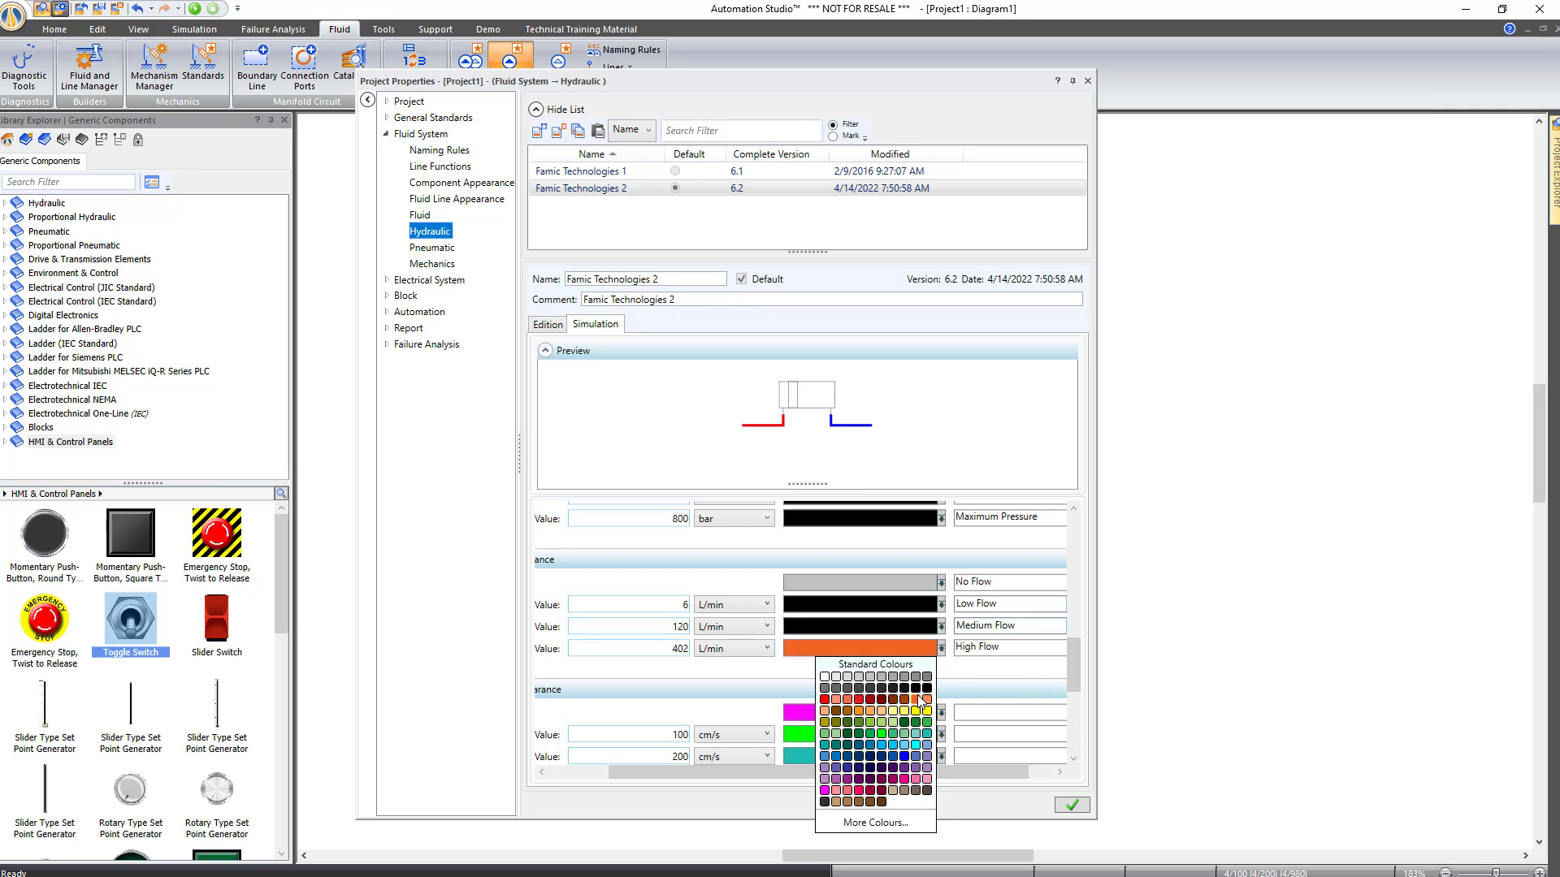
pyautogui.click(927, 688)
pyautogui.click(1072, 805)
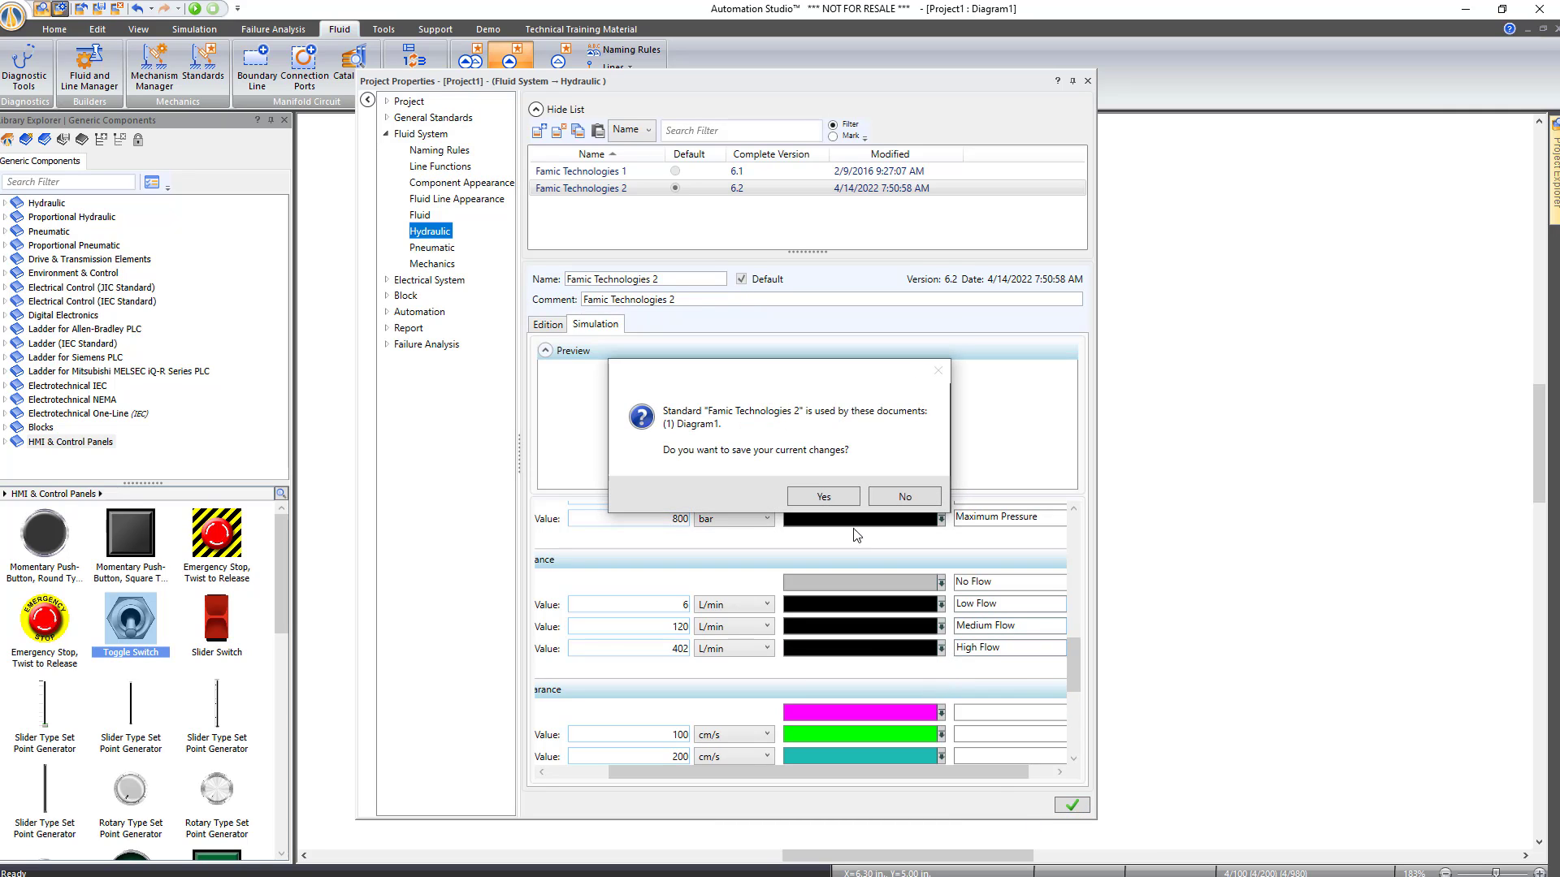
pyautogui.click(823, 496)
pyautogui.moveTo(1073, 658)
pyautogui.mouseDown()
pyautogui.moveTo(1064, 723)
pyautogui.moveTo(1055, 573)
pyautogui.moveTo(1003, 632)
pyautogui.moveTo(1074, 581)
pyautogui.mouseUp()
pyautogui.hscroll(-2, 817, 755)
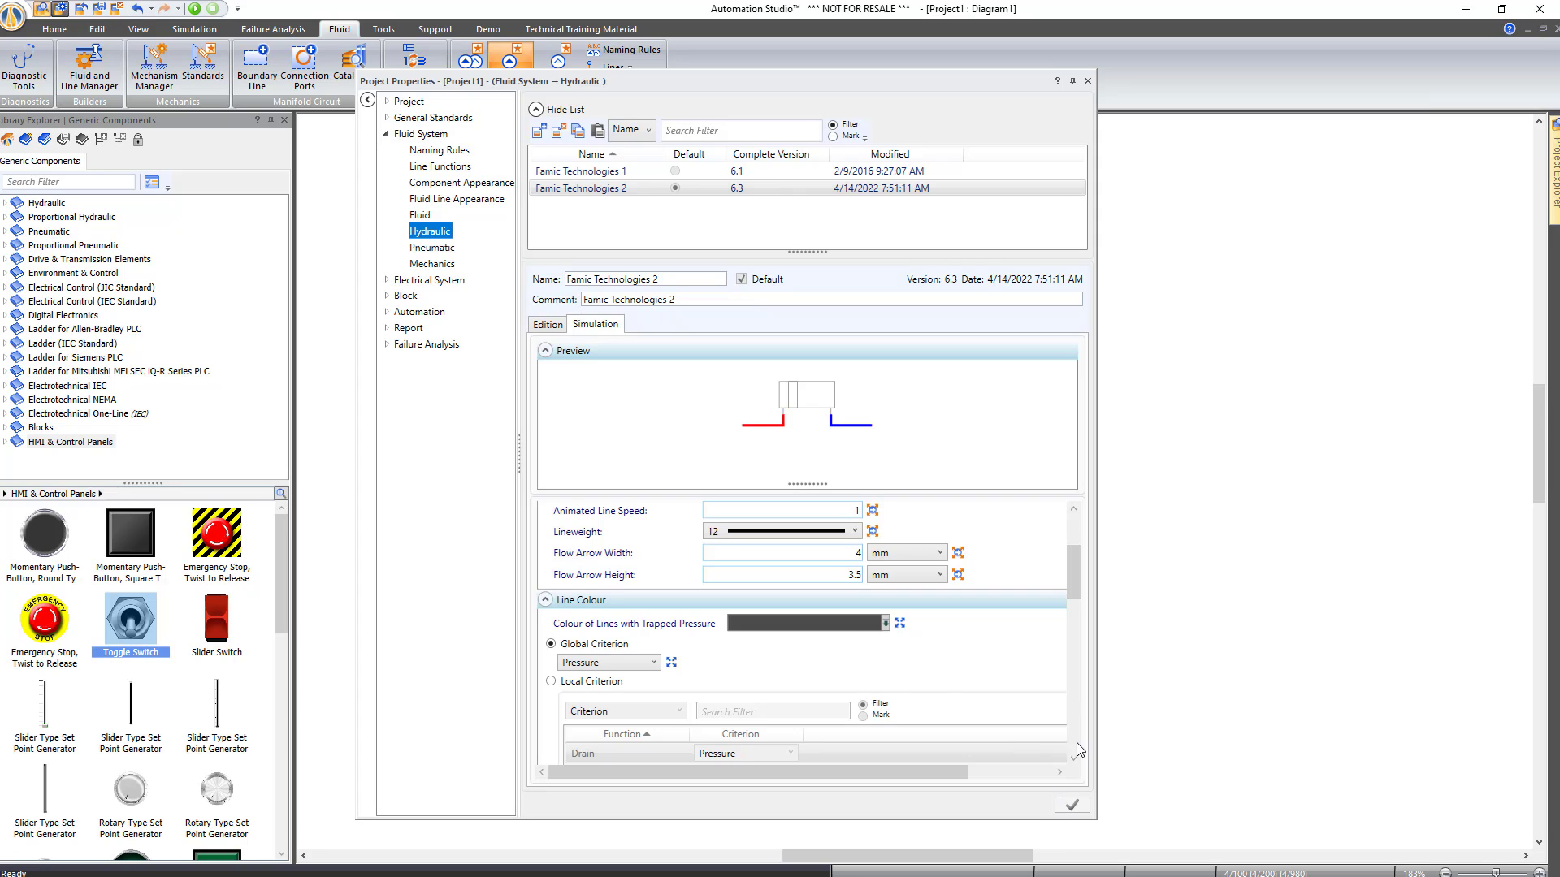
pyautogui.click(1087, 80)
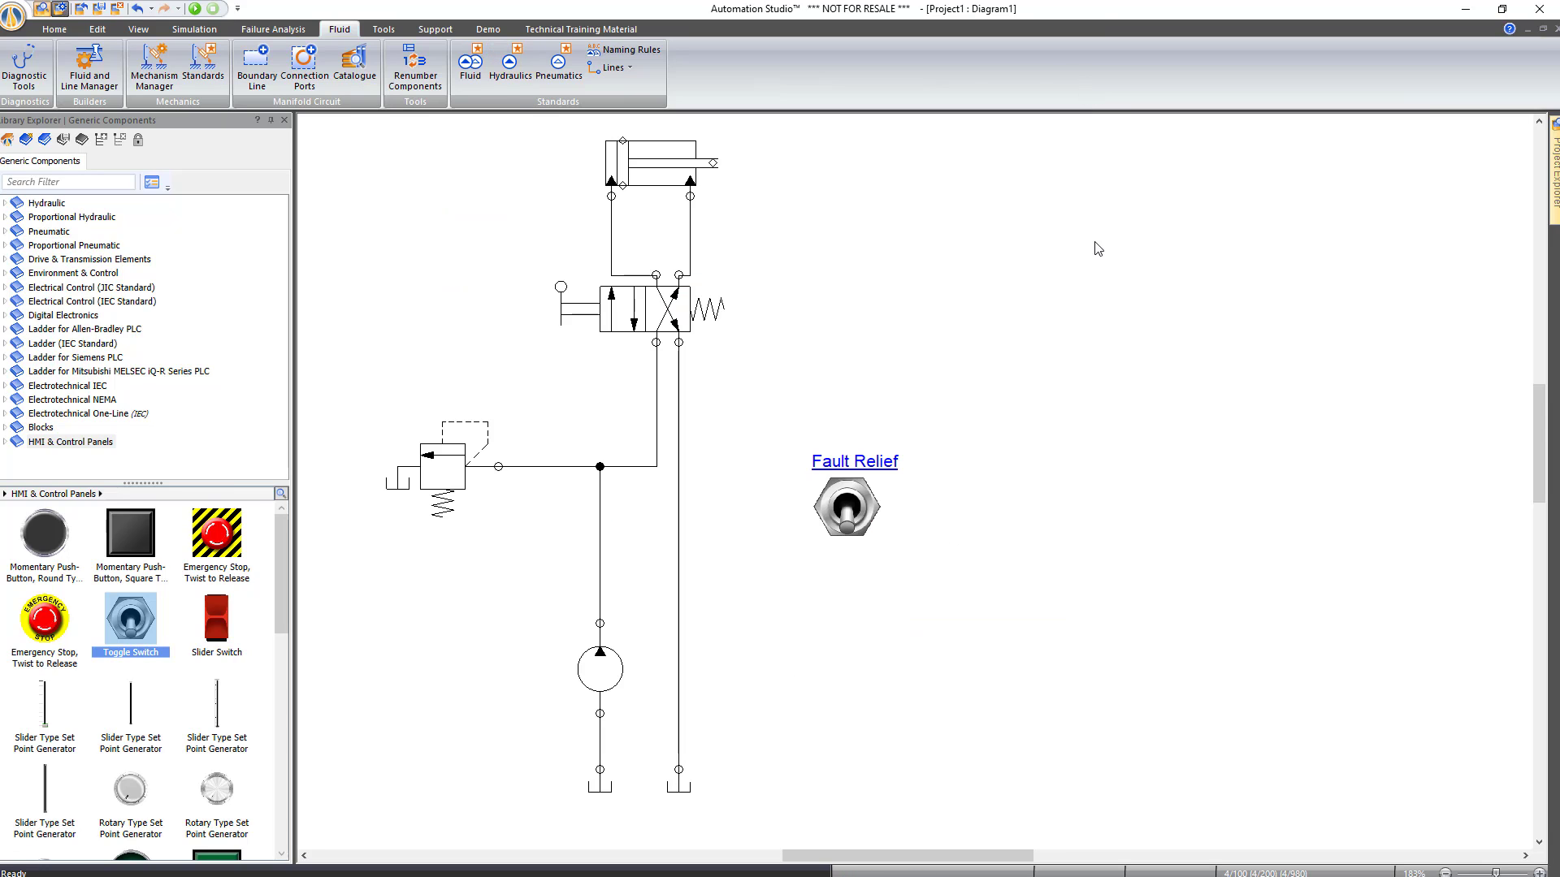
# Run the simulation, extend the cylinder via the directional valve, and flip the Fault Relief switch
pyautogui.click(195, 8)
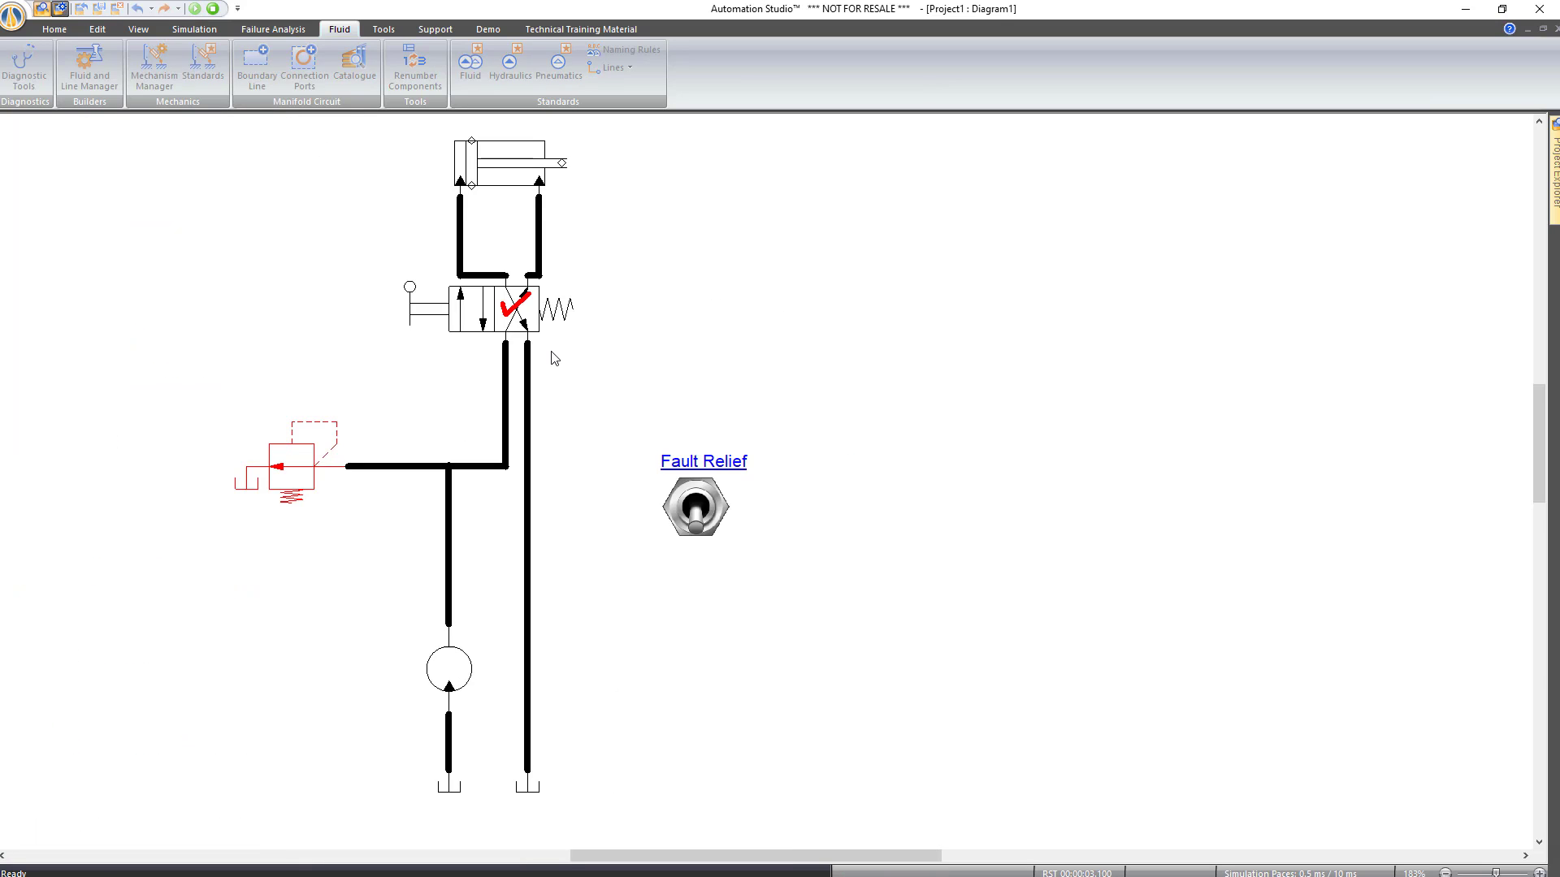
pyautogui.click(483, 323)
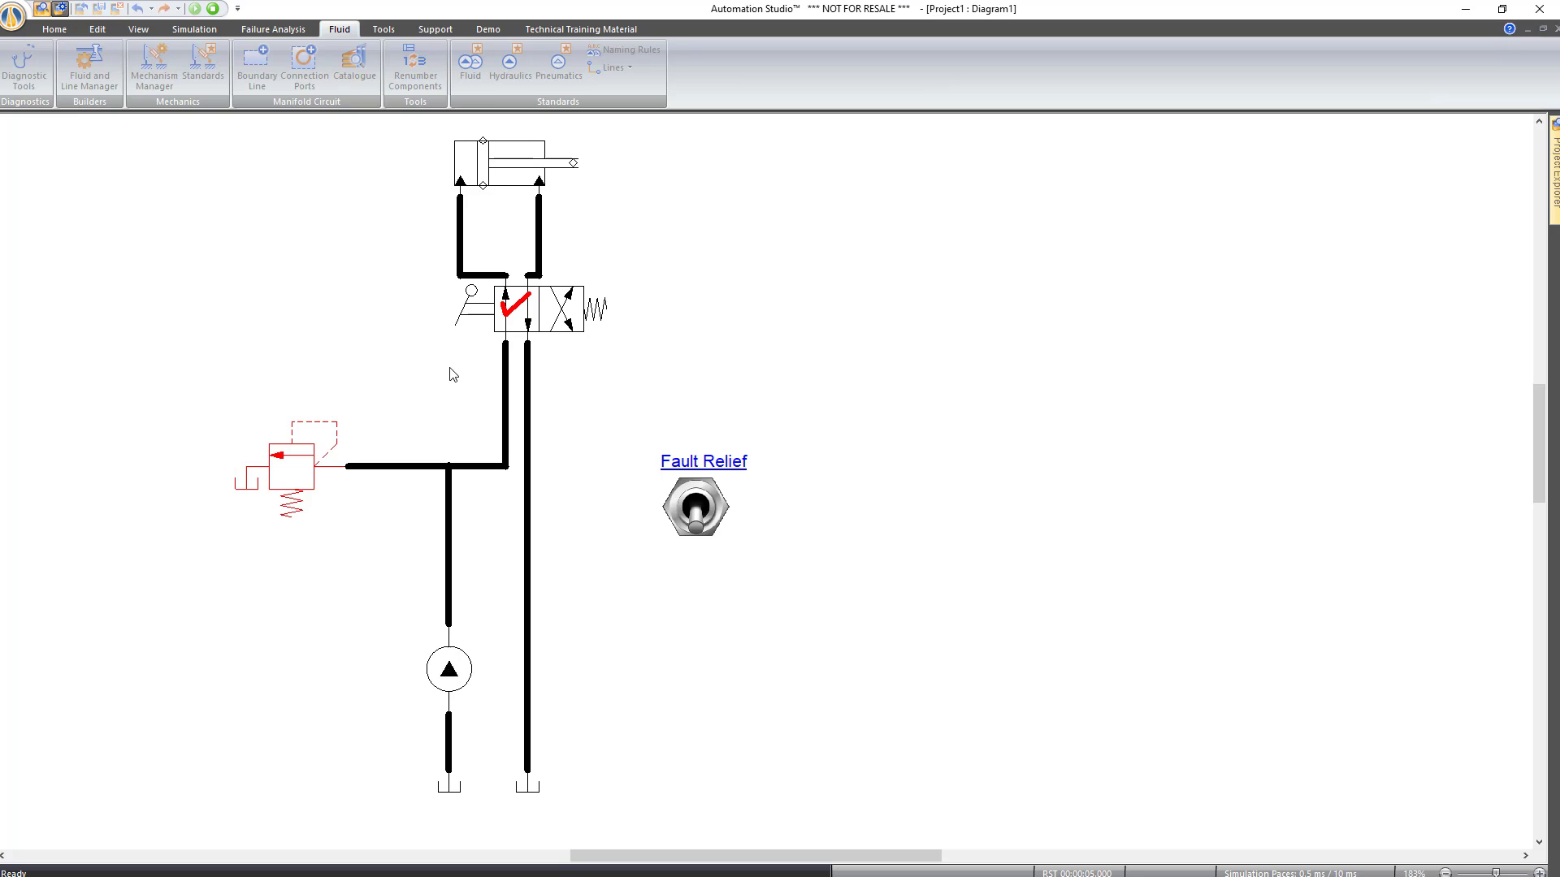
pyautogui.click(697, 521)
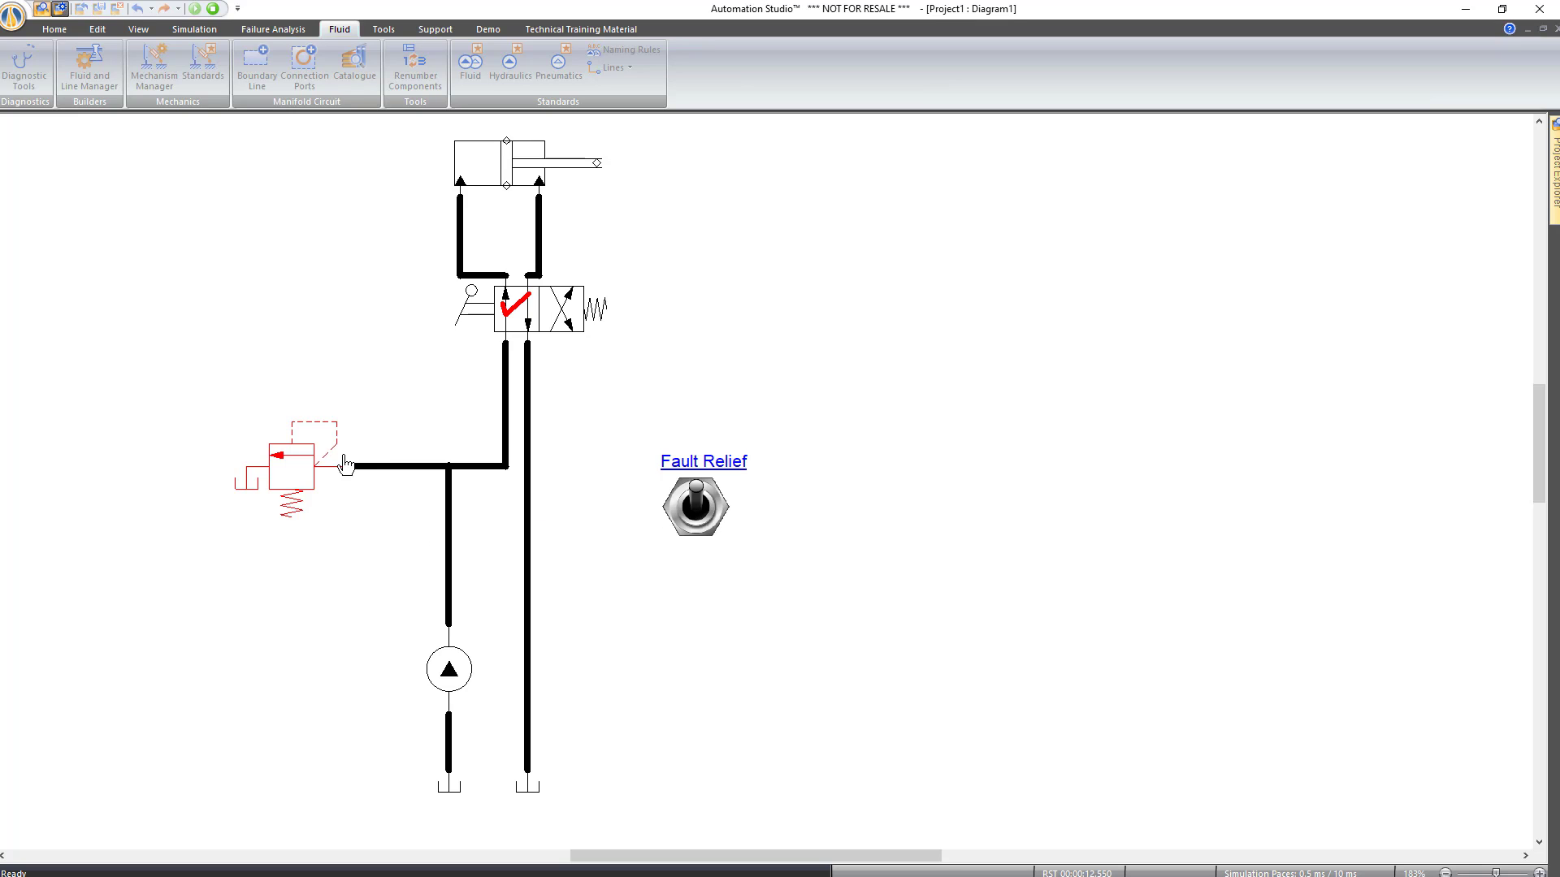
pyautogui.click(190, 31)
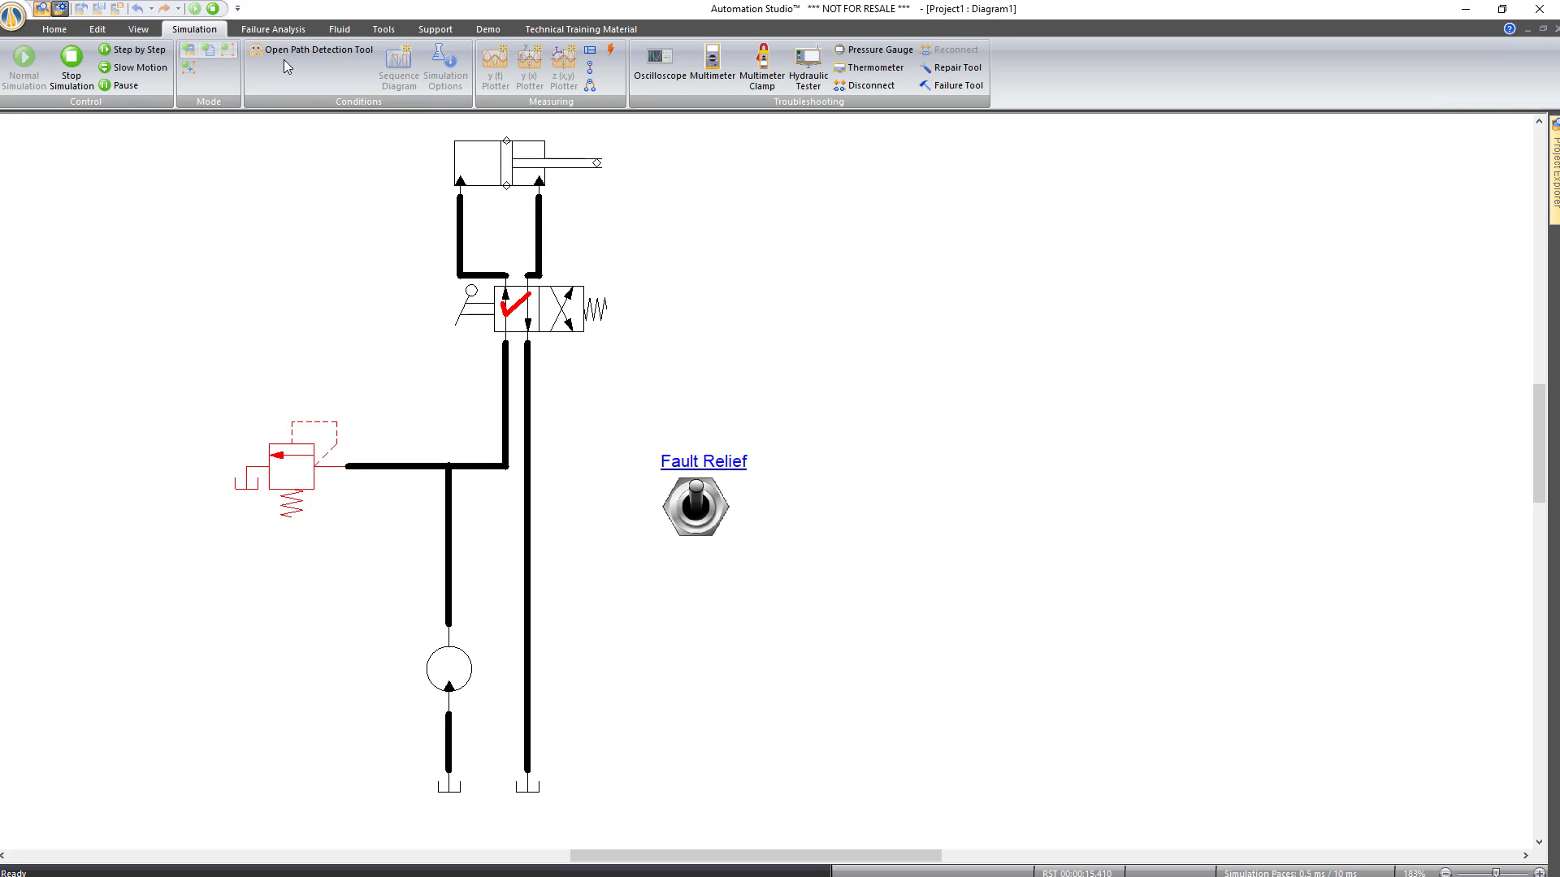
# Place a pressure gauge left of the cylinder and a 2.1 psi readout on the valve's lower port
pyautogui.click(875, 50)
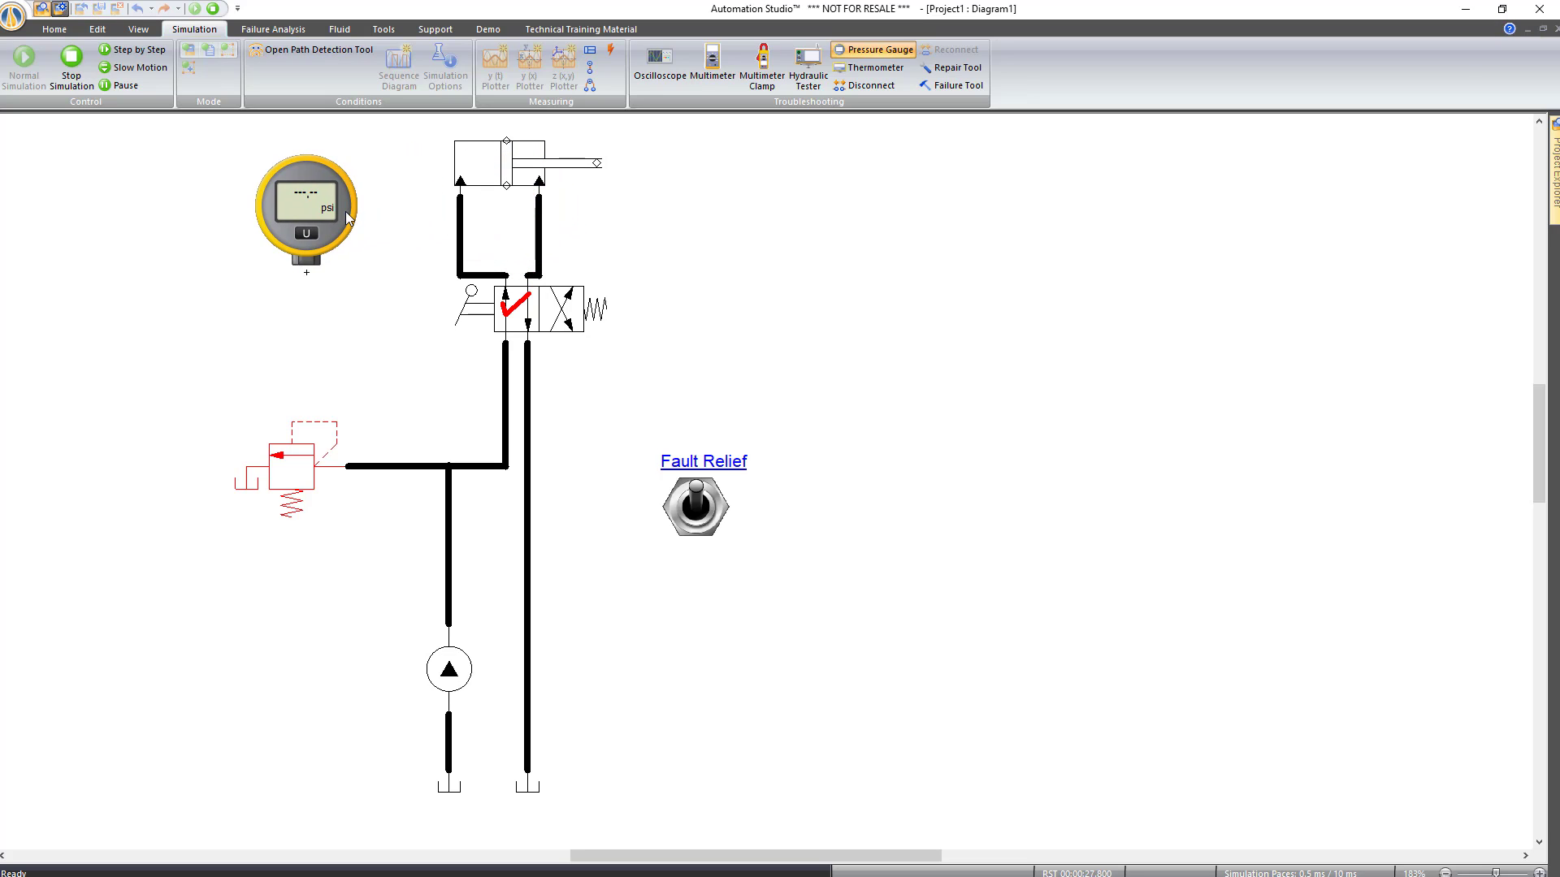
pyautogui.click(345, 211)
pyautogui.click(591, 68)
pyautogui.click(505, 343)
pyautogui.click(459, 389)
pyautogui.click(907, 563)
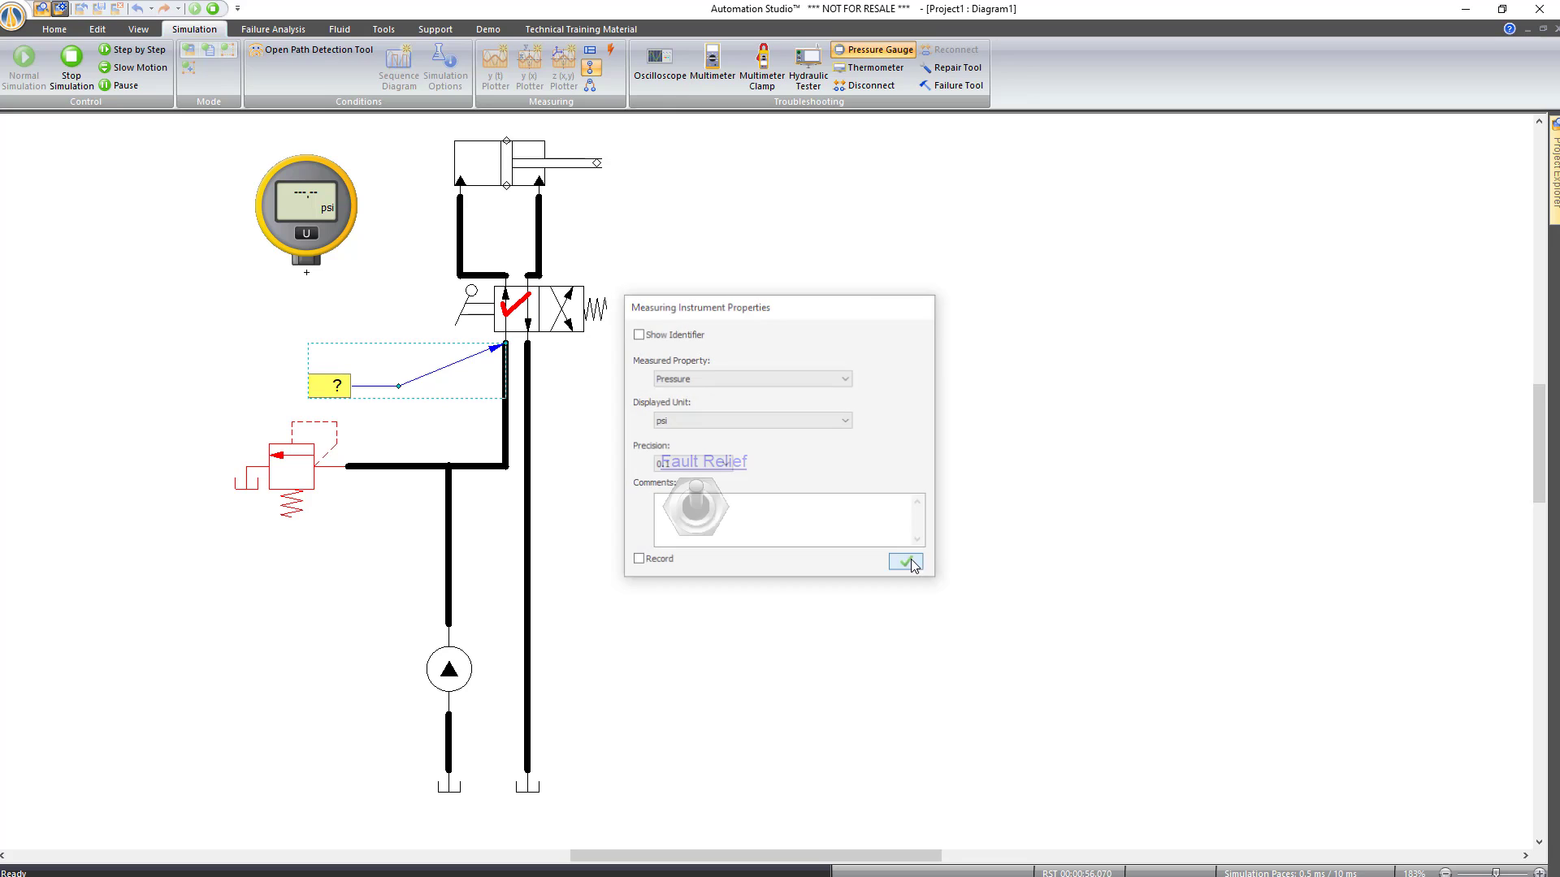
pyautogui.press('Escape')
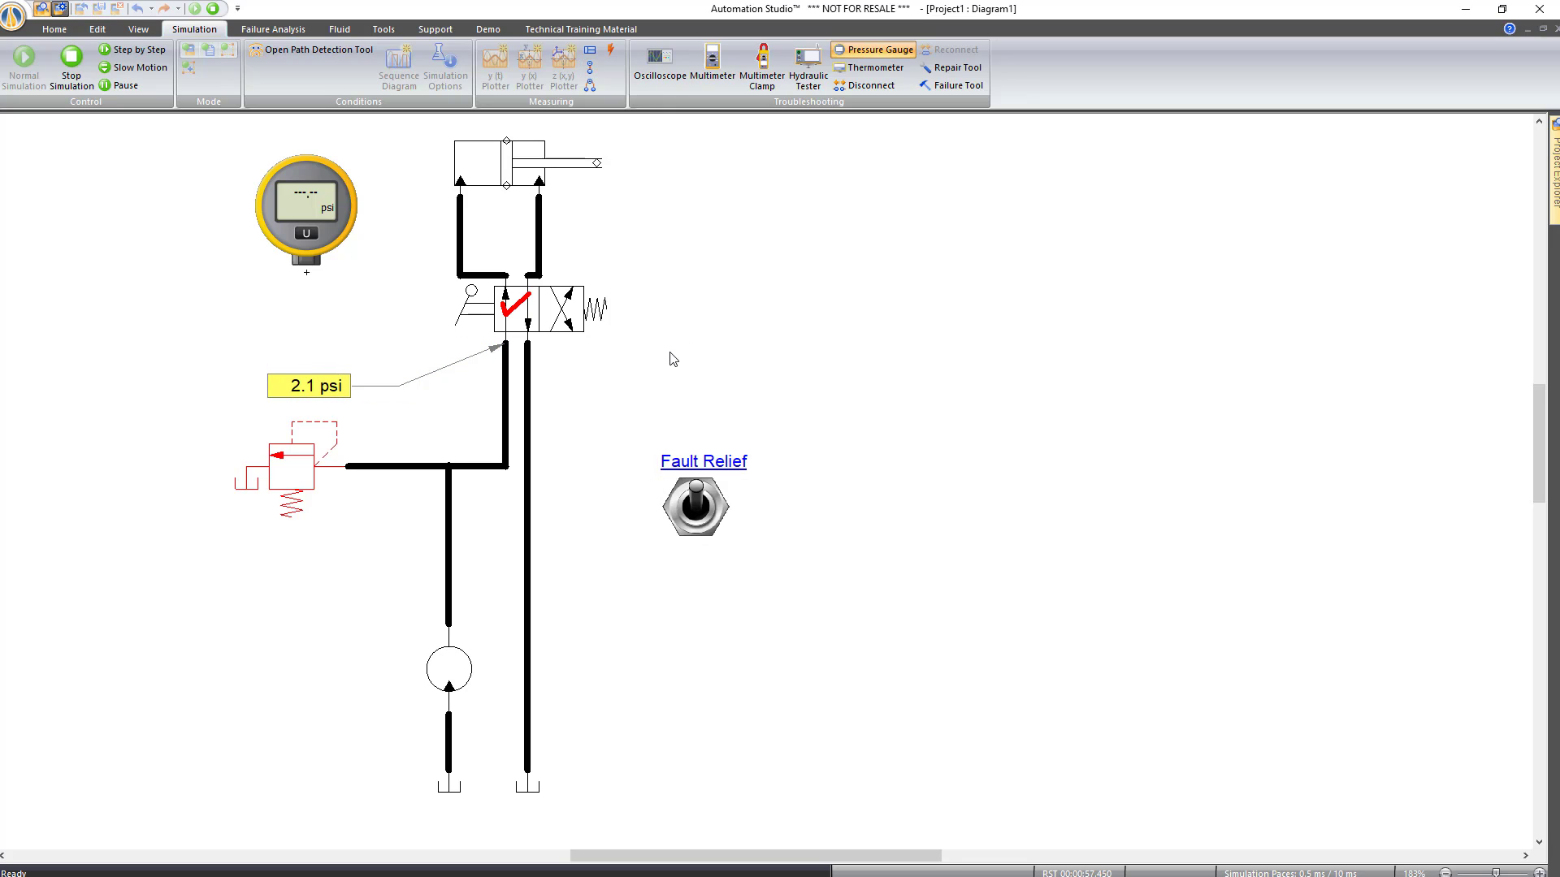
# Add a pump-line readout measuring Flow in GPM, showing 11.9 GPM
pyautogui.click(590, 52)
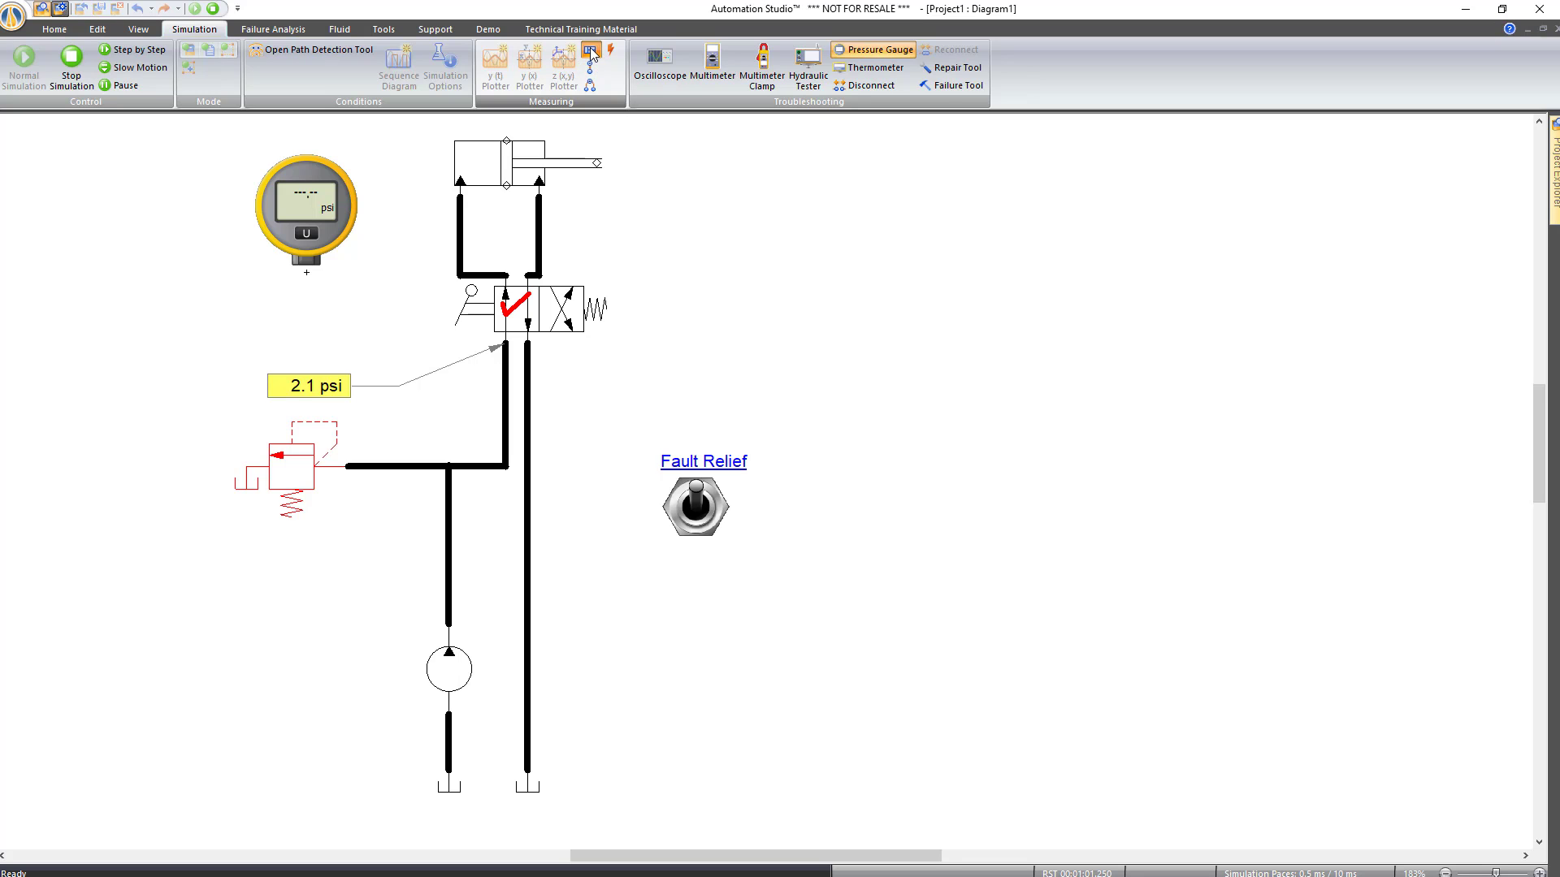
pyautogui.click(449, 552)
pyautogui.click(396, 619)
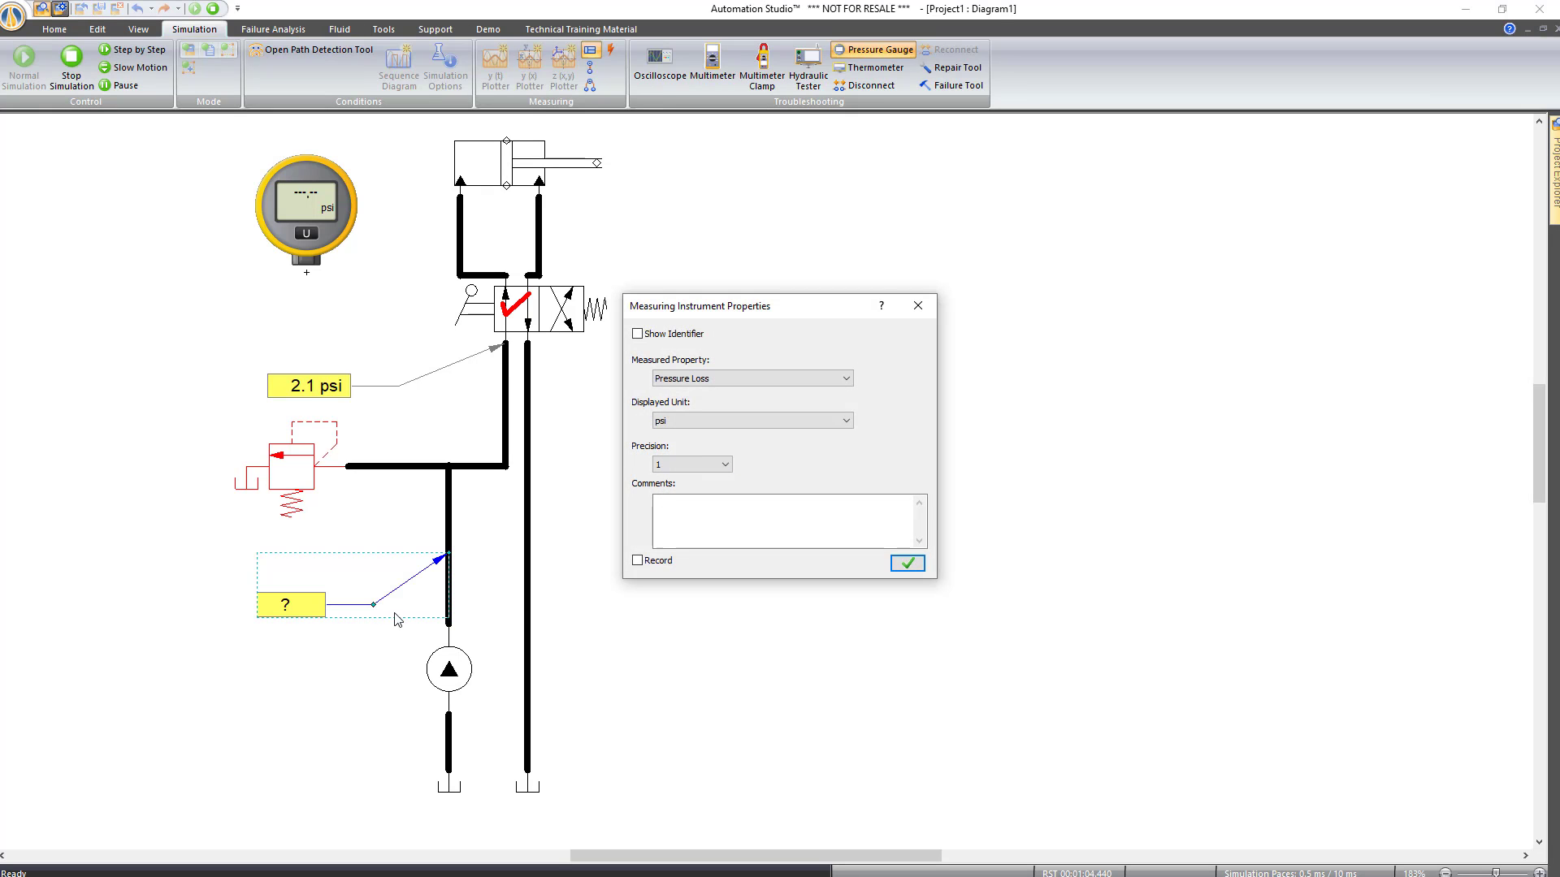
pyautogui.click(723, 384)
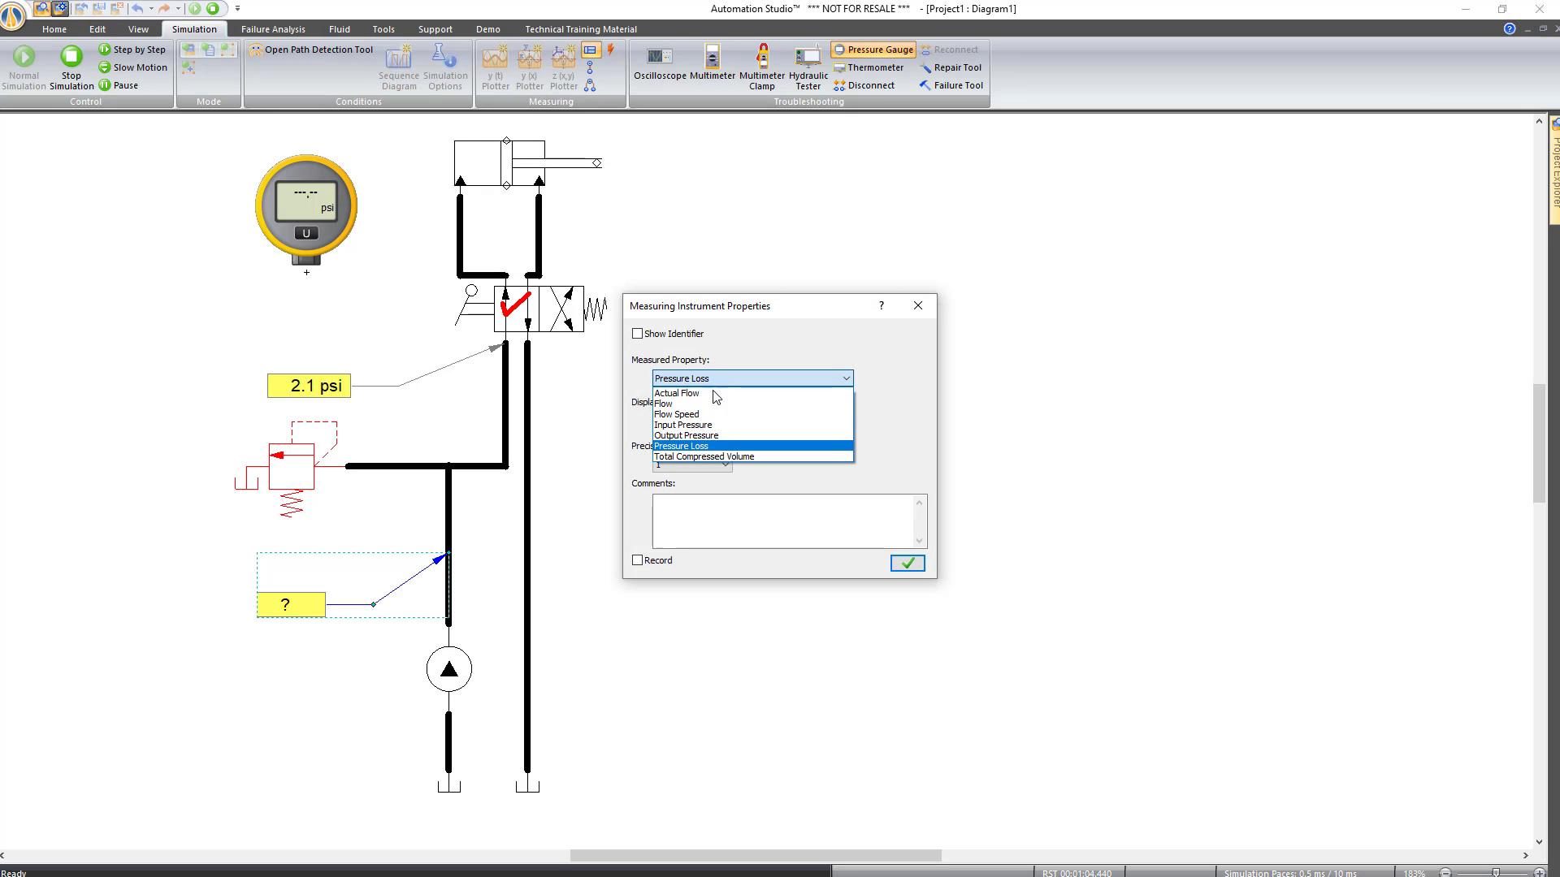
pyautogui.click(705, 403)
pyautogui.click(717, 417)
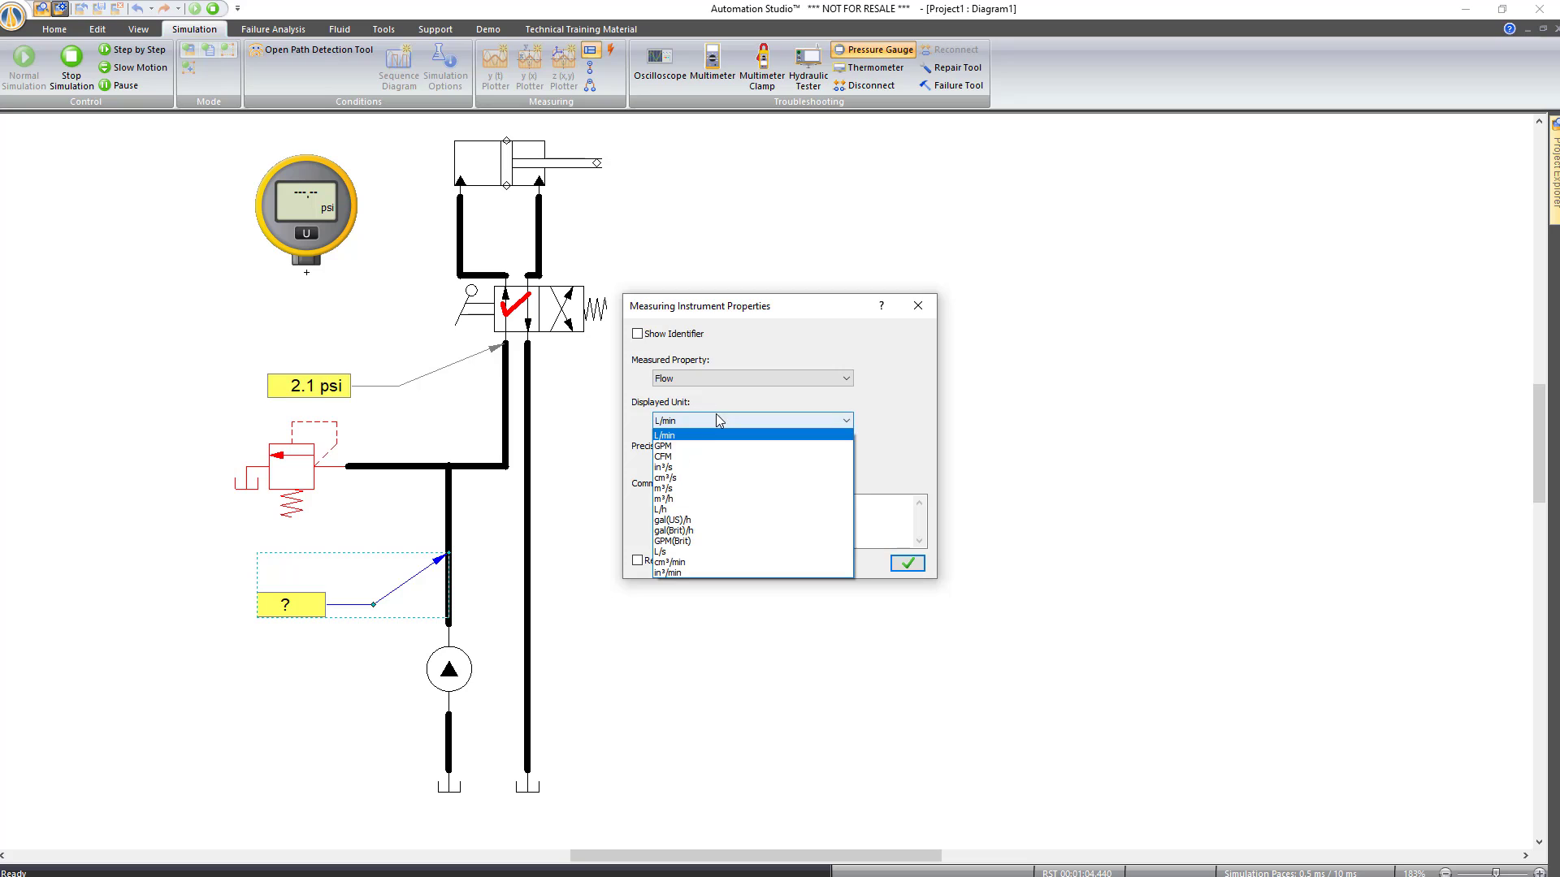
pyautogui.click(709, 448)
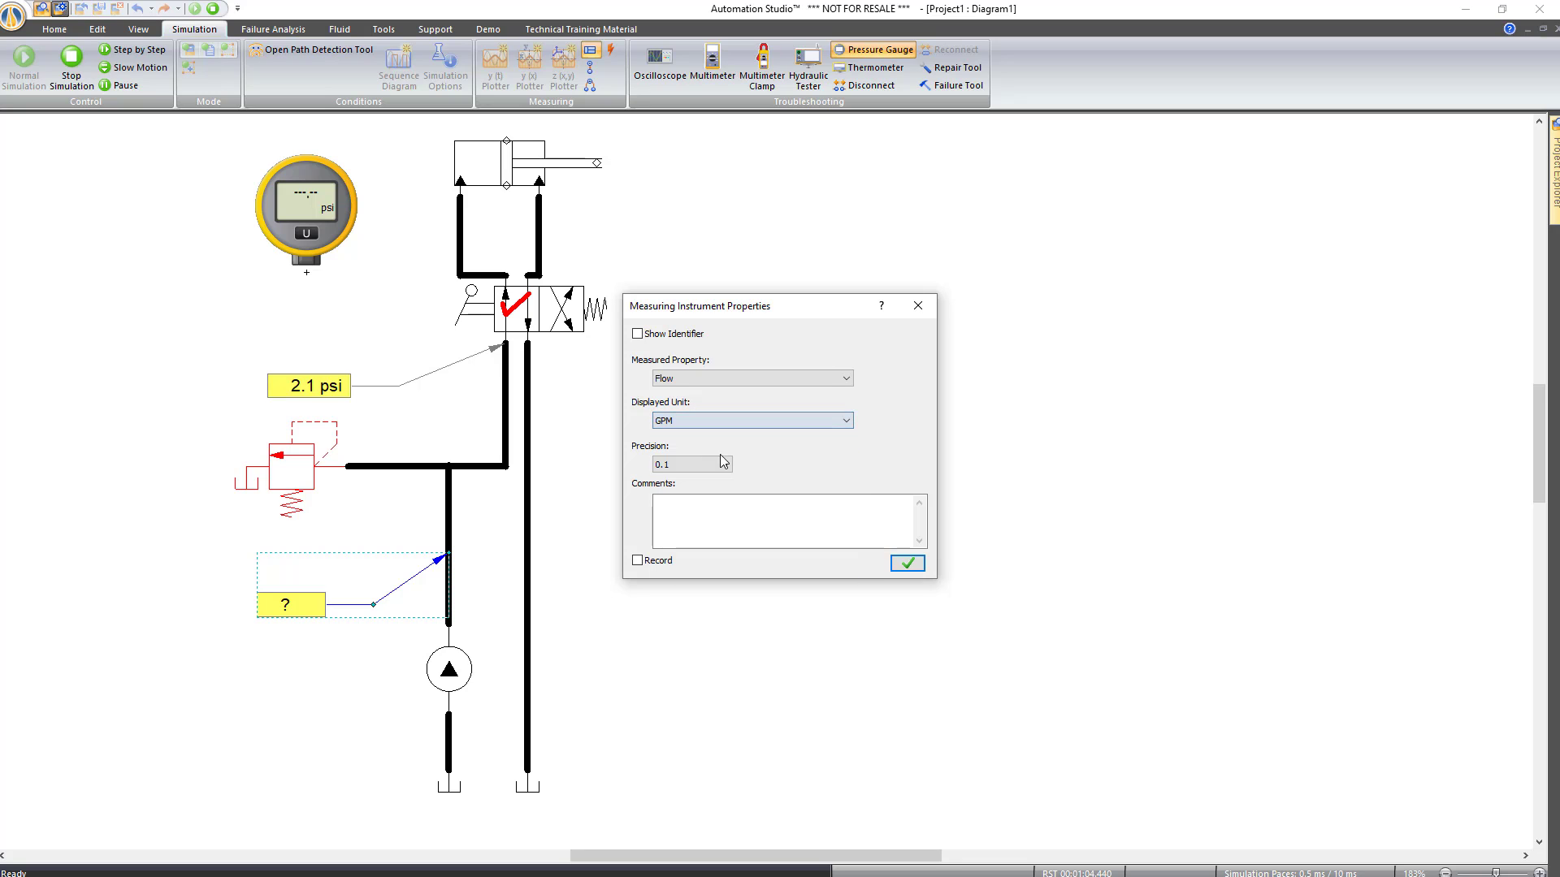
pyautogui.click(907, 563)
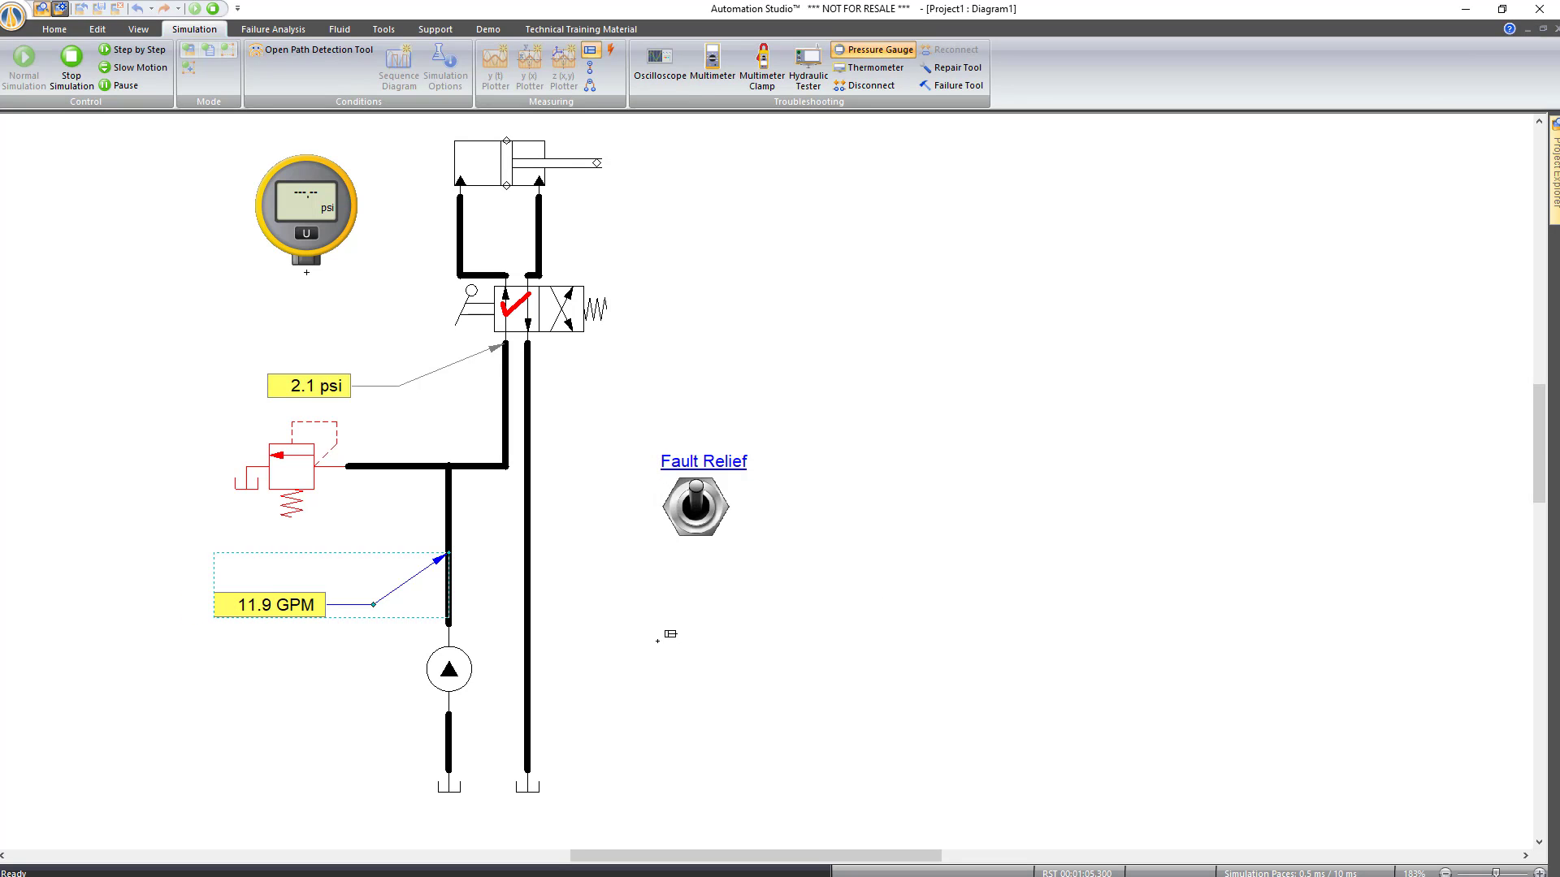
pyautogui.click(657, 641)
# Add flow readouts on the relief valve and return lines, then stop the simulation
pyautogui.click(590, 50)
pyautogui.moveTo(381, 467); pyautogui.dragTo(352, 530)
pyautogui.click(902, 558)
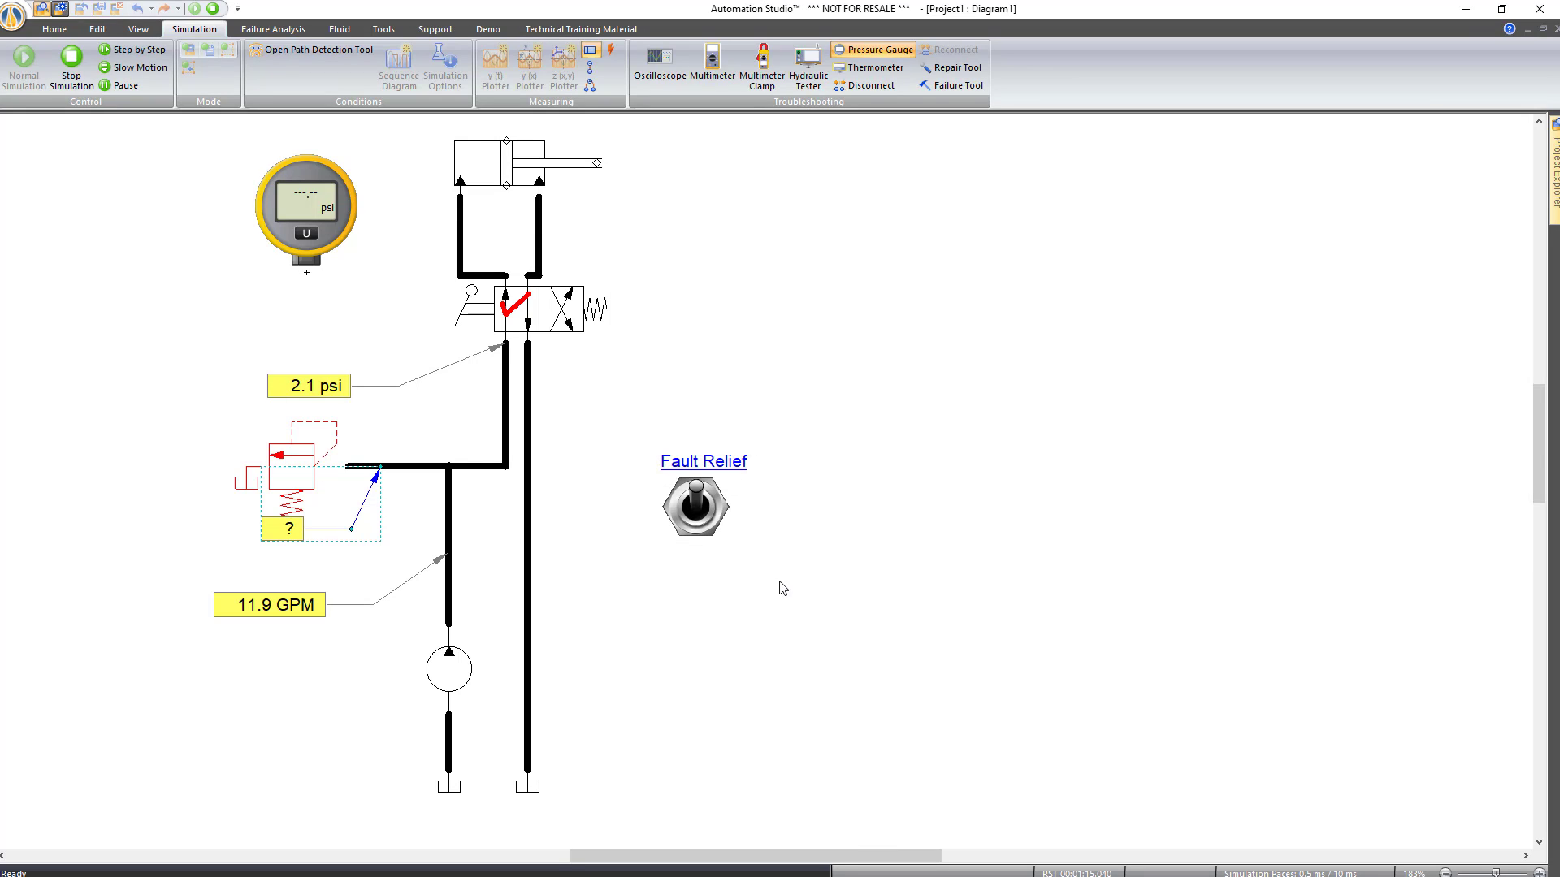
pyautogui.press('Escape')
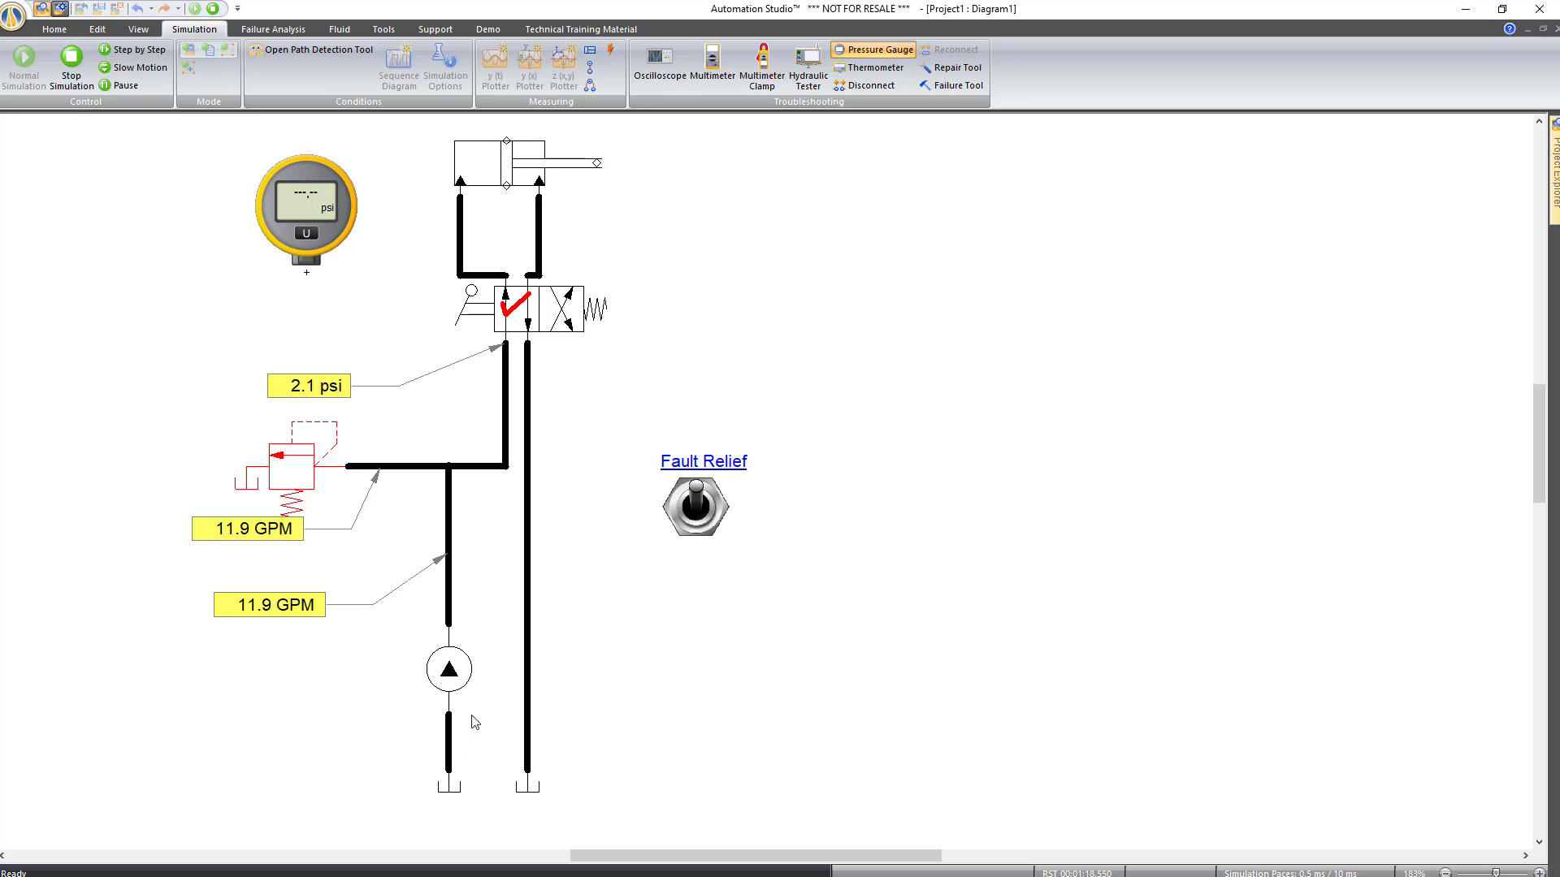
pyautogui.click(590, 49)
pyautogui.click(515, 424)
pyautogui.click(561, 385)
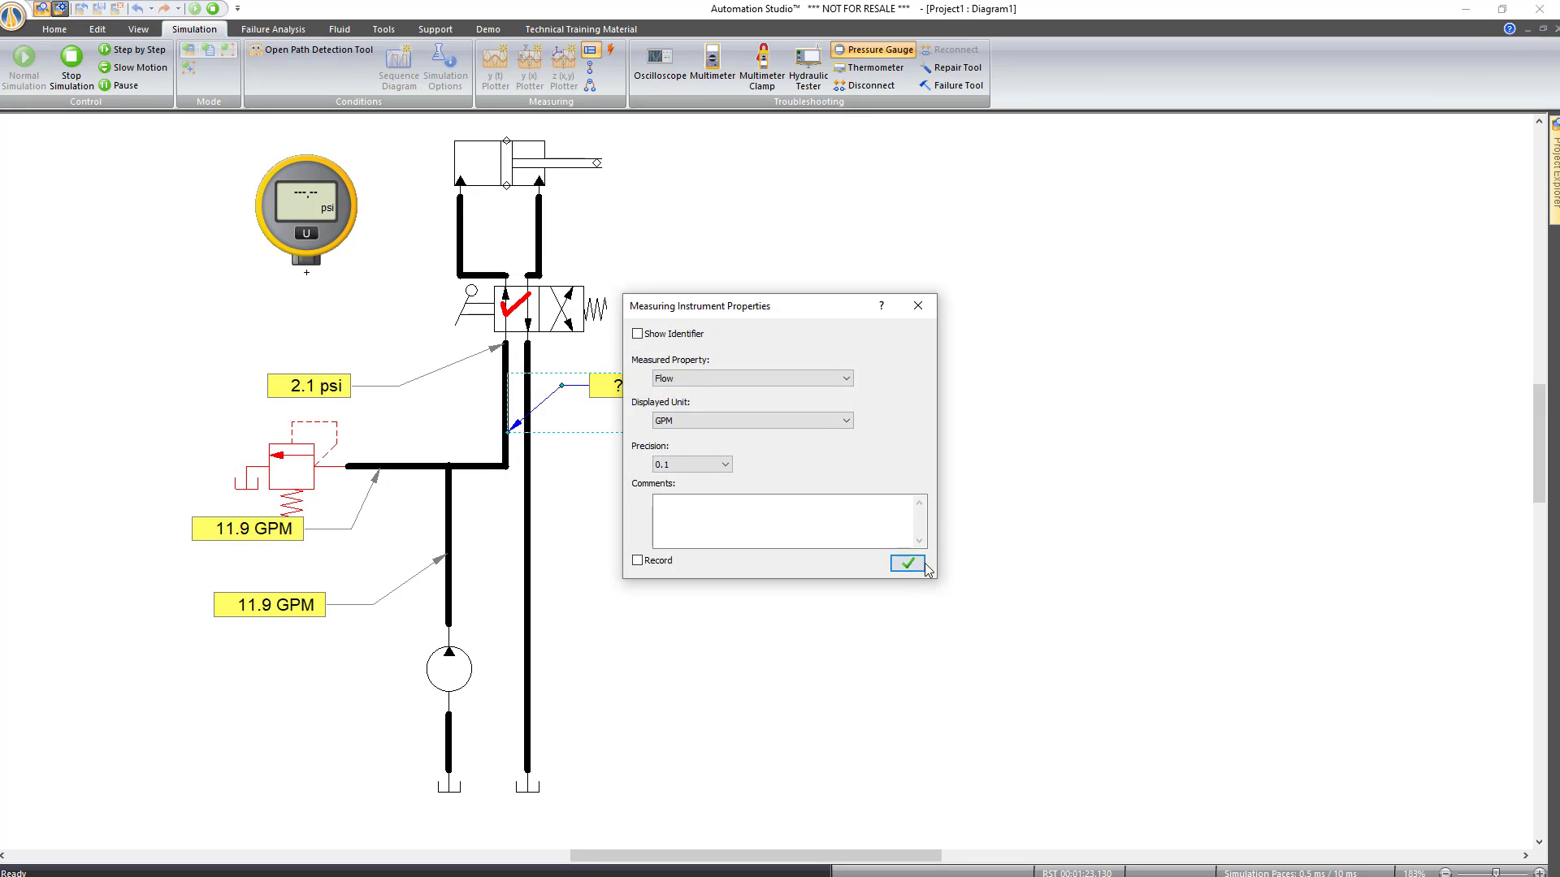
pyautogui.click(925, 565)
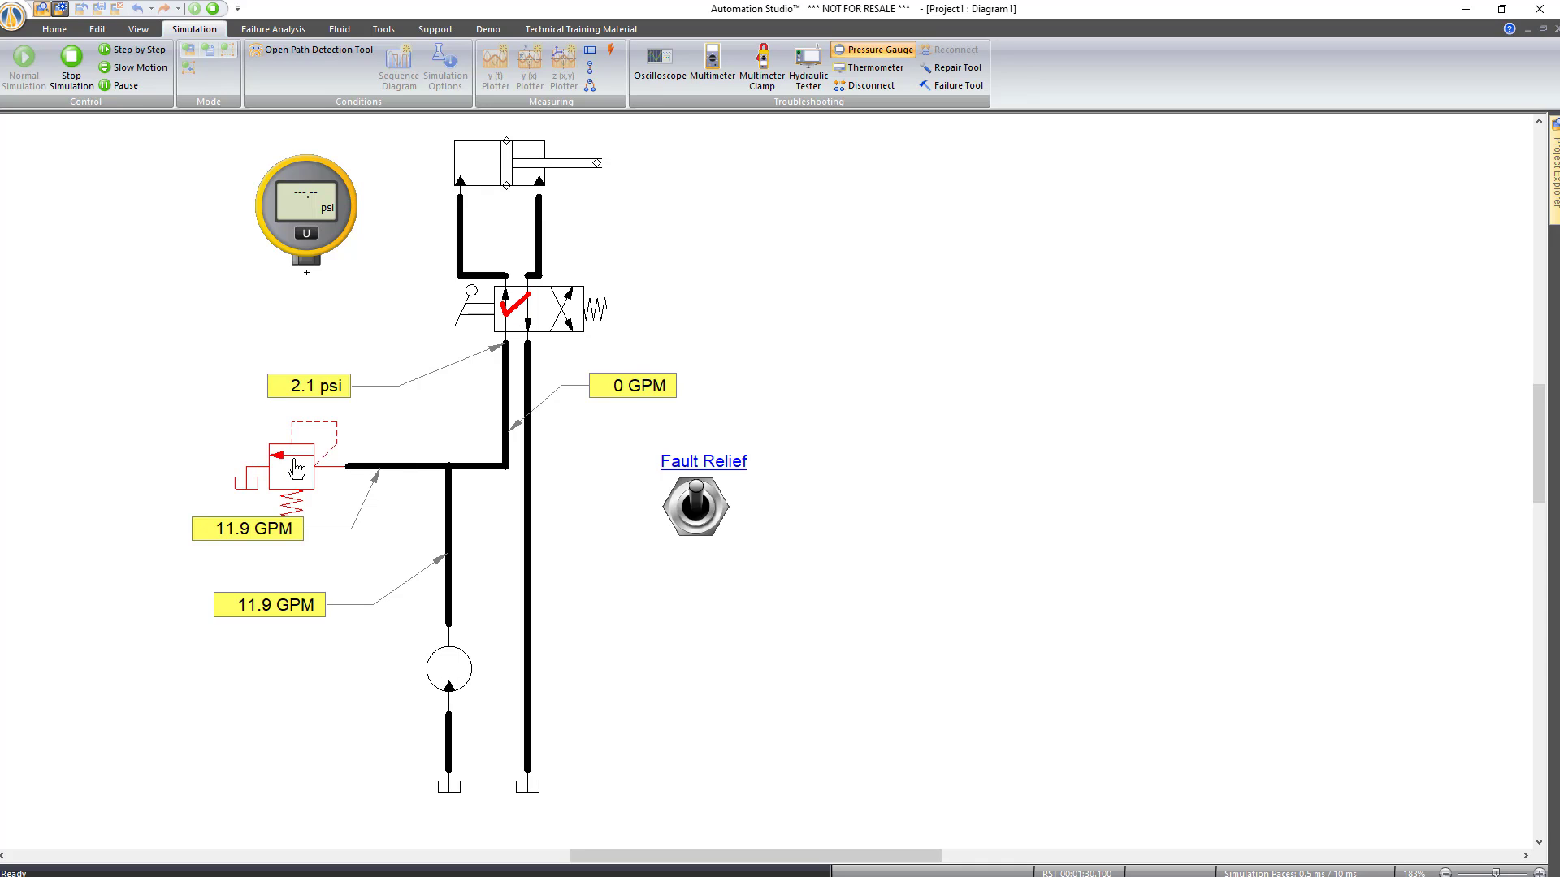
pyautogui.click(71, 72)
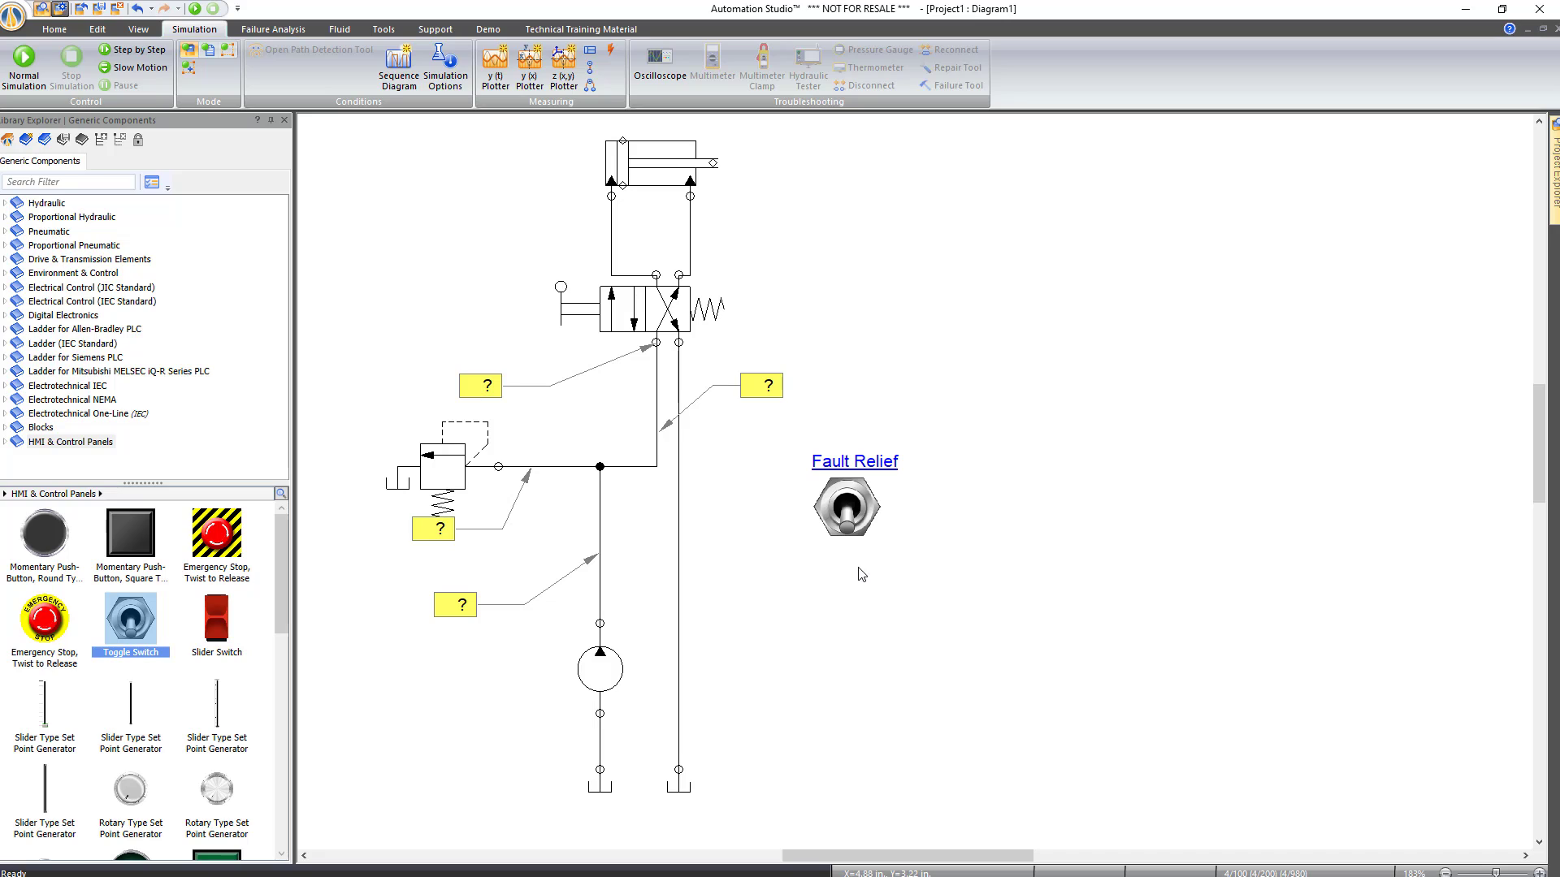
# Delete the relief valve, upper-left, upper-right and pump line readout labels
pyautogui.click(458, 532)
pyautogui.press('Delete')
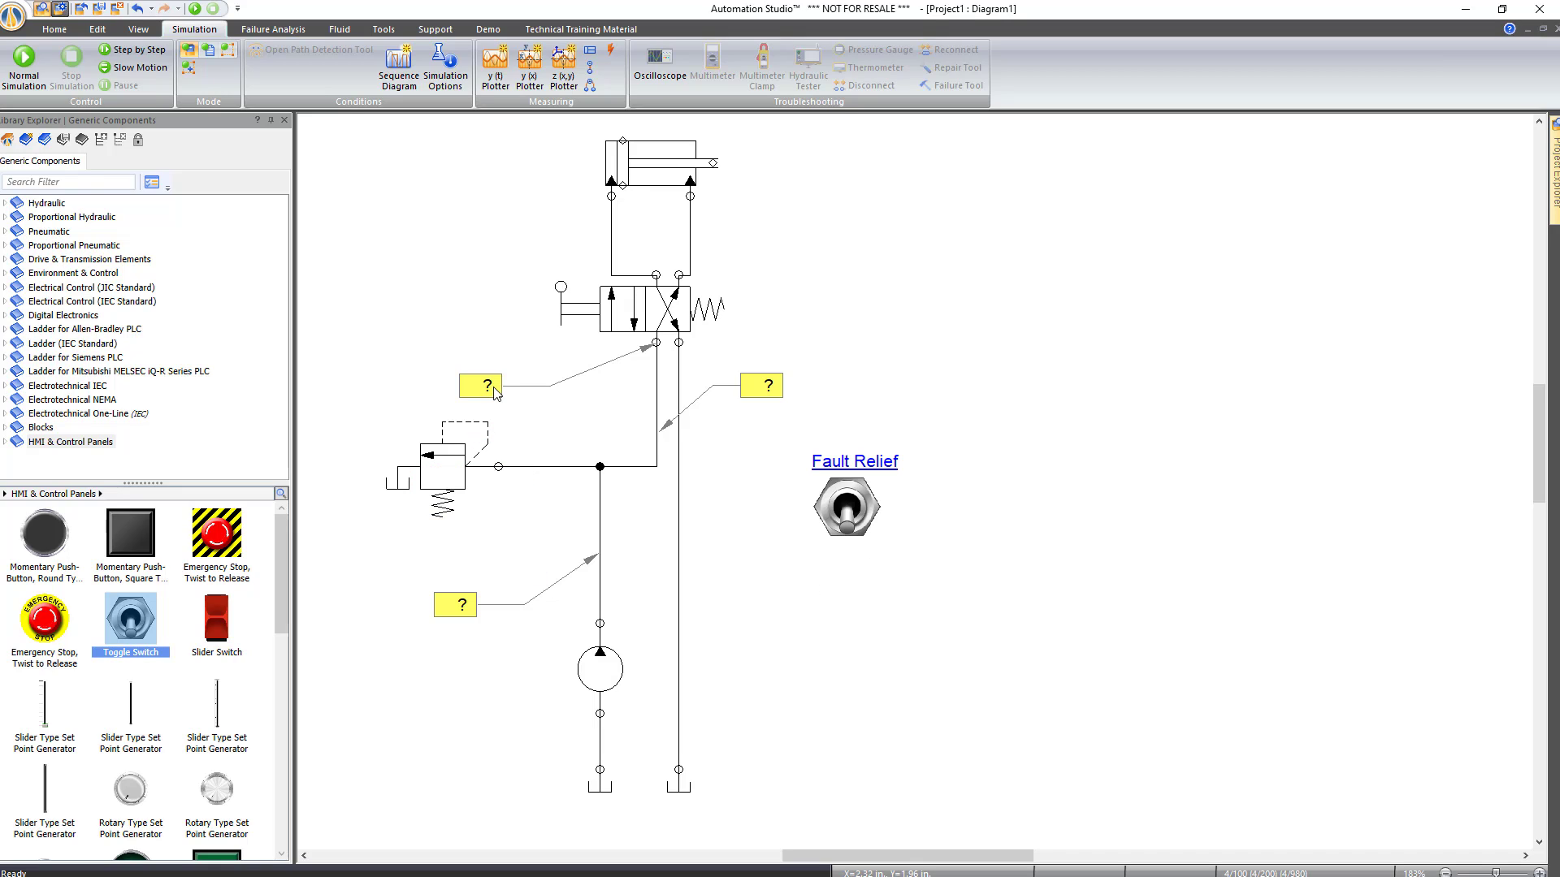
pyautogui.click(497, 390)
pyautogui.press('Delete')
pyautogui.click(749, 388)
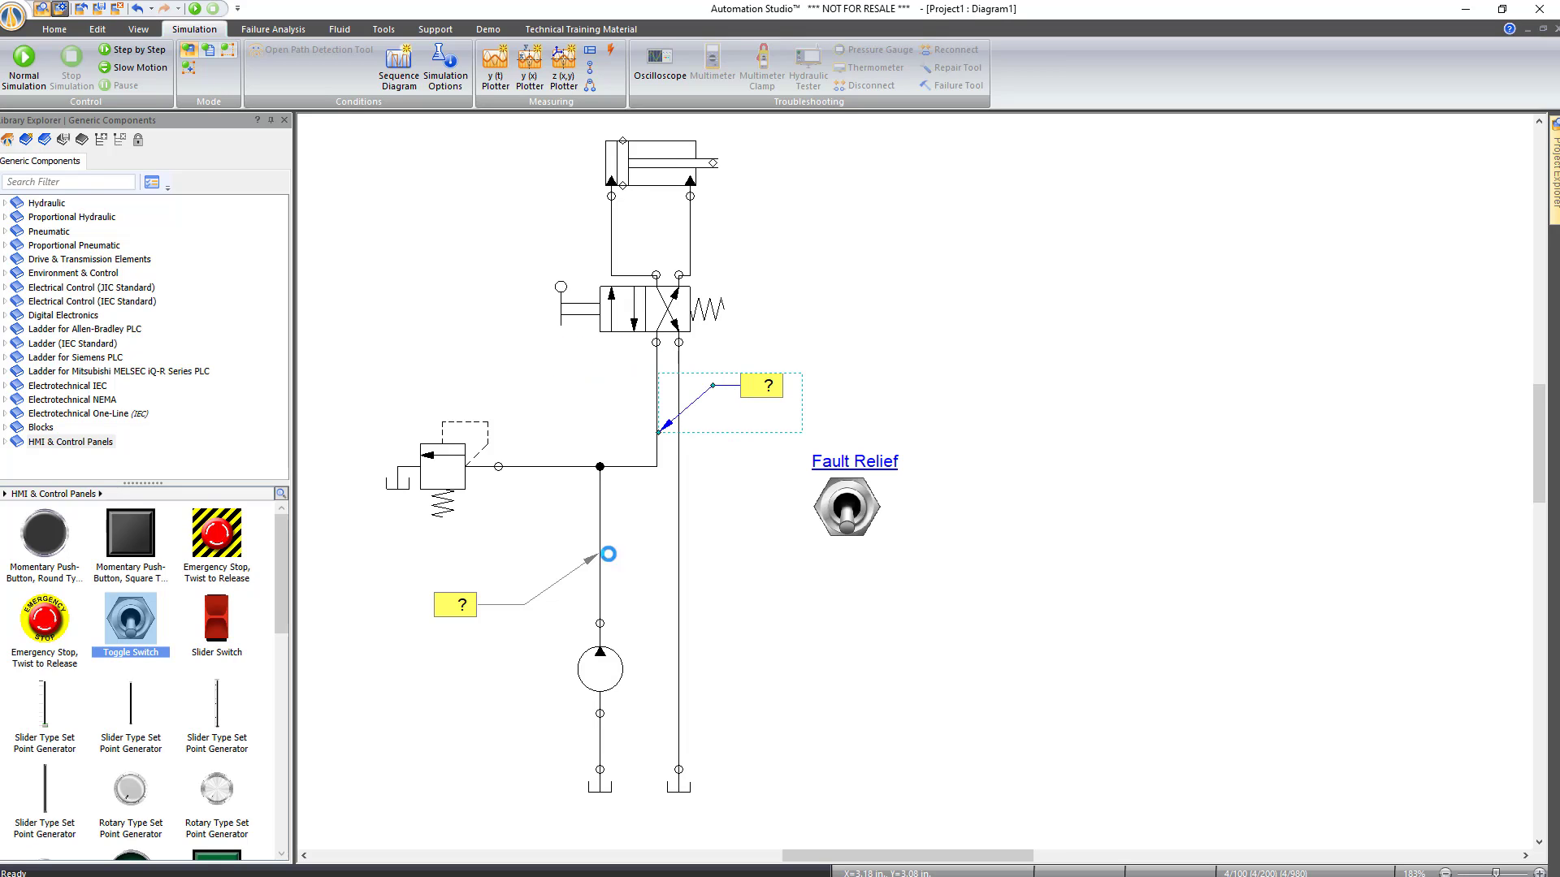
pyautogui.press('Delete')
pyautogui.click(475, 603)
pyautogui.press('Delete')
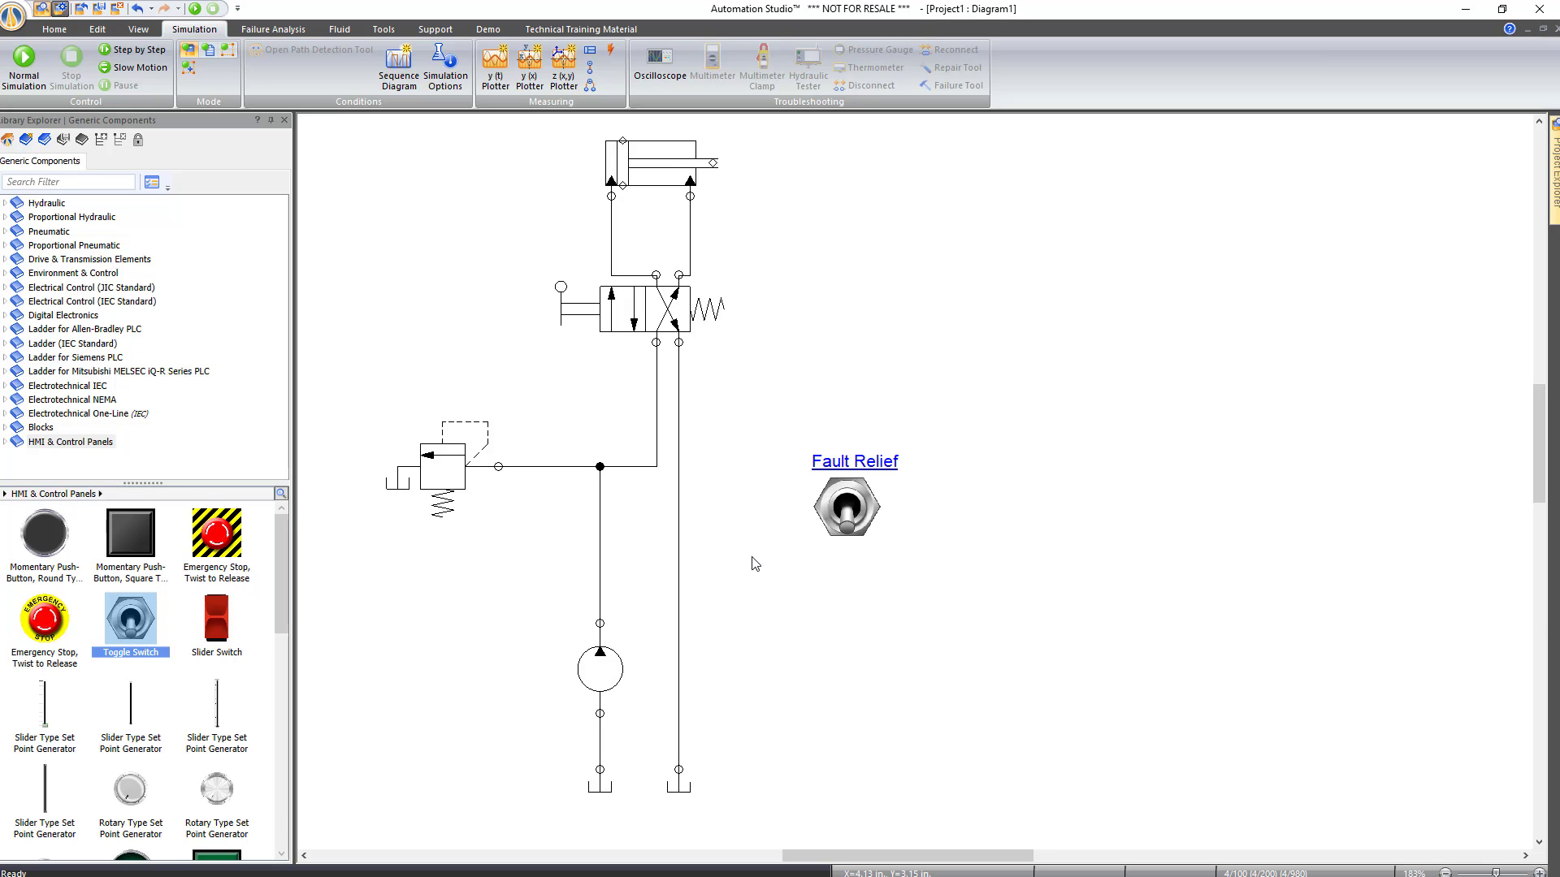
# Deactivate the relief valve's Always Fully Open failure and its Failure Local Activation
pyautogui.click(453, 464)
pyautogui.doubleClick(449, 462)
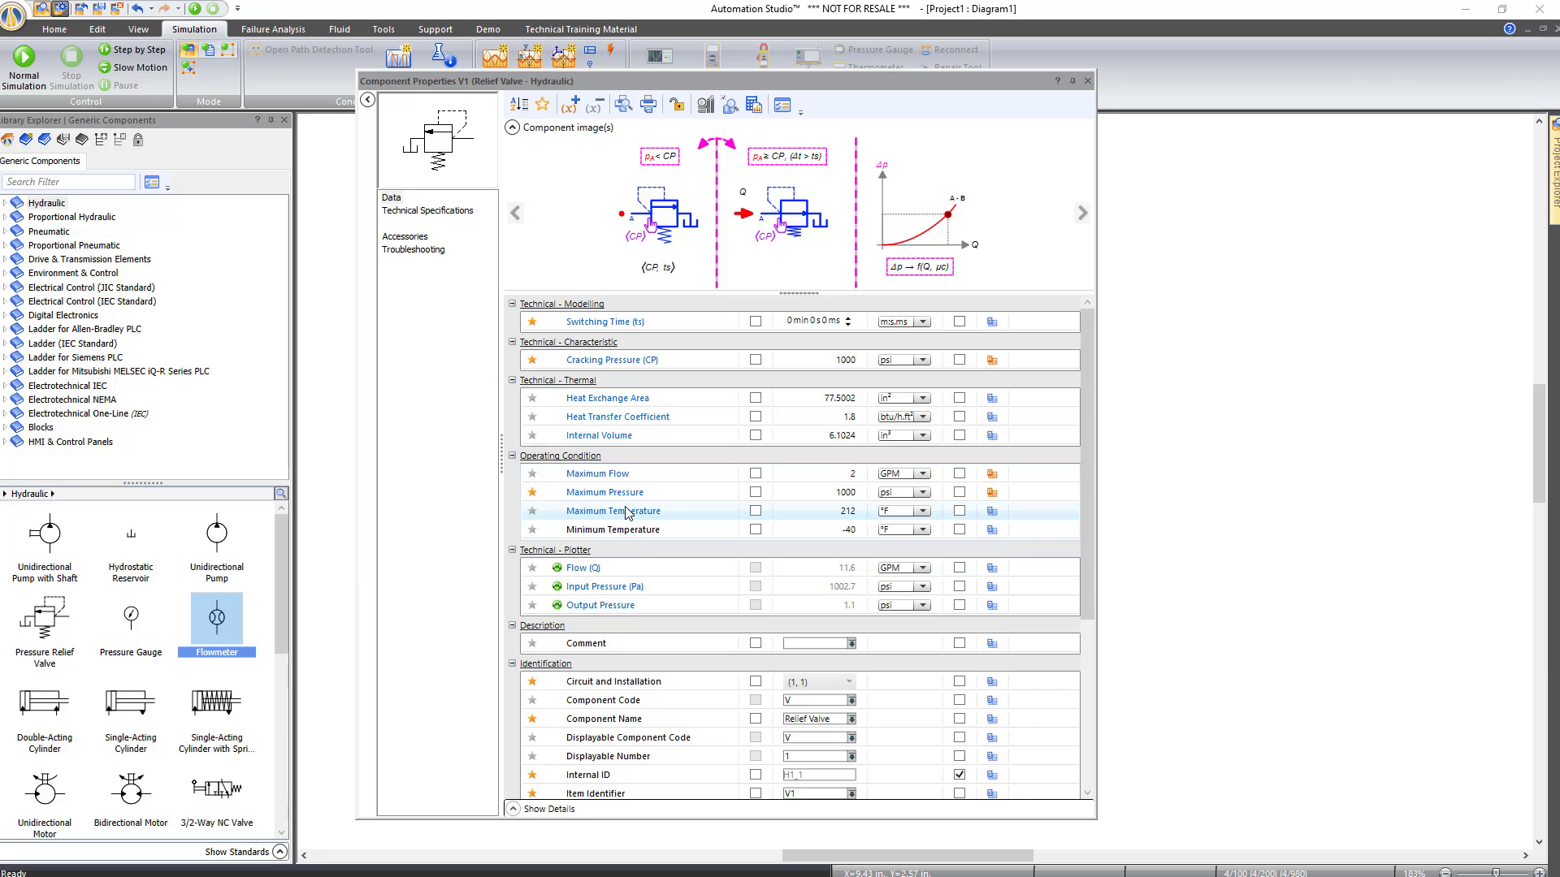
pyautogui.moveTo(627, 512)
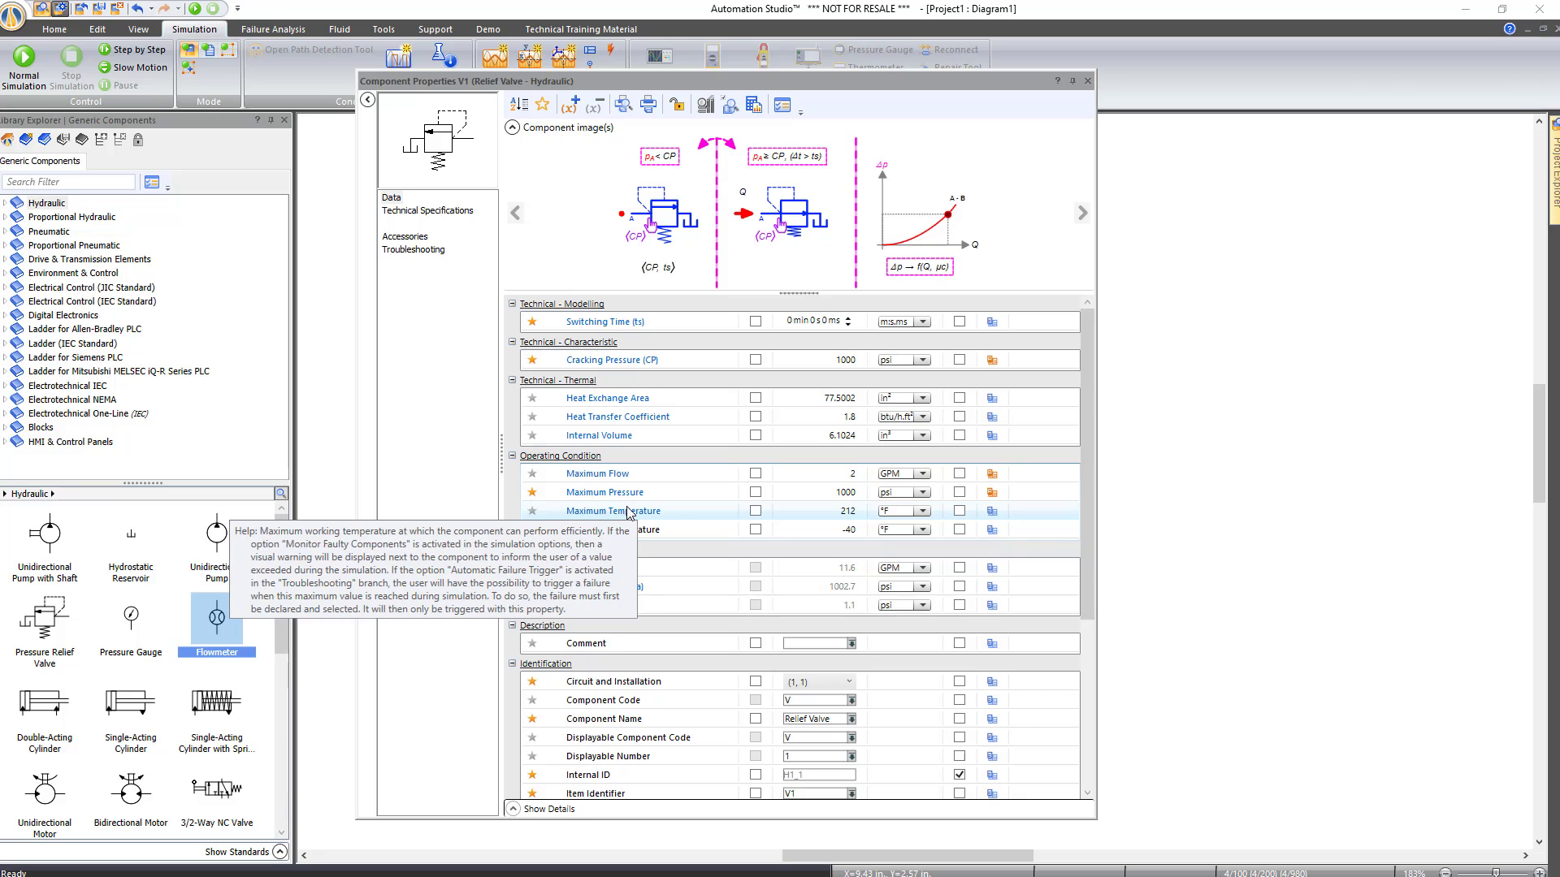
pyautogui.click(413, 249)
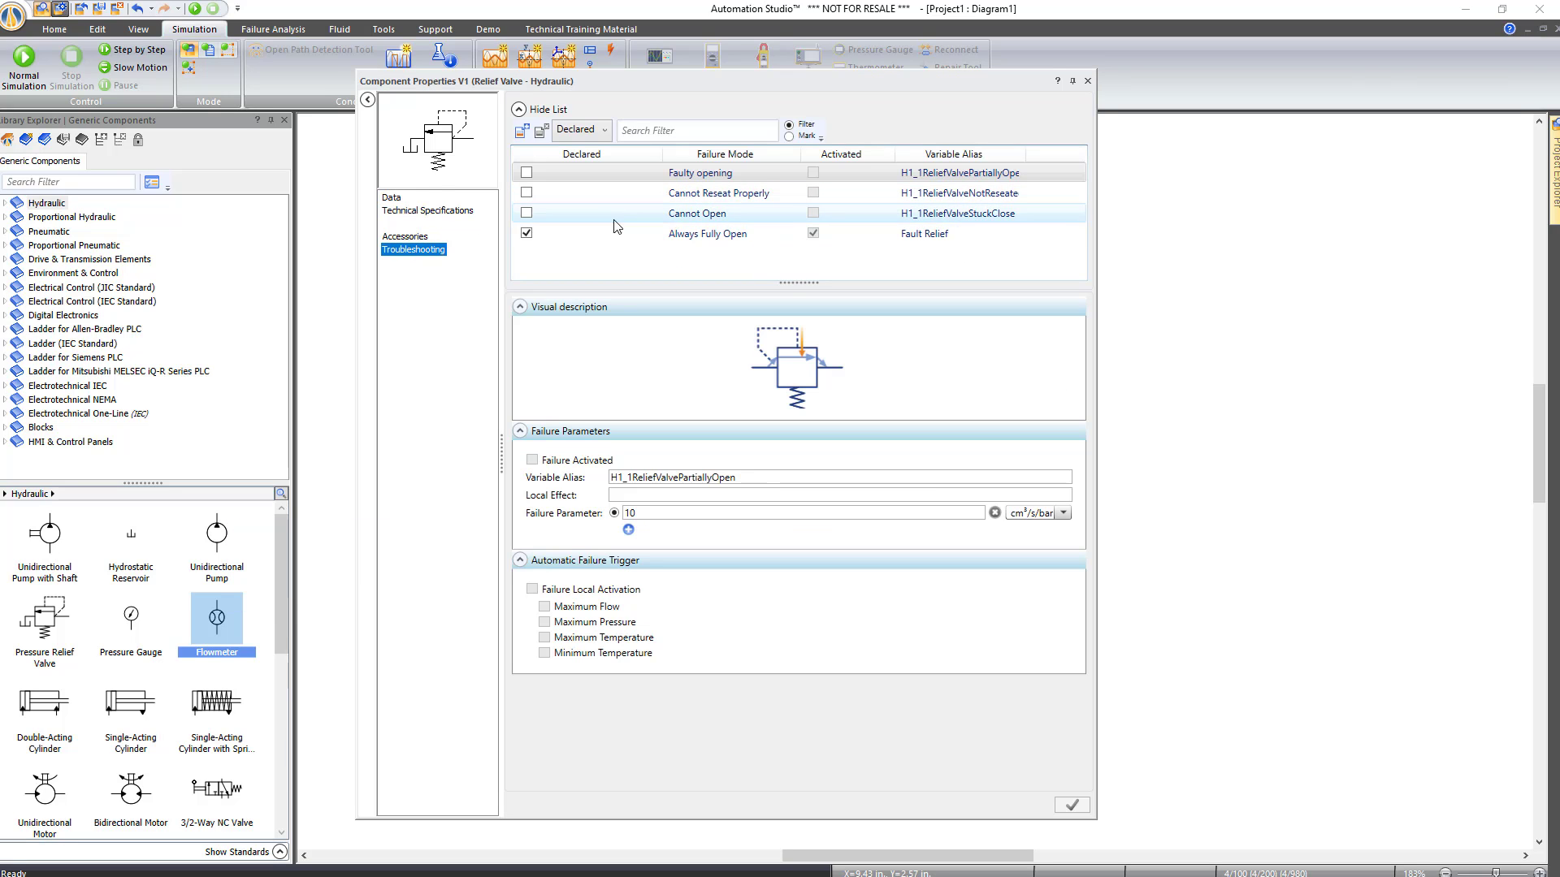
pyautogui.click(592, 237)
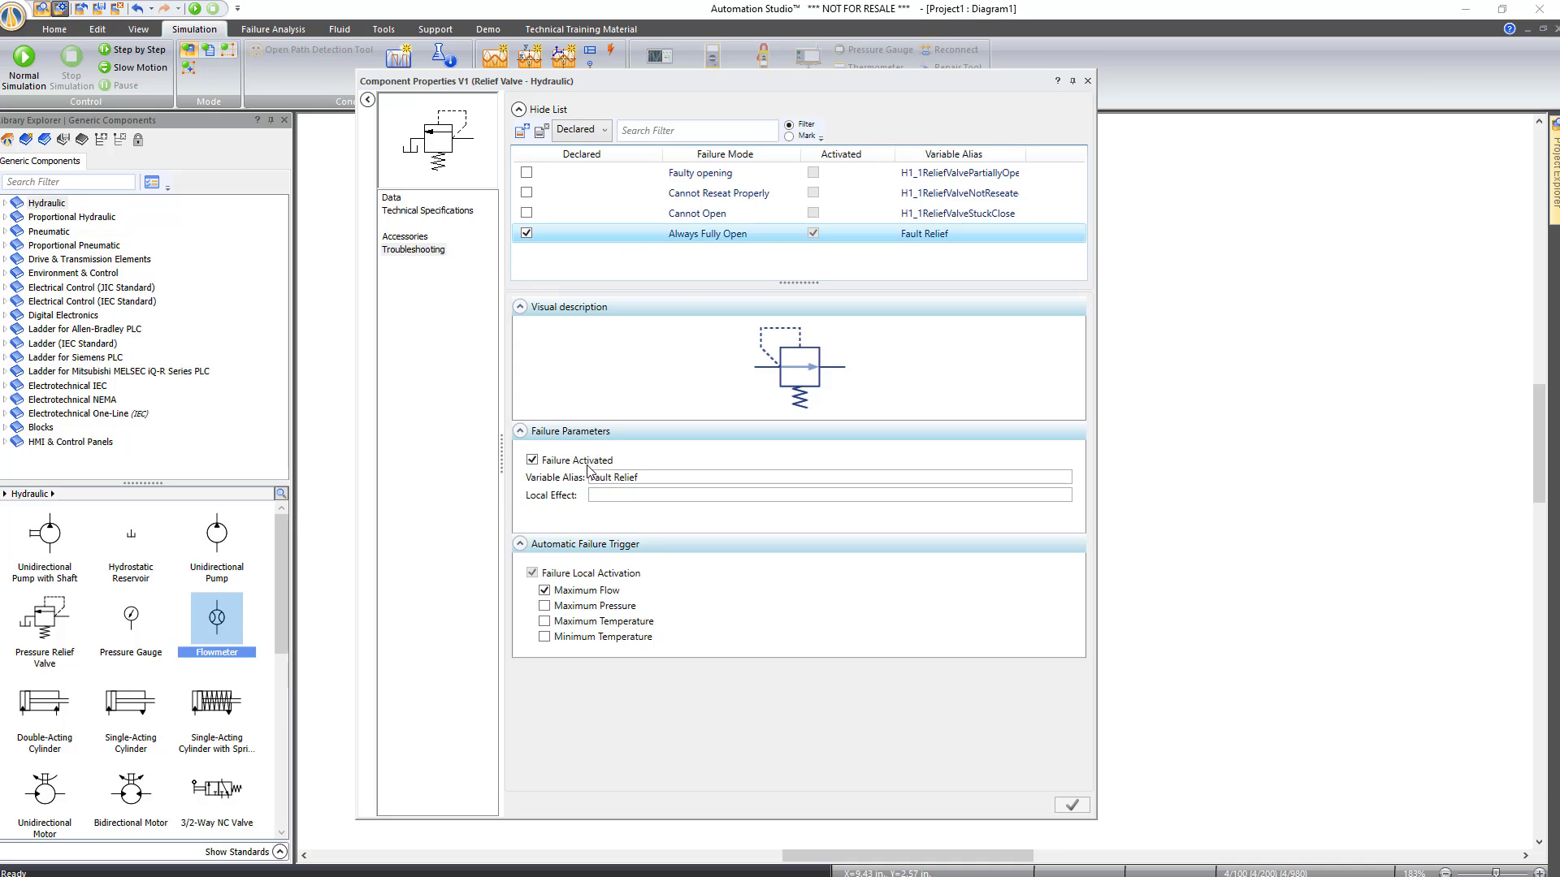
pyautogui.click(532, 460)
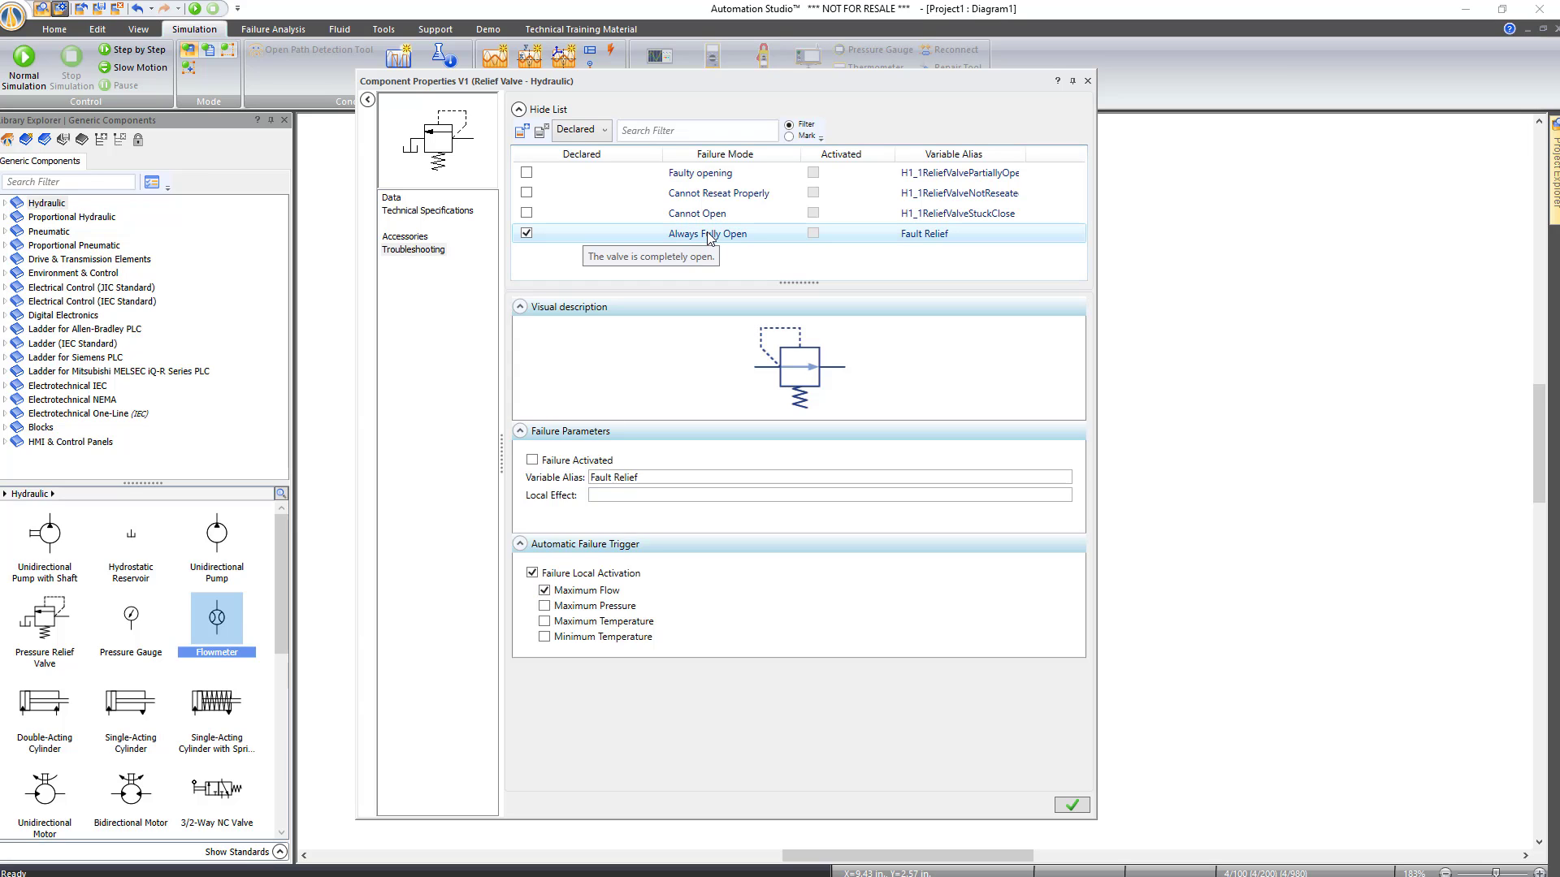
pyautogui.click(532, 574)
# Discard the hydraulic project unsaved and create a new project from the 3-Electrical (AC-DC) template
pyautogui.click(1087, 80)
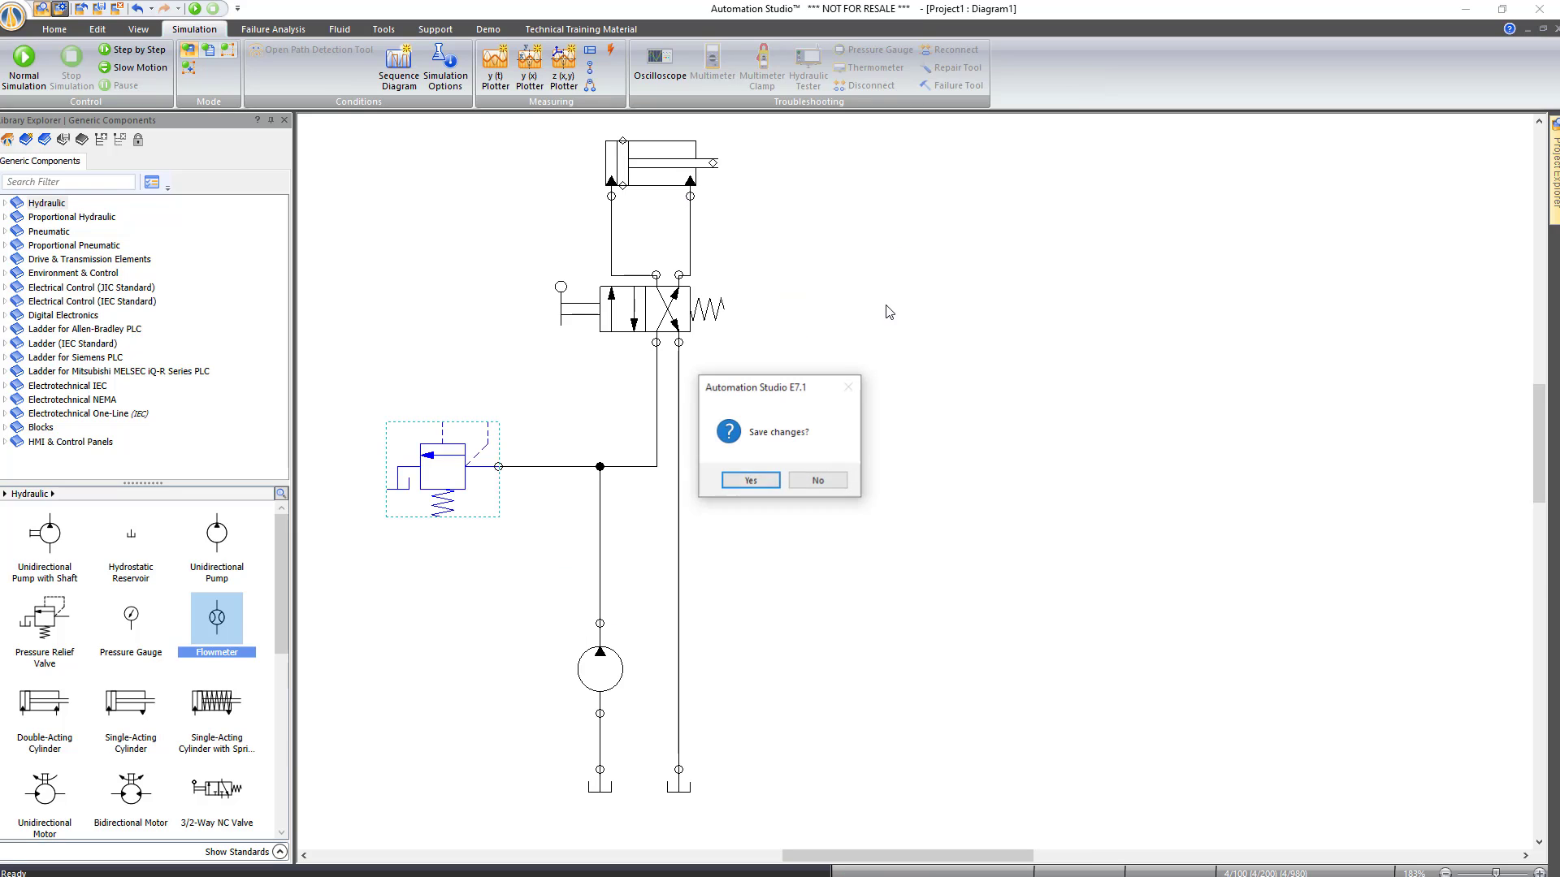
pyautogui.click(814, 480)
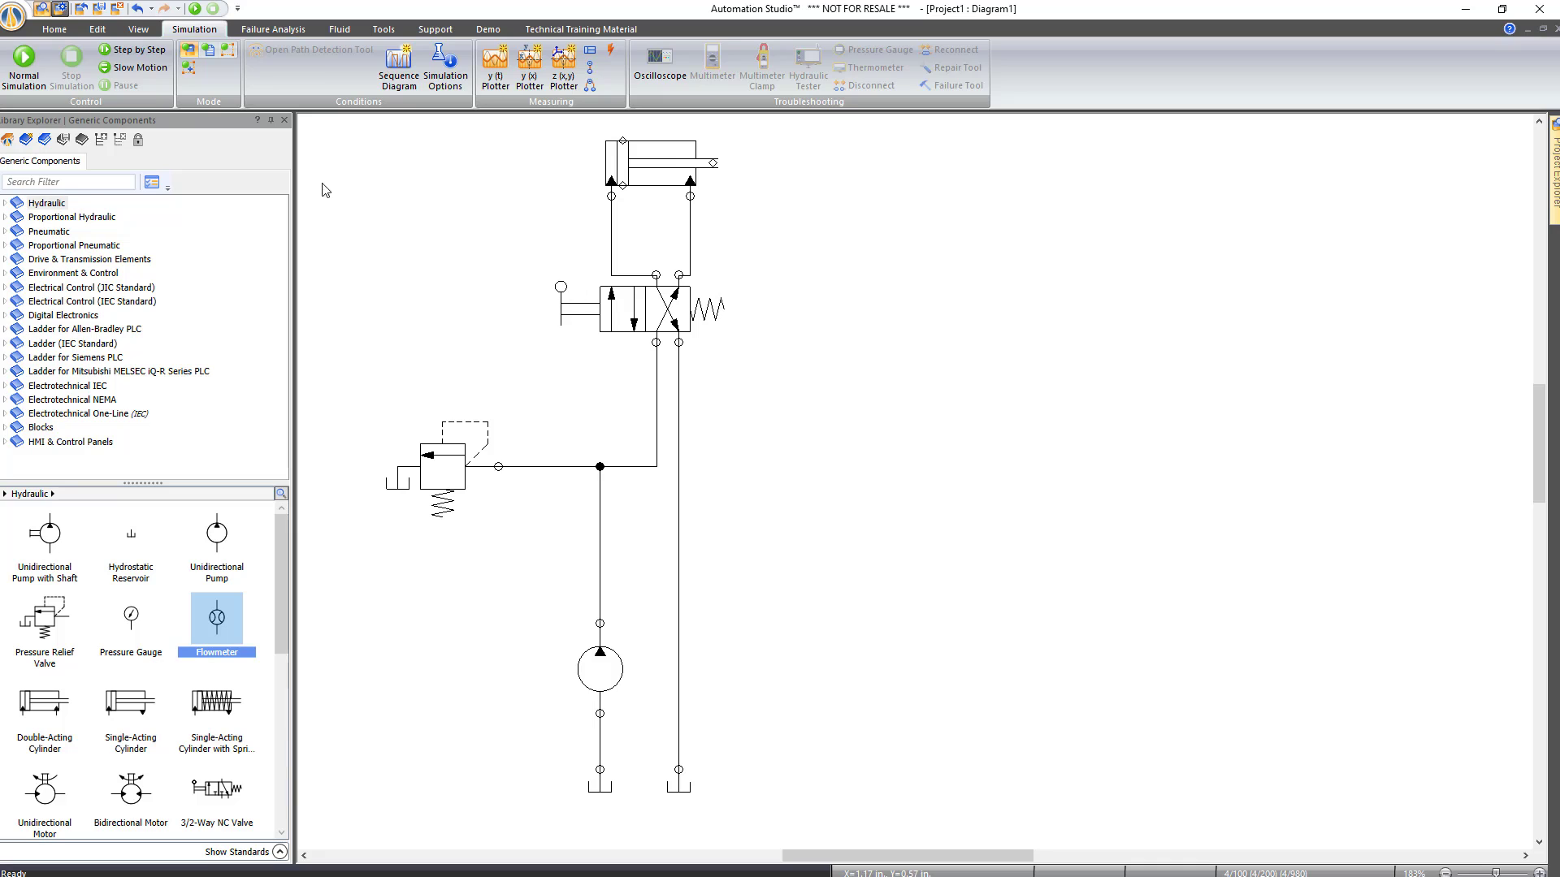
pyautogui.click(55, 29)
pyautogui.click(57, 81)
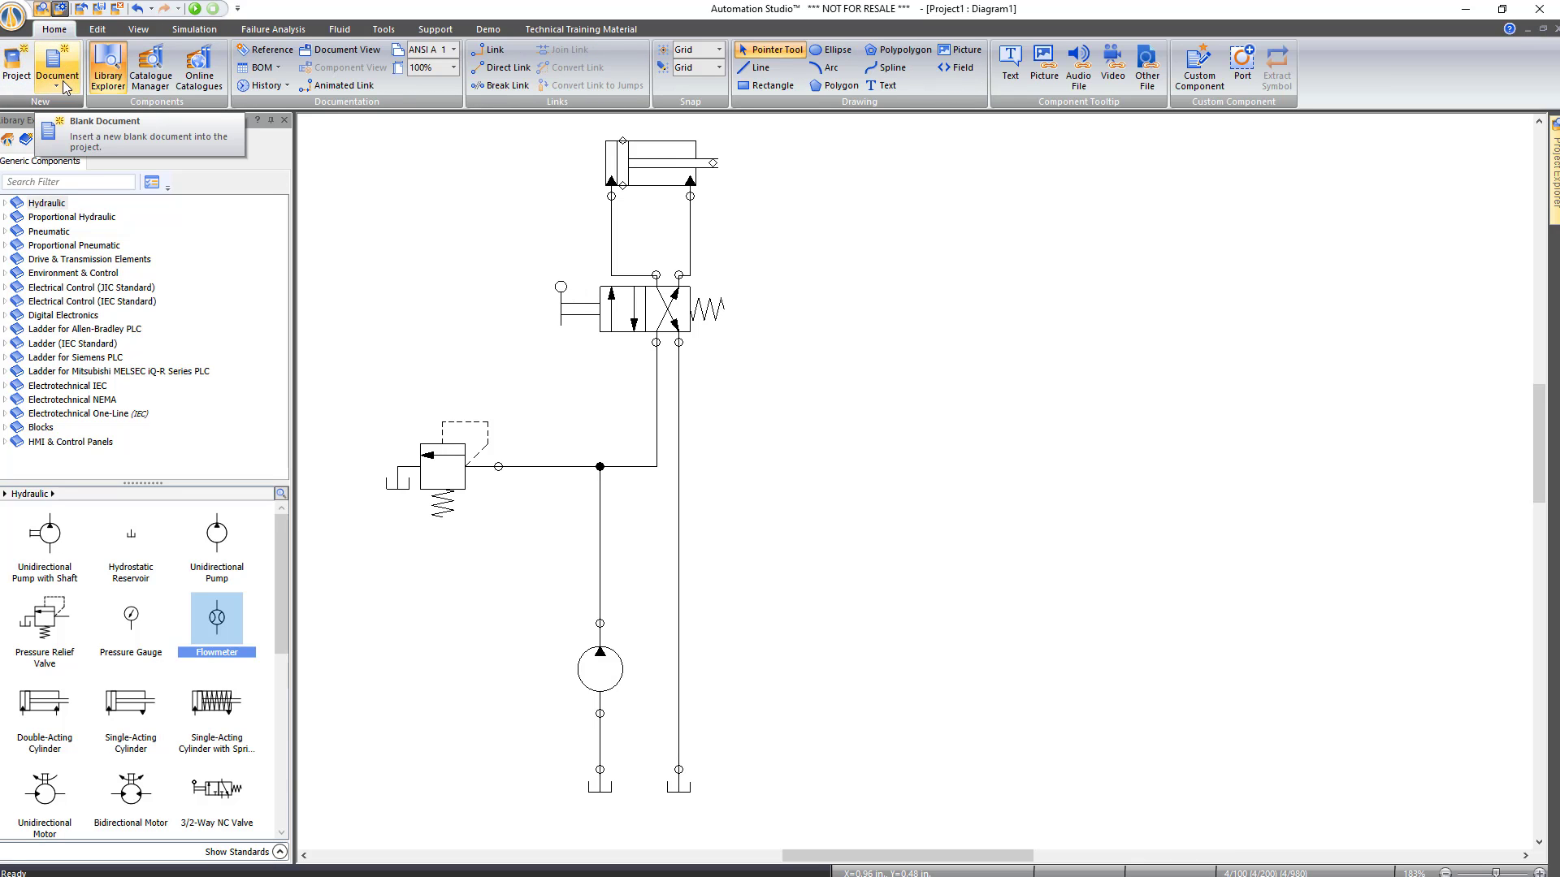
pyautogui.click(96, 121)
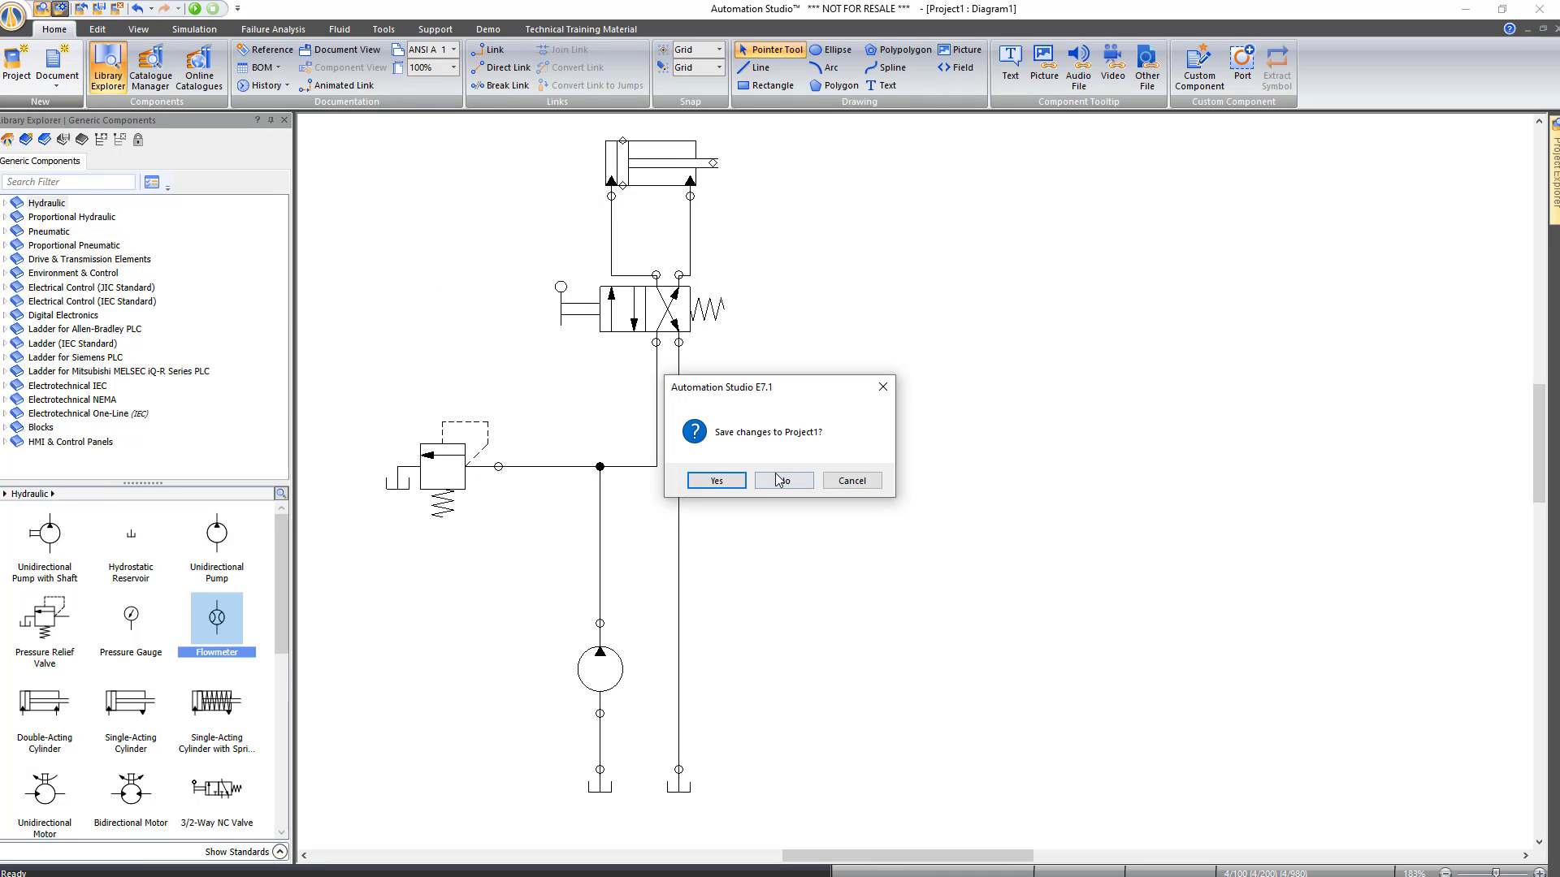
pyautogui.click(779, 480)
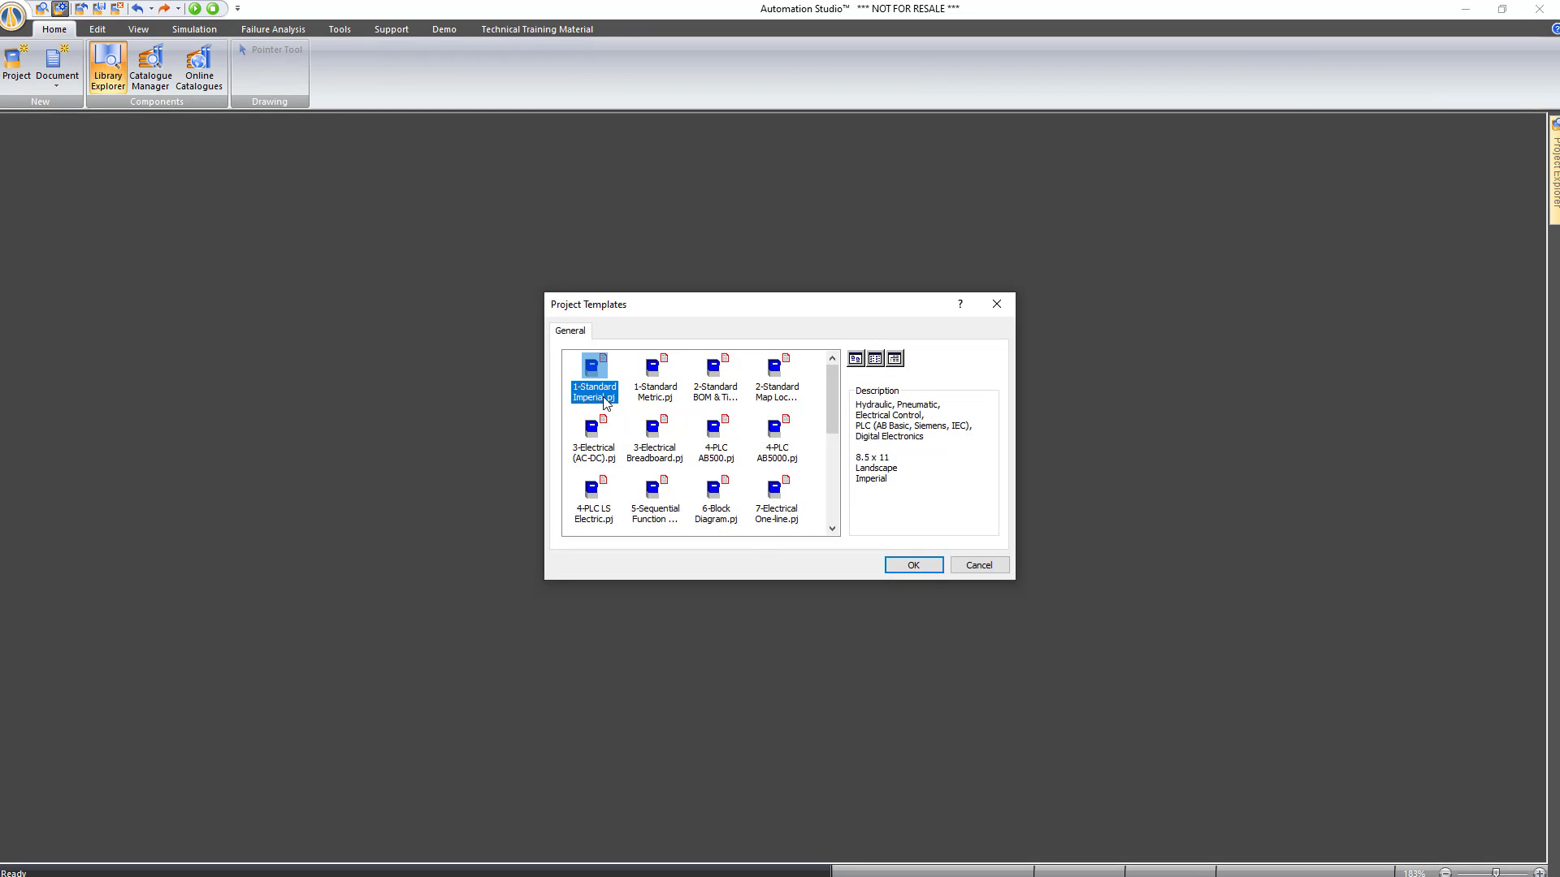
pyautogui.doubleClick(588, 445)
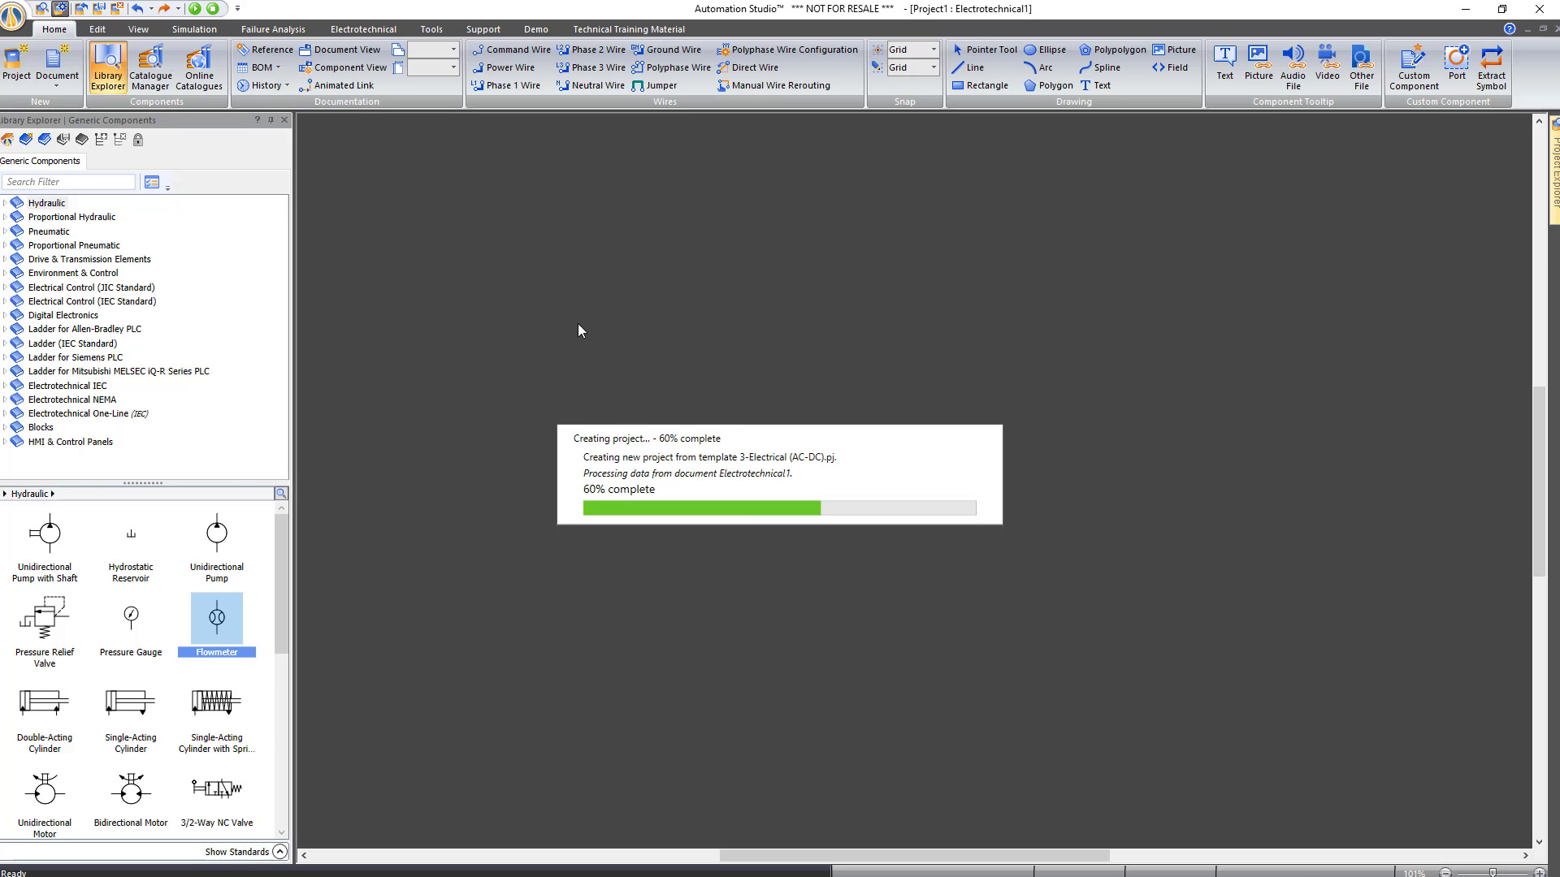
pyautogui.scroll(4, 582, 331)
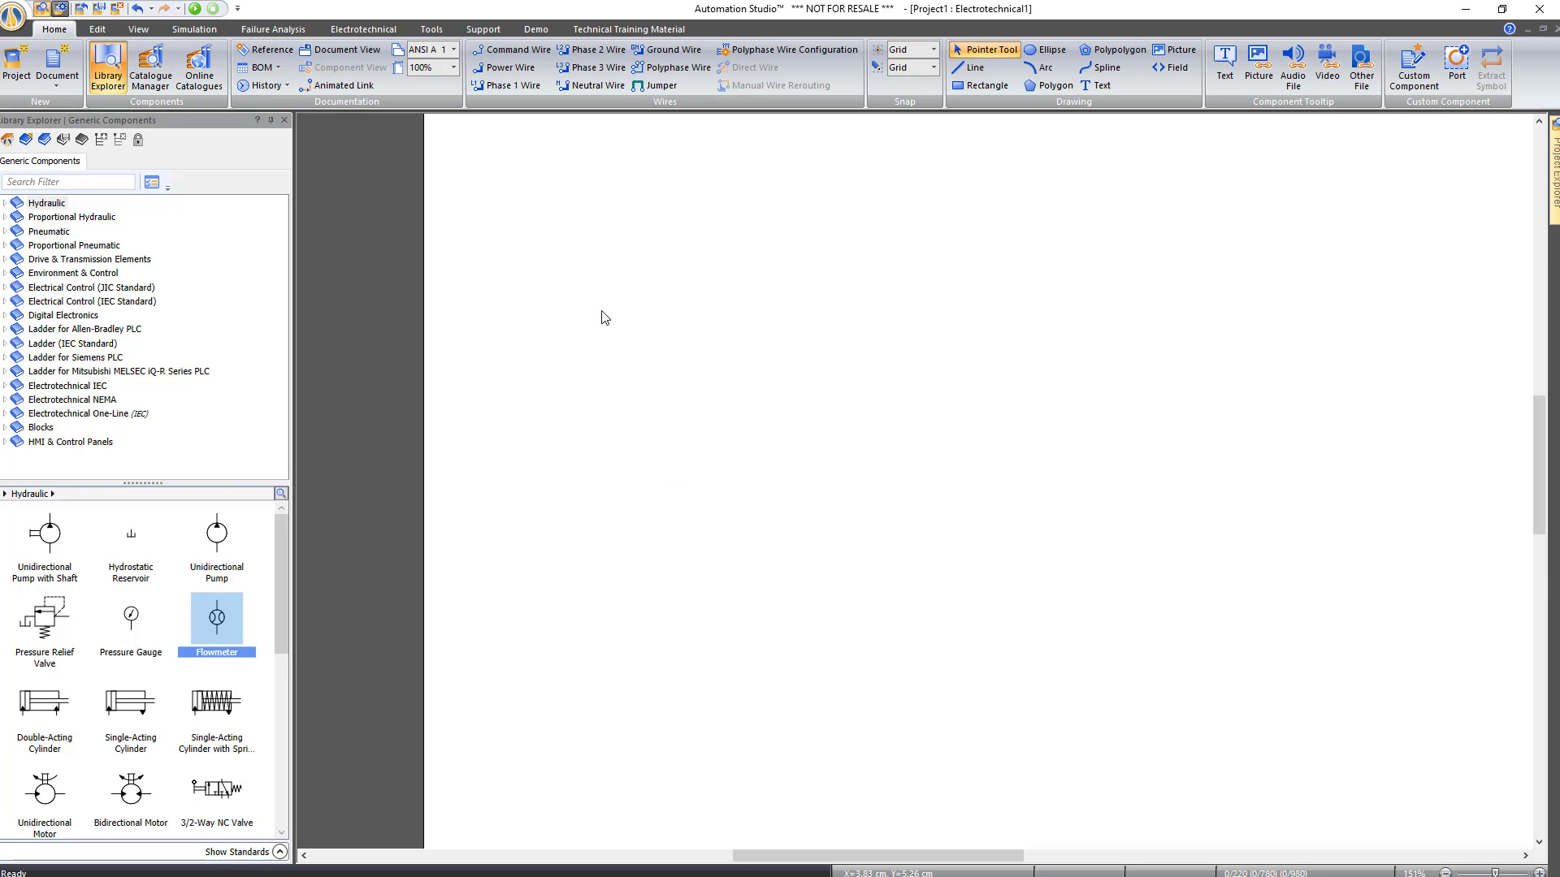
# Place a 3-Phase Source and a three-pole circuit breaker aliased Breacker
pyautogui.click(72, 399)
pyautogui.moveTo(219, 533); pyautogui.dragTo(438, 404)
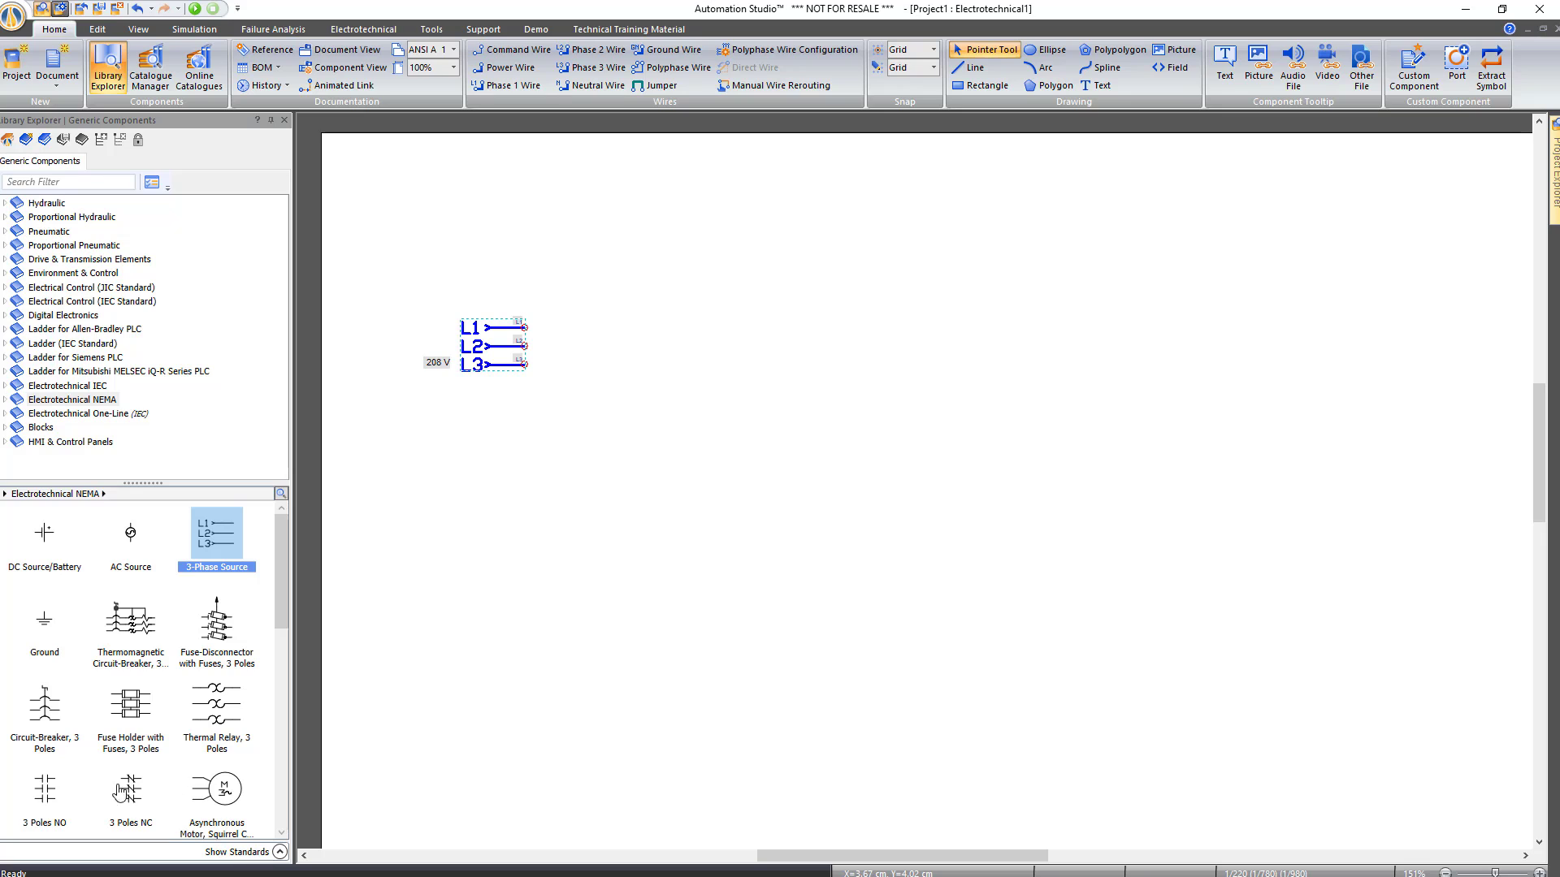
pyautogui.moveTo(49, 713); pyautogui.dragTo(619, 312)
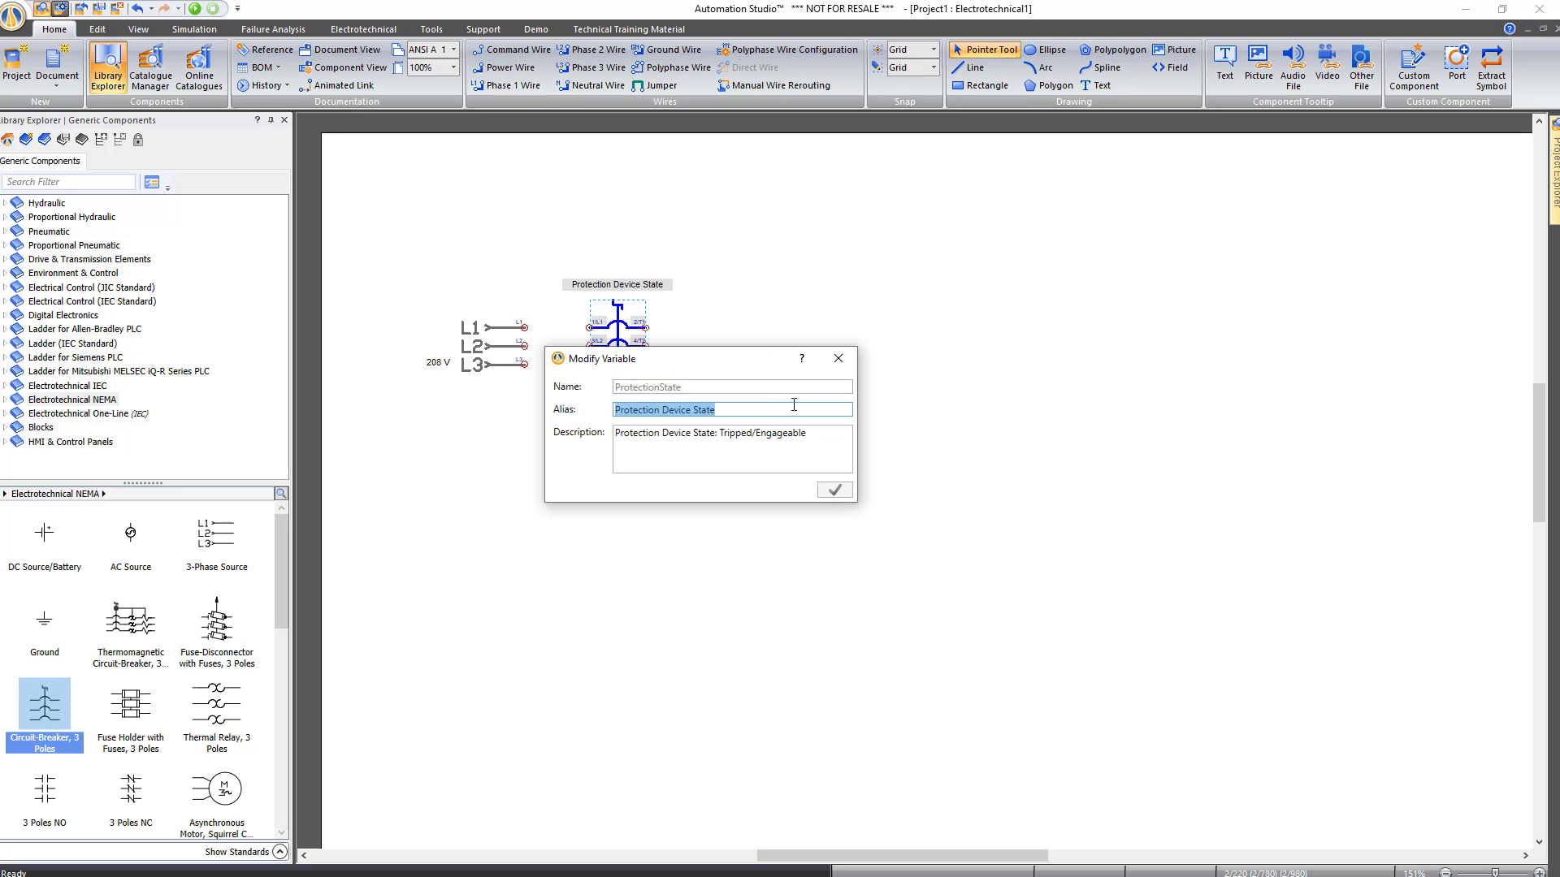
pyautogui.write('Breacker')
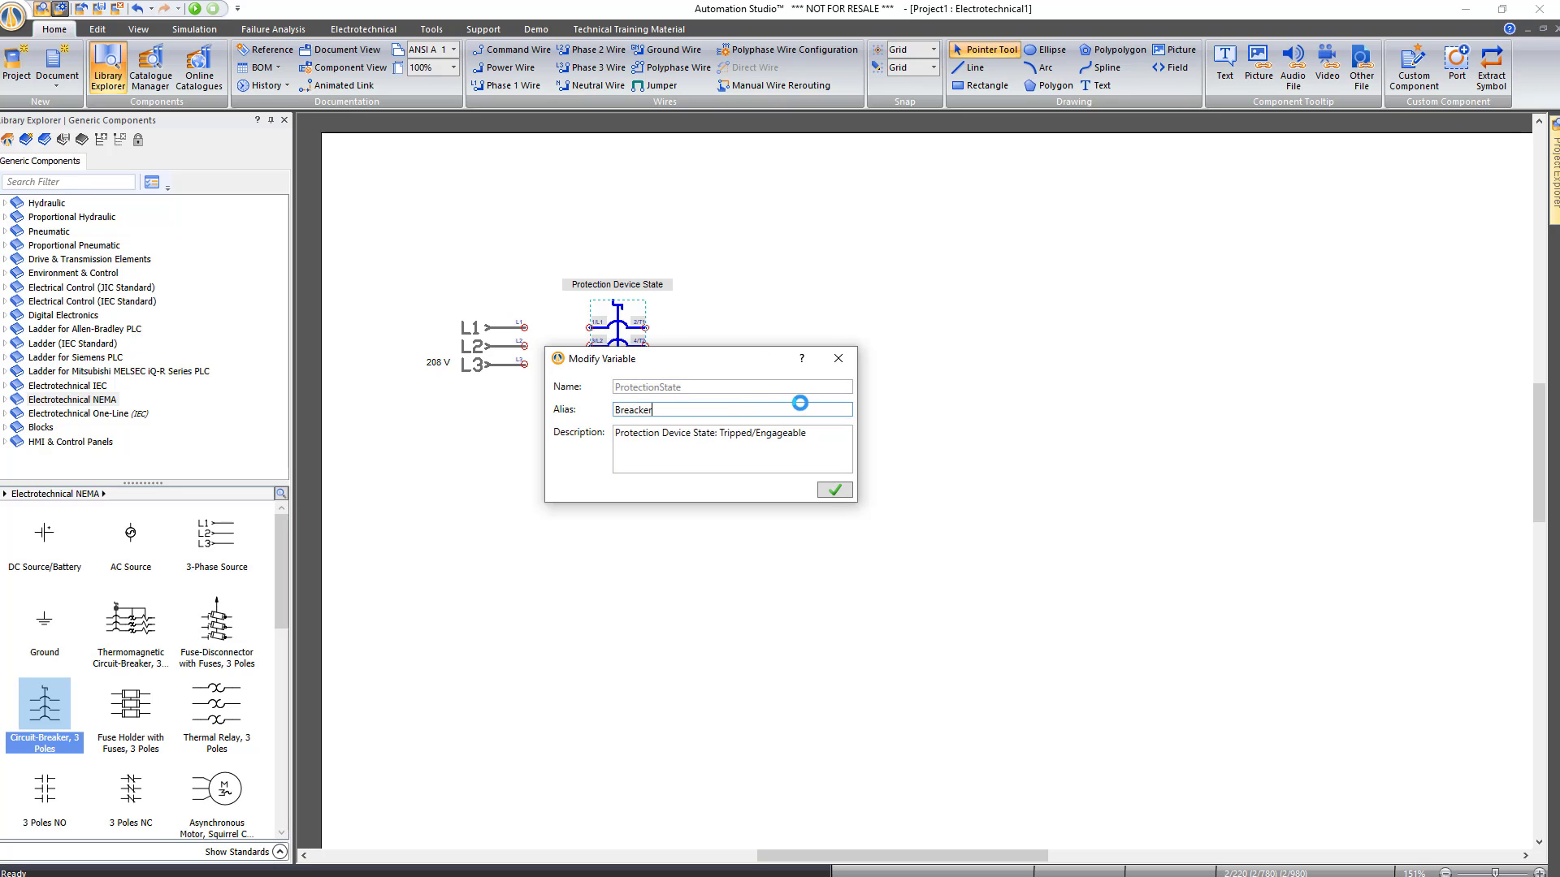
pyautogui.press('Return')
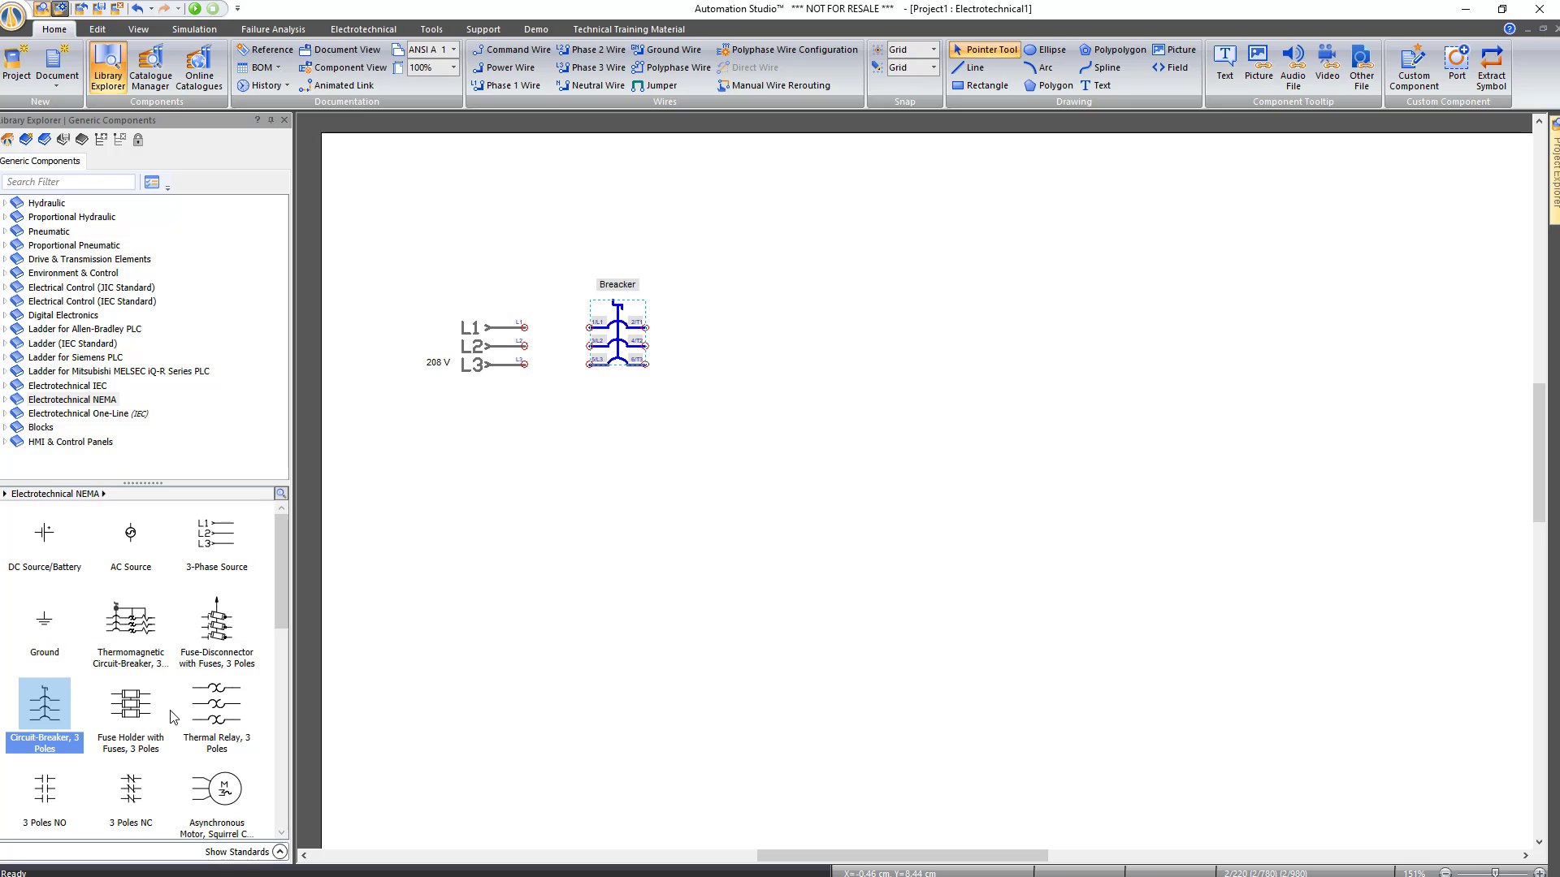
# Add a three-pole thermal relay aliased OL and an asynchronous motor labelled only with Angular Speed
pyautogui.moveTo(210, 720); pyautogui.dragTo(777, 457)
pyautogui.write('OL')
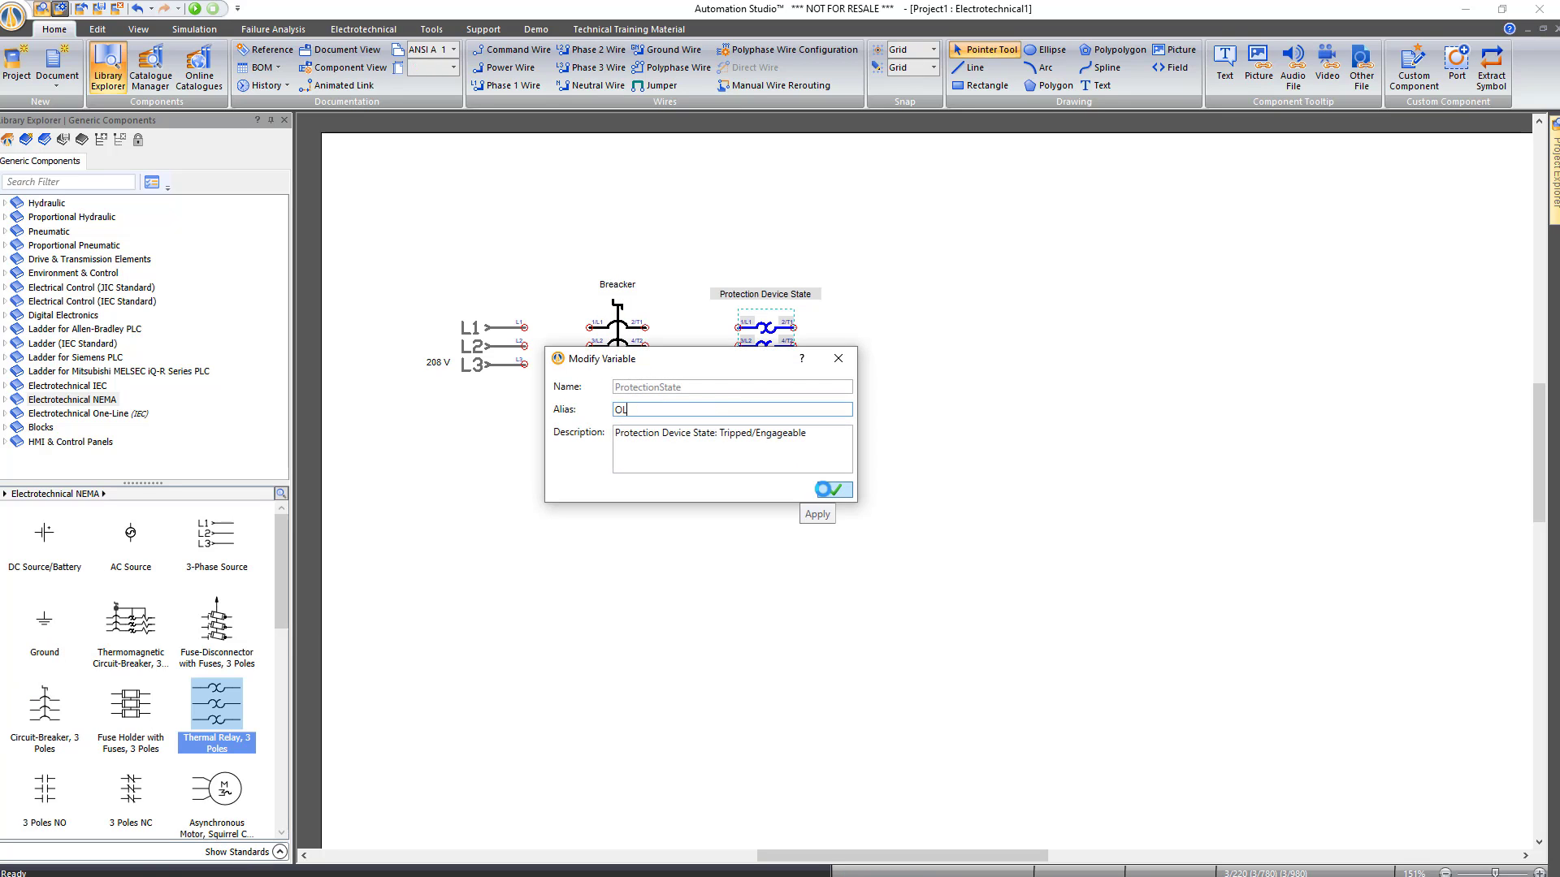
pyautogui.click(823, 490)
pyautogui.moveTo(207, 786); pyautogui.dragTo(955, 321)
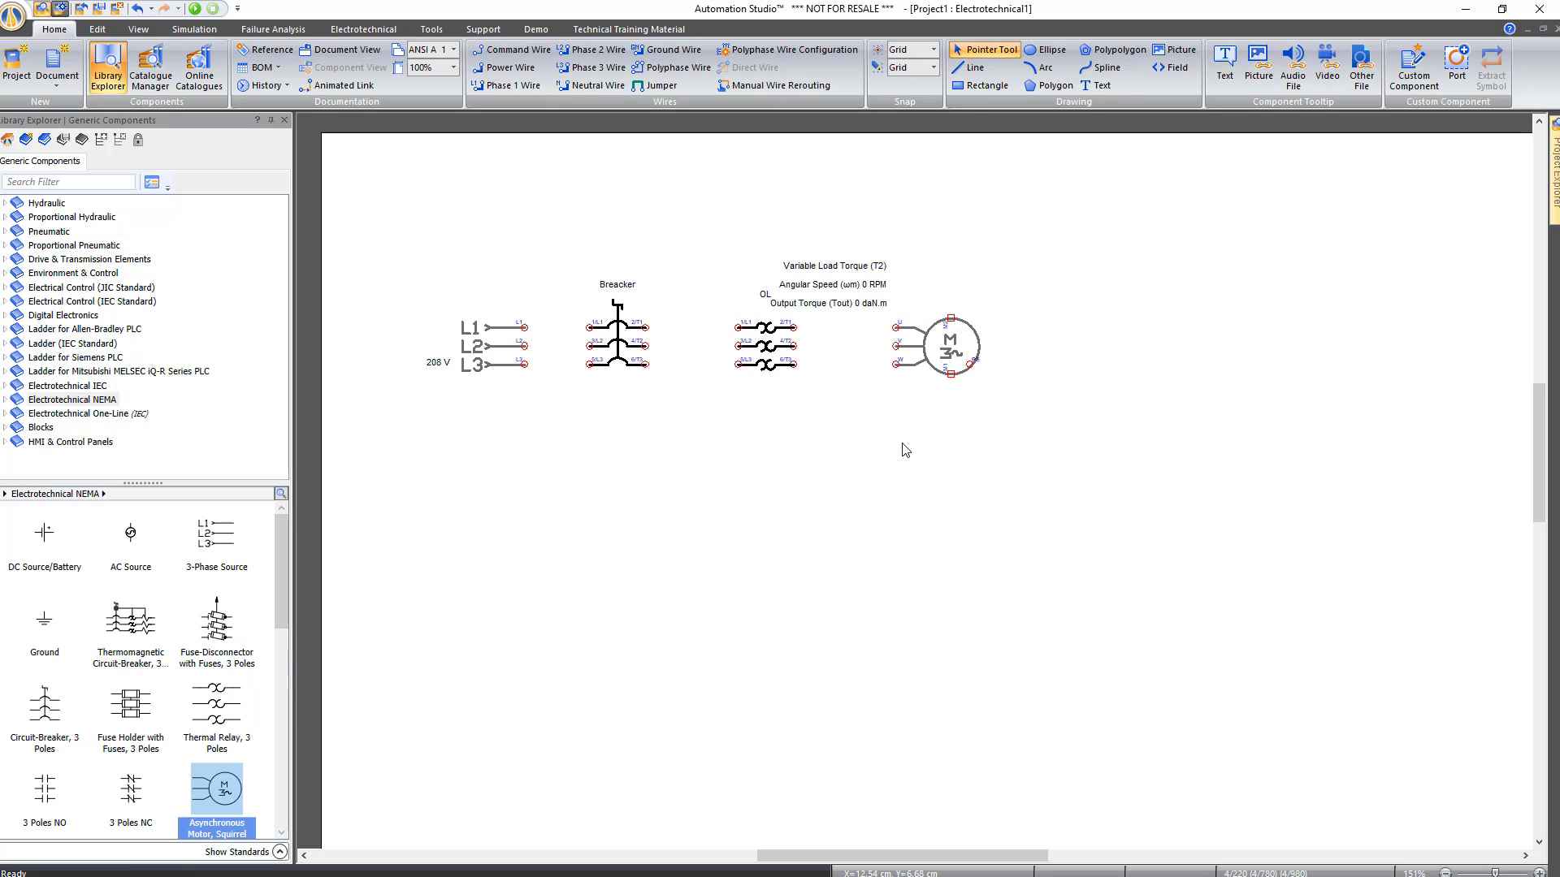
pyautogui.click(822, 272)
pyautogui.doubleClick(849, 289)
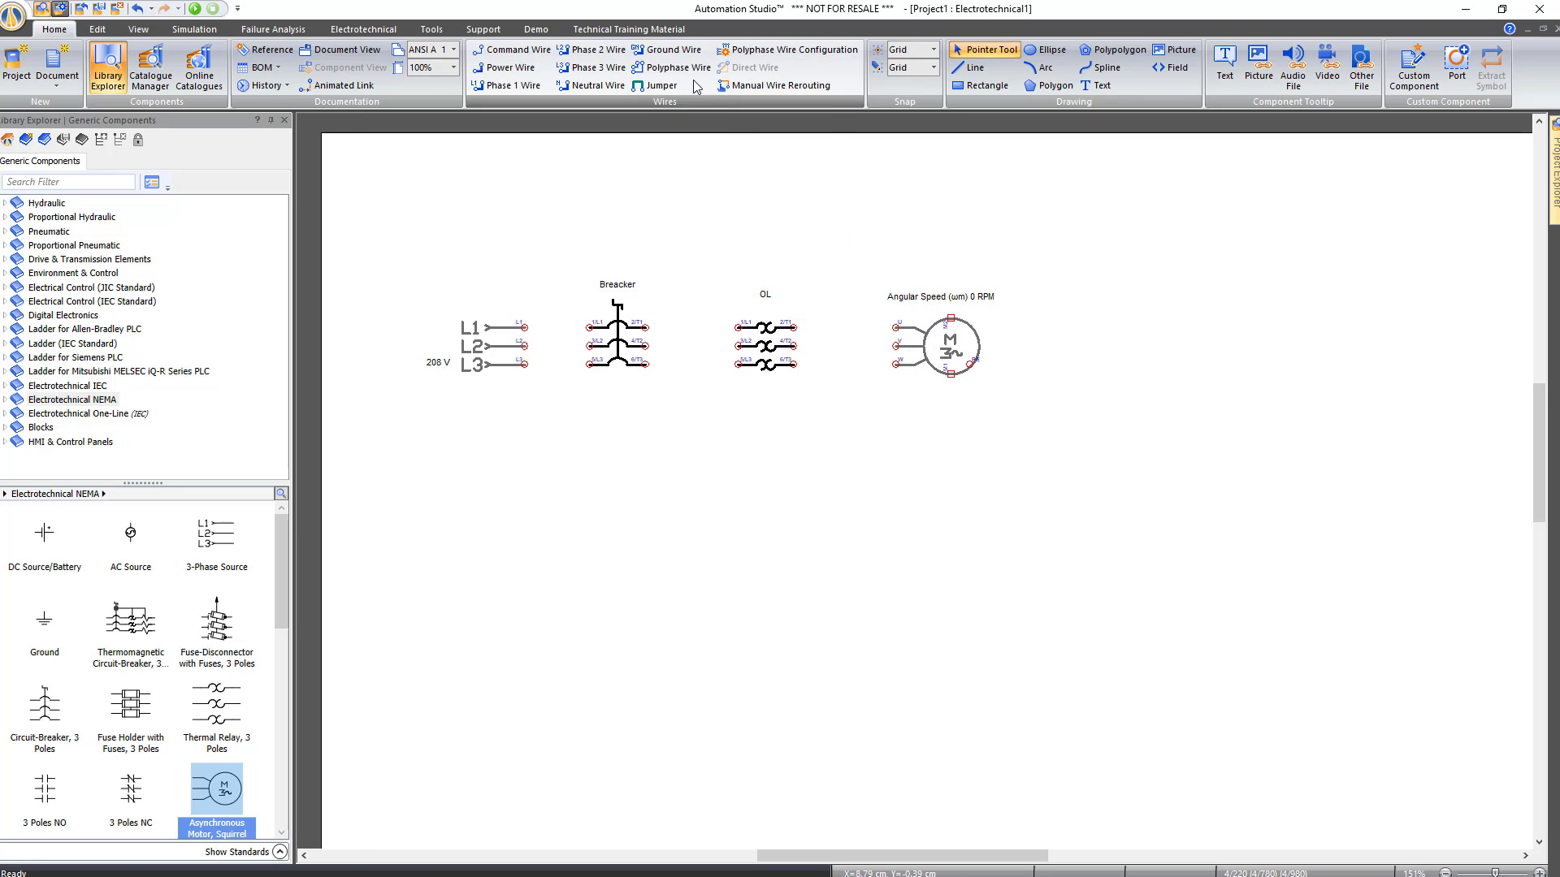
# Wire the source to the breaker and the breaker to OL with polyphase wires
pyautogui.click(671, 68)
pyautogui.click(524, 328)
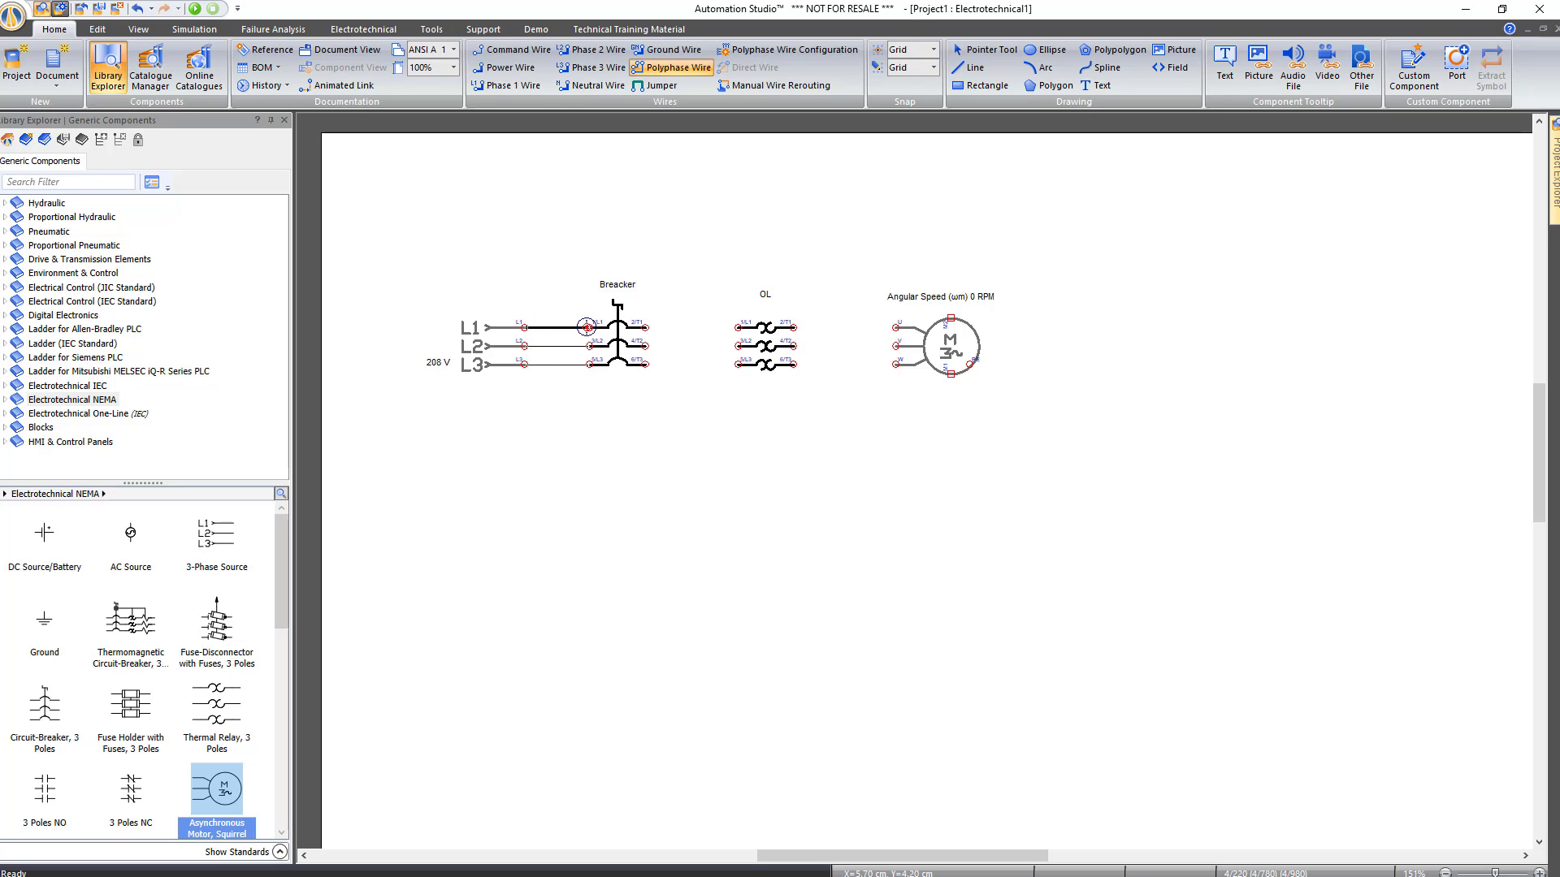
pyautogui.click(589, 328)
pyautogui.click(645, 327)
pyautogui.click(737, 327)
pyautogui.press('Escape')
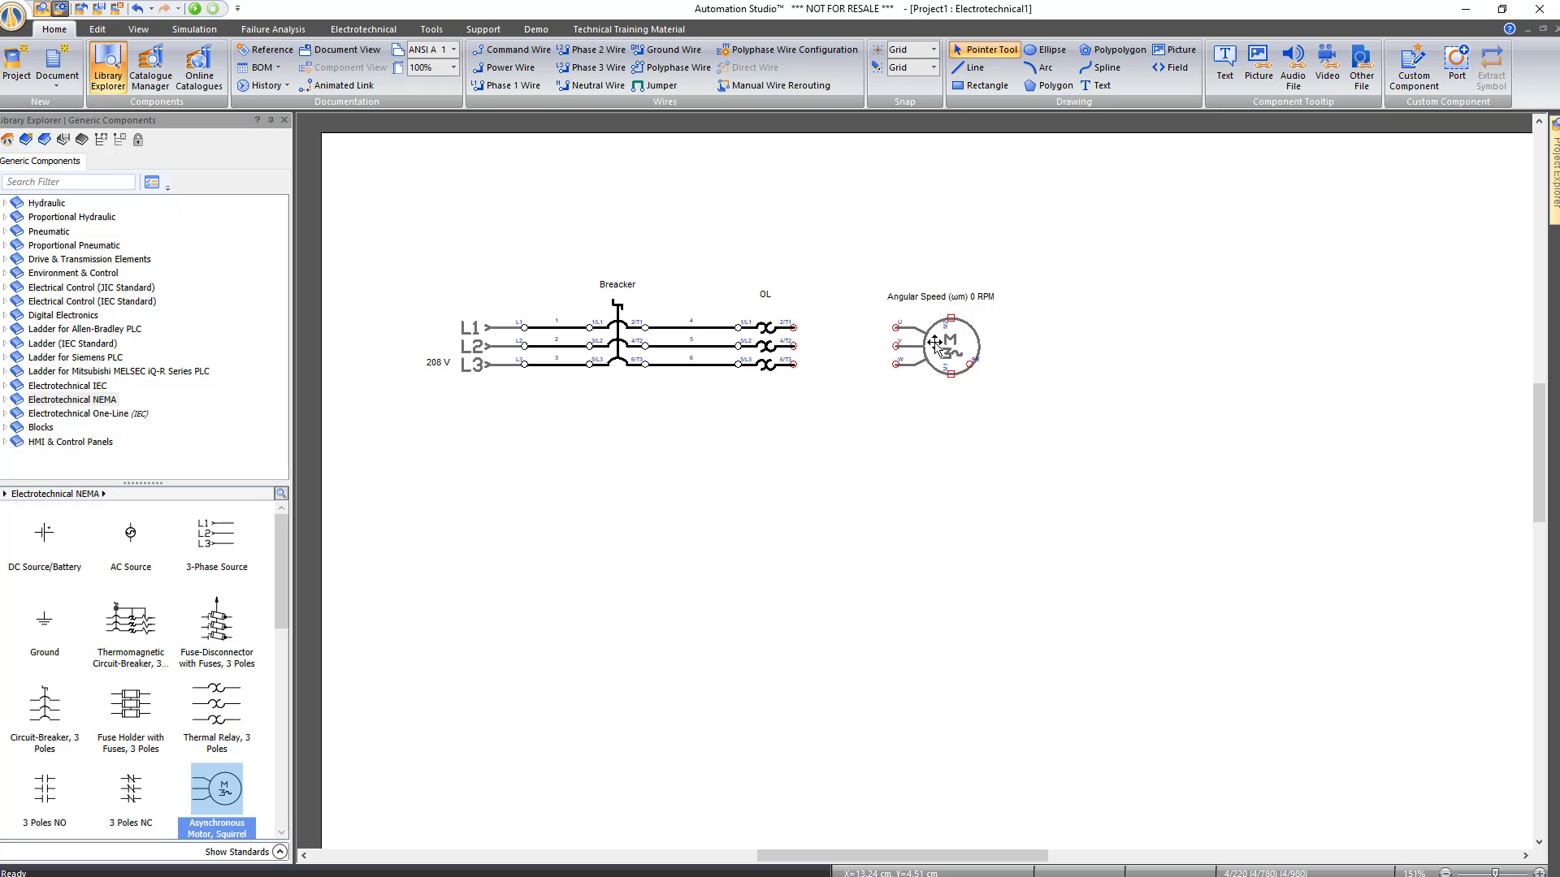
# Rotate the motor so its terminals face up and move it lower on the sheet
pyautogui.click(936, 348)
pyautogui.press('Down')
pyautogui.press('Down')
pyautogui.press('Down')
pyautogui.press('Down')
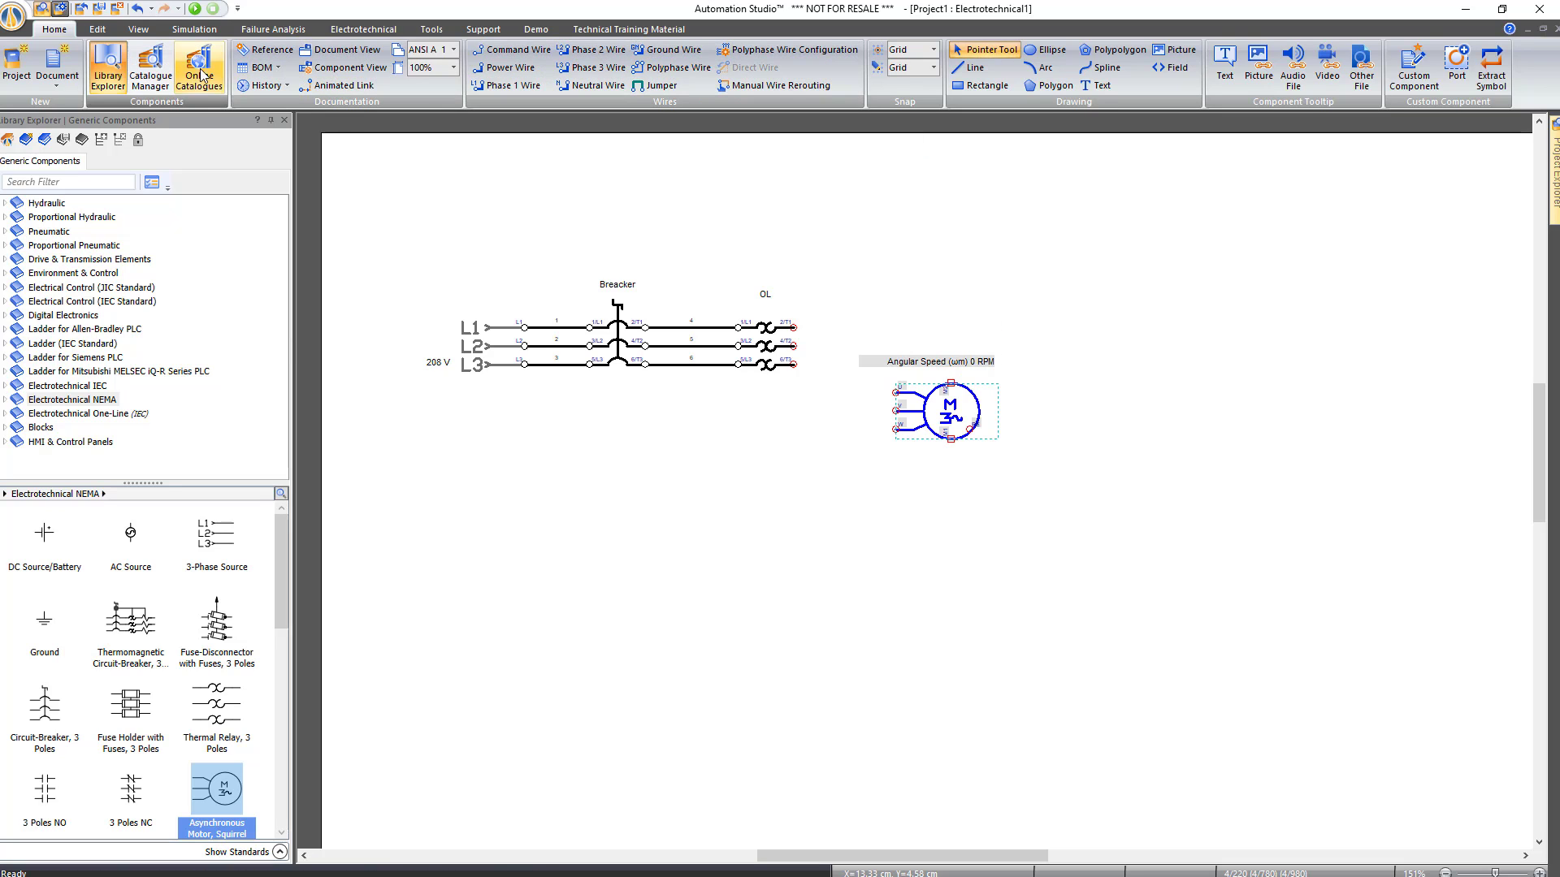
pyautogui.click(97, 29)
pyautogui.click(903, 65)
pyautogui.click(934, 122)
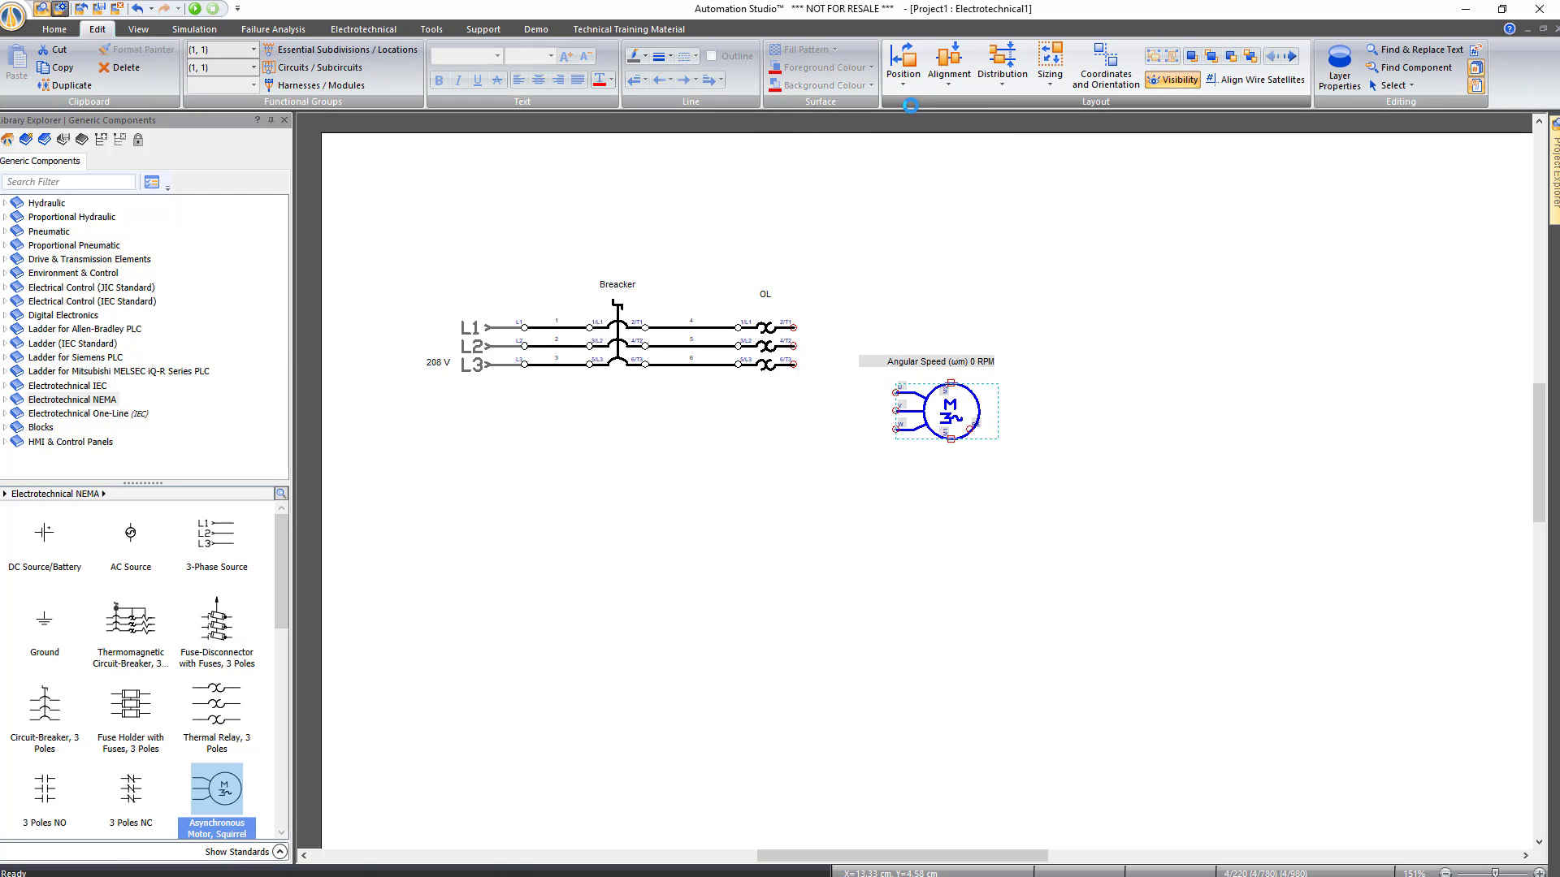
pyautogui.click(957, 406)
pyautogui.moveTo(957, 406); pyautogui.dragTo(948, 454)
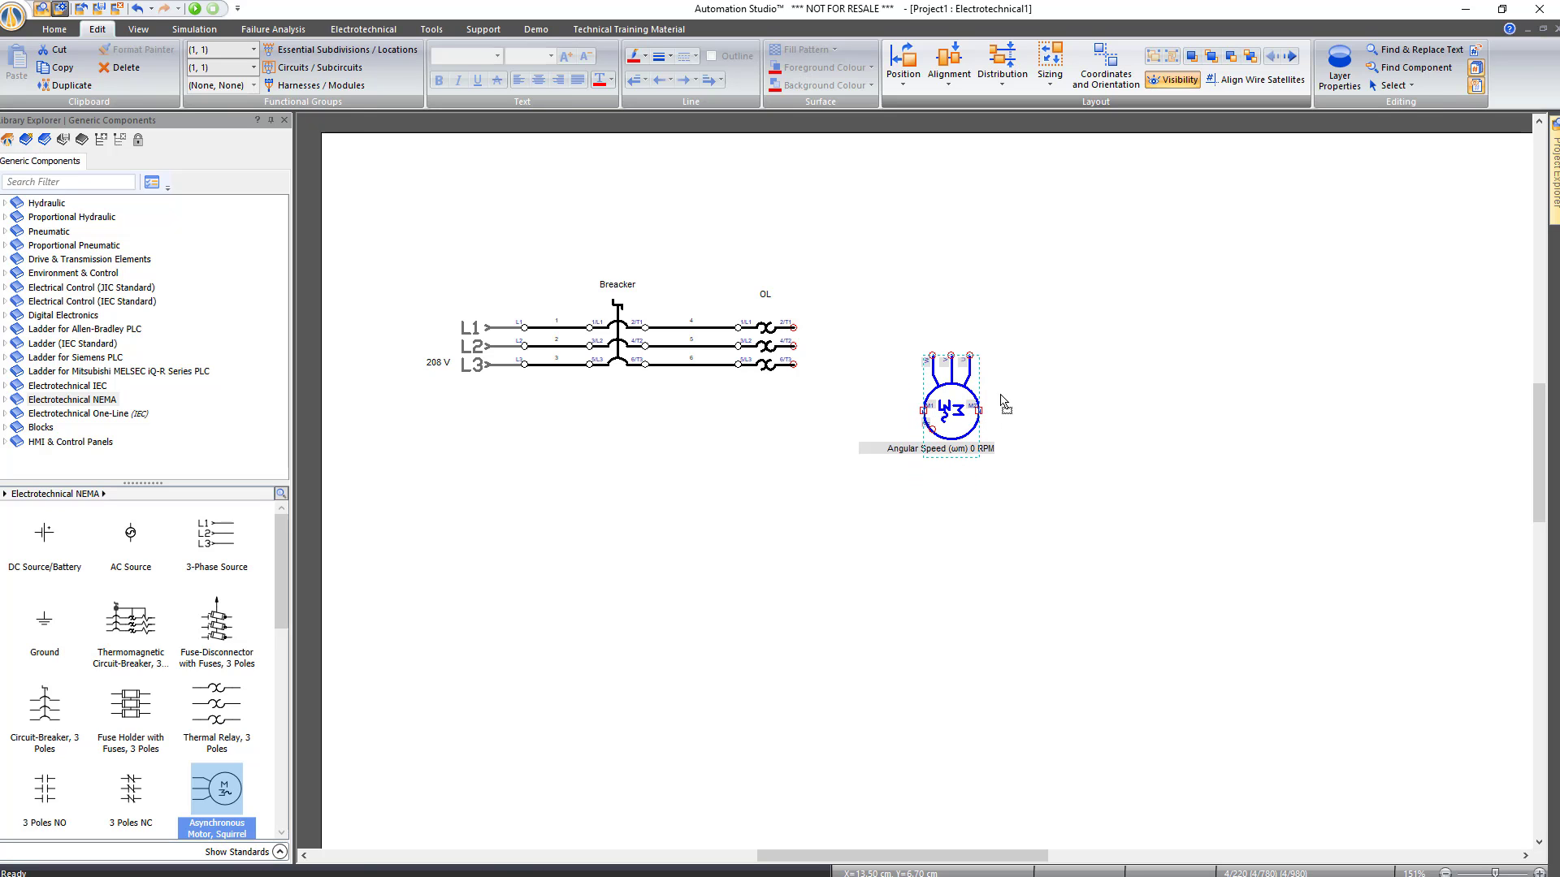
pyautogui.click(704, 161)
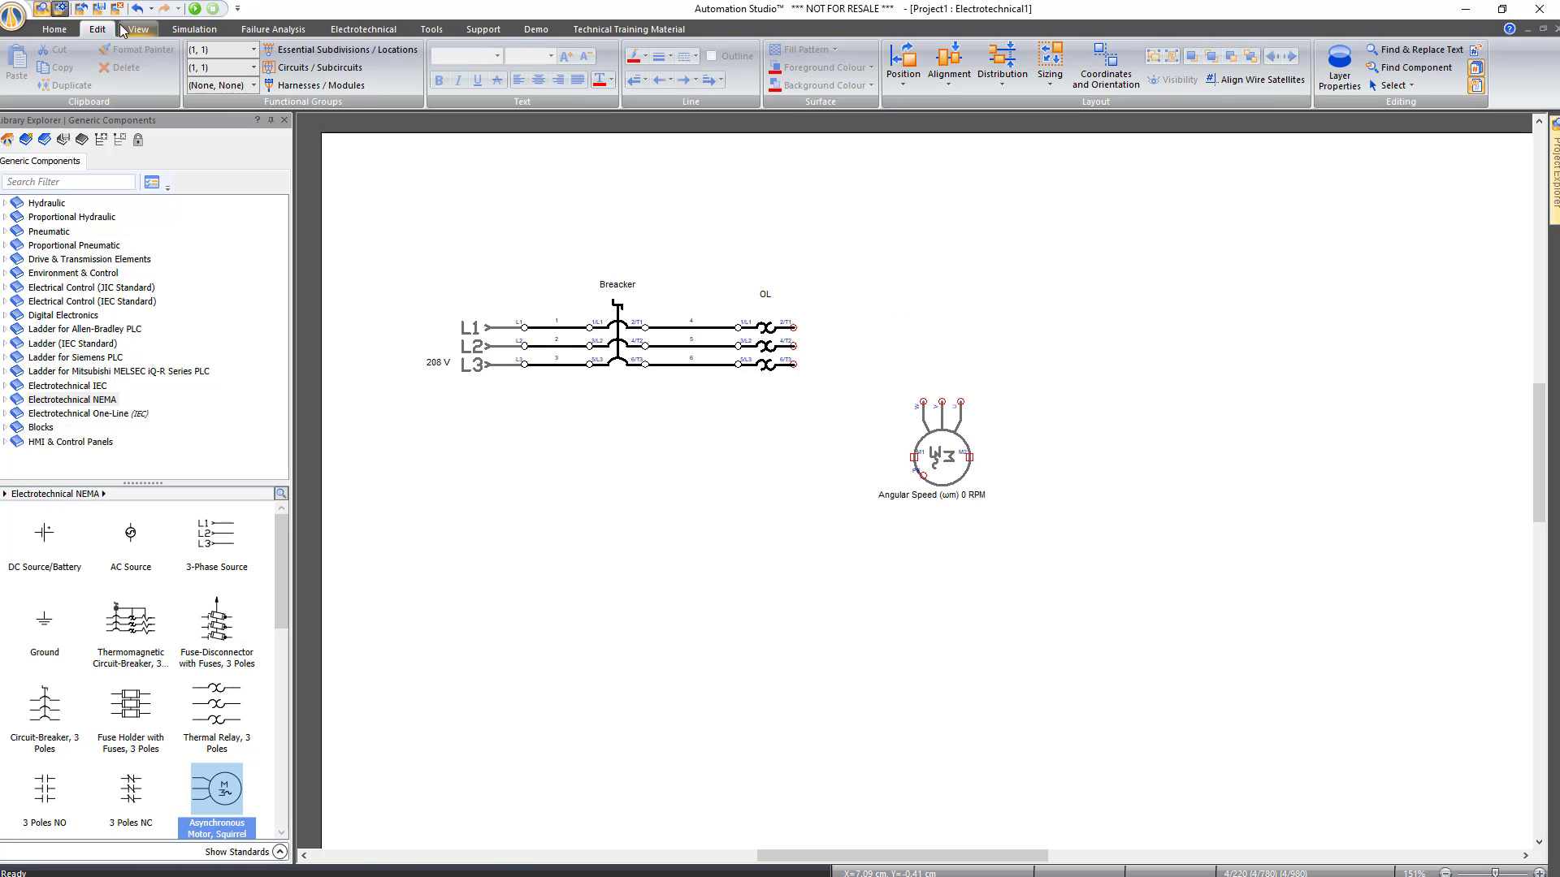
# Connect the OL outputs to the motor terminals with a polyphase wire
pyautogui.click(55, 30)
pyautogui.click(673, 68)
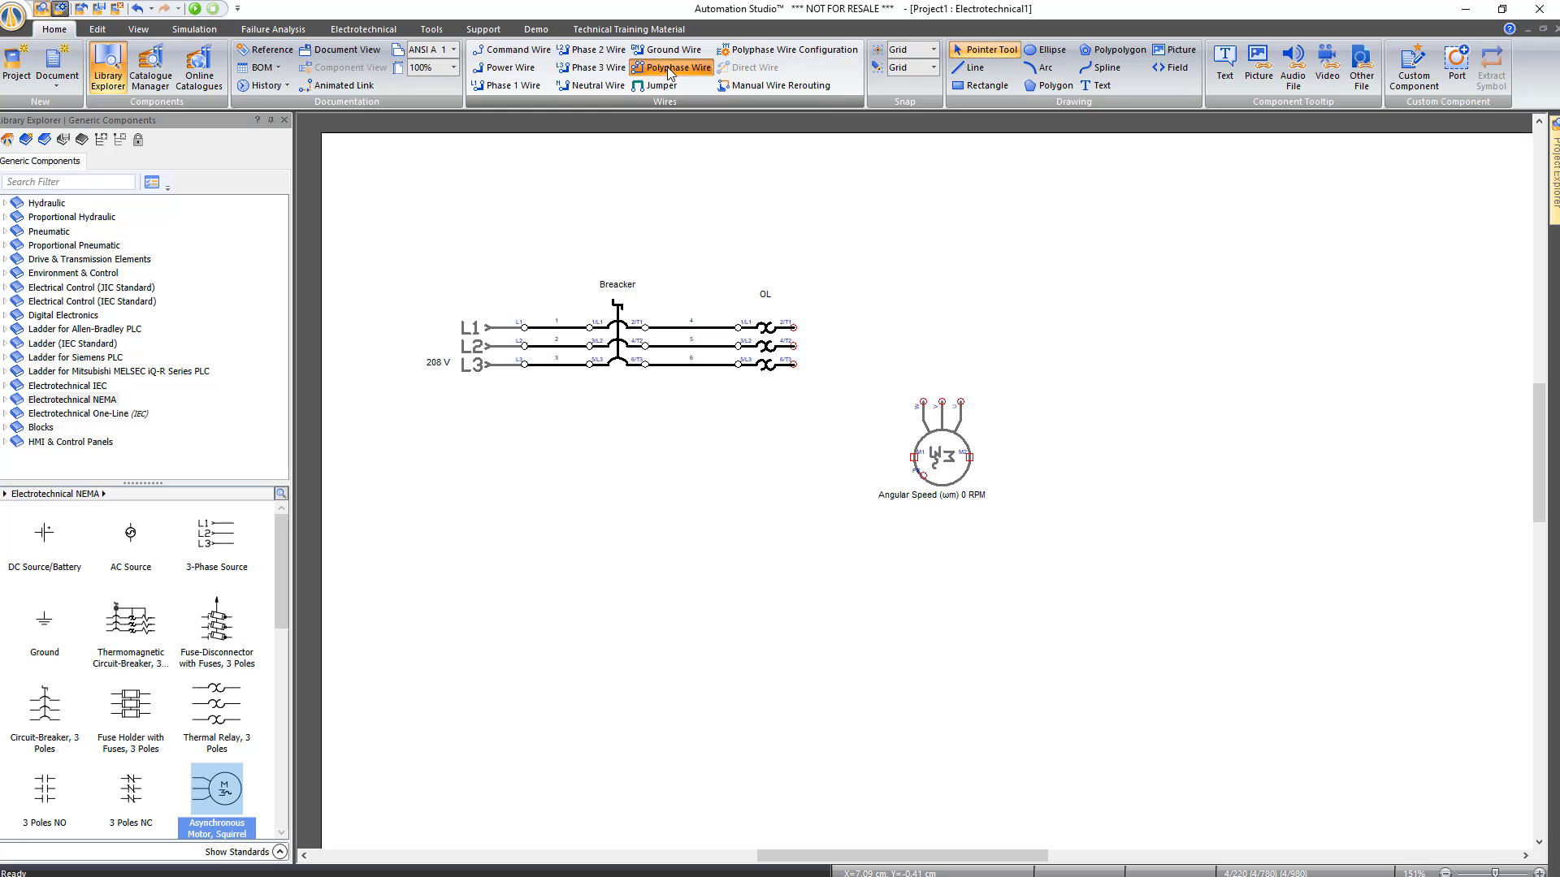
pyautogui.click(794, 326)
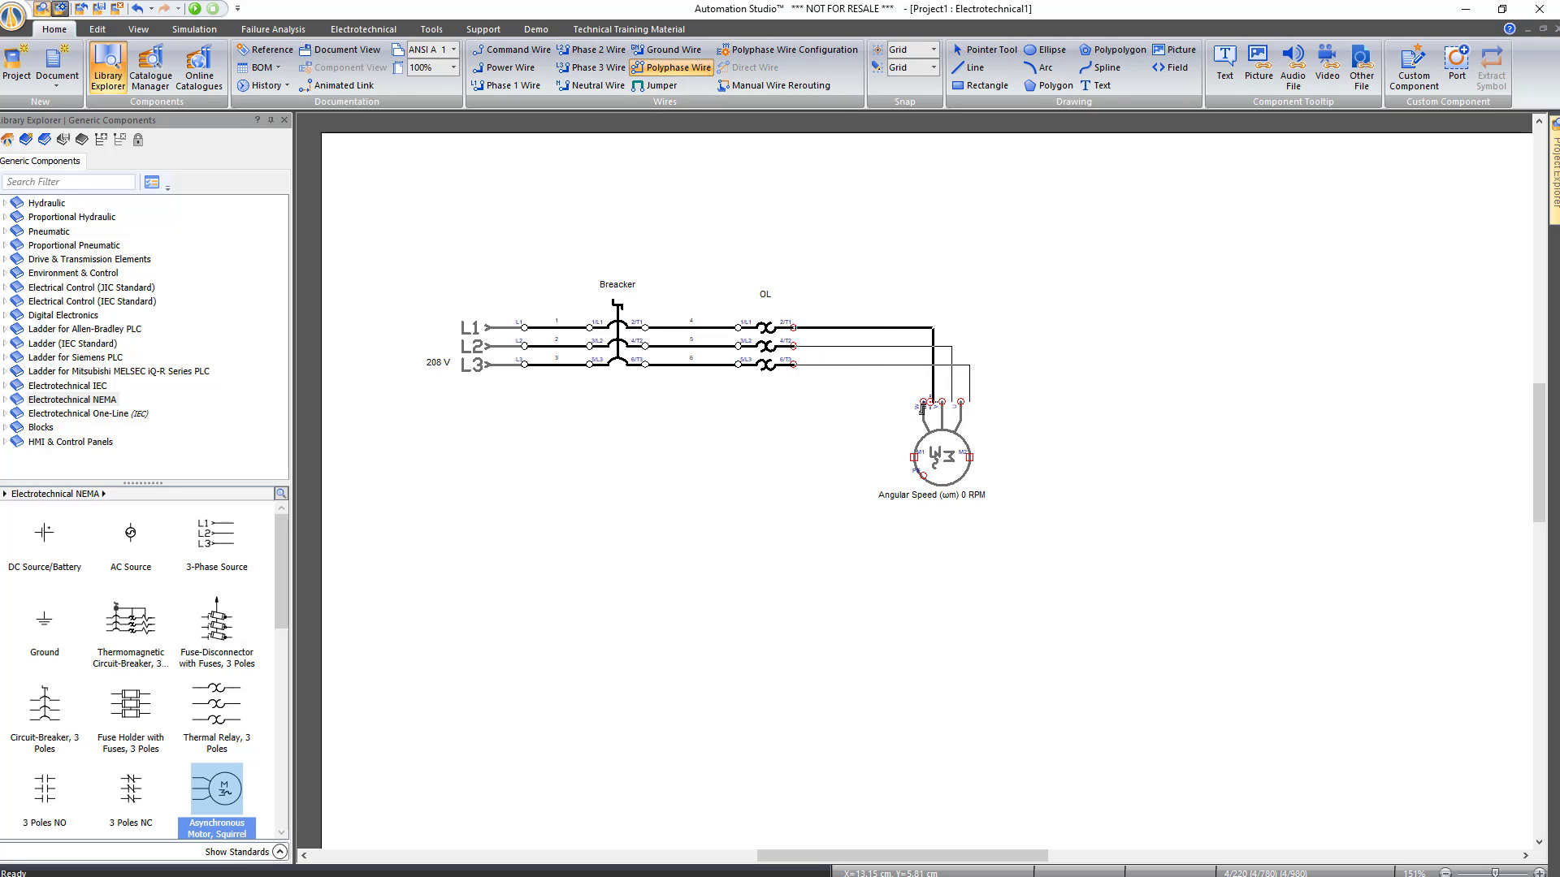
pyautogui.click(923, 403)
pyautogui.press('Escape')
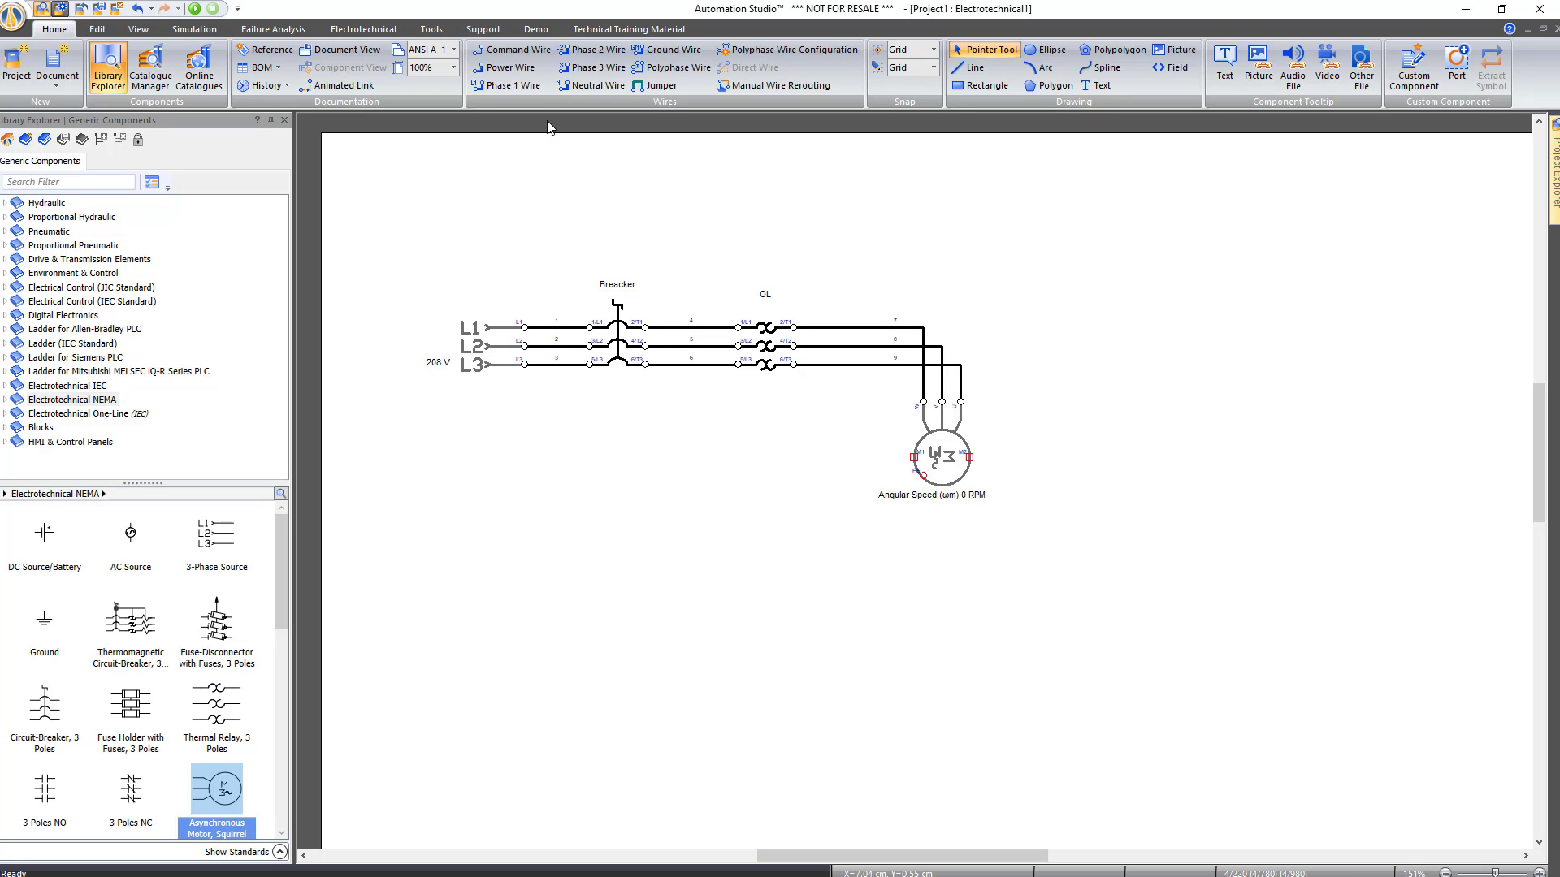
# Start the simulation and close the breaker to run the motor
pyautogui.click(194, 9)
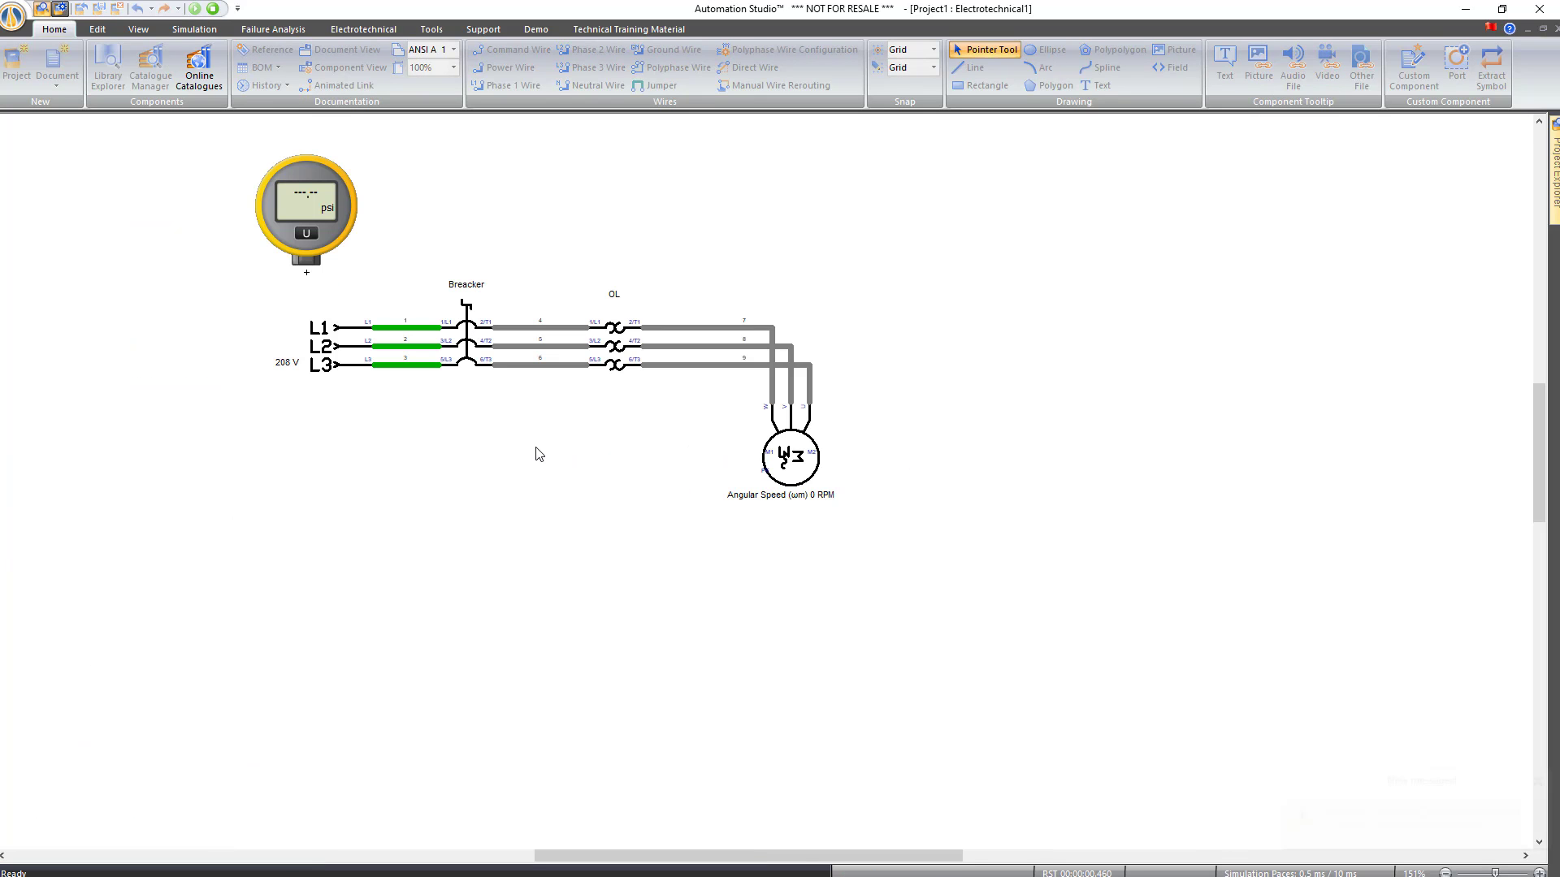
pyautogui.click(194, 29)
pyautogui.click(455, 337)
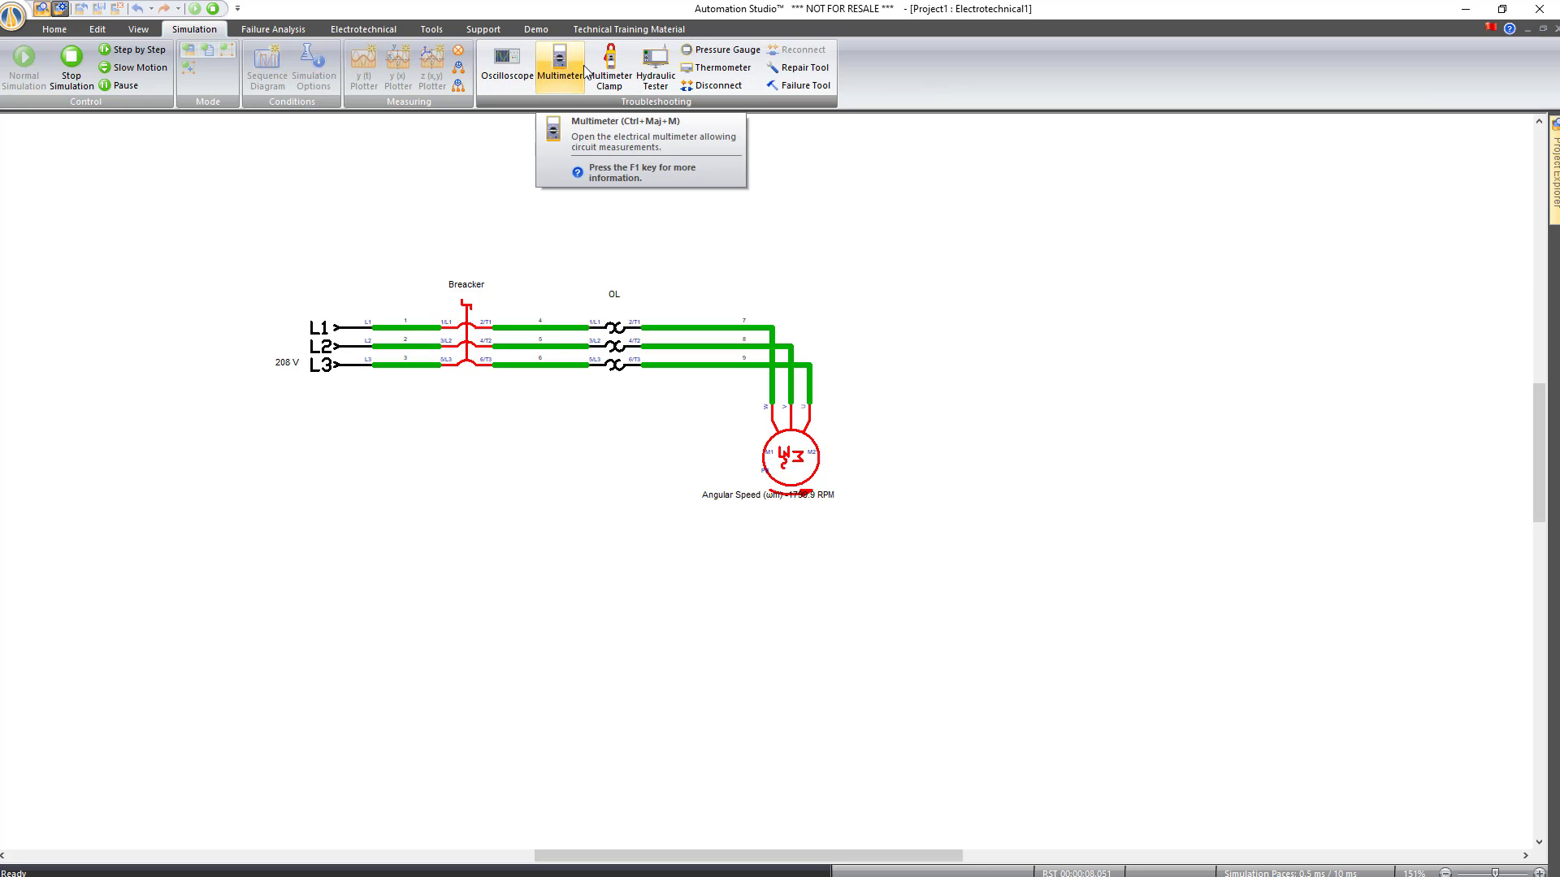
# Clamp an amp meter on the L1 wire to read 3.56 A, then stop the simulation
pyautogui.click(609, 69)
pyautogui.moveTo(1194, 589); pyautogui.dragTo(904, 255)
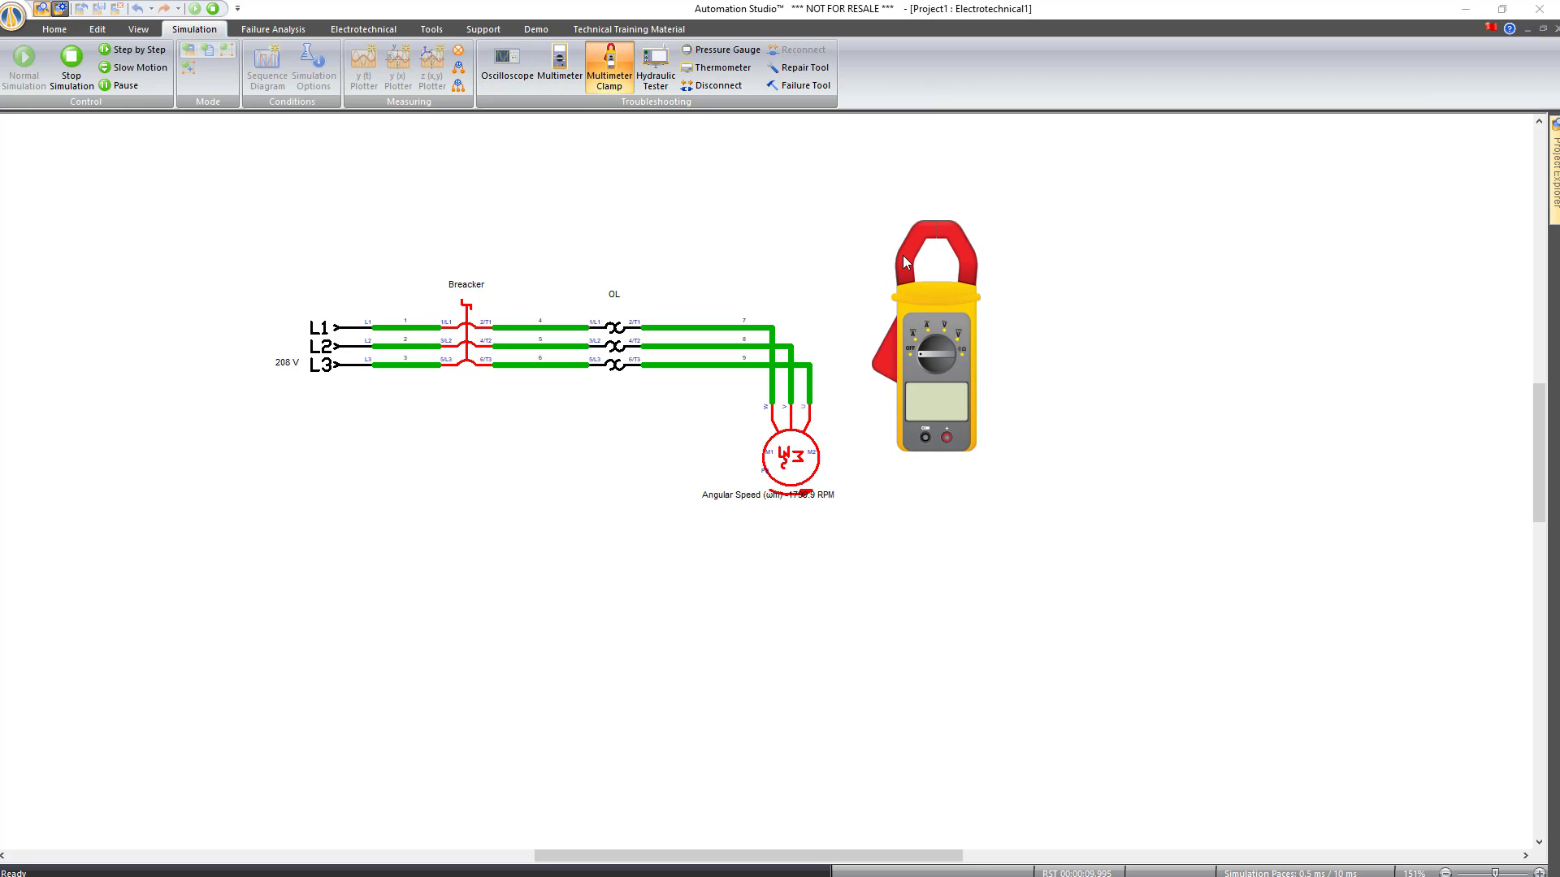
pyautogui.click(920, 329)
pyautogui.moveTo(778, 406); pyautogui.dragTo(748, 388)
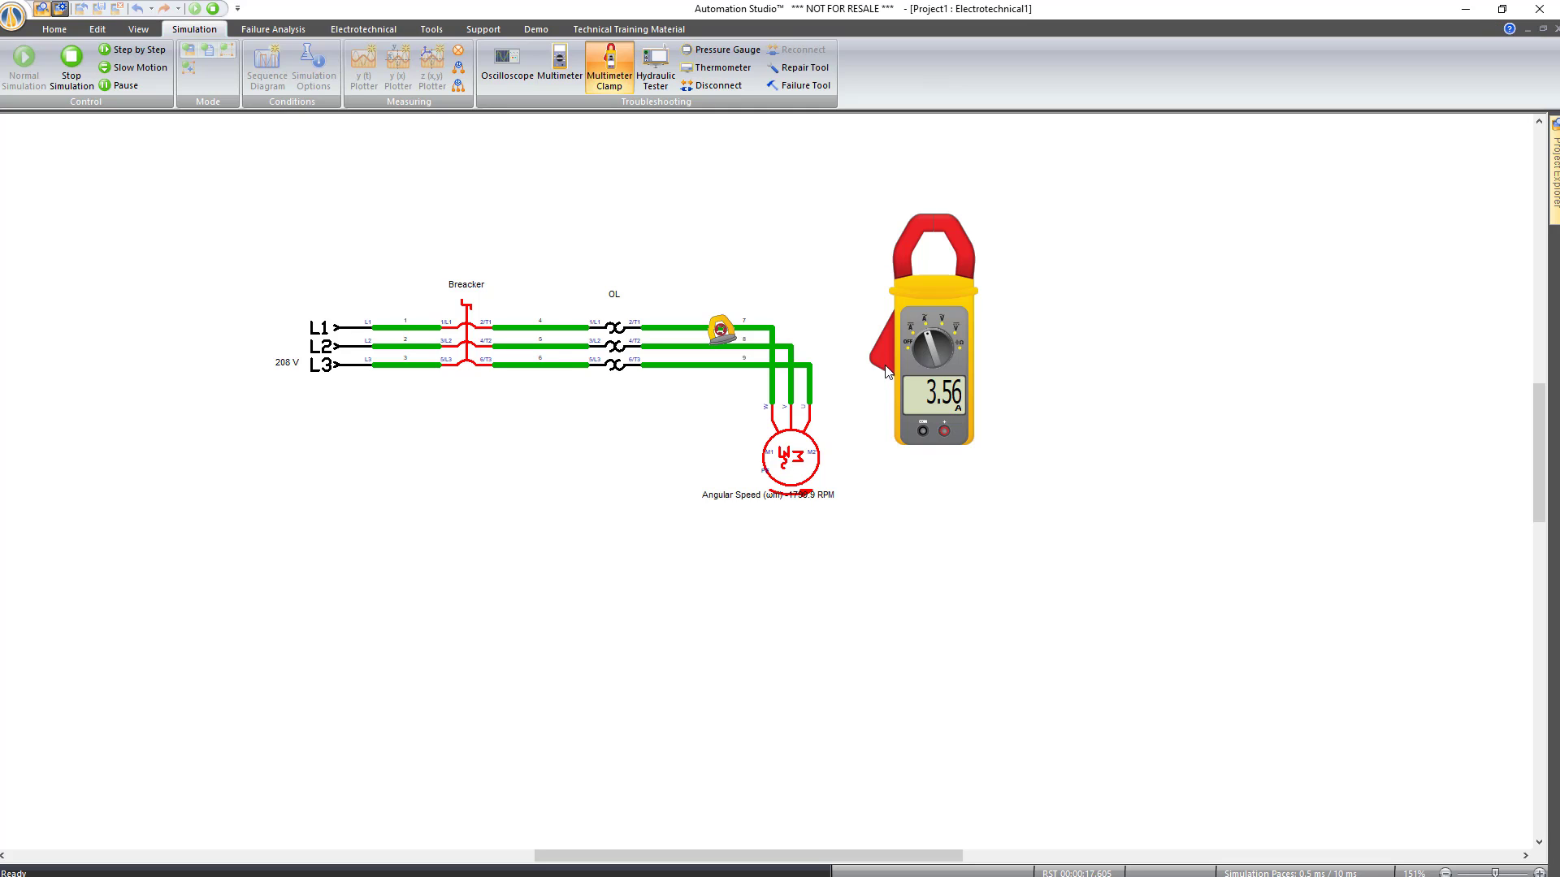
pyautogui.click(213, 10)
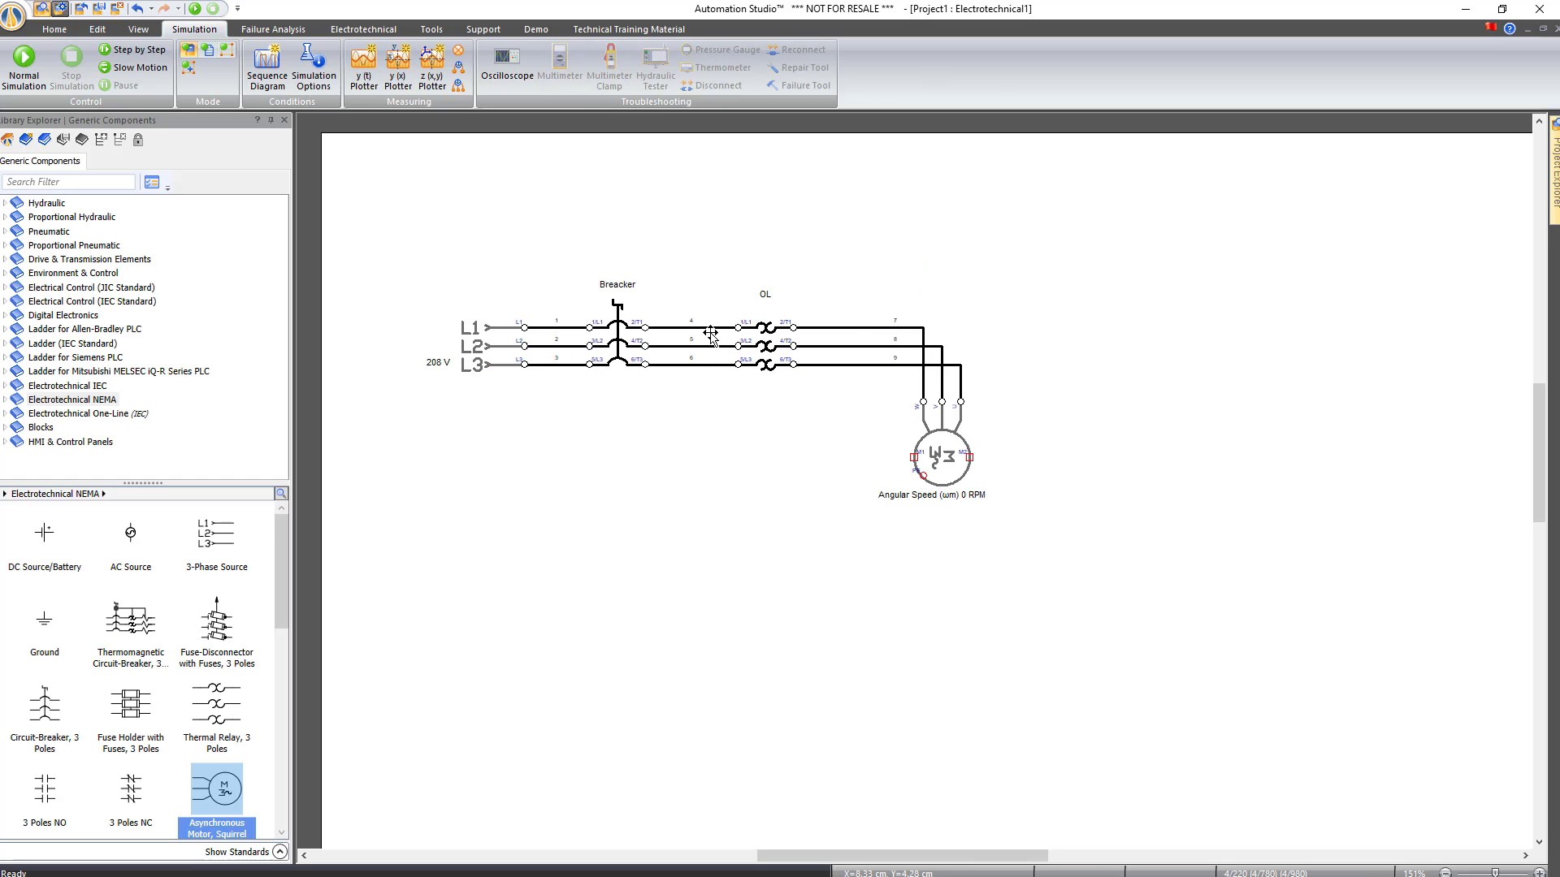
# Set the OL relay's Minimum Thermal Current Setting to 5 in its technical data
pyautogui.click(766, 341)
pyautogui.doubleClick(766, 335)
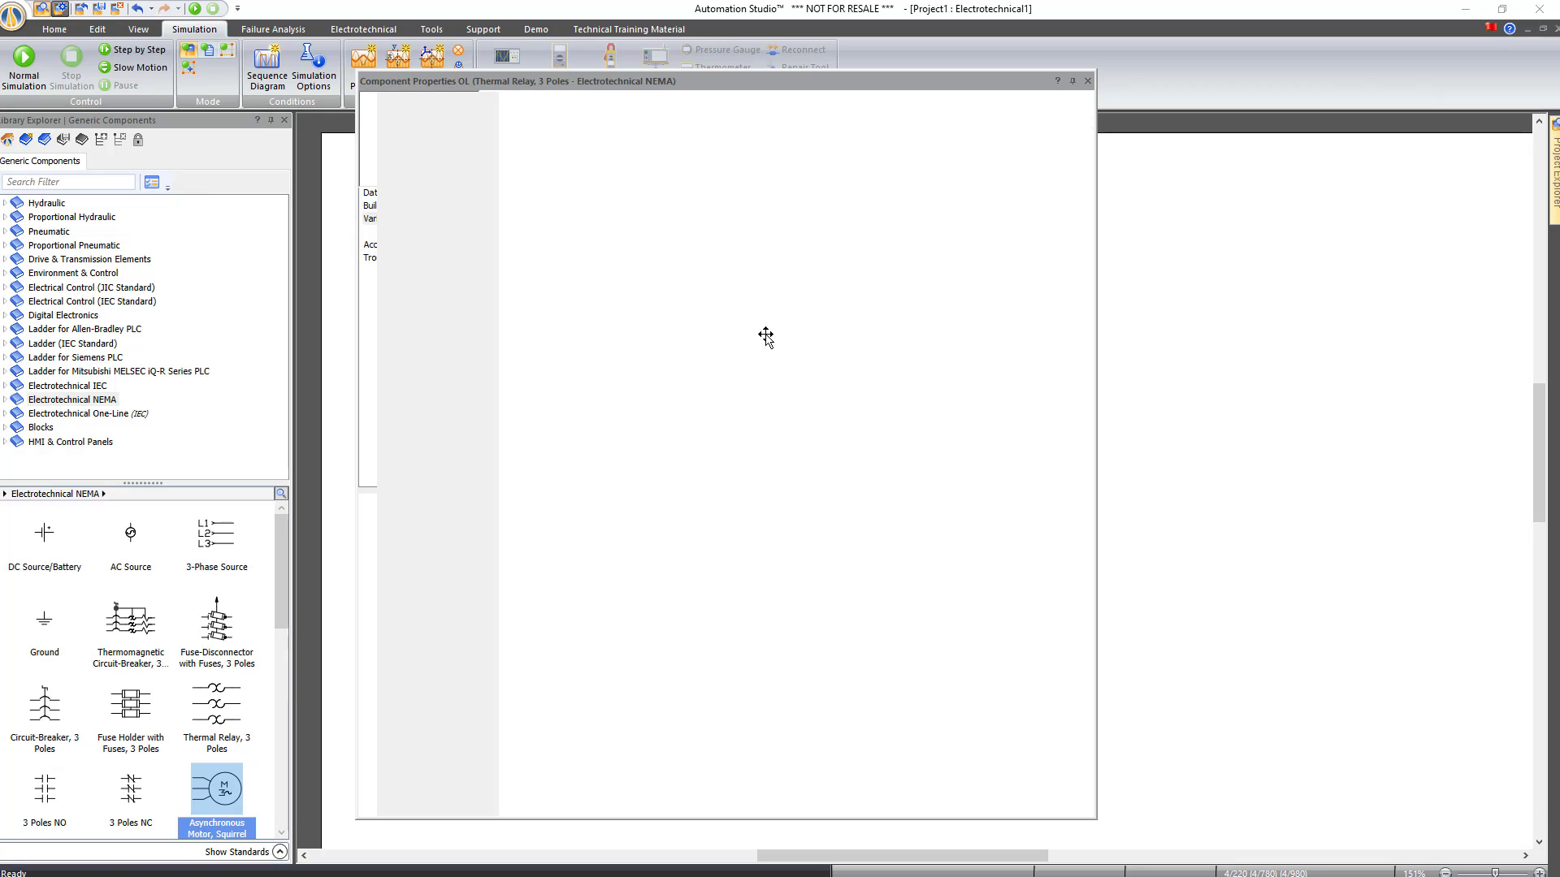
pyautogui.click(394, 211)
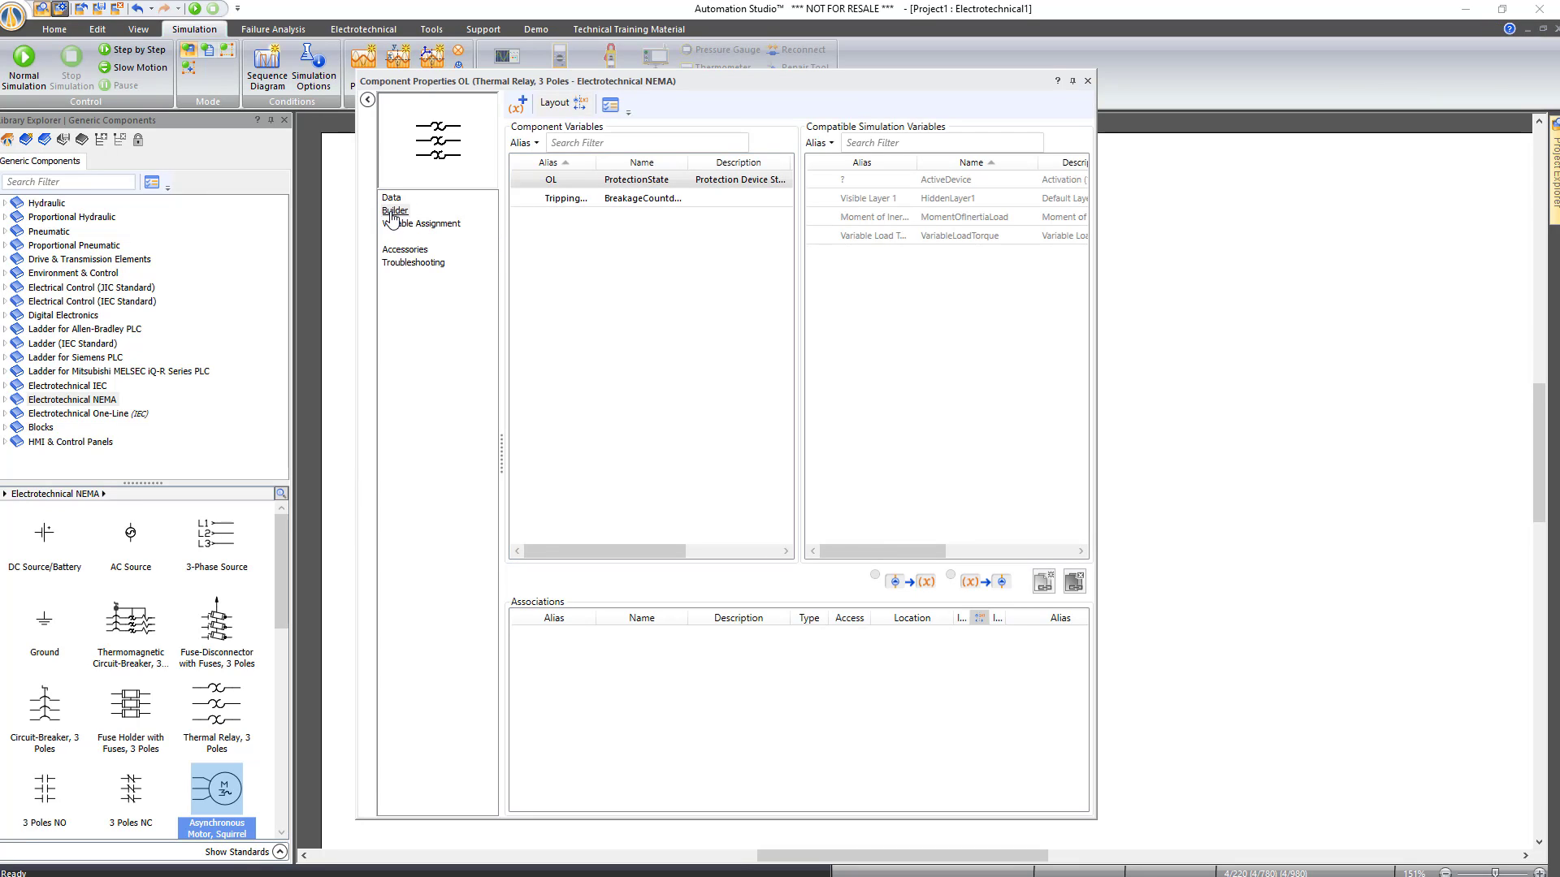
pyautogui.click(393, 211)
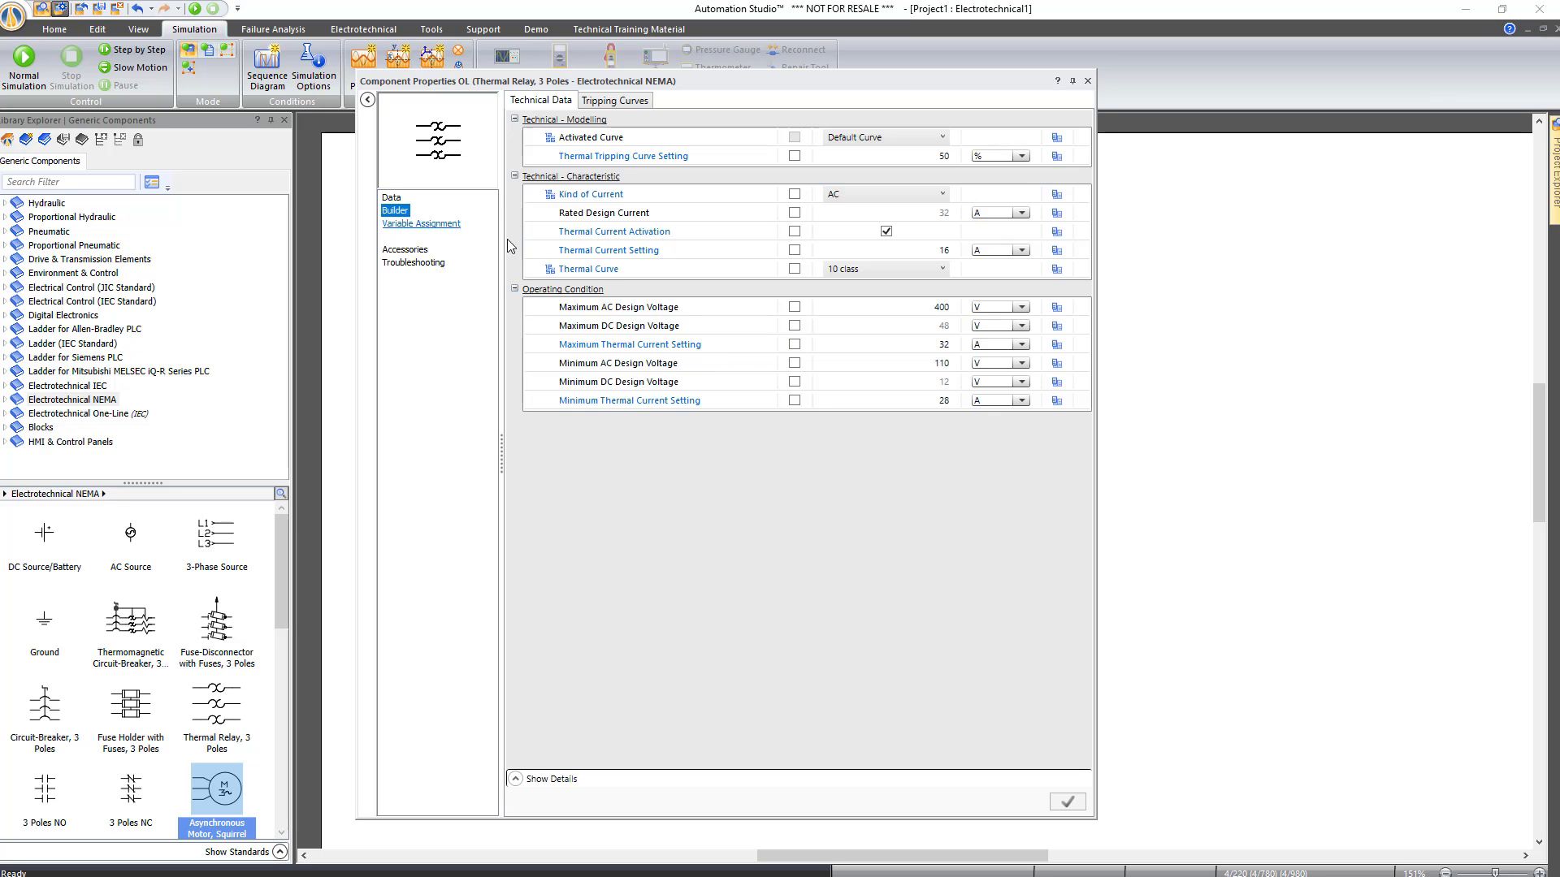
pyautogui.click(917, 252)
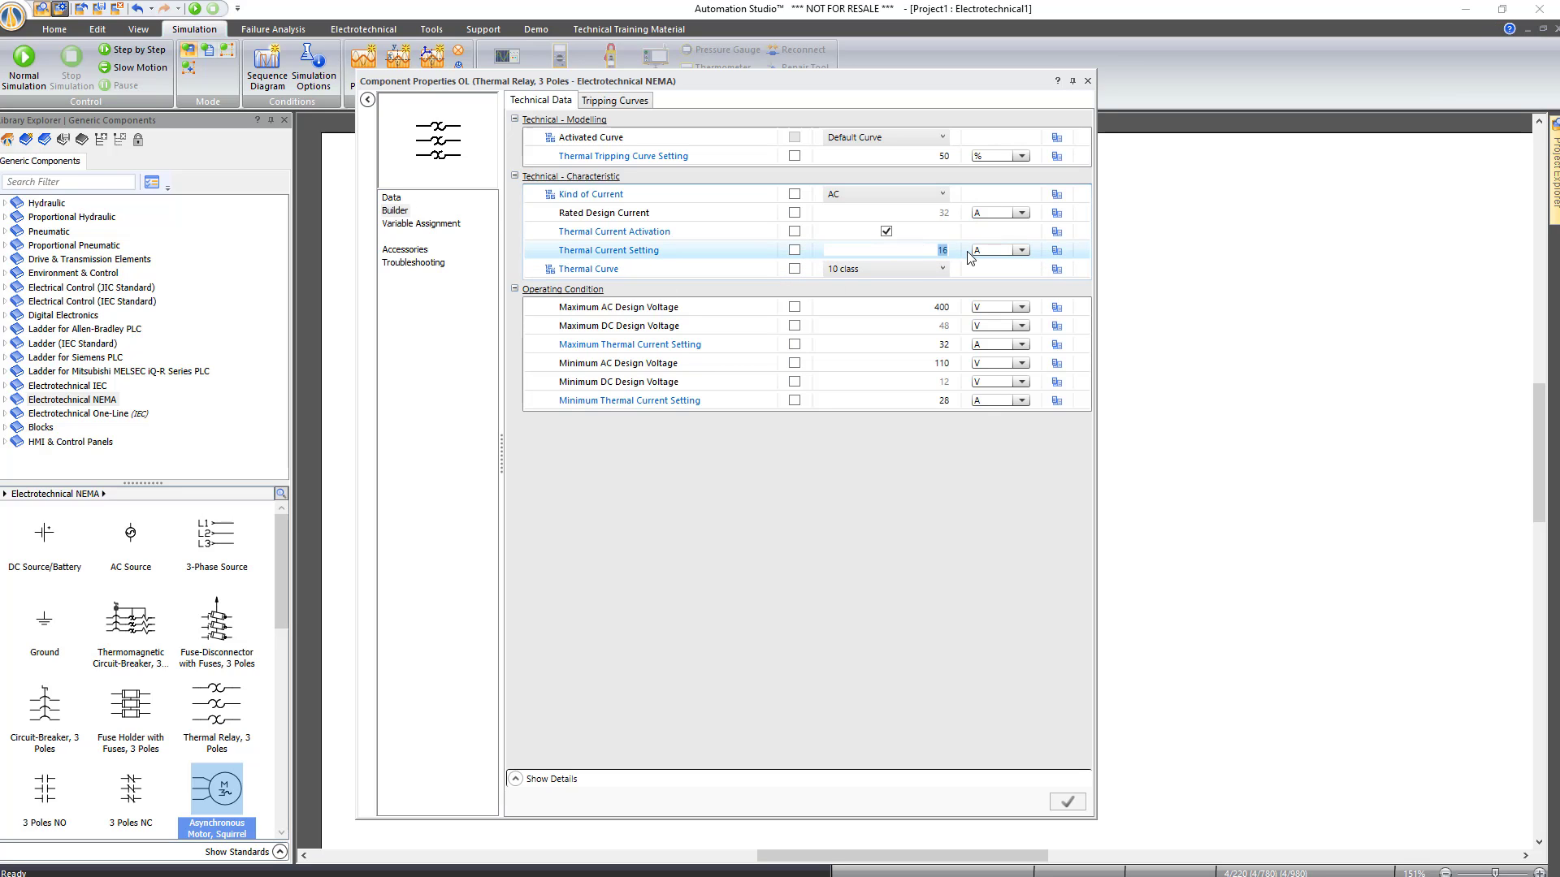
pyautogui.press('Tab')
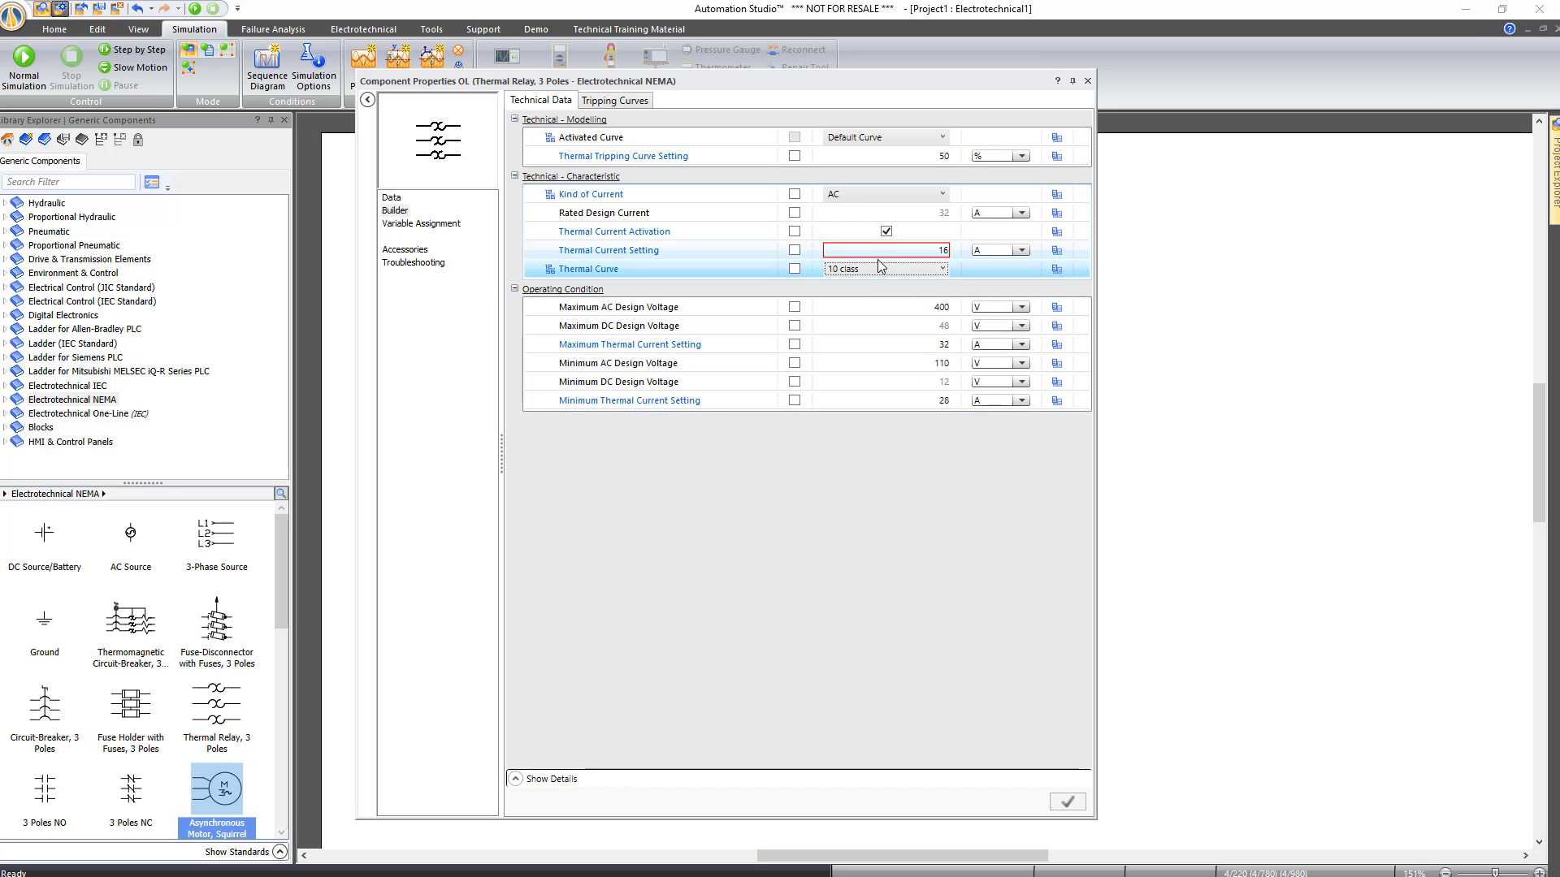
pyautogui.moveTo(929, 257)
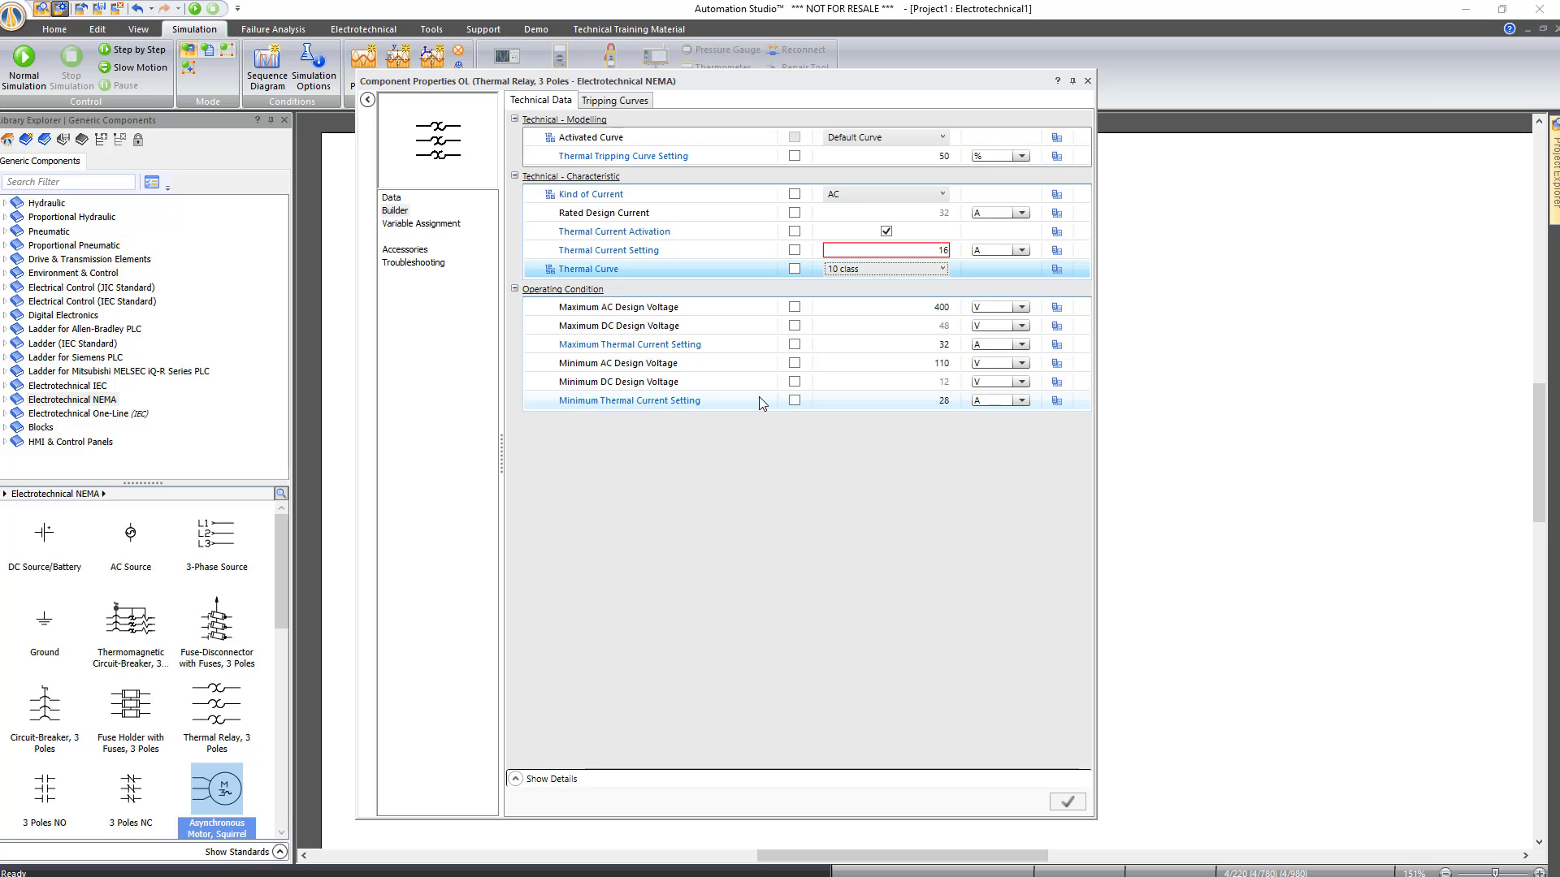
pyautogui.click(928, 401)
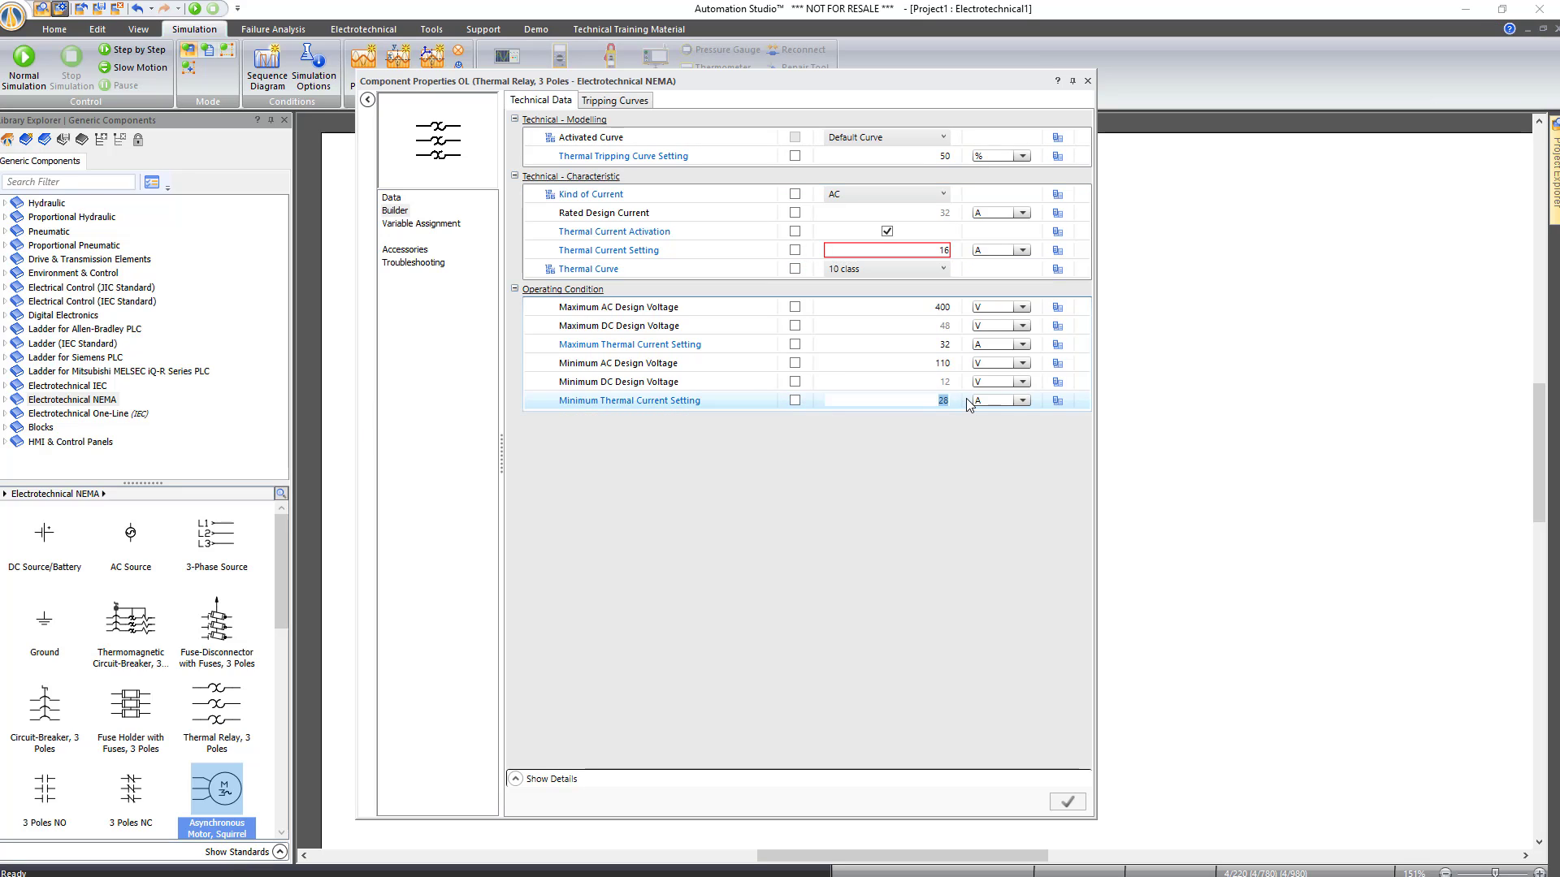
pyautogui.write('5')
pyautogui.press('Return')
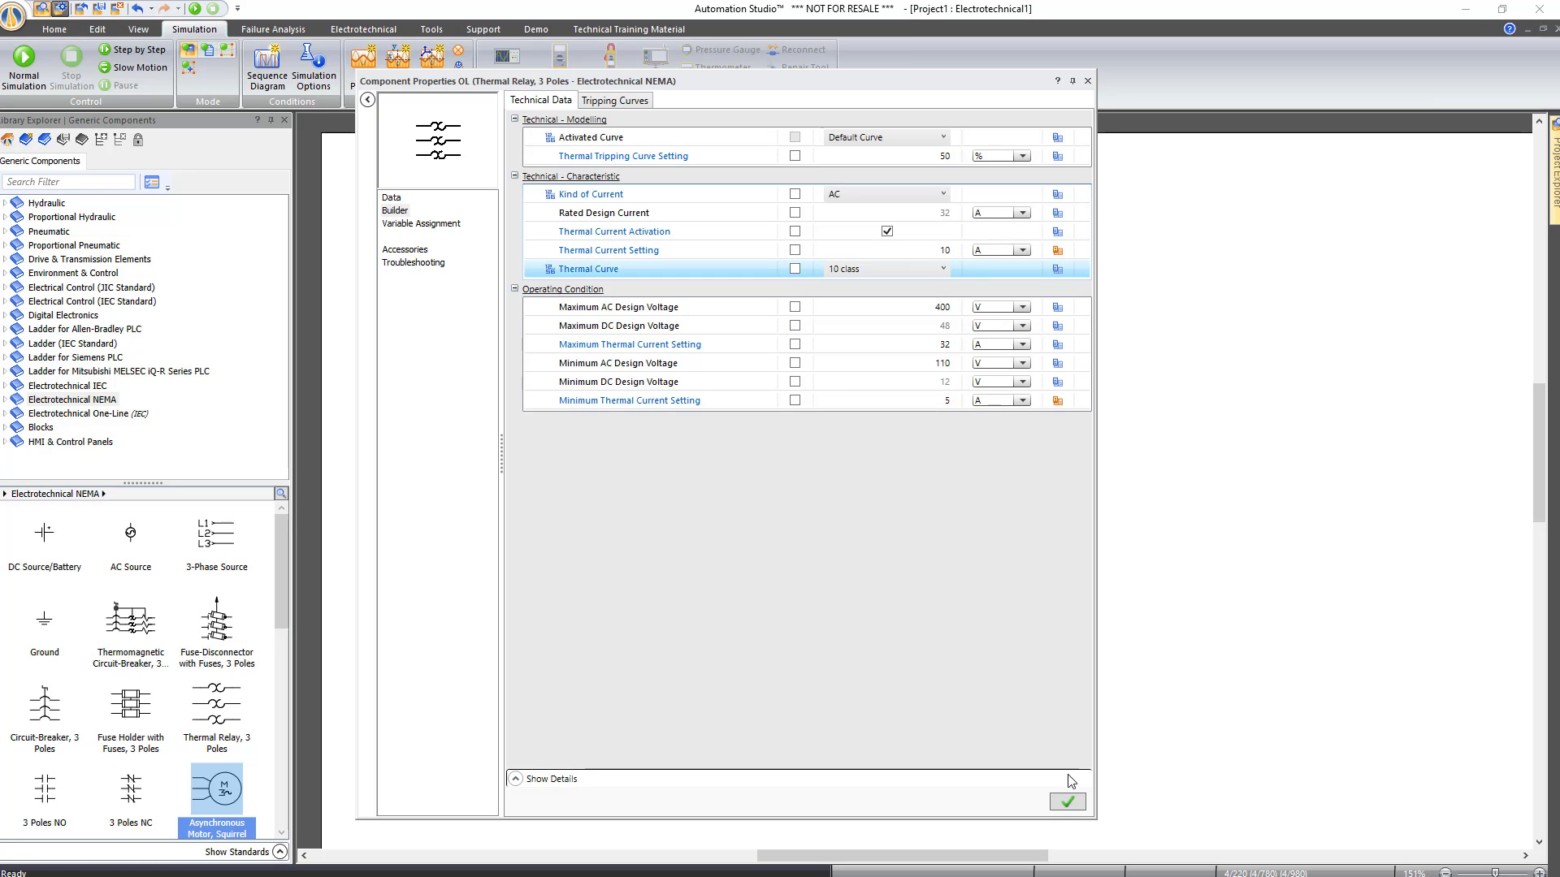
pyautogui.click(1069, 803)
pyautogui.click(1088, 81)
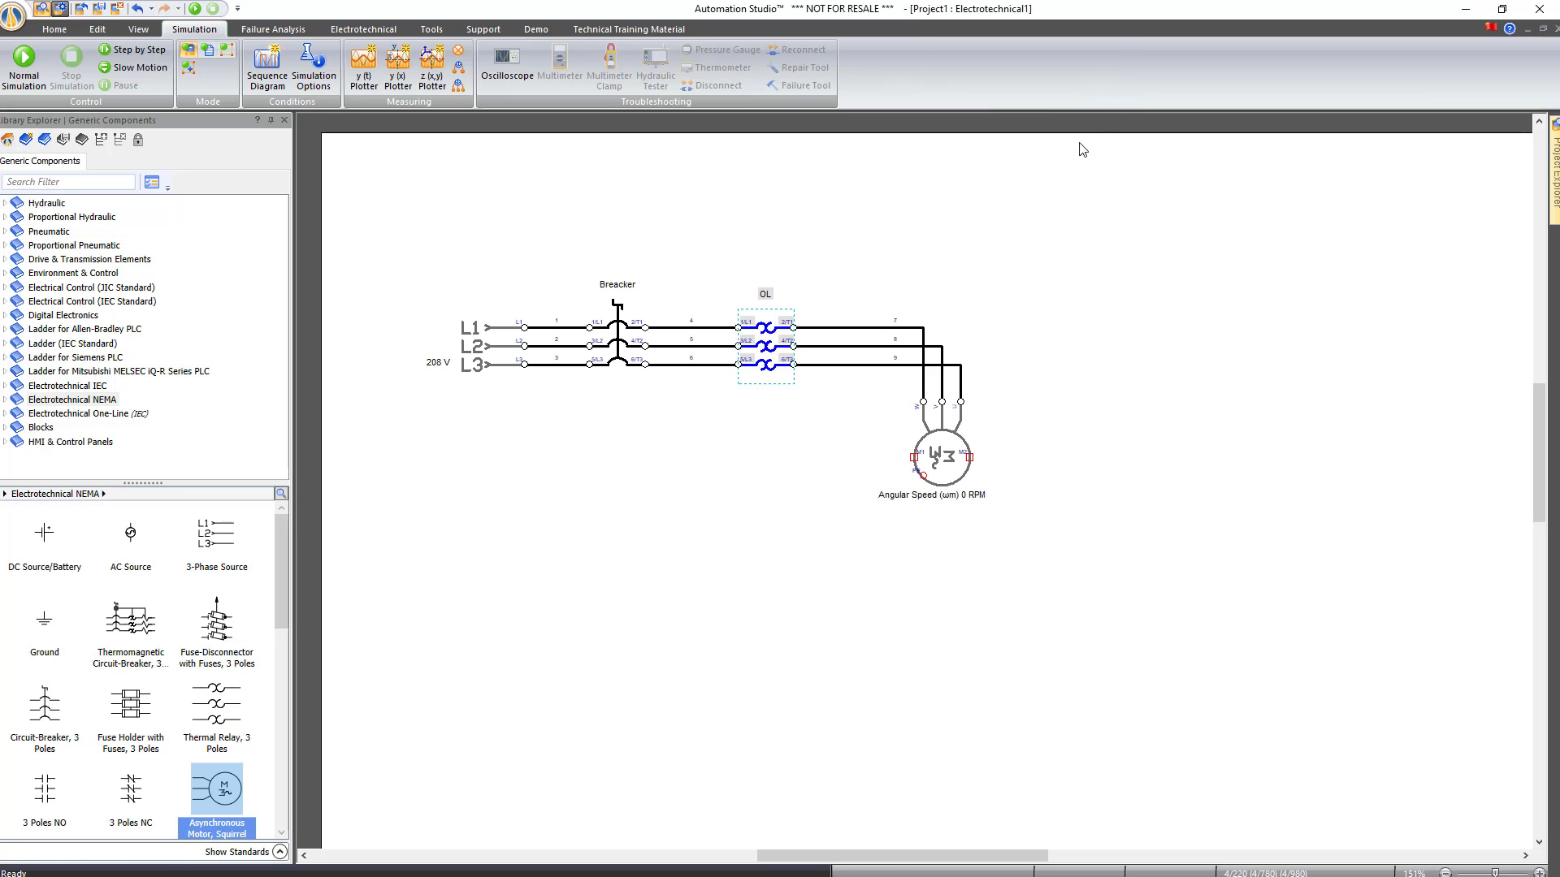
# Enable the OL relay's Tripping Countdown display and move its label below the relay
pyautogui.doubleClick(765, 331)
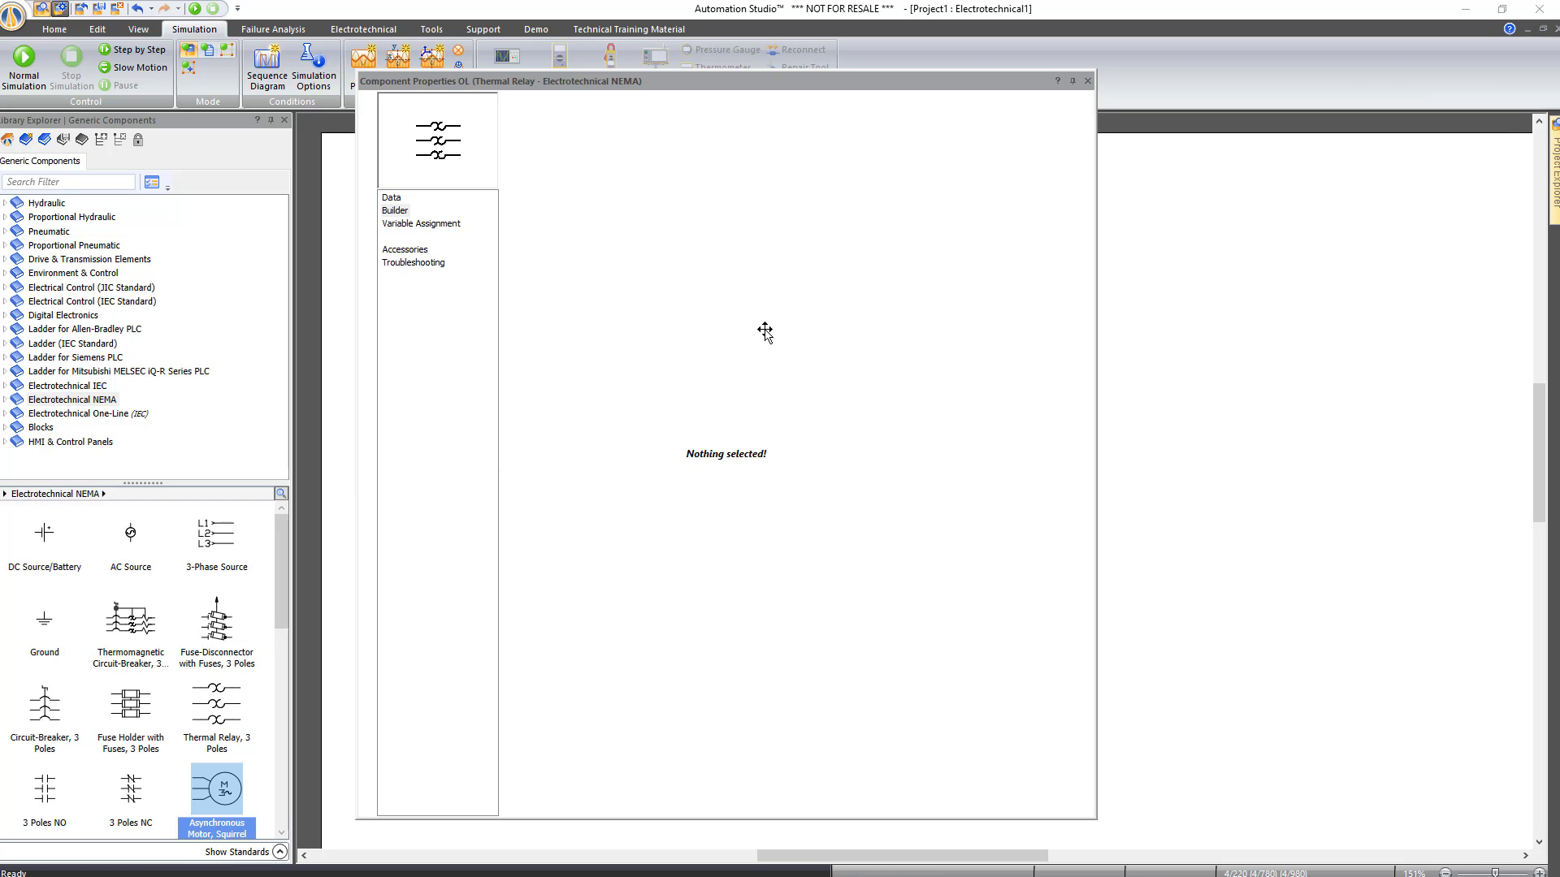
pyautogui.click(390, 199)
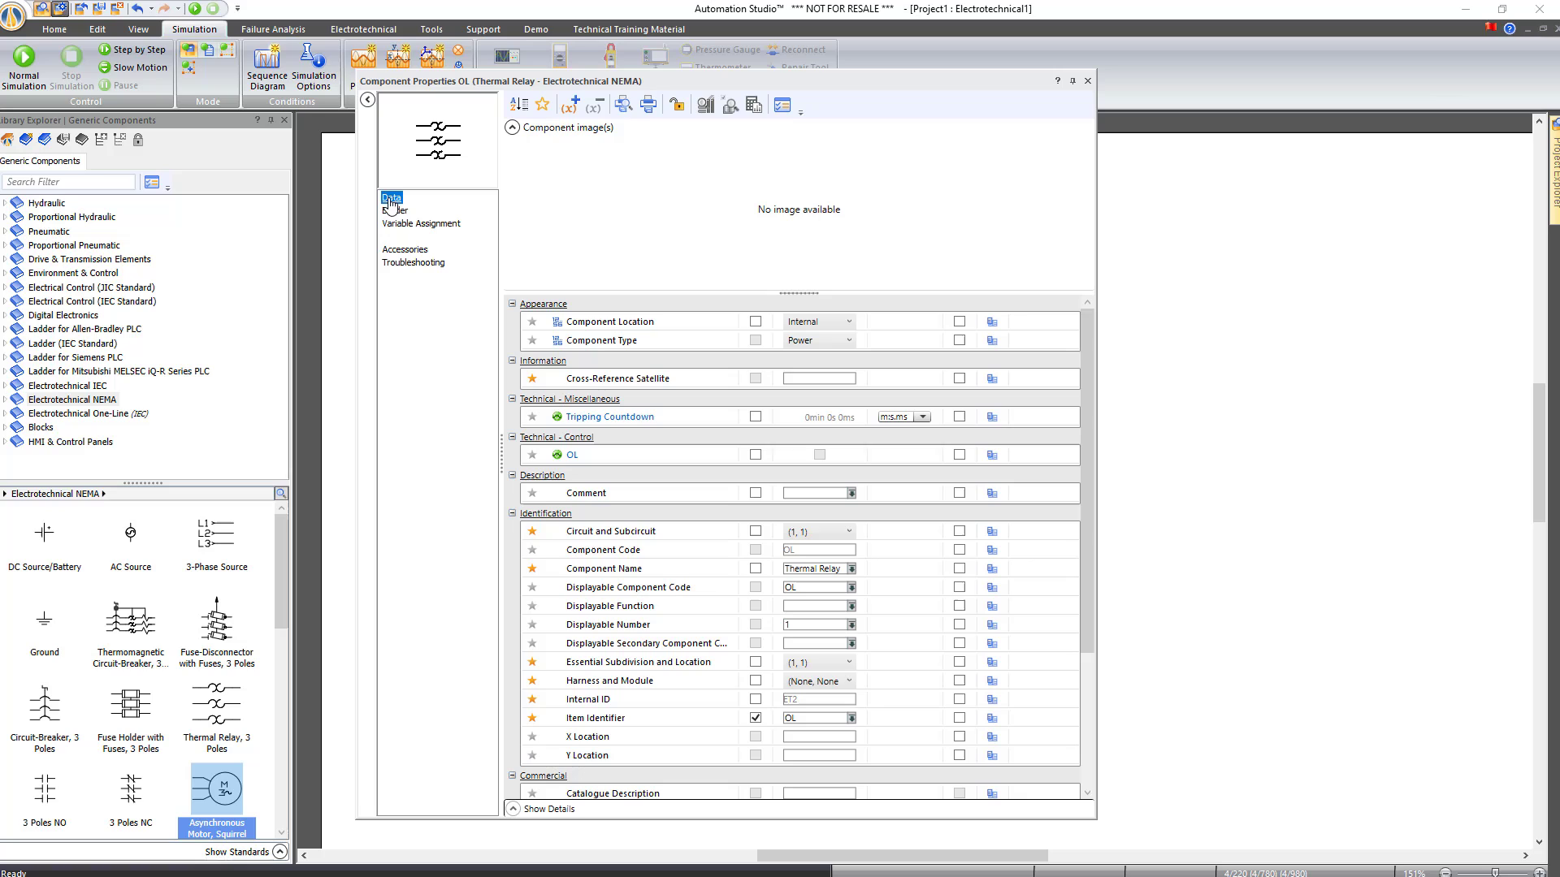
pyautogui.click(755, 417)
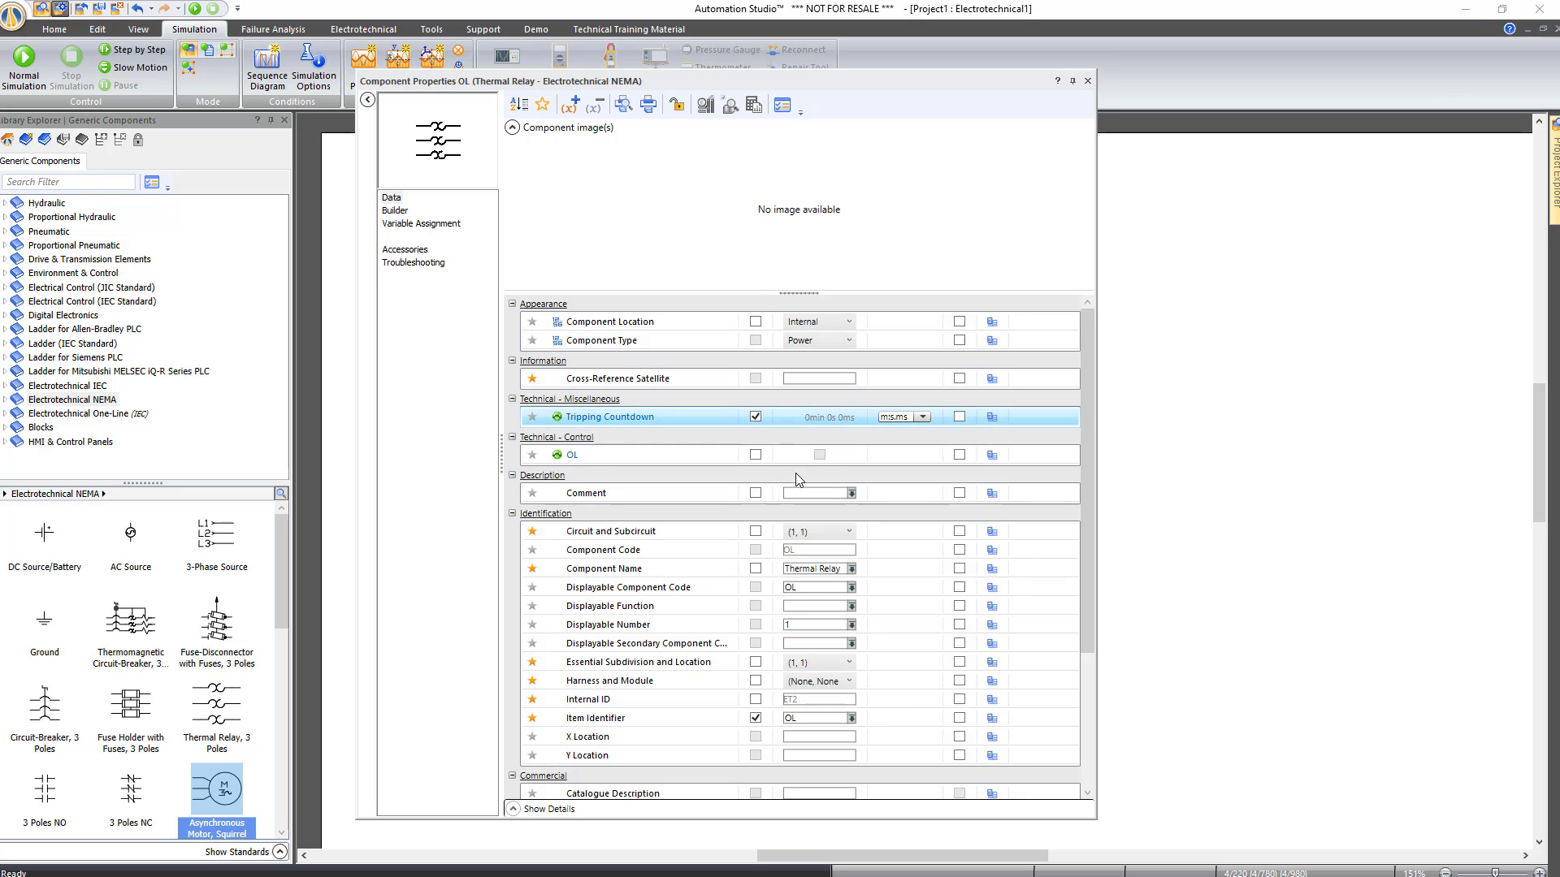
pyautogui.click(1087, 81)
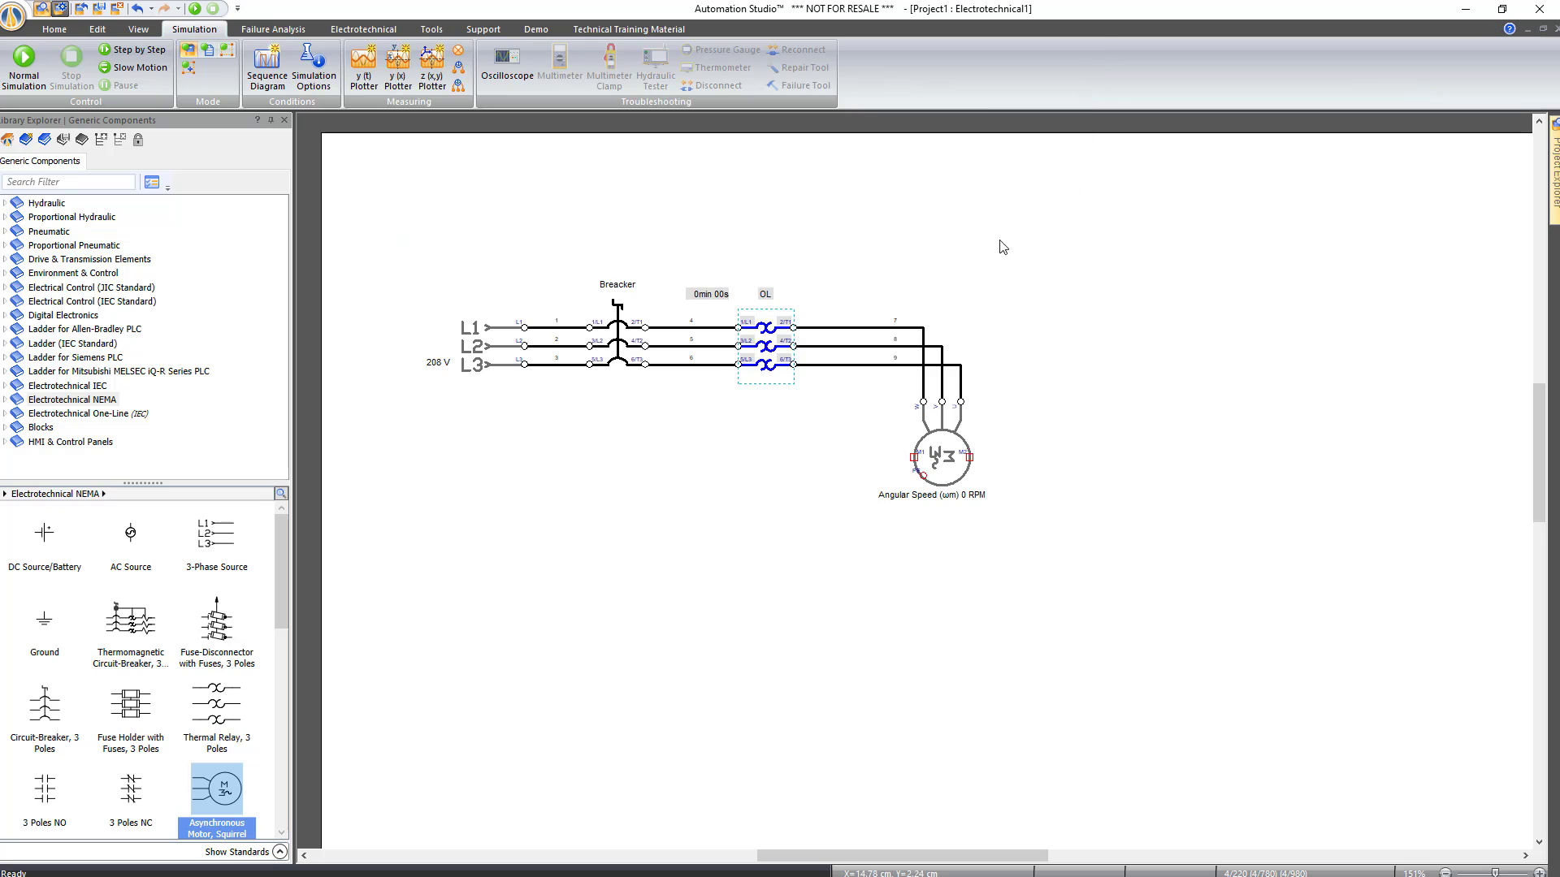
pyautogui.moveTo(712, 296); pyautogui.dragTo(771, 382)
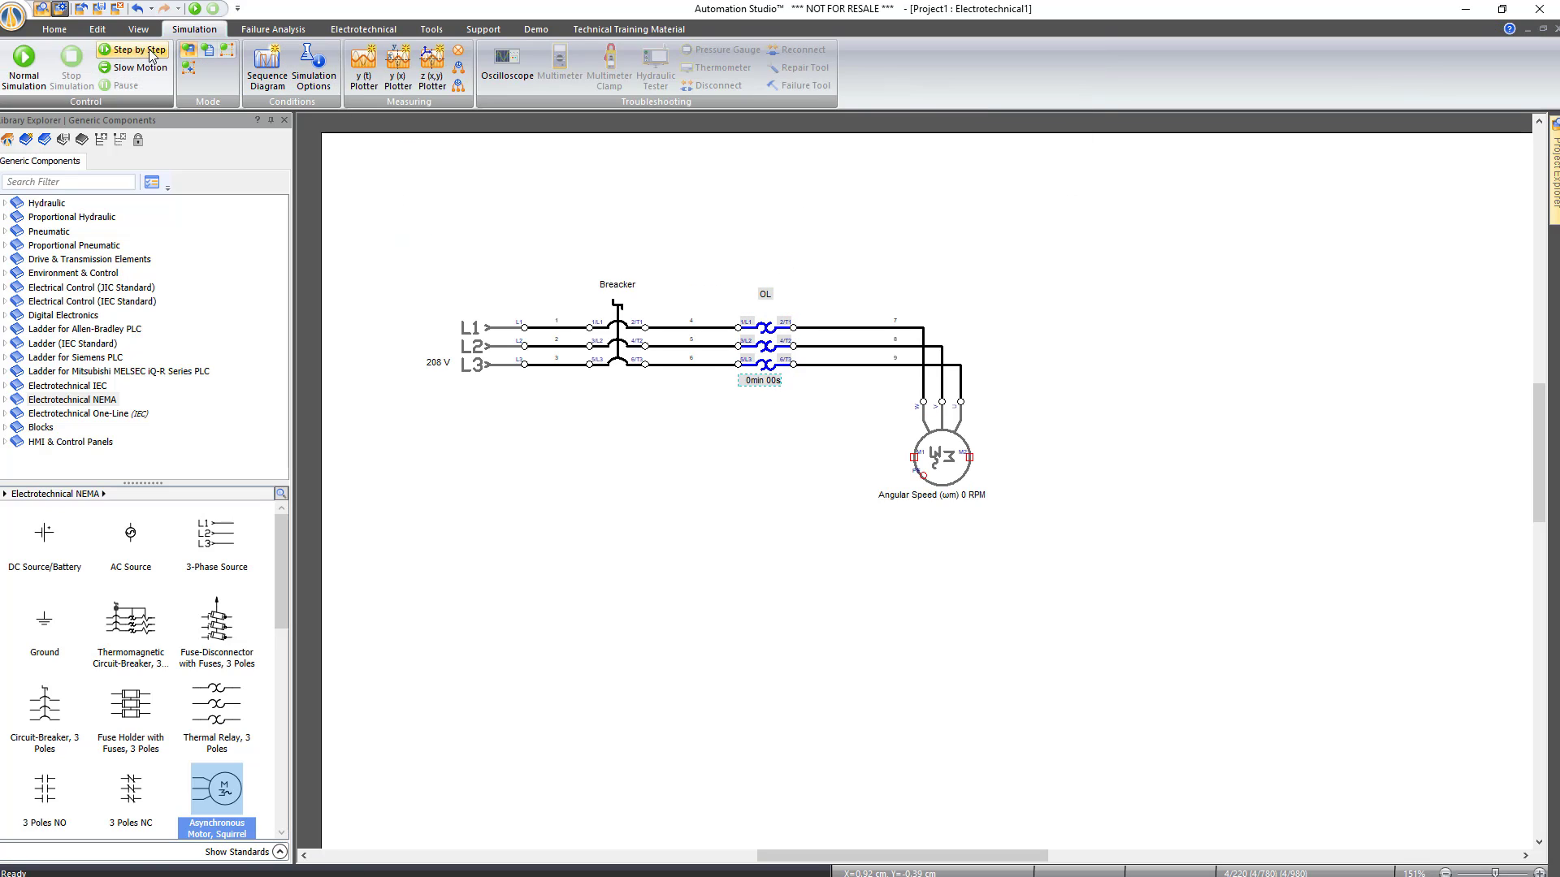
# Enlarge the countdown label's font twice and colour it light blue
pyautogui.click(104, 31)
pyautogui.click(566, 56)
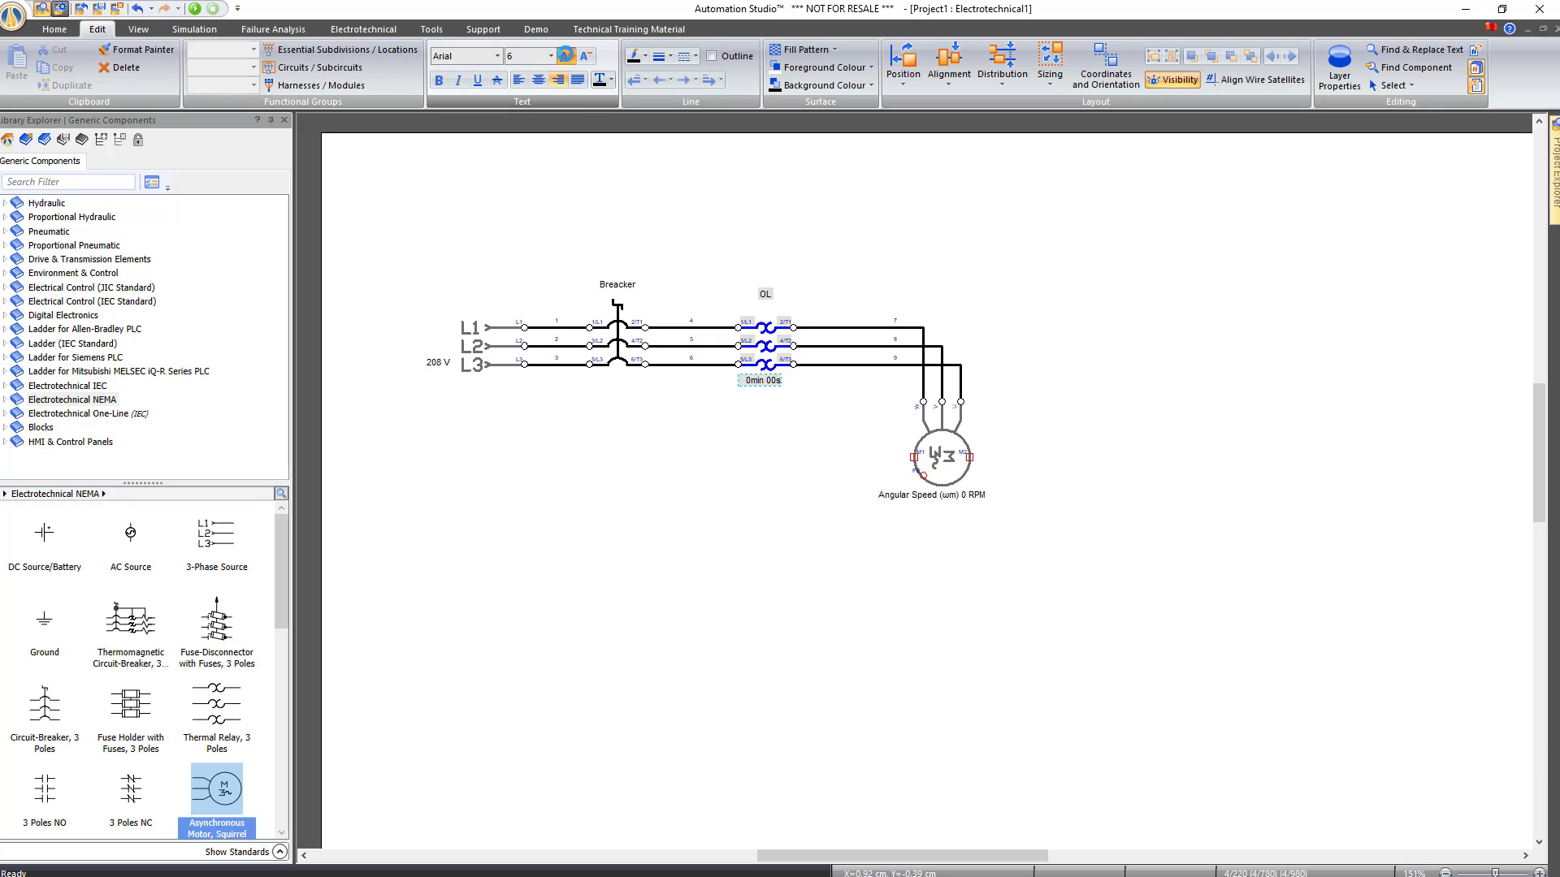
pyautogui.click(567, 56)
pyautogui.click(609, 80)
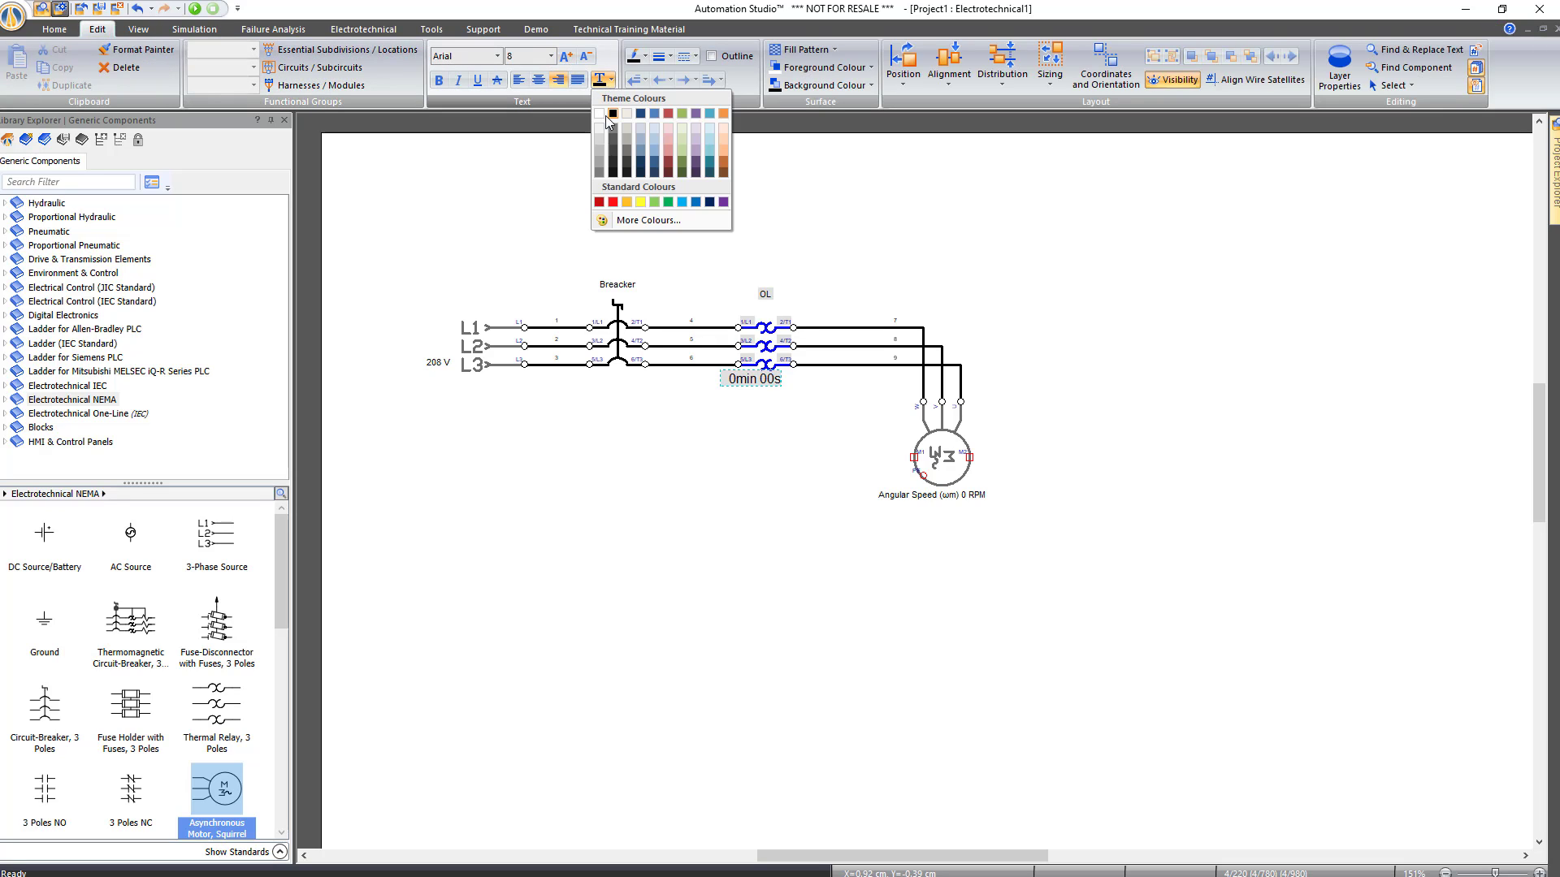
pyautogui.click(666, 201)
pyautogui.moveTo(760, 382)
pyautogui.mouseDown()
pyautogui.moveTo(787, 431)
pyautogui.moveTo(783, 396)
pyautogui.mouseUp()
pyautogui.click(718, 468)
pyautogui.scroll(2, 643, 460)
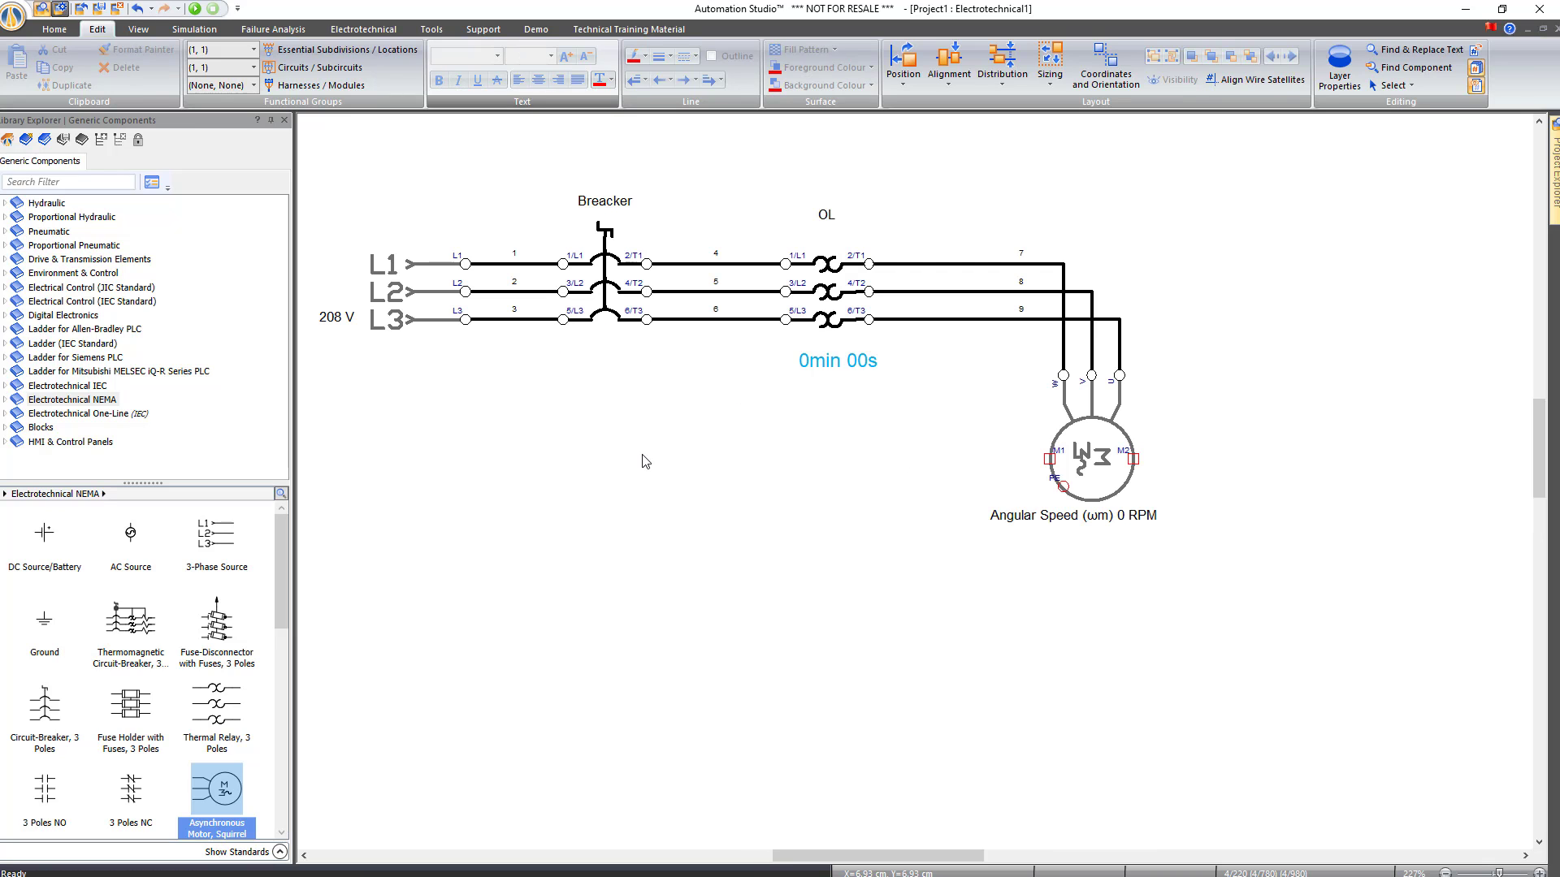
pyautogui.click(195, 8)
pyautogui.moveTo(895, 297); pyautogui.dragTo(1145, 290)
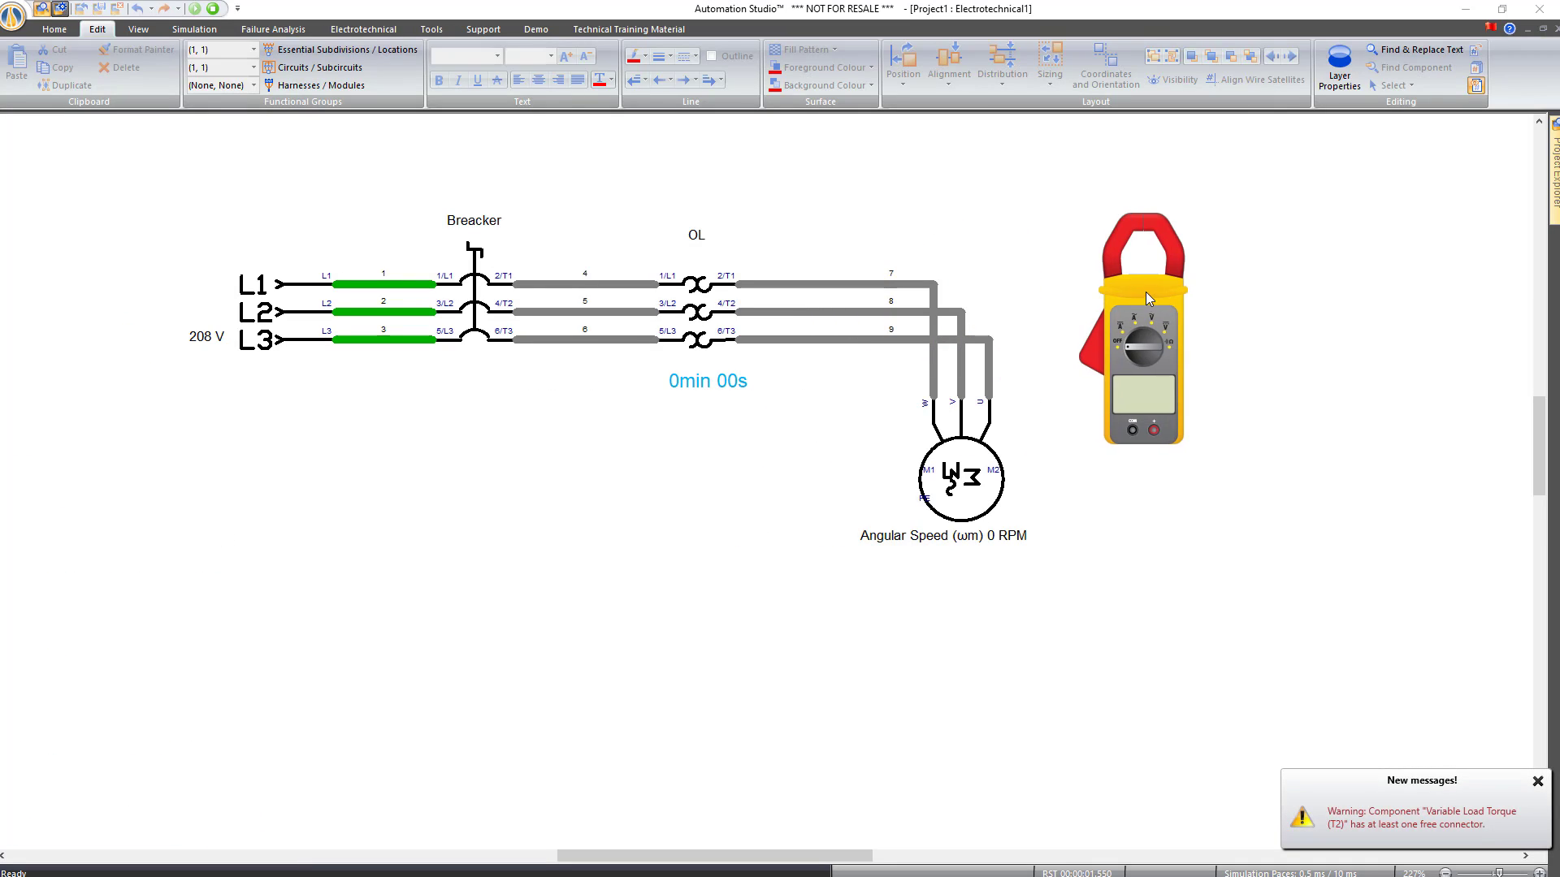
pyautogui.click(476, 280)
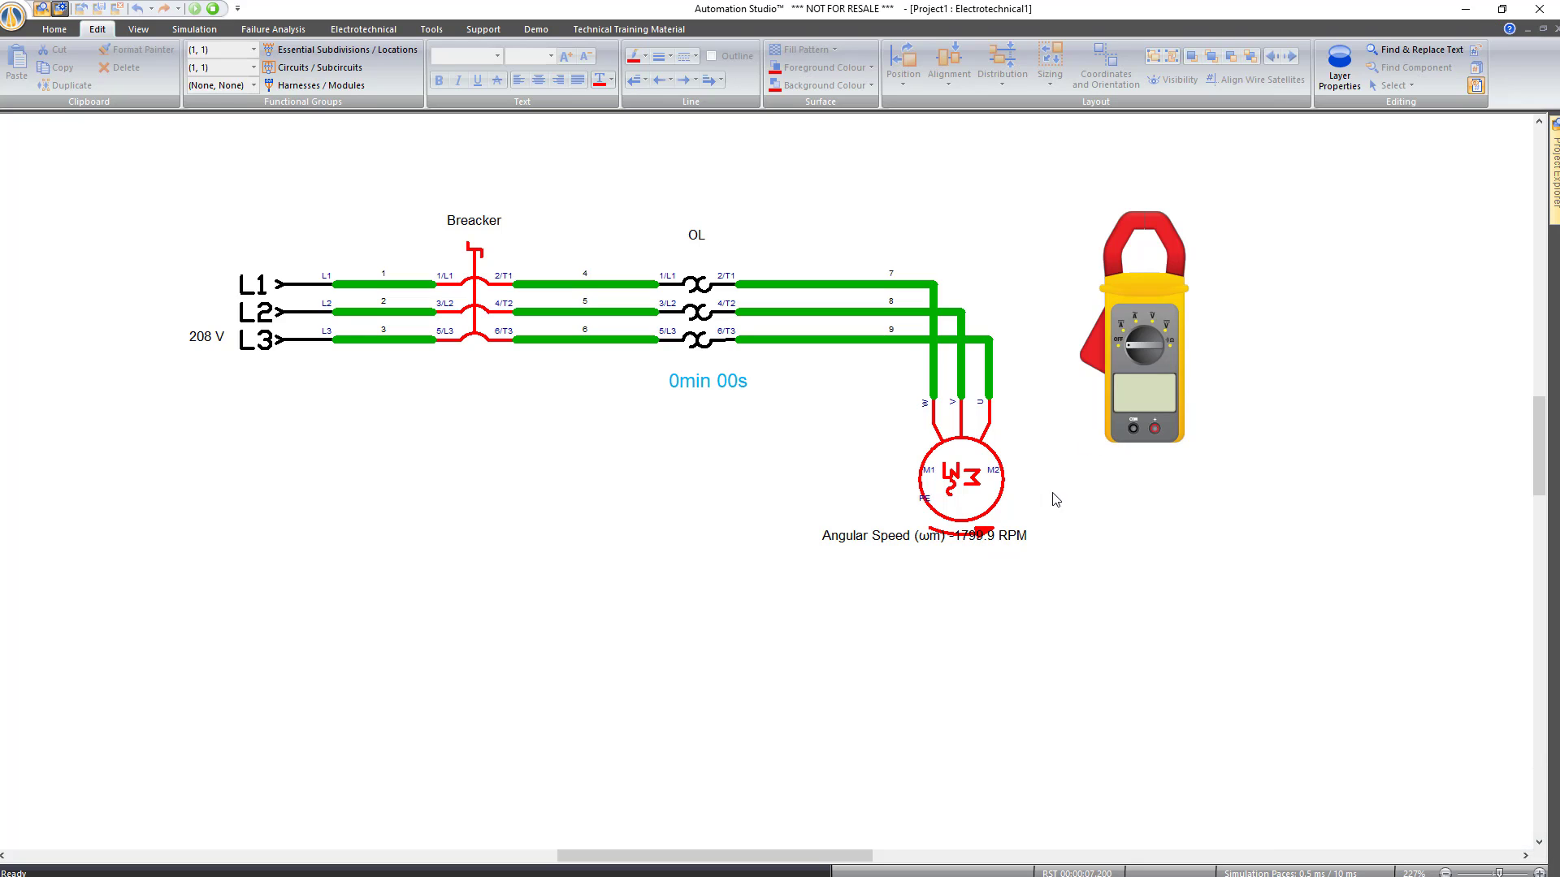
pyautogui.click(1136, 333)
pyautogui.moveTo(1105, 340); pyautogui.dragTo(871, 339)
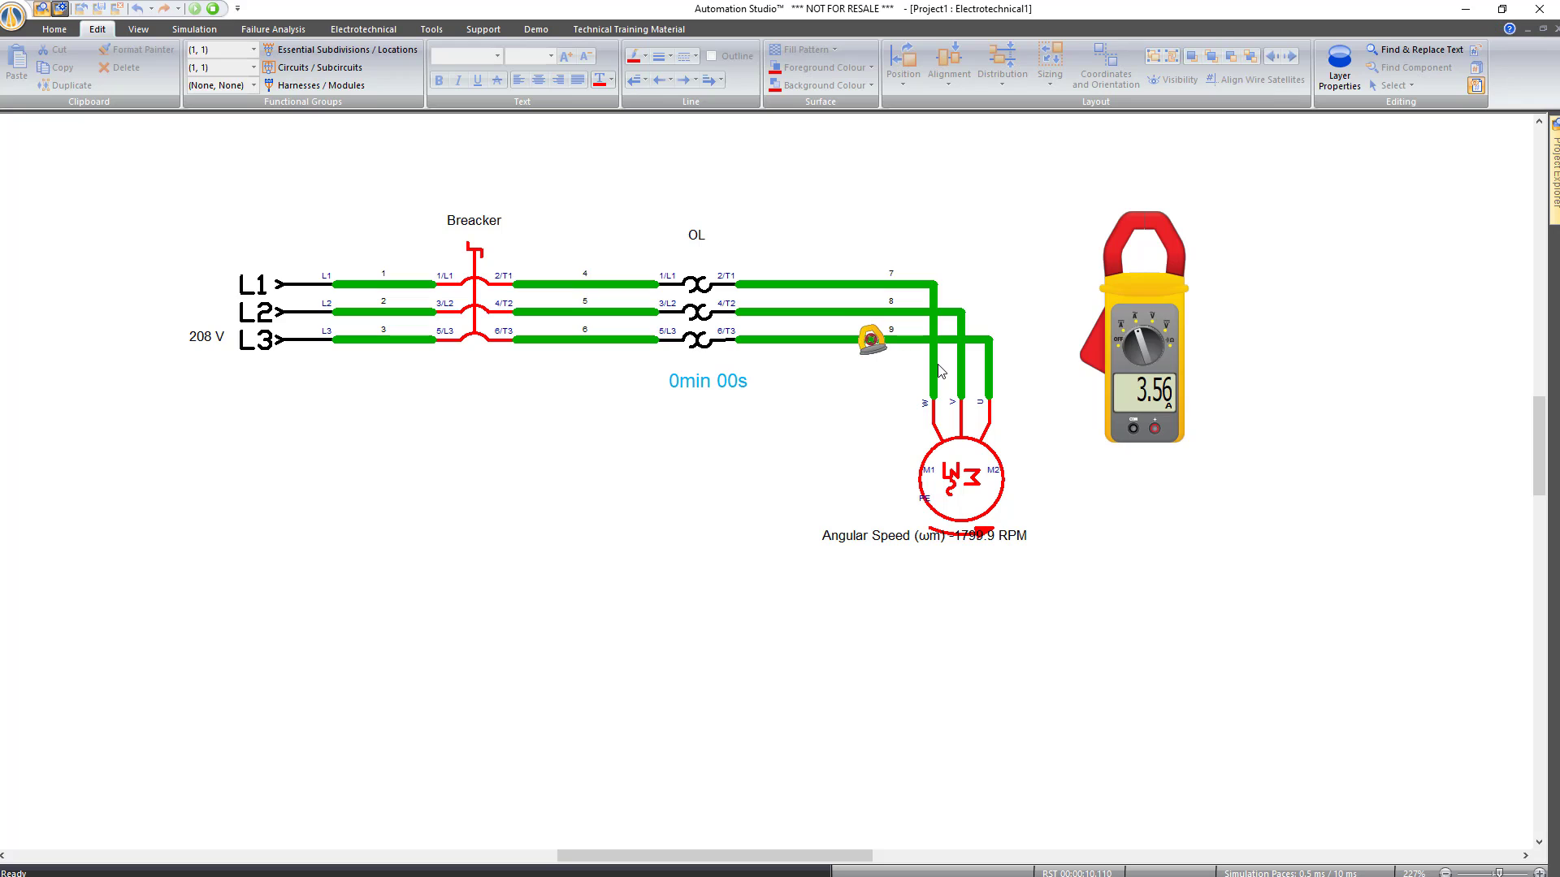
pyautogui.click(959, 483)
pyautogui.moveTo(1022, 488); pyautogui.dragTo(943, 628)
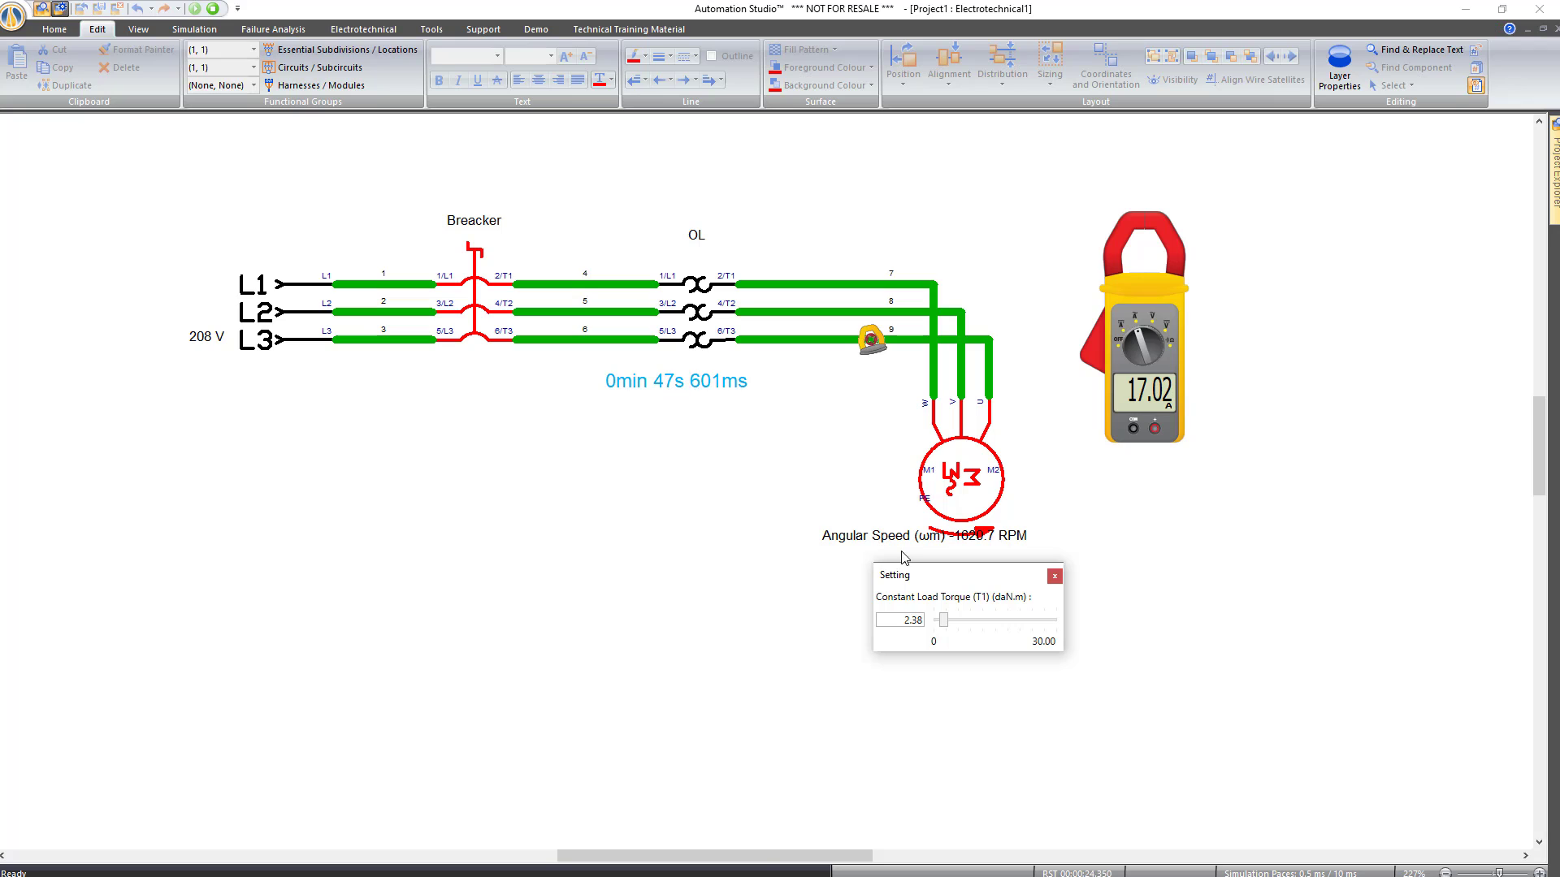
pyautogui.hotkey('shift', 'F5')
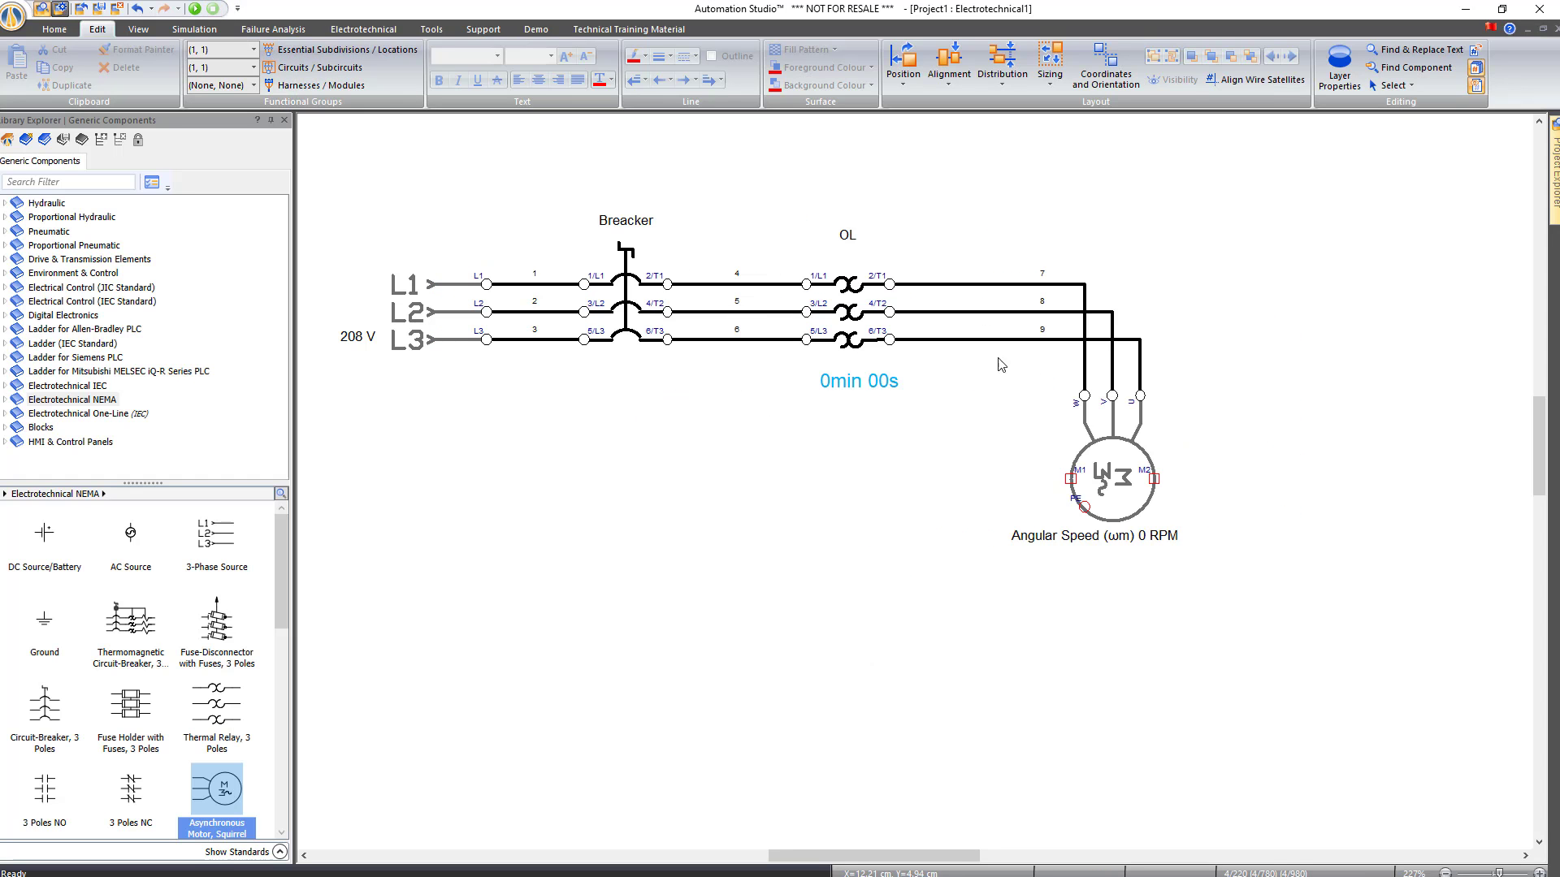
# Open the motor's properties to its Troubleshooting failure modes
pyautogui.doubleClick(1113, 464)
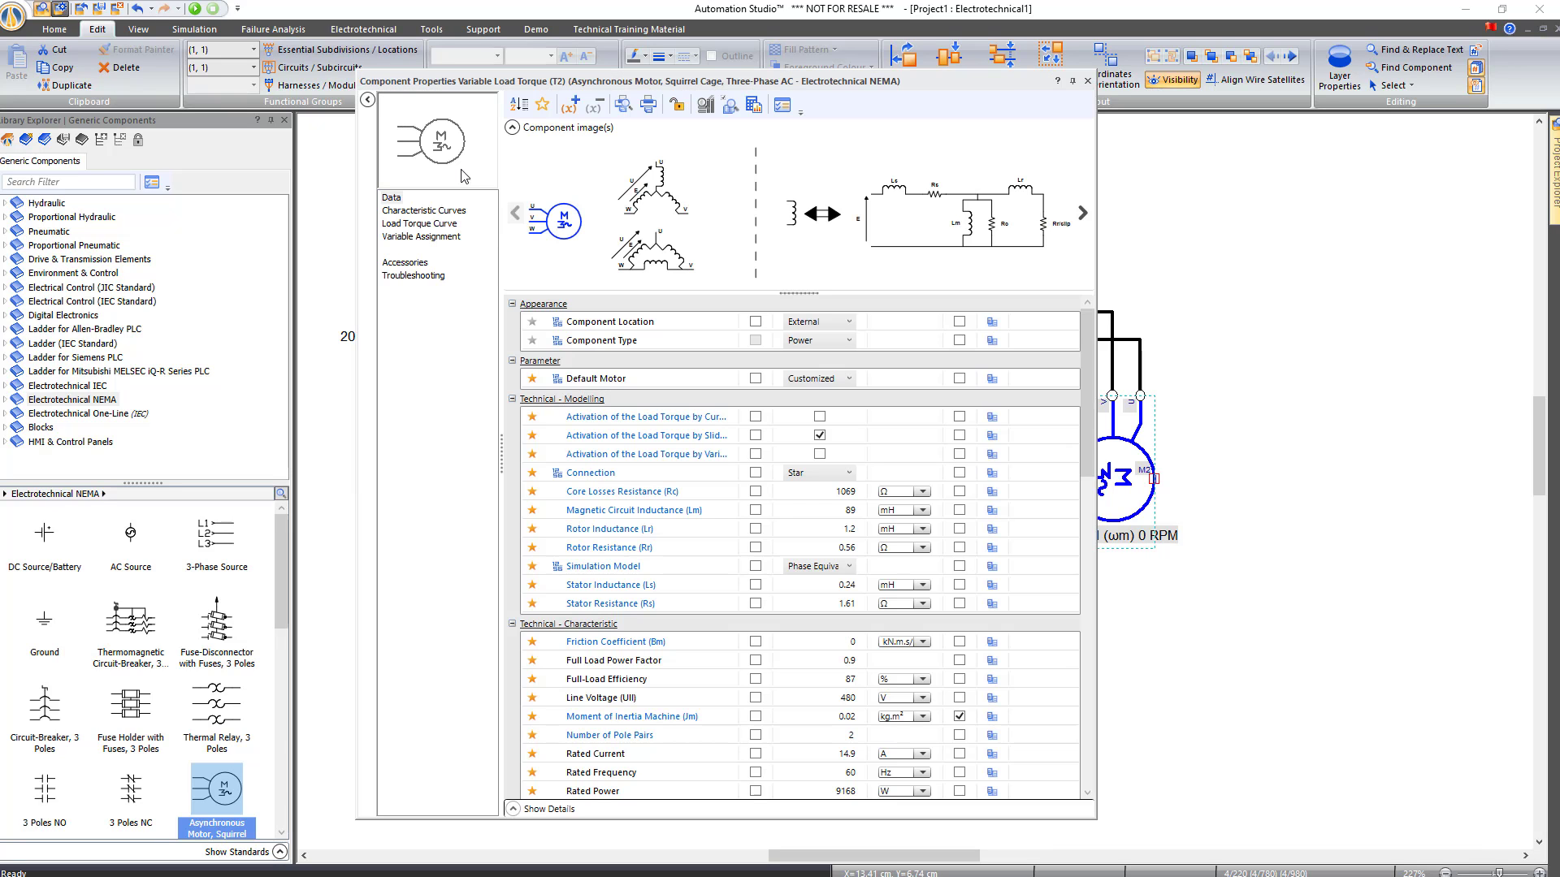
pyautogui.click(418, 276)
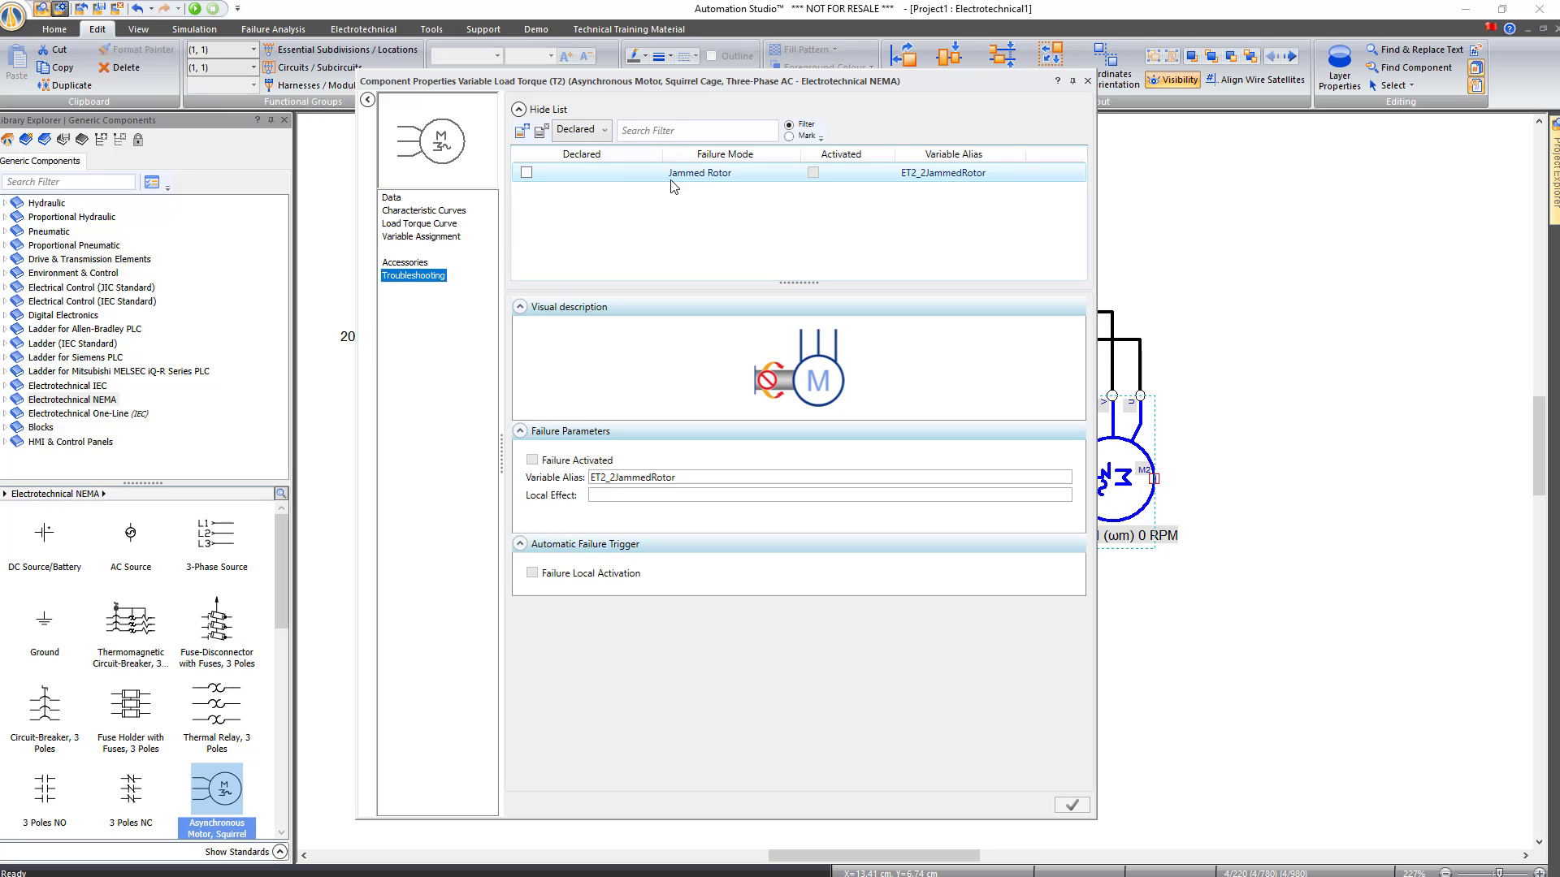
pyautogui.moveTo(650, 90); pyautogui.dragTo(421, 87)
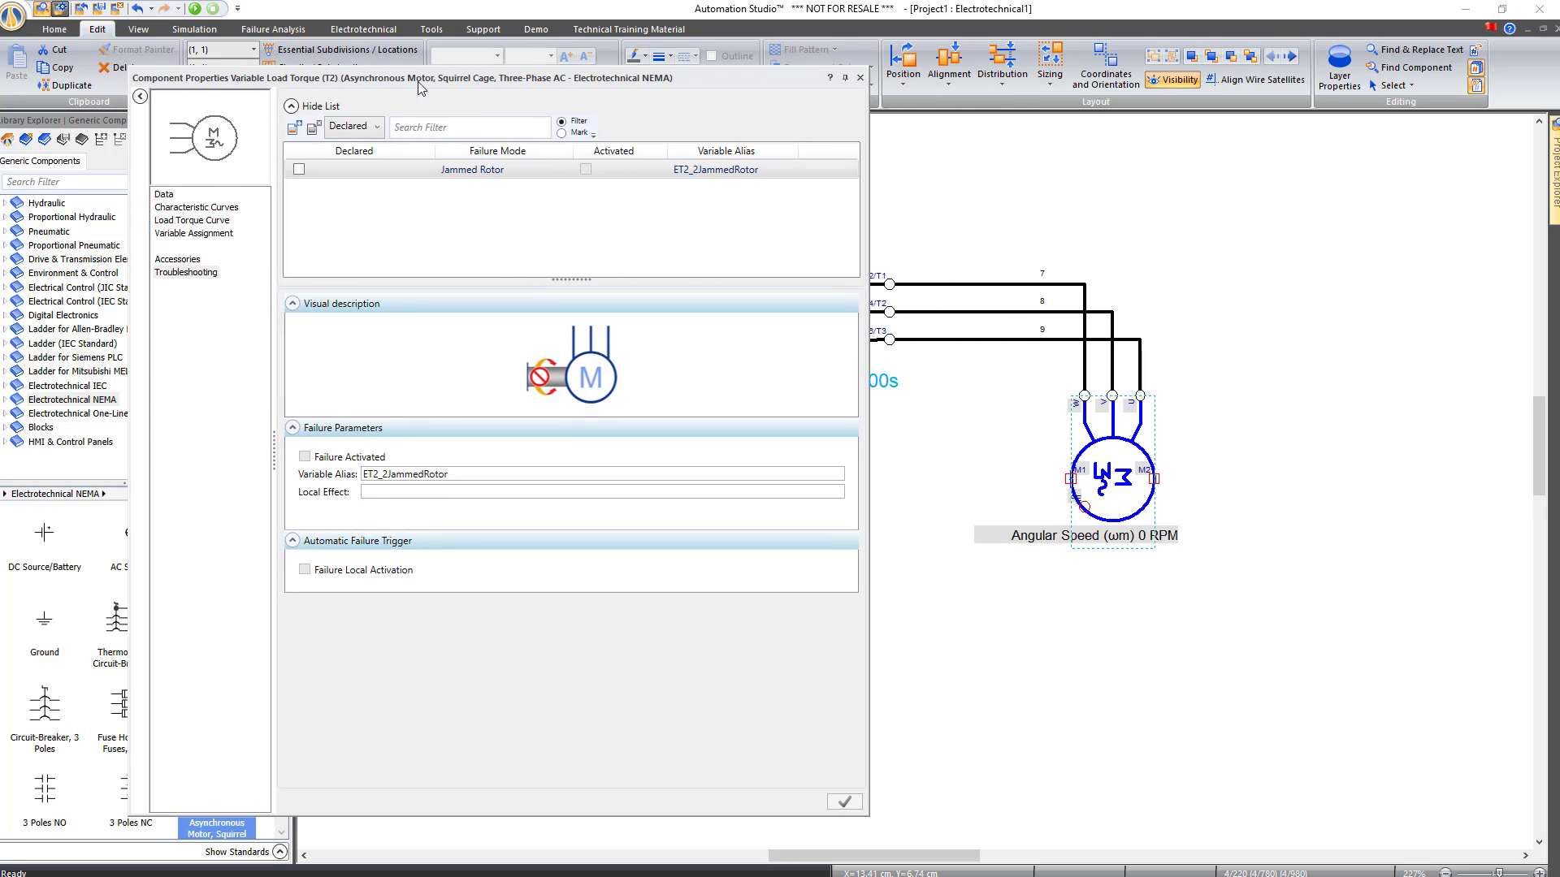
# Start a Severed Electrical Connection failure on Port 3: W, then cancel it
pyautogui.click(294, 130)
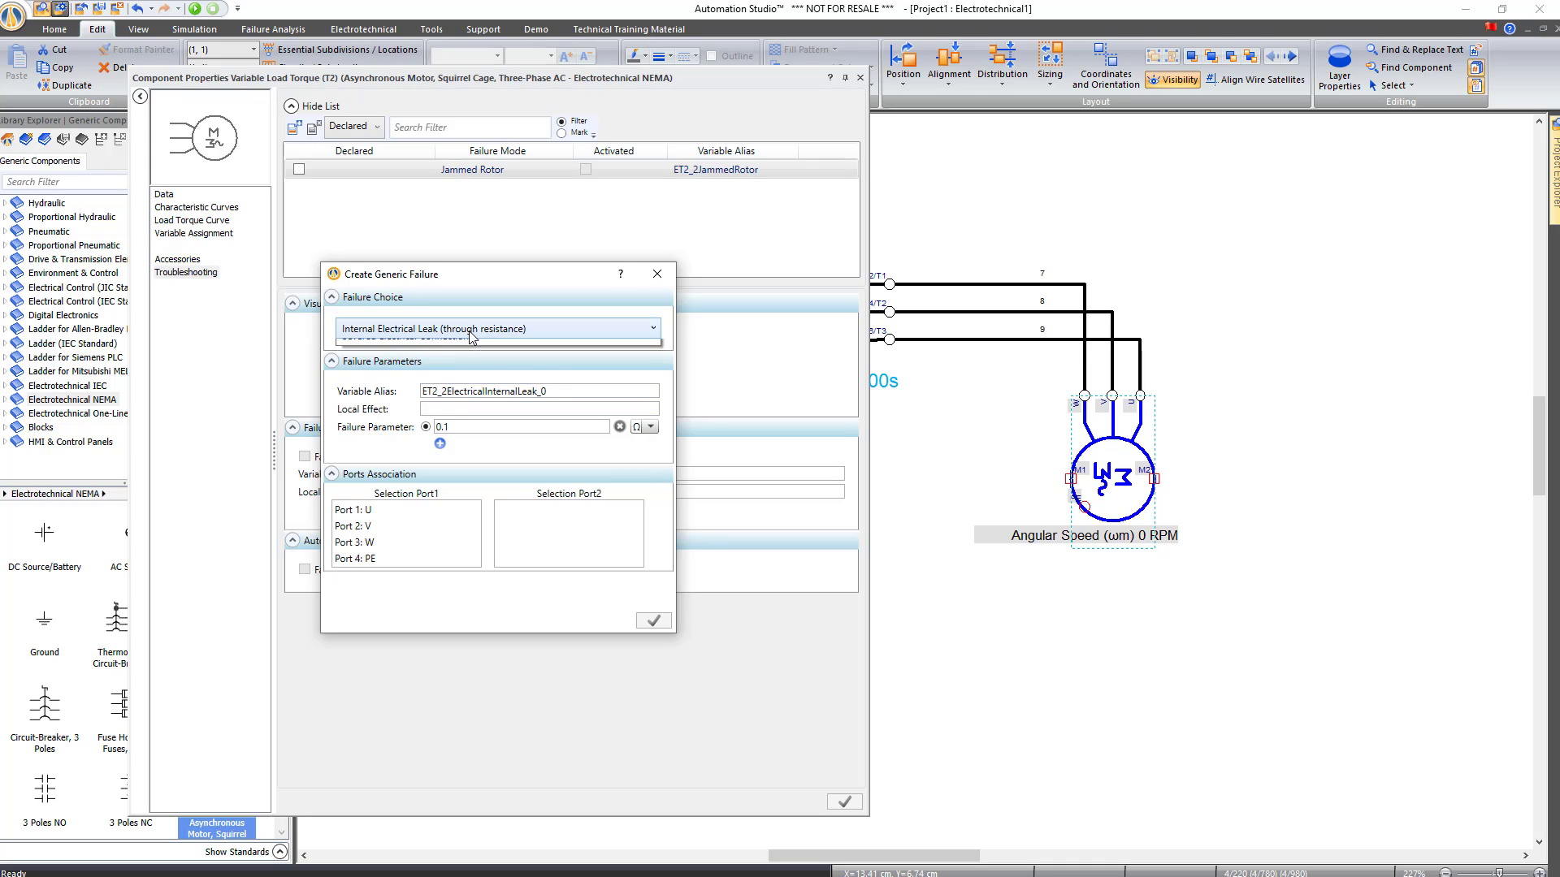
pyautogui.click(470, 335)
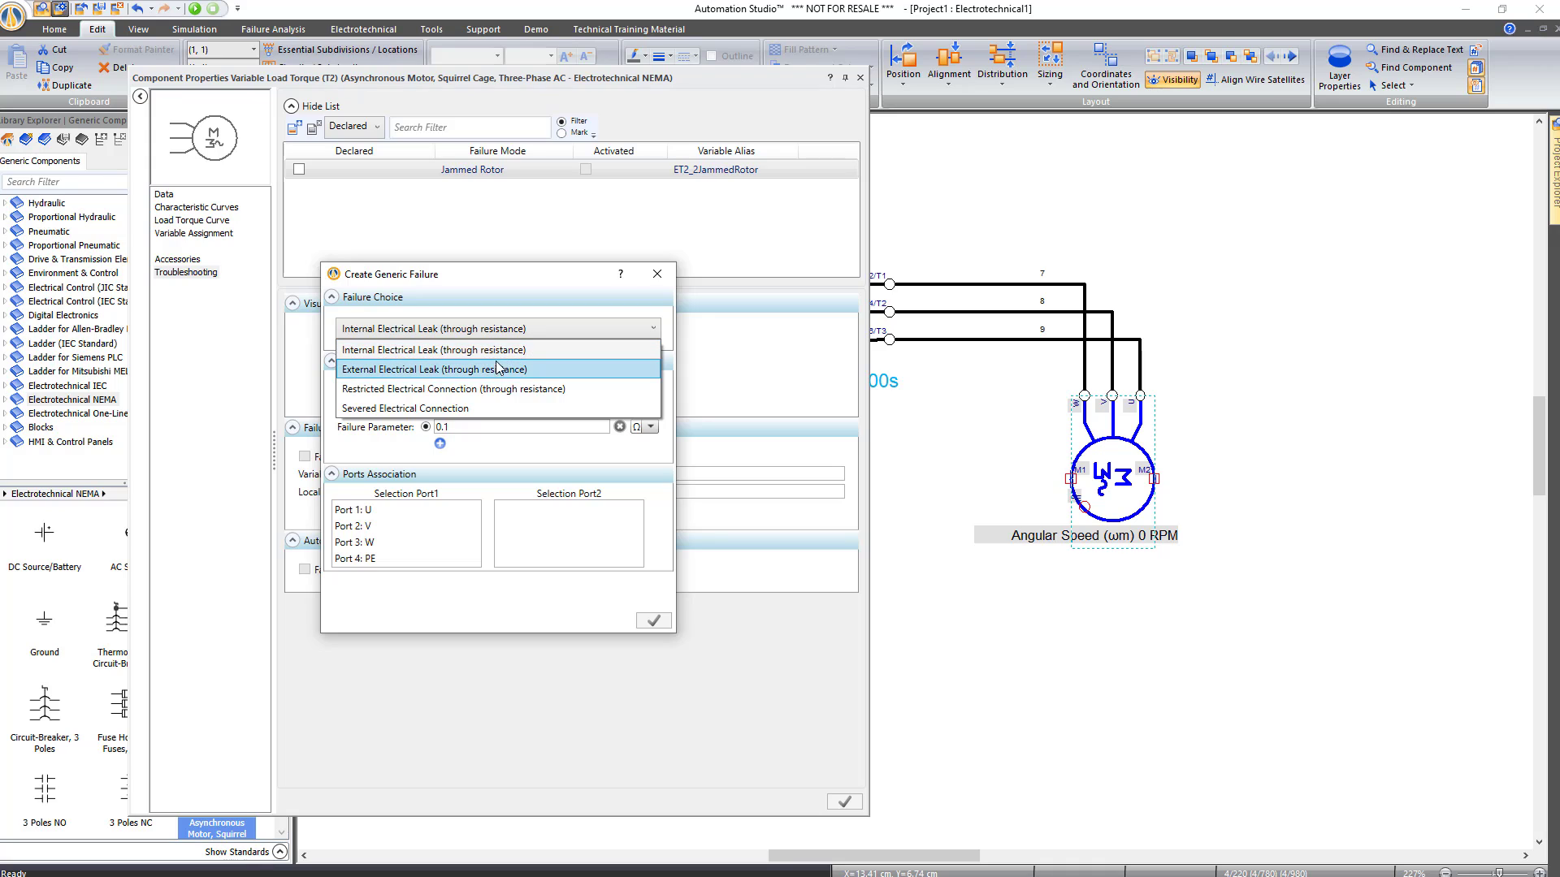
pyautogui.click(460, 408)
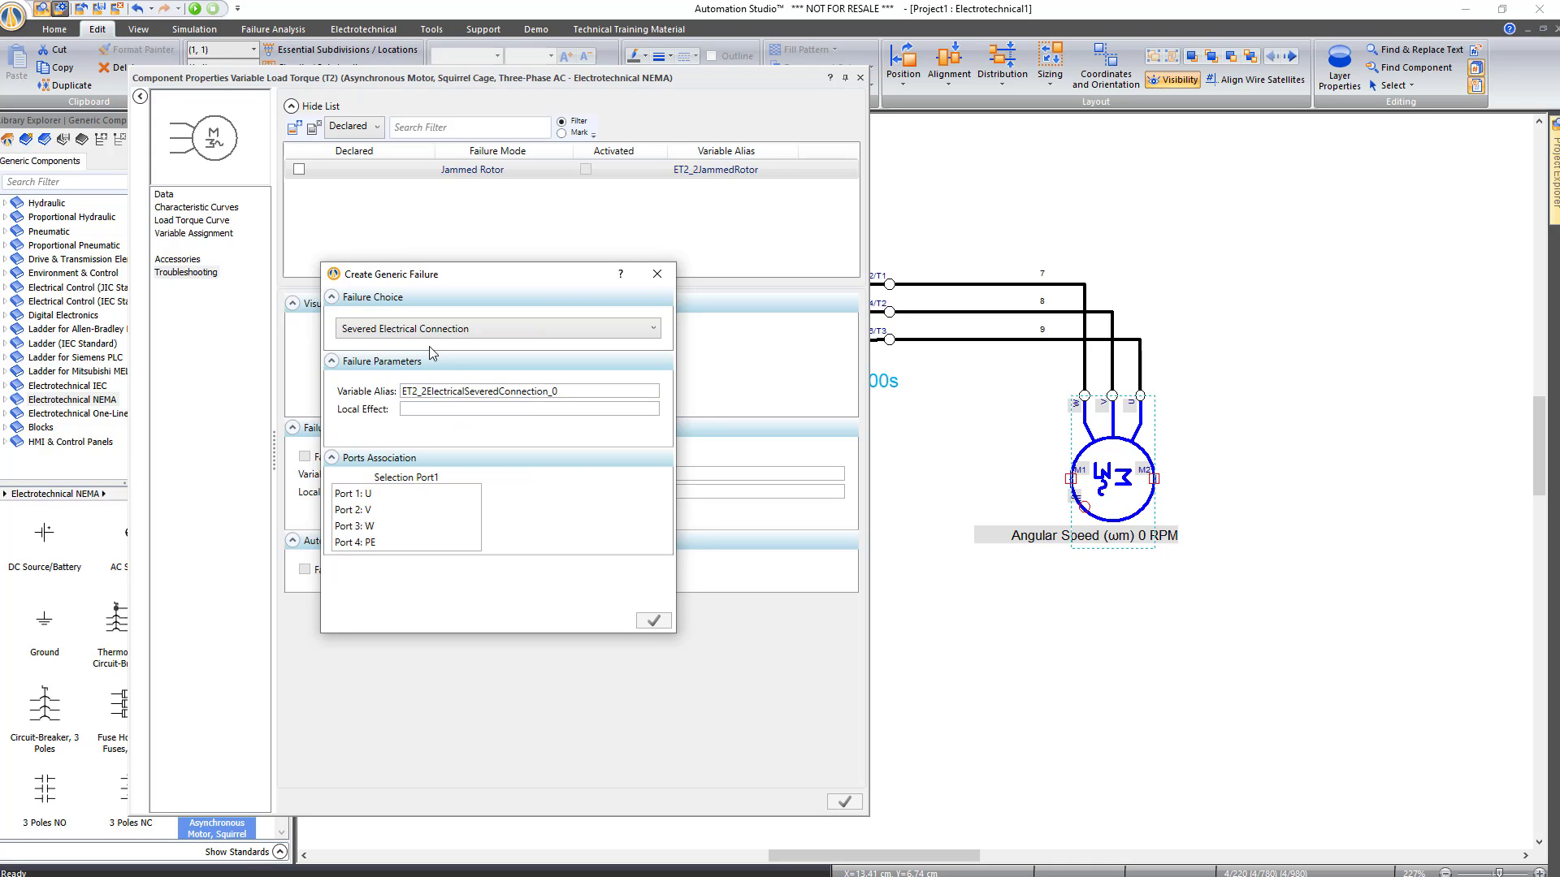
pyautogui.click(373, 528)
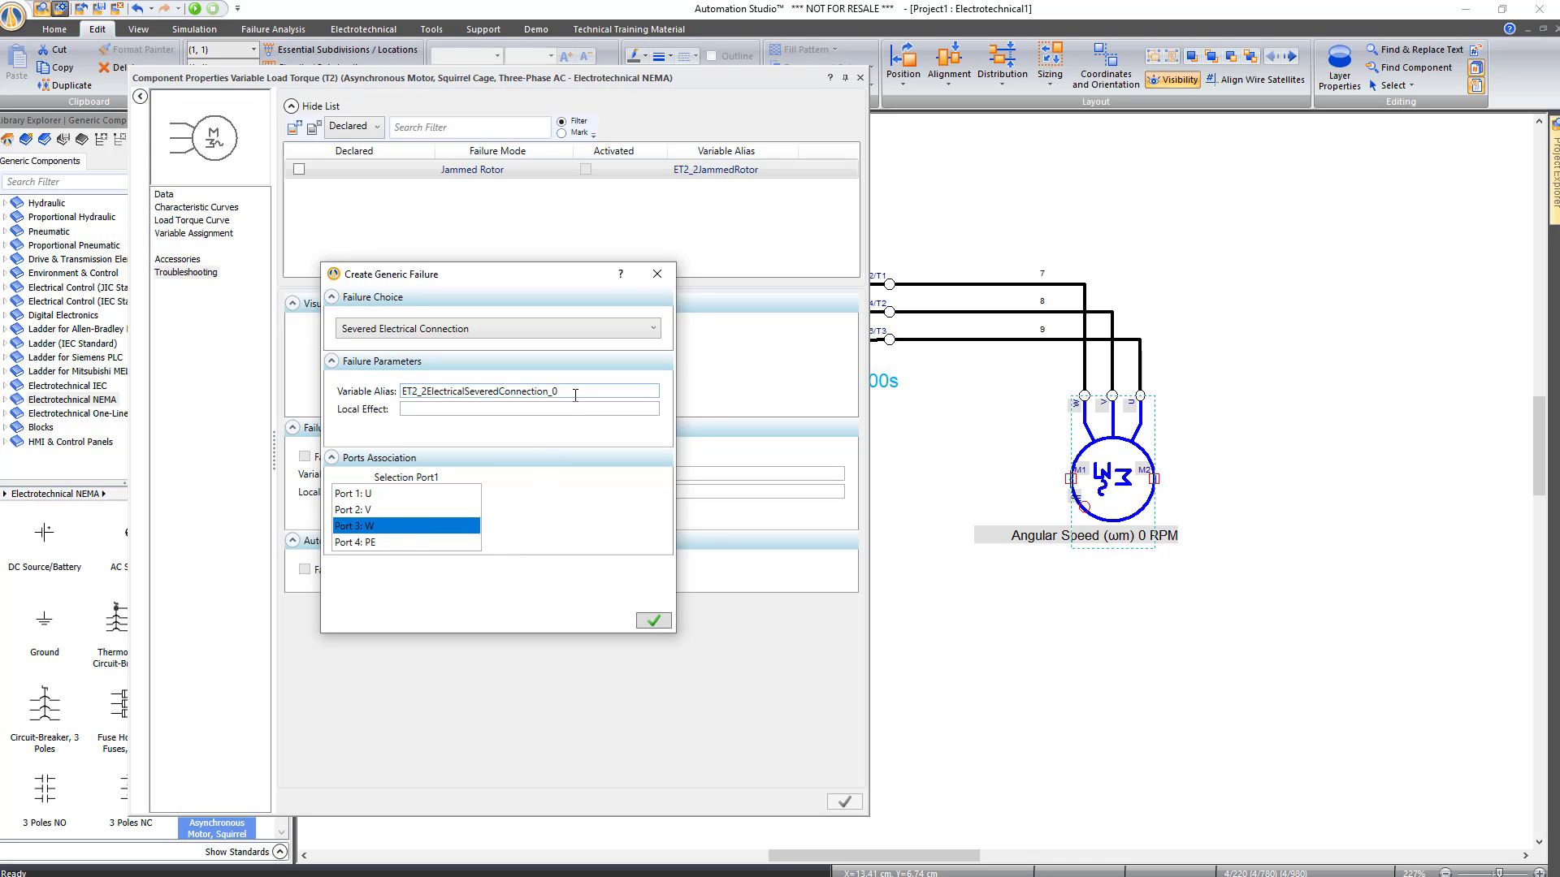
pyautogui.doubleClick(575, 396)
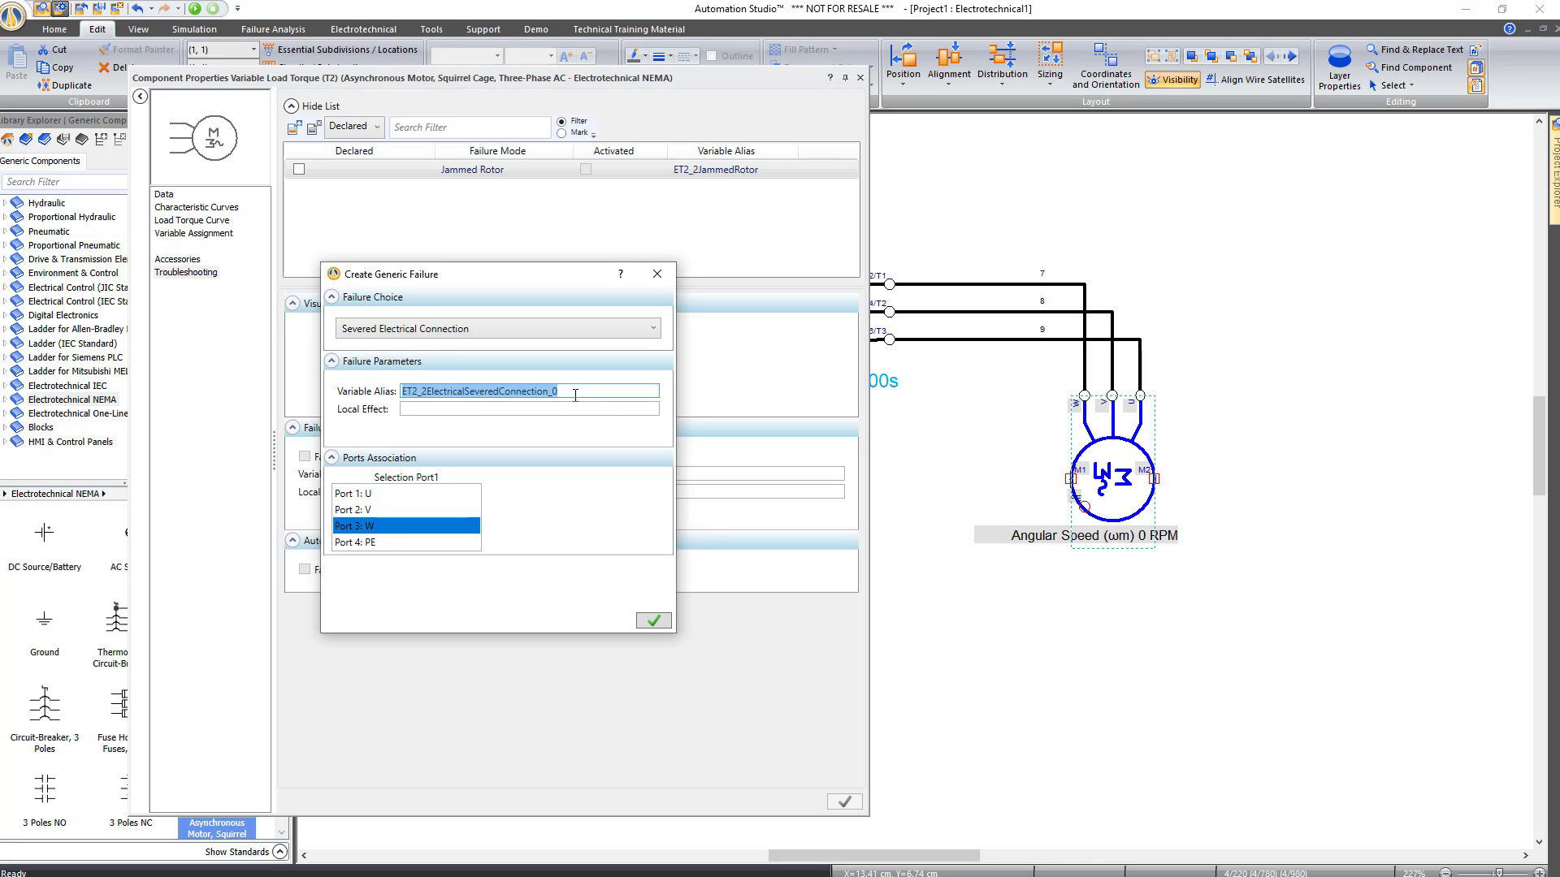
pyautogui.click(657, 273)
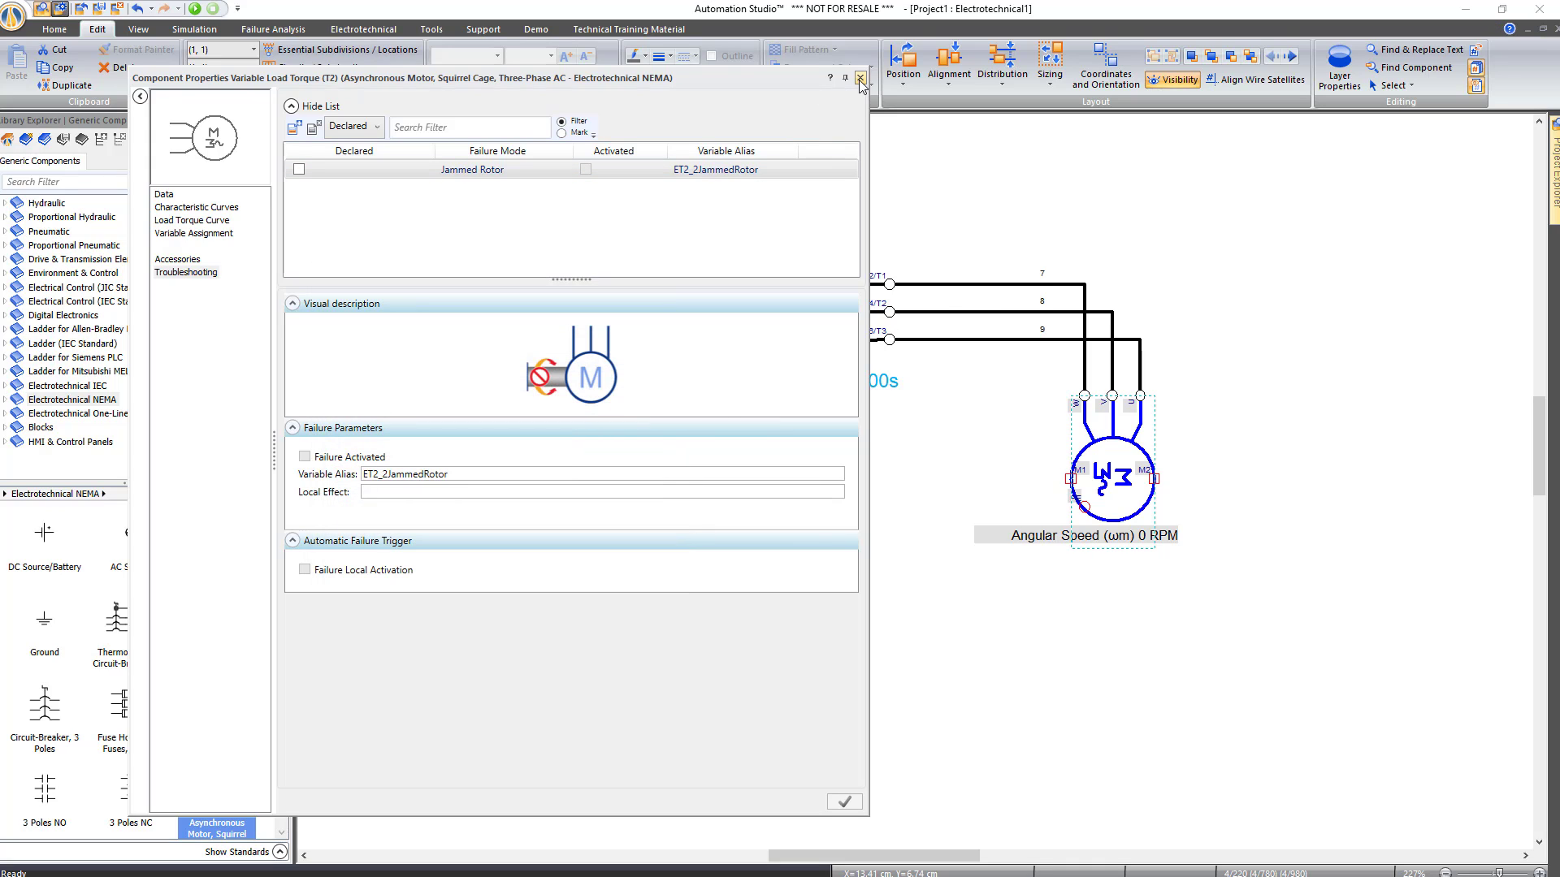
# Declare the Cut failure on wire 7, close without saving changes, and select the OL overload relay
pyautogui.click(983, 285)
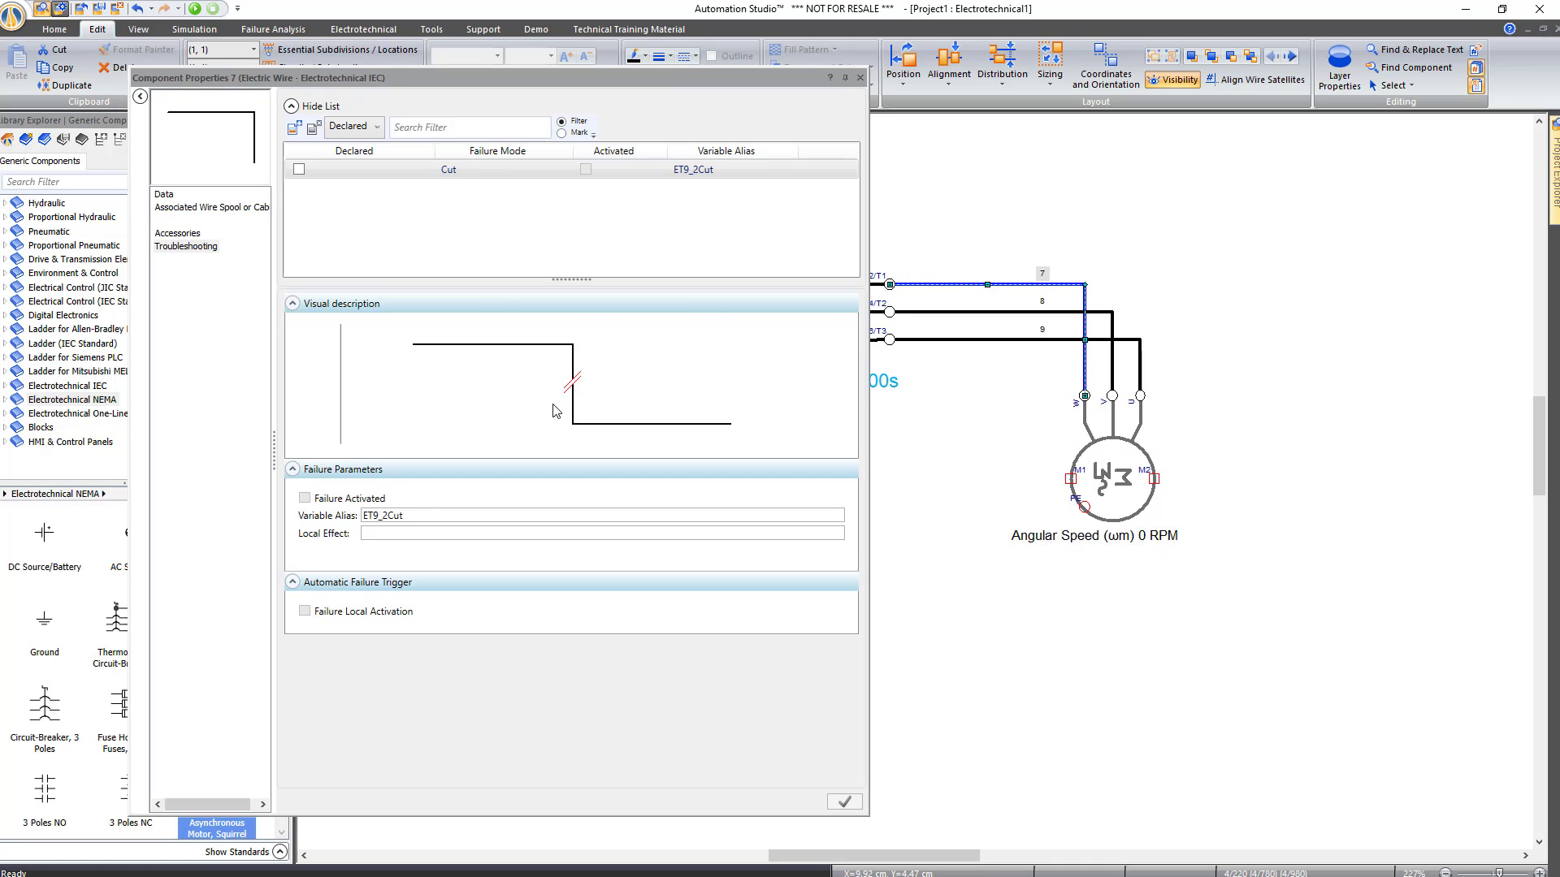
pyautogui.click(299, 169)
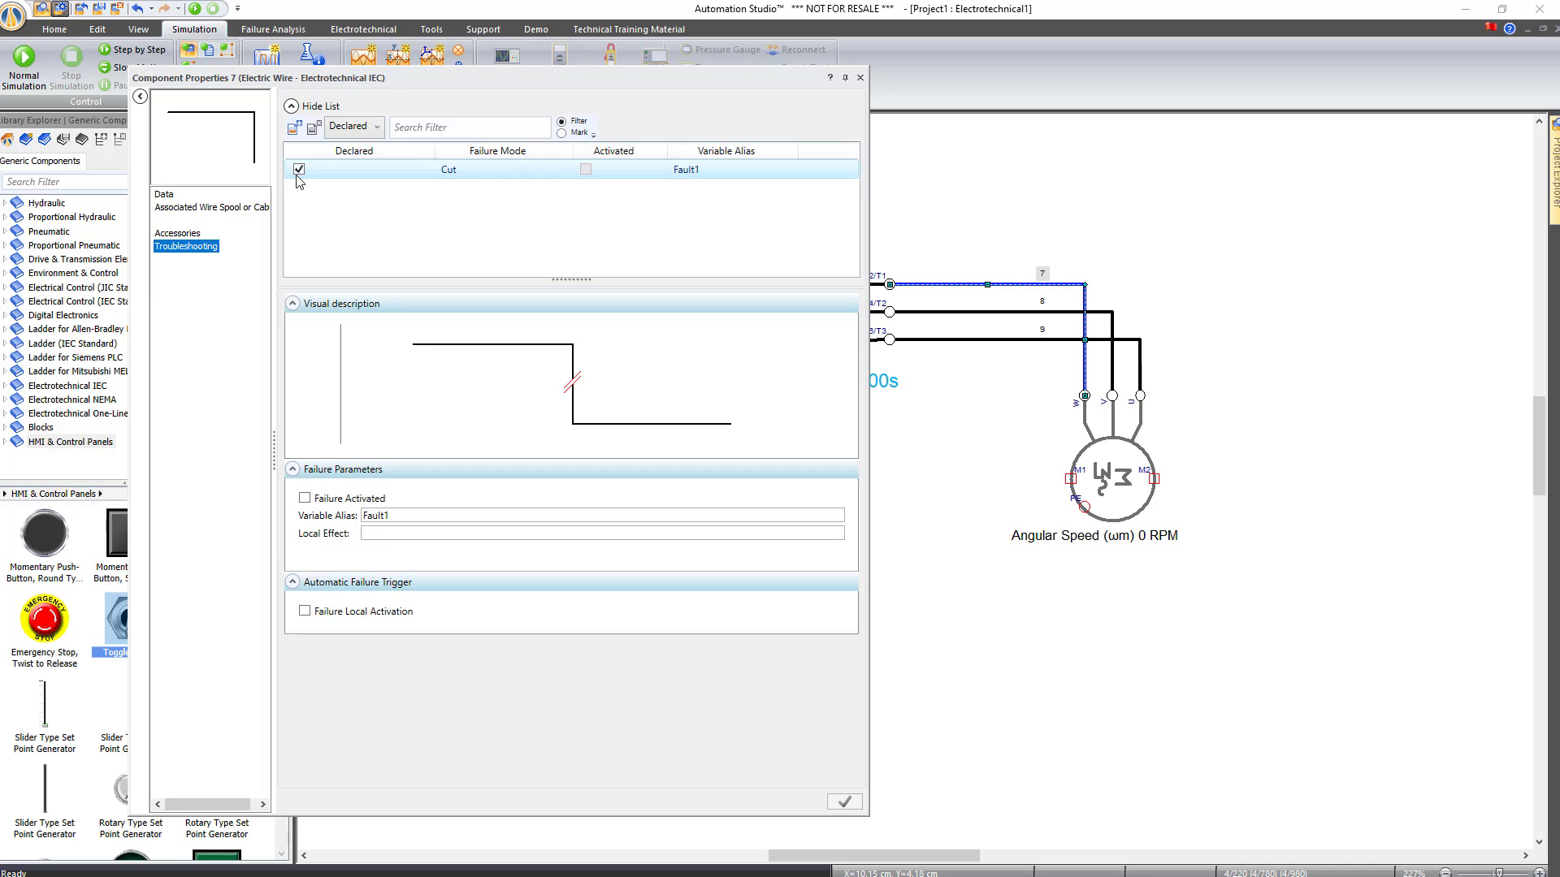
pyautogui.click(859, 77)
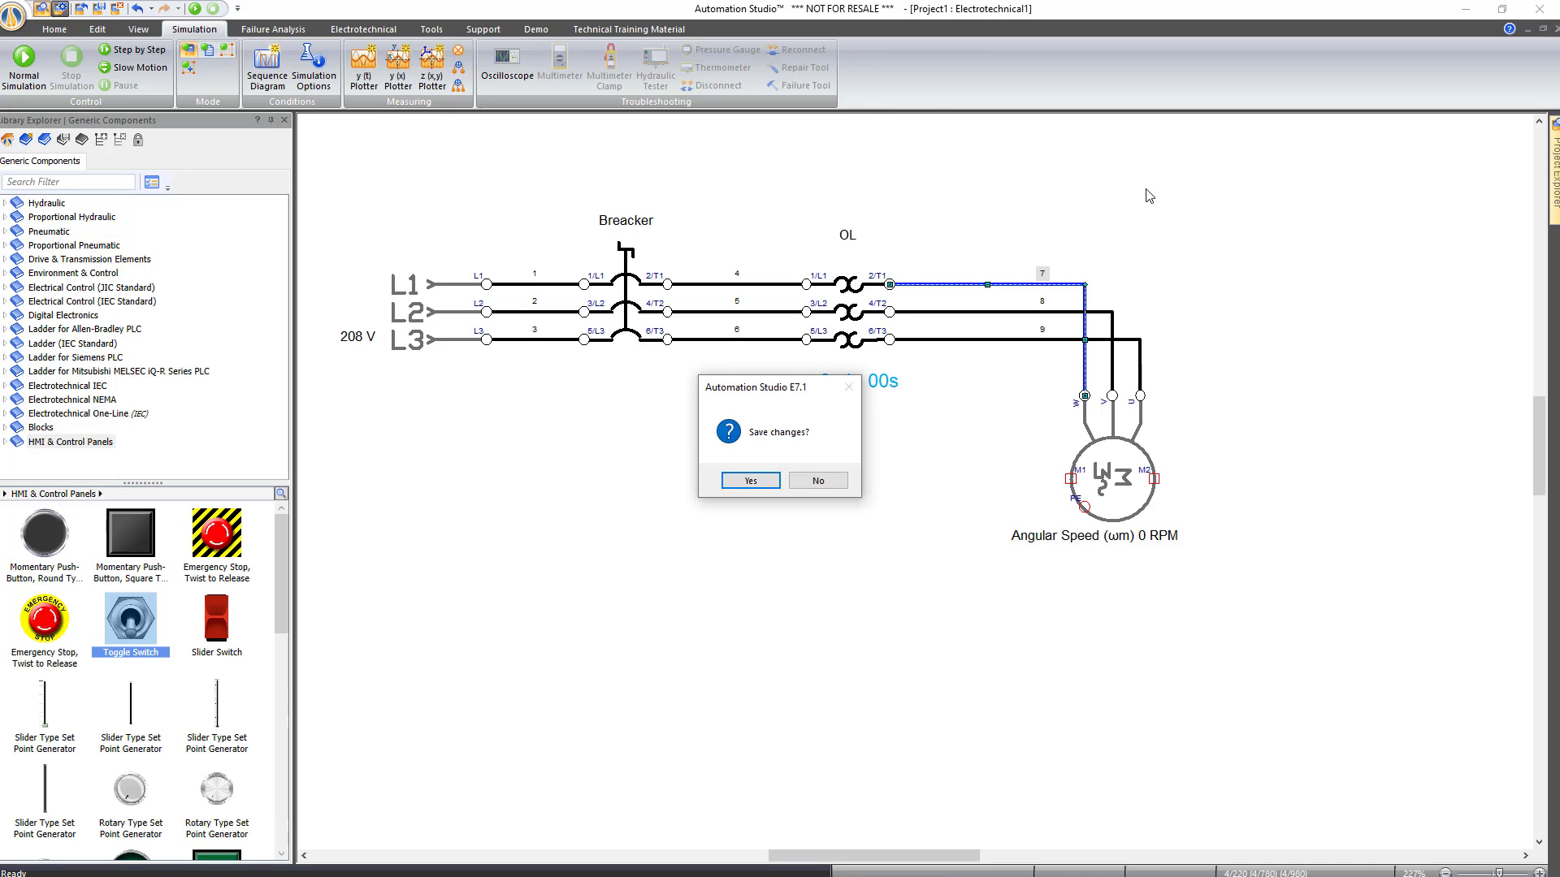
pyautogui.click(806, 481)
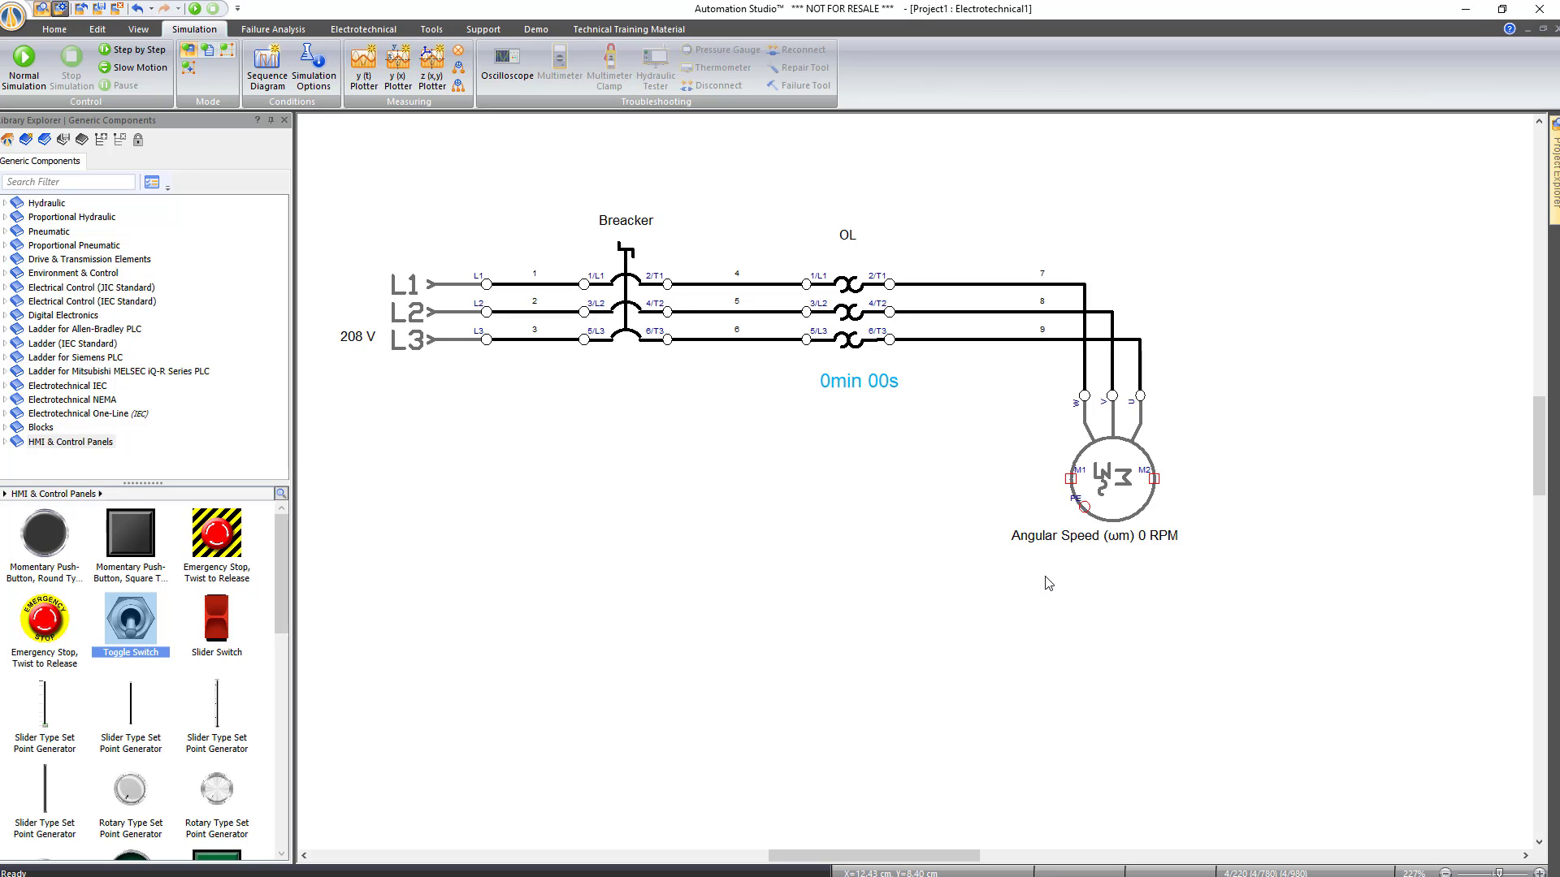
pyautogui.click(853, 289)
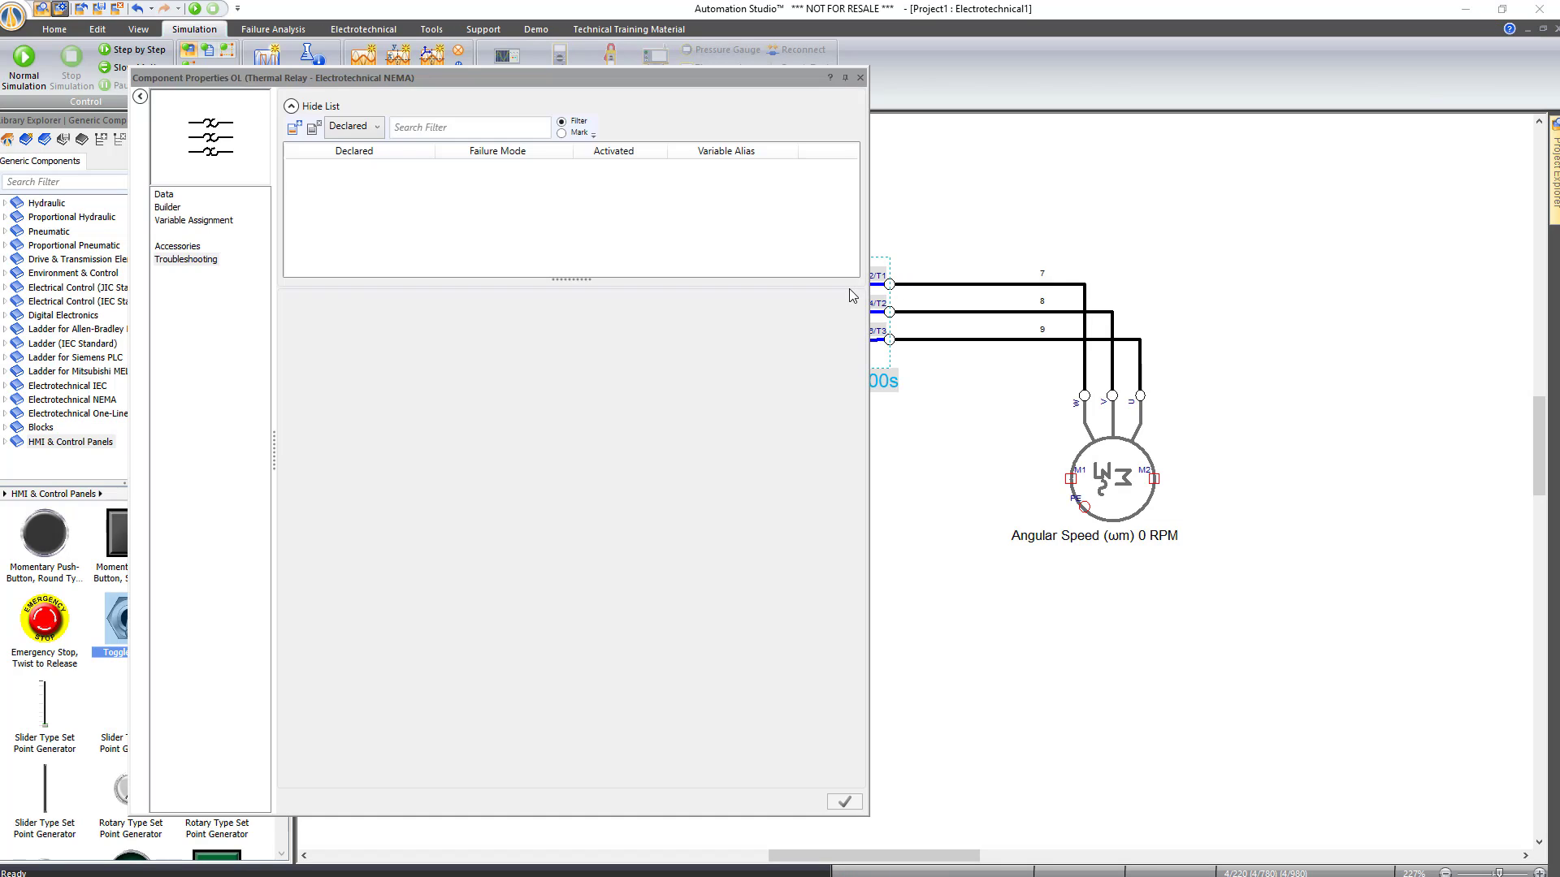
# Add a Severed Electrical Connection generic failure to OL on port 2/T1
pyautogui.doubleClick(850, 290)
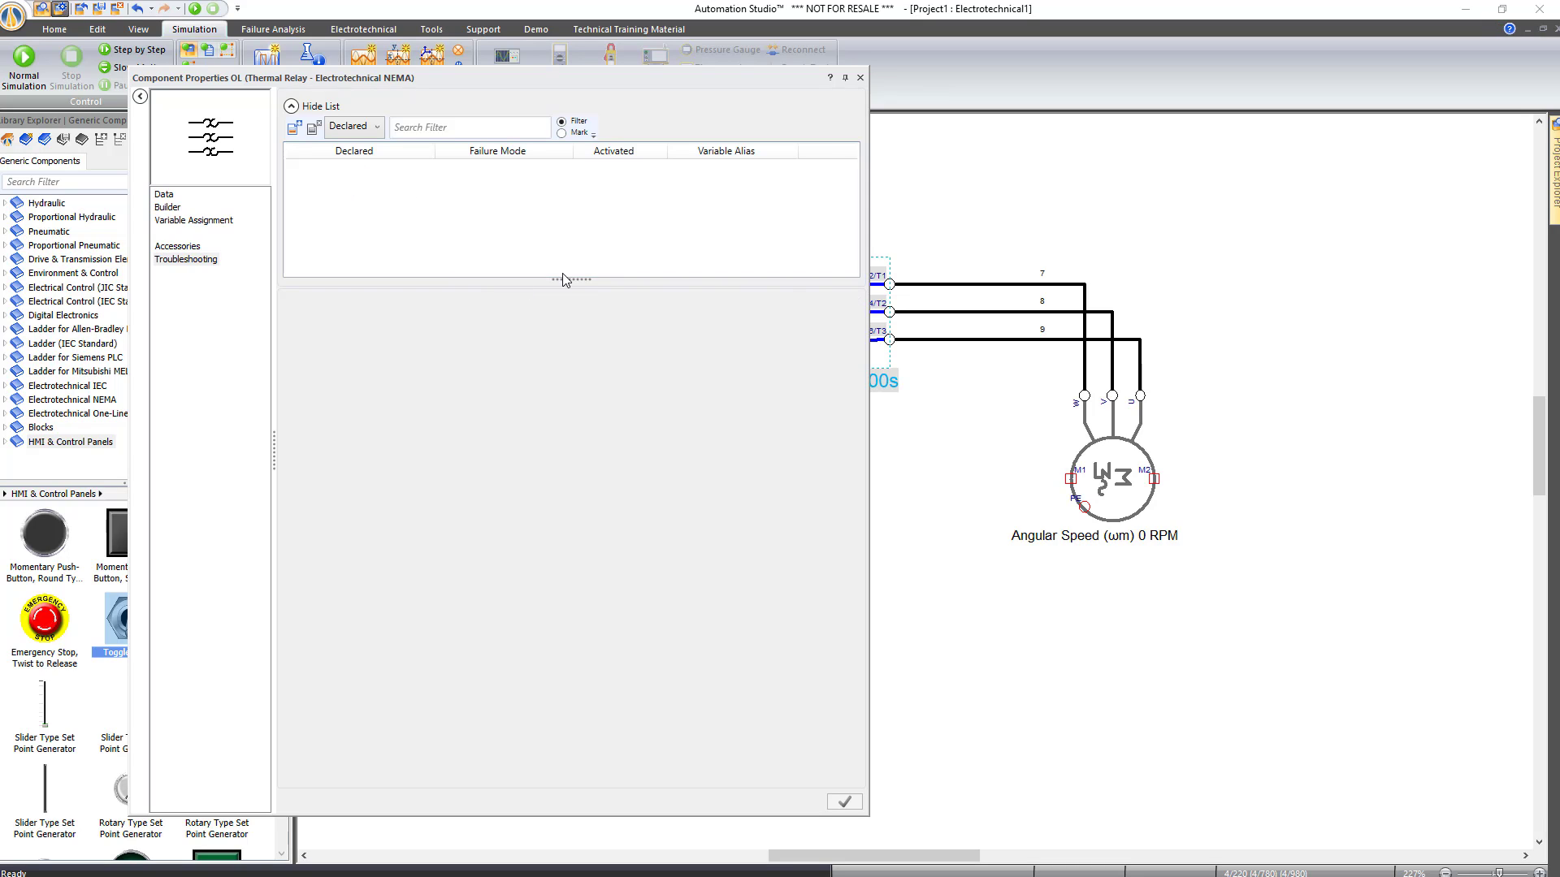
pyautogui.click(295, 129)
pyautogui.click(505, 333)
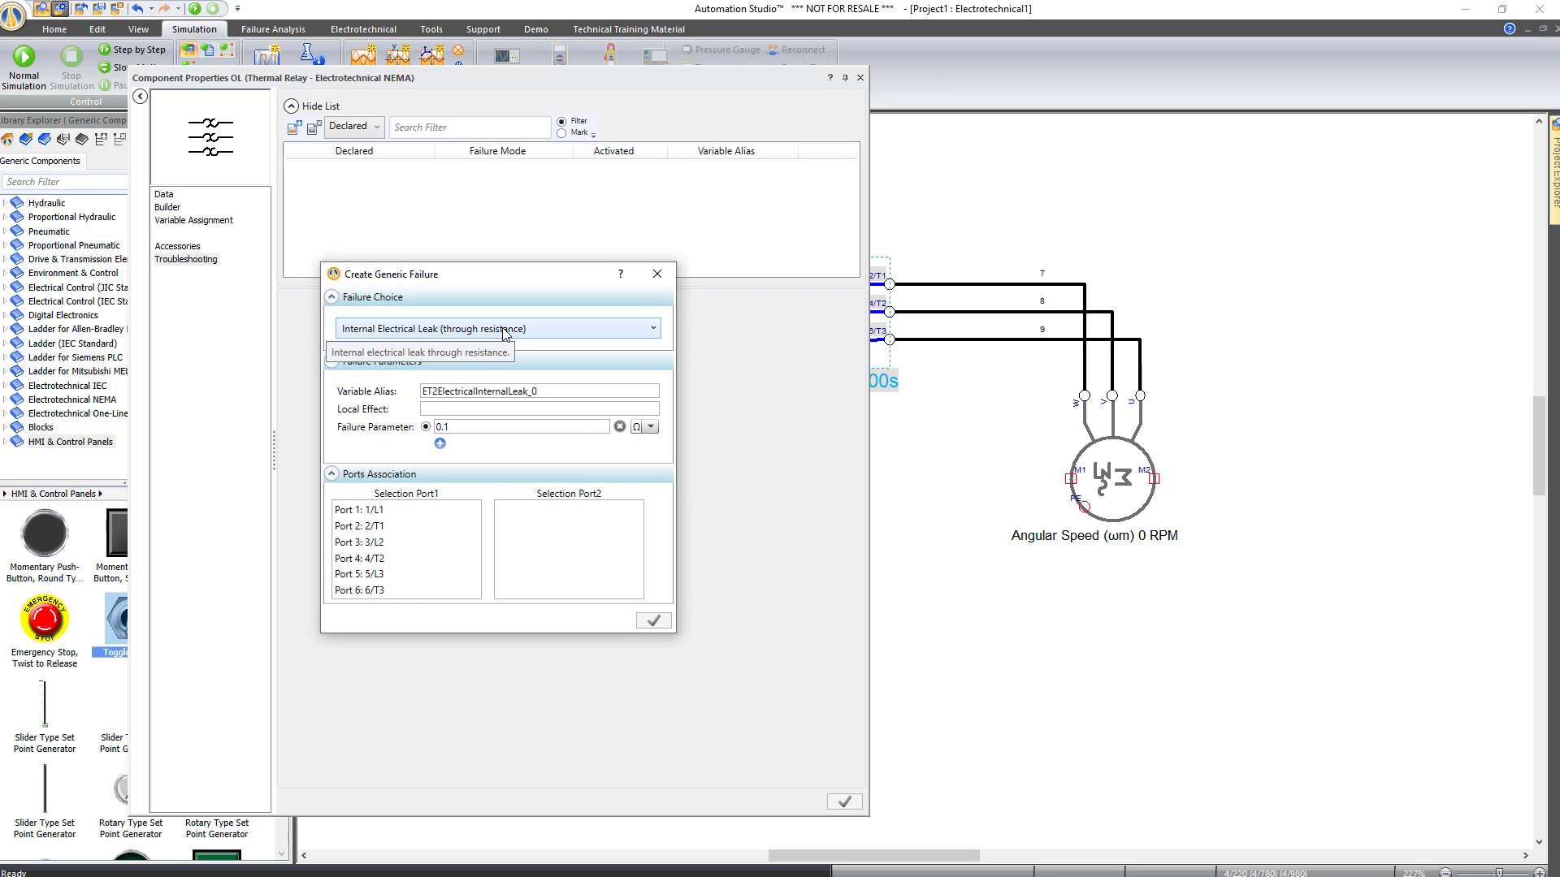
pyautogui.click(433, 407)
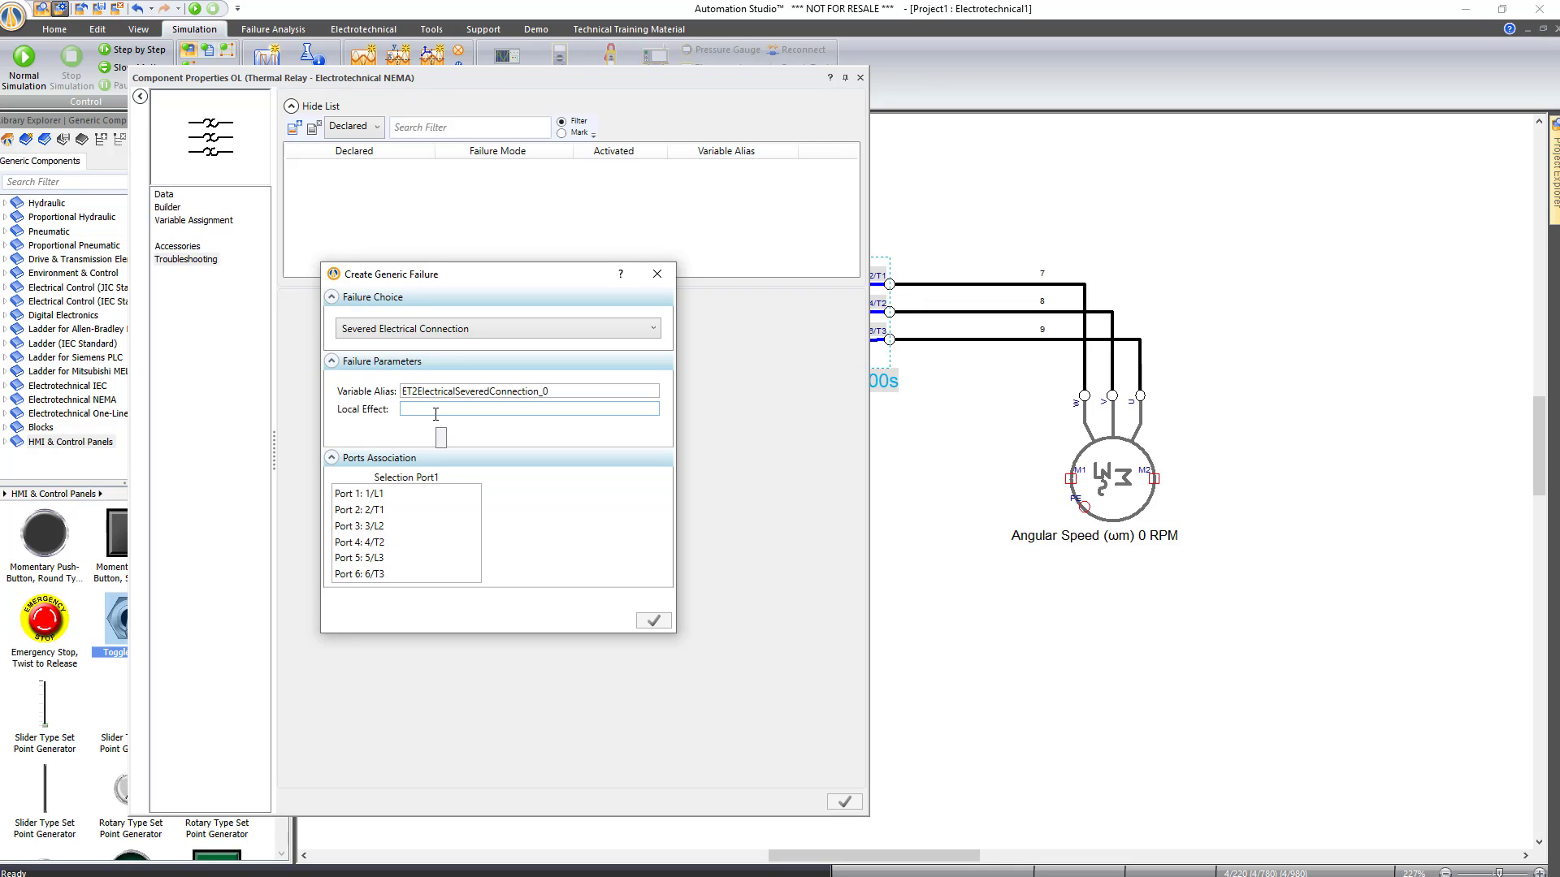
pyautogui.click(382, 512)
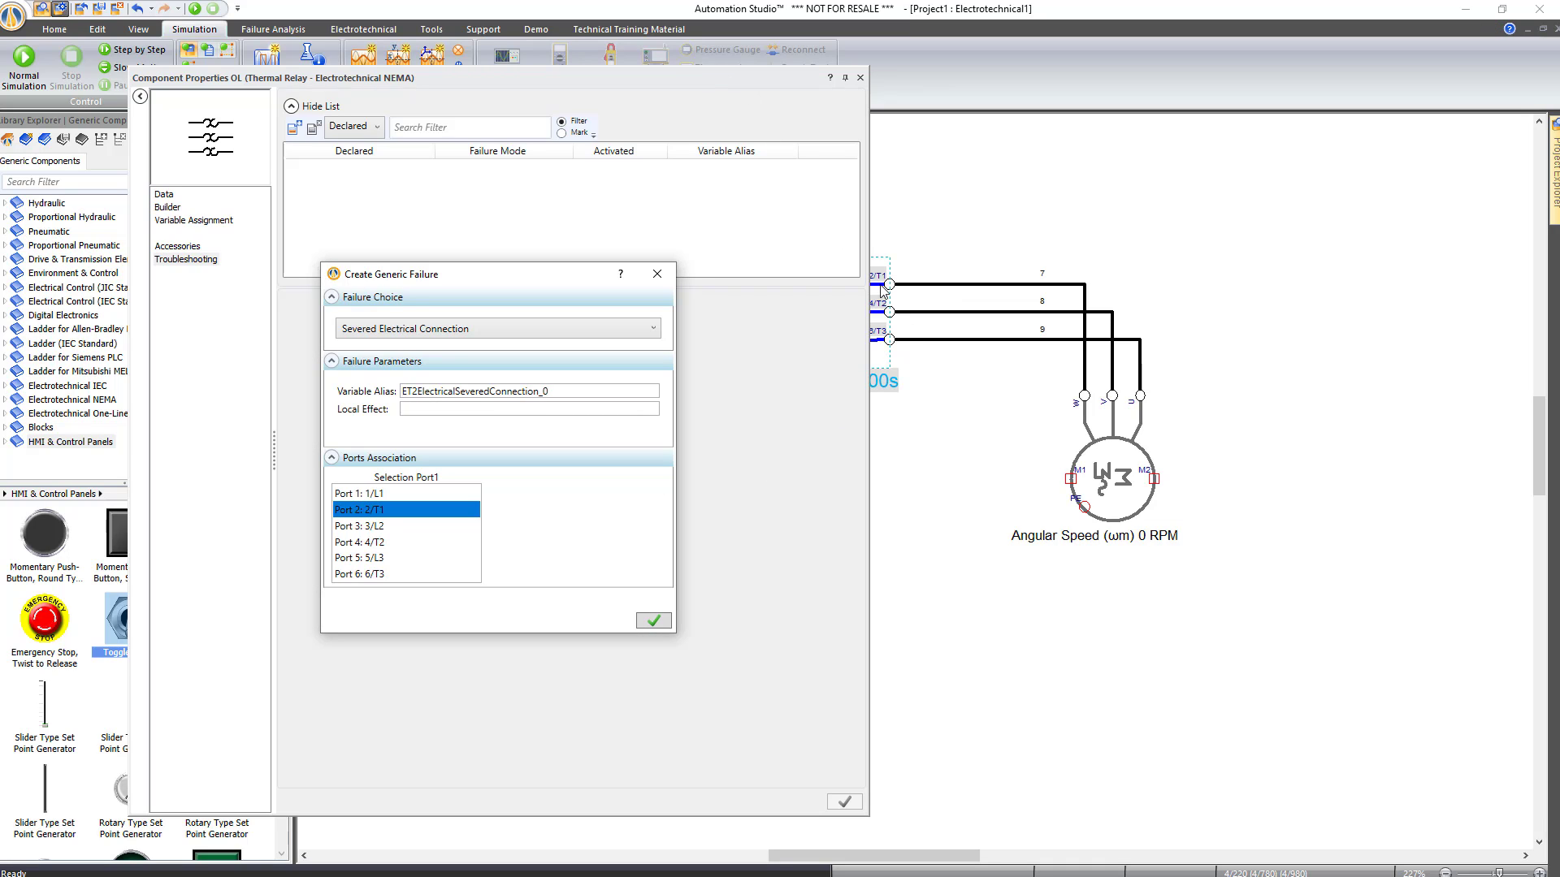
# Set the failure's variable alias to Fault1, confirm it, and close the OL properties
pyautogui.doubleClick(563, 395)
pyautogui.press('Home')
pyautogui.moveTo(568, 396); pyautogui.dragTo(385, 397)
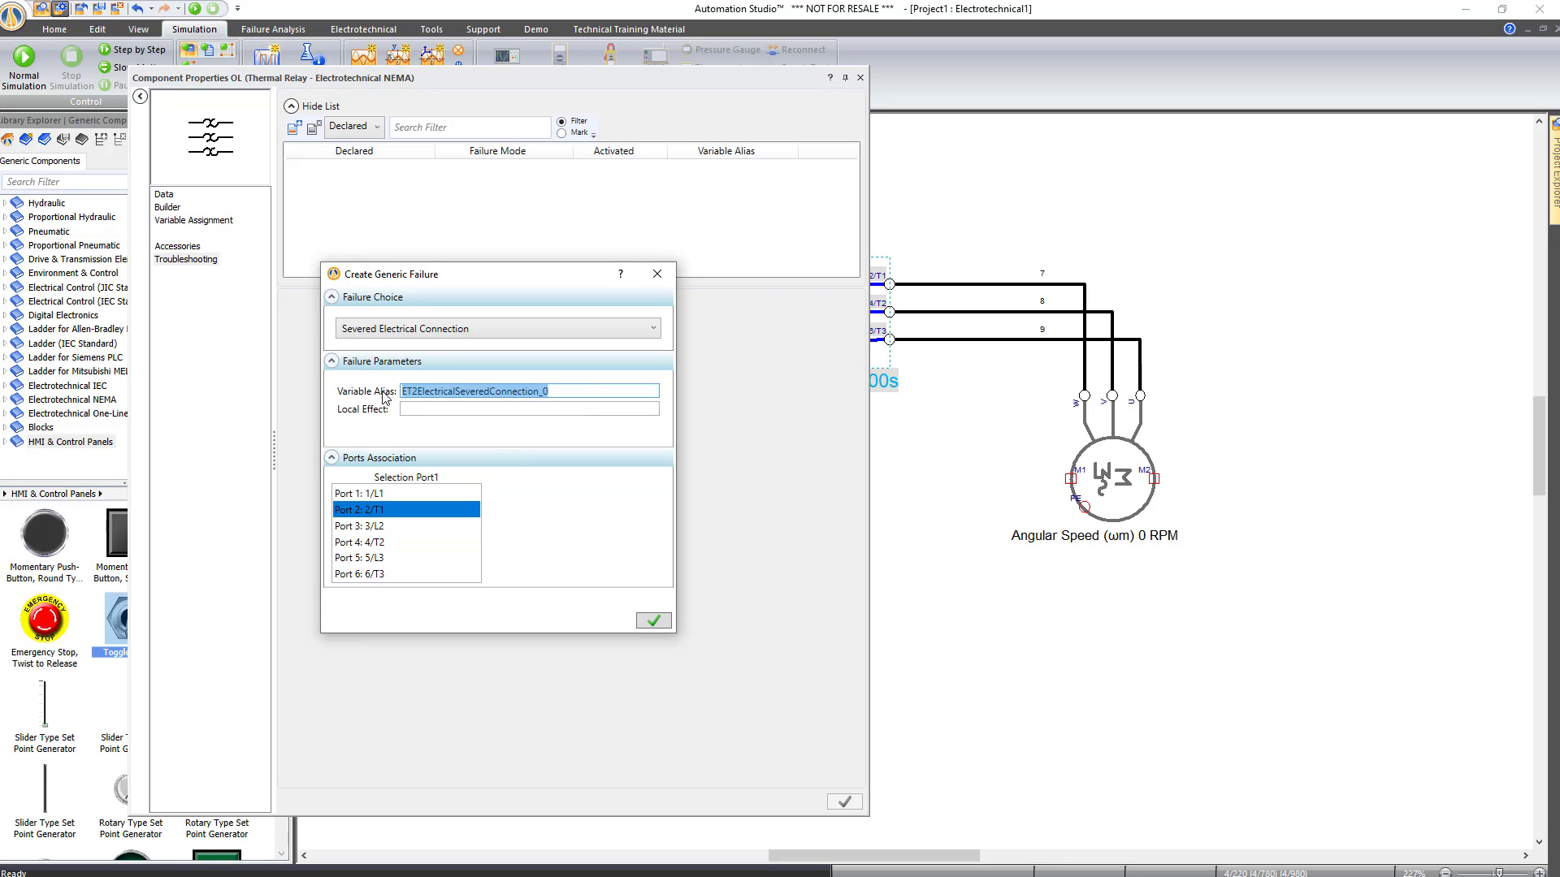
pyautogui.write('Fault1')
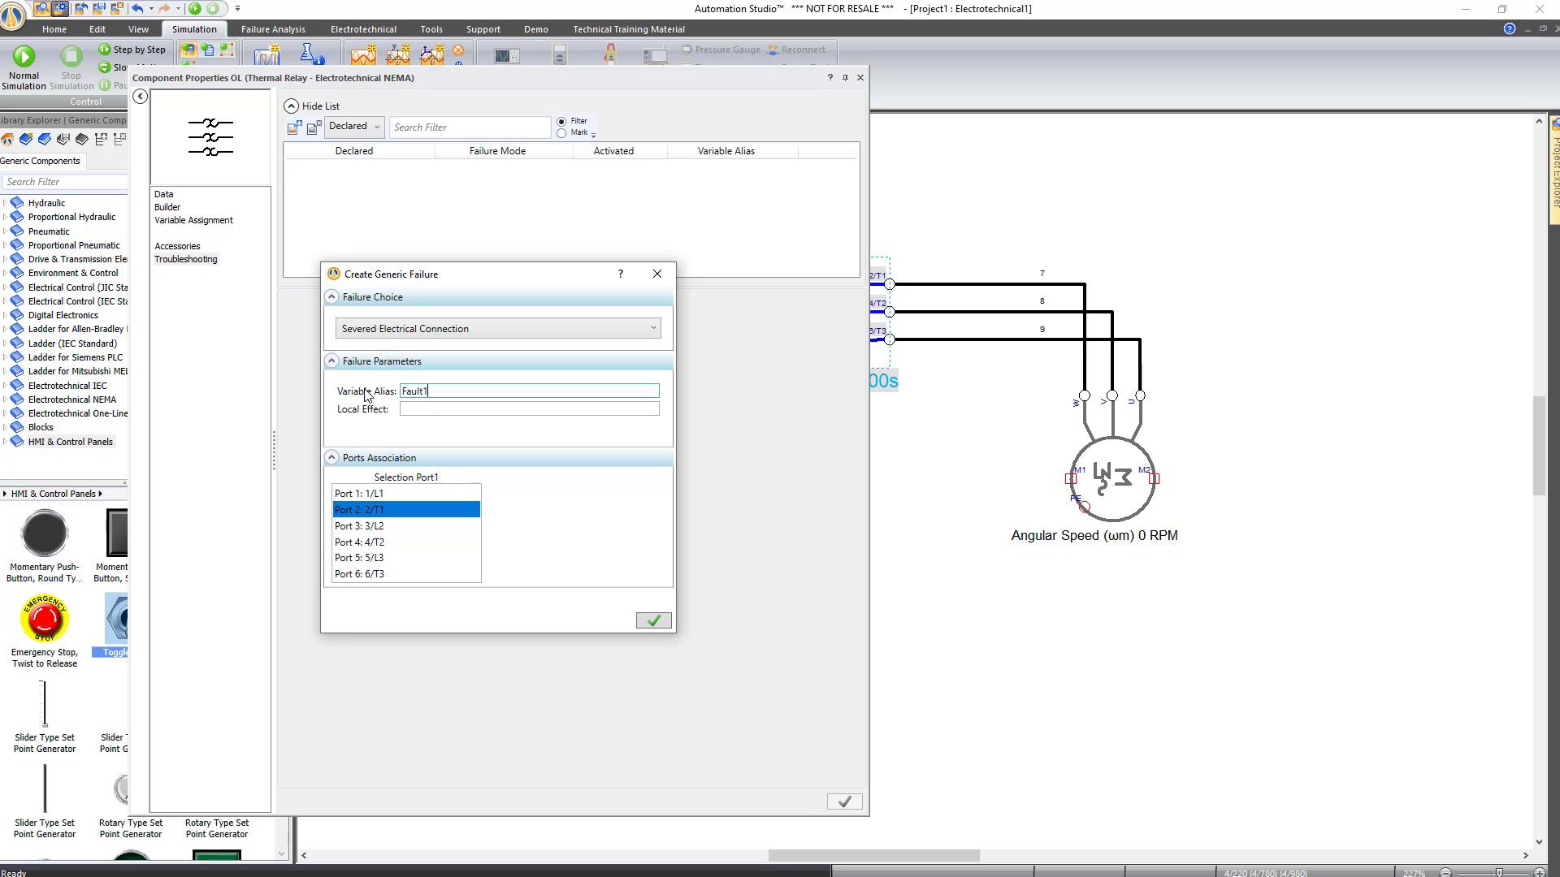
pyautogui.click(653, 618)
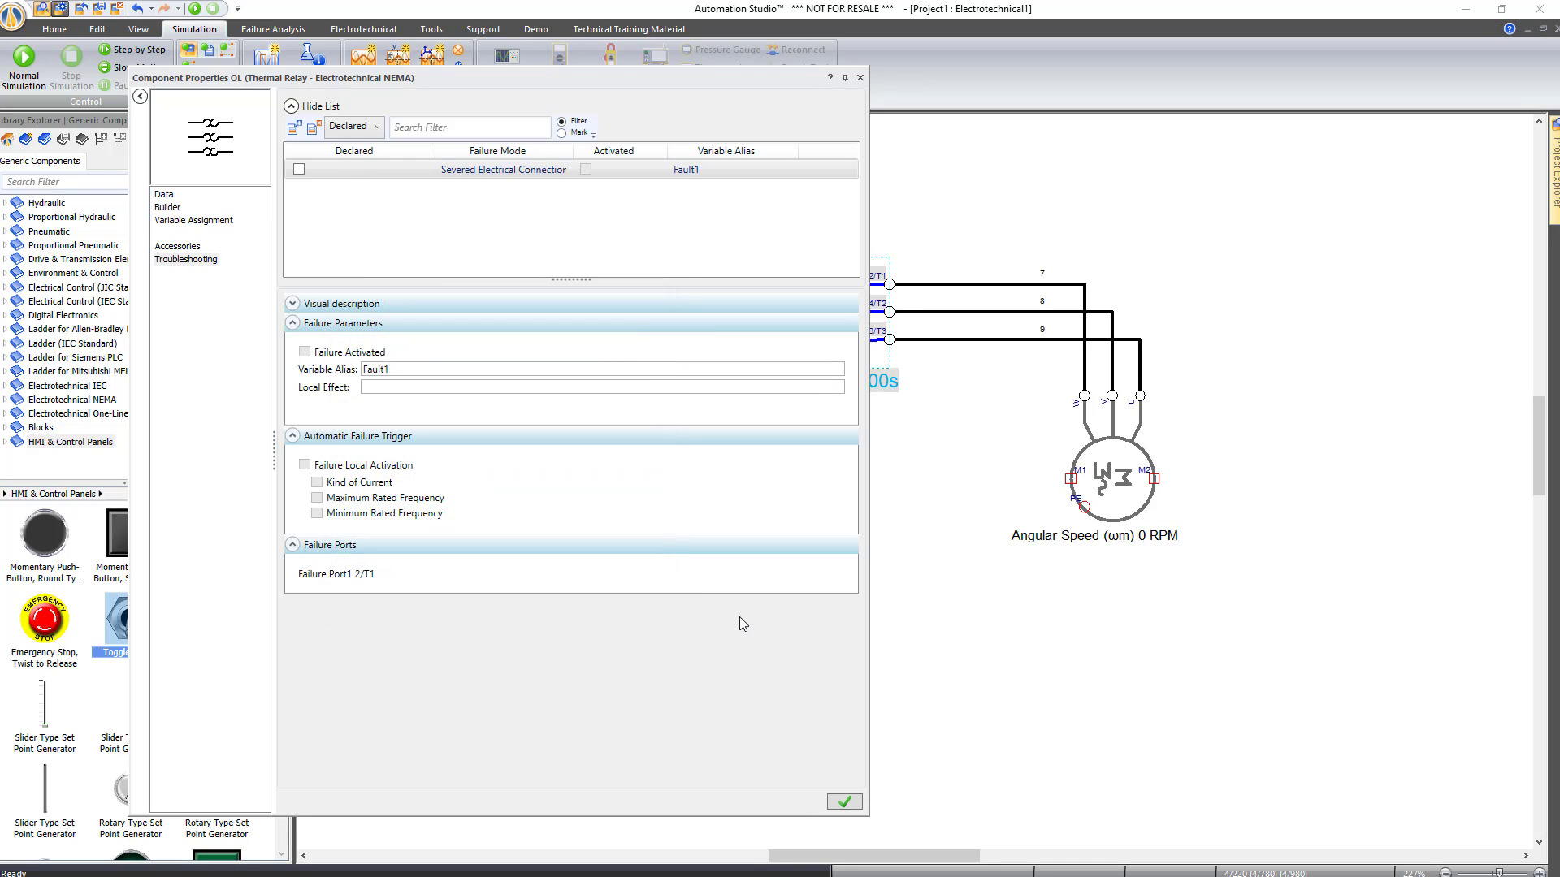
pyautogui.click(861, 78)
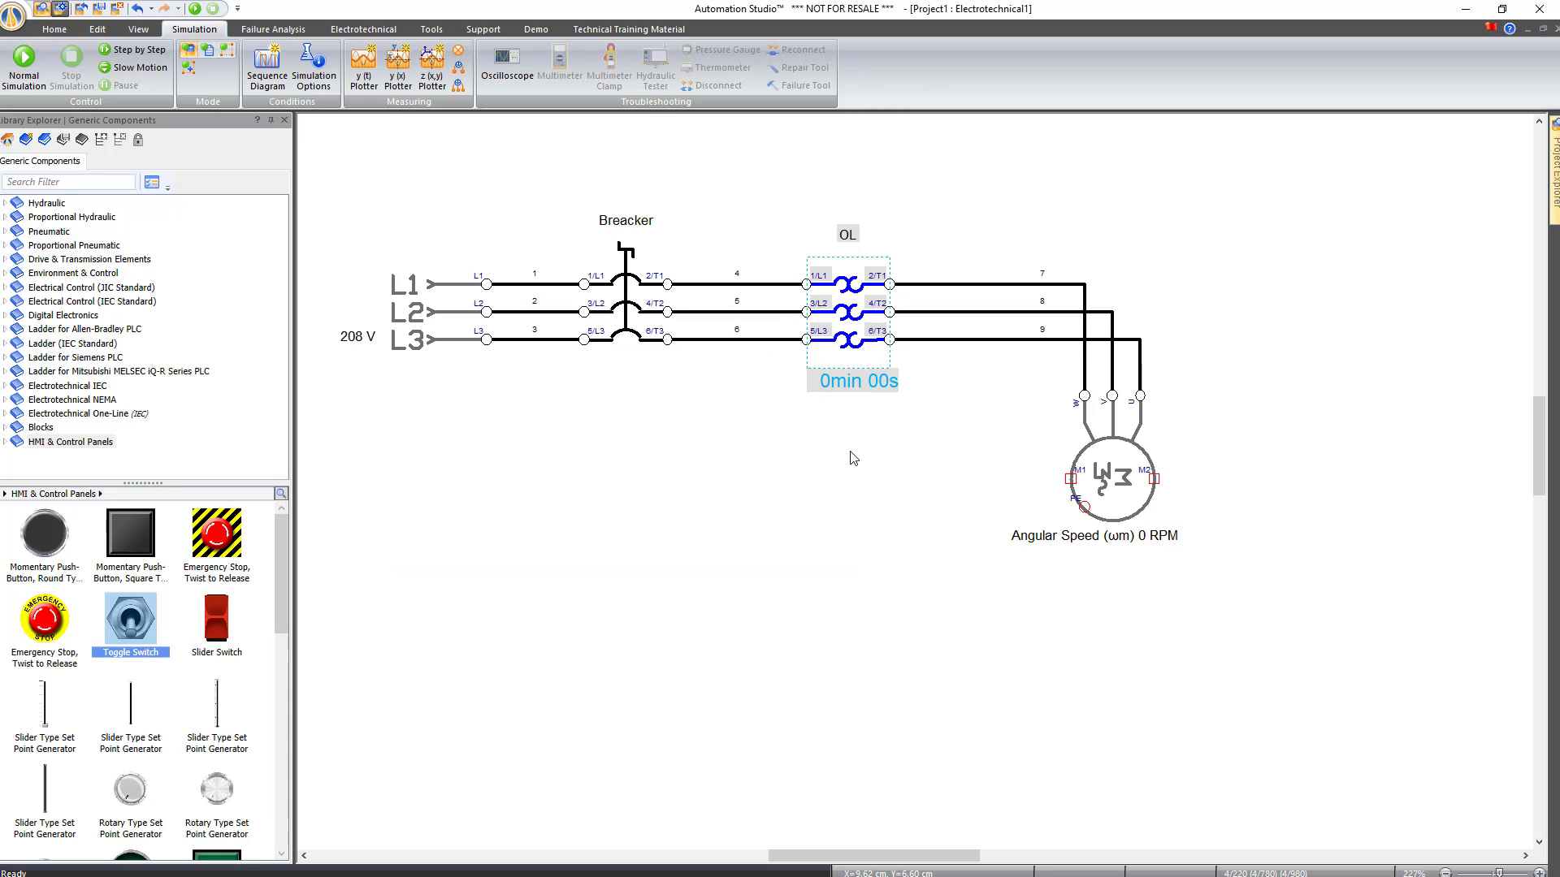
# Place a toggle switch aliased Fault1 below the circuit, shrink it, and position its label
pyautogui.moveTo(113, 613); pyautogui.dragTo(736, 501)
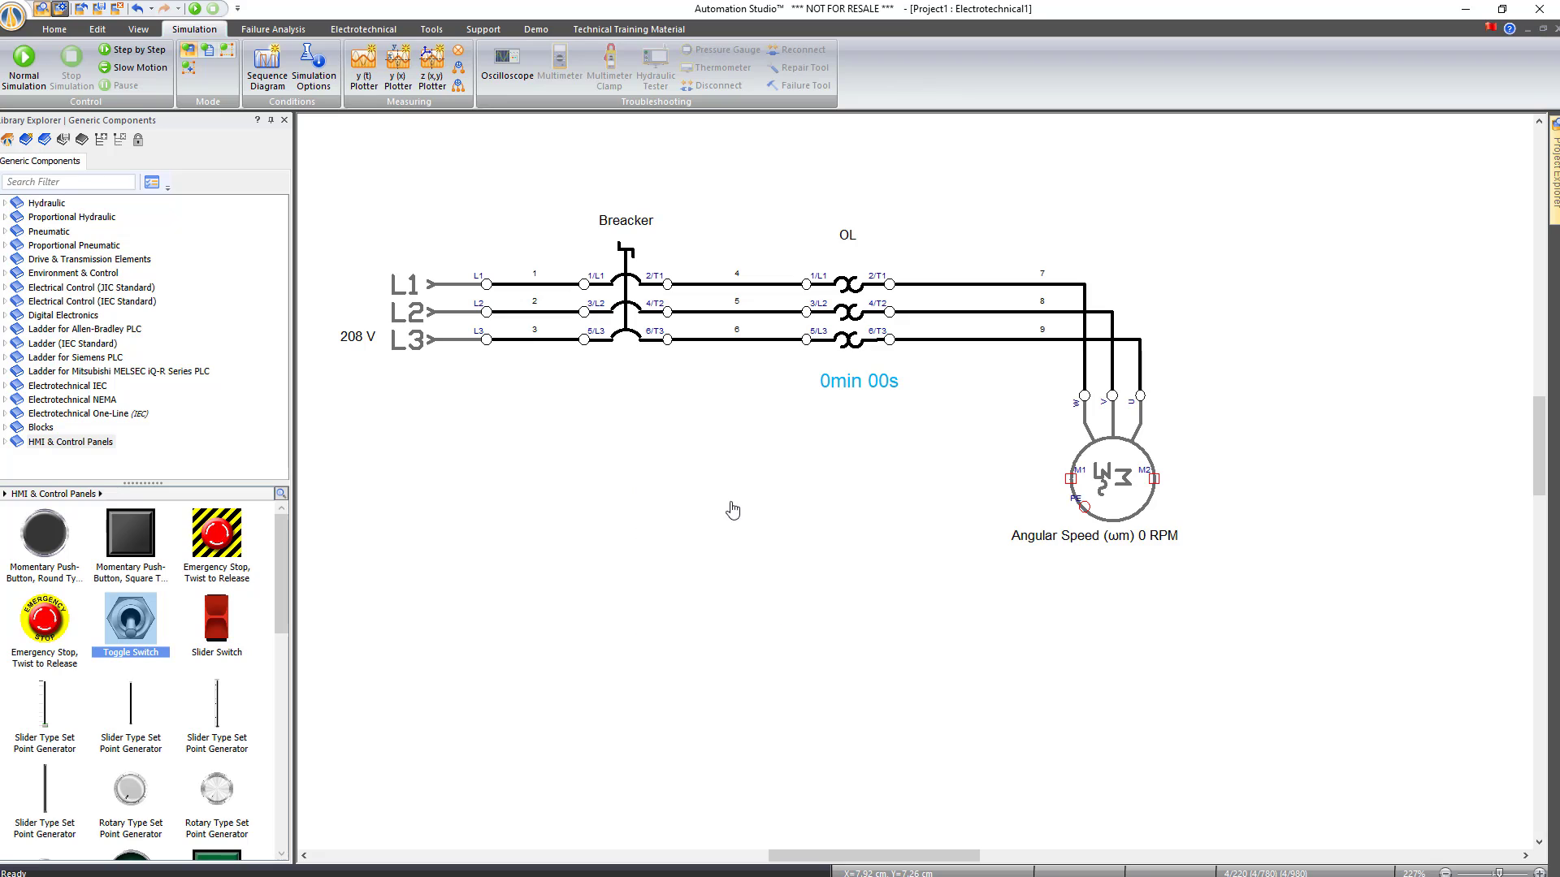
pyautogui.write('Fault1')
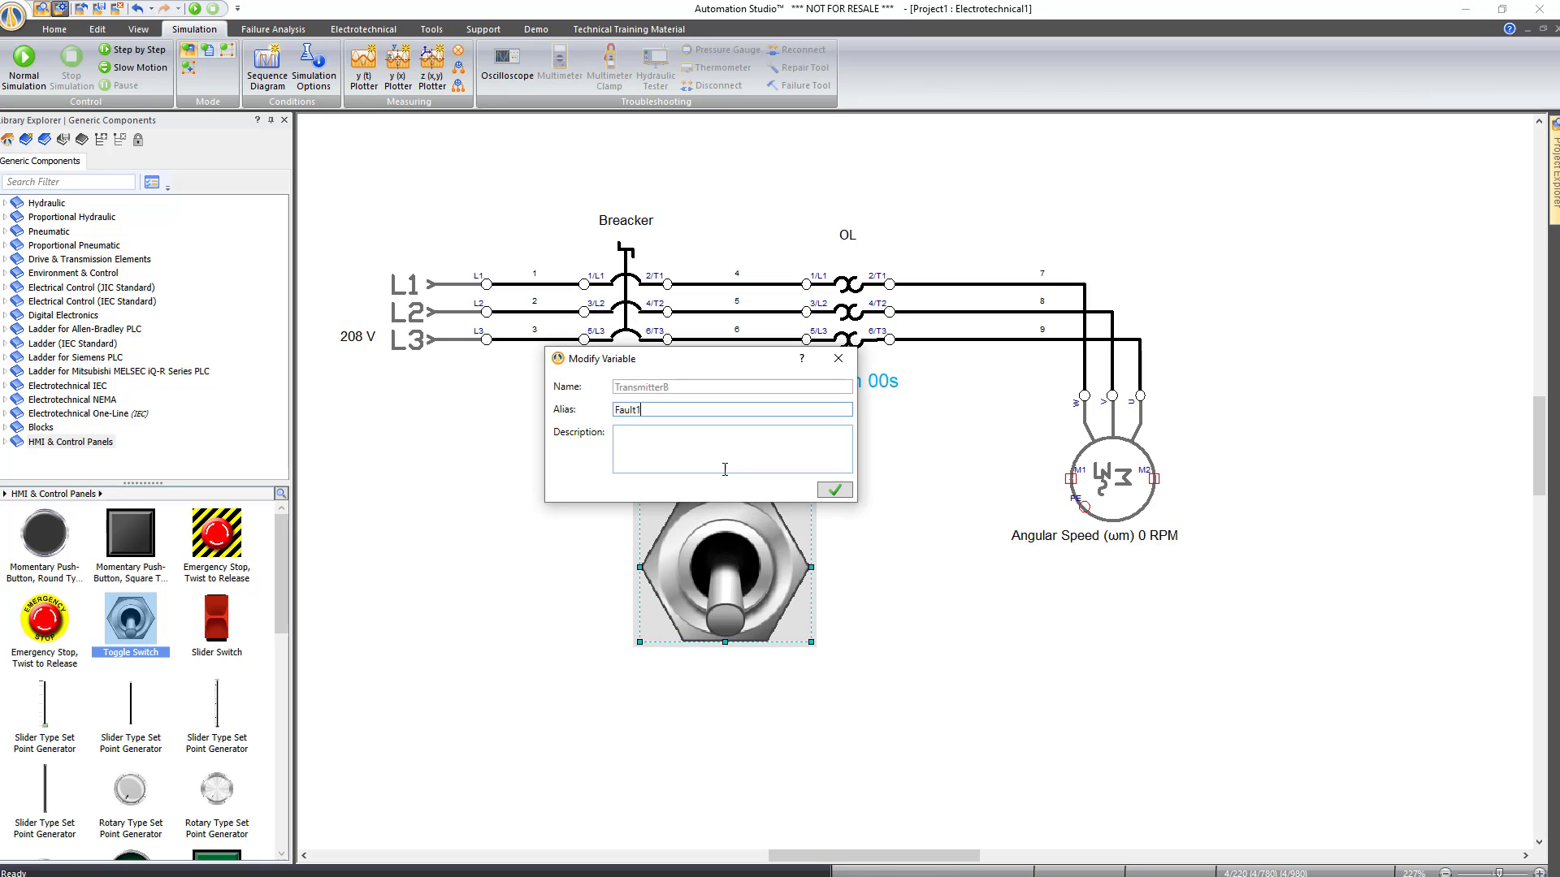
pyautogui.press('Return')
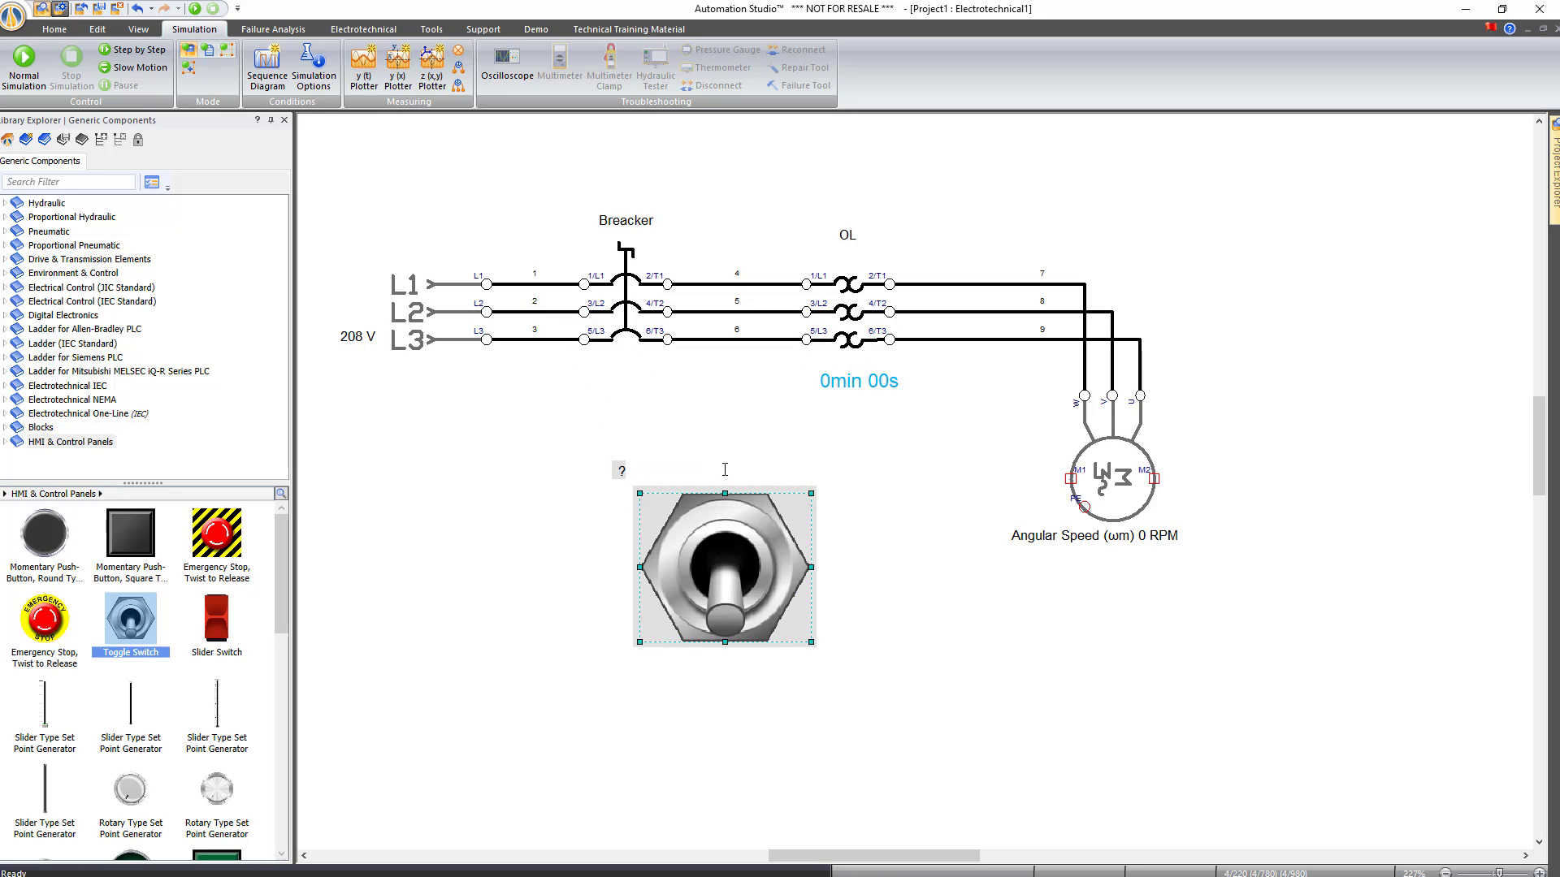
pyautogui.moveTo(810, 493); pyautogui.dragTo(696, 591)
pyautogui.moveTo(607, 569); pyautogui.dragTo(678, 568)
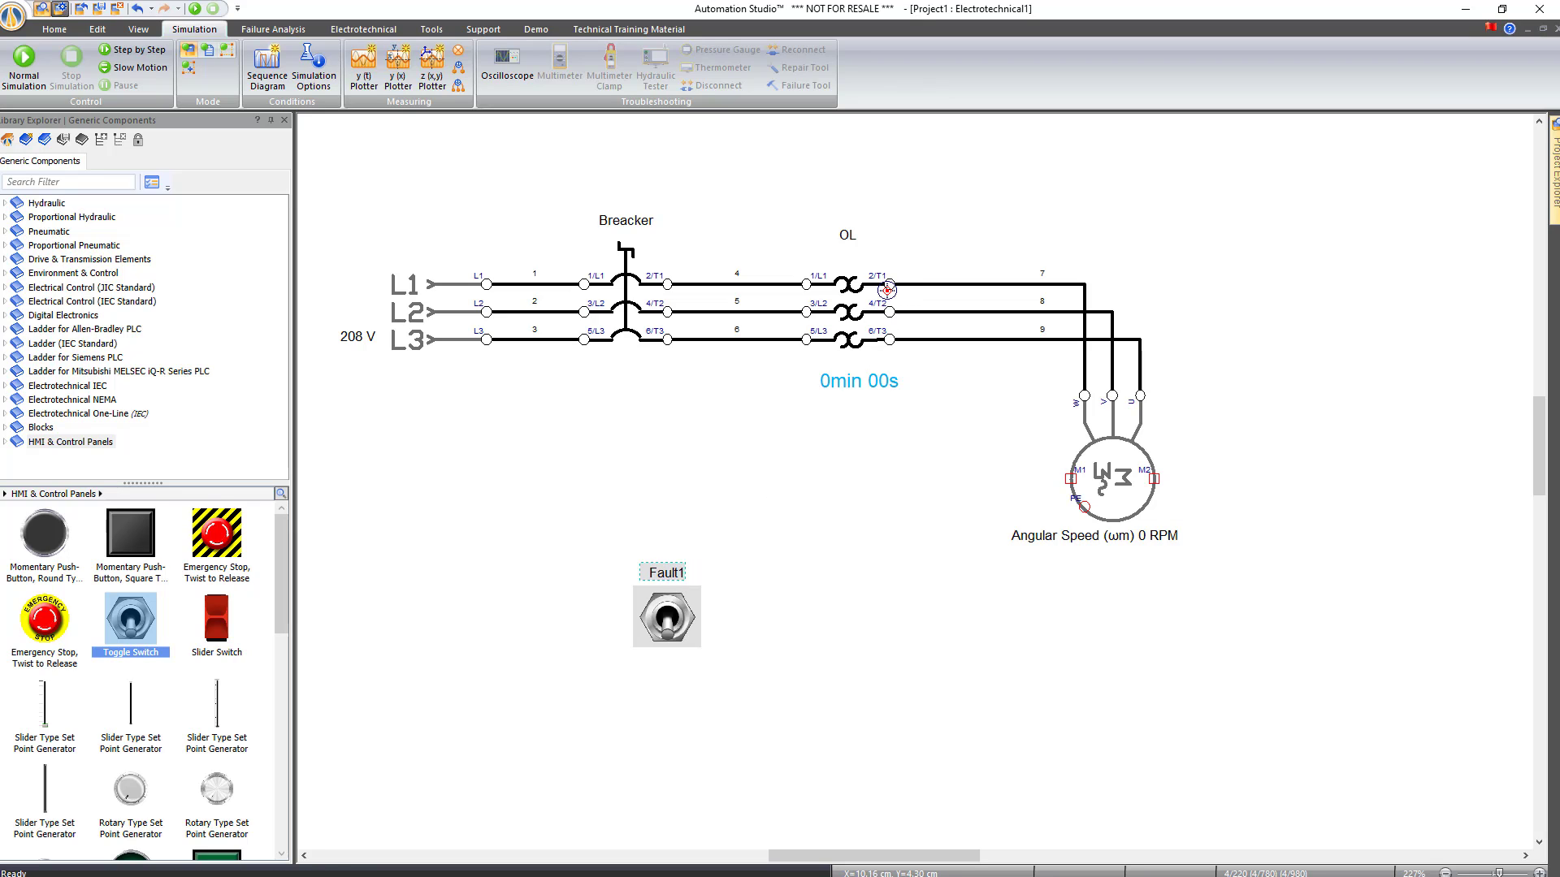
# Check the Fault1 switch's Internal Links for compatible variables, then close its properties
pyautogui.doubleClick(675, 623)
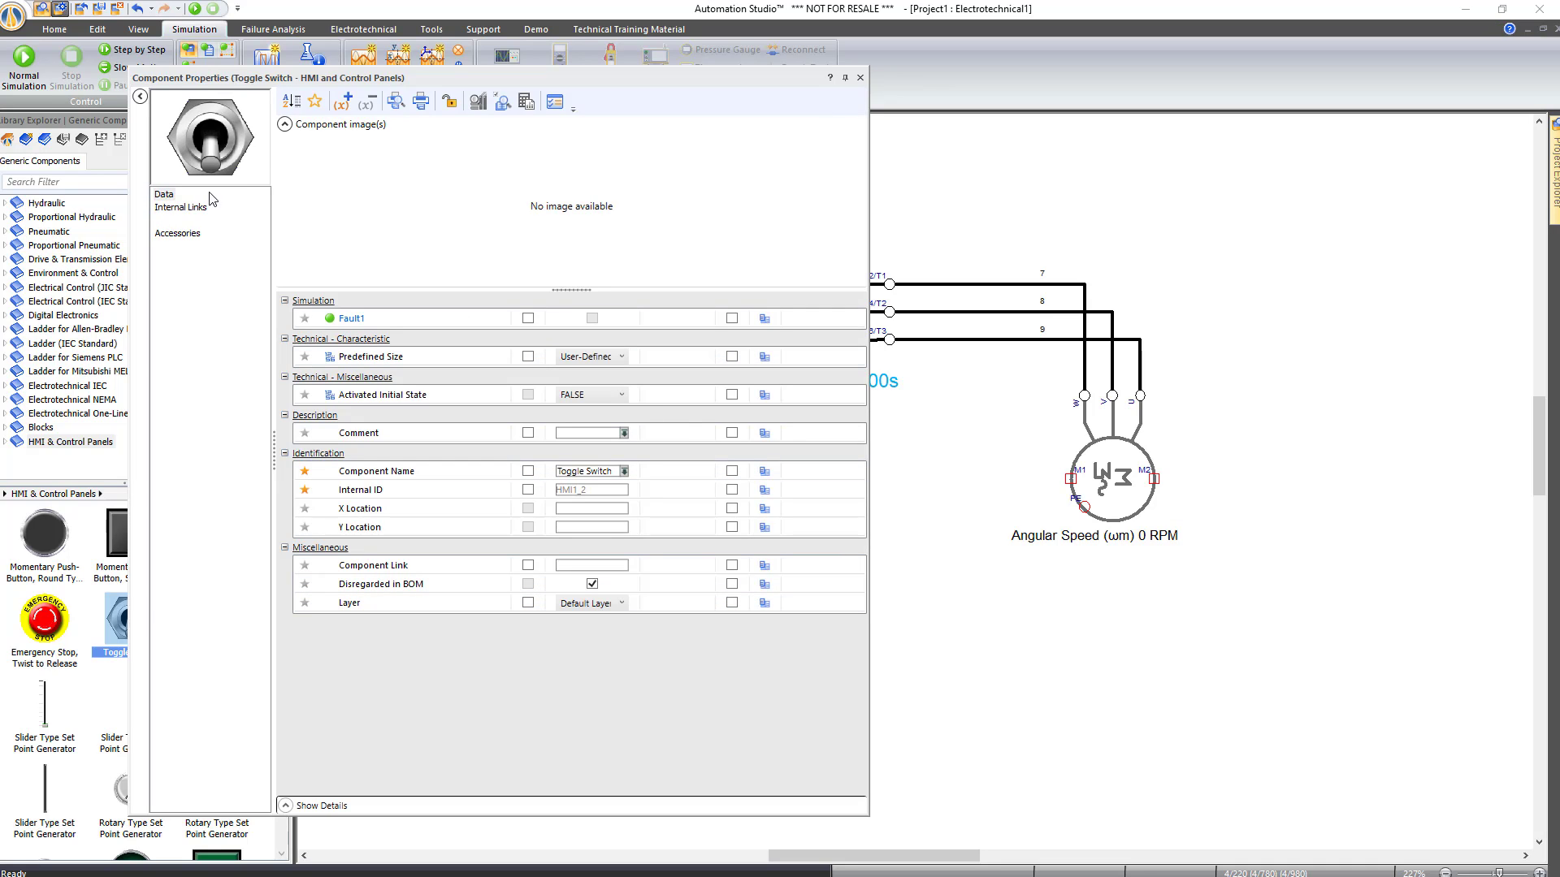
pyautogui.click(182, 208)
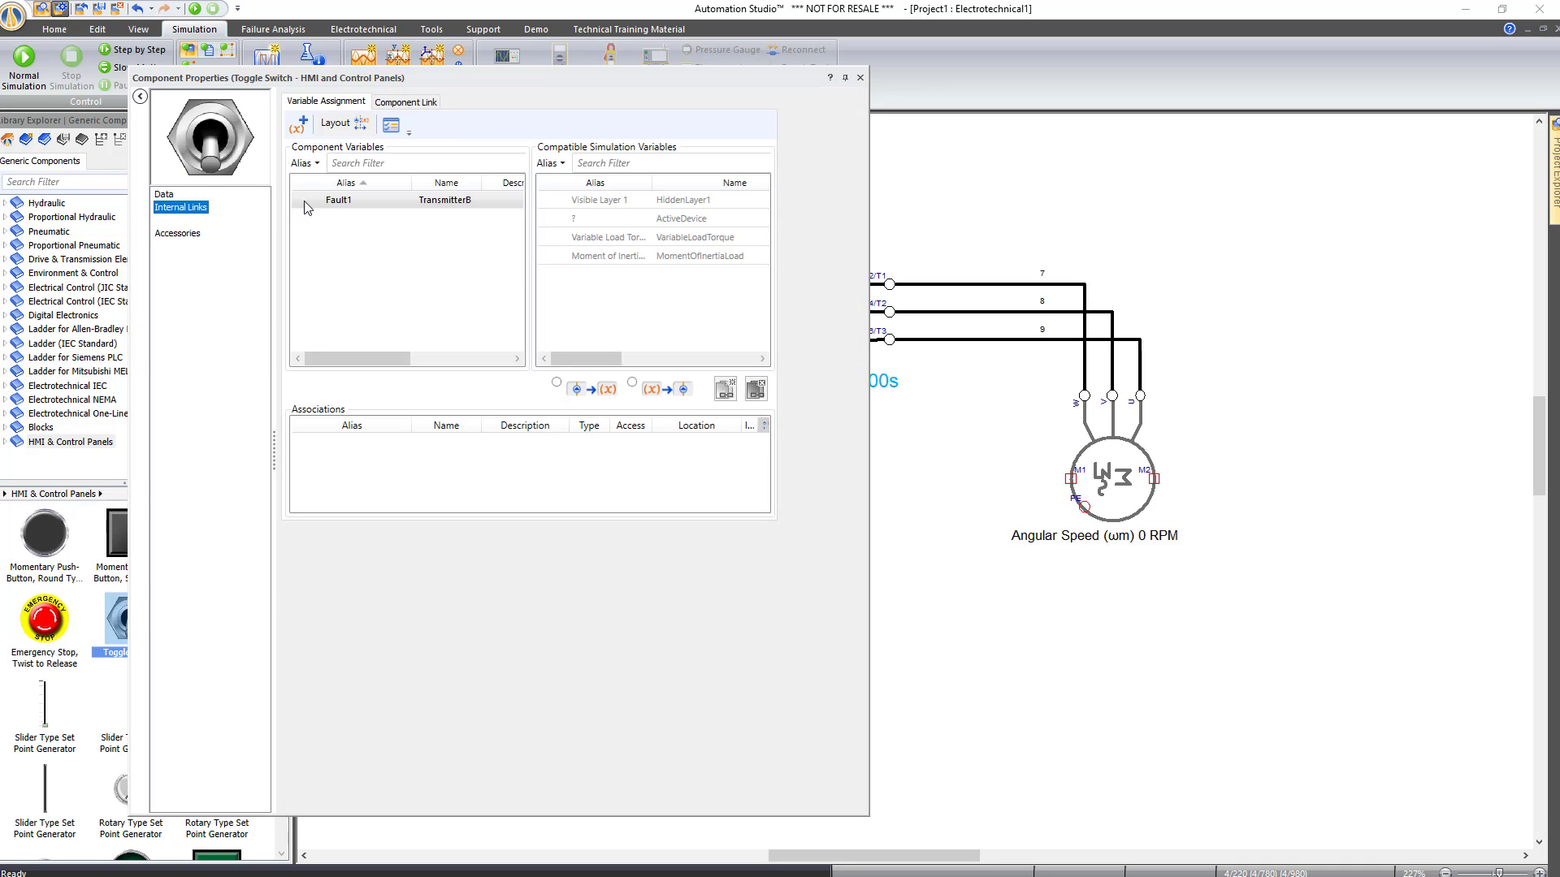
pyautogui.click(607, 165)
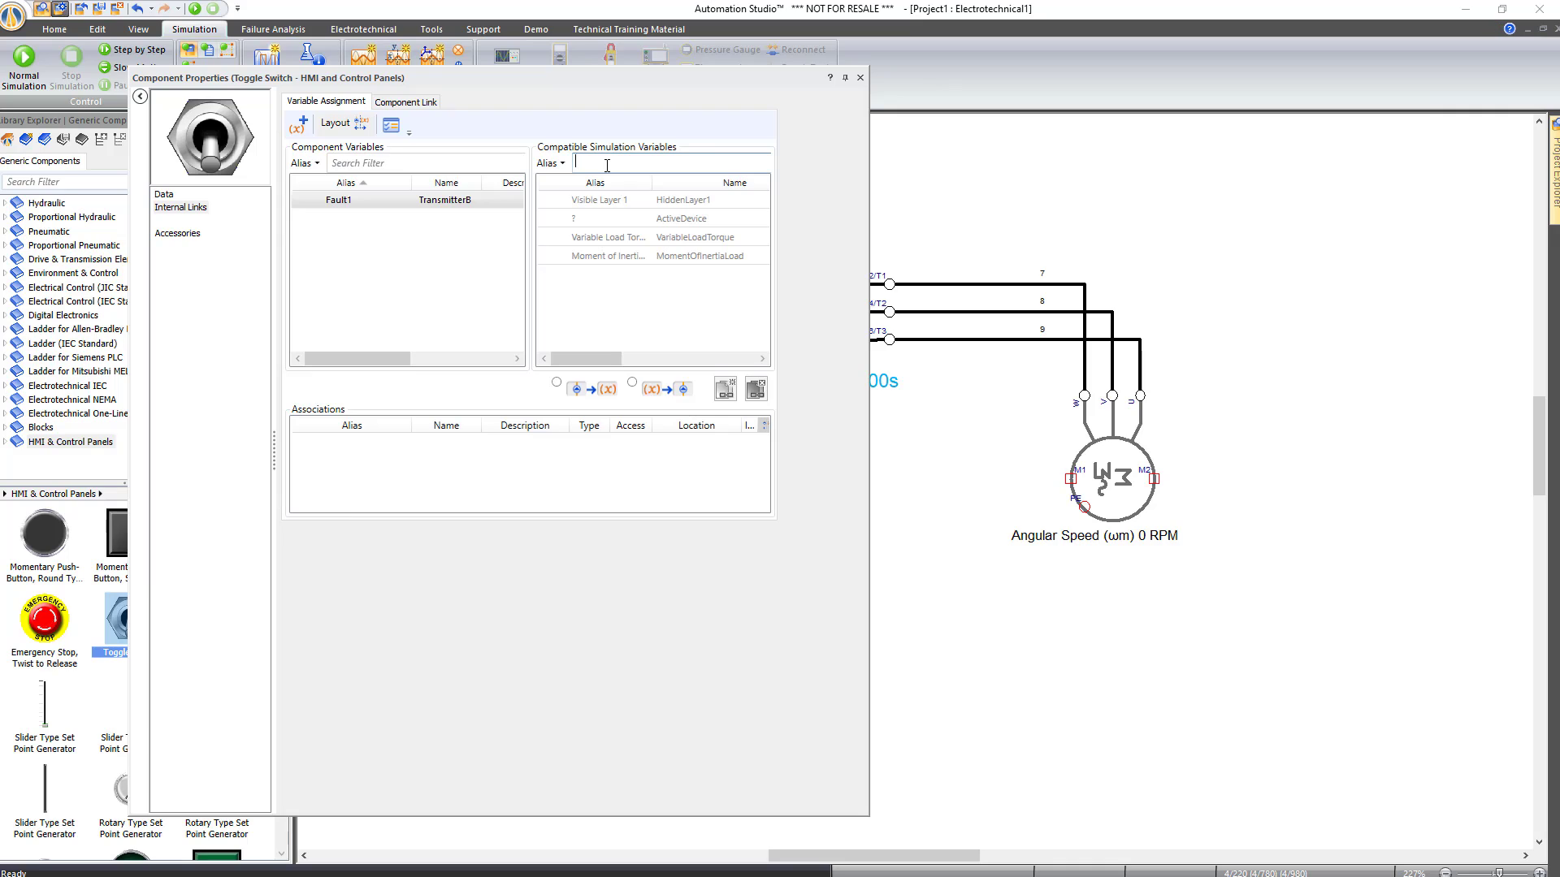
pyautogui.write('f')
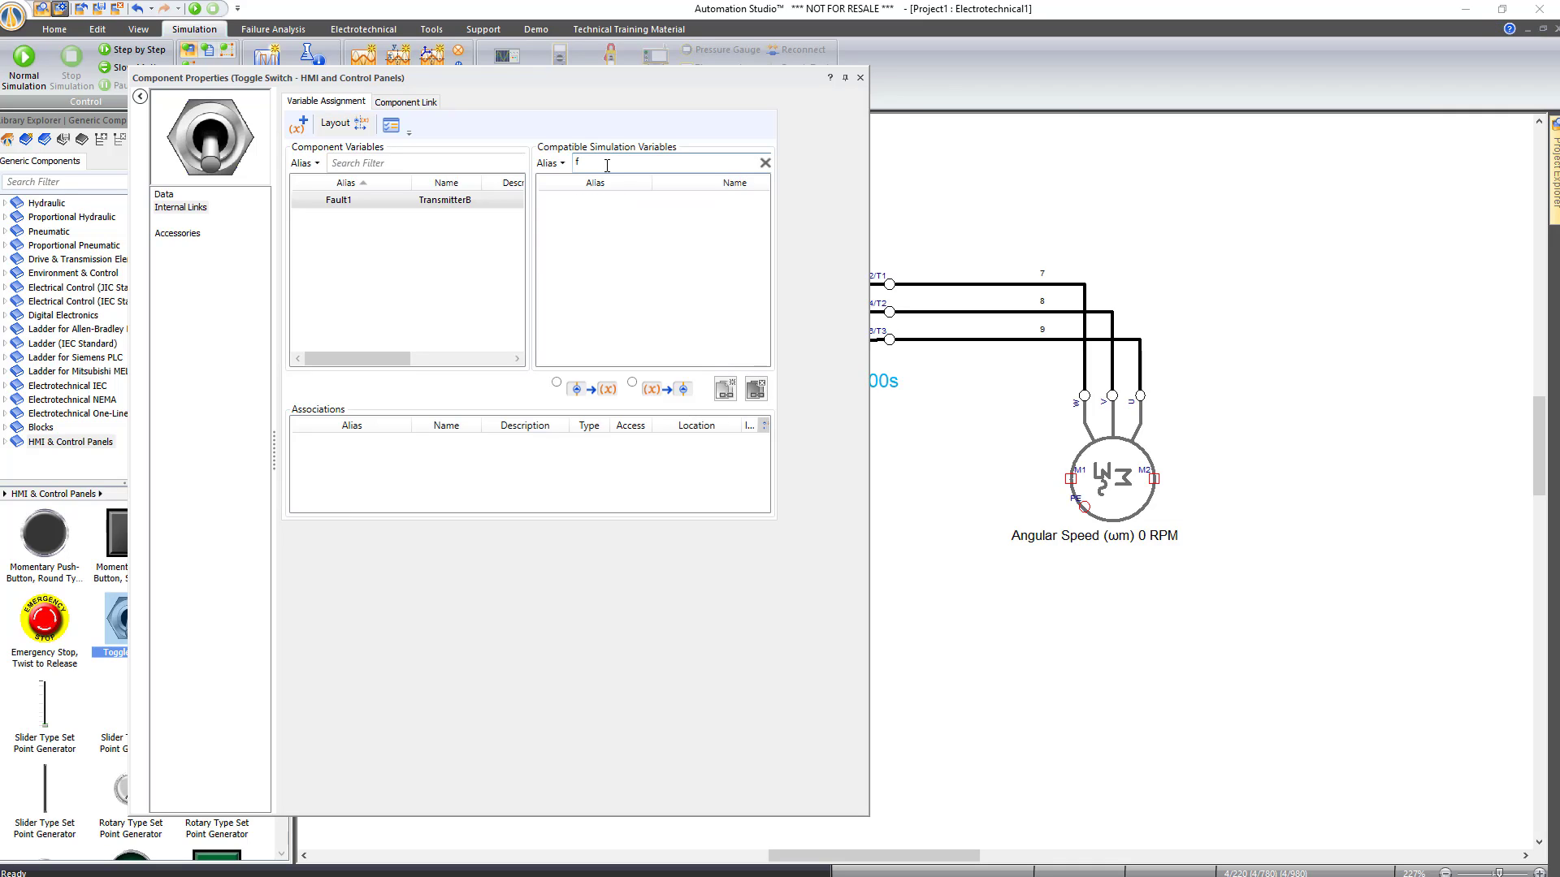
pyautogui.press('BackSpace')
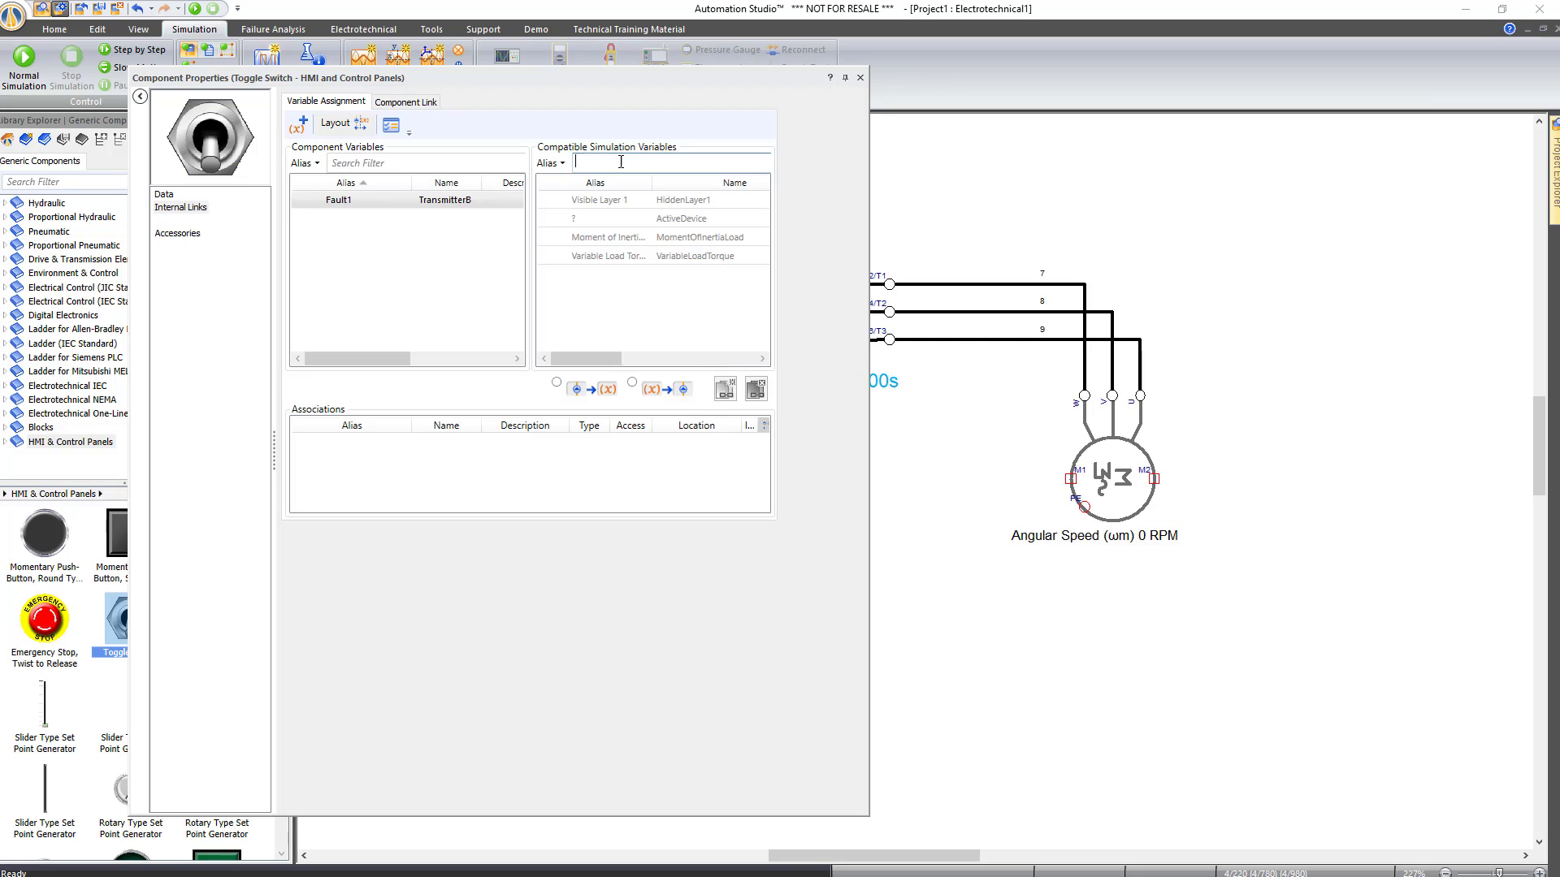
pyautogui.click(860, 78)
# Tick Declared for the severed electrical connection failure in OL's Troubleshooting properties and apply
pyautogui.click(855, 291)
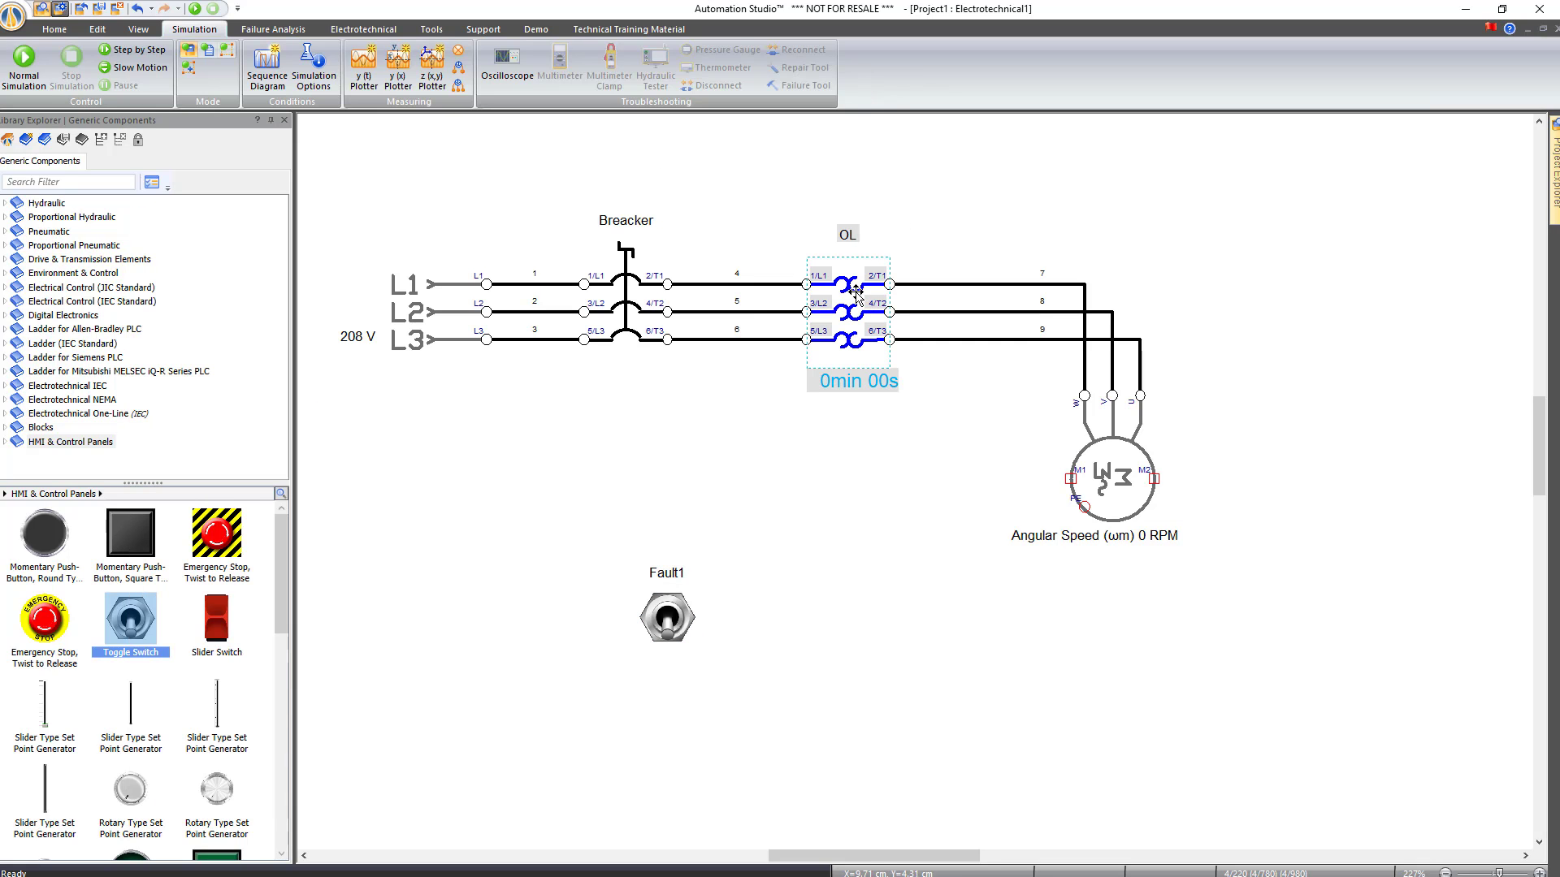
pyautogui.doubleClick(855, 291)
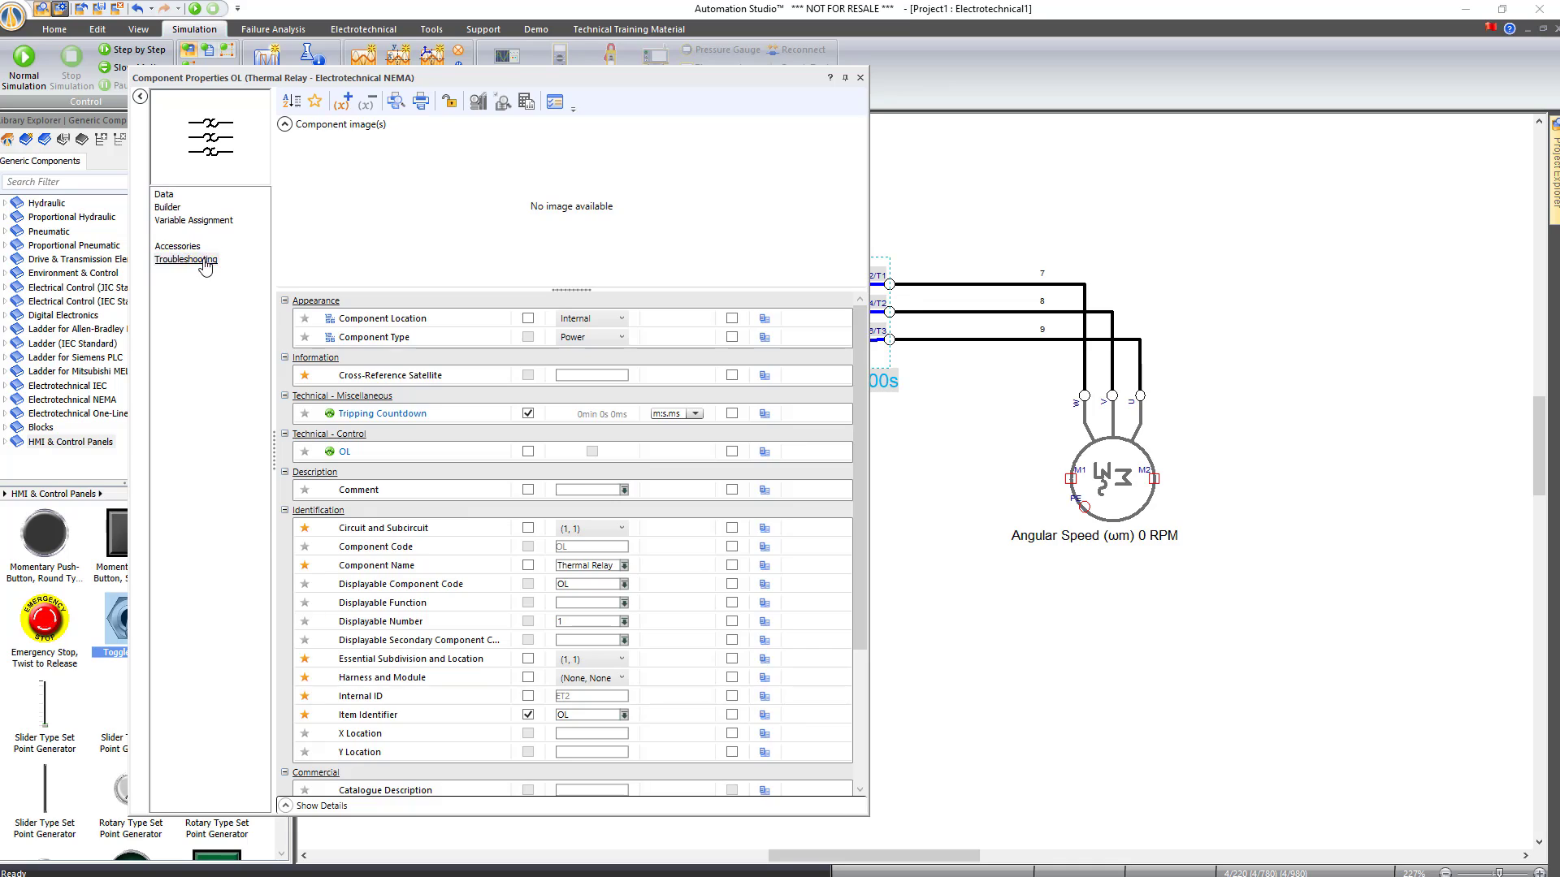
pyautogui.click(203, 260)
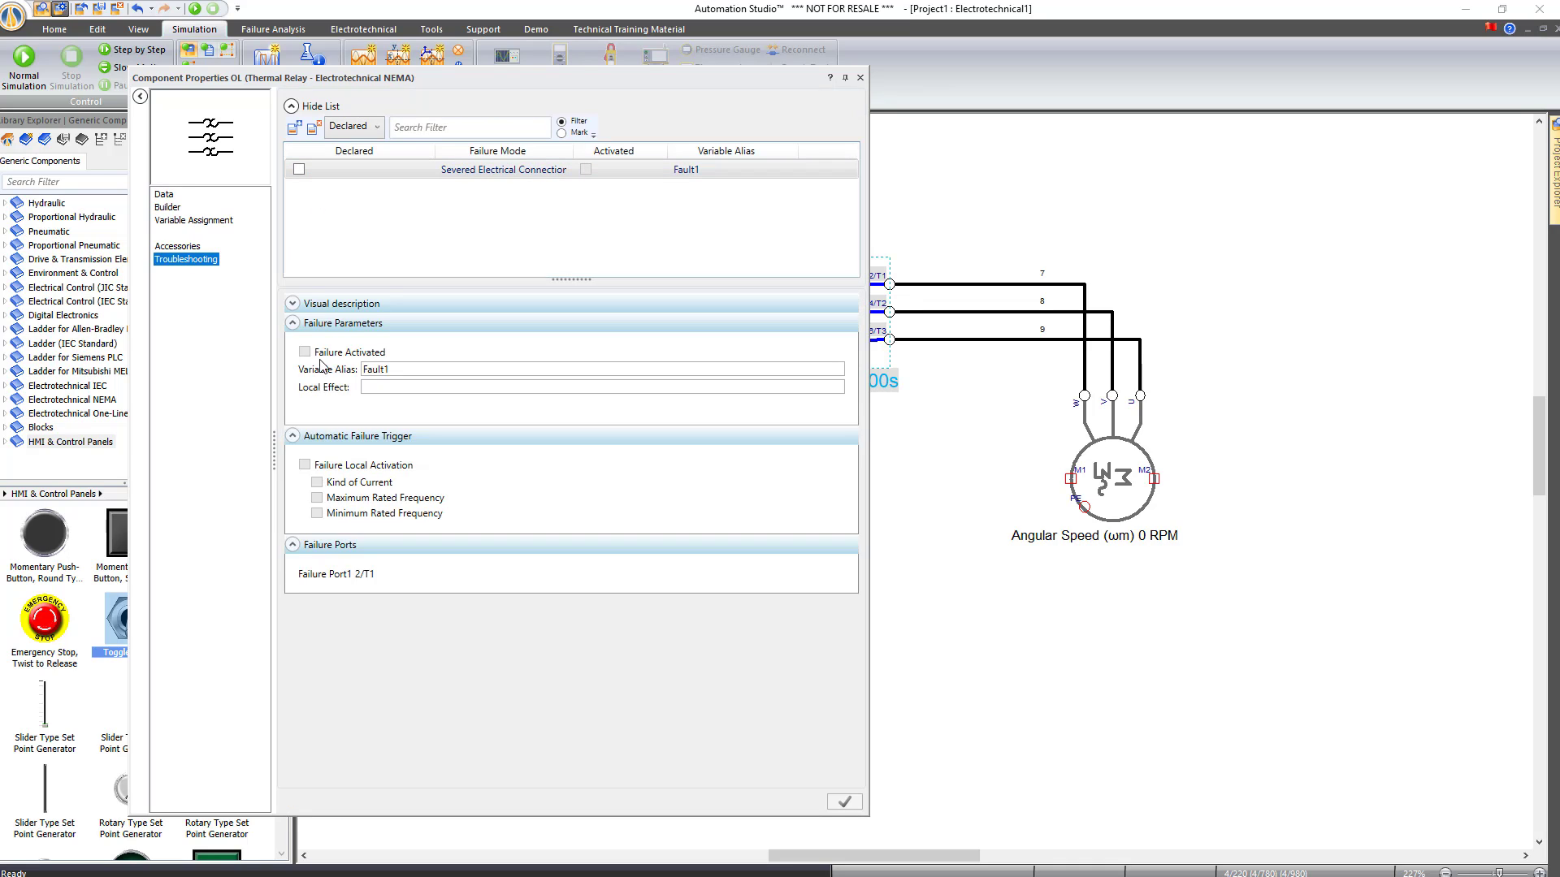
pyautogui.click(299, 170)
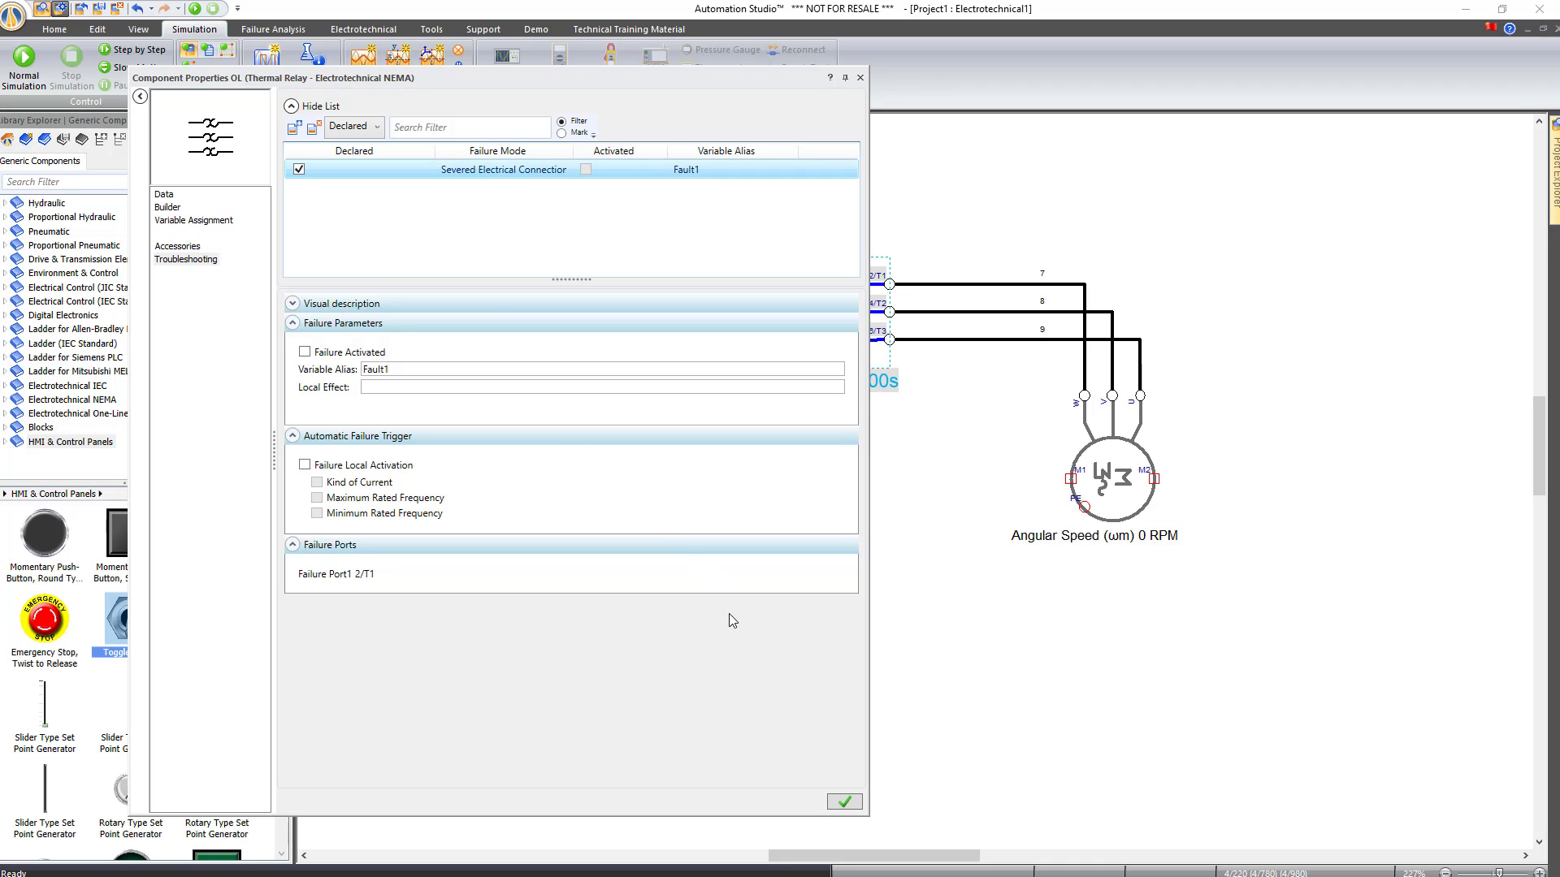
pyautogui.click(849, 803)
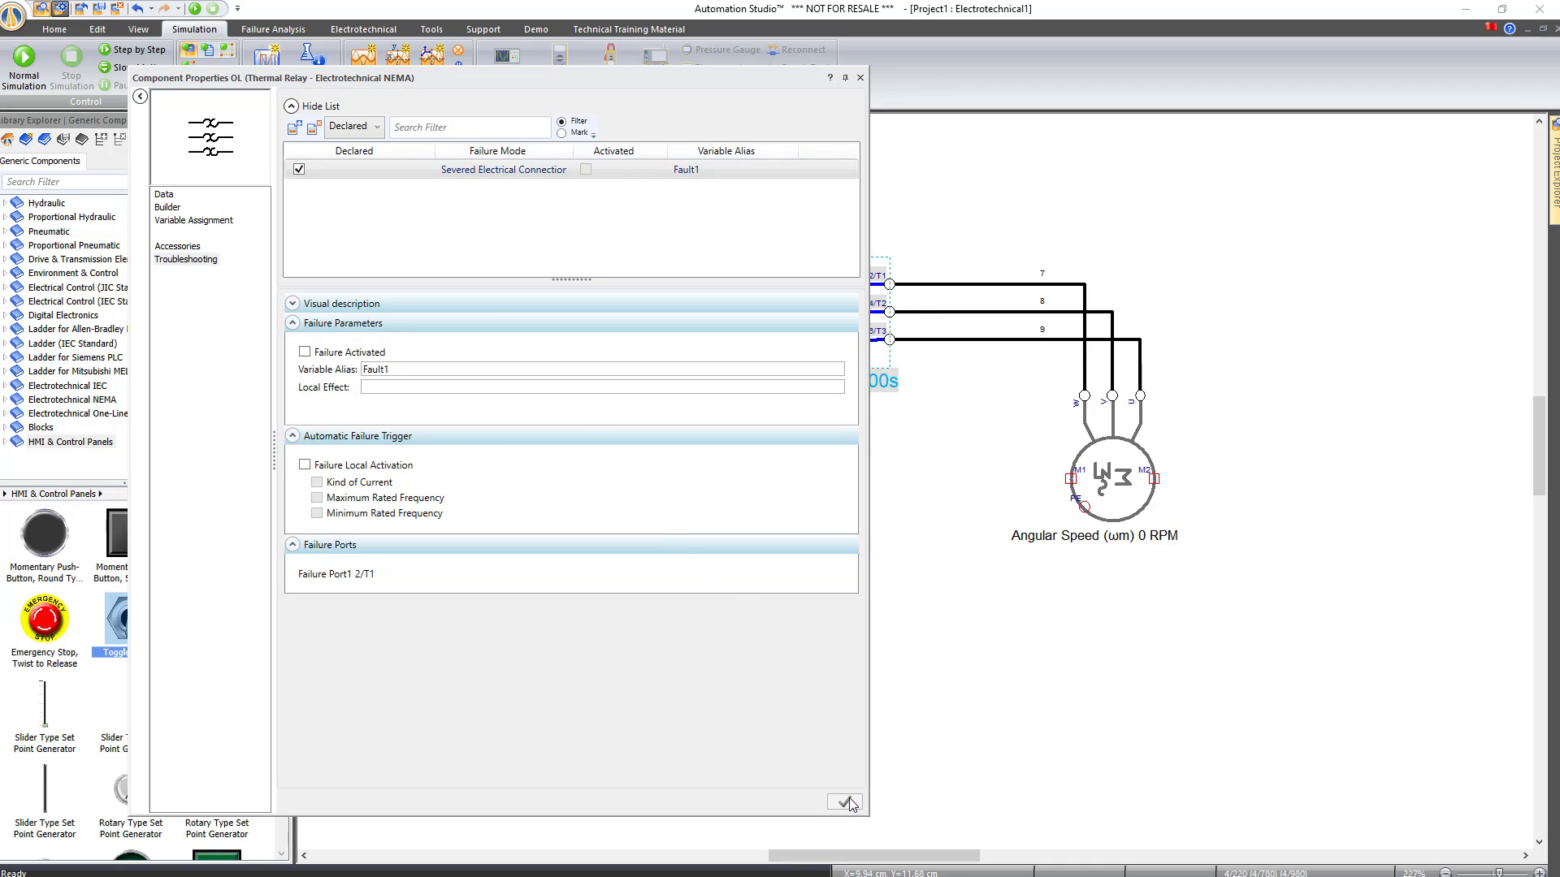
pyautogui.click(860, 77)
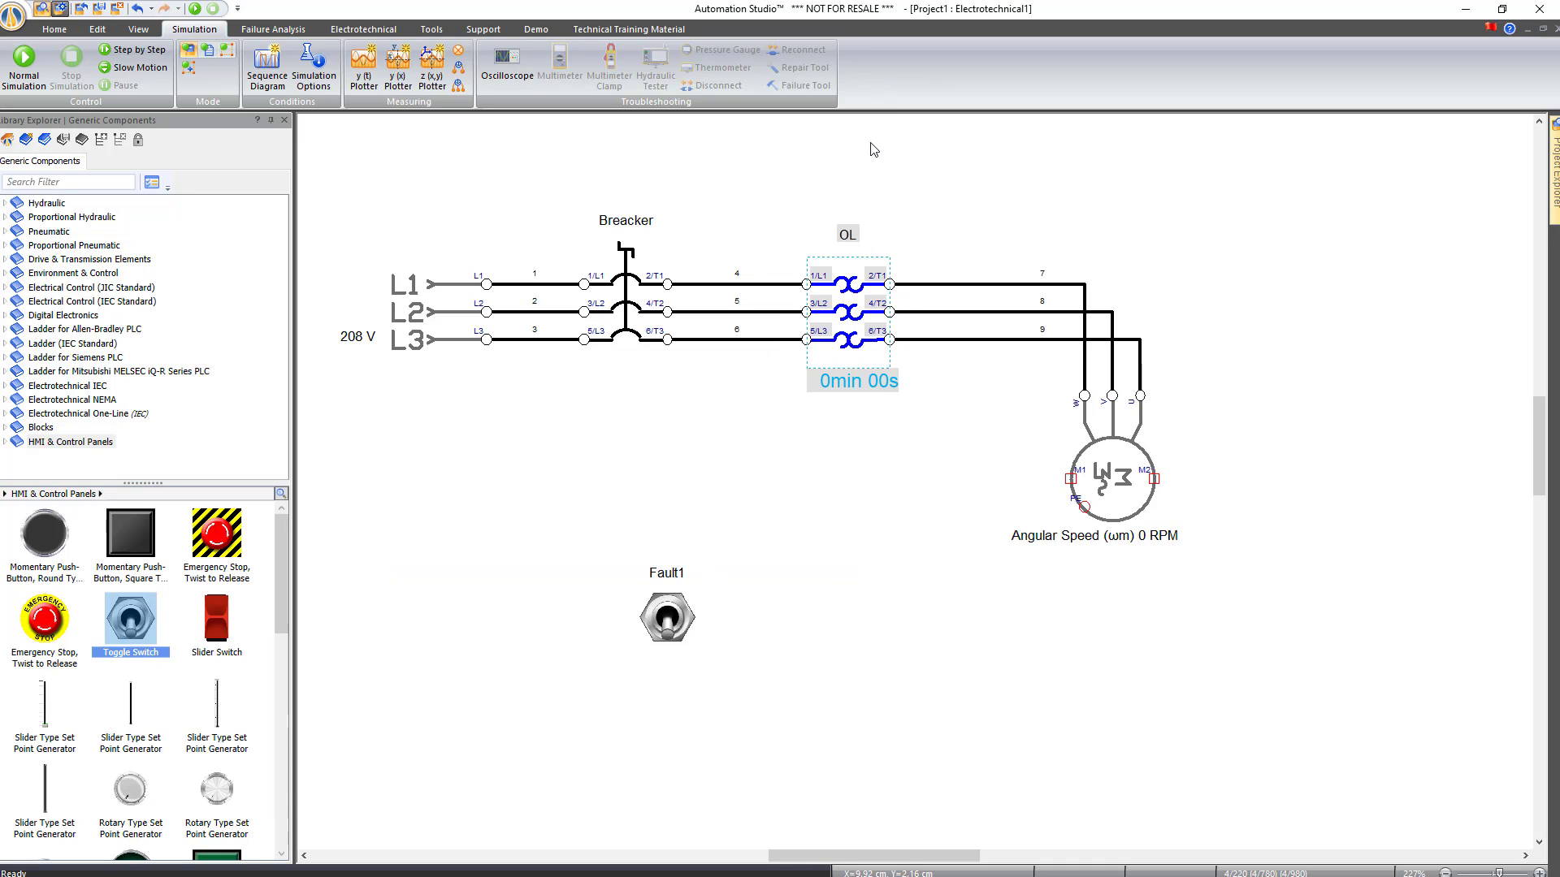
# Link the Fault1 switch to the OL Fault1 failure variable under Internal Links
pyautogui.doubleClick(667, 617)
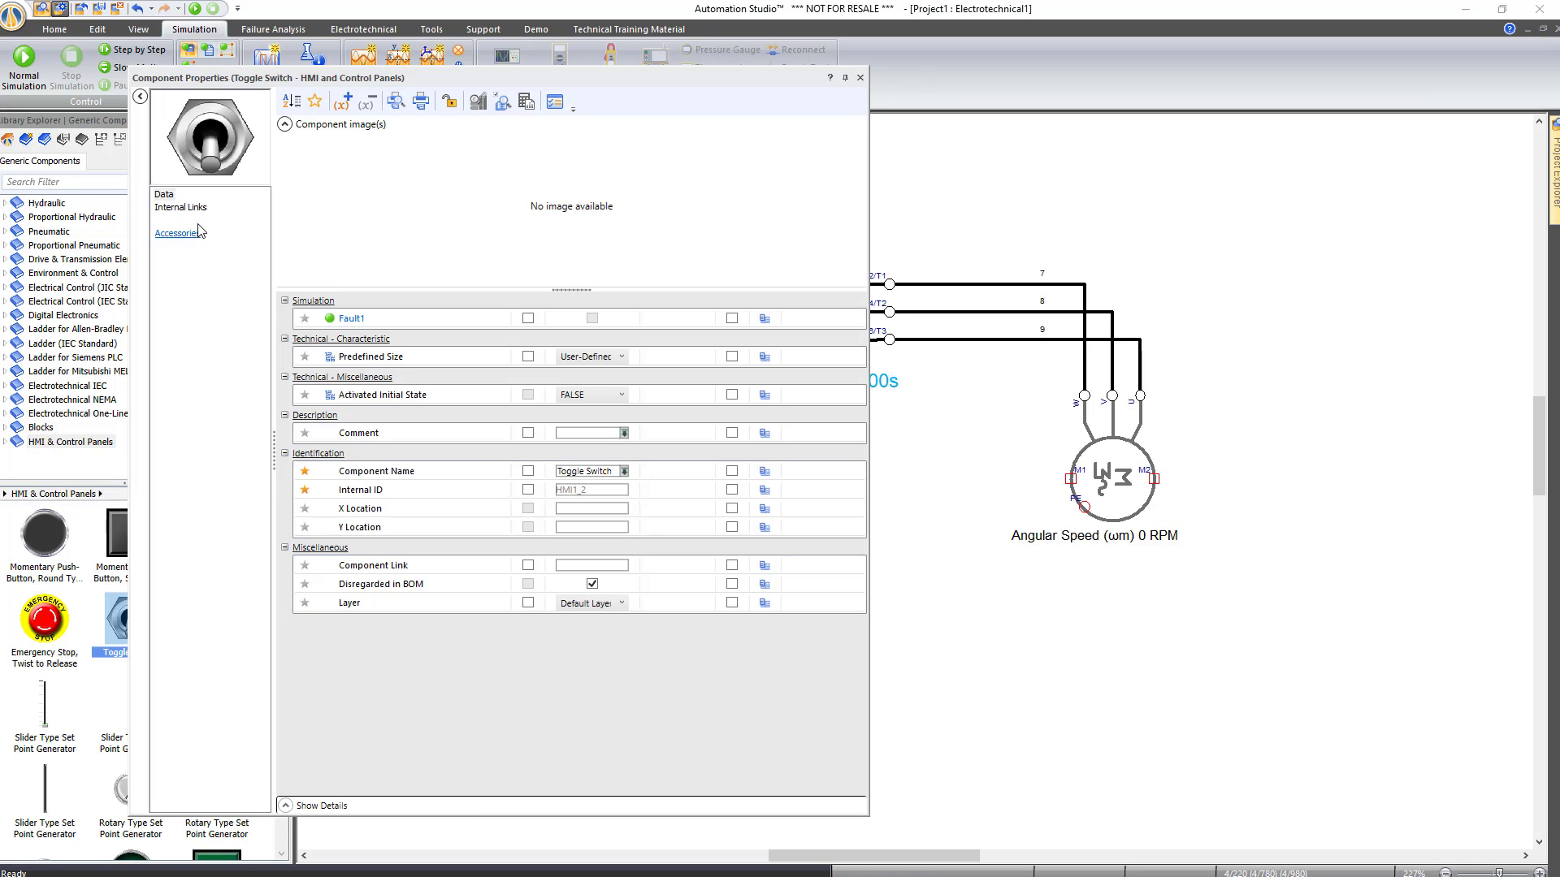
pyautogui.click(180, 208)
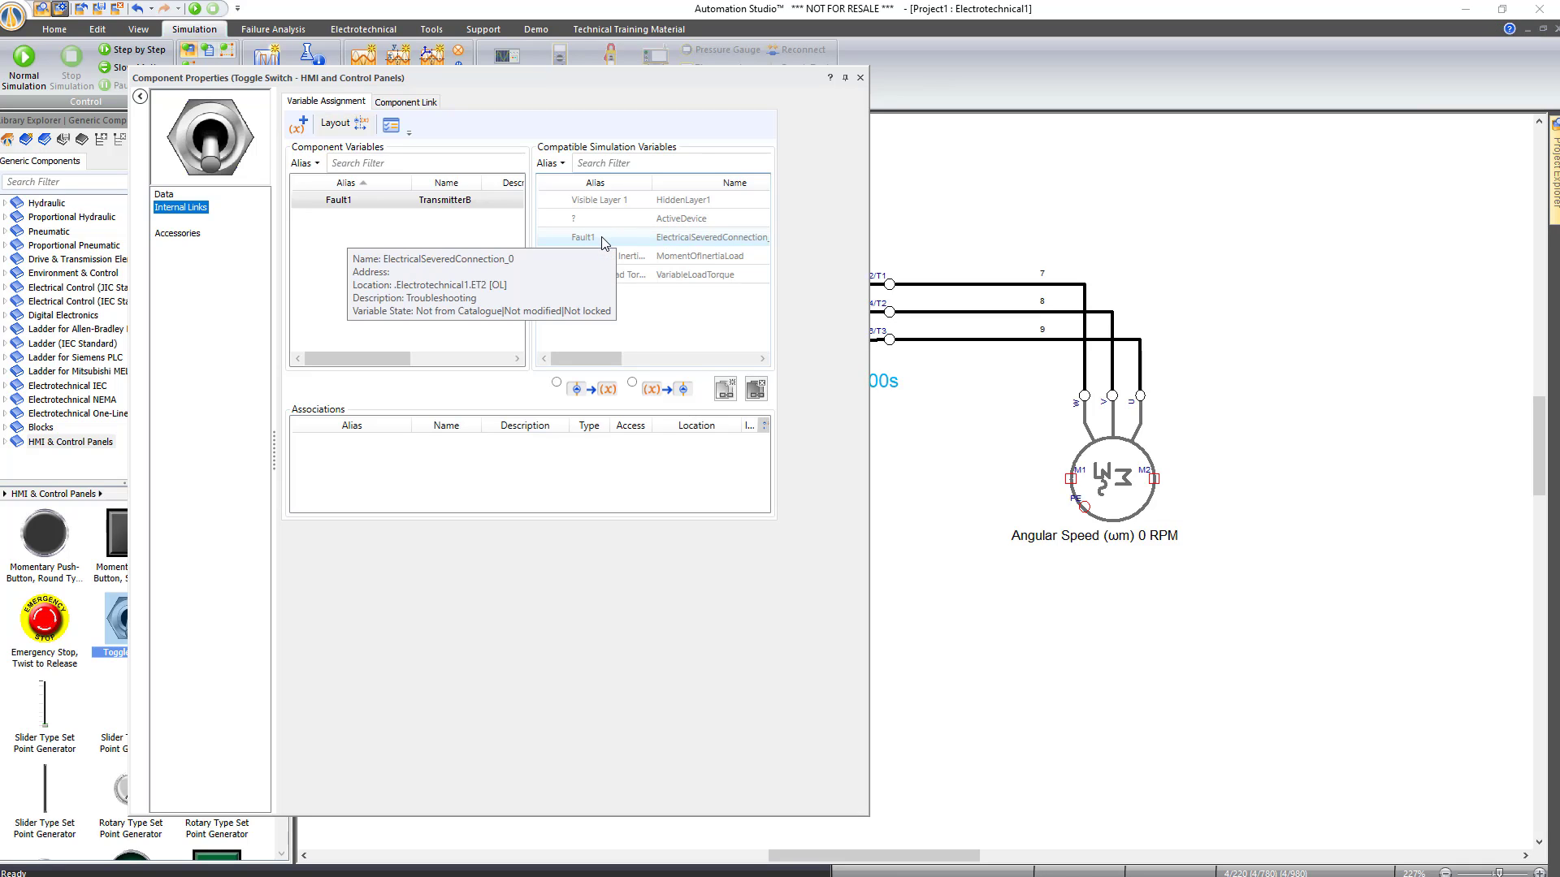
pyautogui.doubleClick(601, 237)
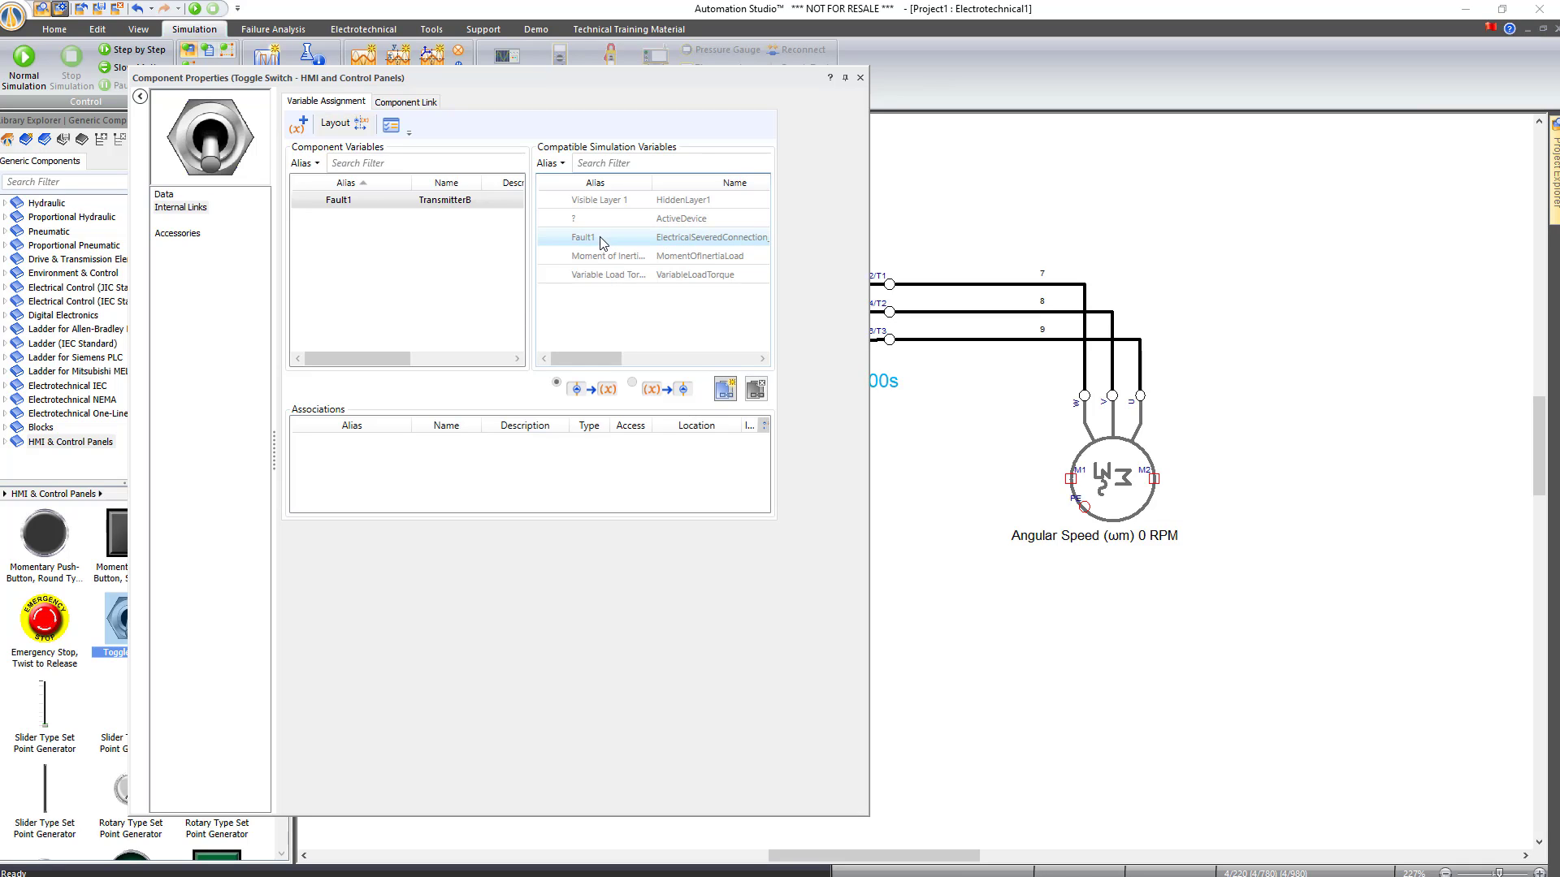
pyautogui.click(860, 77)
# Simulate the motor, clamp-measure amps on wires 7 and 8 with Fault1 flipped, then stop
pyautogui.click(196, 9)
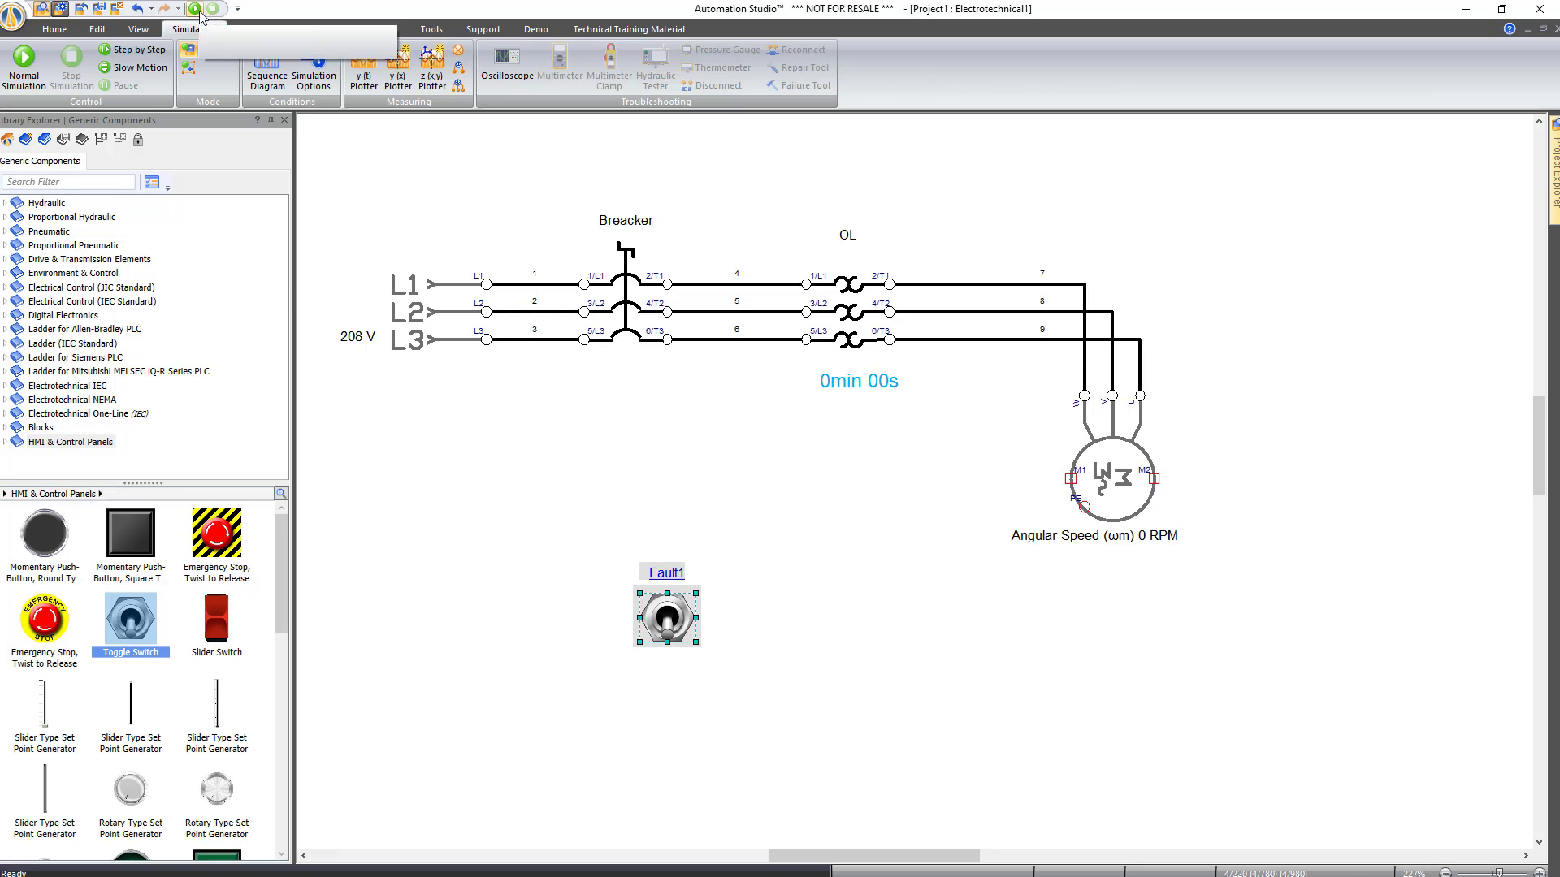
pyautogui.click(609, 69)
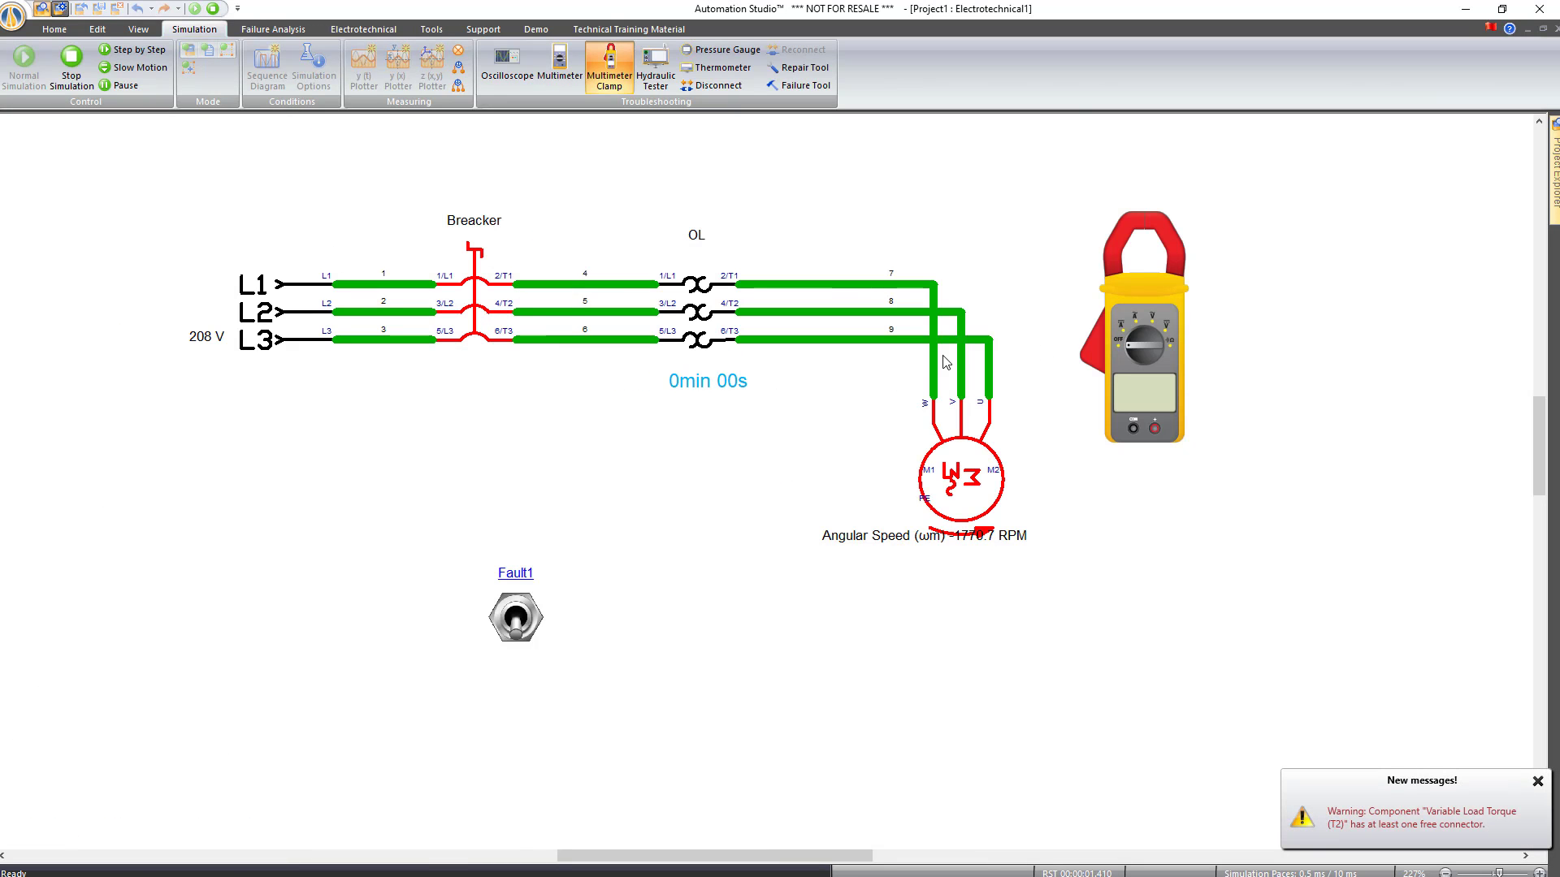
pyautogui.click(1140, 334)
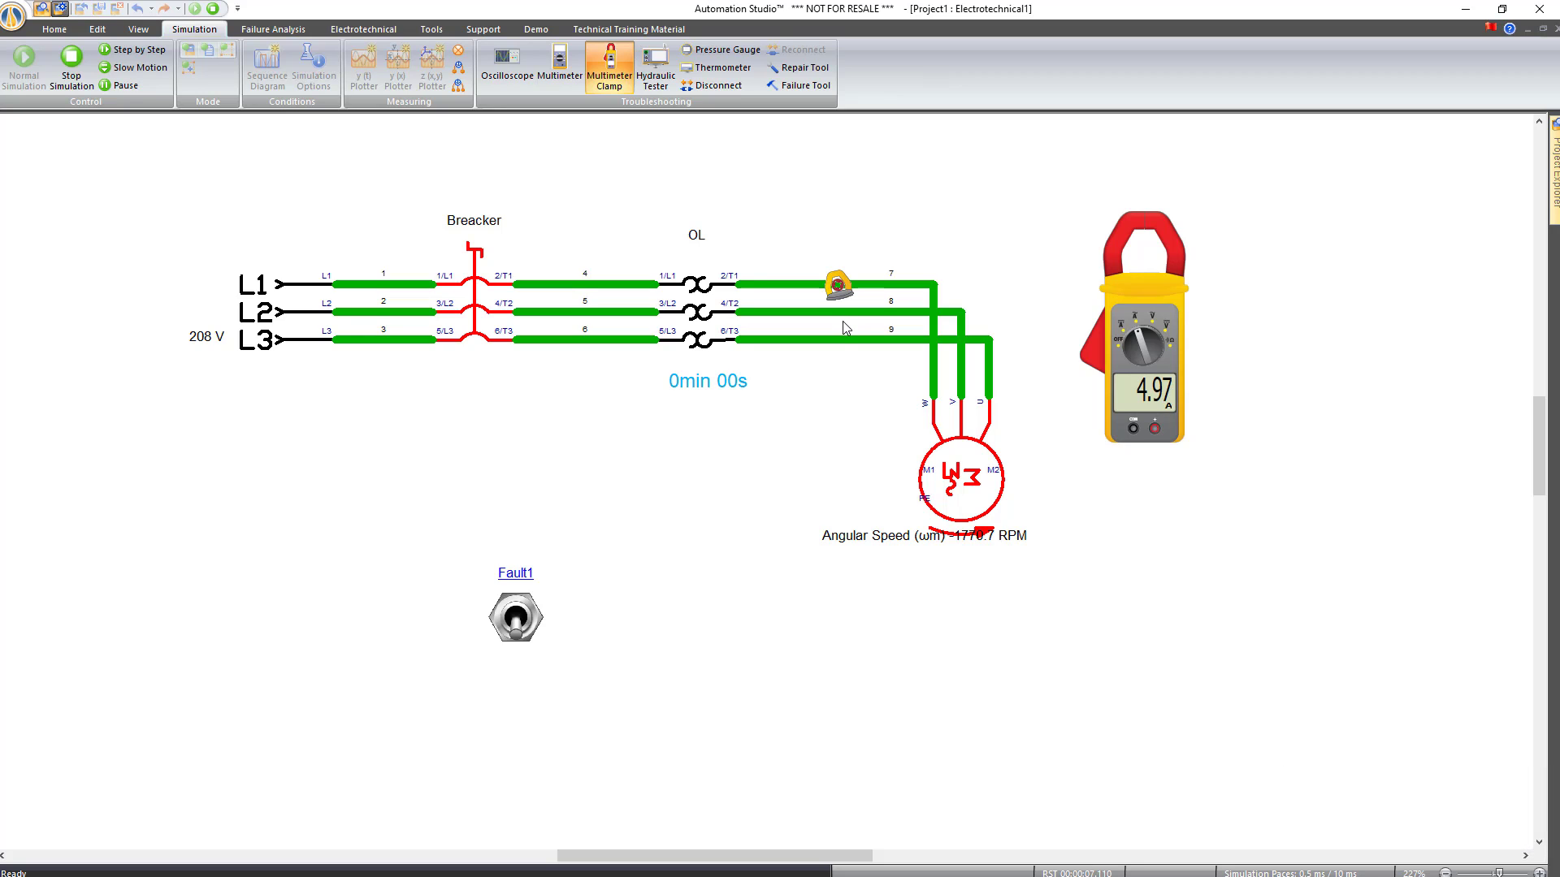
pyautogui.click(517, 622)
pyautogui.moveTo(841, 303)
pyautogui.mouseDown()
pyautogui.moveTo(841, 357)
pyautogui.moveTo(830, 286)
pyautogui.mouseUp()
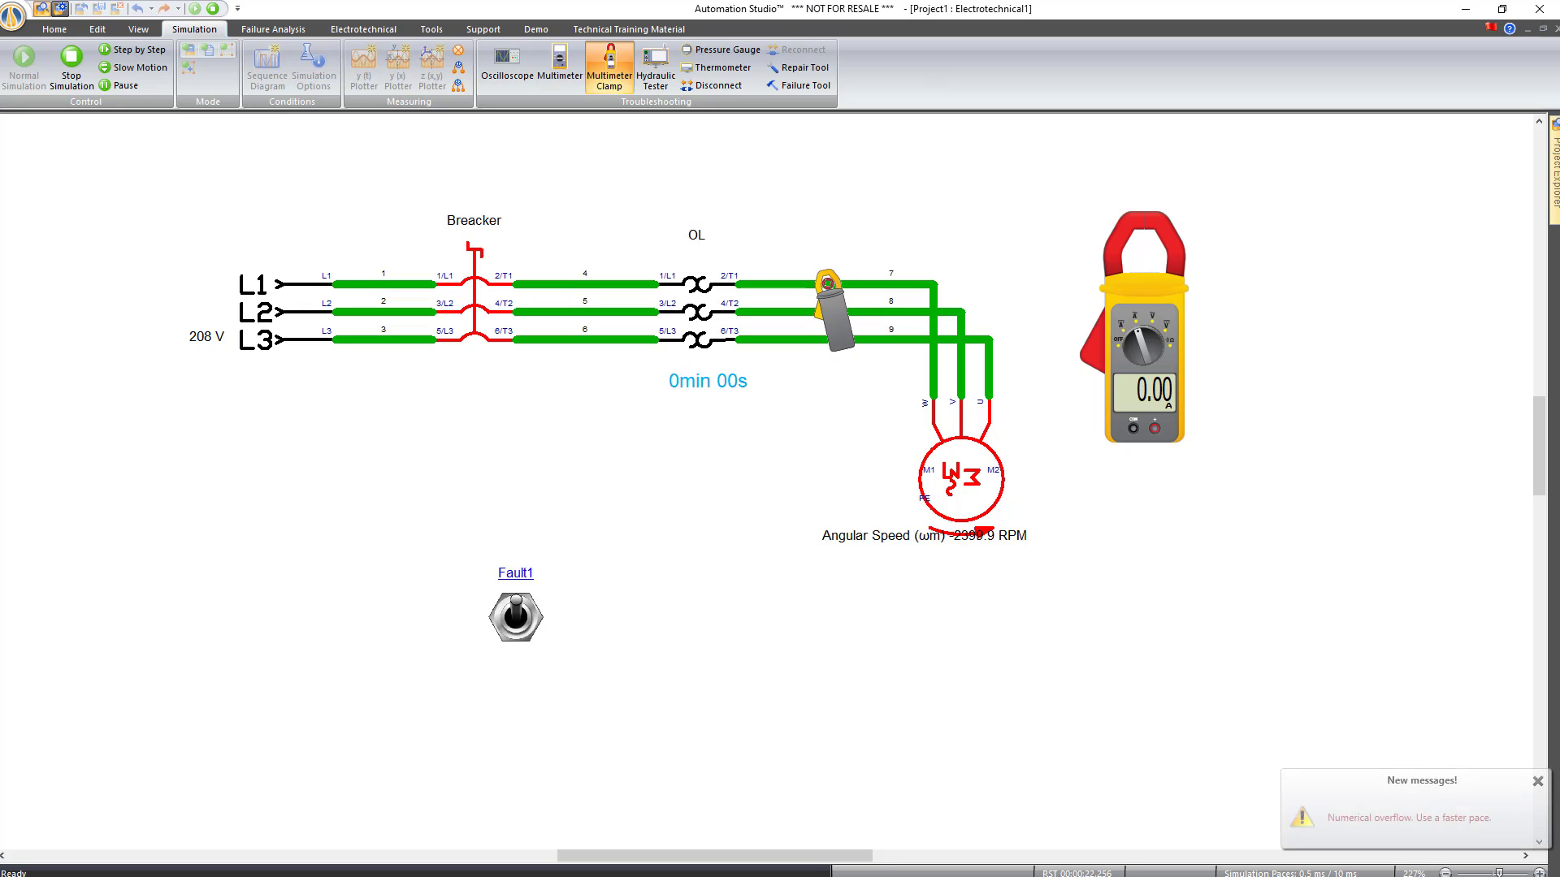
pyautogui.click(213, 9)
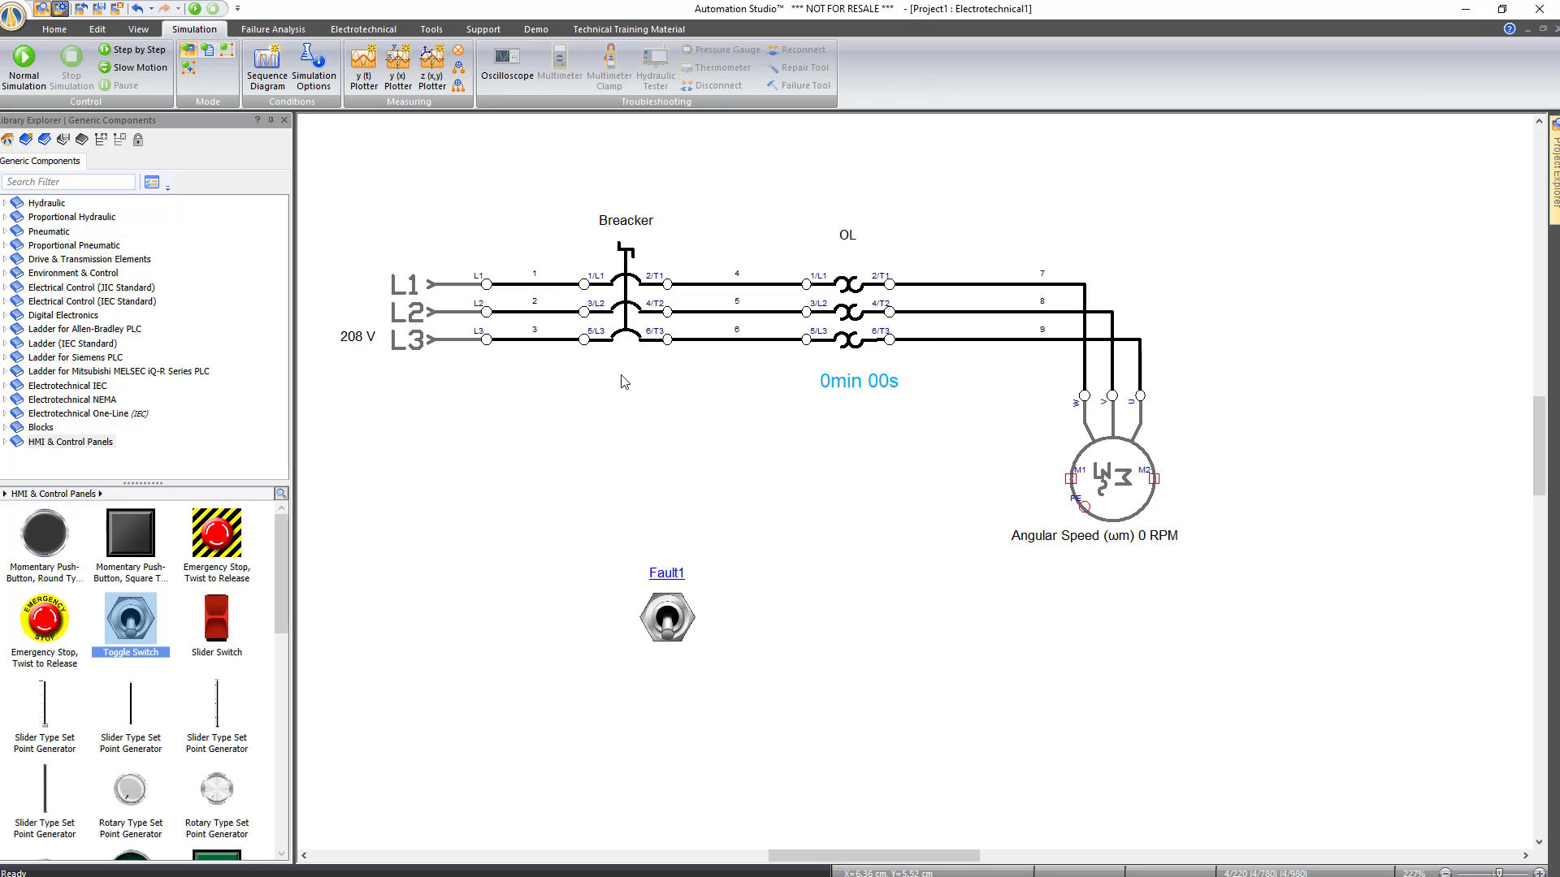
# Close the motor project without saving and open Roll Up Door with Faults Level 1 Protected from Desktop\Demos 7.1
pyautogui.click(80, 10)
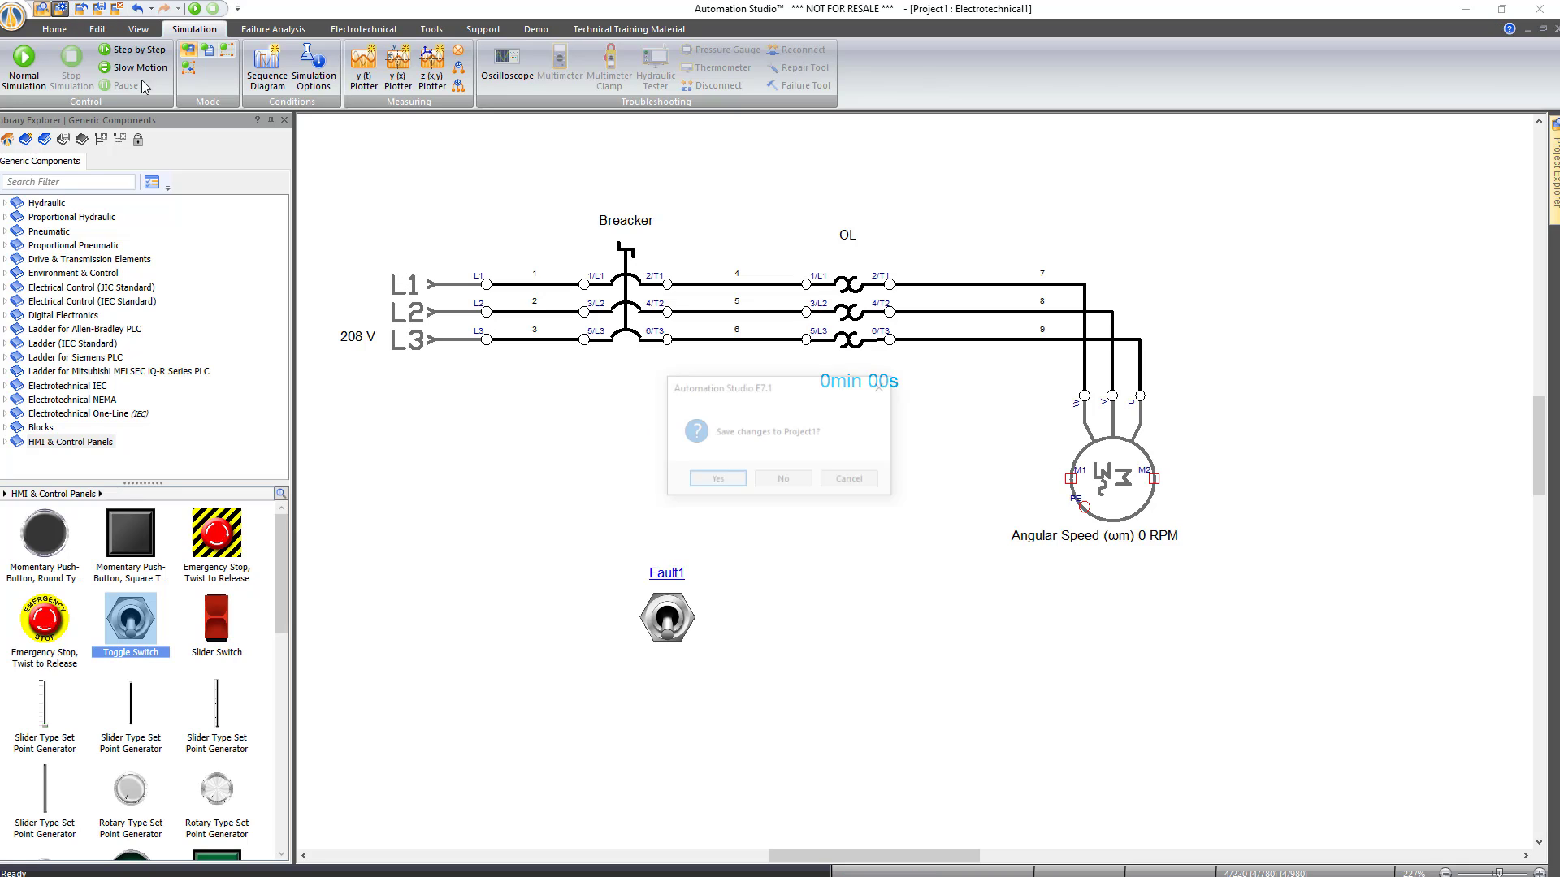
pyautogui.click(794, 483)
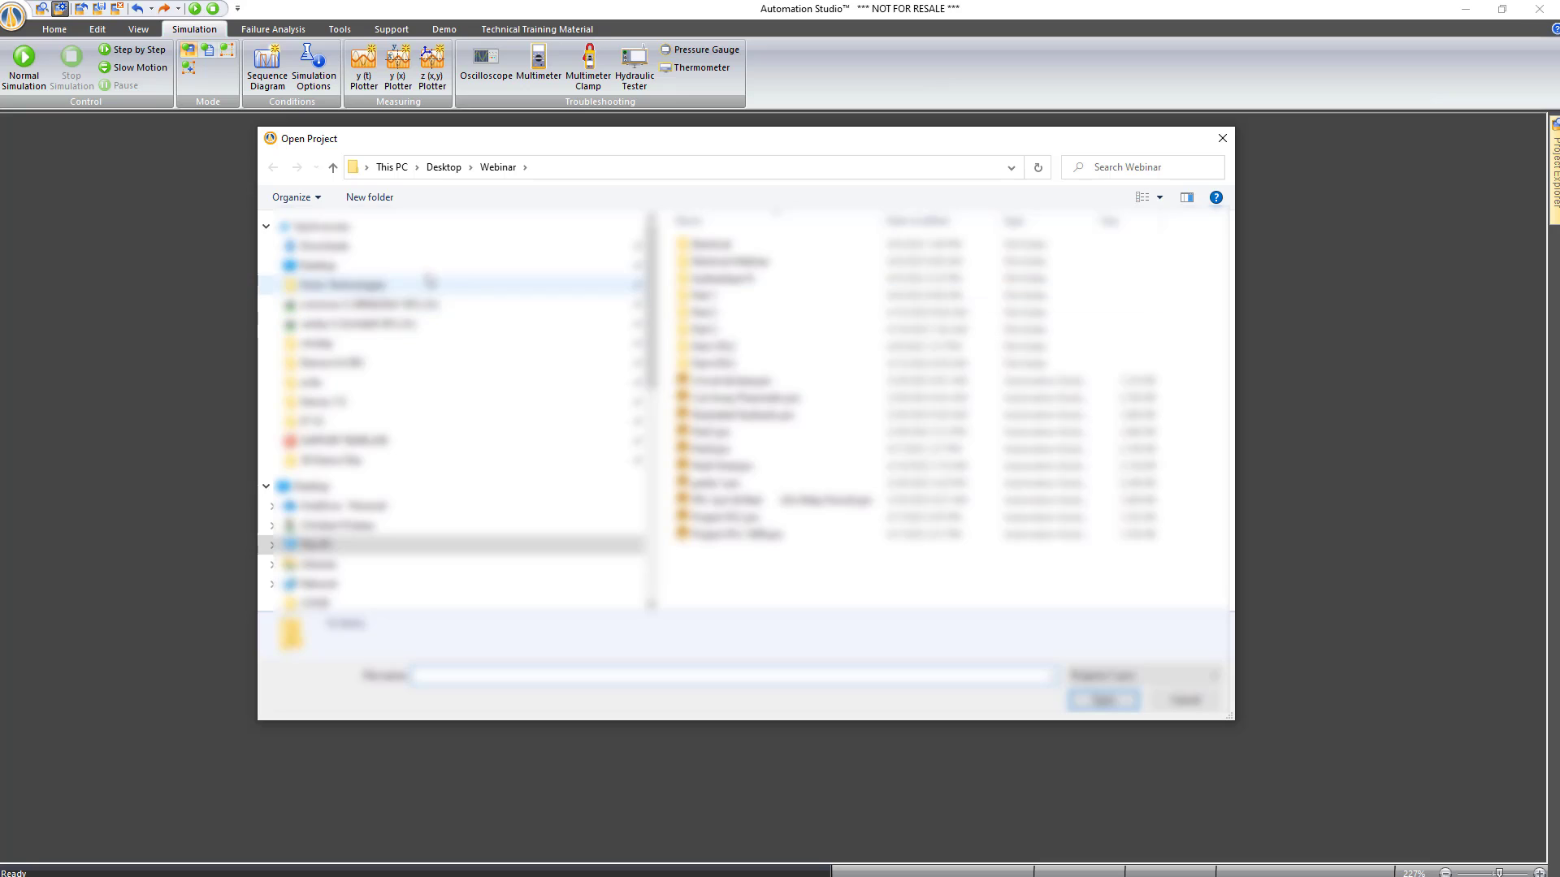
pyautogui.click(315, 267)
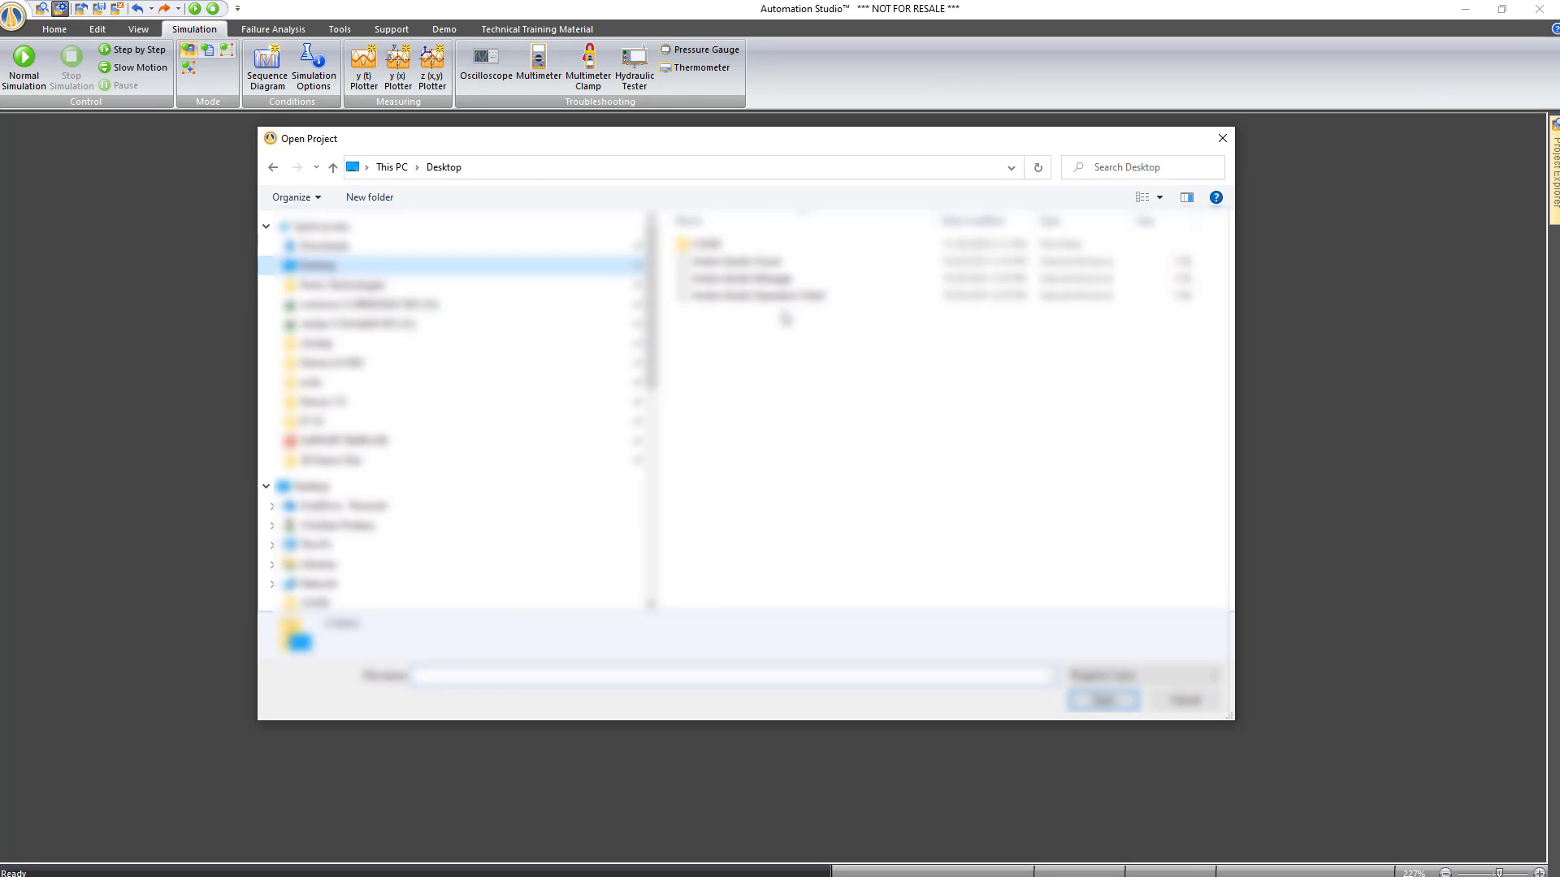
pyautogui.doubleClick(725, 277)
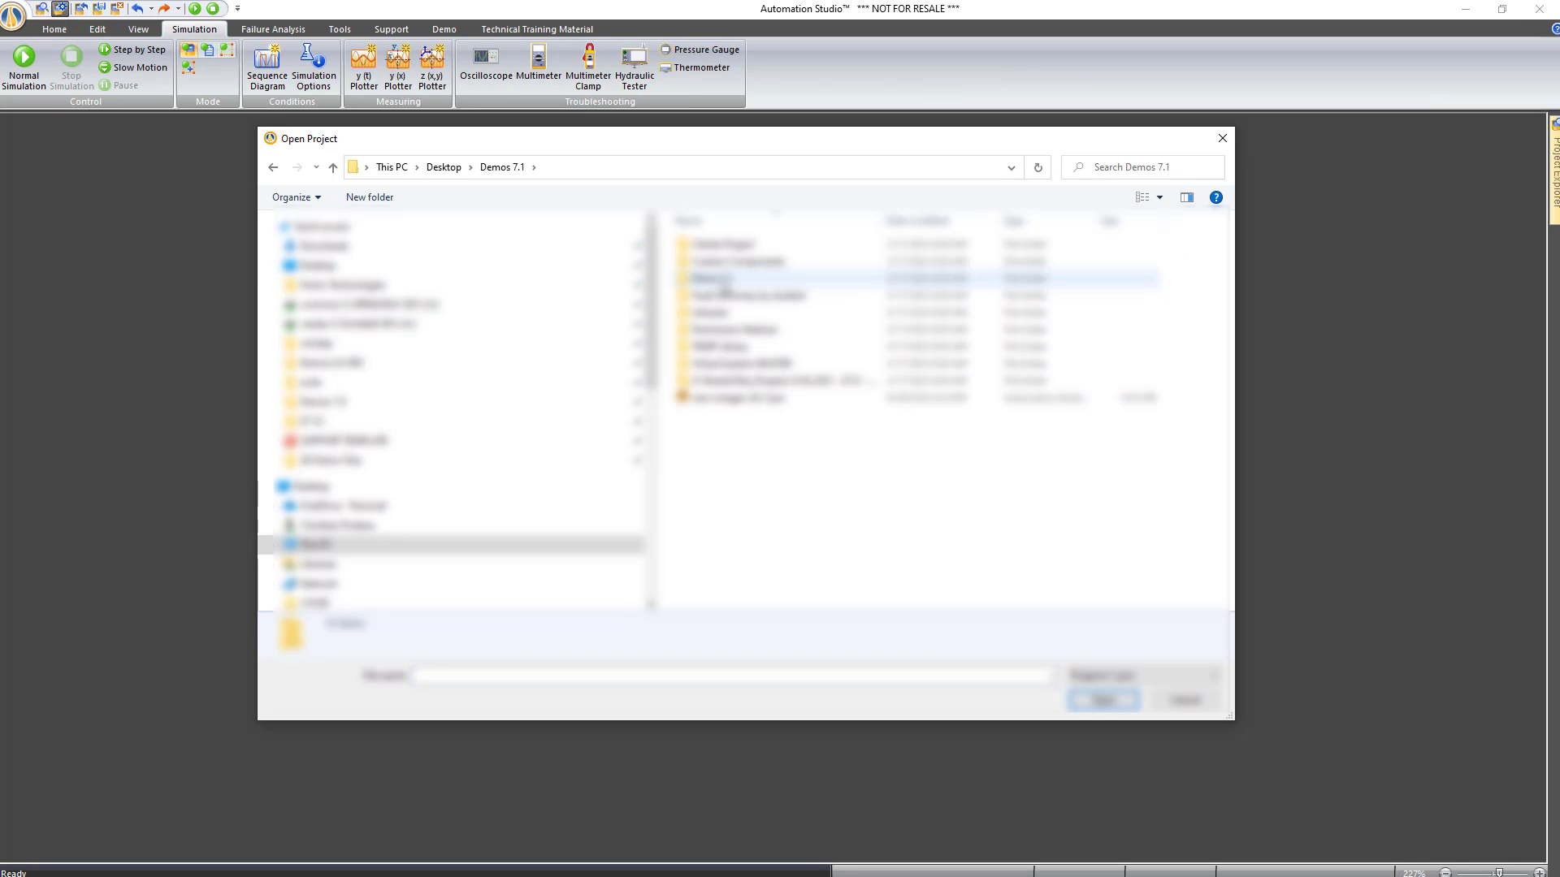
pyautogui.doubleClick(725, 247)
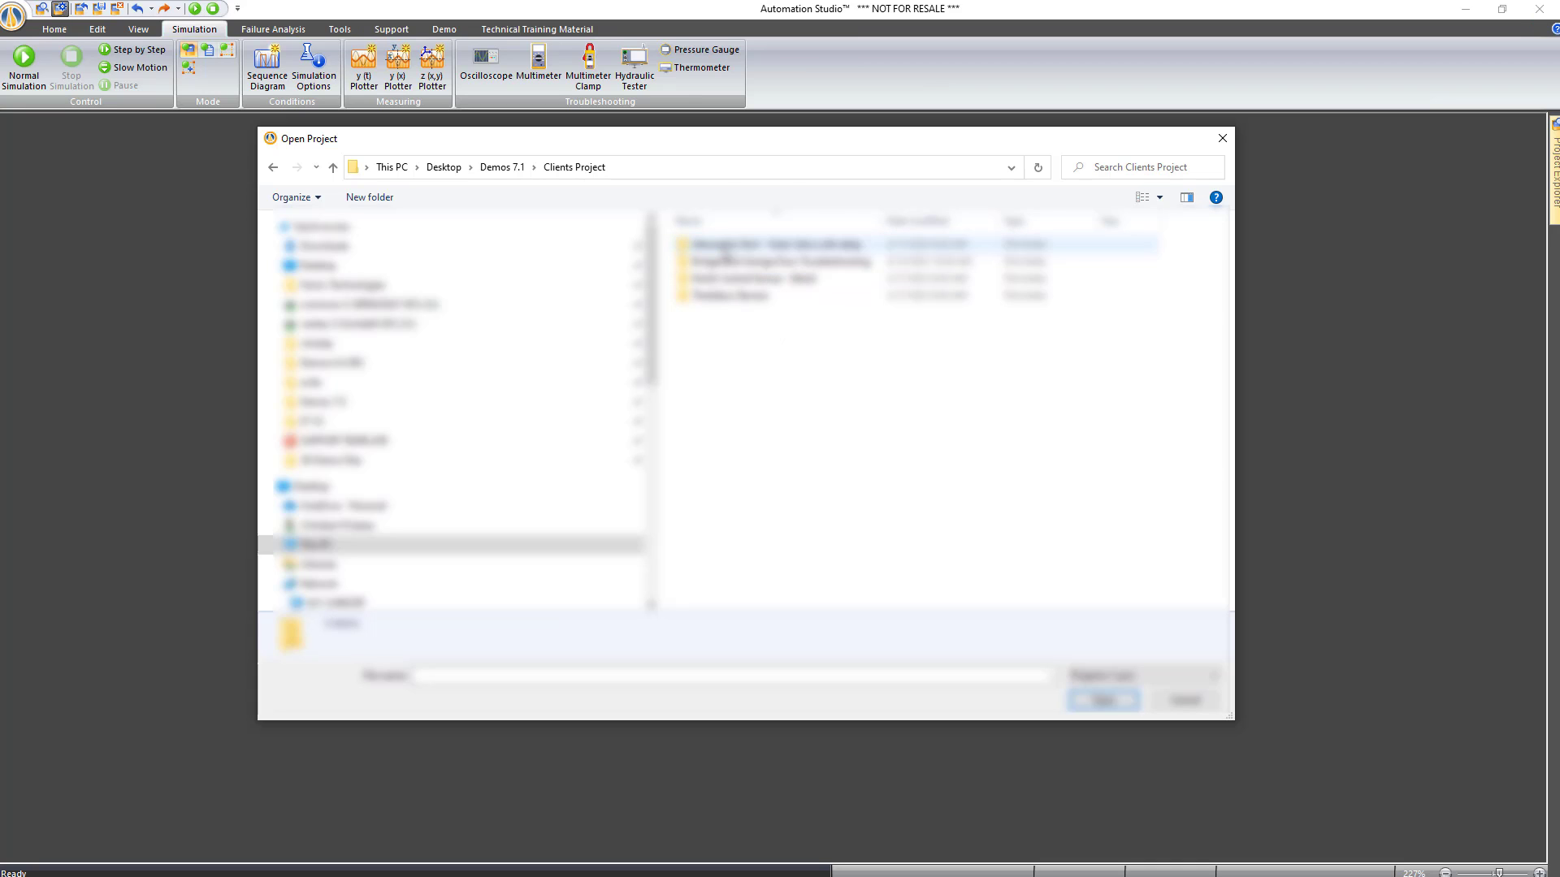
pyautogui.doubleClick(727, 258)
pyautogui.click(727, 248)
pyautogui.doubleClick(730, 247)
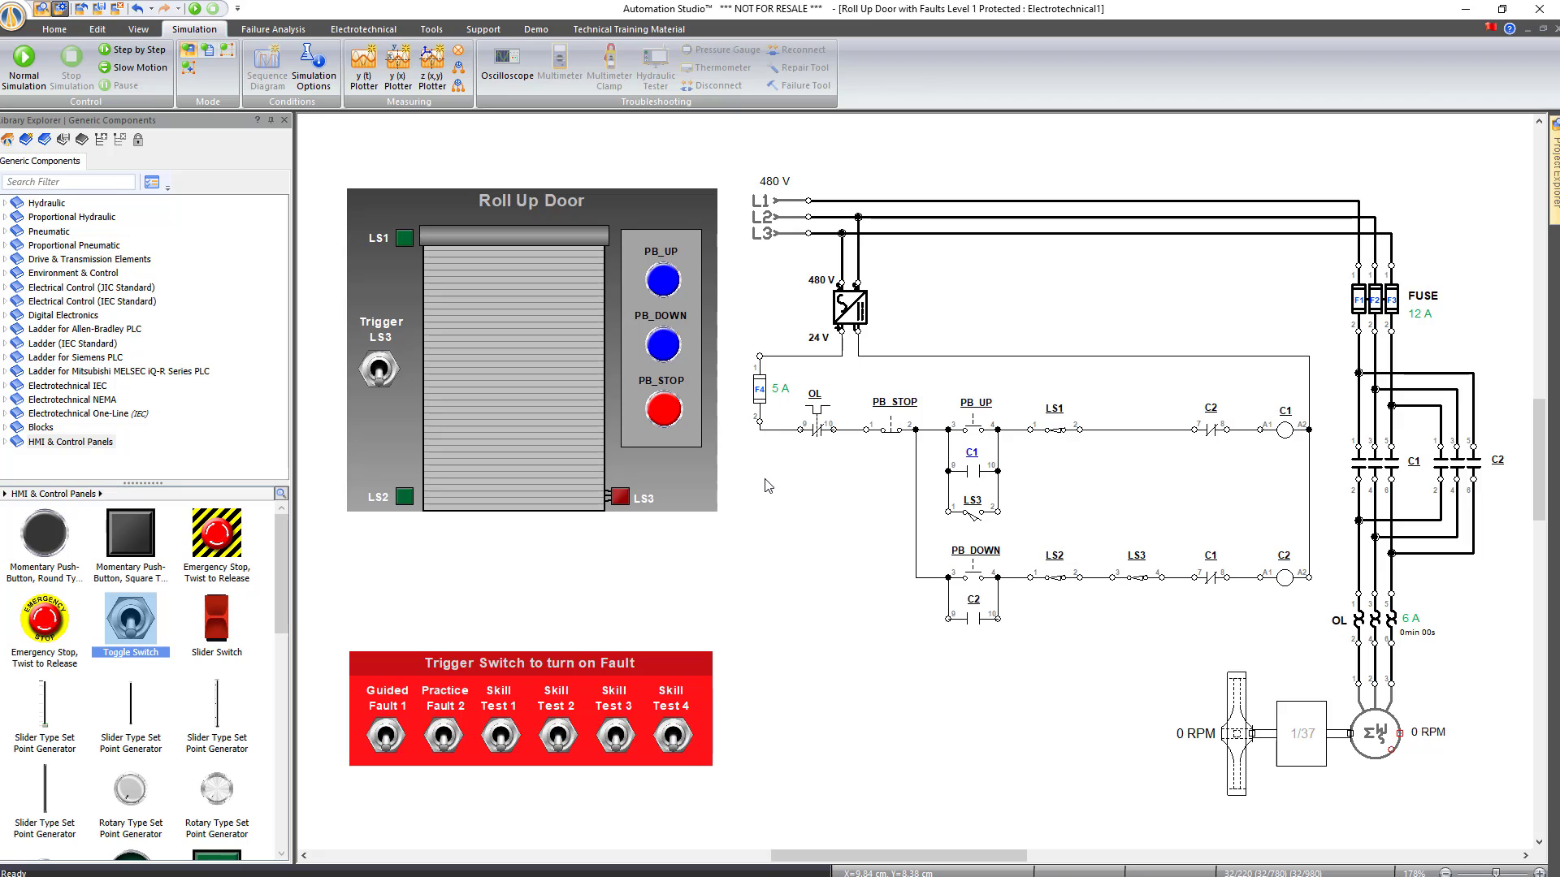
# Auto-hide the Library Explorer and start Normal Simulation of the roll-up door
pyautogui.click(271, 122)
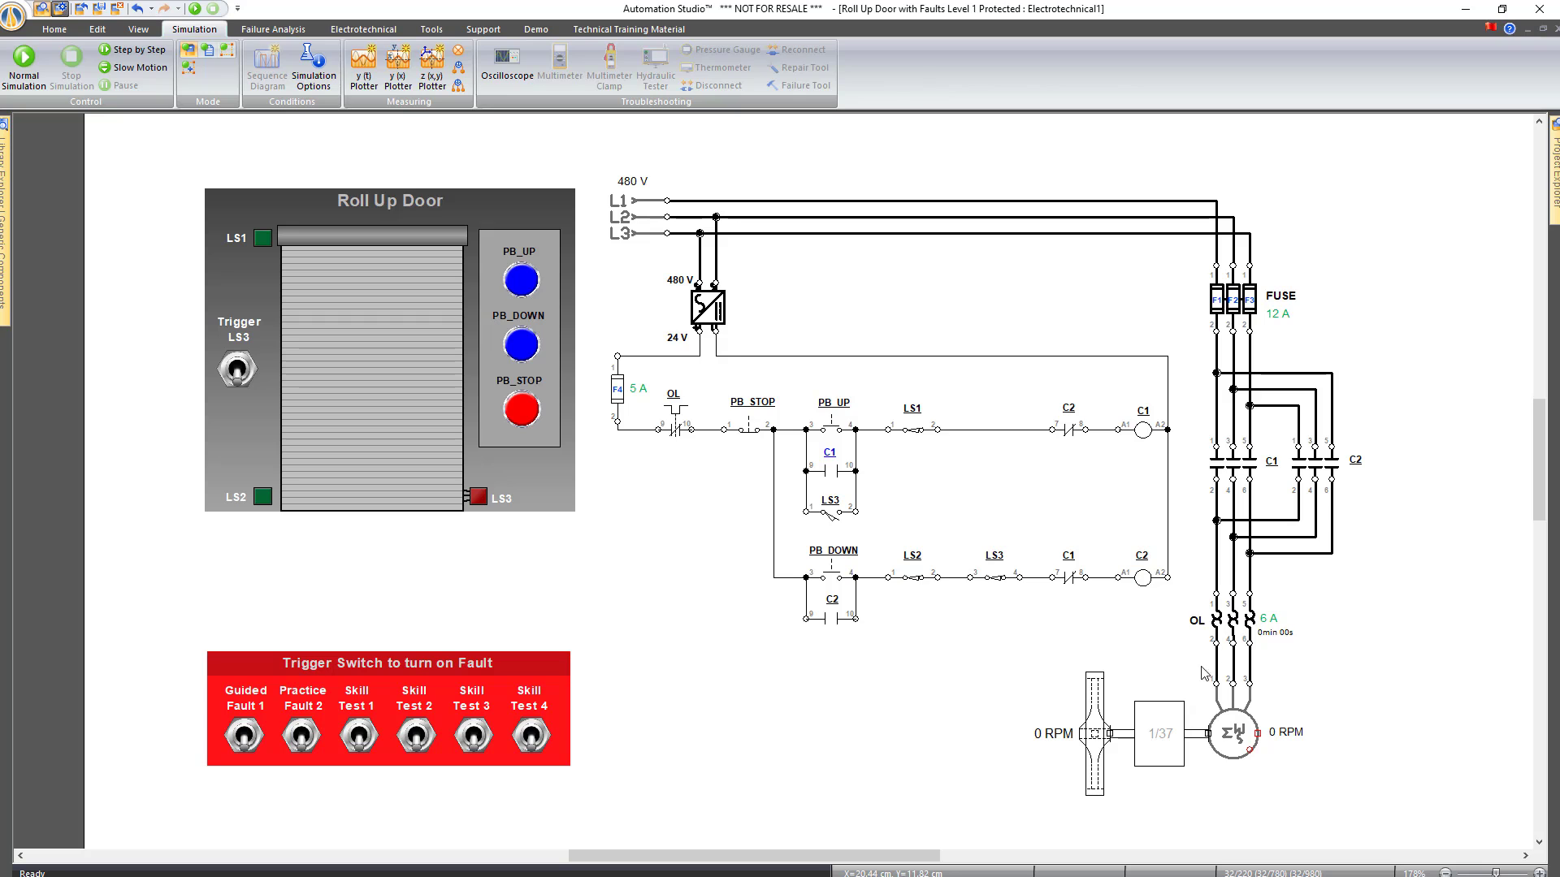
pyautogui.click(195, 9)
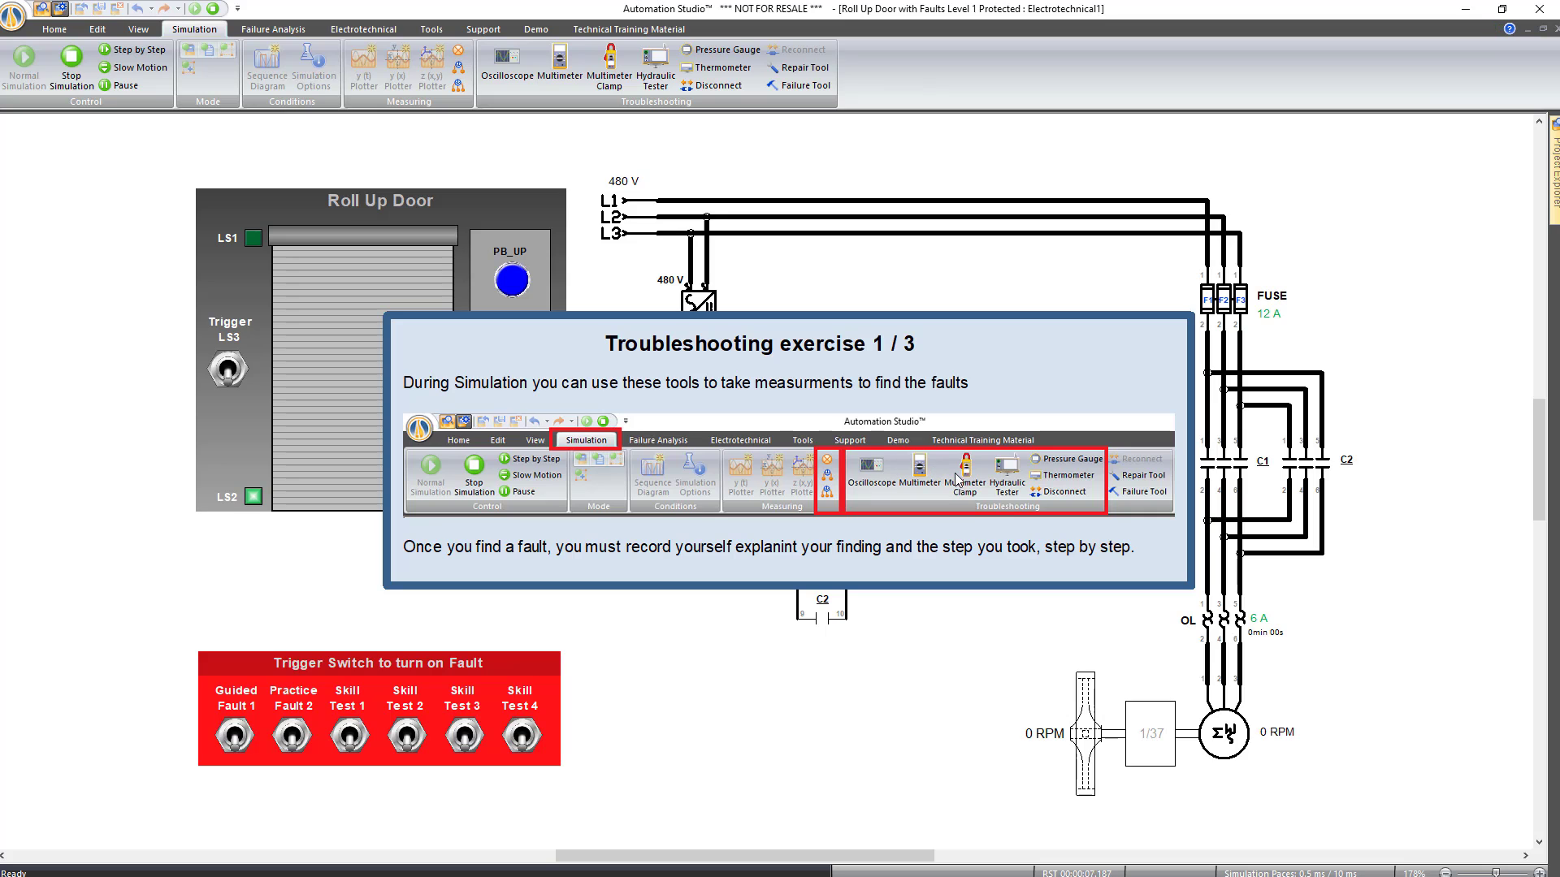
# Dismiss the exercise notes and raise and lower the door twice with PB_UP and PB_DOWN
pyautogui.click(772, 582)
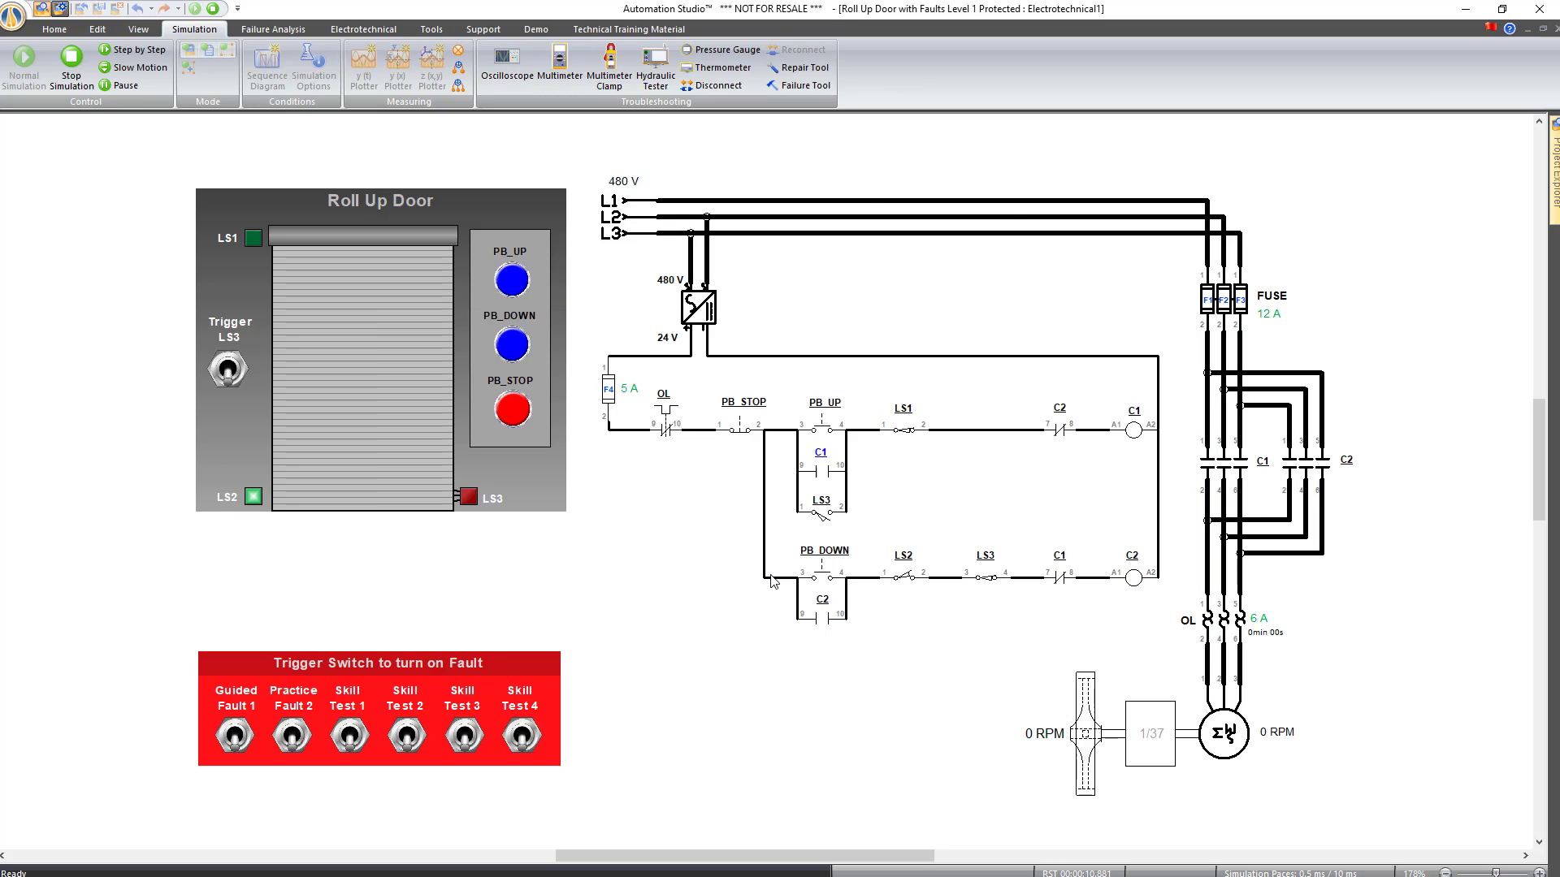
pyautogui.click(511, 286)
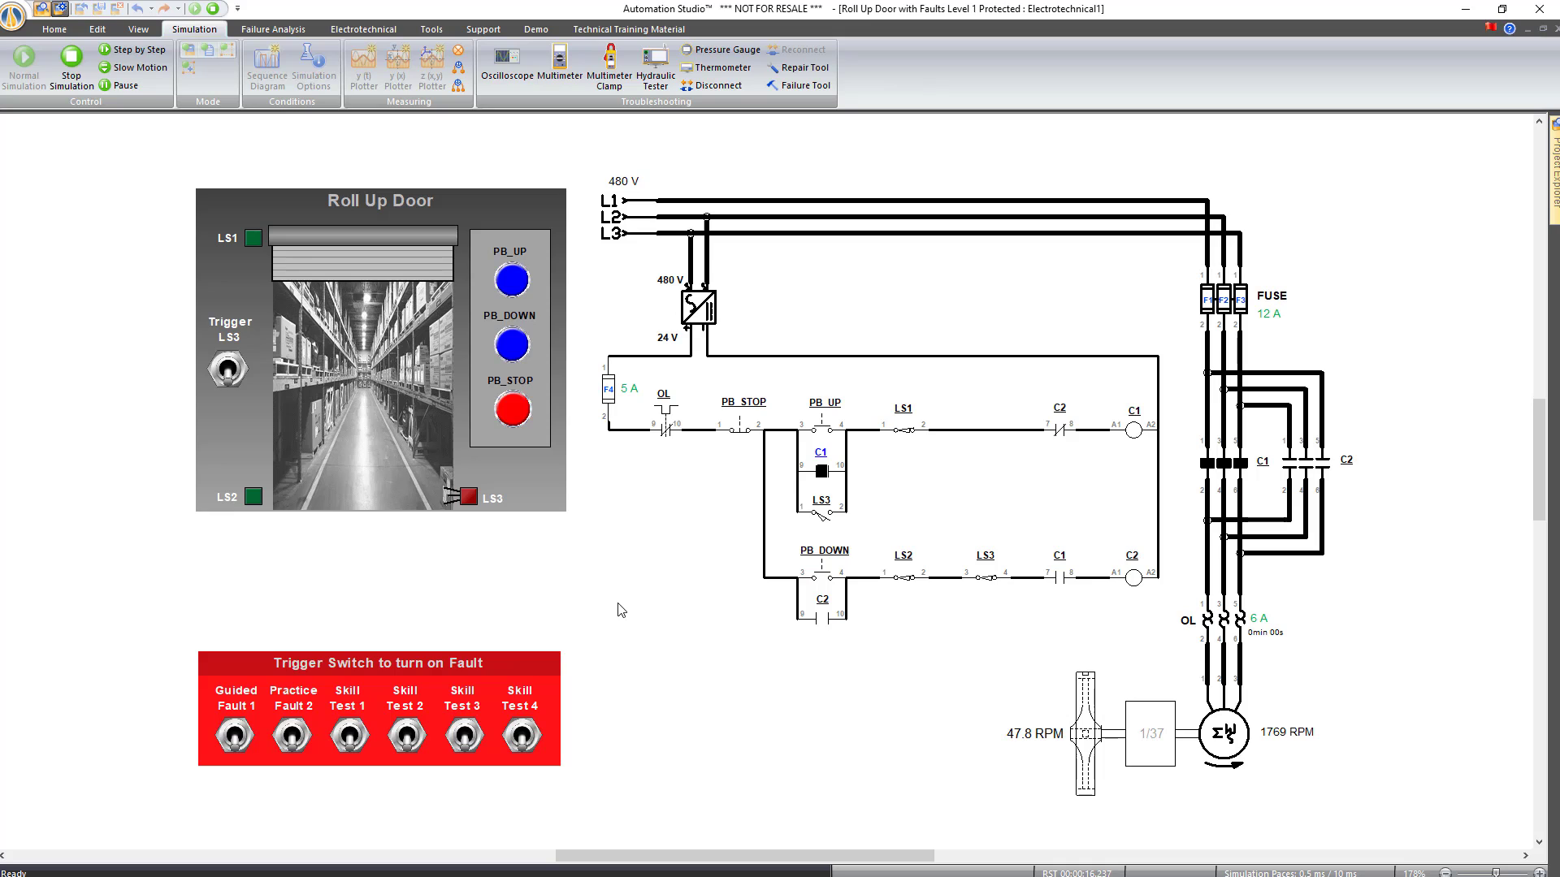
pyautogui.click(514, 348)
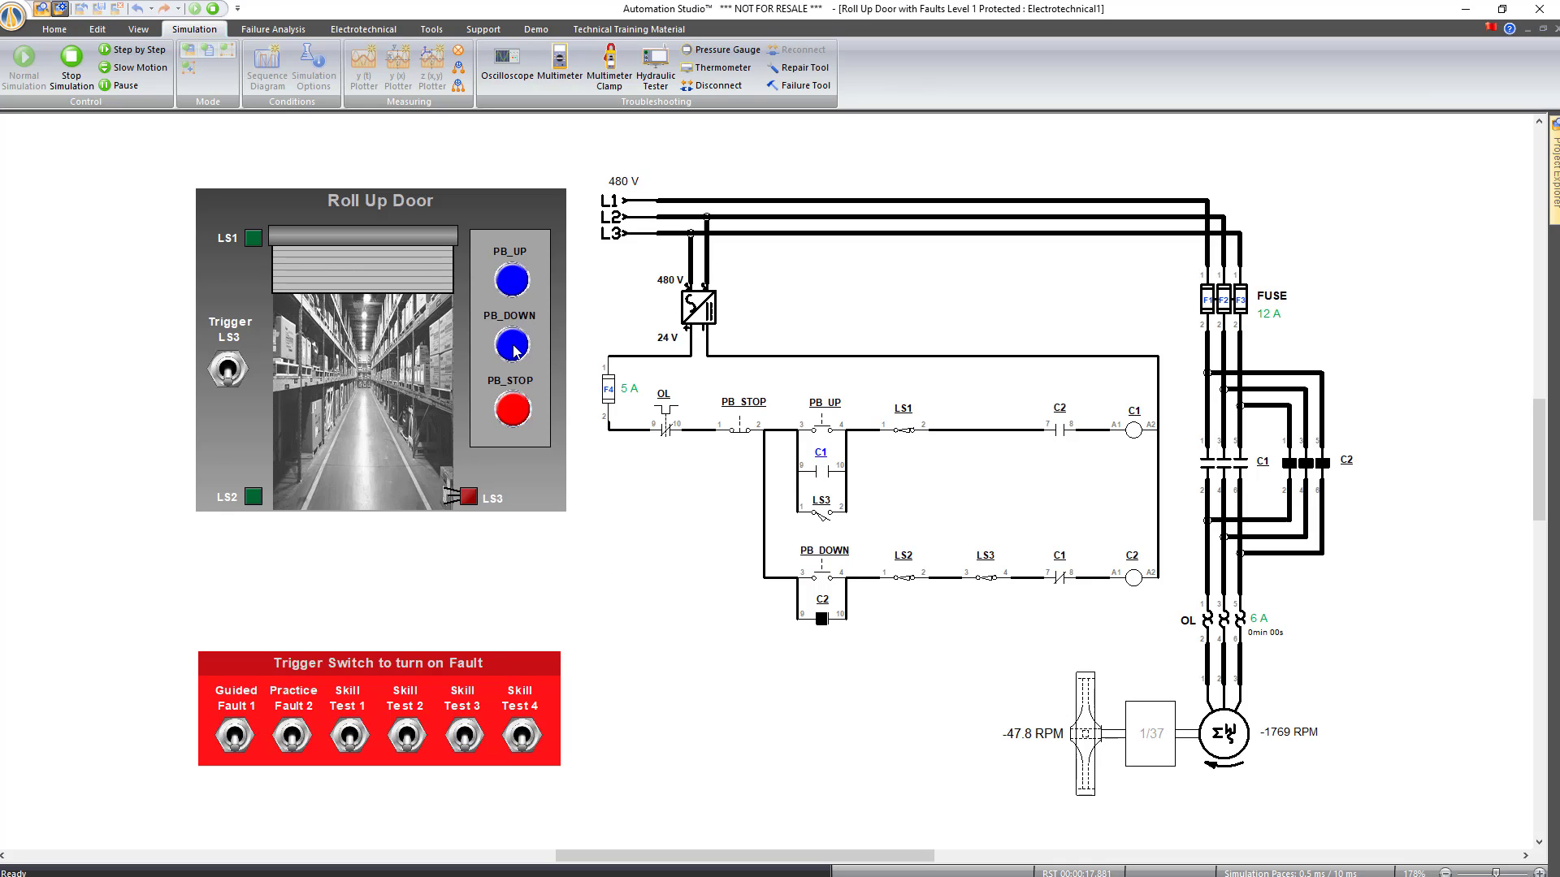
pyautogui.click(510, 280)
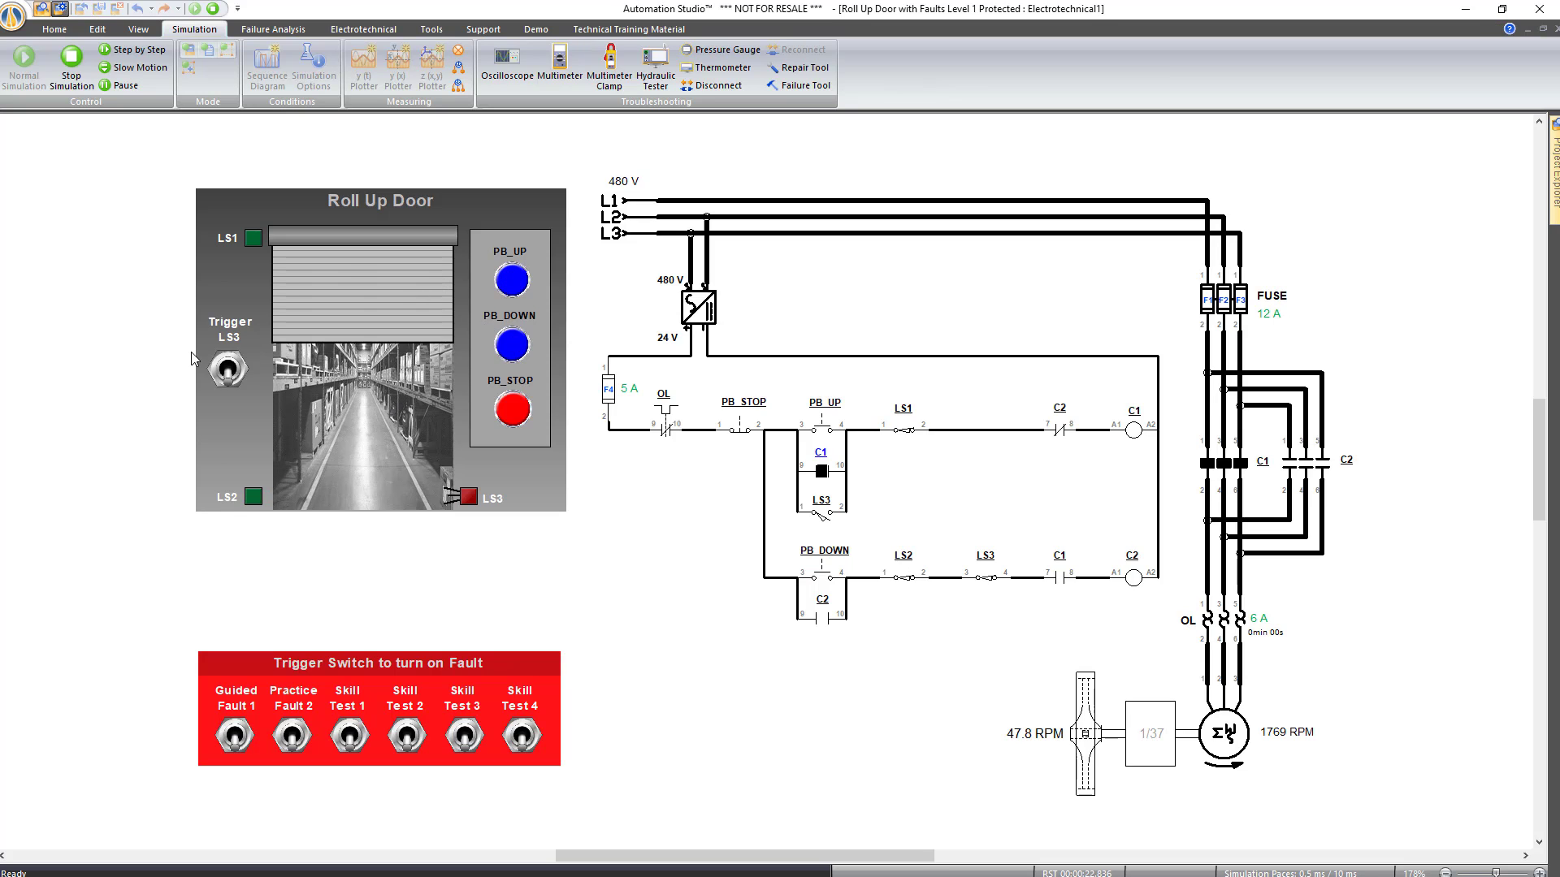
pyautogui.click(511, 344)
# Toggle Trigger LS3 on and off to reverse the door, then lower and raise it again
pyautogui.click(229, 370)
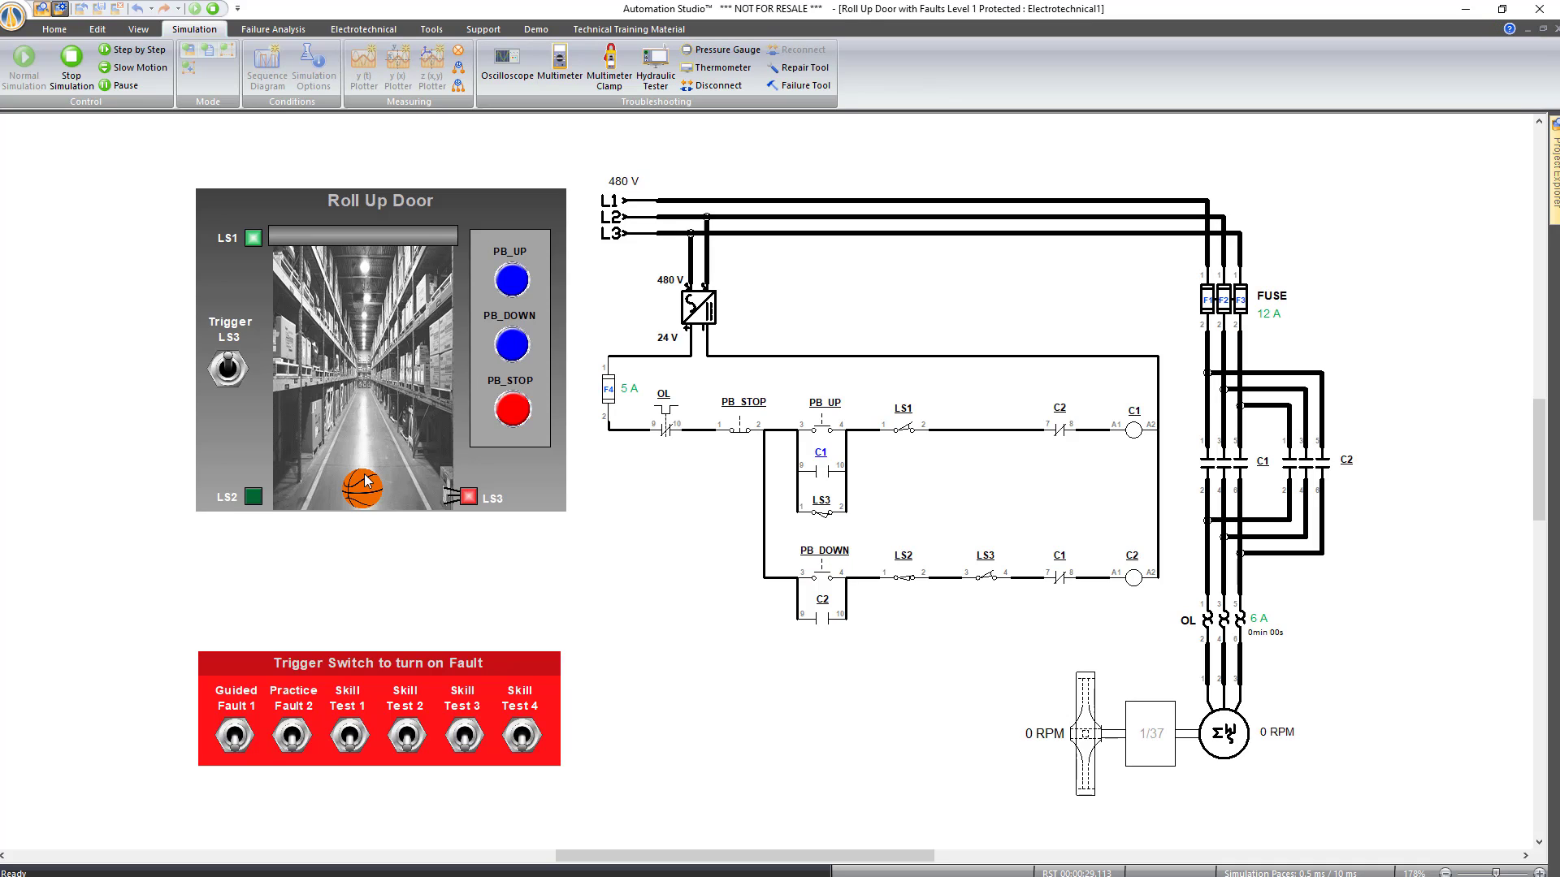
pyautogui.click(228, 370)
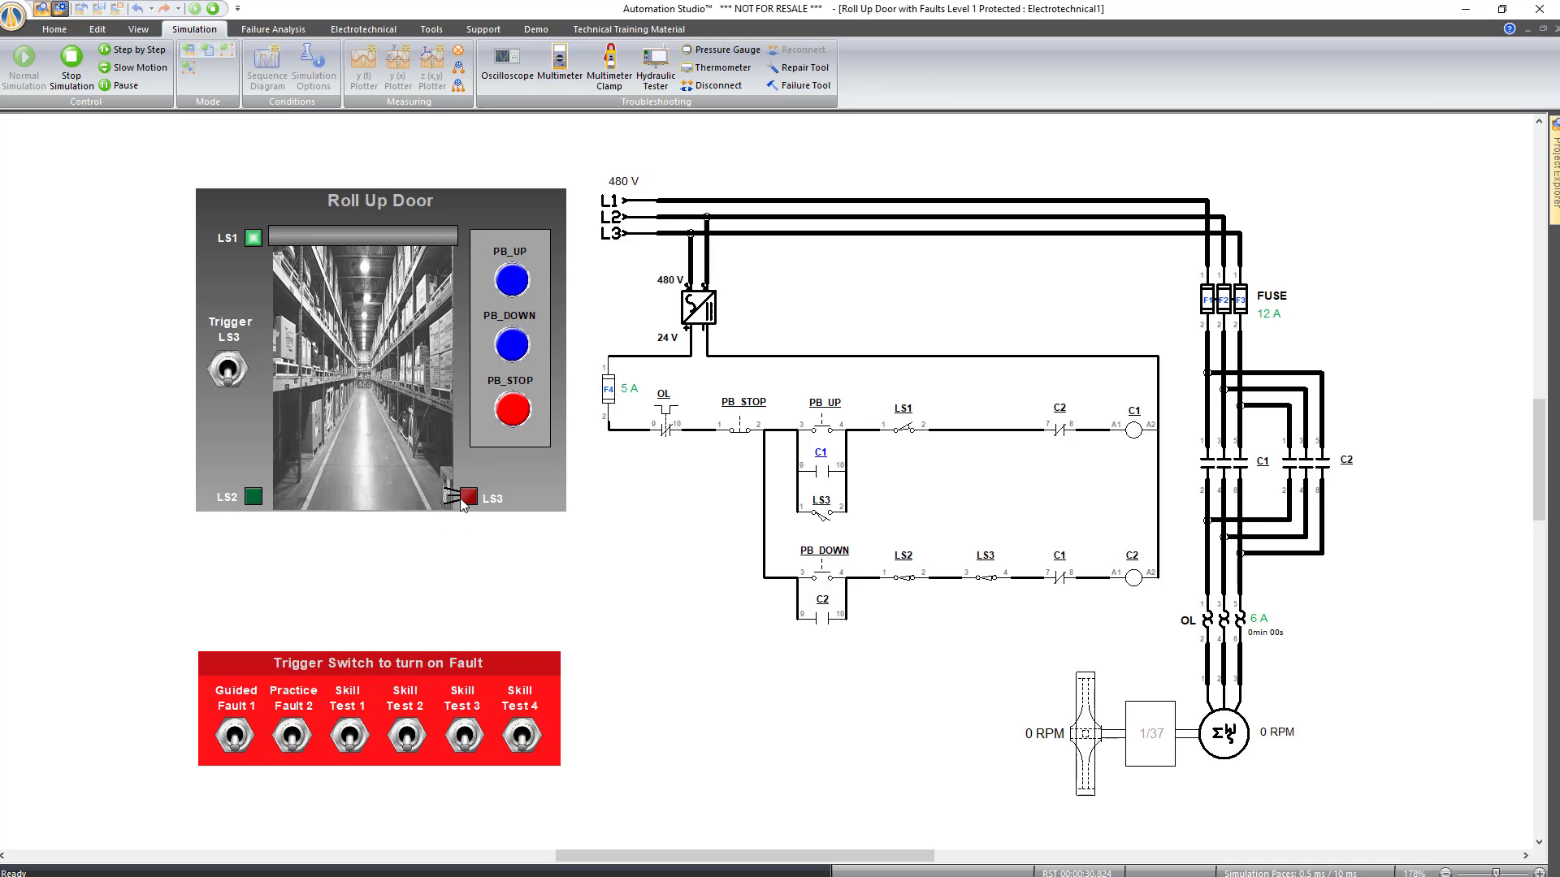
pyautogui.click(512, 345)
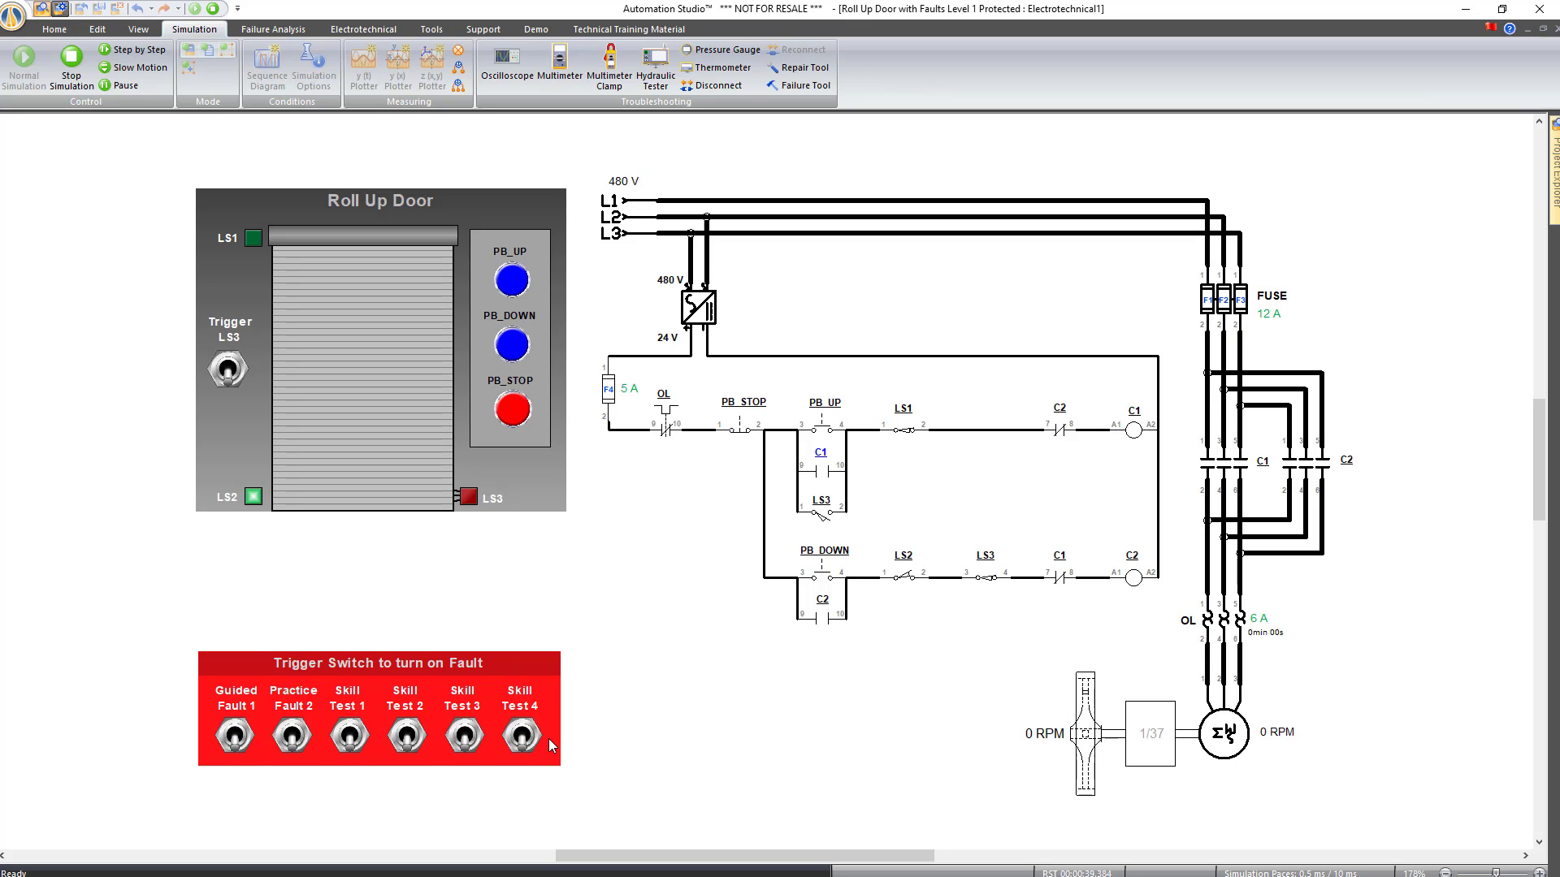
pyautogui.click(511, 281)
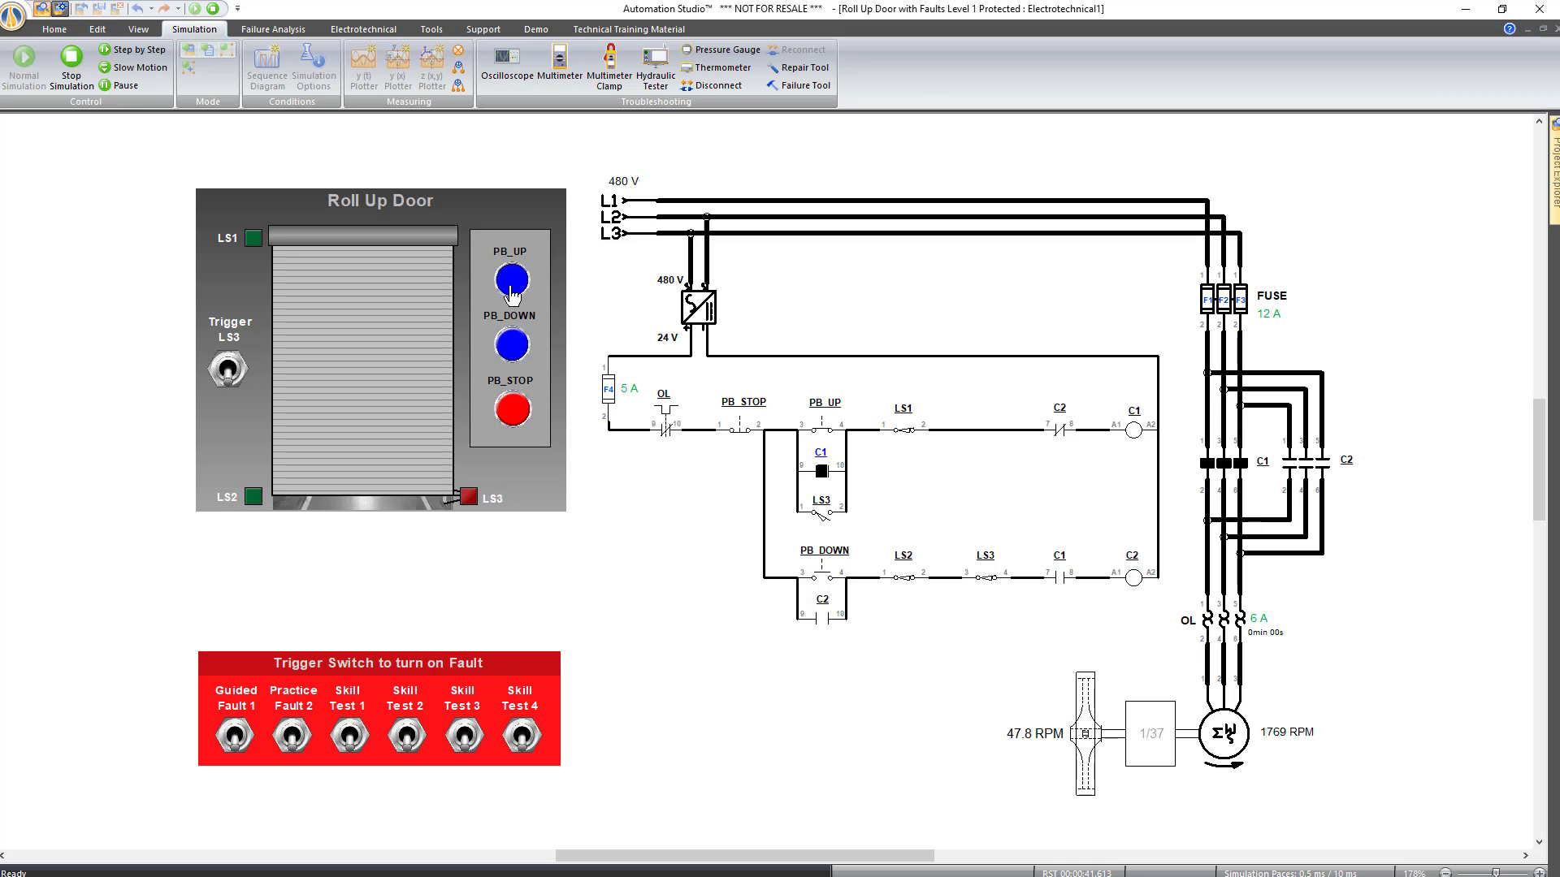
# Turn on Practice Fault 2 and confirm the door no longer responds to PB_UP and PB_DOWN
pyautogui.click(292, 736)
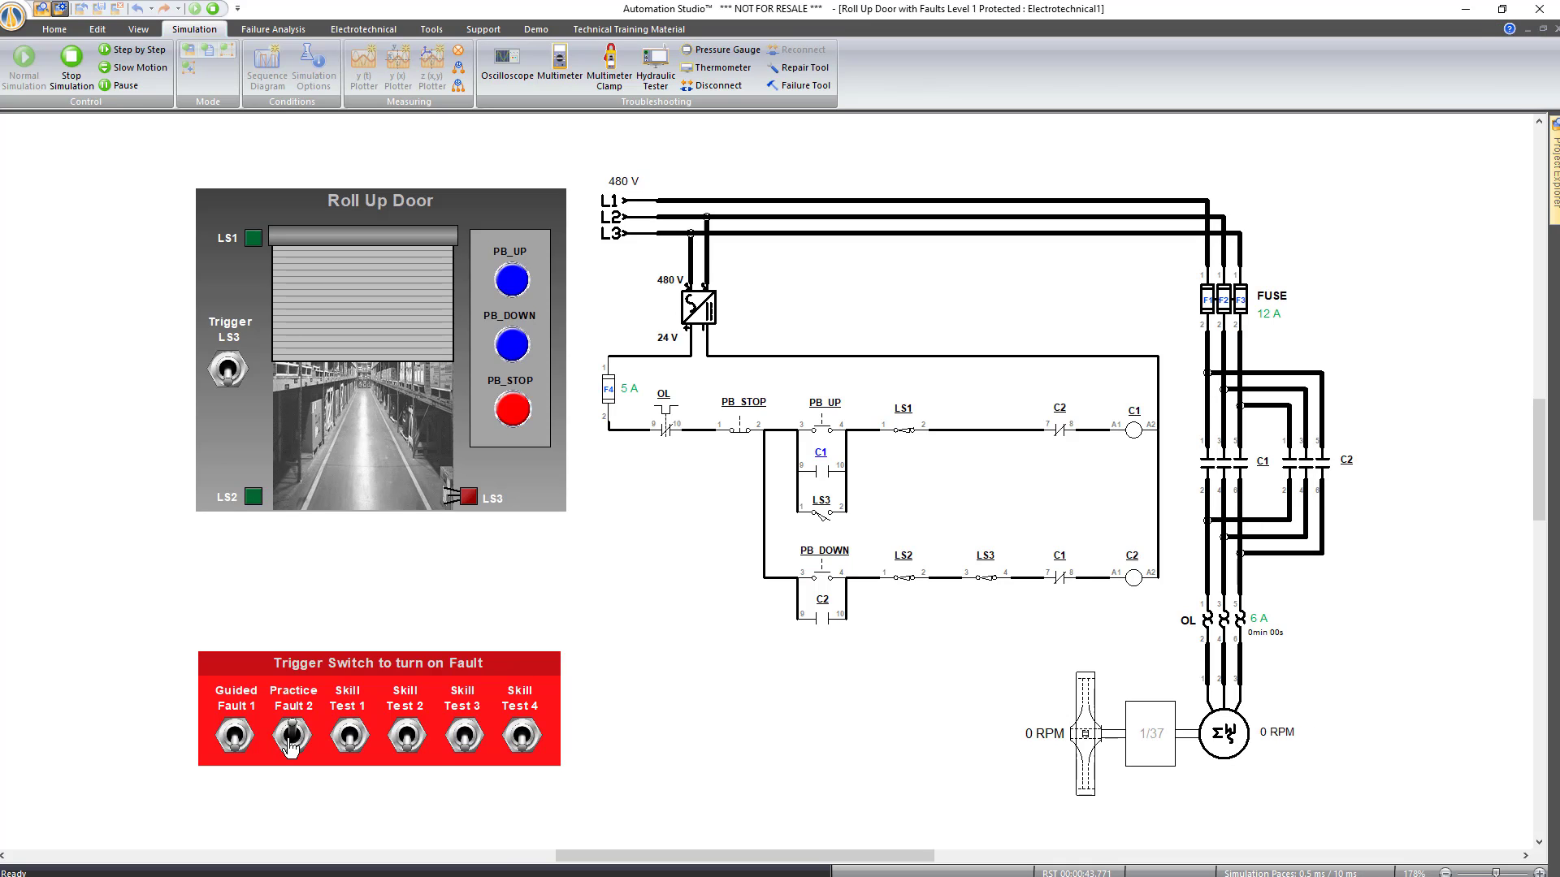
pyautogui.click(511, 279)
pyautogui.click(522, 343)
pyautogui.click(512, 283)
# Add a multimeter and measure DC volts across the 480 V / 24 V transformer
pyautogui.click(560, 65)
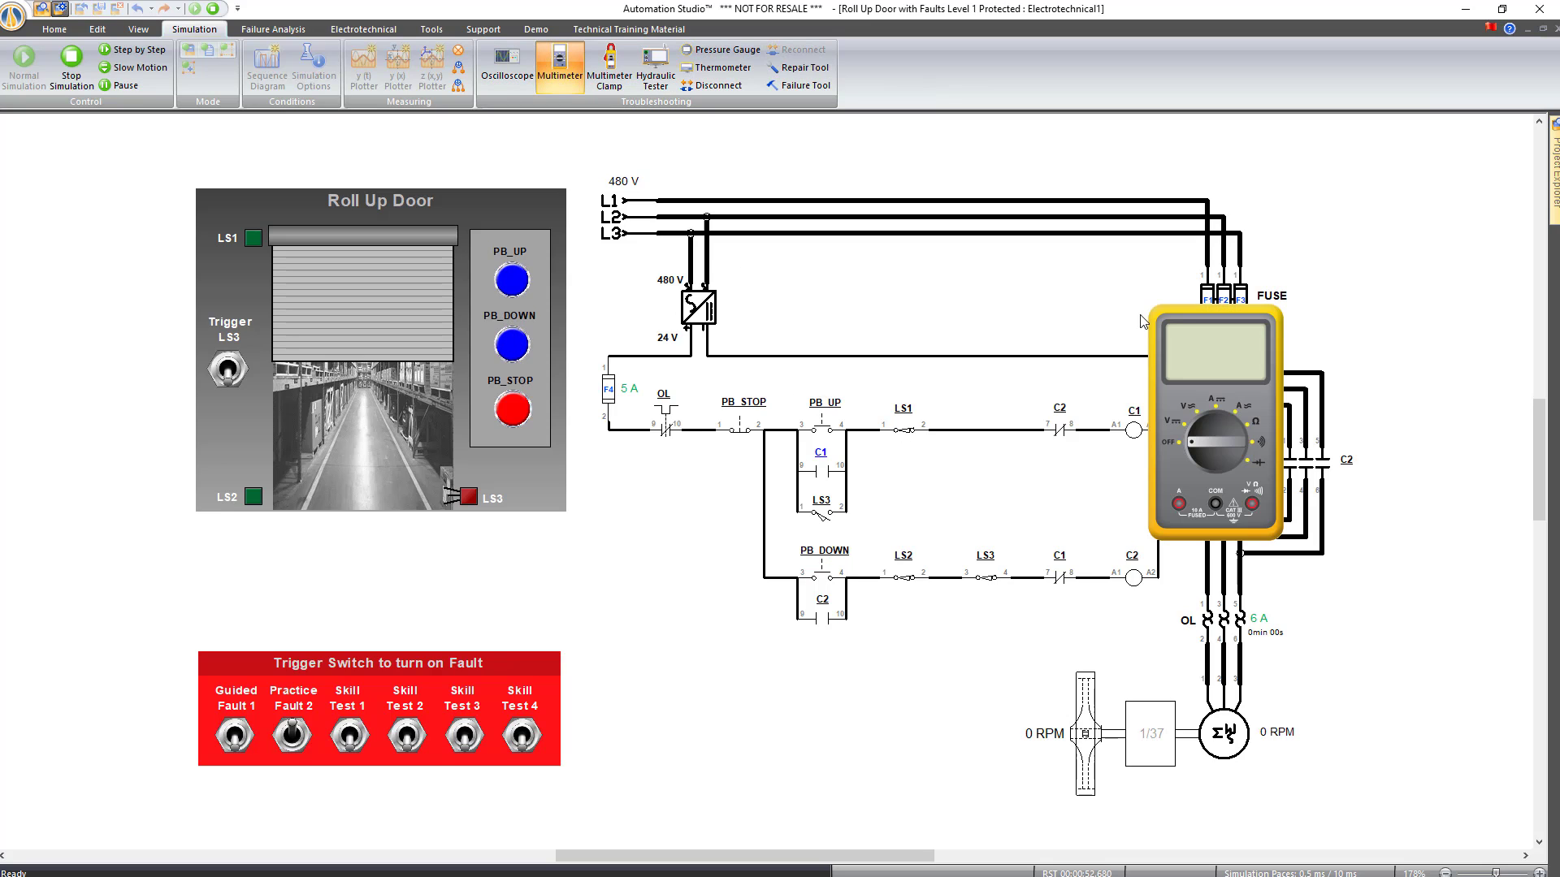
pyautogui.moveTo(1170, 333); pyautogui.dragTo(636, 489)
pyautogui.click(638, 572)
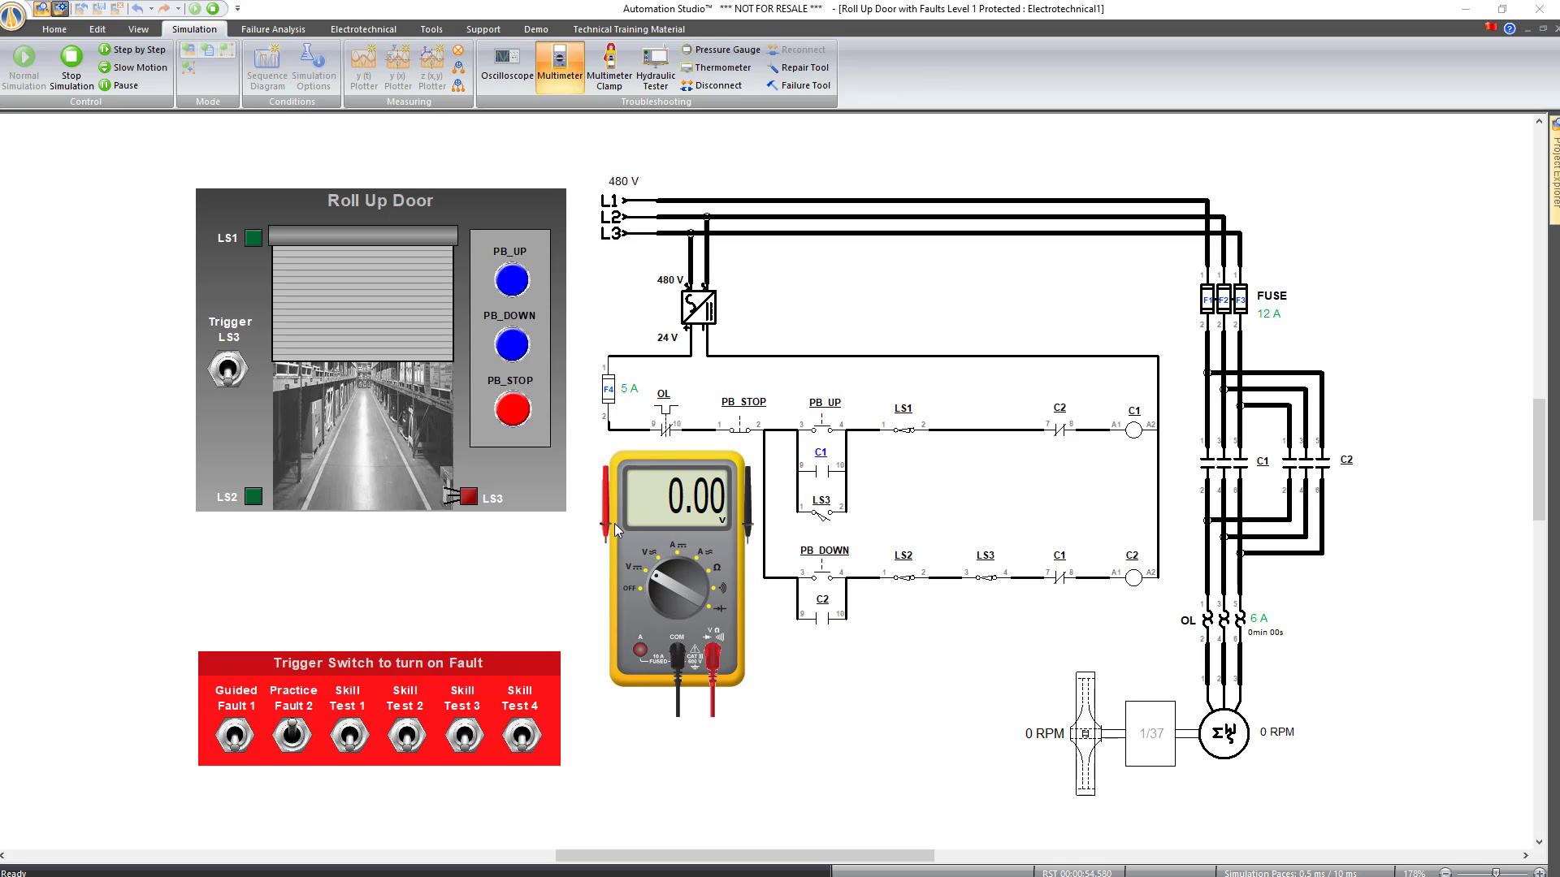
pyautogui.moveTo(687, 323); pyautogui.dragTo(698, 307)
pyautogui.moveTo(744, 495); pyautogui.dragTo(712, 304)
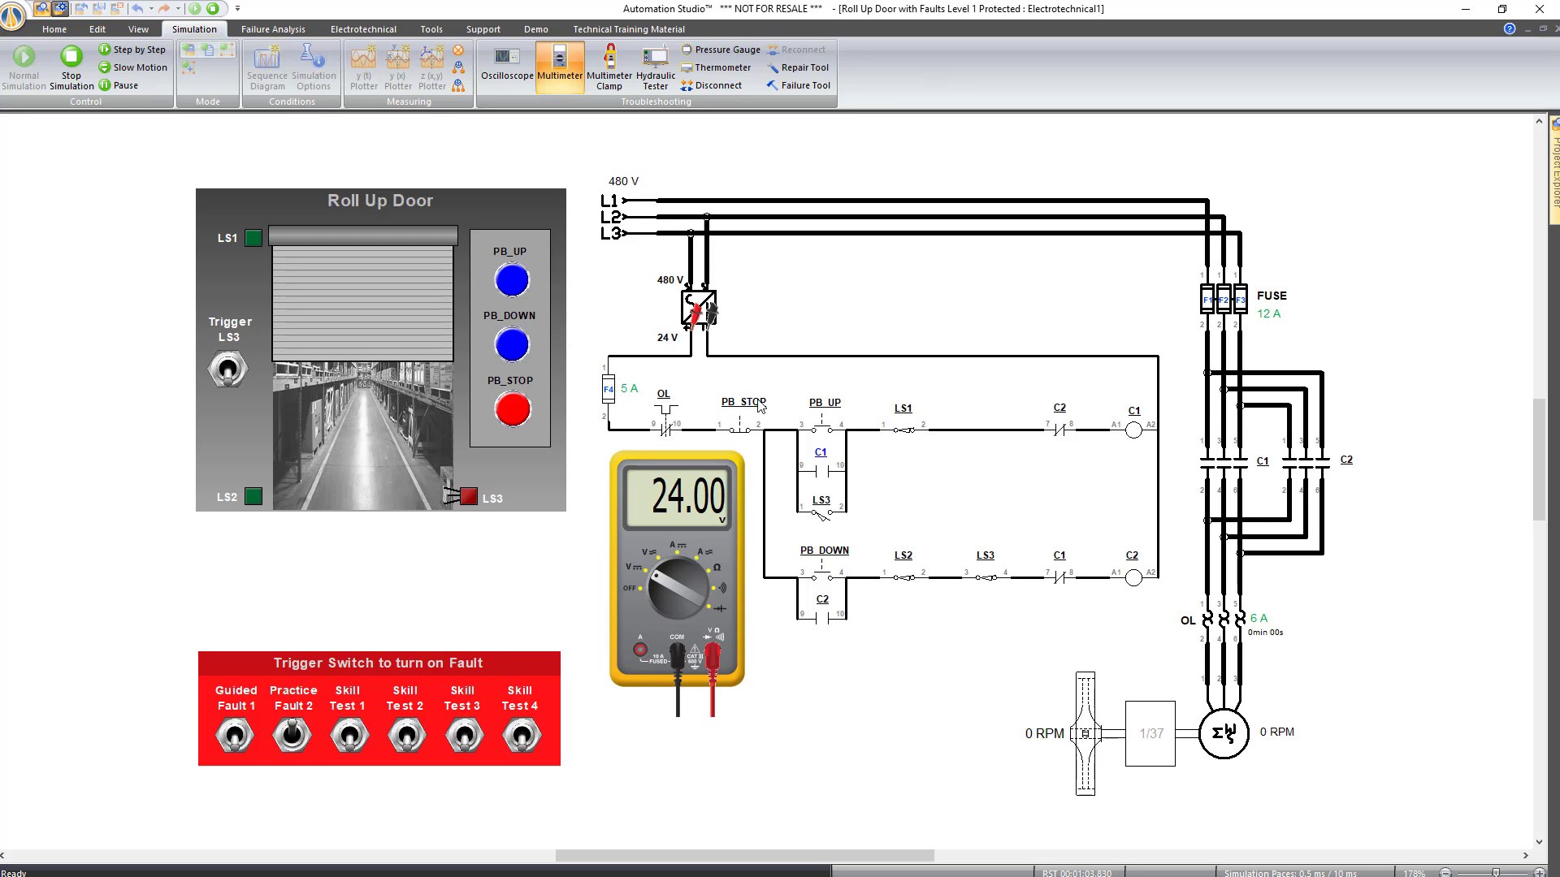
# Test continuity between the 24 V line above F4 and the transformer terminals, then switch off
pyautogui.click(718, 597)
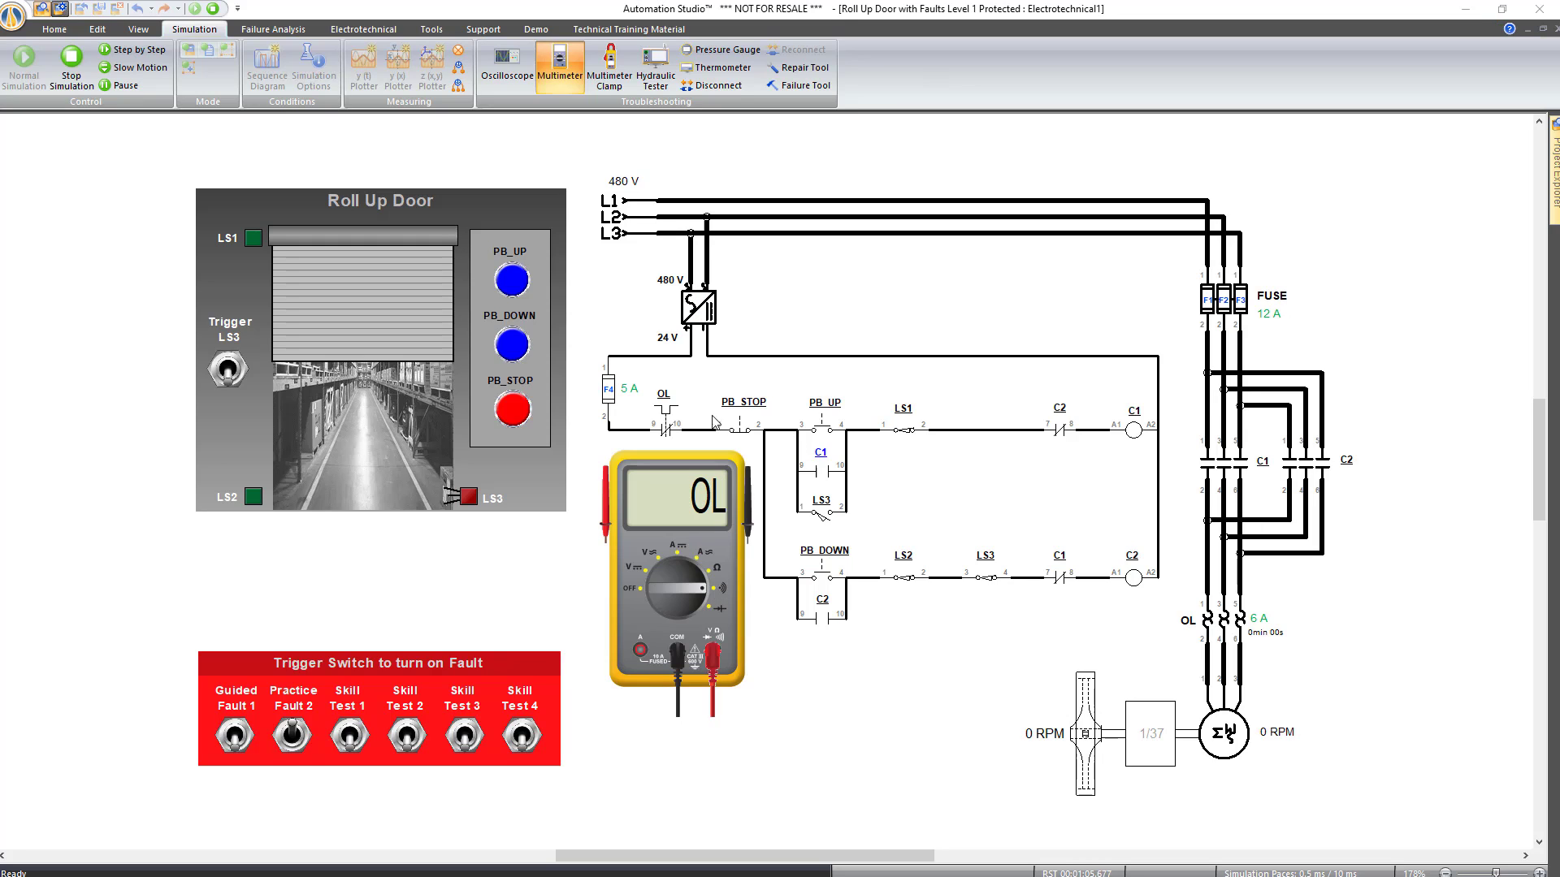
pyautogui.moveTo(611, 514); pyautogui.dragTo(616, 340)
pyautogui.moveTo(745, 516); pyautogui.dragTo(693, 317)
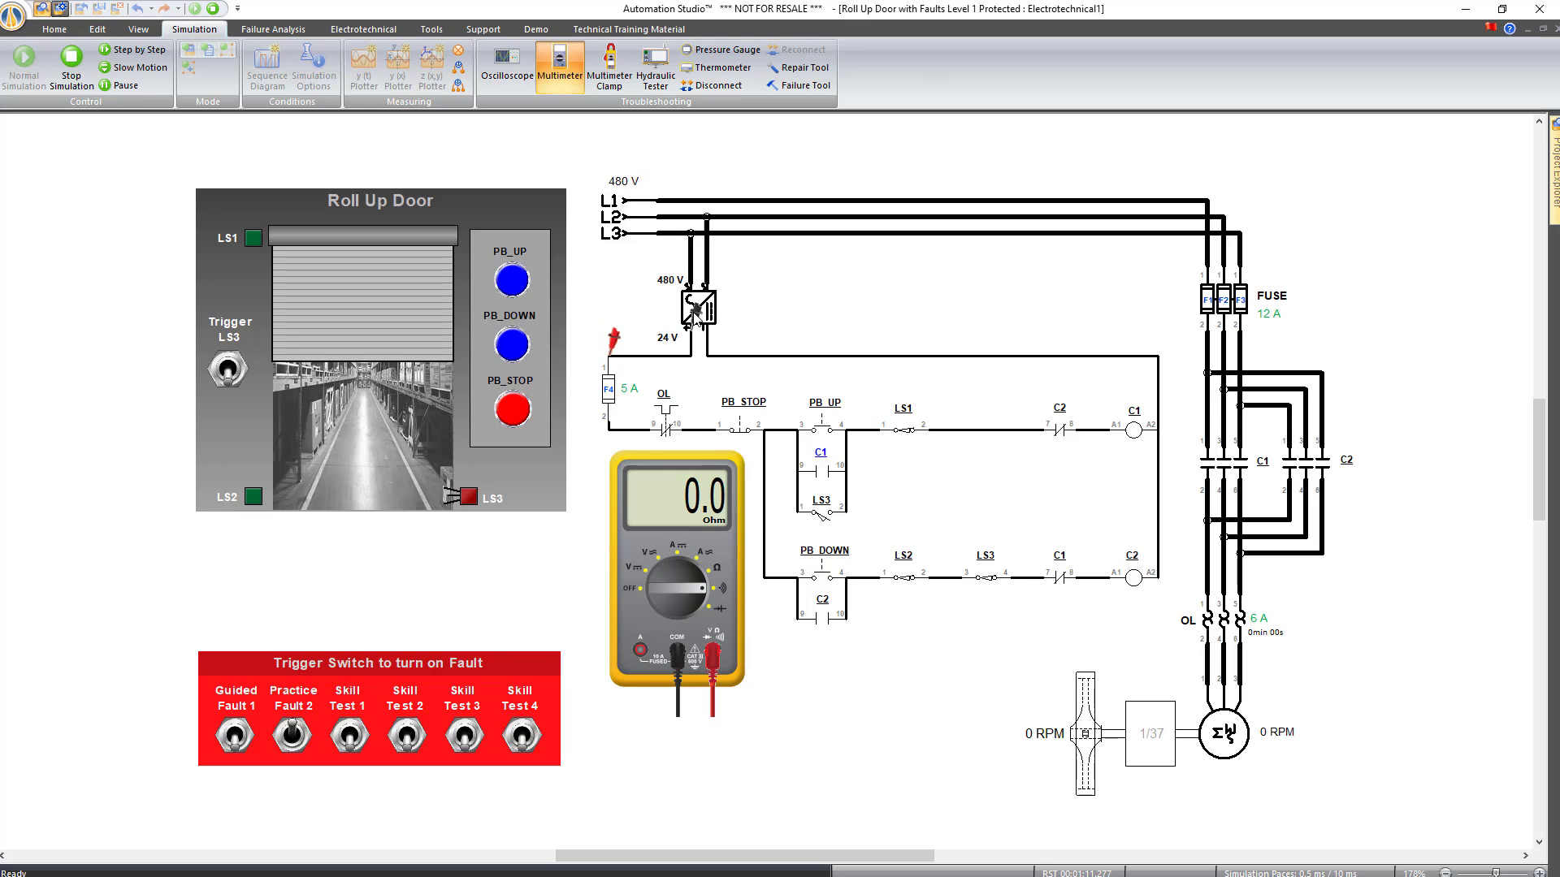
pyautogui.moveTo(674, 589); pyautogui.dragTo(662, 559)
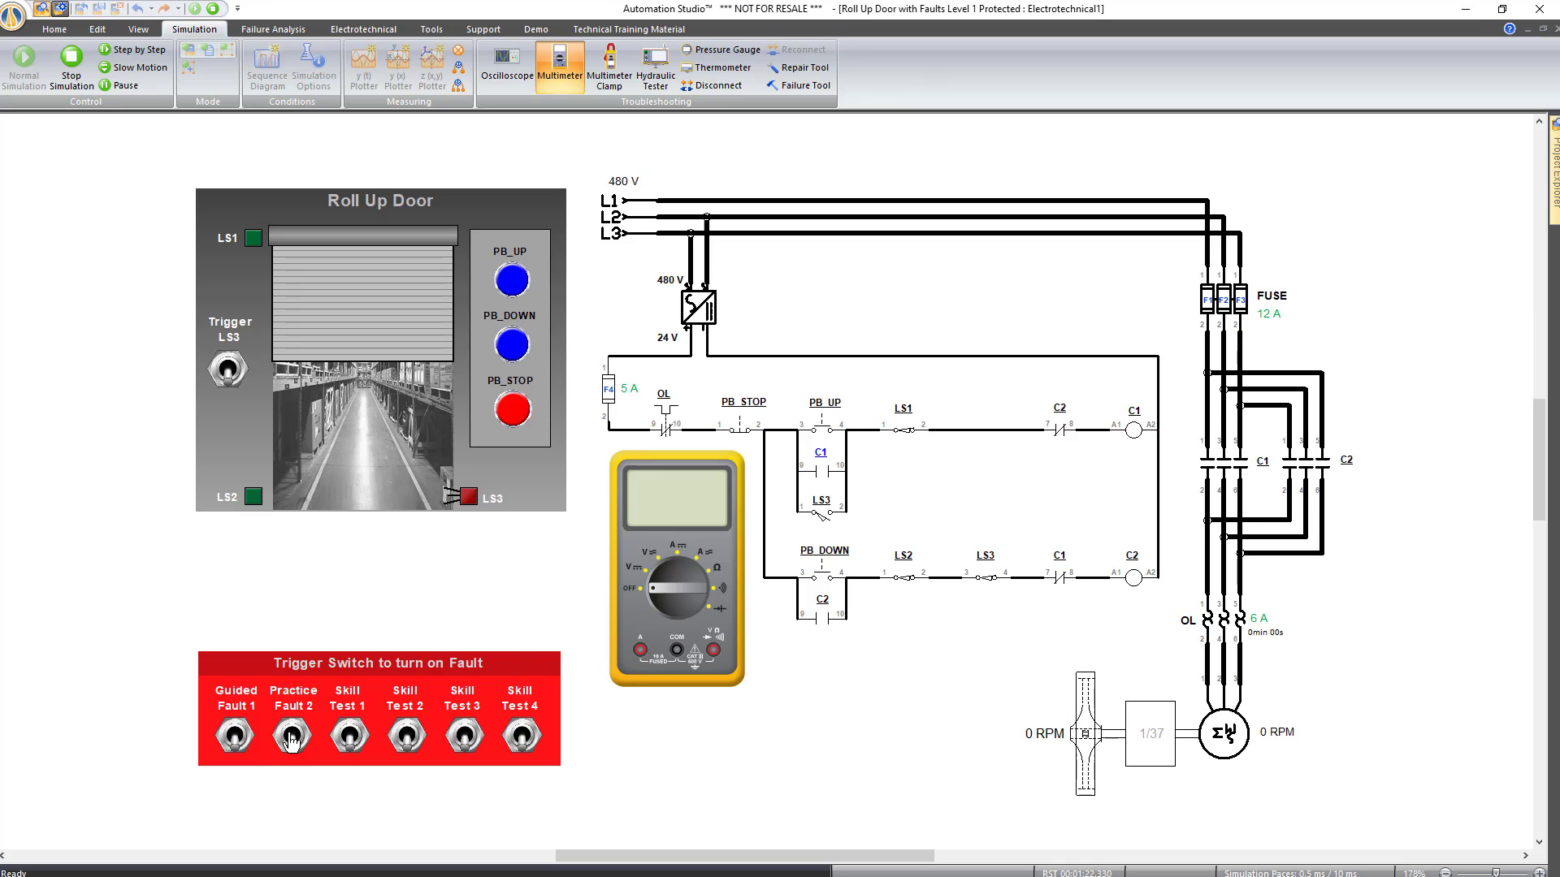
# Raise and lower the door, then switch the Skill Test 1 fault on and off
pyautogui.click(511, 286)
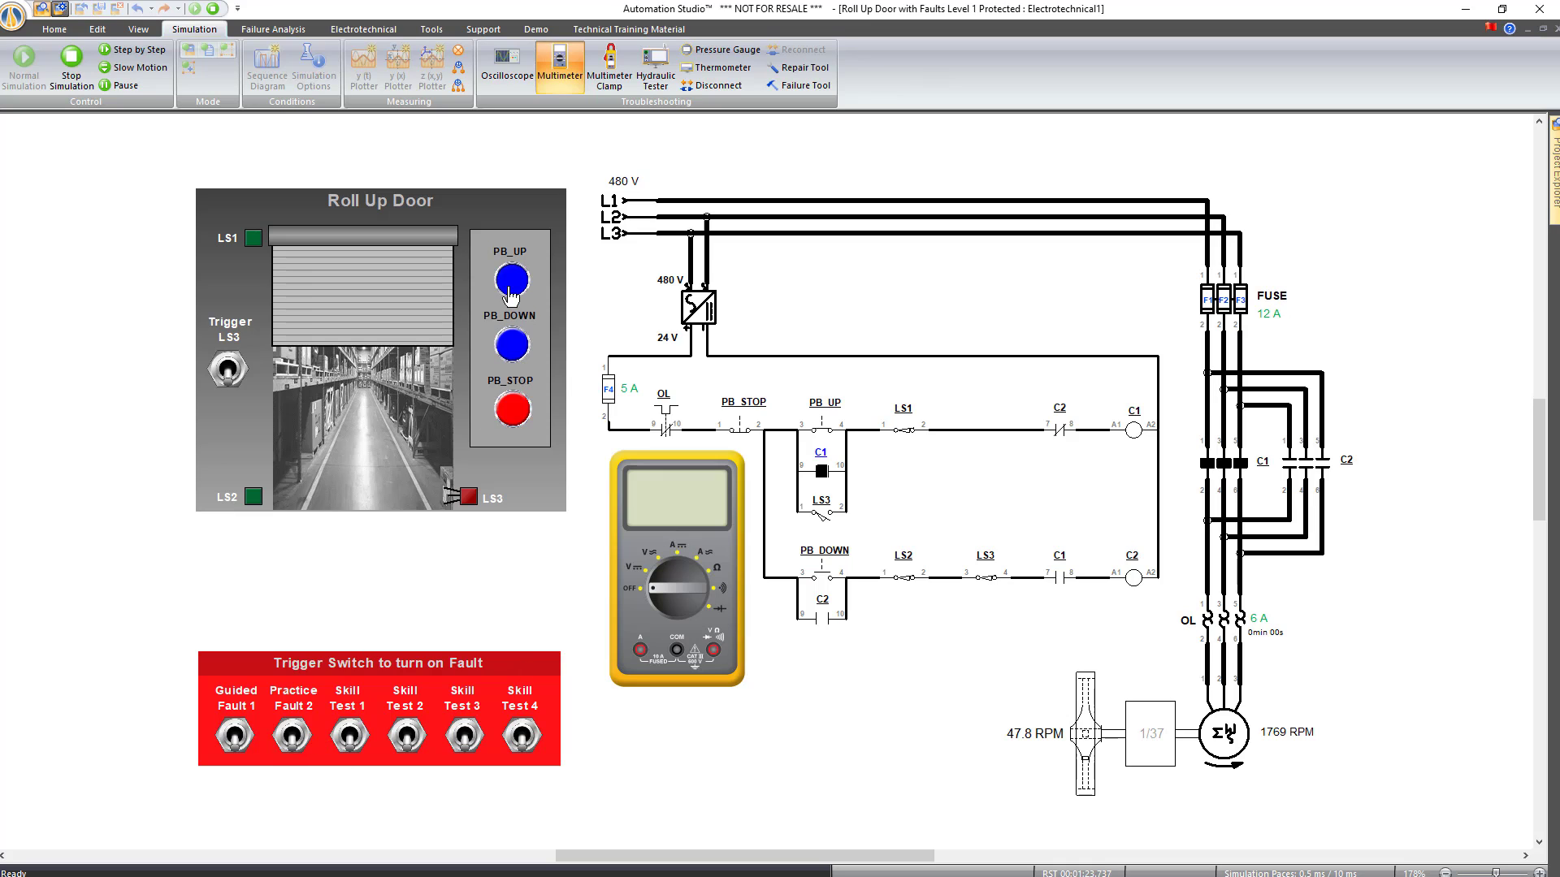
pyautogui.click(511, 344)
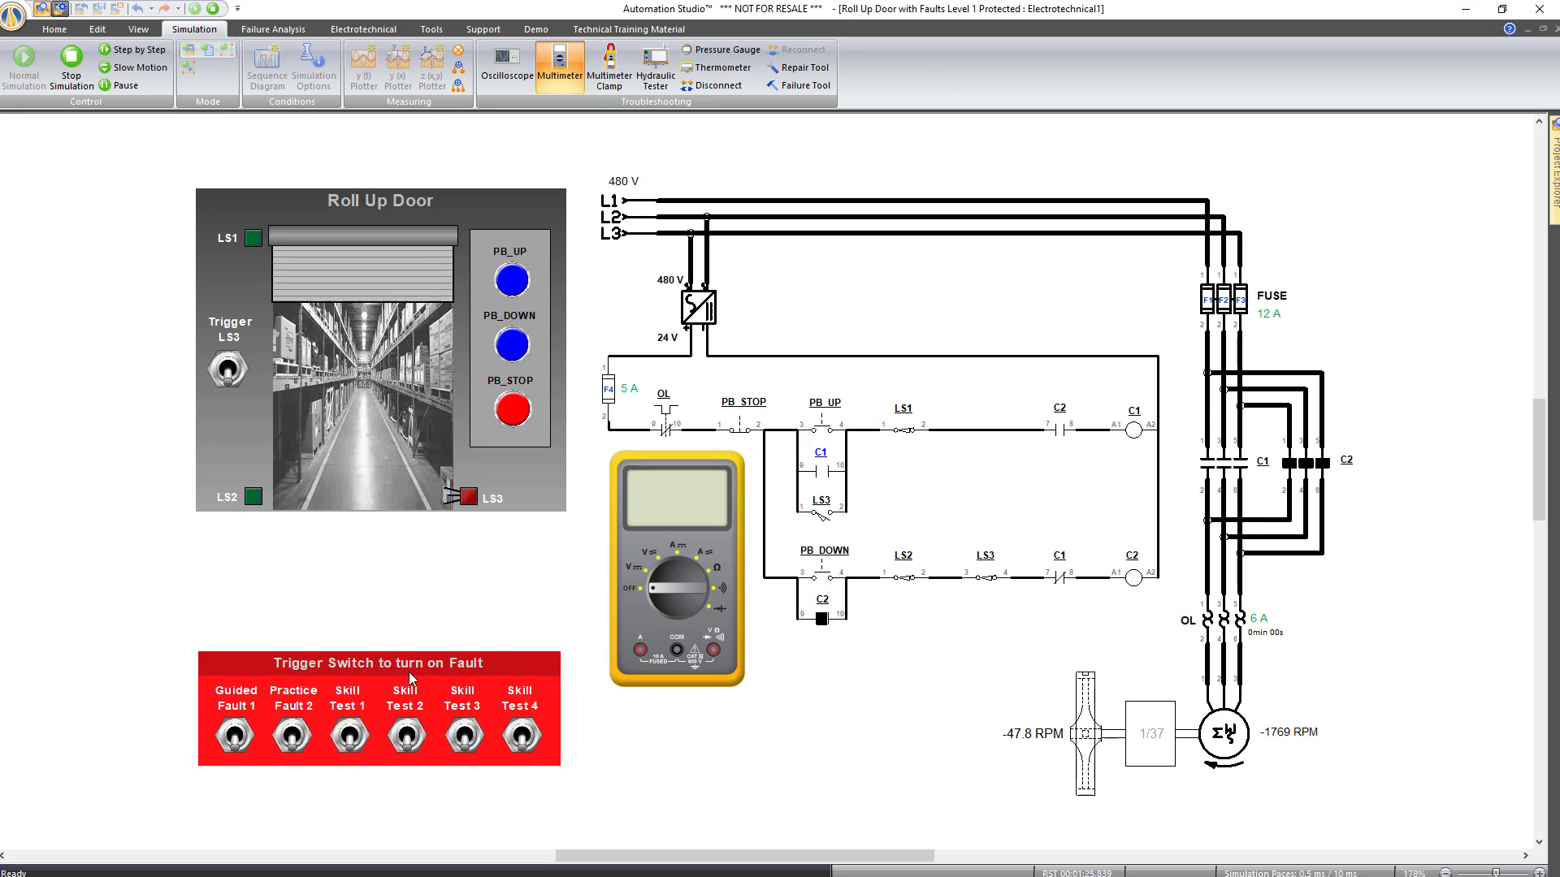
pyautogui.click(348, 739)
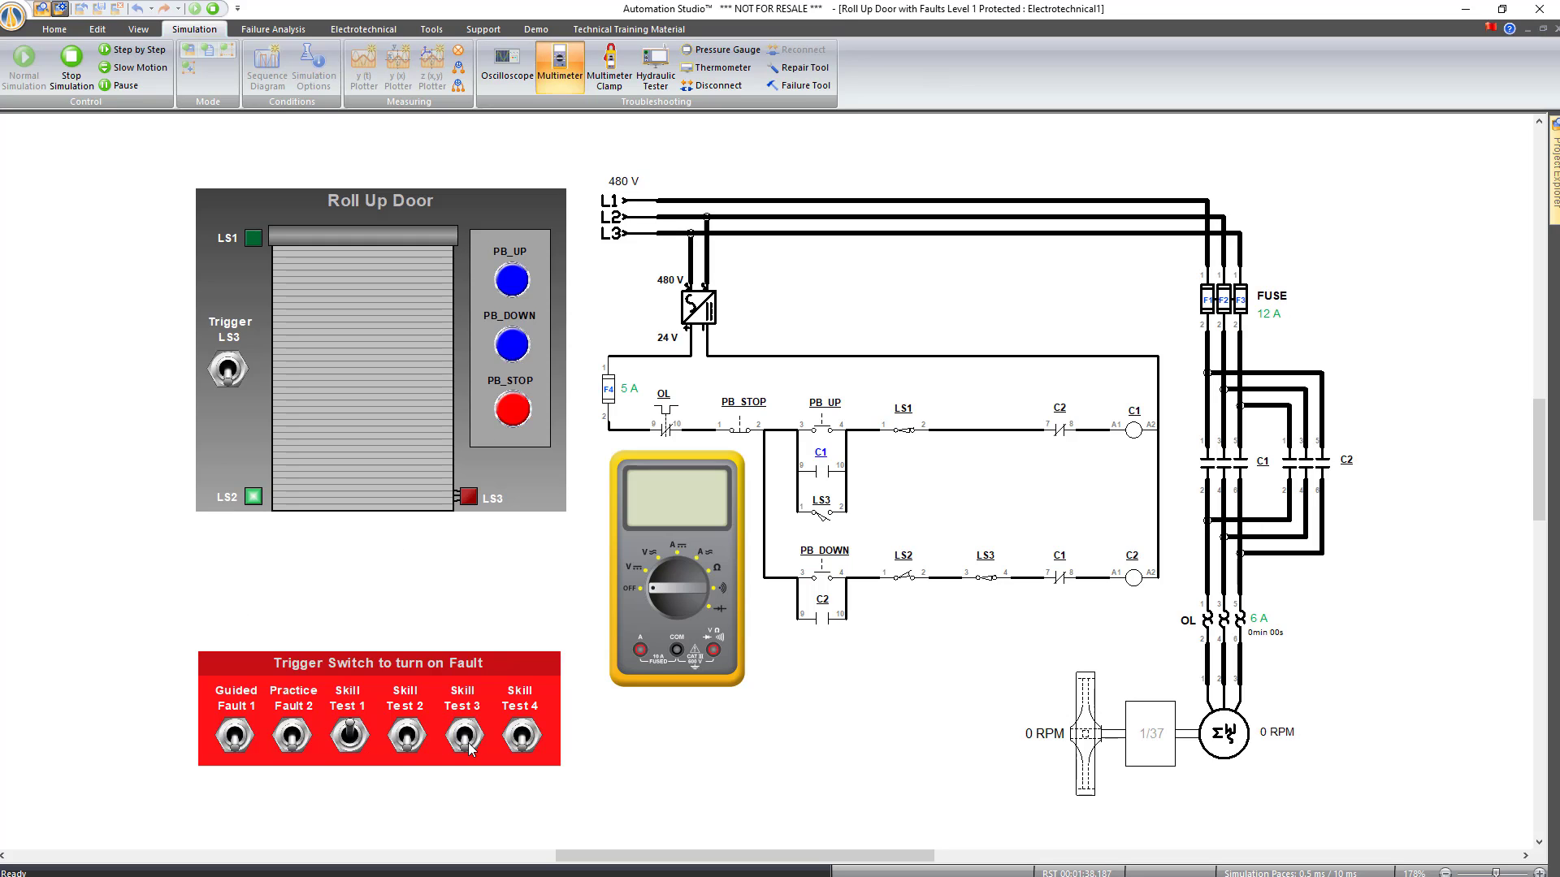
pyautogui.click(349, 740)
# Turn on Skill Test 3, operate the door up and down, then stop the simulation
pyautogui.click(464, 740)
pyautogui.click(512, 281)
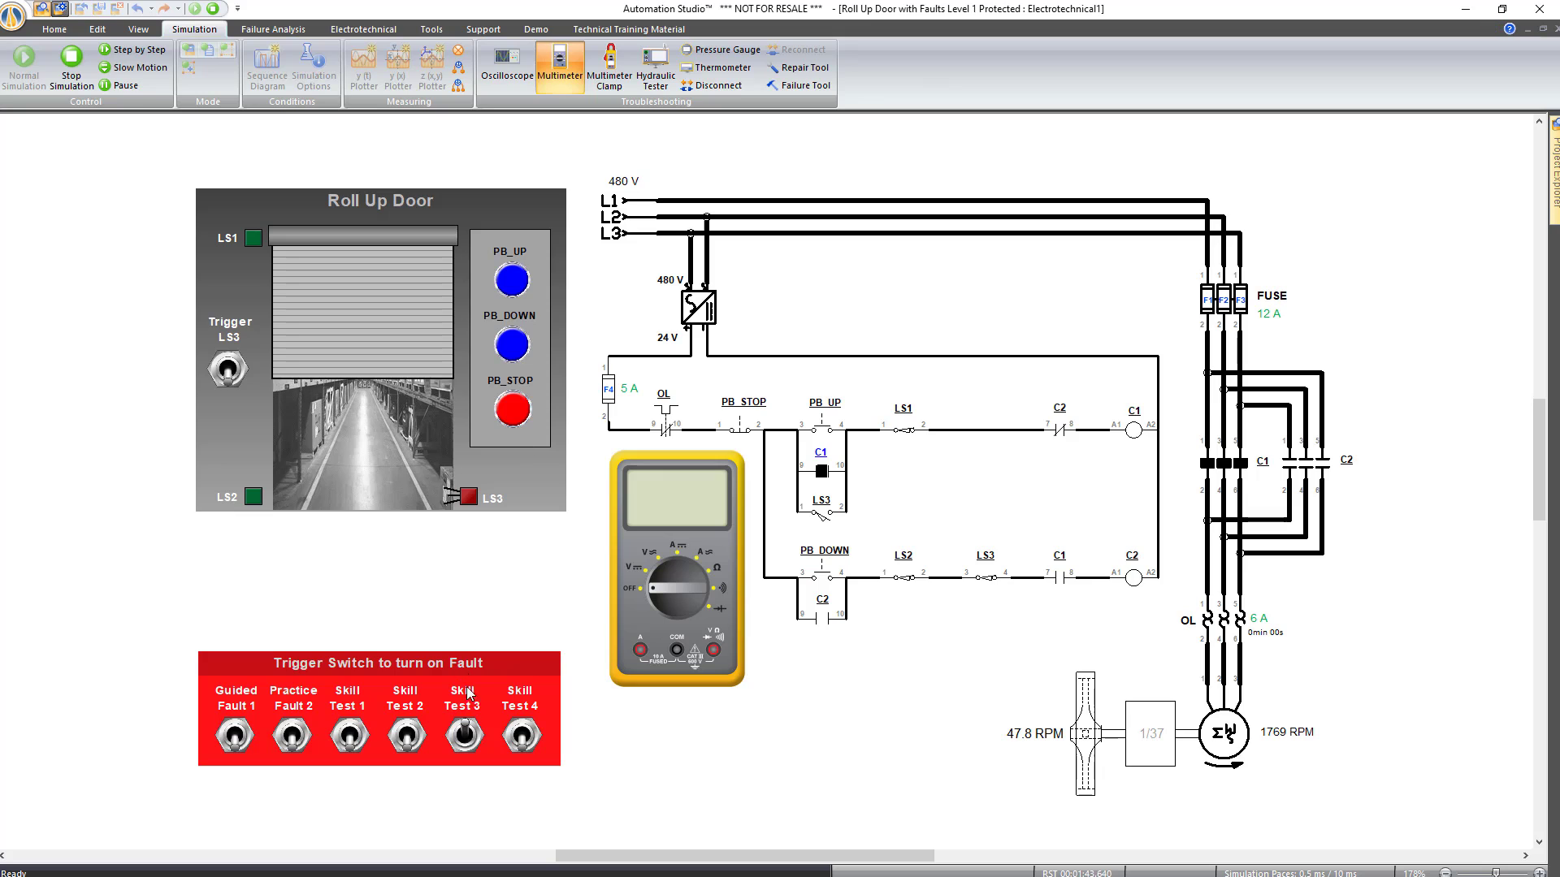
pyautogui.click(511, 347)
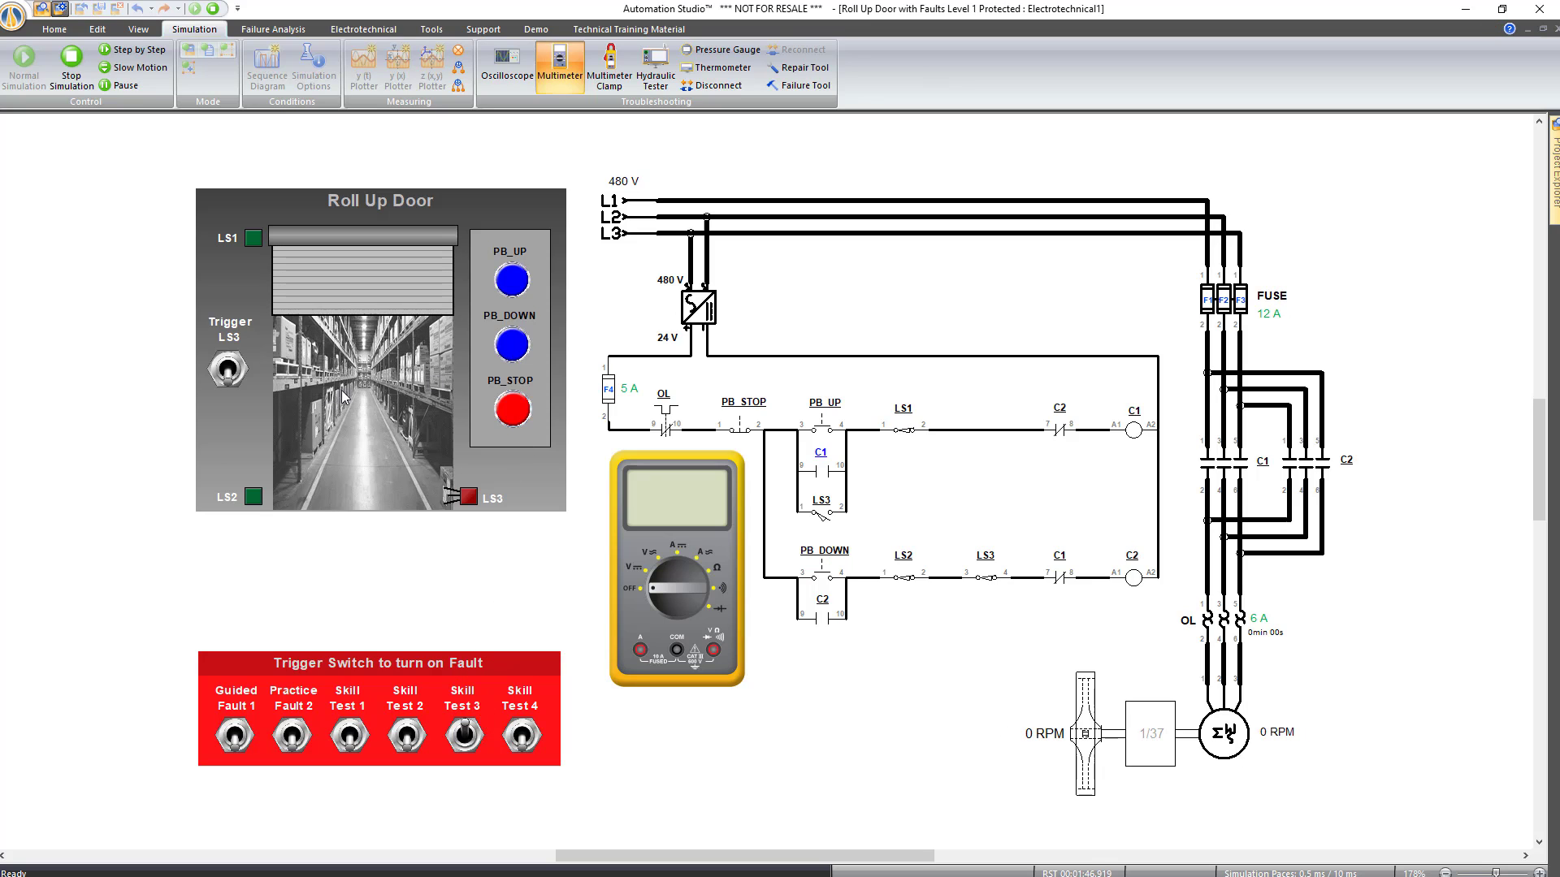
pyautogui.click(510, 348)
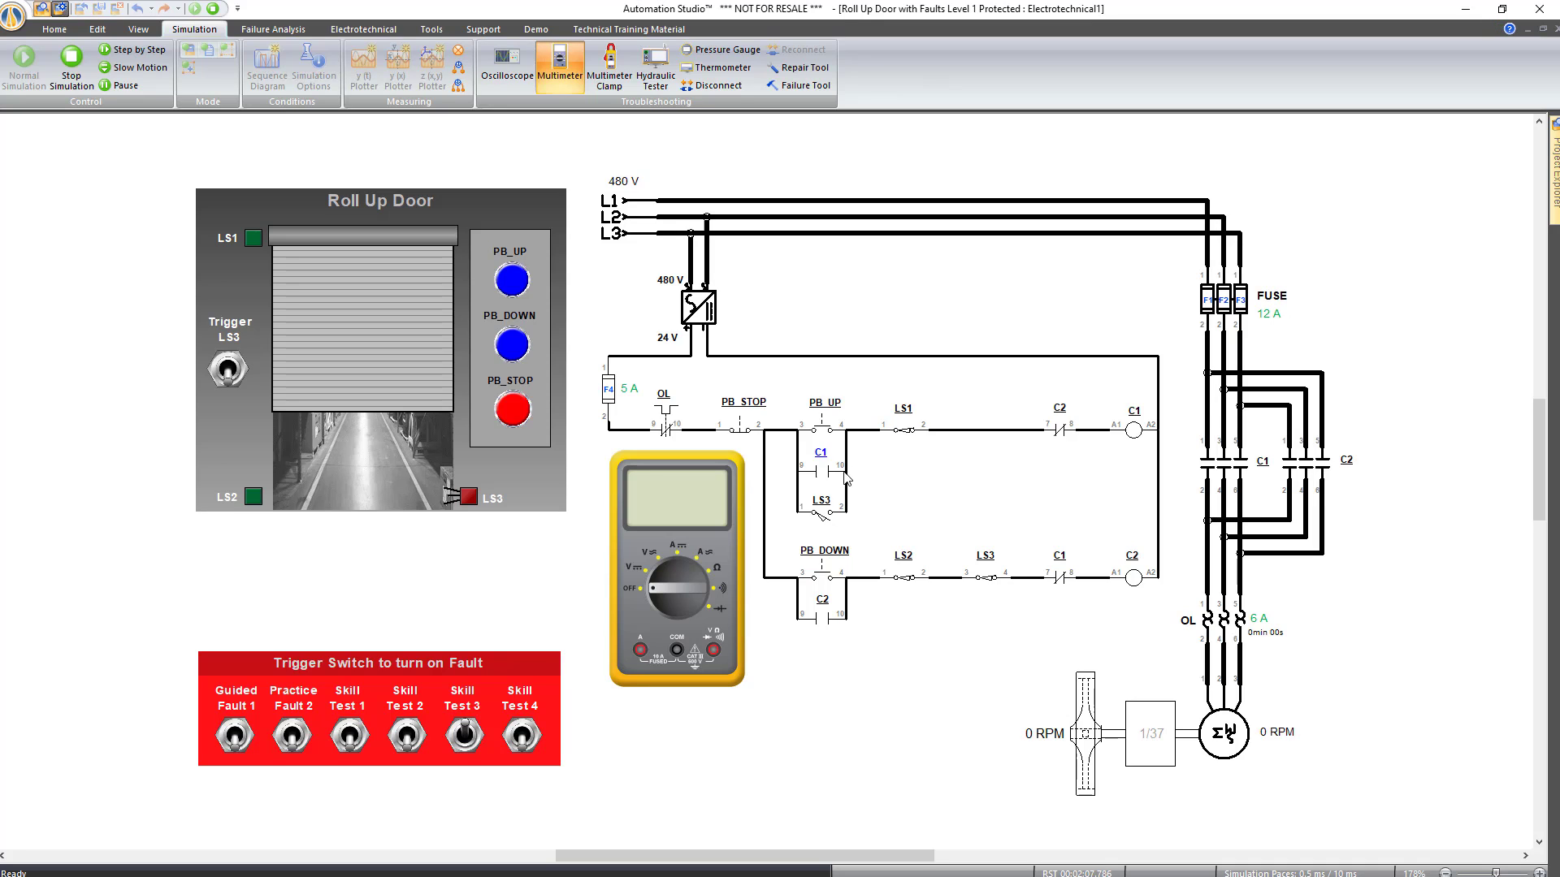
pyautogui.click(514, 349)
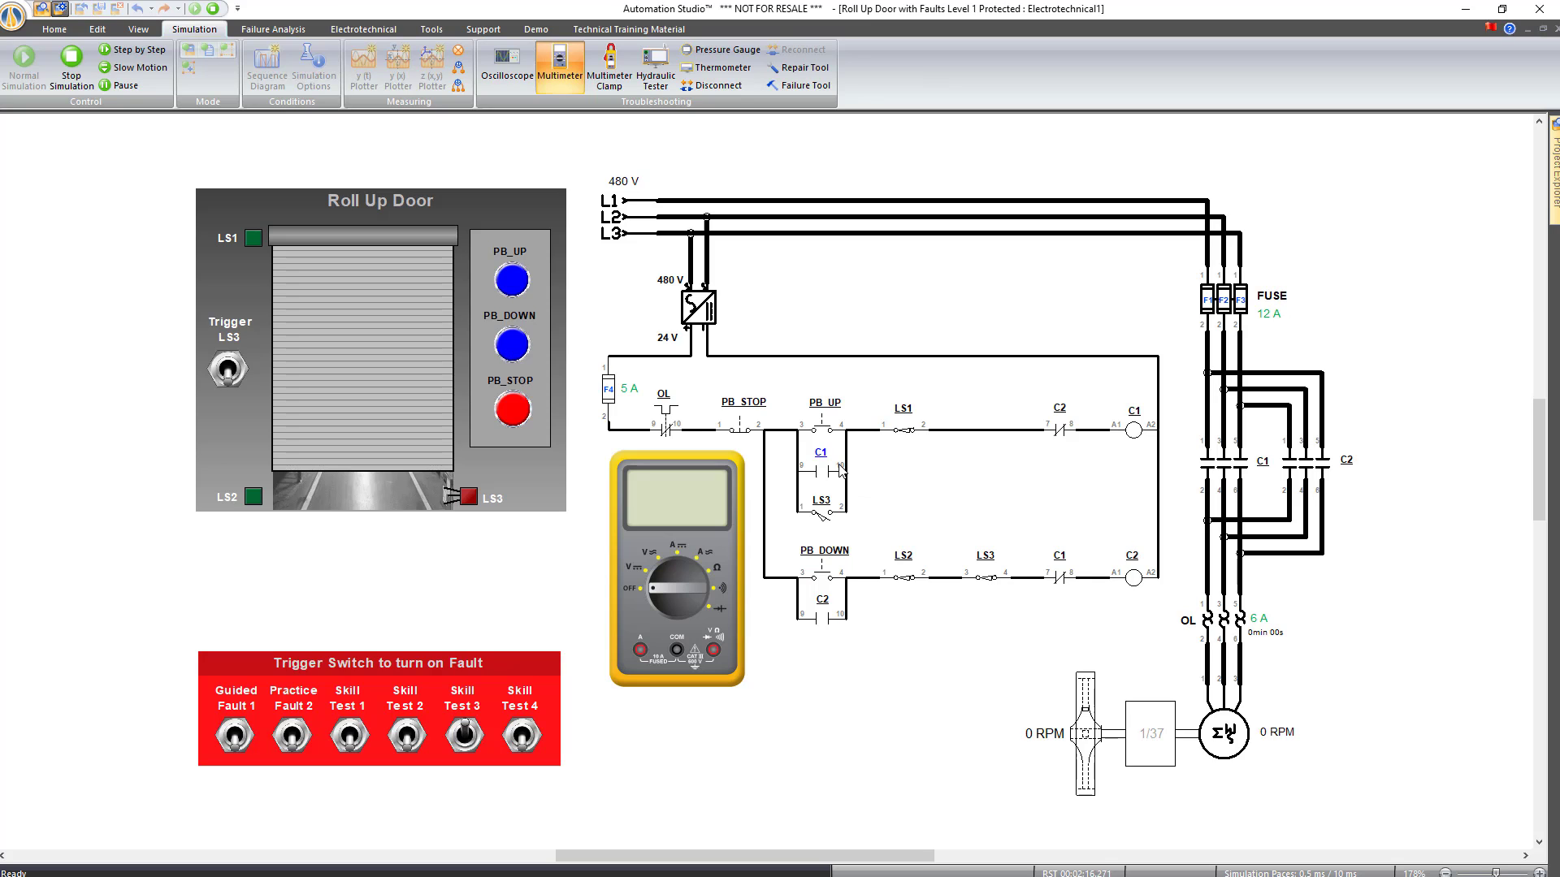
pyautogui.click(72, 59)
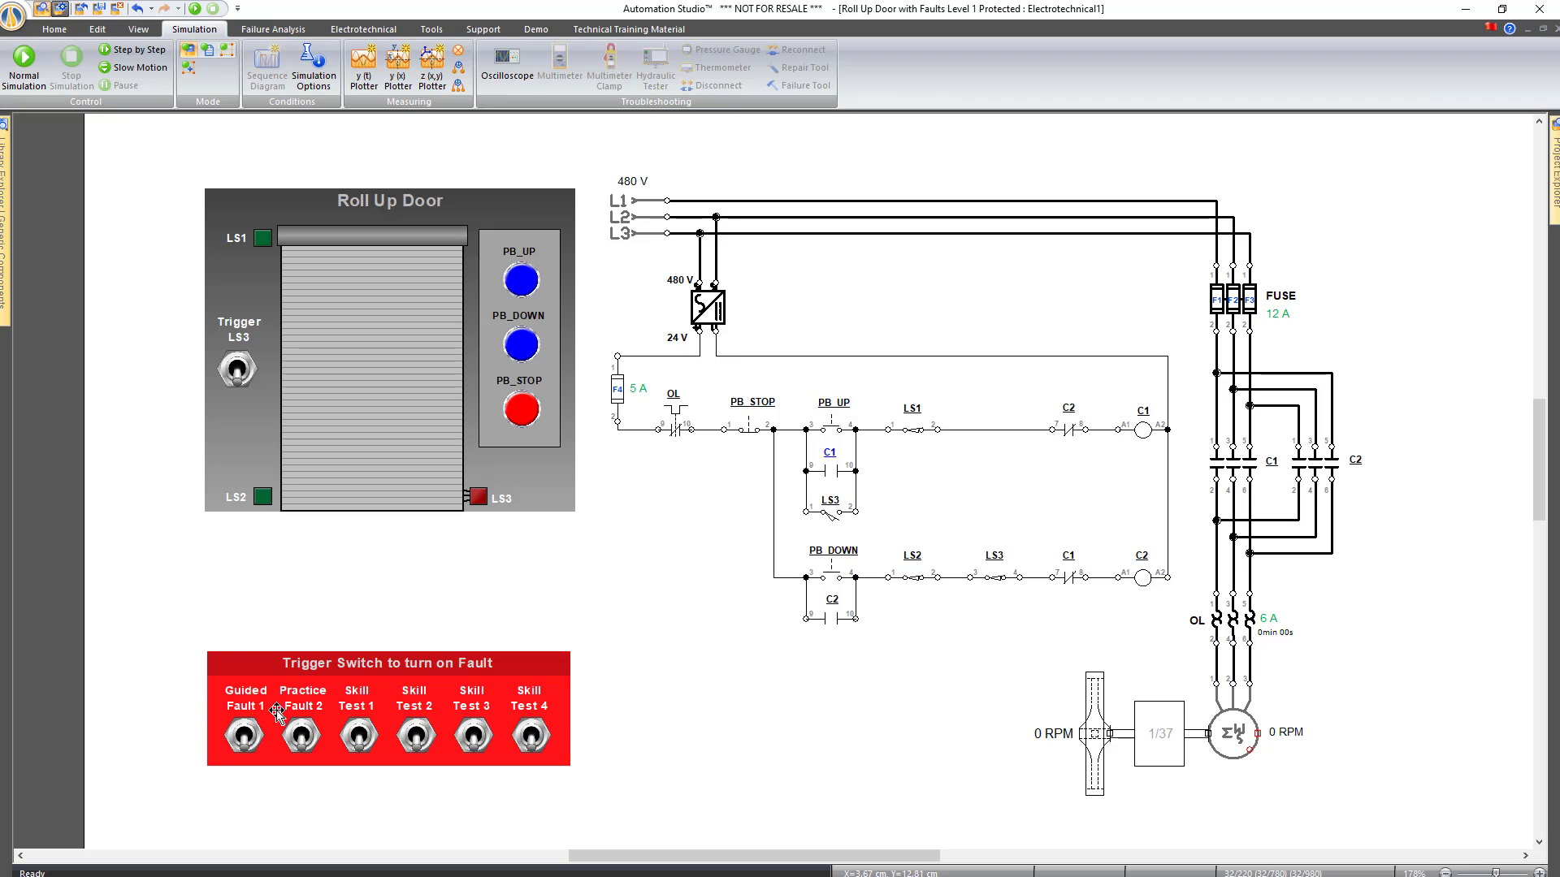
pyautogui.moveTo(157, 702); pyautogui.dragTo(675, 792)
pyautogui.moveTo(542, 749); pyautogui.dragTo(533, 807)
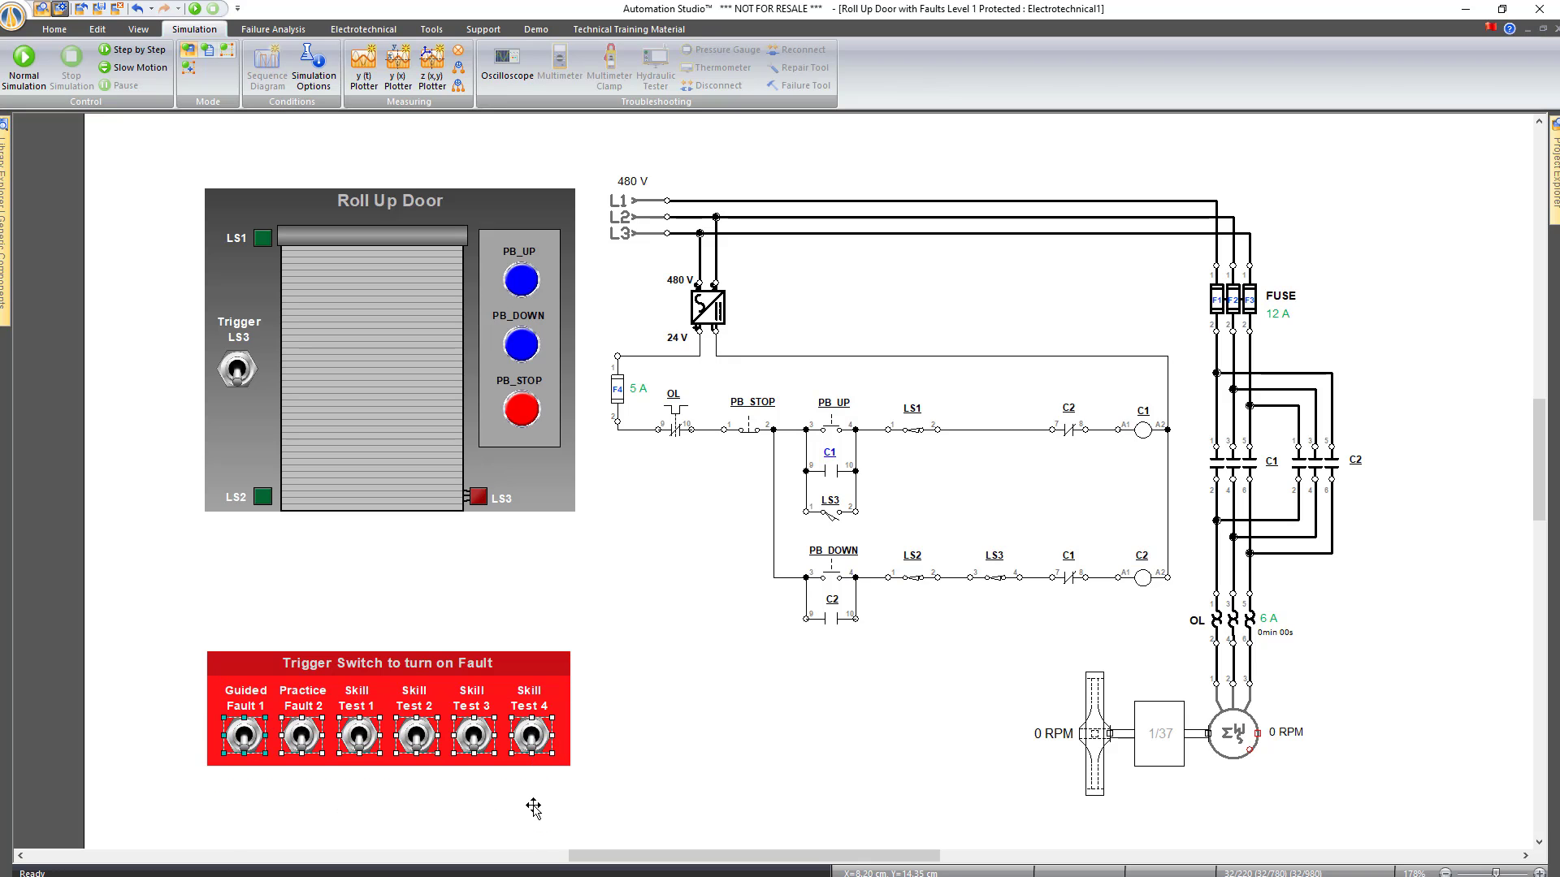
pyautogui.click(649, 776)
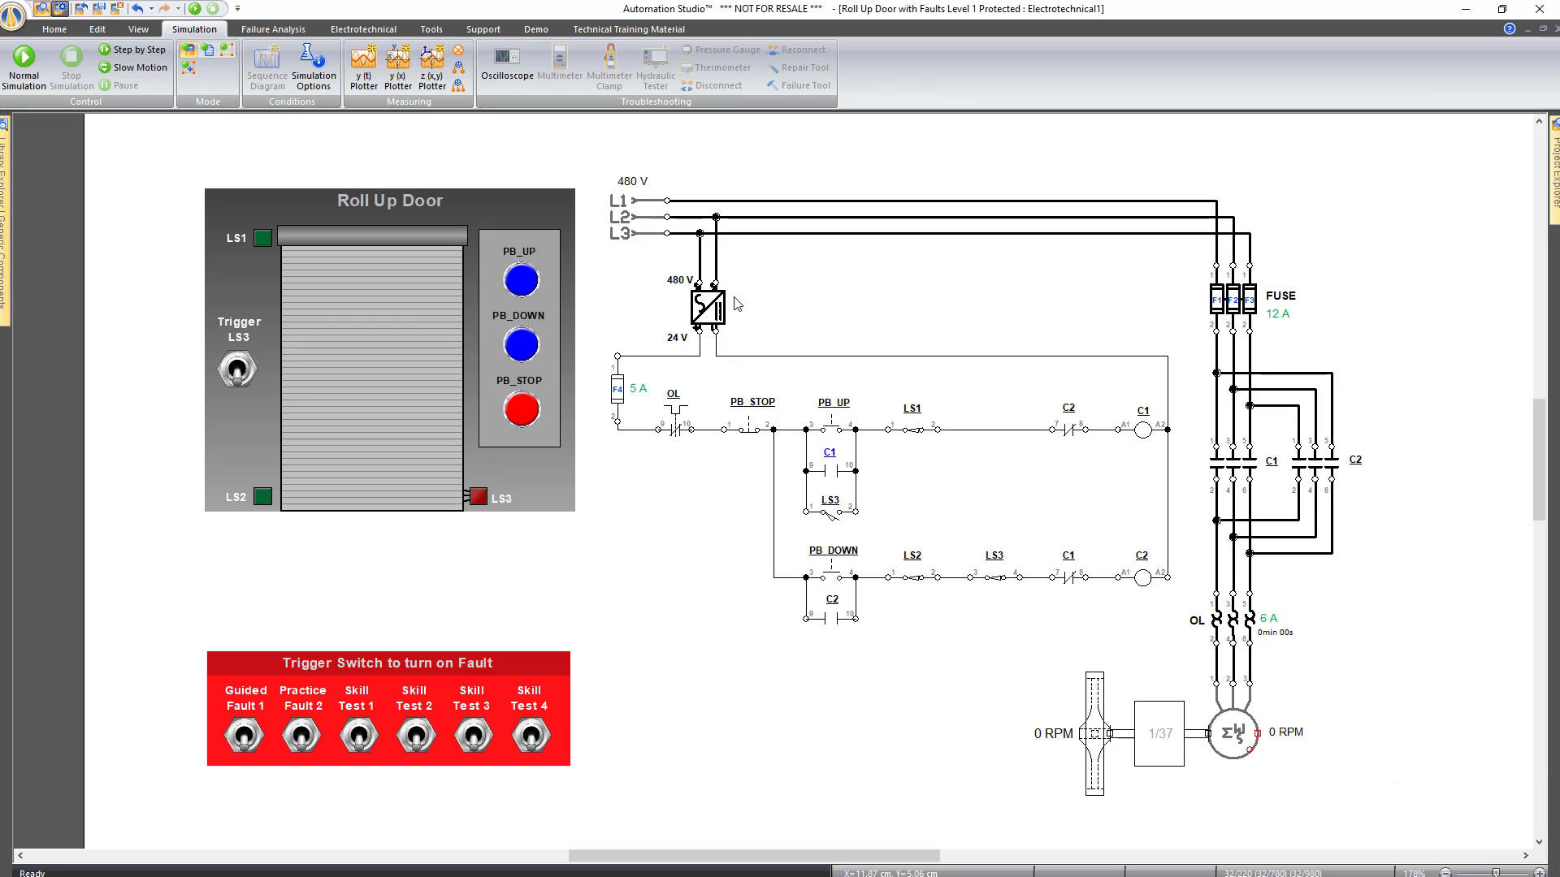
pyautogui.moveTo(708, 309); pyautogui.dragTo(850, 286)
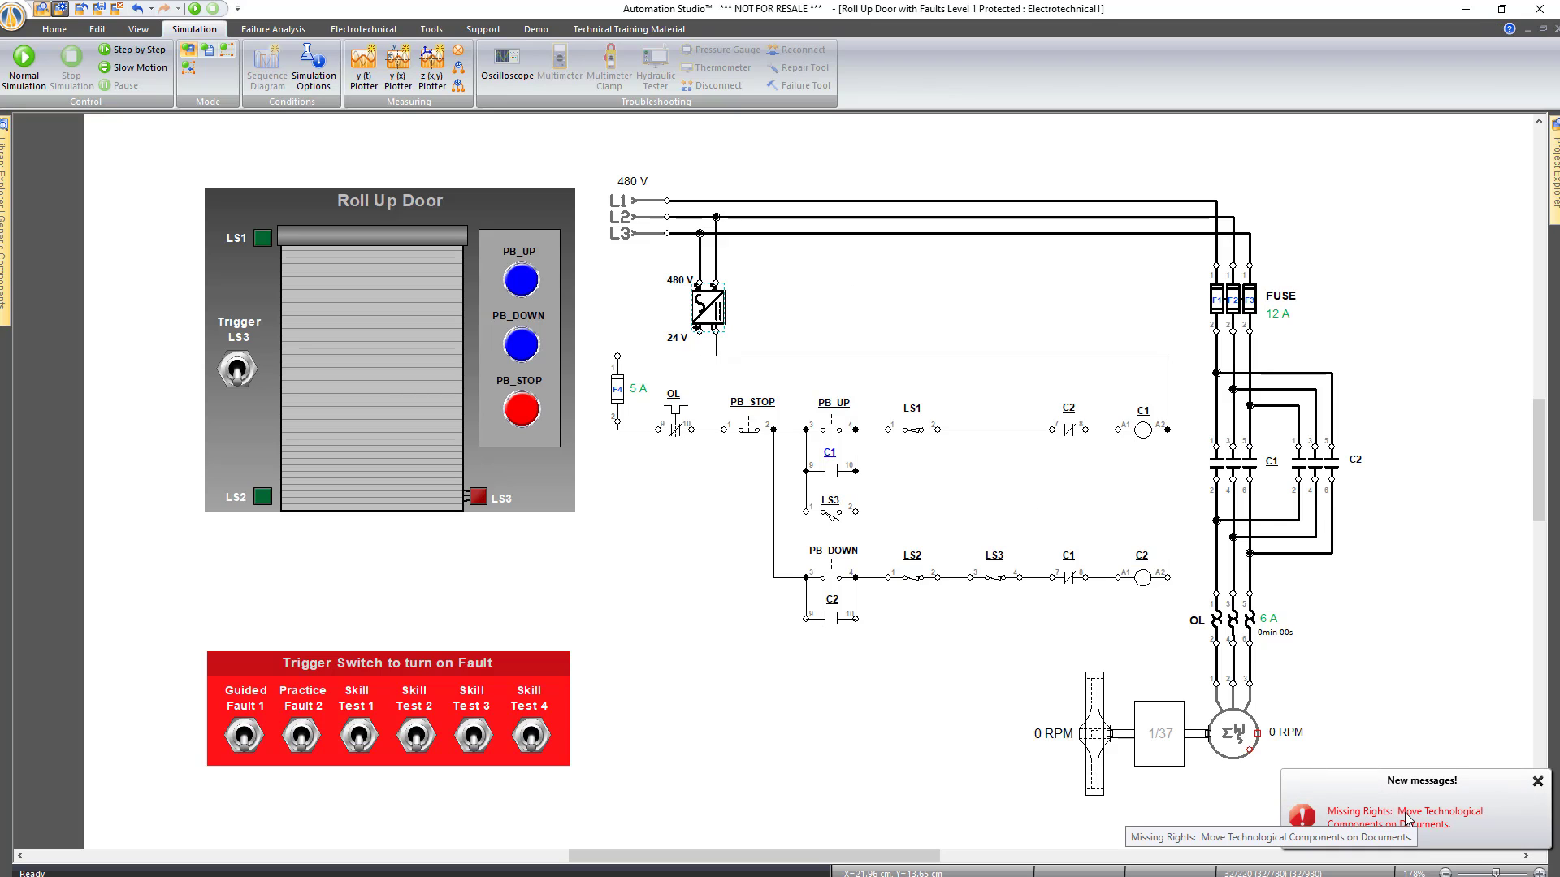
pyautogui.click(1226, 717)
pyautogui.doubleClick(1228, 718)
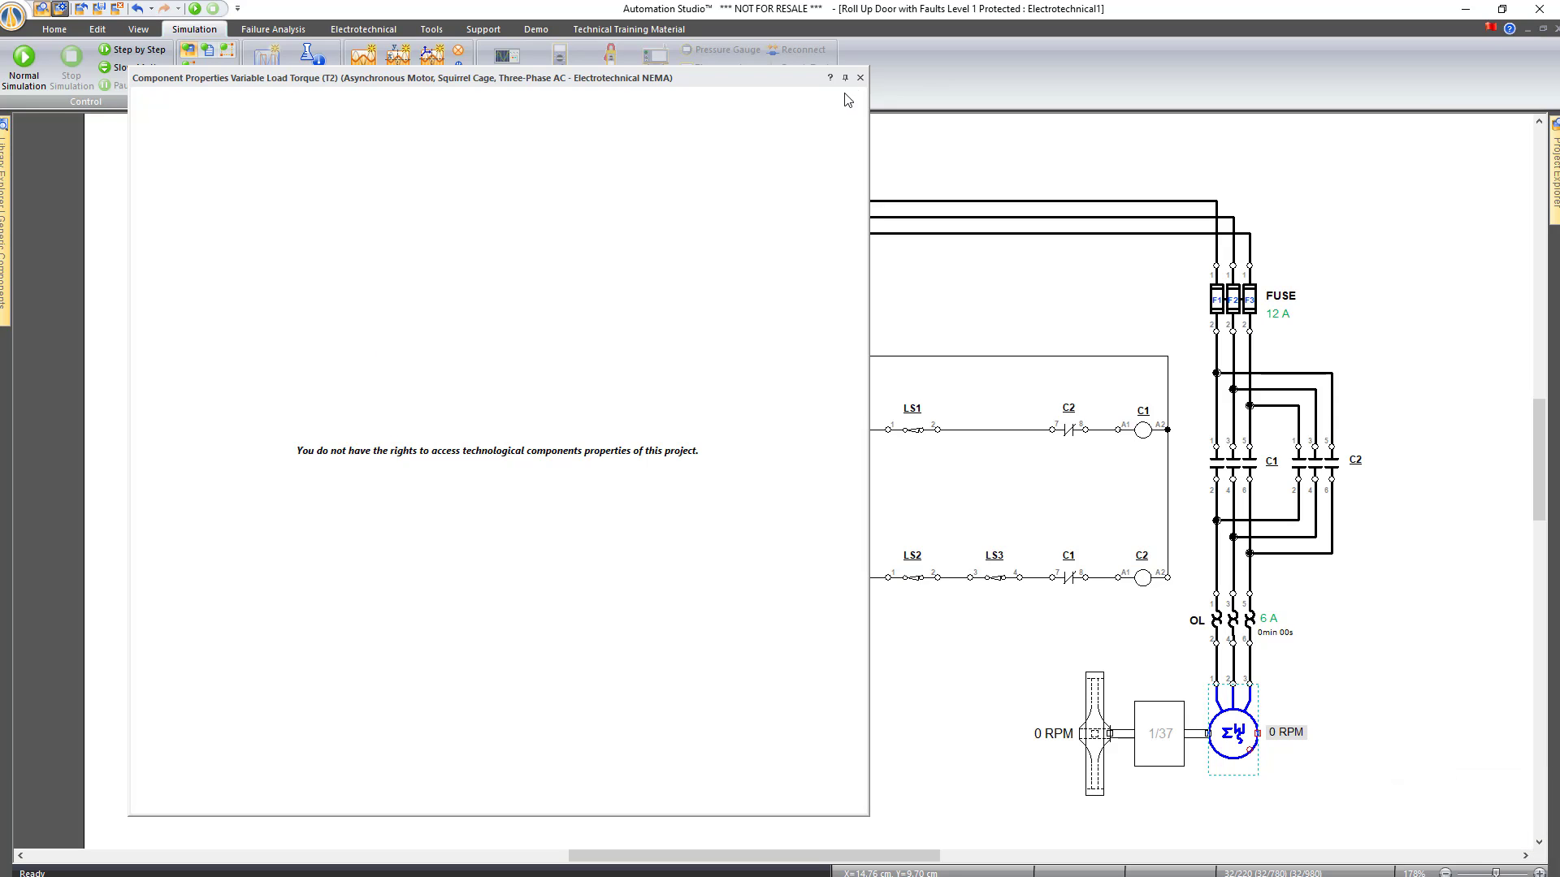
pyautogui.click(861, 79)
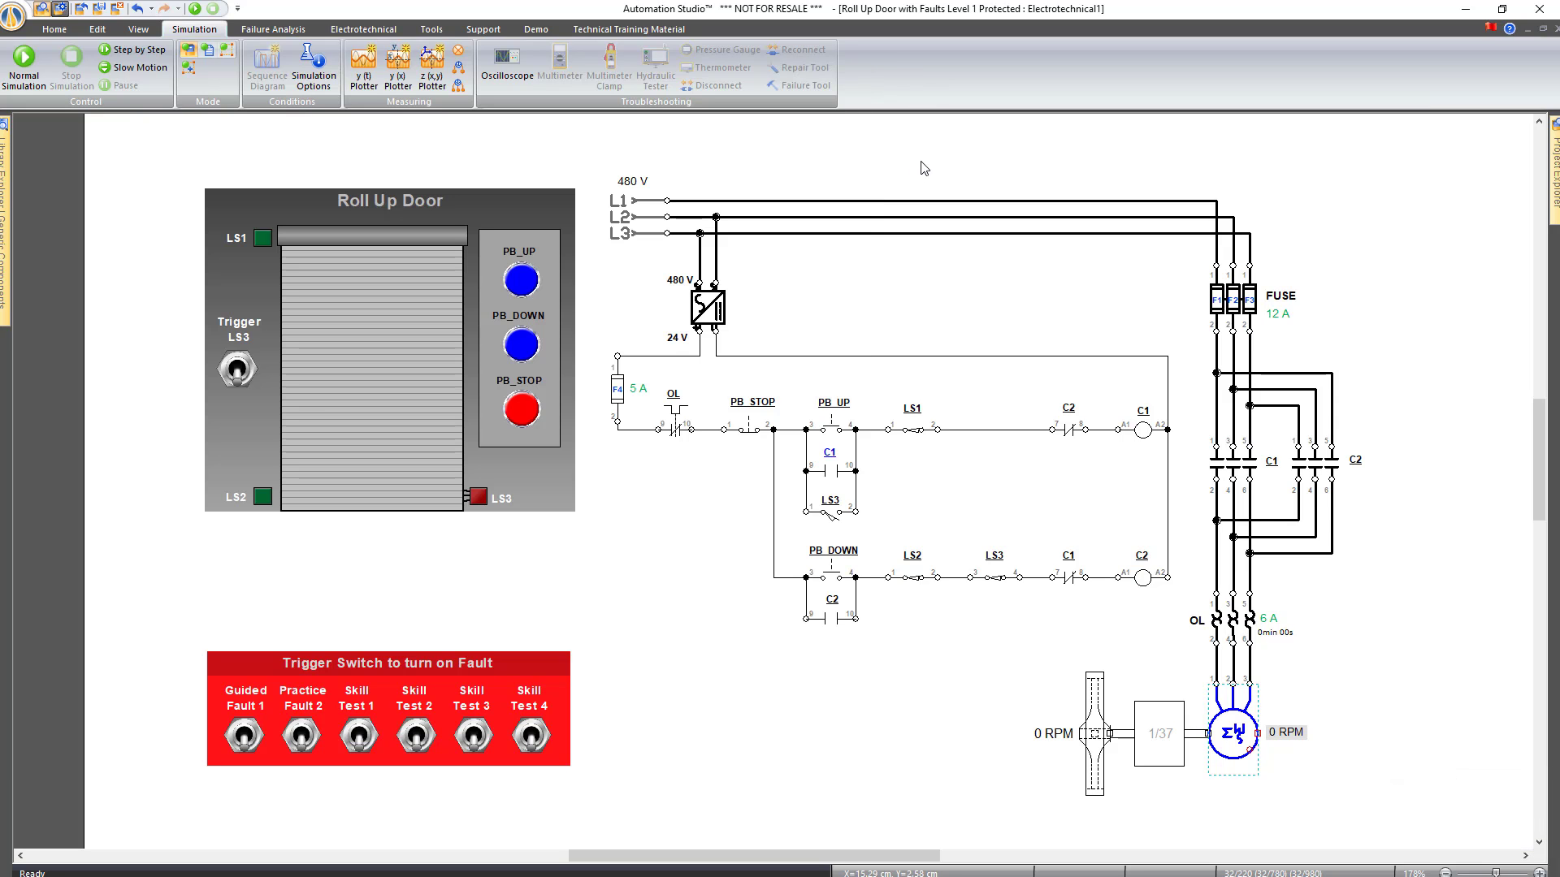
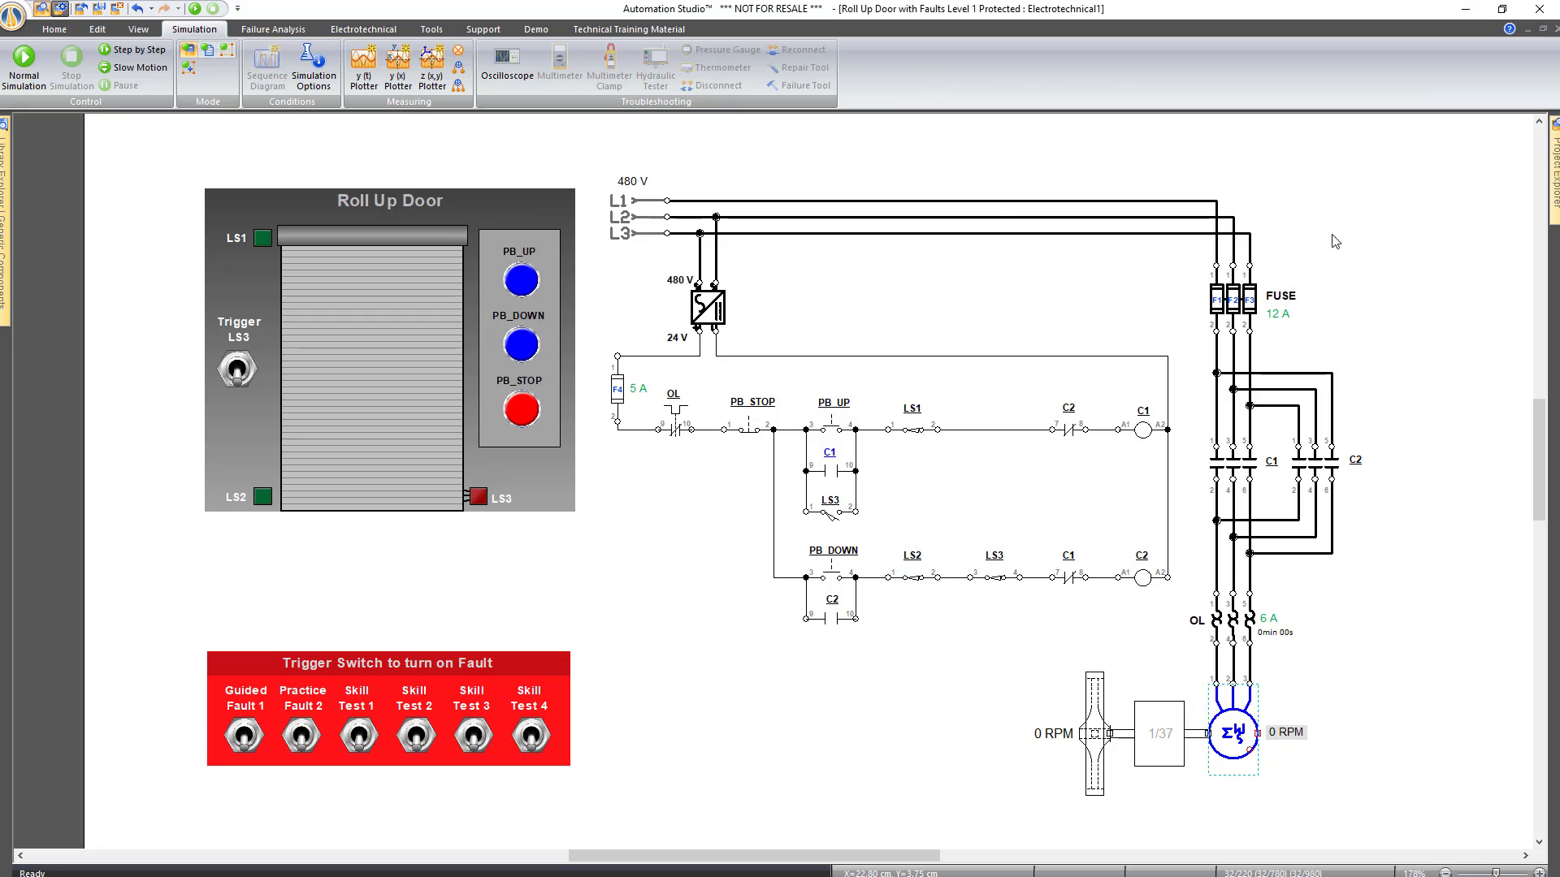
# Close the Roll Up Door project without saving and open the Part4 project from Desktop > Webinar
pyautogui.click(98, 9)
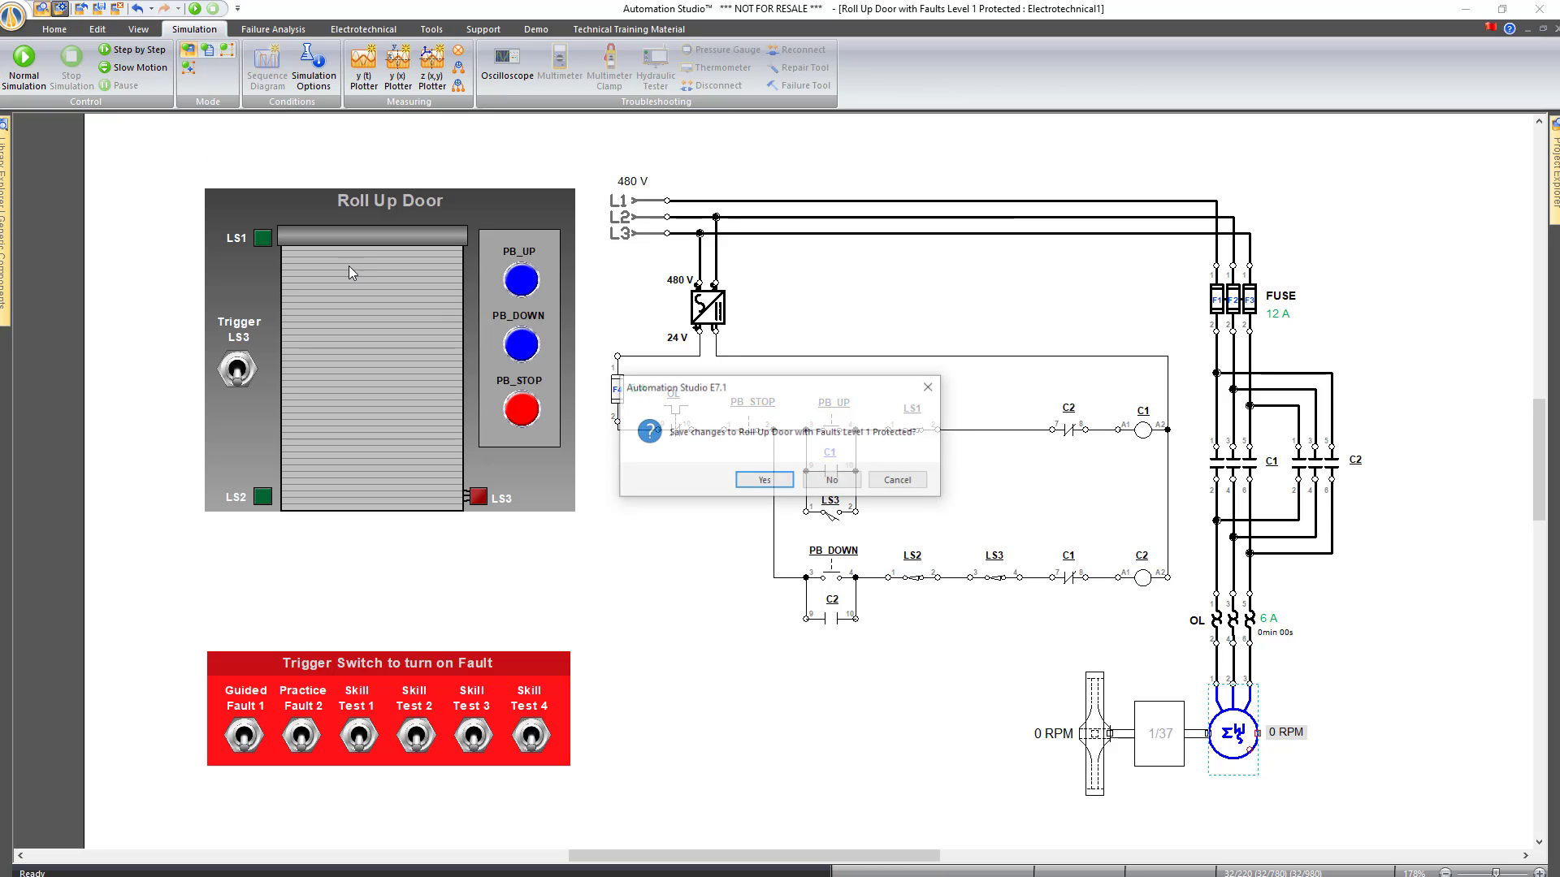
pyautogui.click(822, 482)
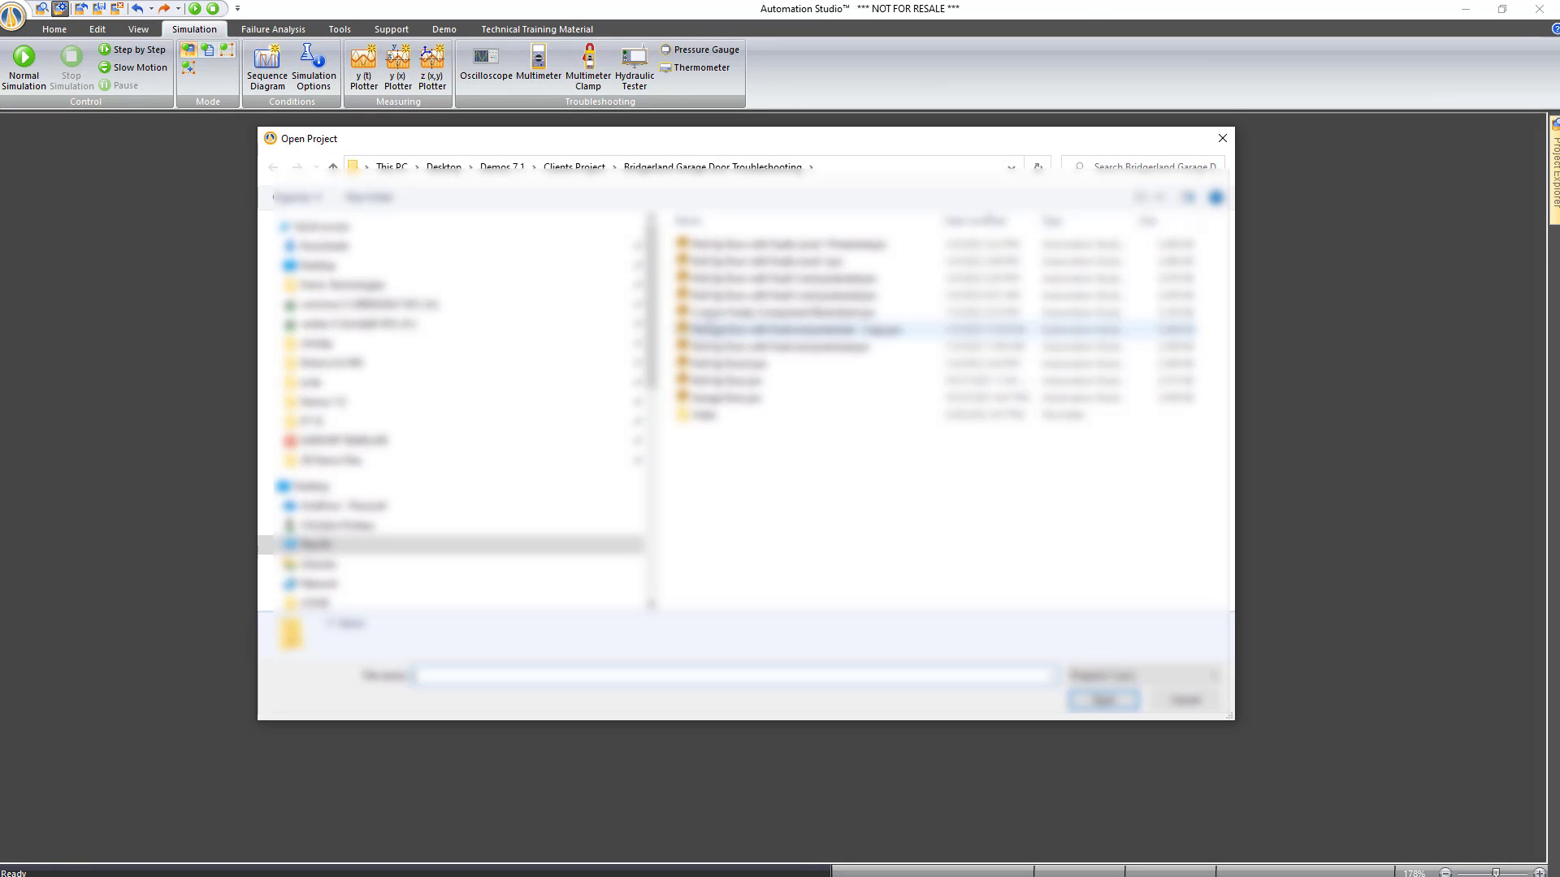
pyautogui.click(334, 267)
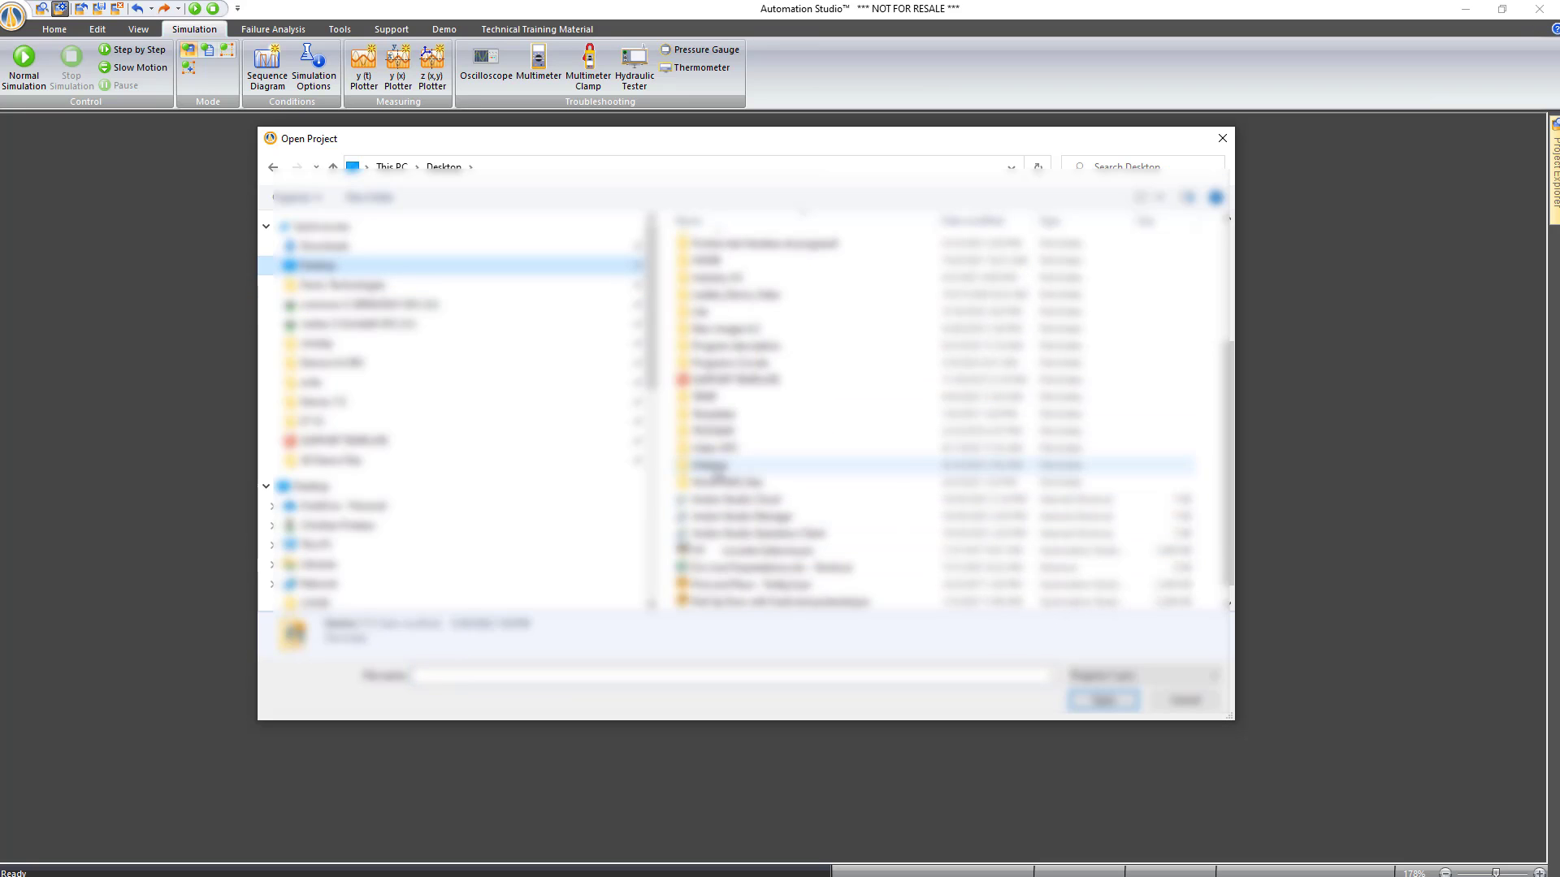
pyautogui.doubleClick(714, 466)
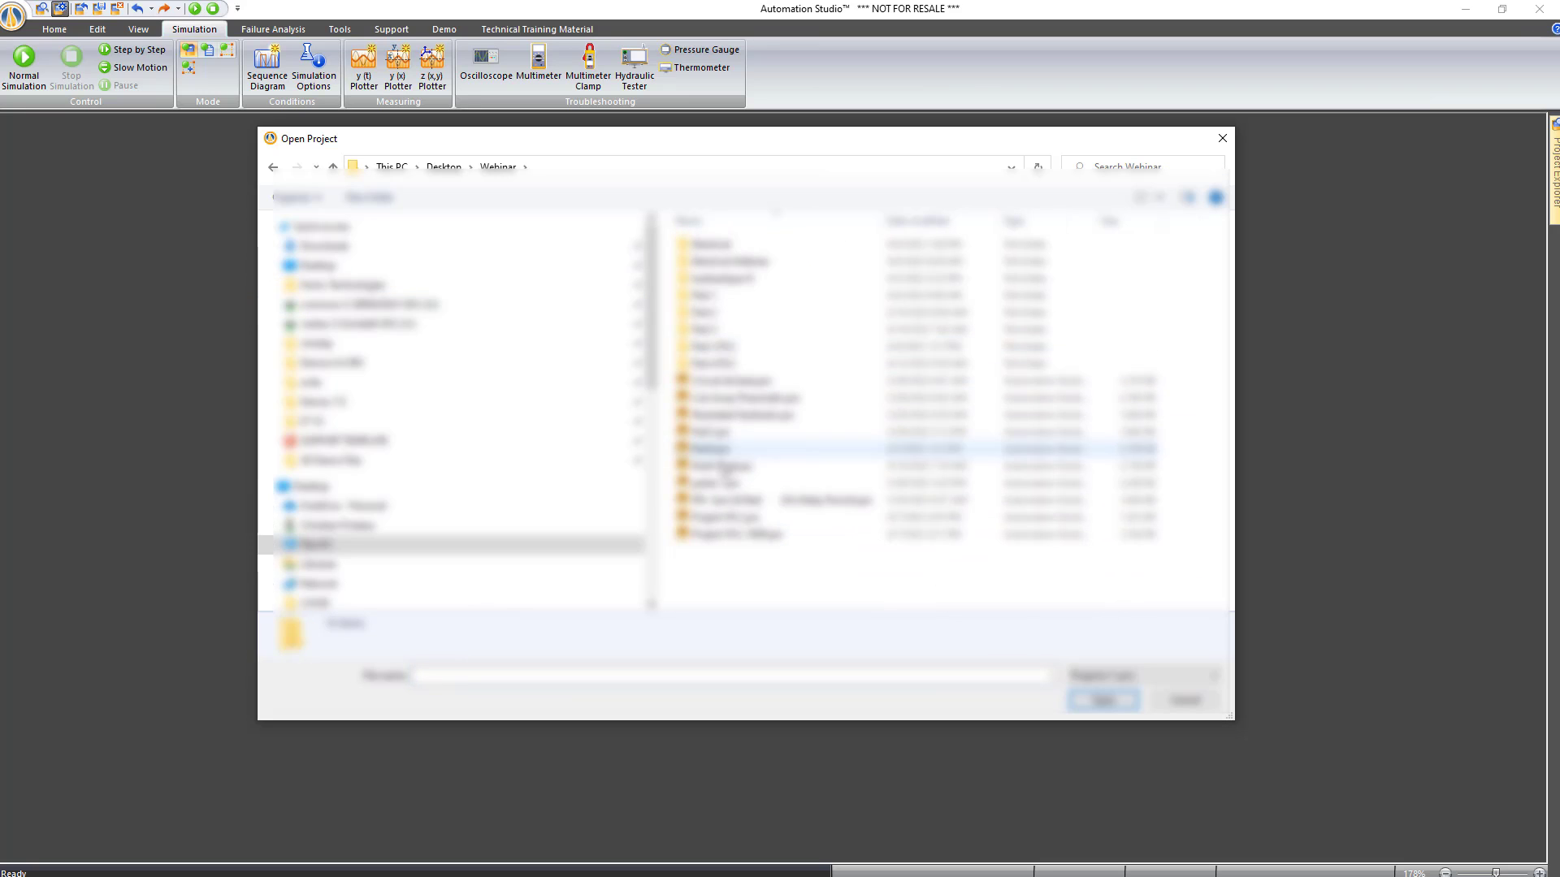
pyautogui.doubleClick(724, 468)
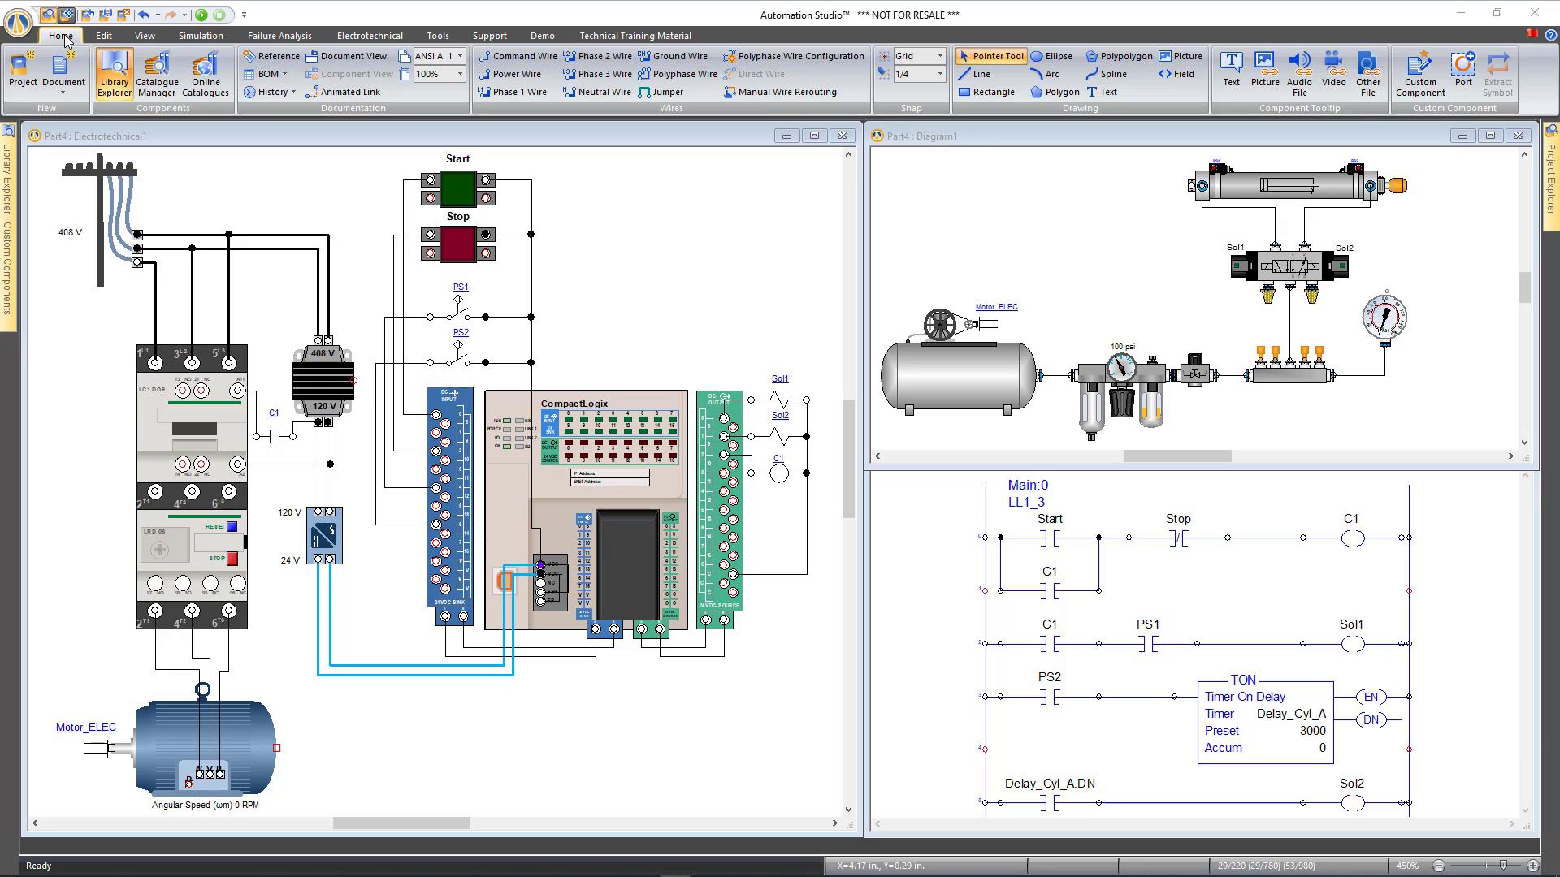
# Draw a wide rectangle below the PLC wiring with a solid fill pattern and red colour
pyautogui.click(987, 95)
pyautogui.click(987, 92)
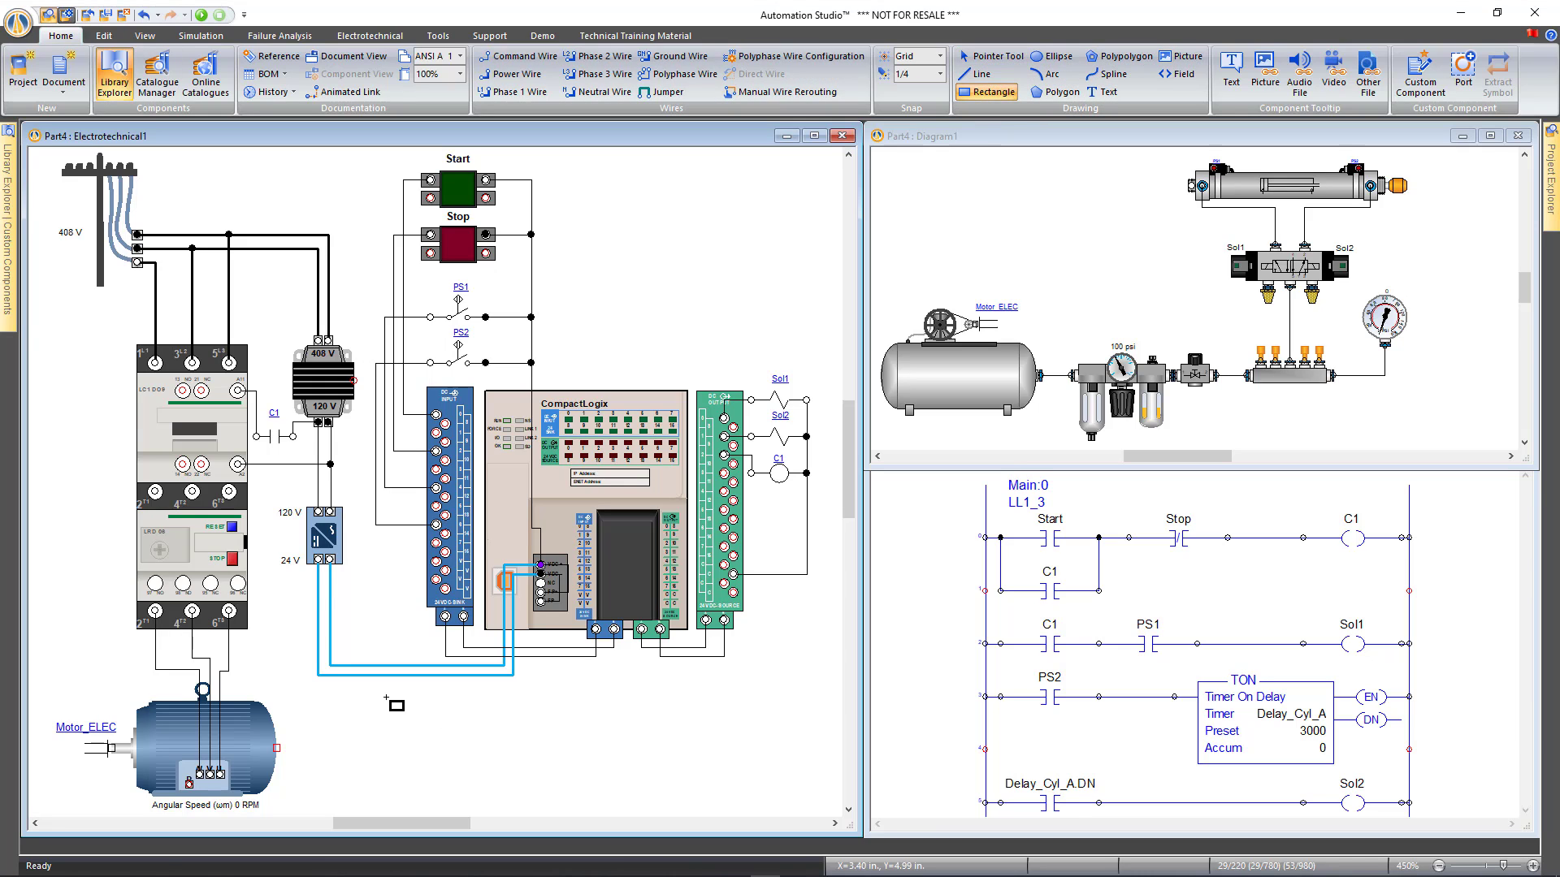
pyautogui.moveTo(391, 701); pyautogui.dragTo(809, 798)
pyautogui.click(104, 36)
pyautogui.click(805, 56)
pyautogui.click(813, 77)
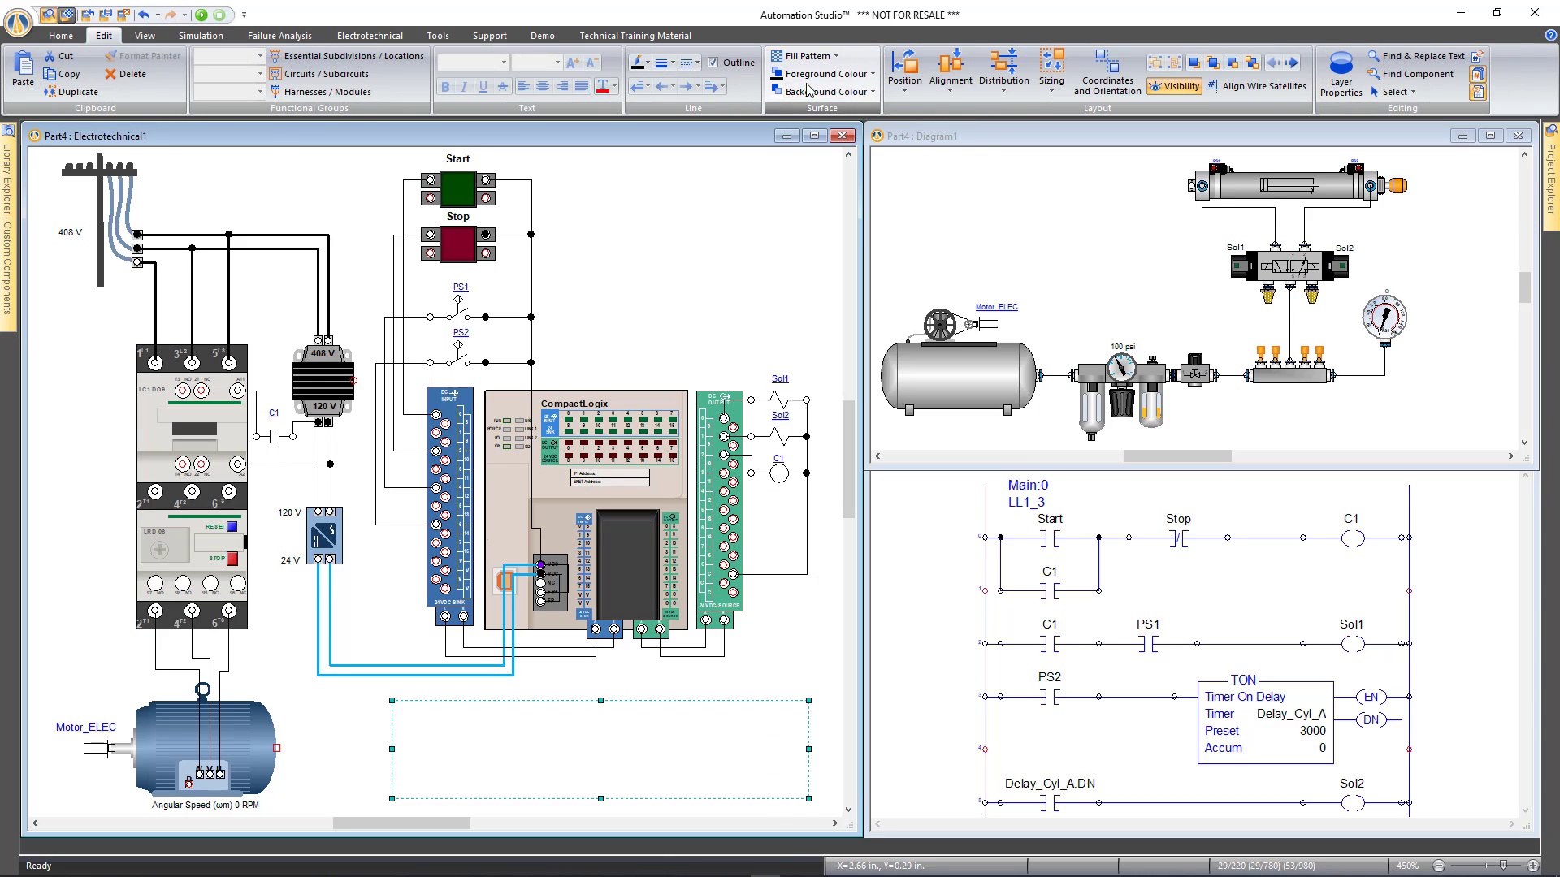
pyautogui.click(824, 74)
pyautogui.click(789, 195)
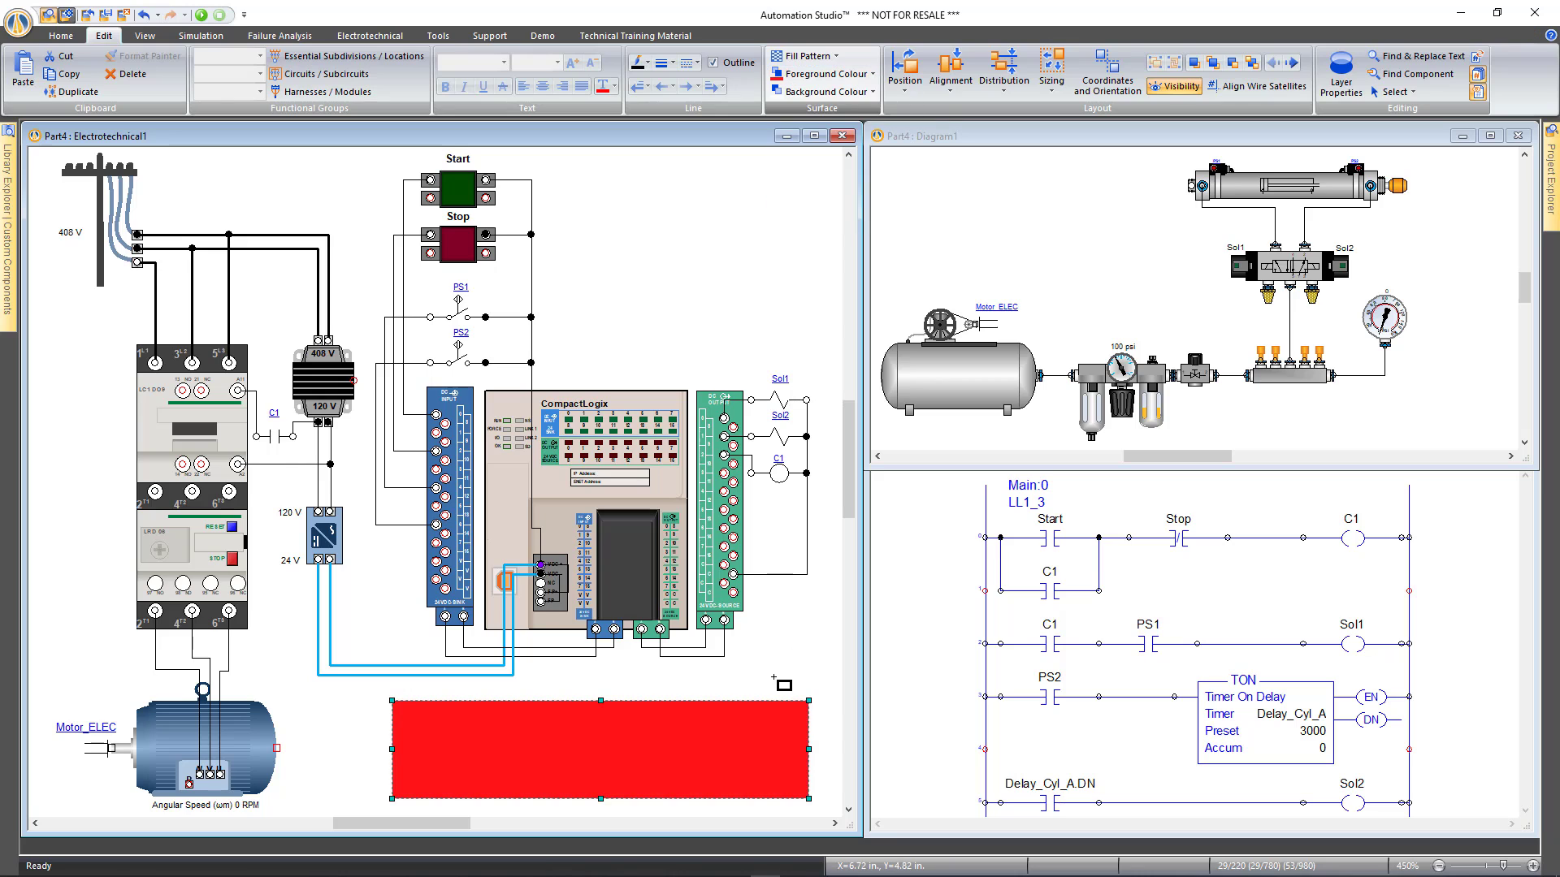
pyautogui.press('Escape')
pyautogui.scroll(2, 661, 734)
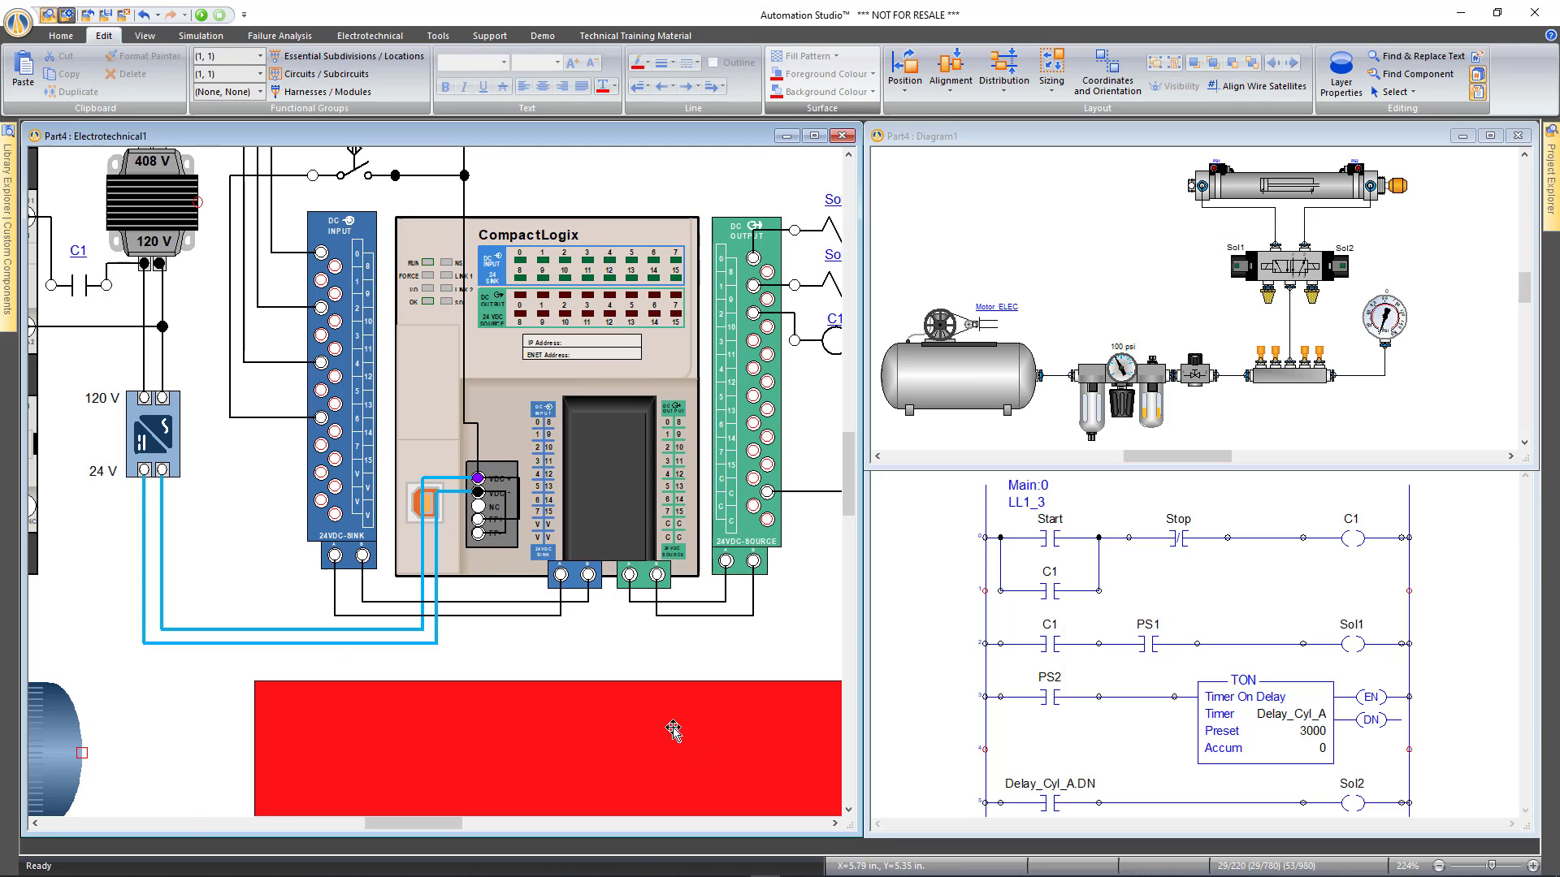
pyautogui.scroll(2, 731, 644)
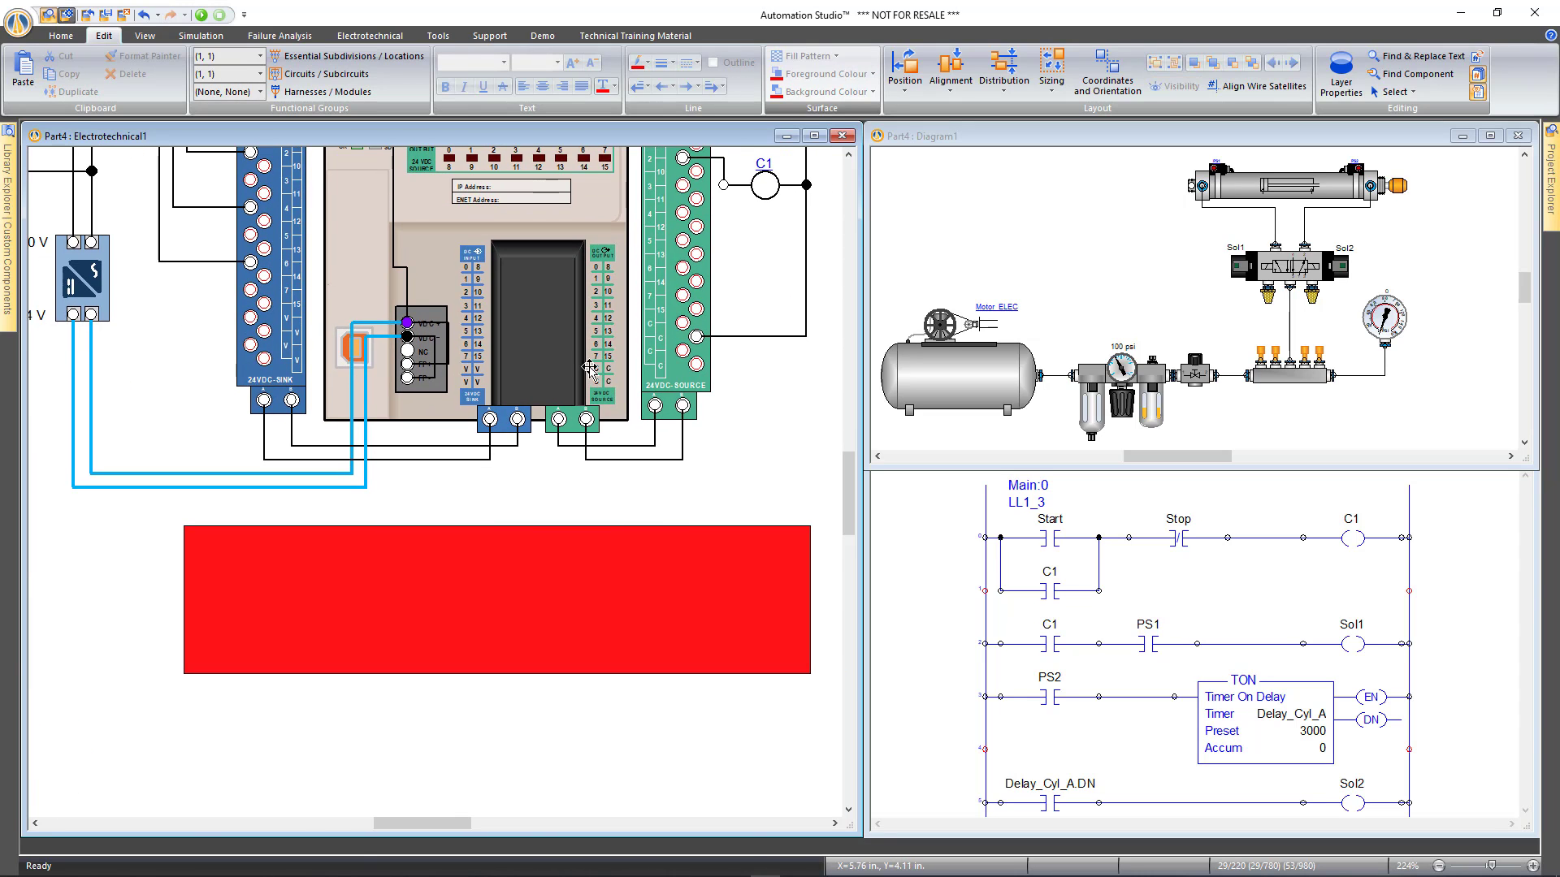
pyautogui.click(71, 38)
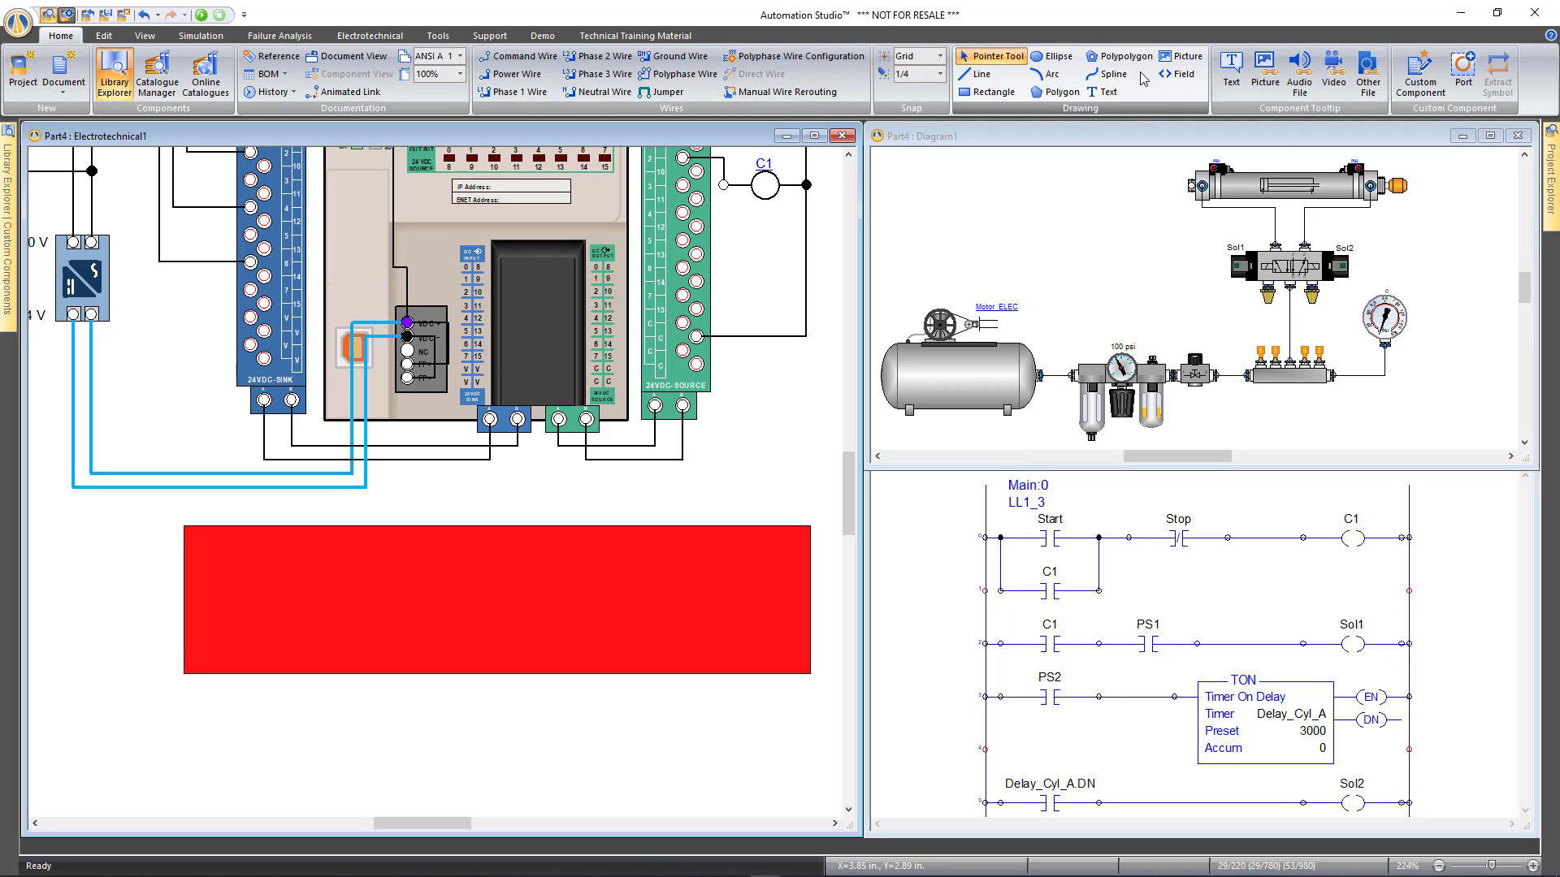
# Add a white 'Faults' title text at the top of the red box
pyautogui.click(1103, 92)
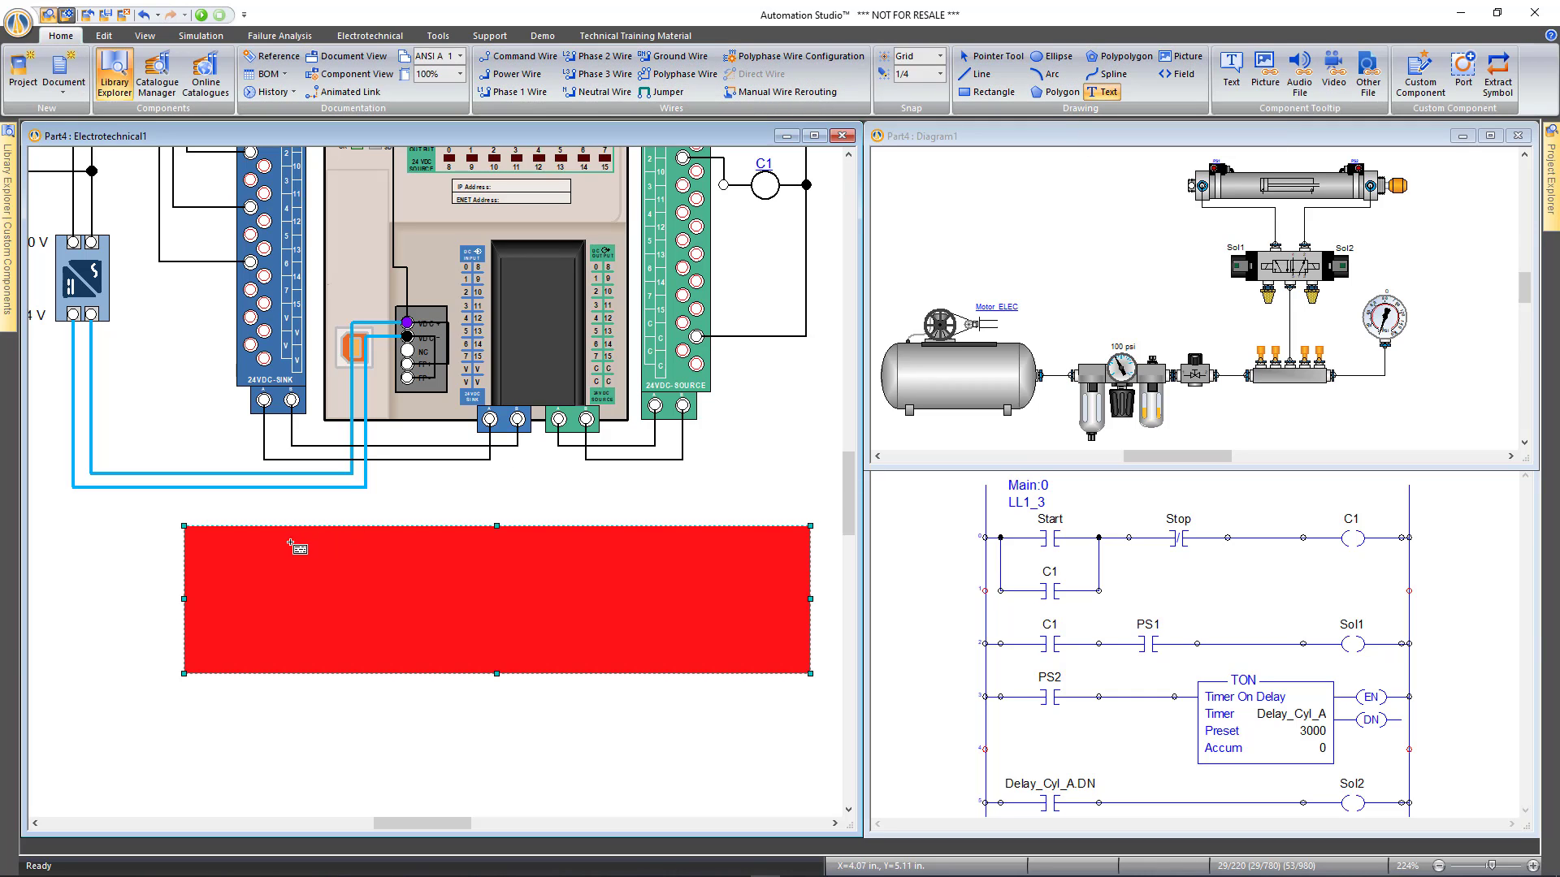
pyautogui.moveTo(284, 510); pyautogui.dragTo(783, 563)
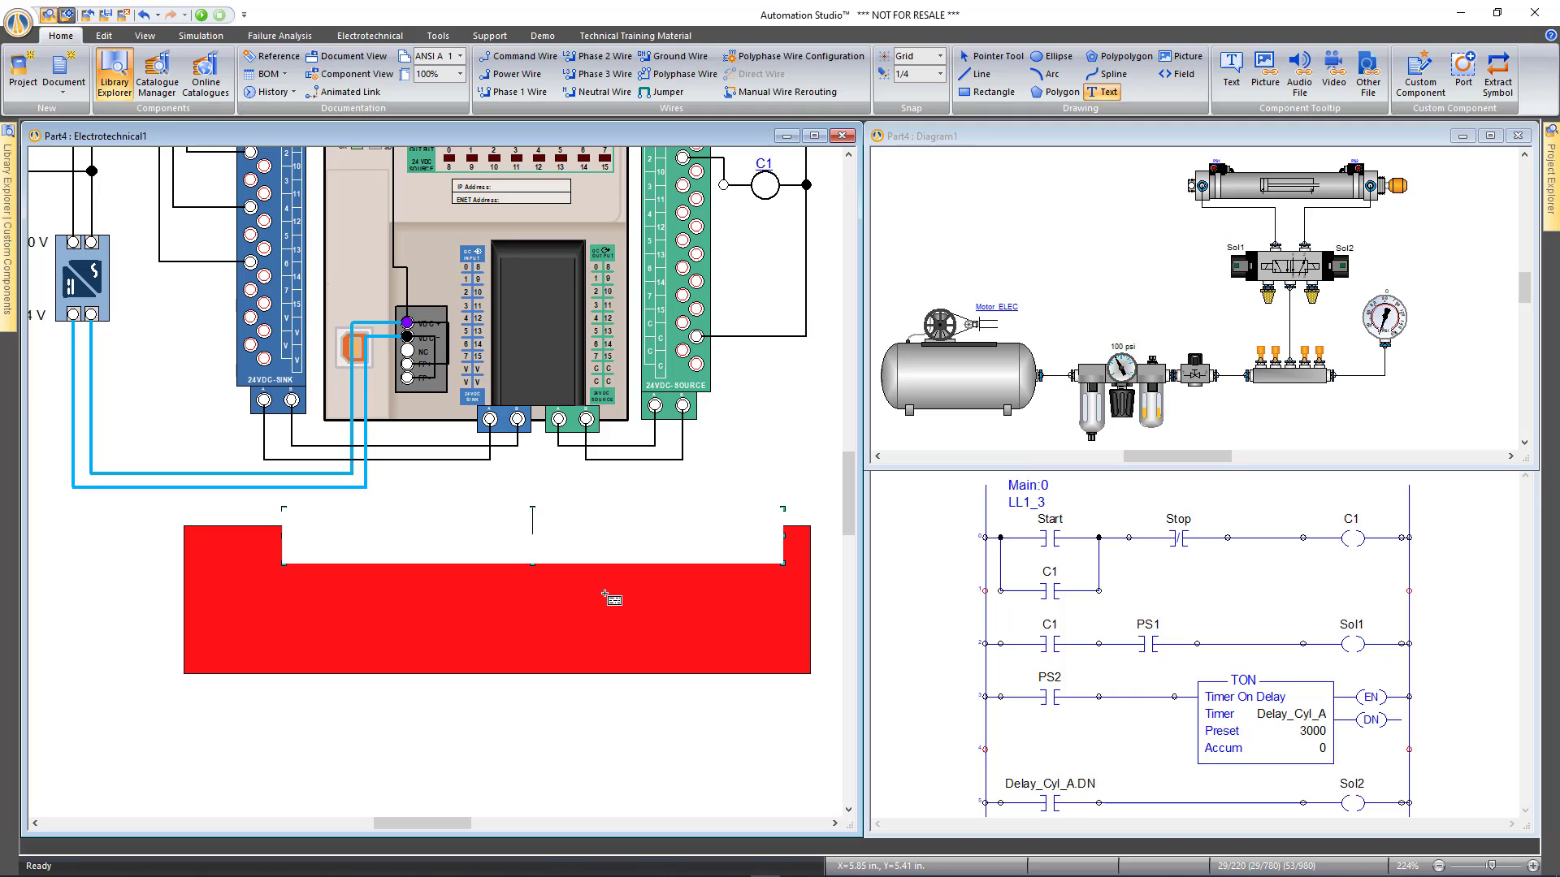
pyautogui.write('Faults')
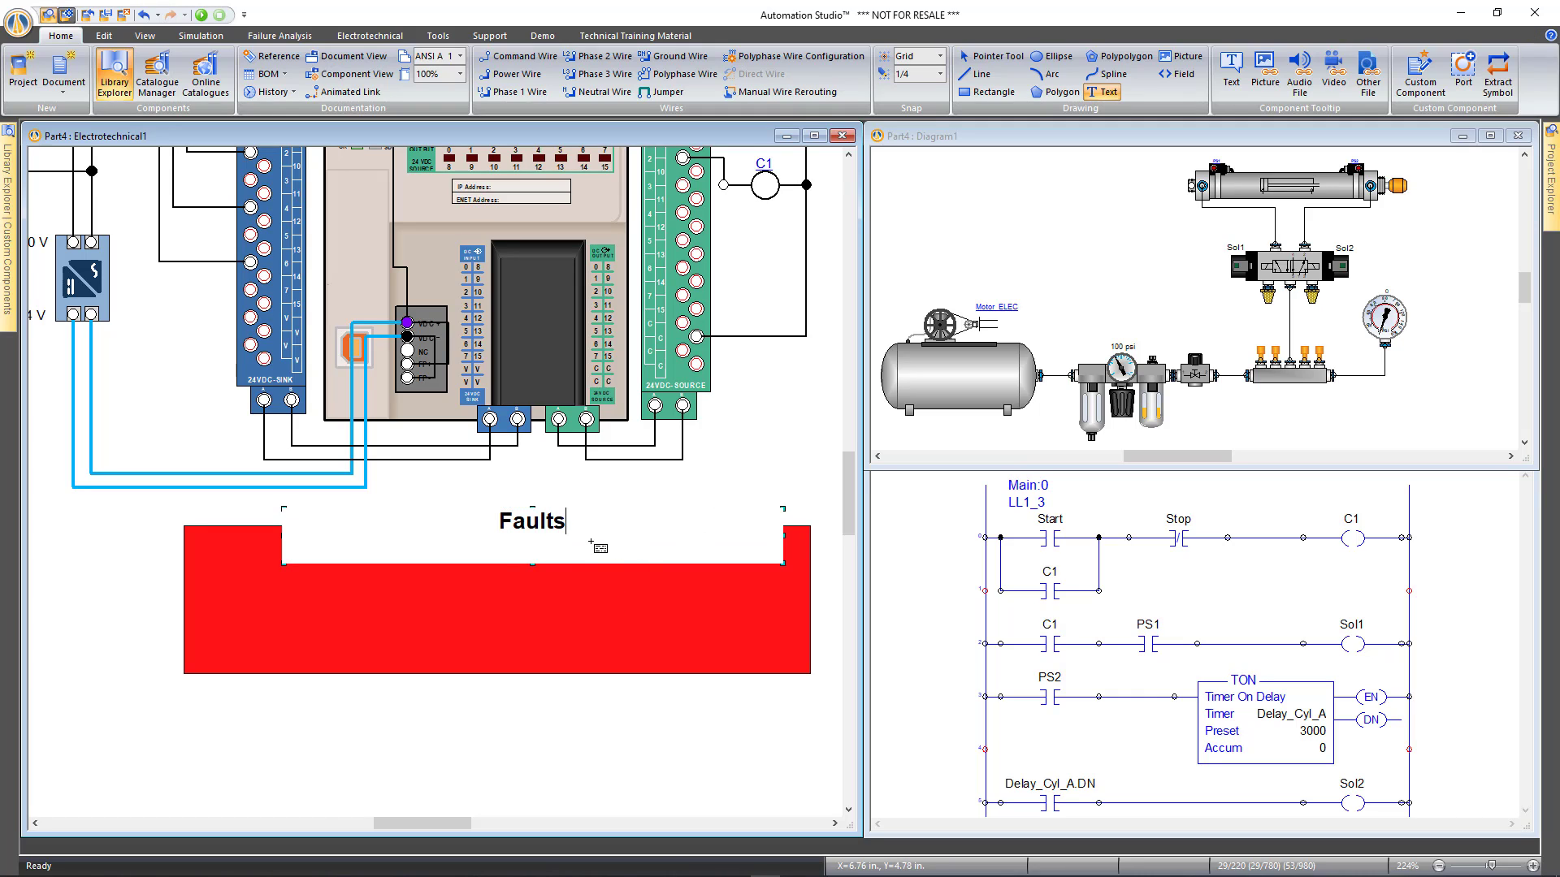
pyautogui.press('Escape')
pyautogui.moveTo(529, 533)
pyautogui.mouseDown()
pyautogui.moveTo(488, 554)
pyautogui.moveTo(489, 567)
pyautogui.moveTo(516, 547)
pyautogui.moveTo(532, 556)
pyautogui.mouseUp()
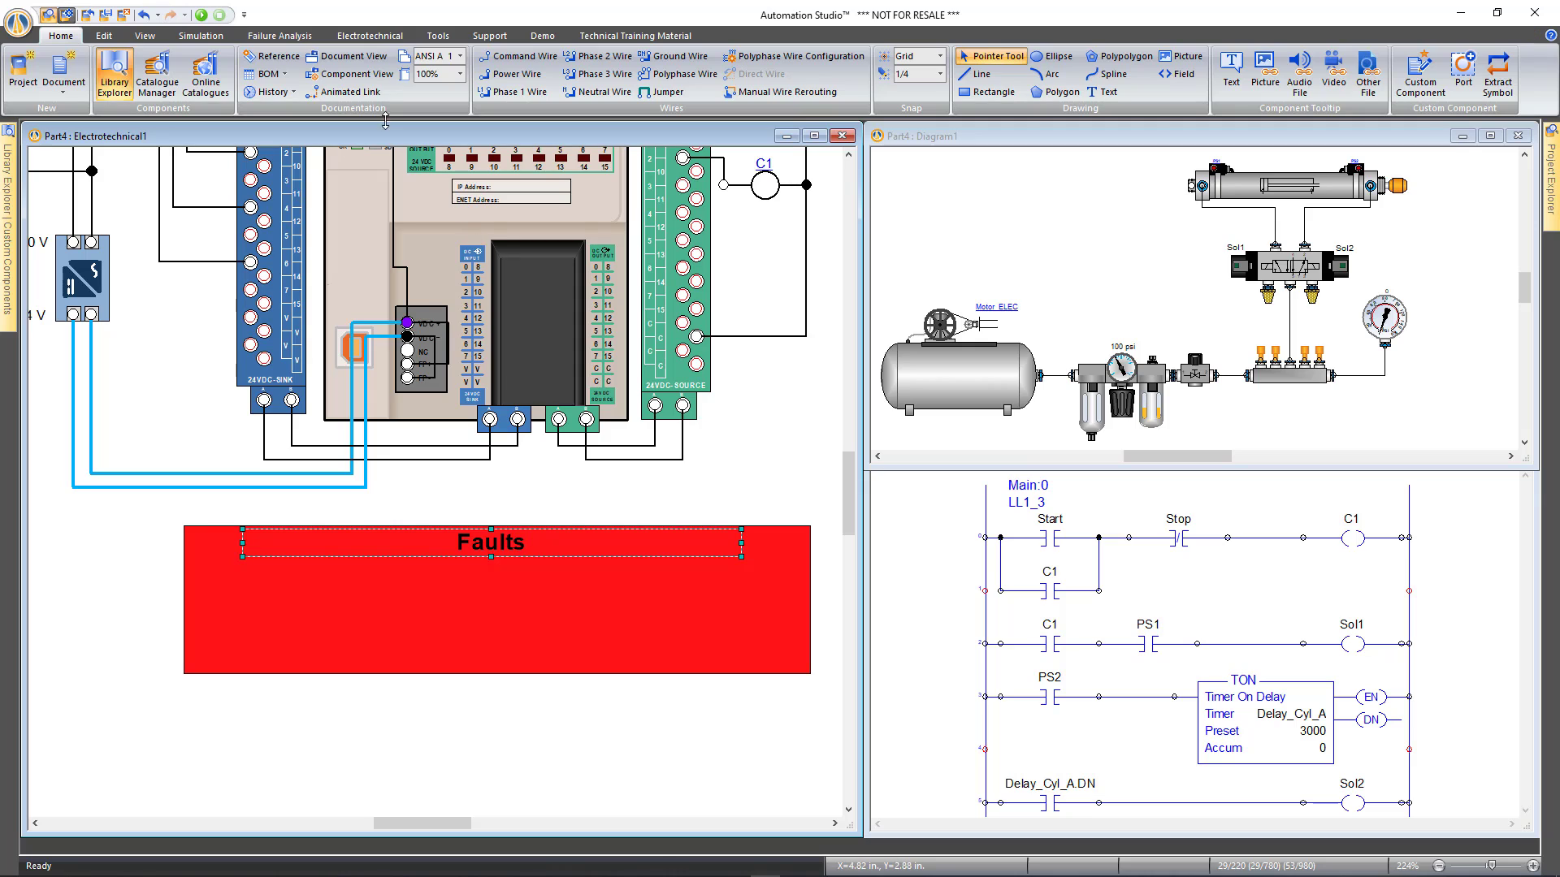
pyautogui.click(104, 36)
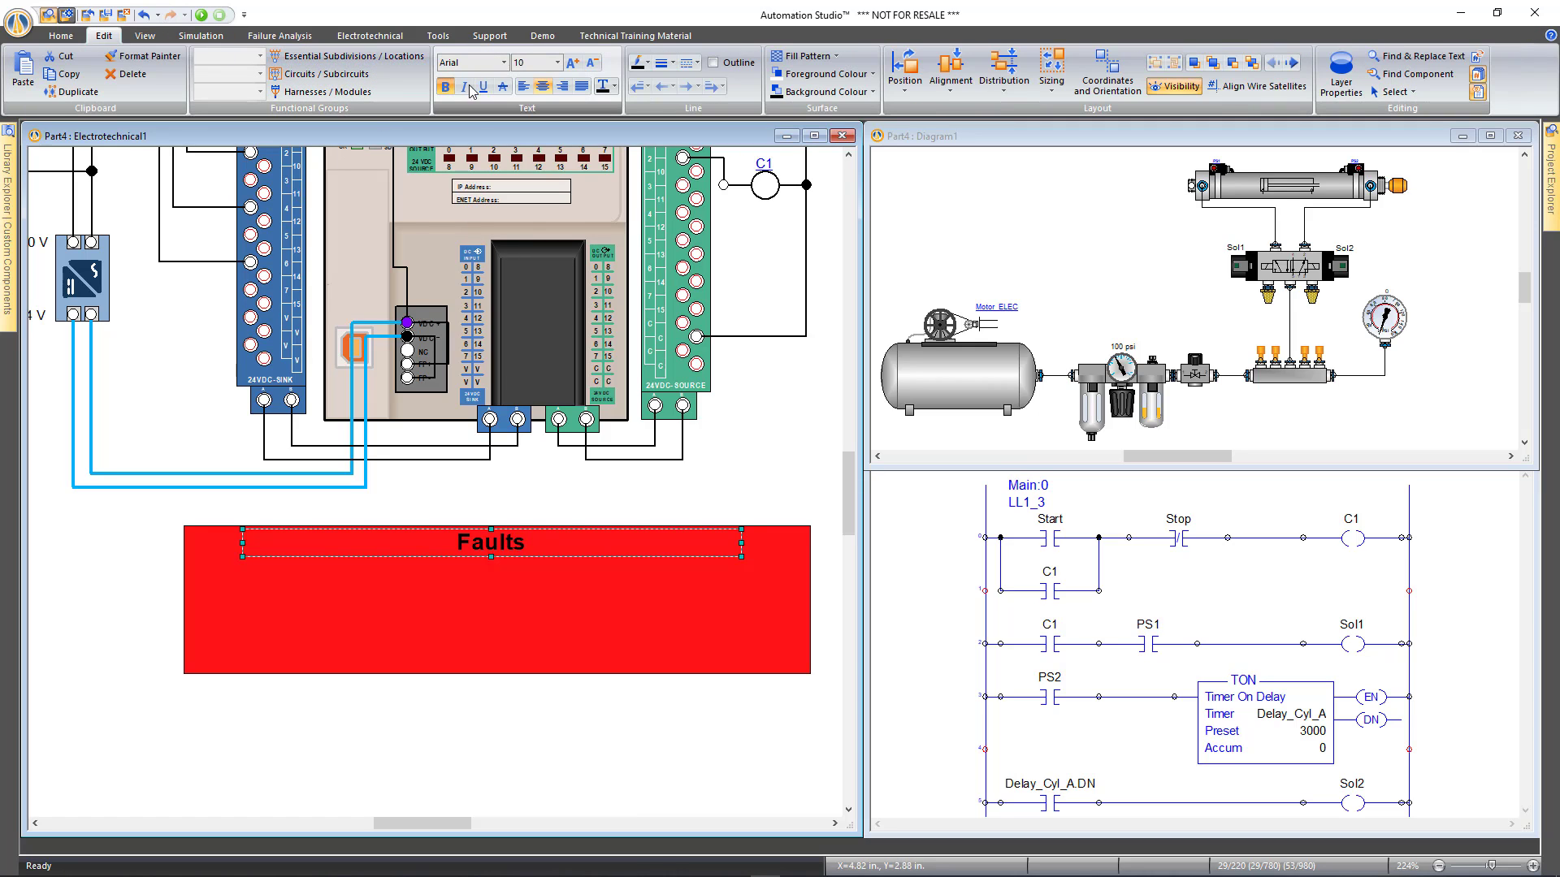
pyautogui.click(614, 86)
pyautogui.click(604, 163)
pyautogui.click(751, 473)
pyautogui.click(61, 36)
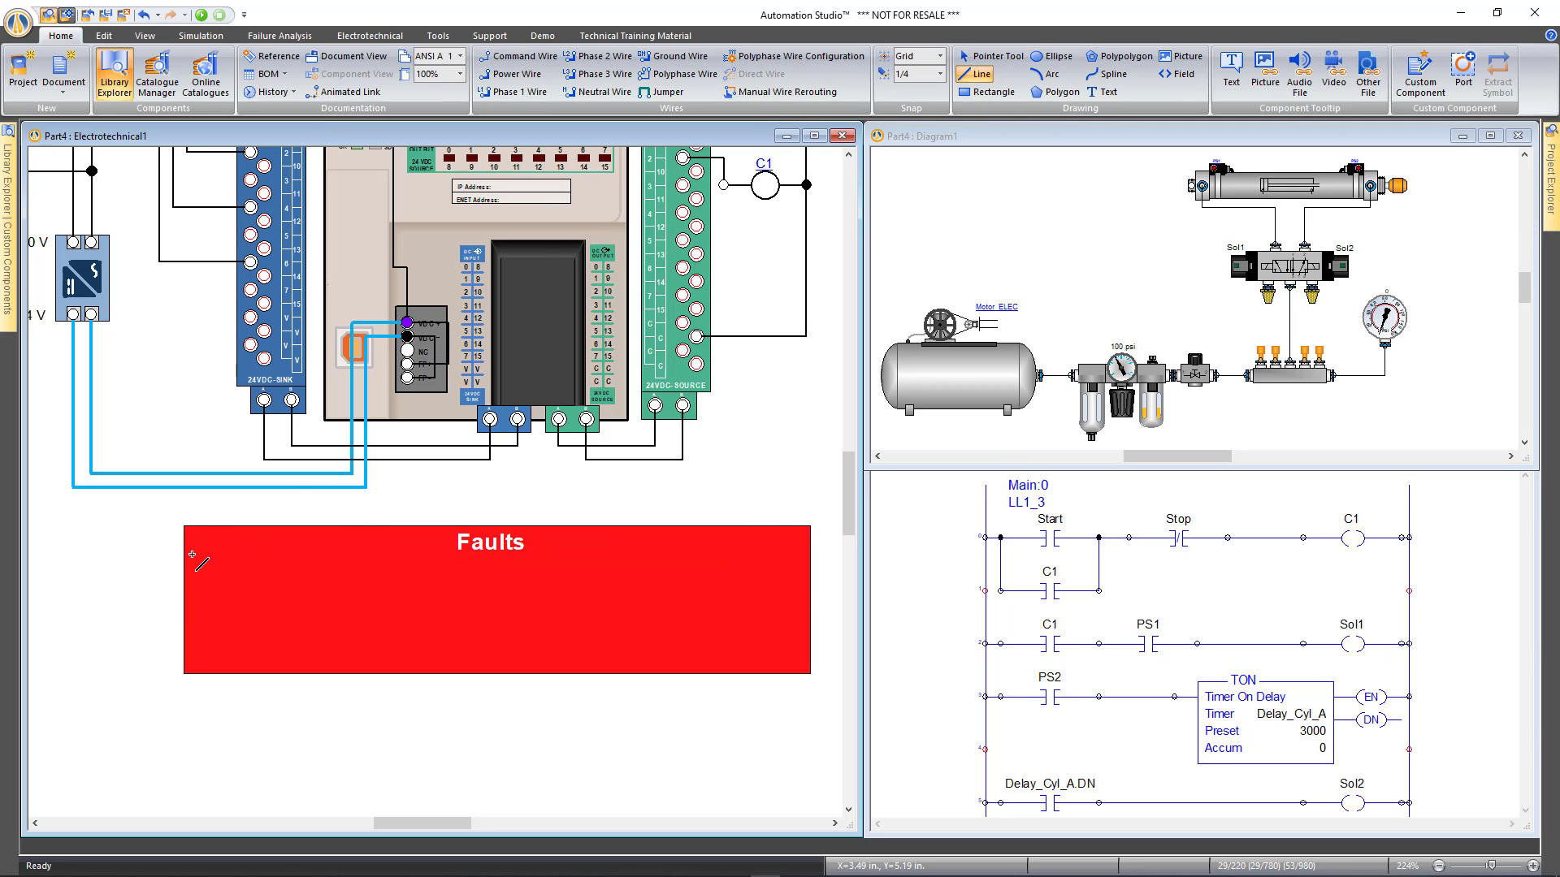
# Draw a white line of width 1 across the box beneath the Faults title
pyautogui.moveTo(190, 553); pyautogui.dragTo(802, 563)
pyautogui.hotkey('alt', 'shift')
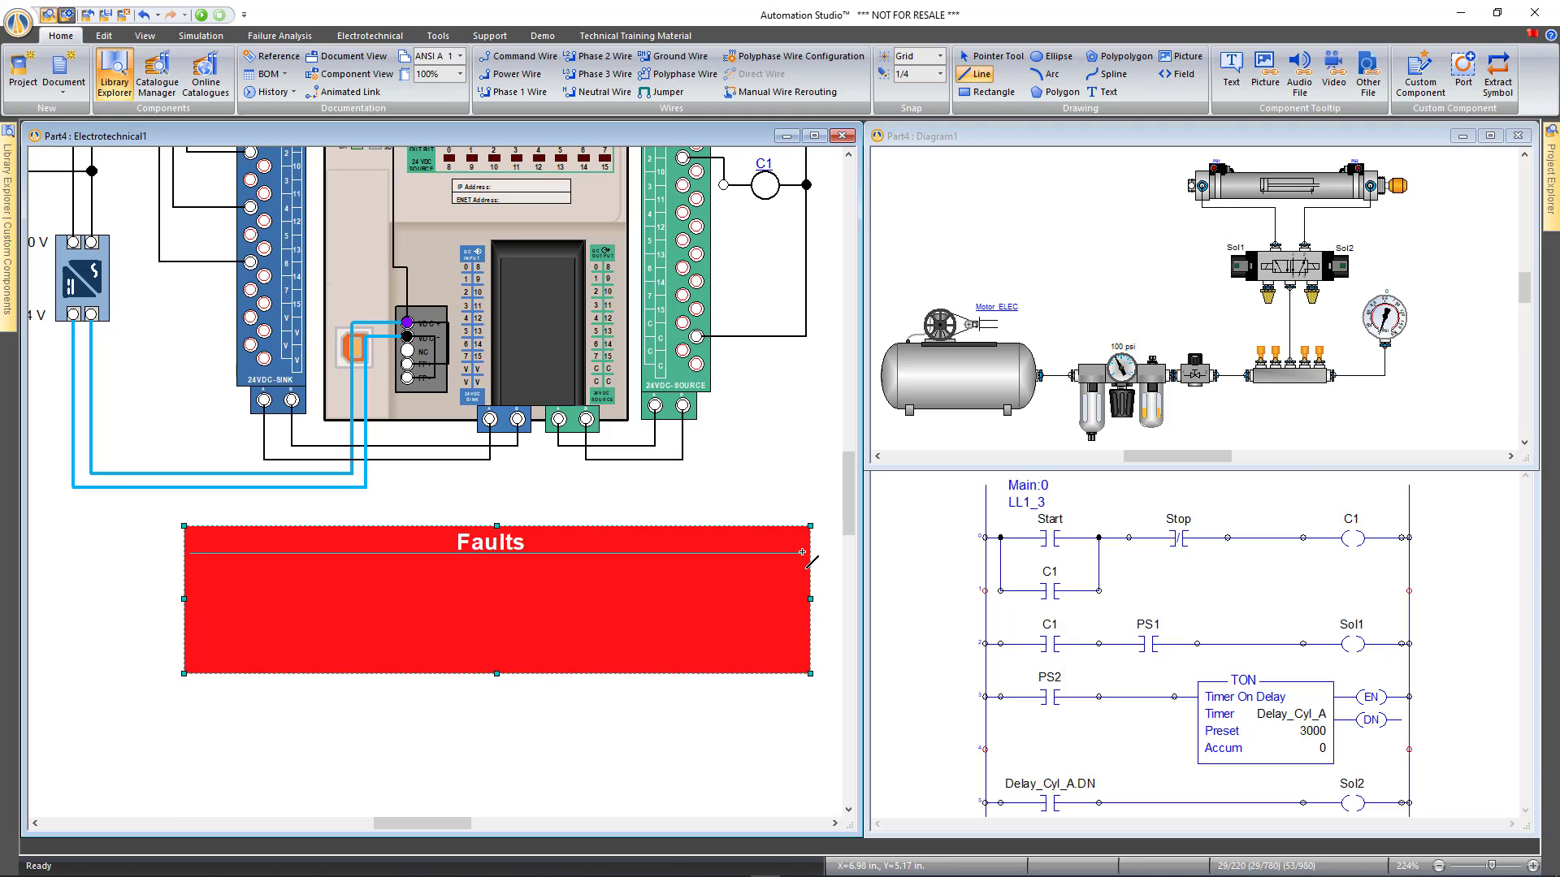
pyautogui.press('Escape')
pyautogui.click(803, 551)
pyautogui.press('Escape')
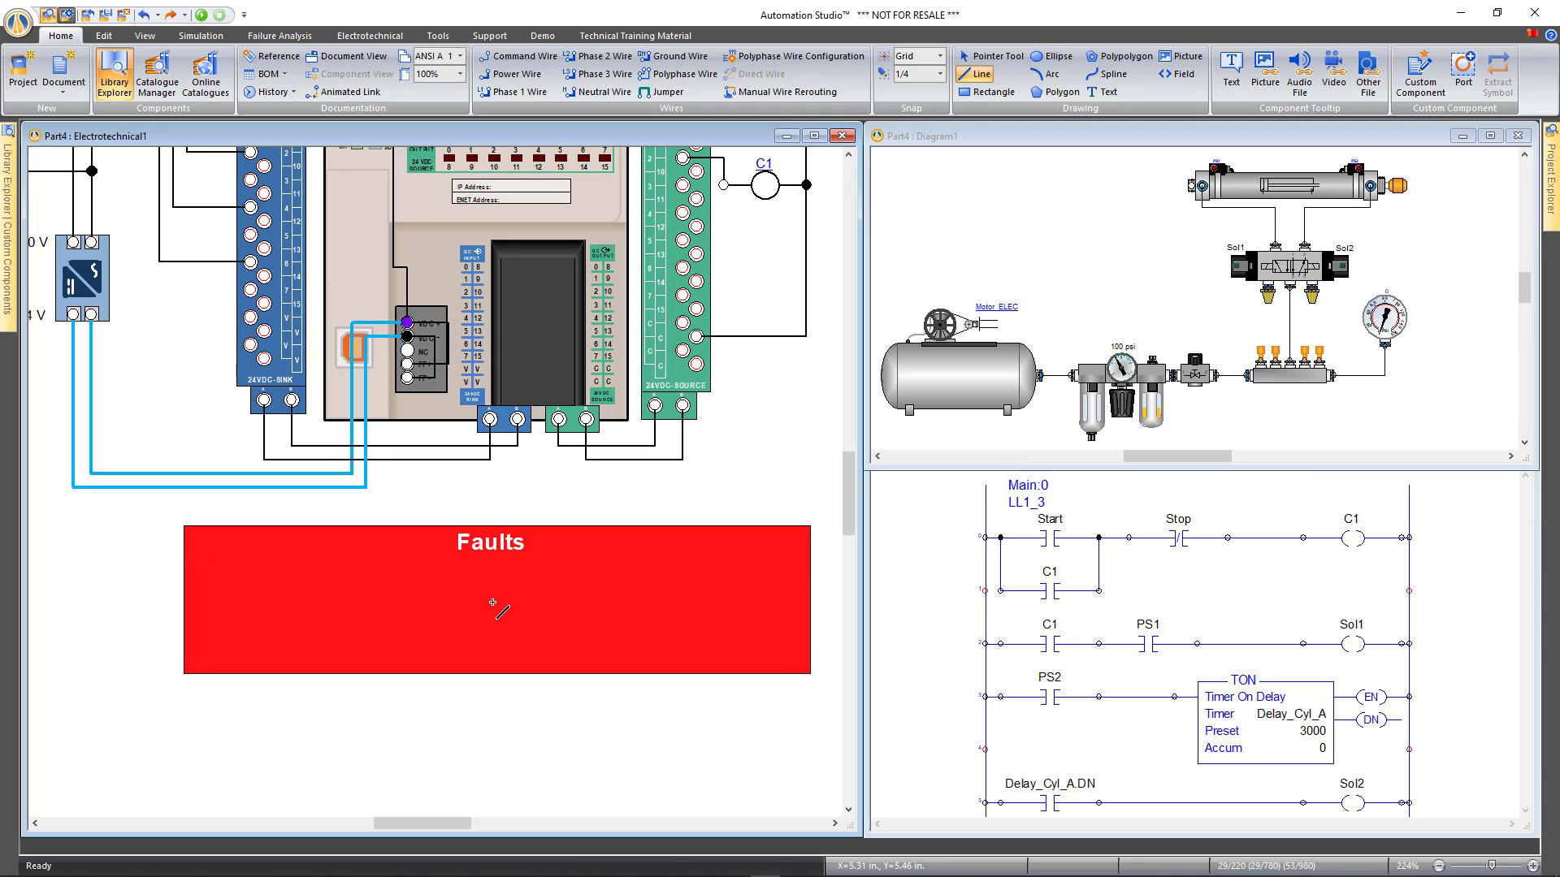
pyautogui.click(194, 557)
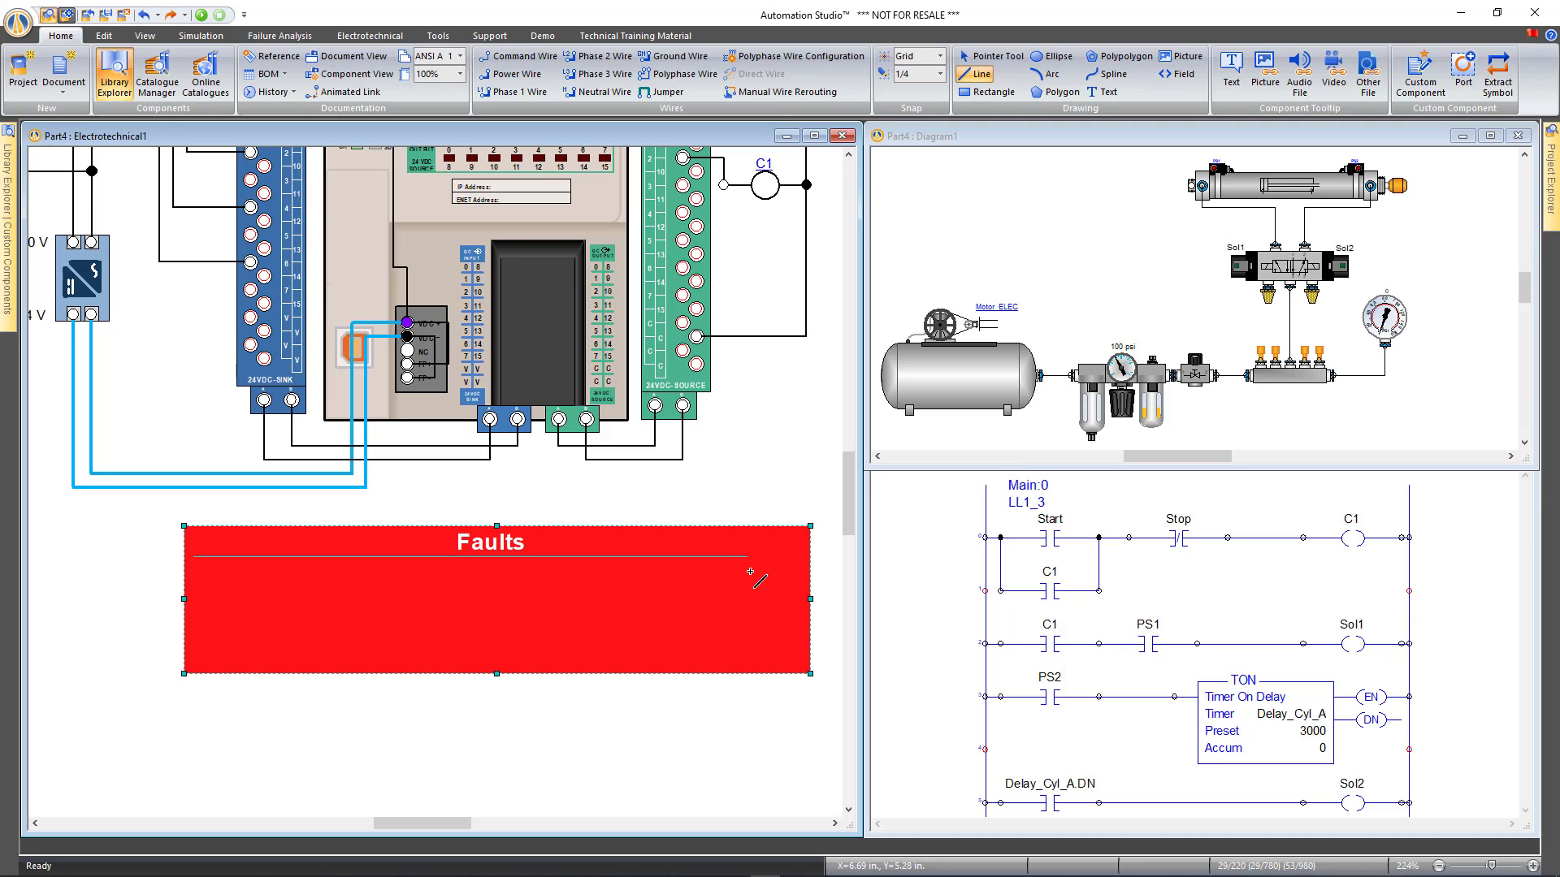
pyautogui.click(799, 559)
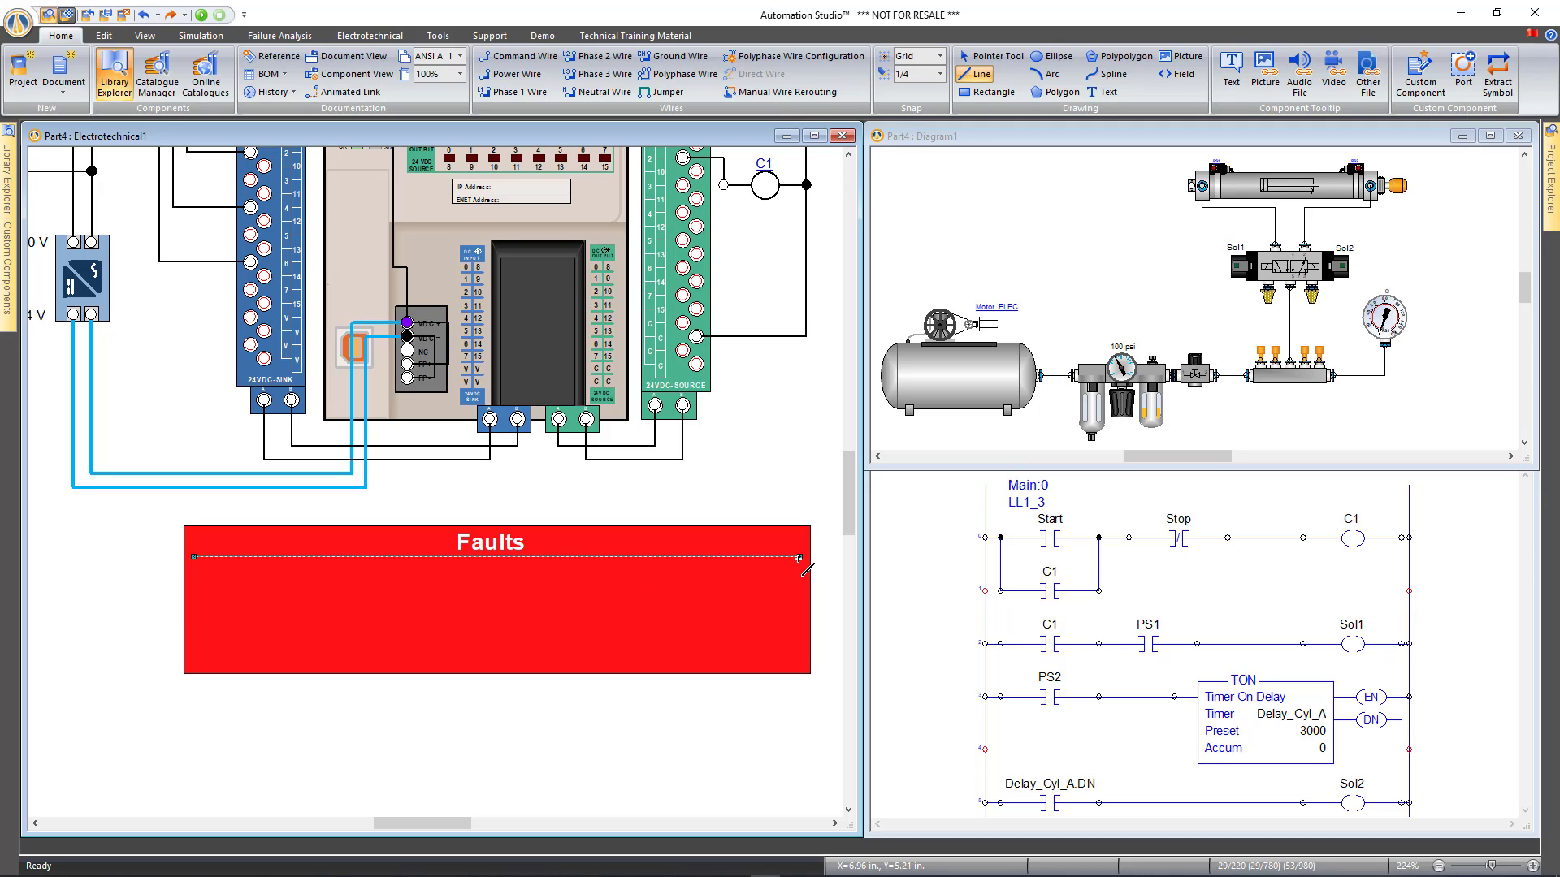
pyautogui.click(104, 36)
pyautogui.click(664, 62)
pyautogui.click(669, 114)
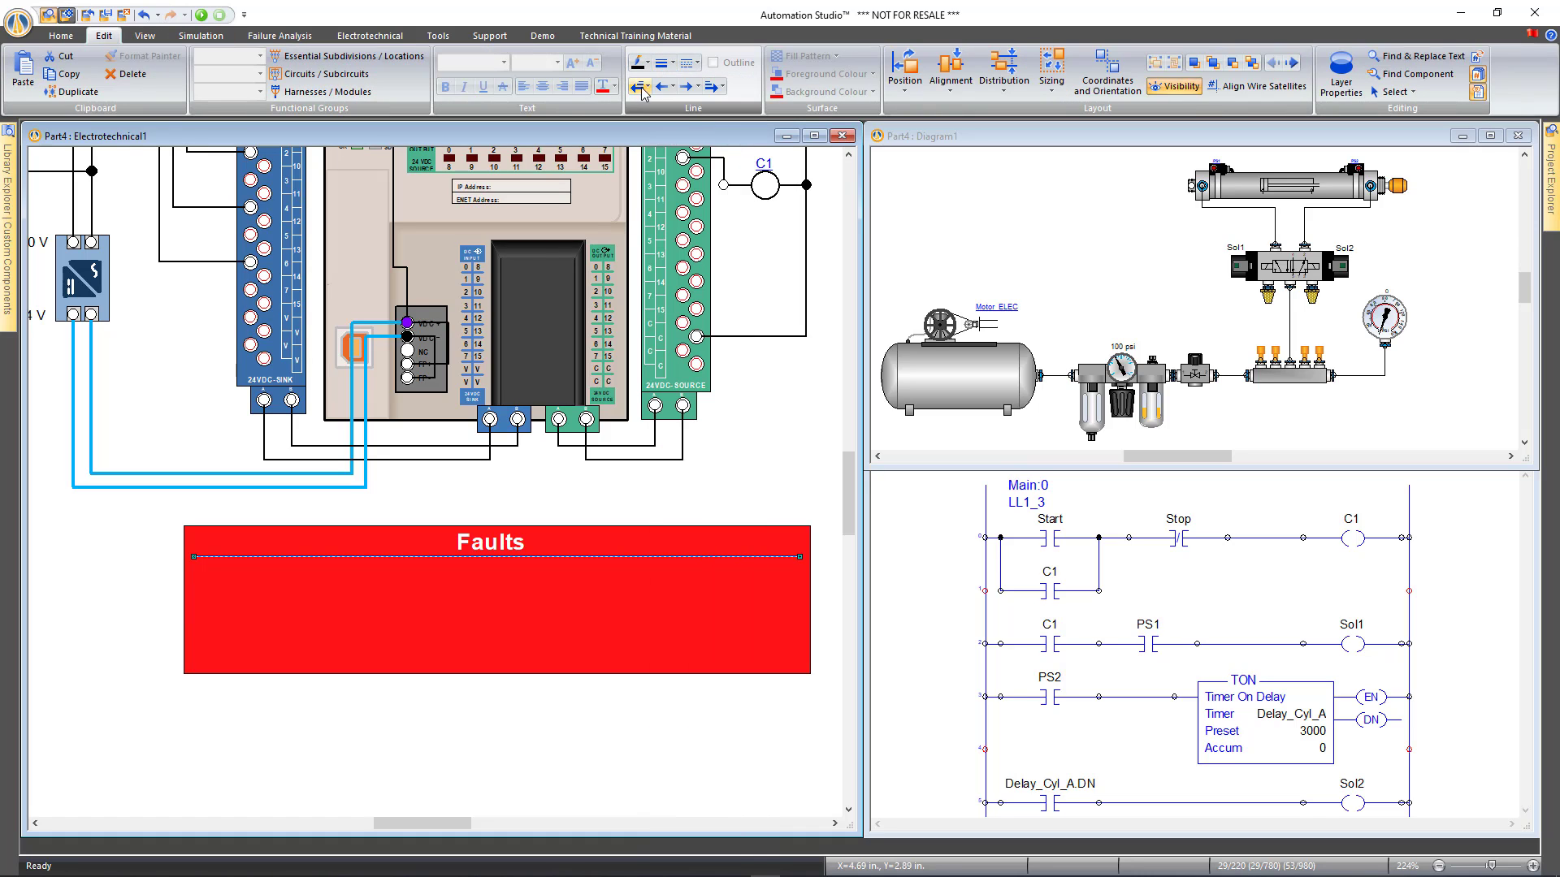
pyautogui.click(646, 63)
pyautogui.click(636, 97)
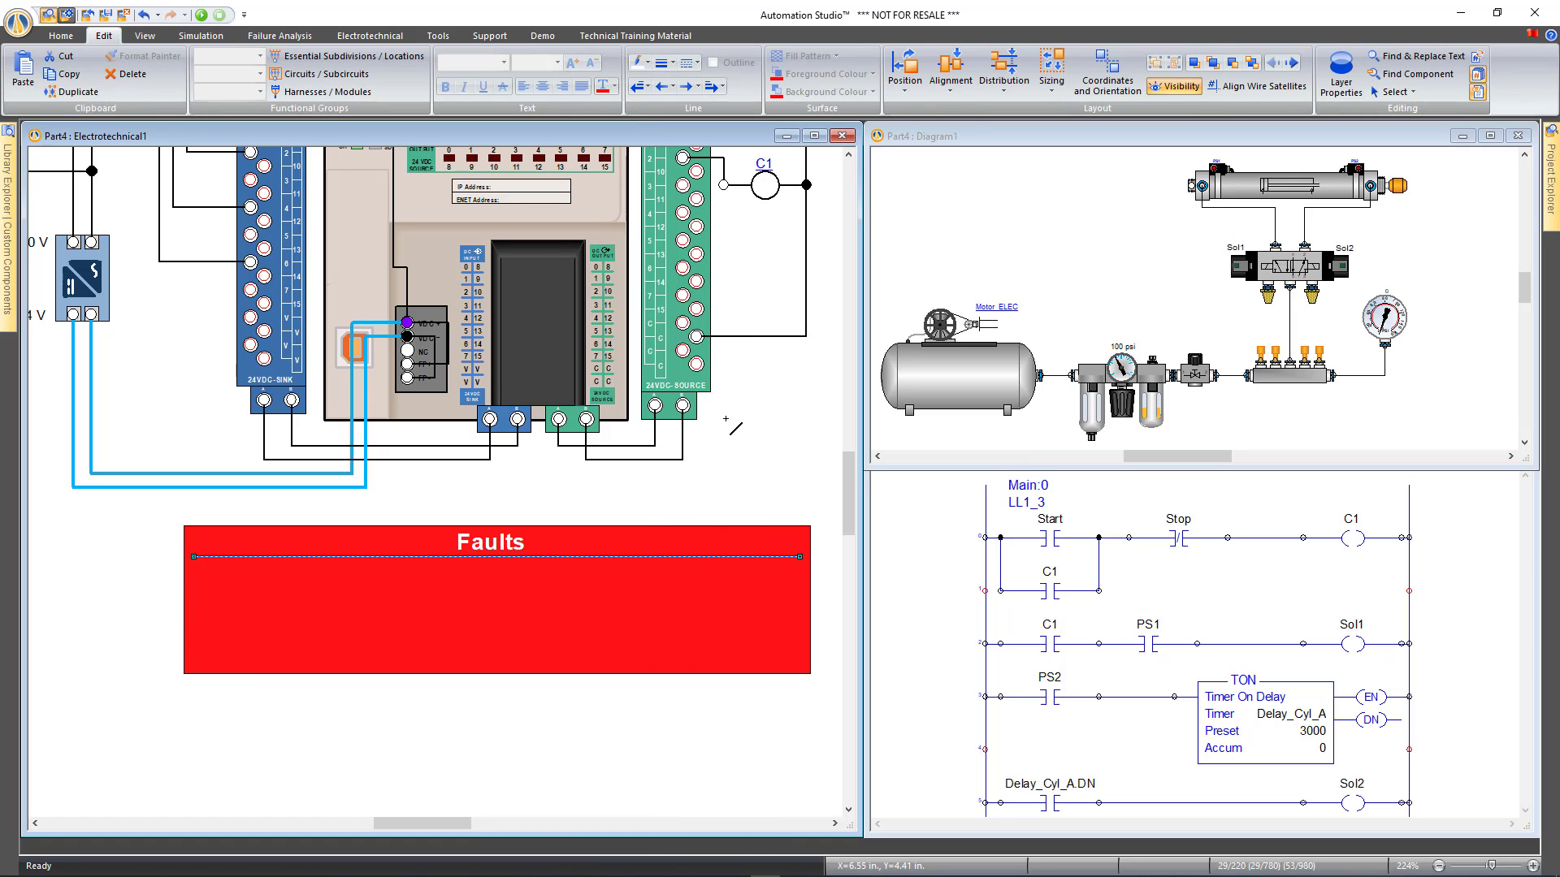
pyautogui.click(713, 519)
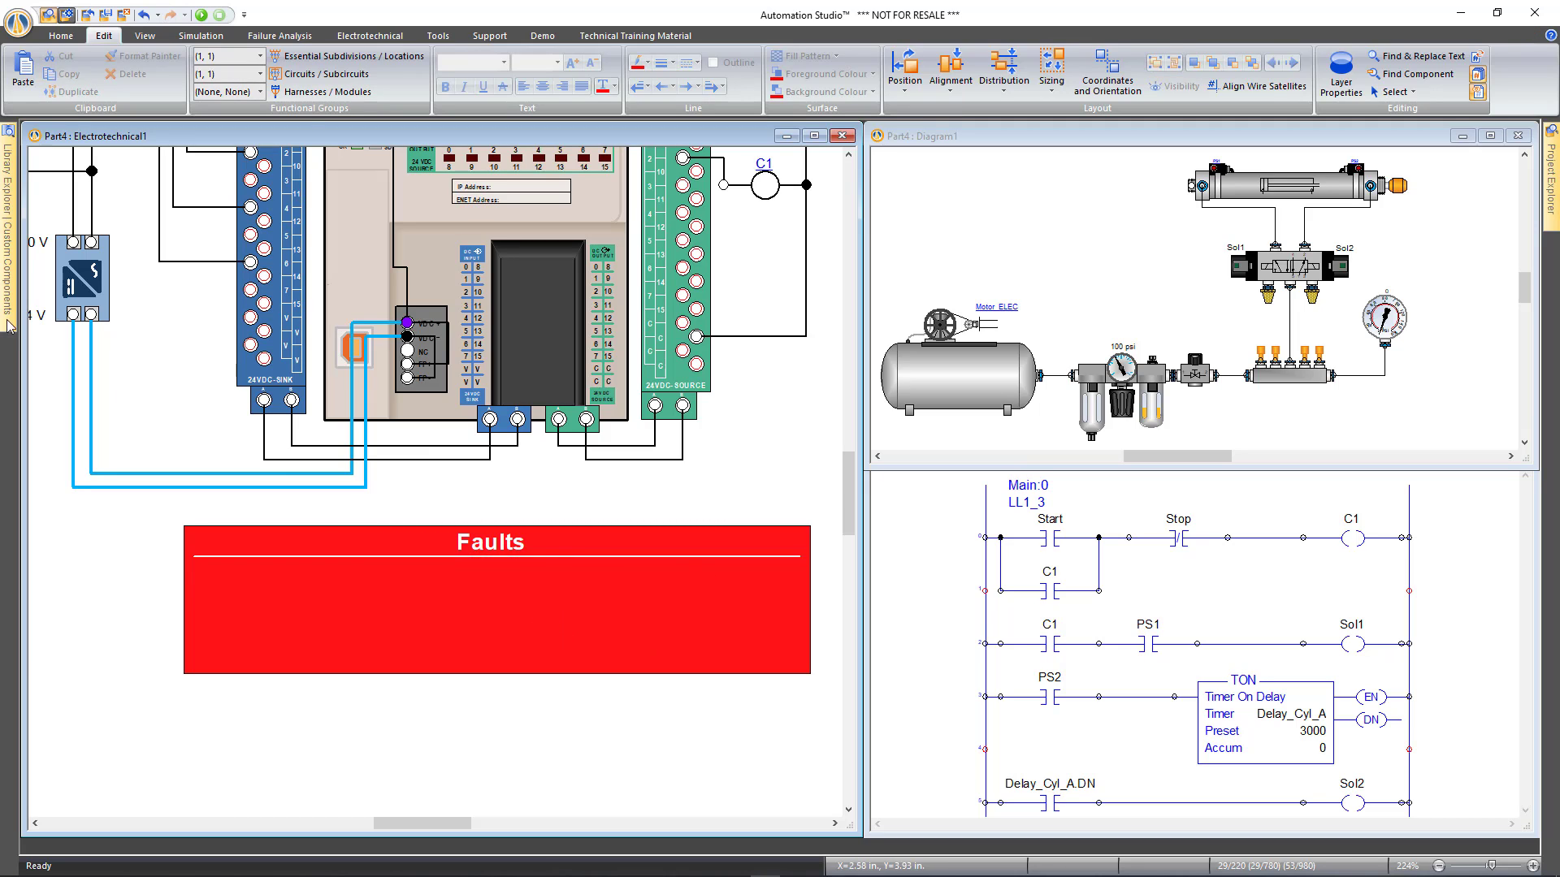
# Place an HMI & Control Panels toggle switch on the Faults panel with the alias 'Fault'
pyautogui.moveTo(5, 252)
pyautogui.moveTo(6, 184)
pyautogui.click(61, 169)
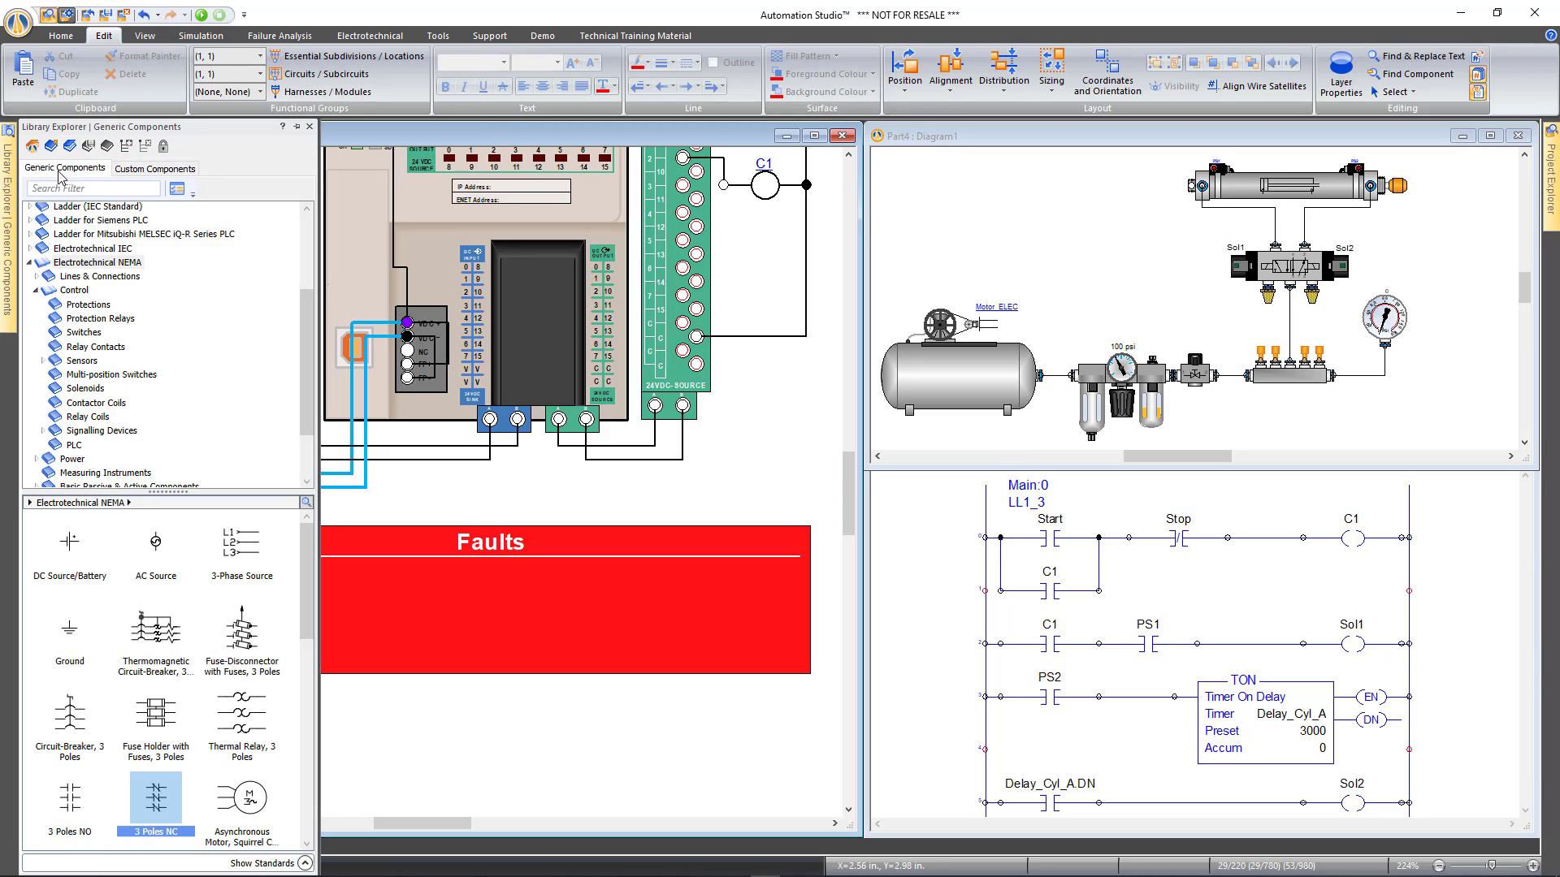
pyautogui.click(31, 264)
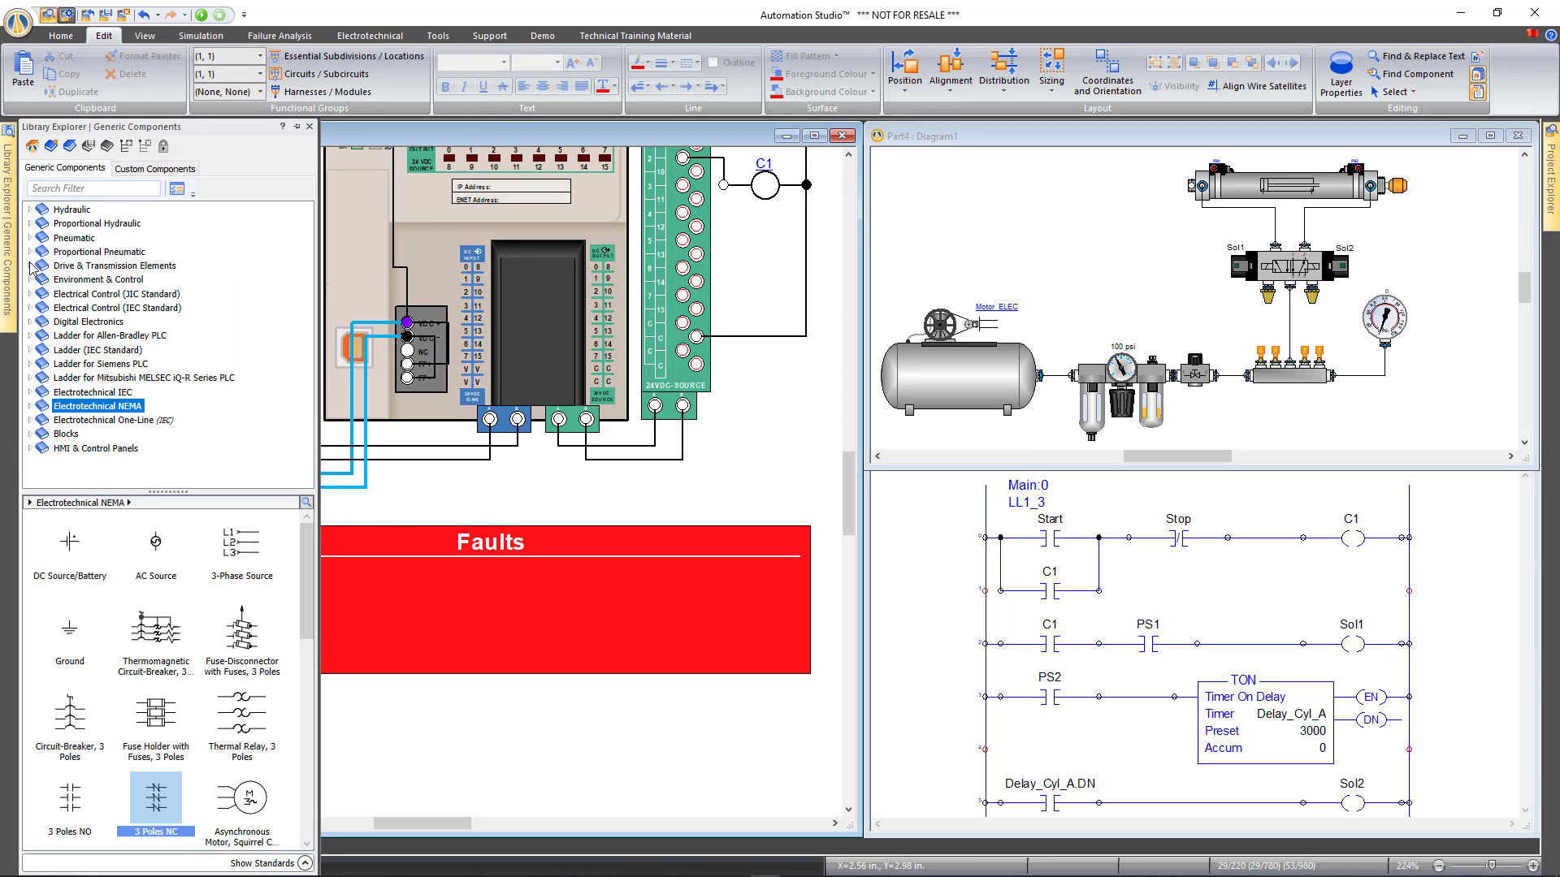
pyautogui.click(72, 450)
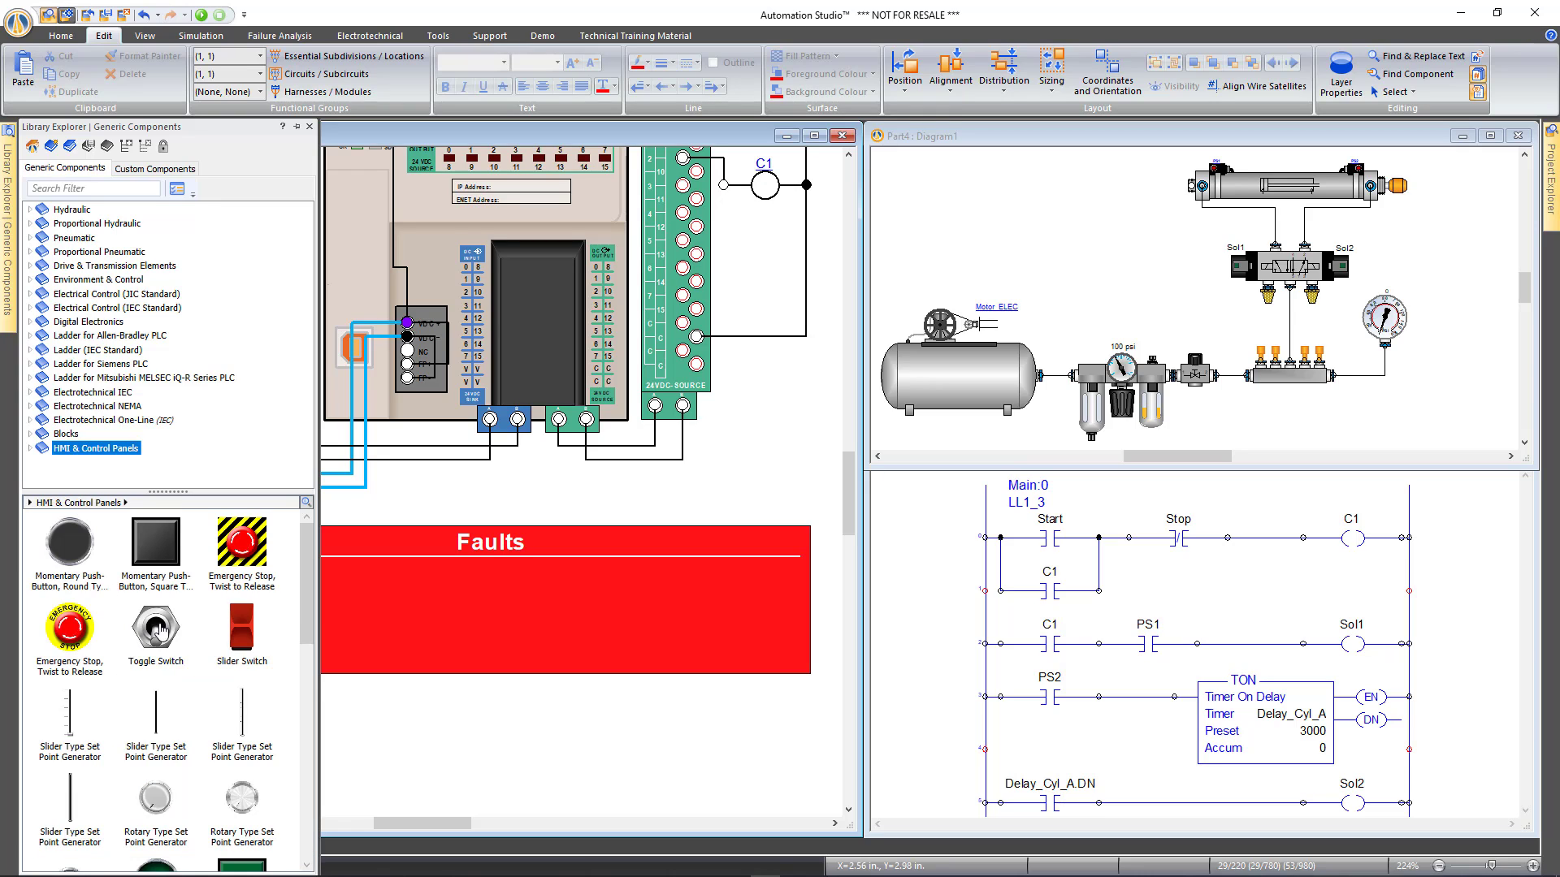
pyautogui.moveTo(146, 638); pyautogui.dragTo(538, 639)
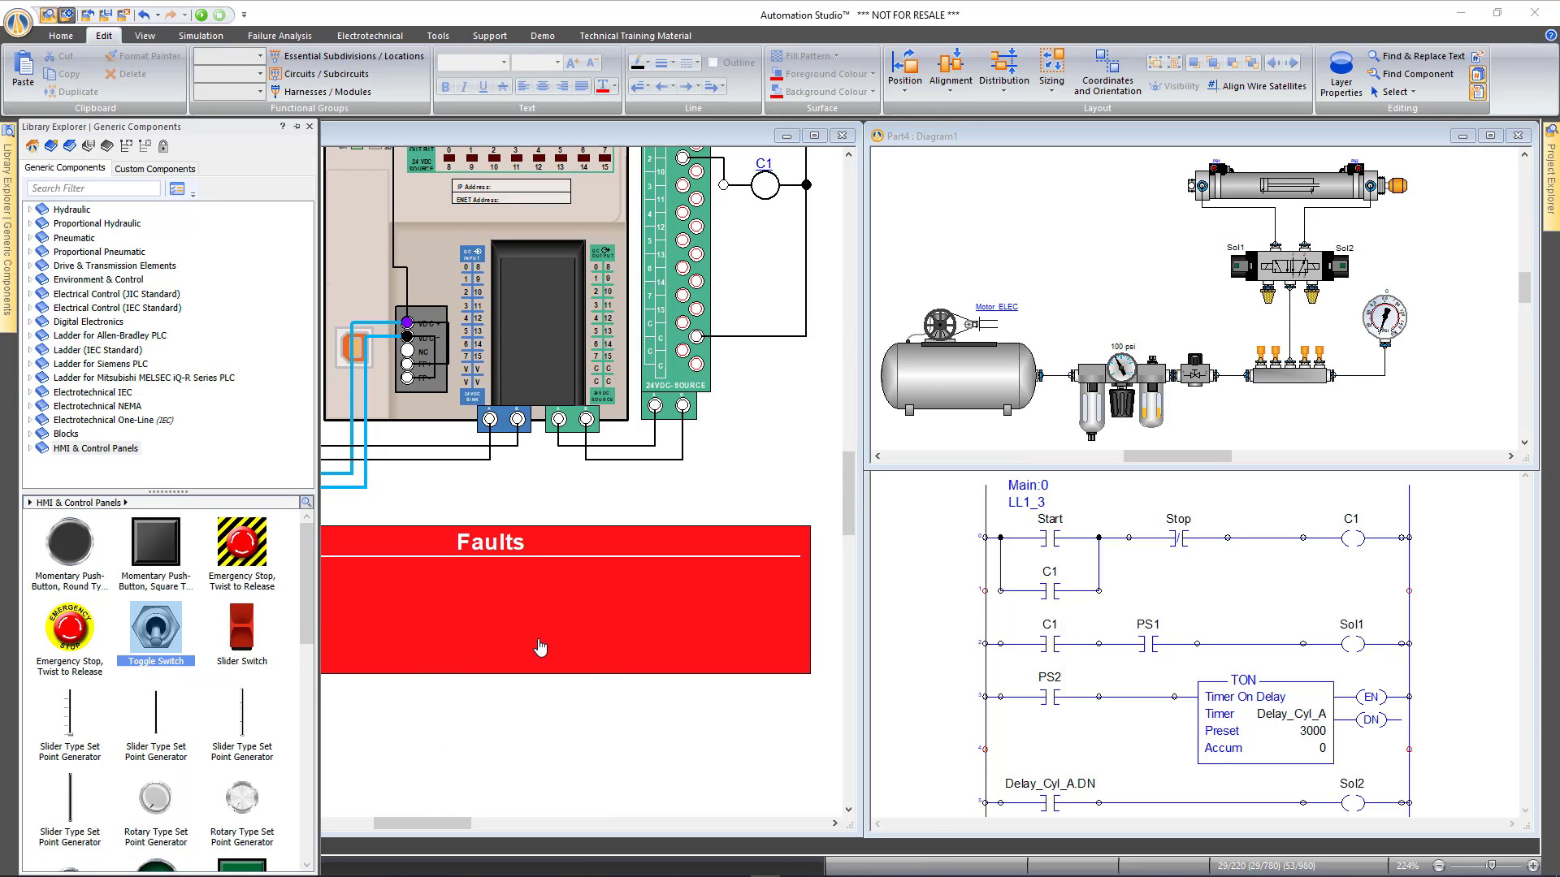
pyautogui.write('Fault 1')
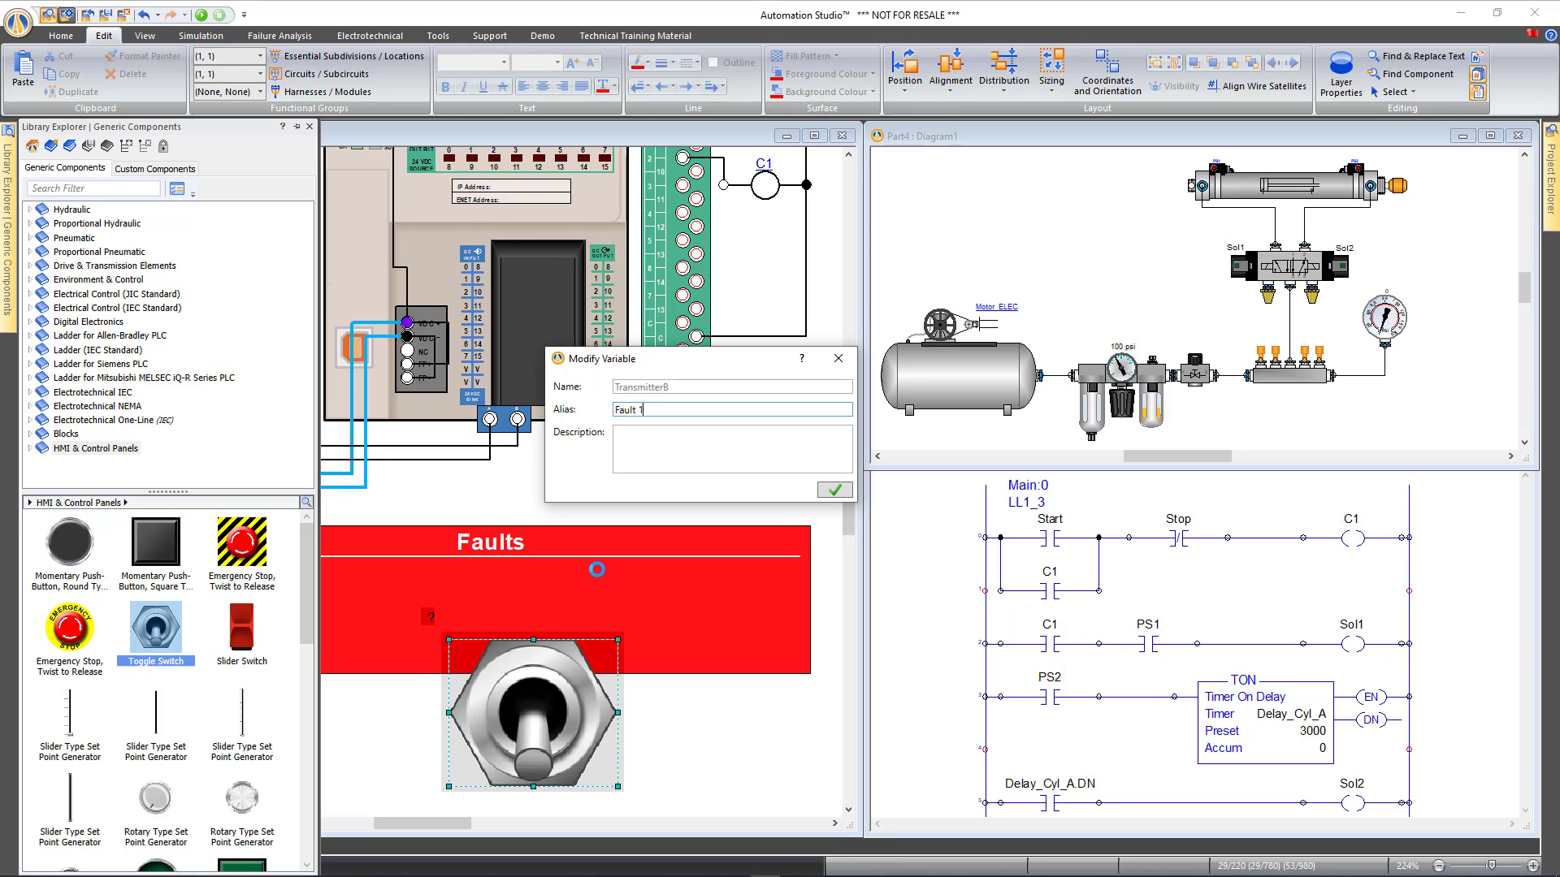
pyautogui.press('Return')
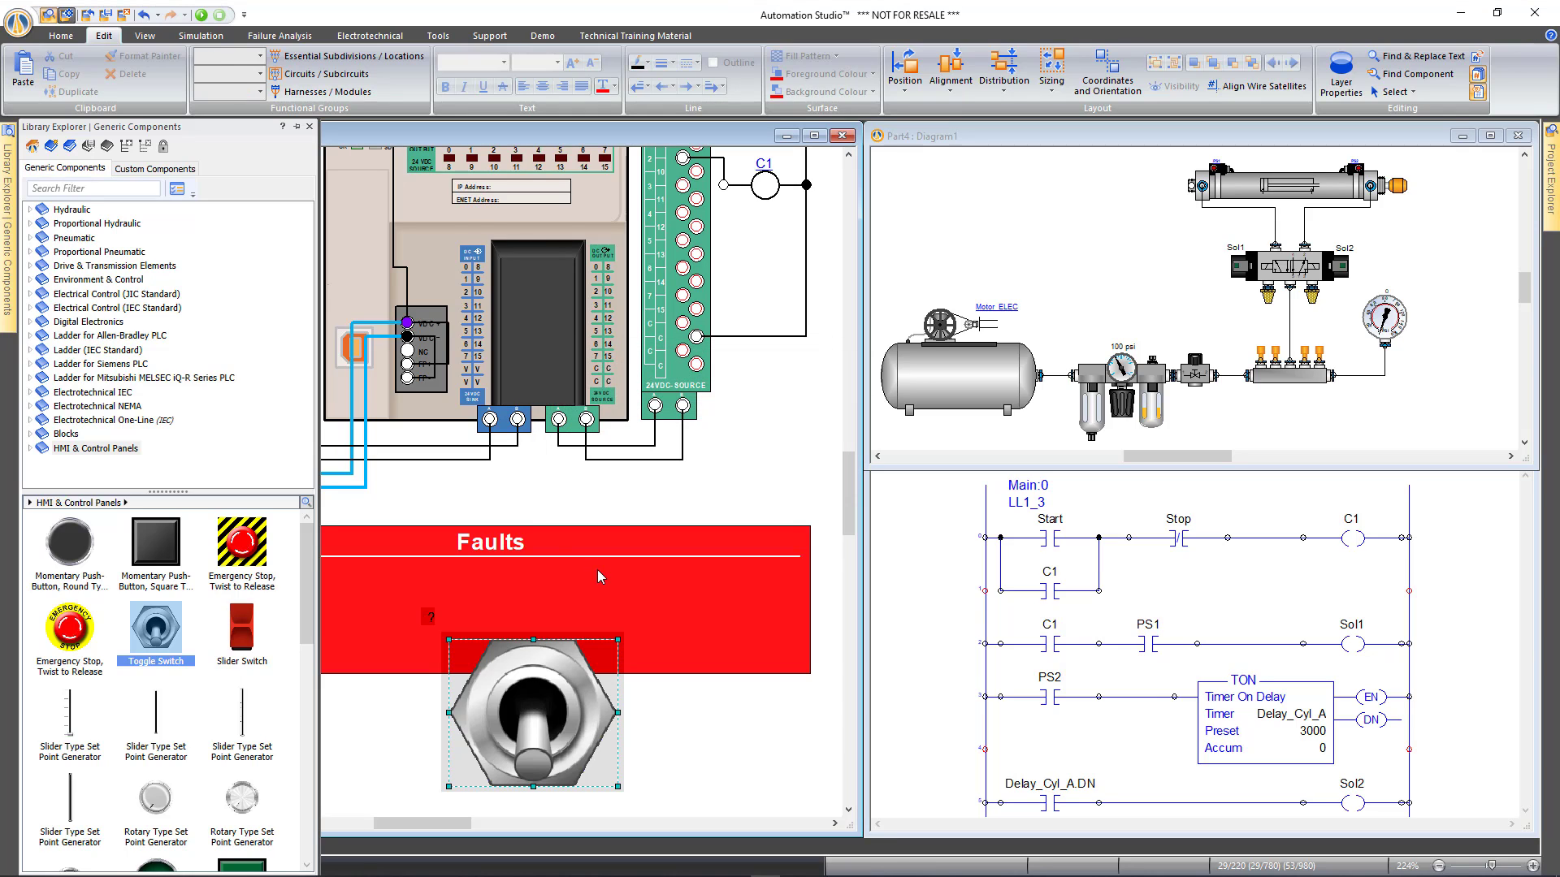
pyautogui.moveTo(420, 619); pyautogui.dragTo(255, 649)
# Shrink and position the switch inside the panel, make its Fault 1 label bold white, and copy it
pyautogui.click(609, 660)
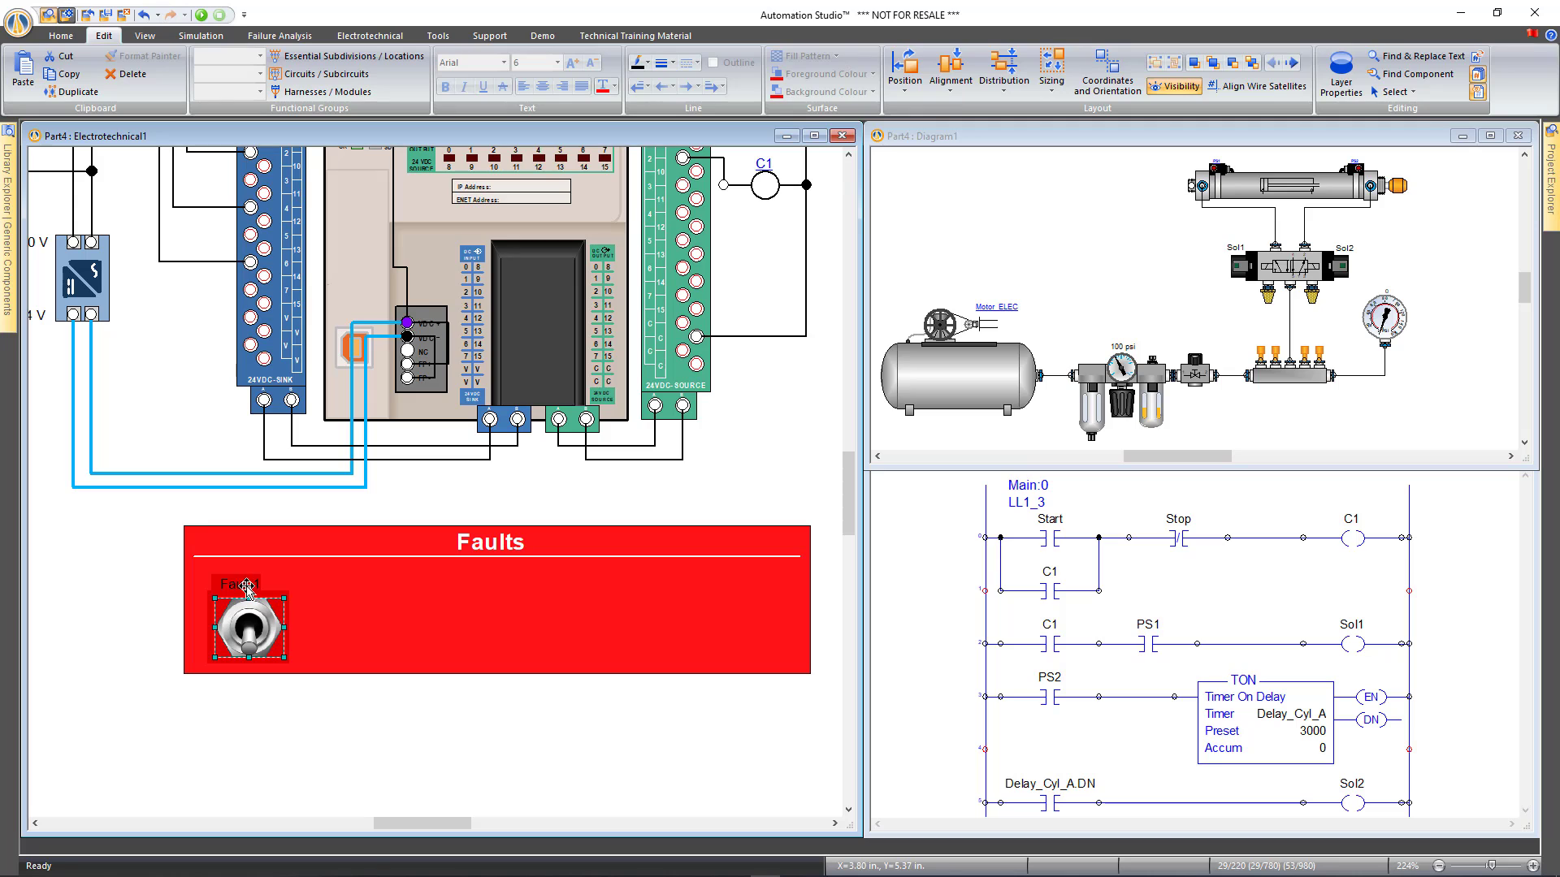
pyautogui.moveTo(246, 585); pyautogui.dragTo(256, 587)
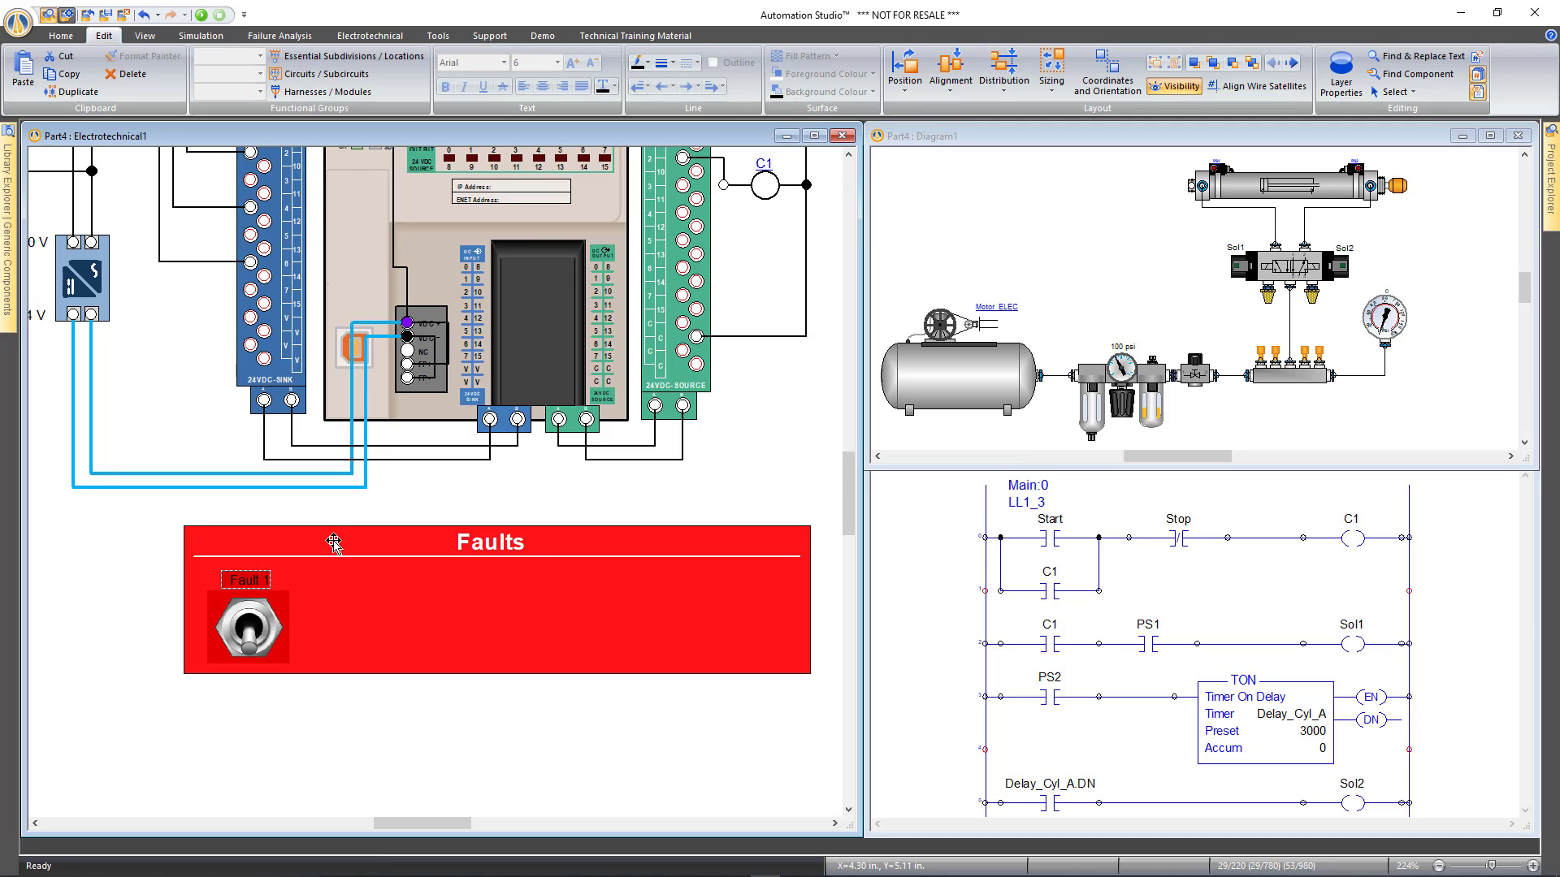
pyautogui.click(445, 87)
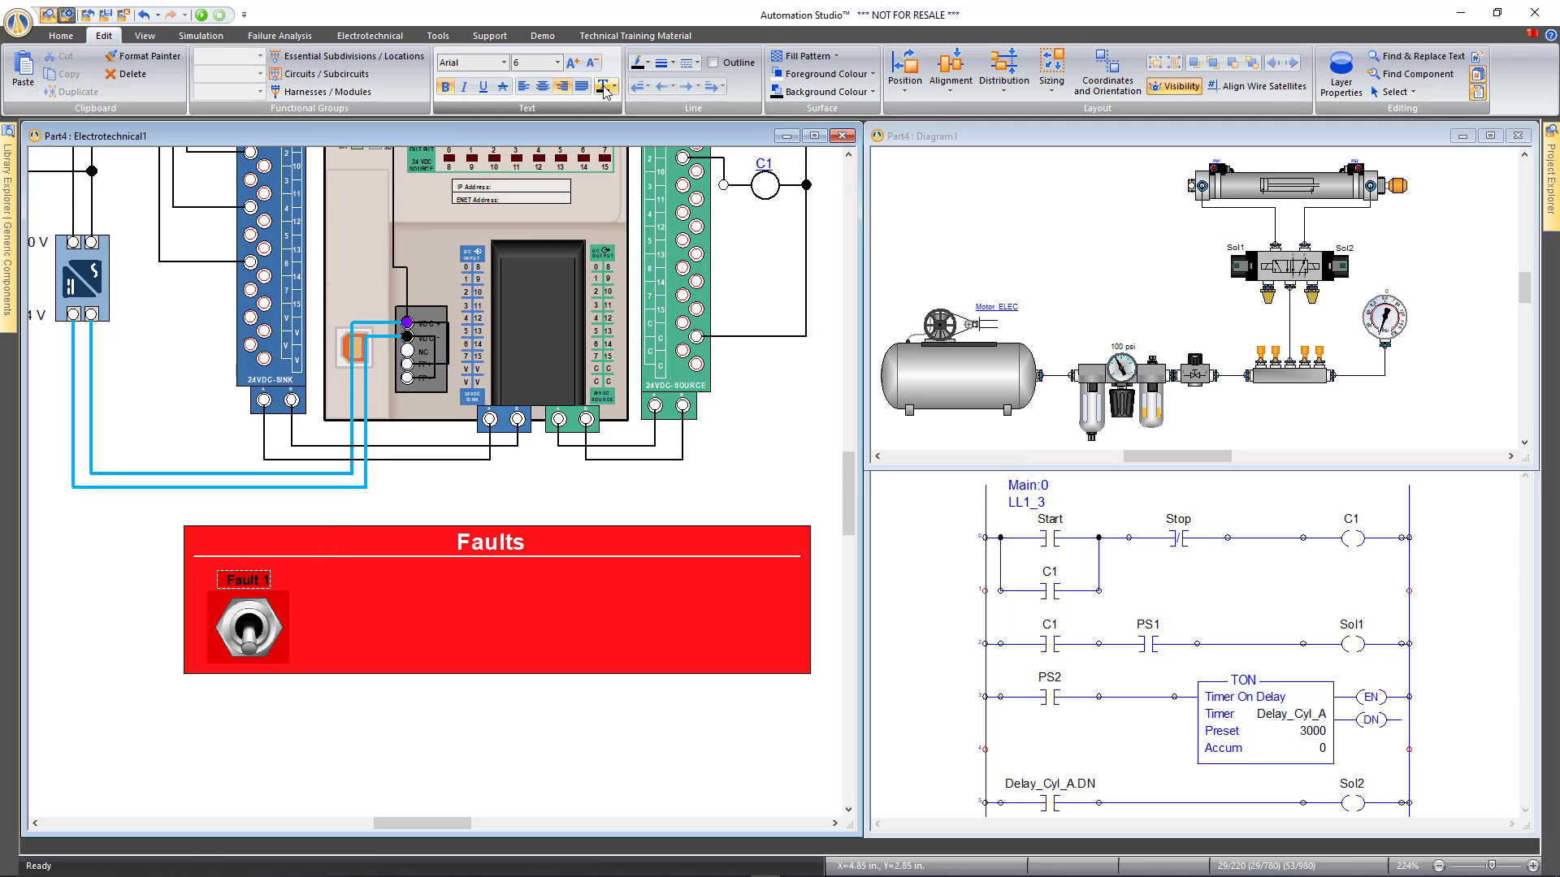
pyautogui.click(605, 91)
pyautogui.click(609, 123)
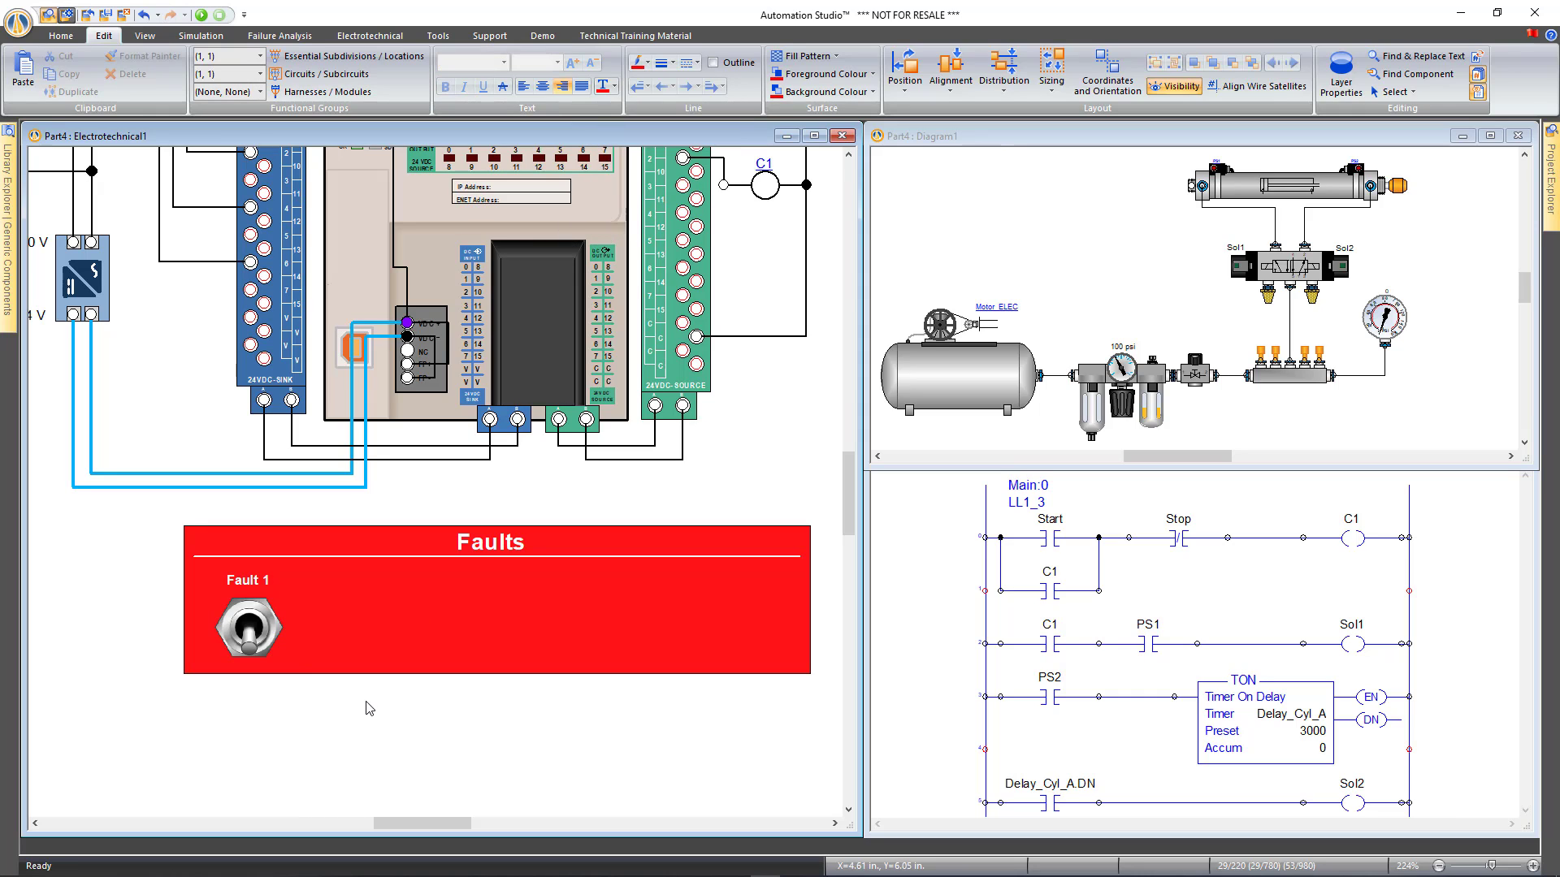
pyautogui.moveTo(246, 632); pyautogui.dragTo(677, 650)
# Narrow the red Faults panel to fit the switches, recentre its title and shorten the underline
pyautogui.click(641, 741)
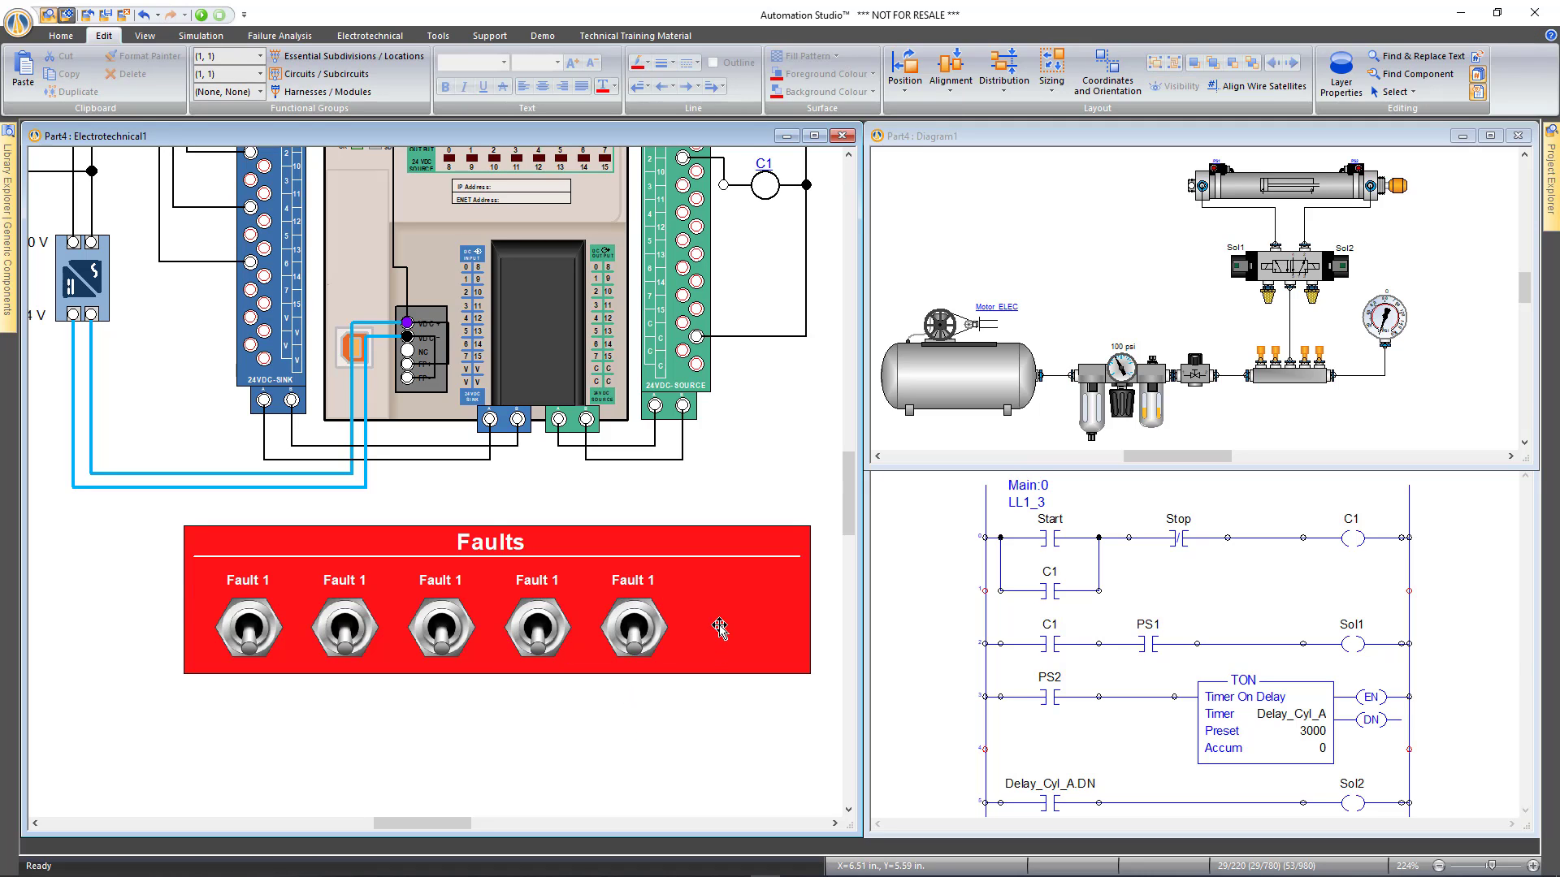
pyautogui.click(811, 596)
pyautogui.moveTo(810, 596); pyautogui.dragTo(687, 601)
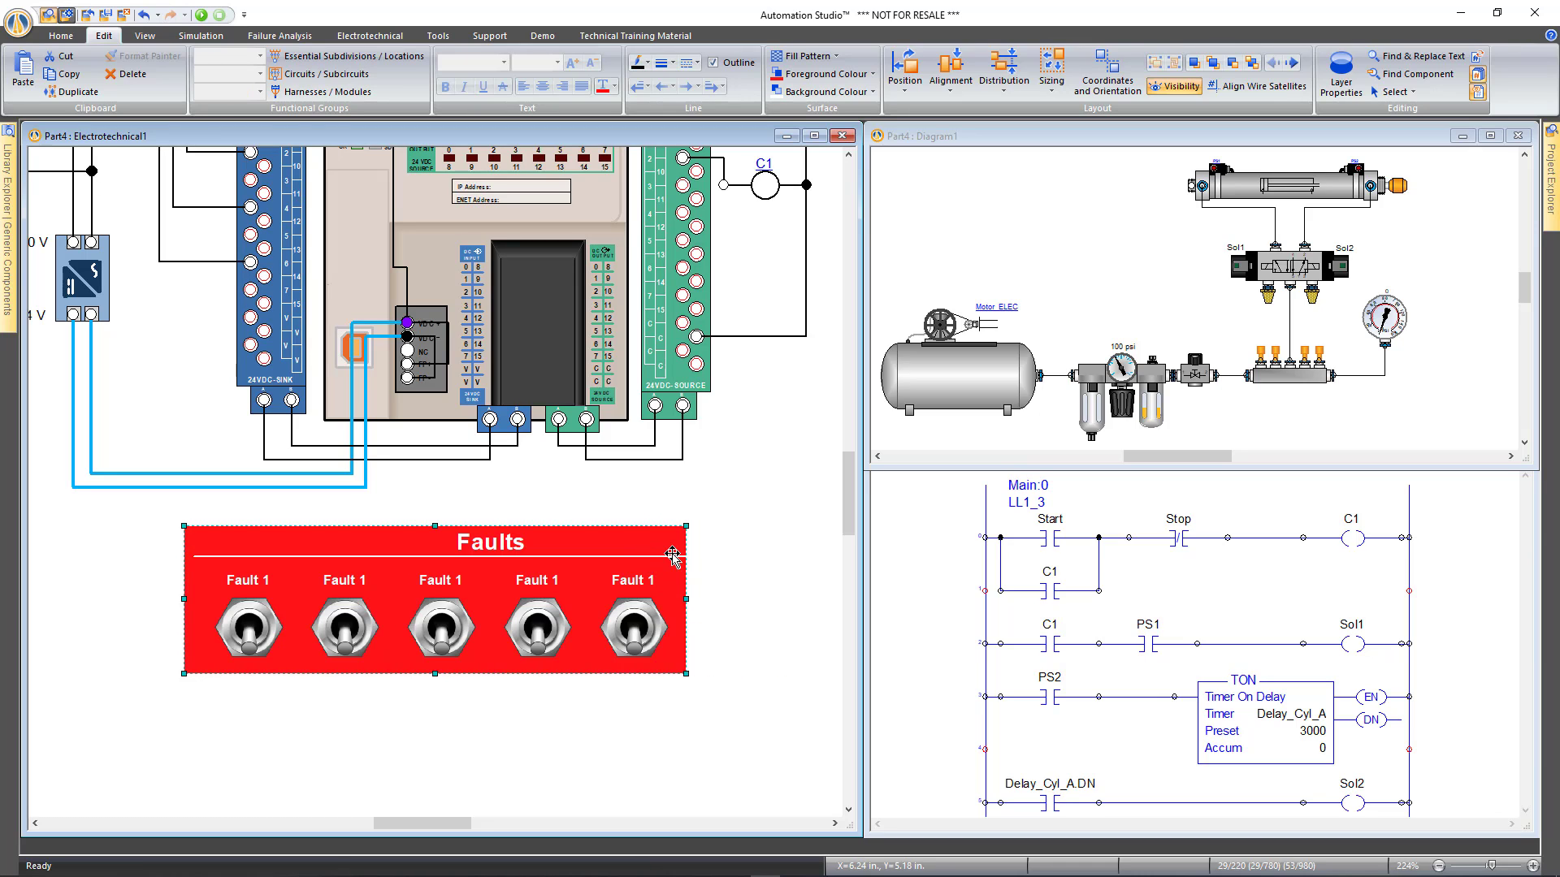
pyautogui.click(723, 554)
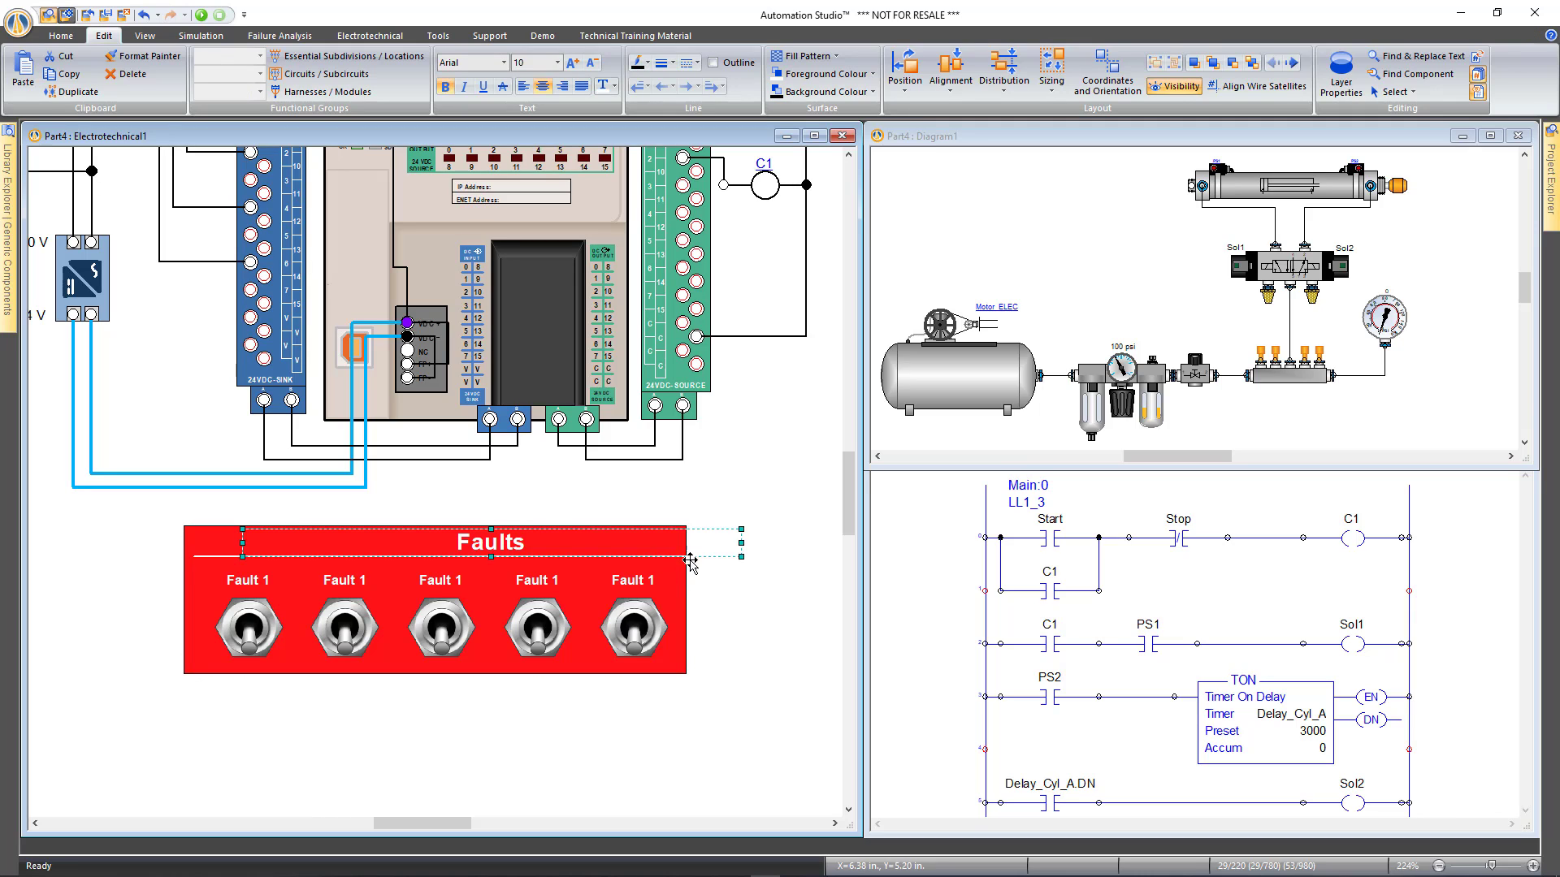
pyautogui.moveTo(739, 543); pyautogui.dragTo(626, 545)
pyautogui.click(691, 558)
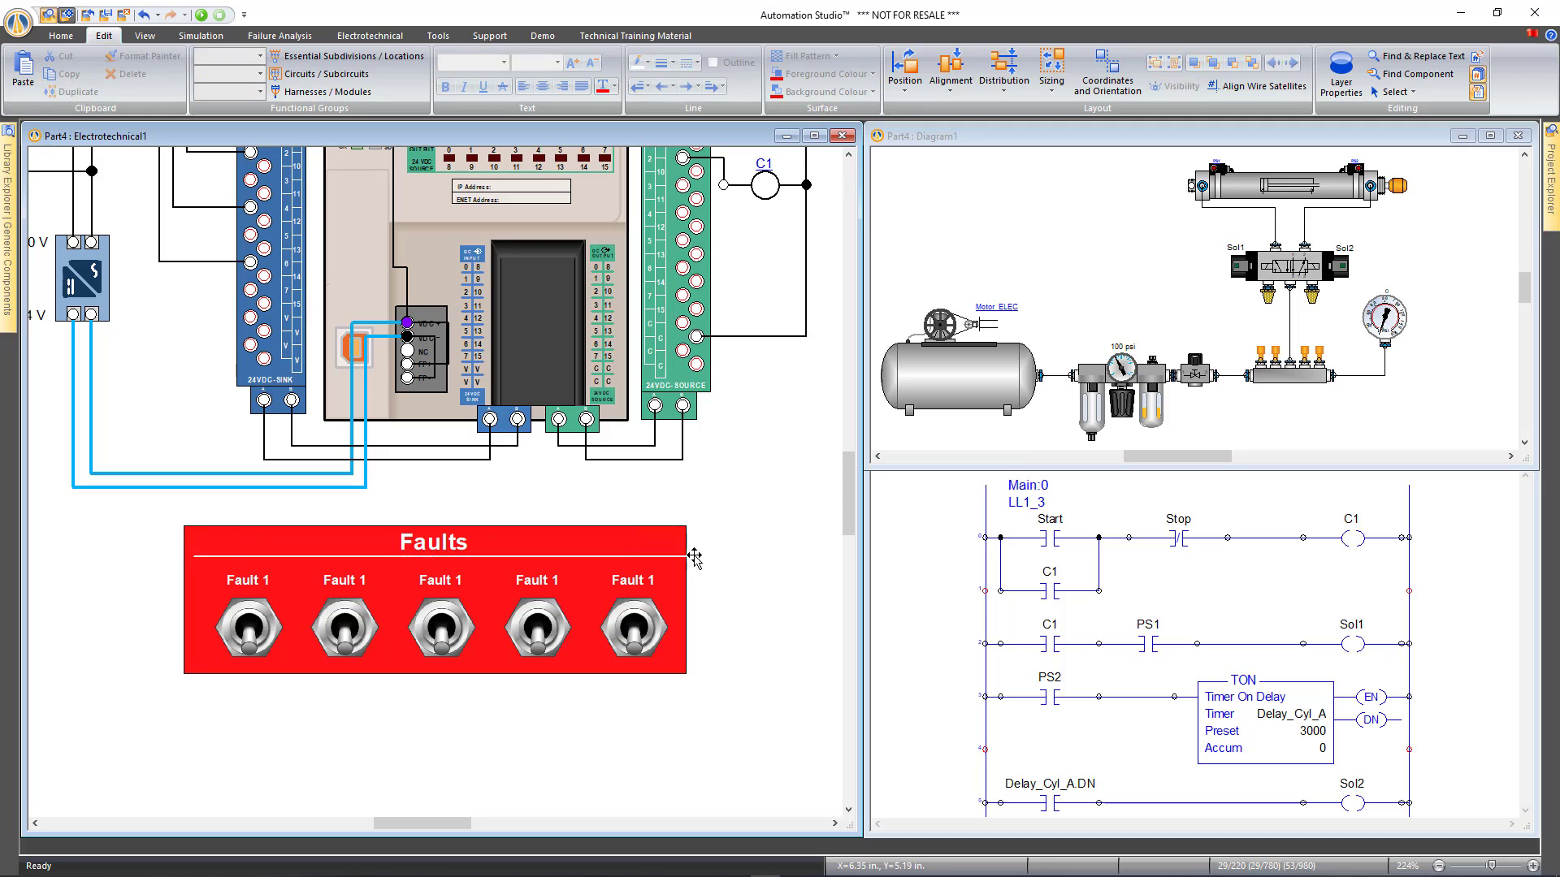
pyautogui.click(694, 557)
pyautogui.moveTo(800, 557); pyautogui.dragTo(673, 558)
pyautogui.click(741, 646)
# Rename the second toggle switch to Fault 2 in its Component Properties
pyautogui.scroll(1, 731, 528)
pyautogui.click(375, 677)
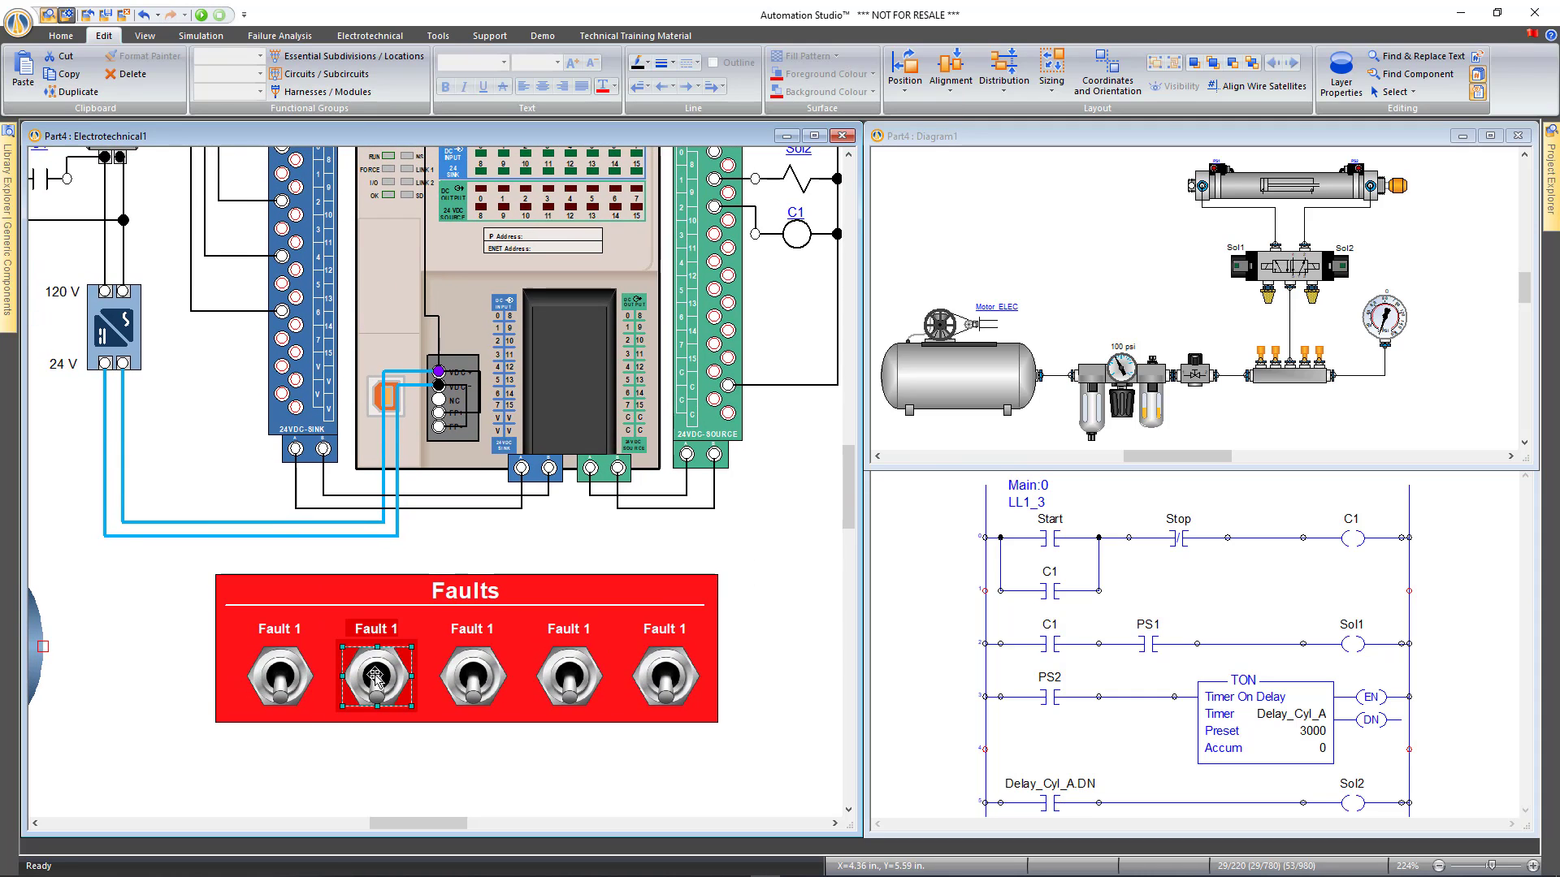
pyautogui.doubleClick(375, 677)
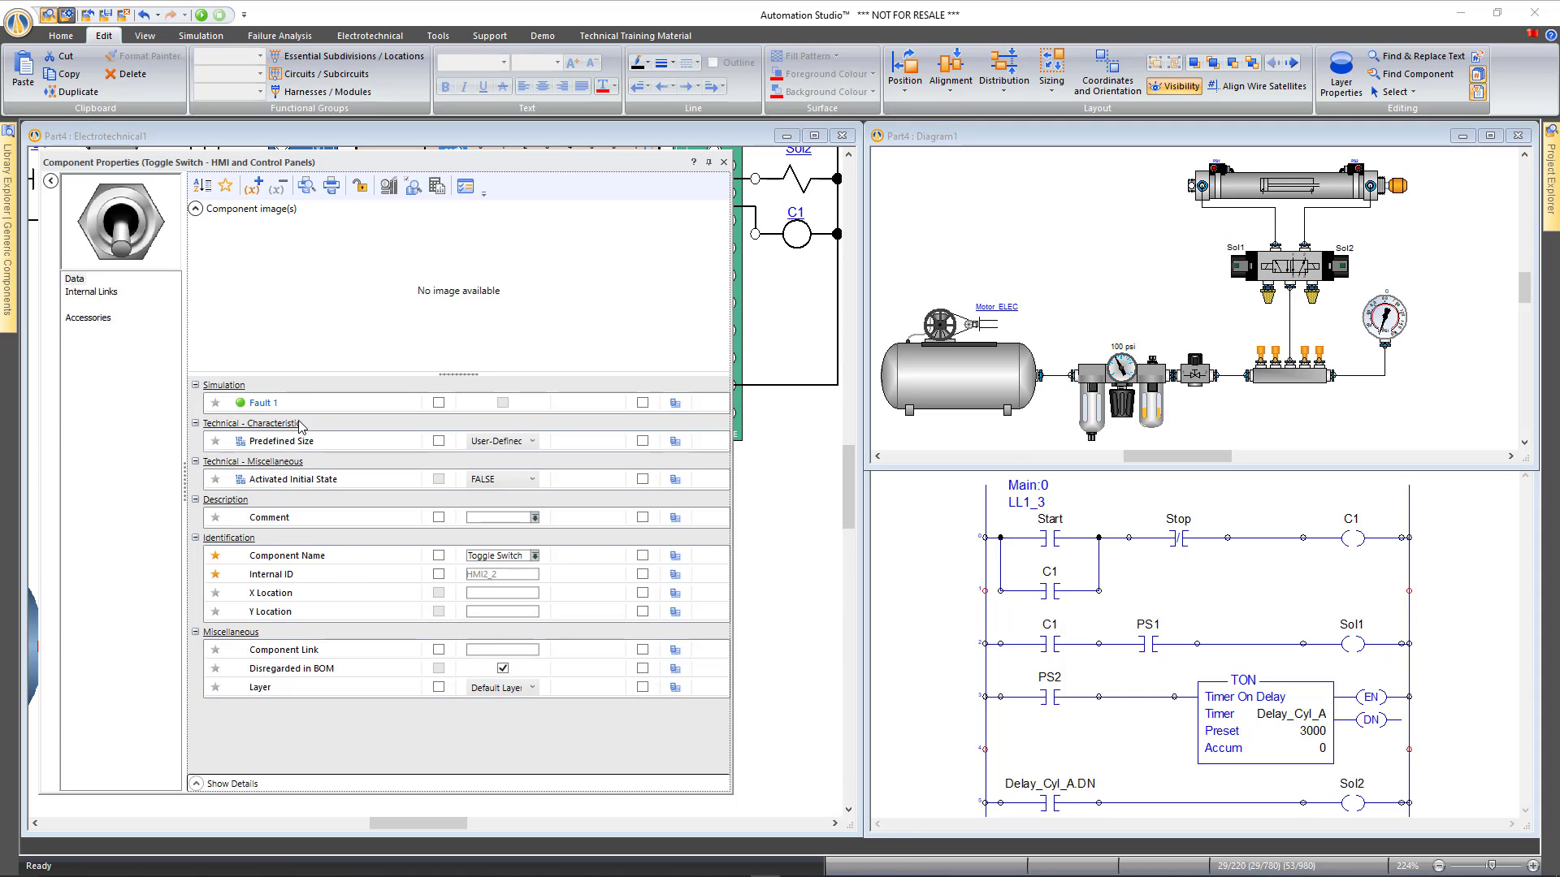
pyautogui.click(296, 404)
pyautogui.doubleClick(296, 403)
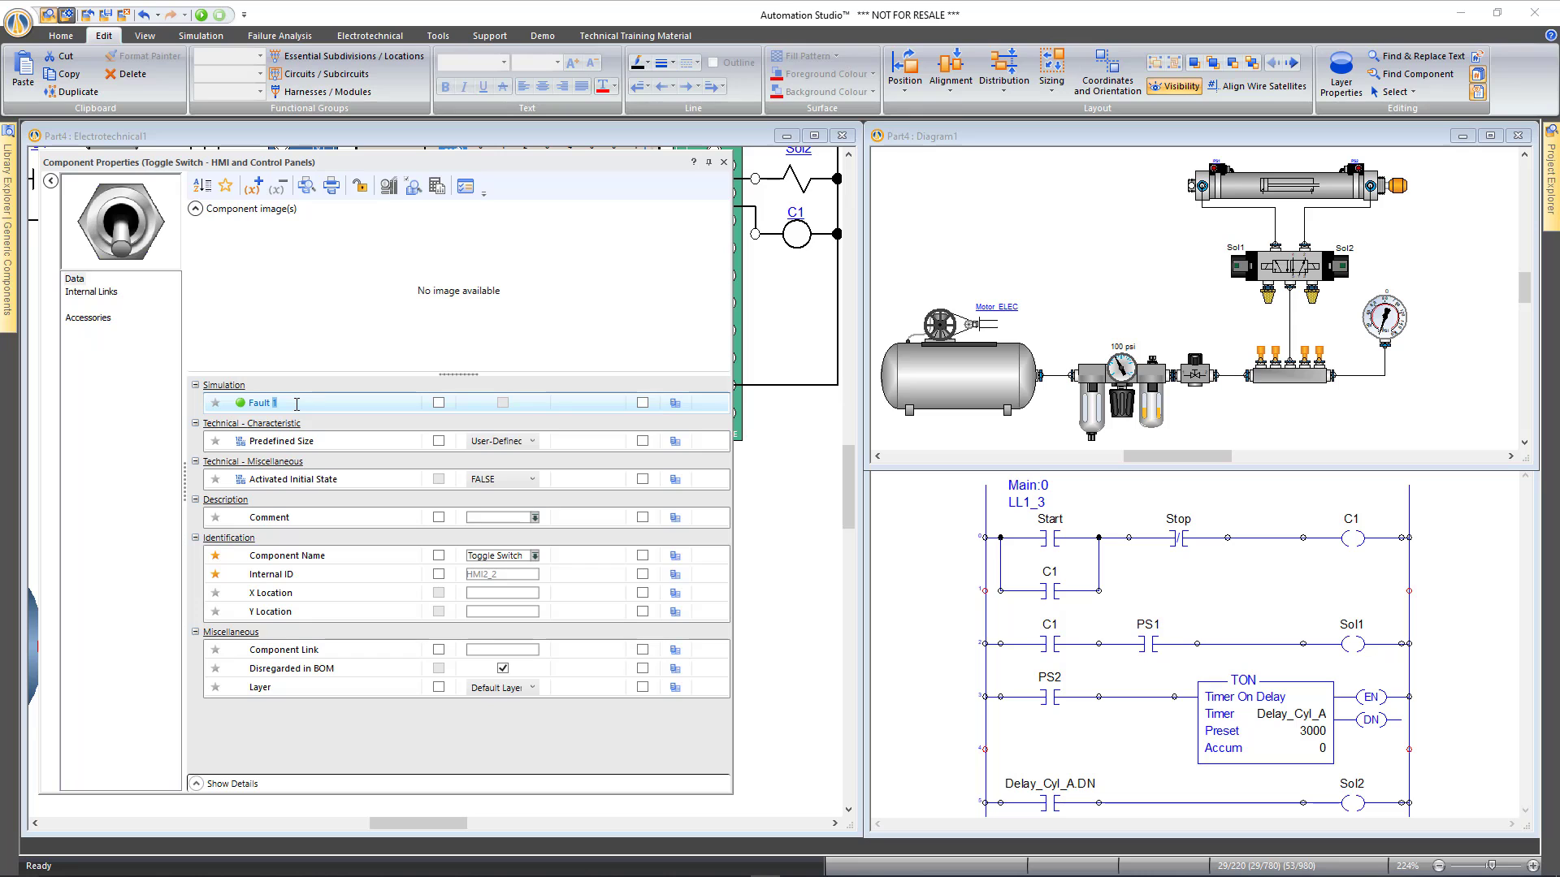
pyautogui.press('Return')
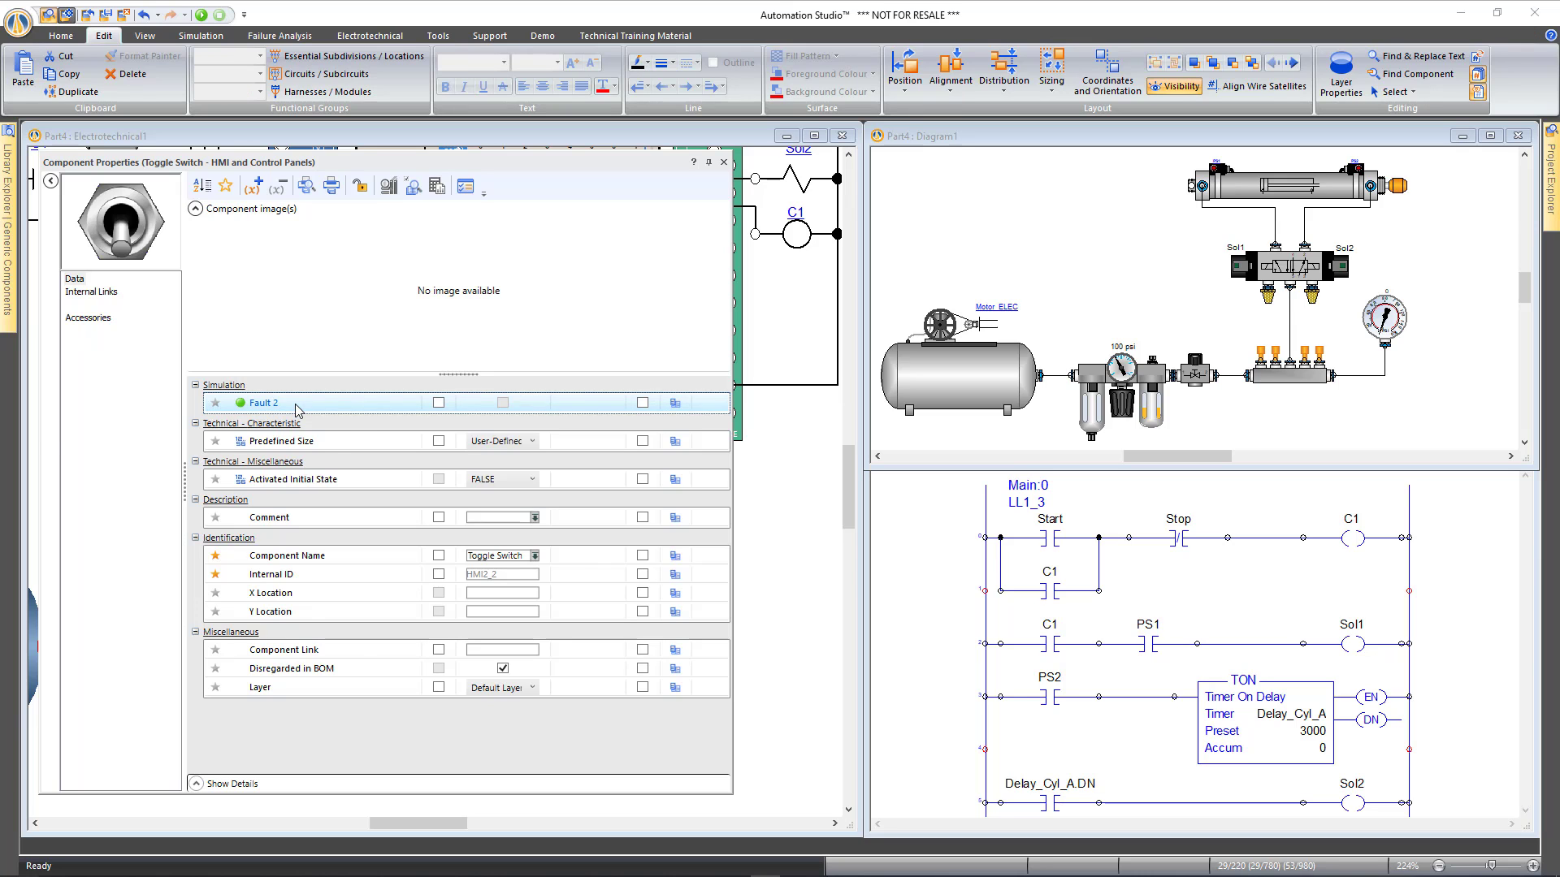
pyautogui.moveTo(257, 162); pyautogui.dragTo(980, 150)
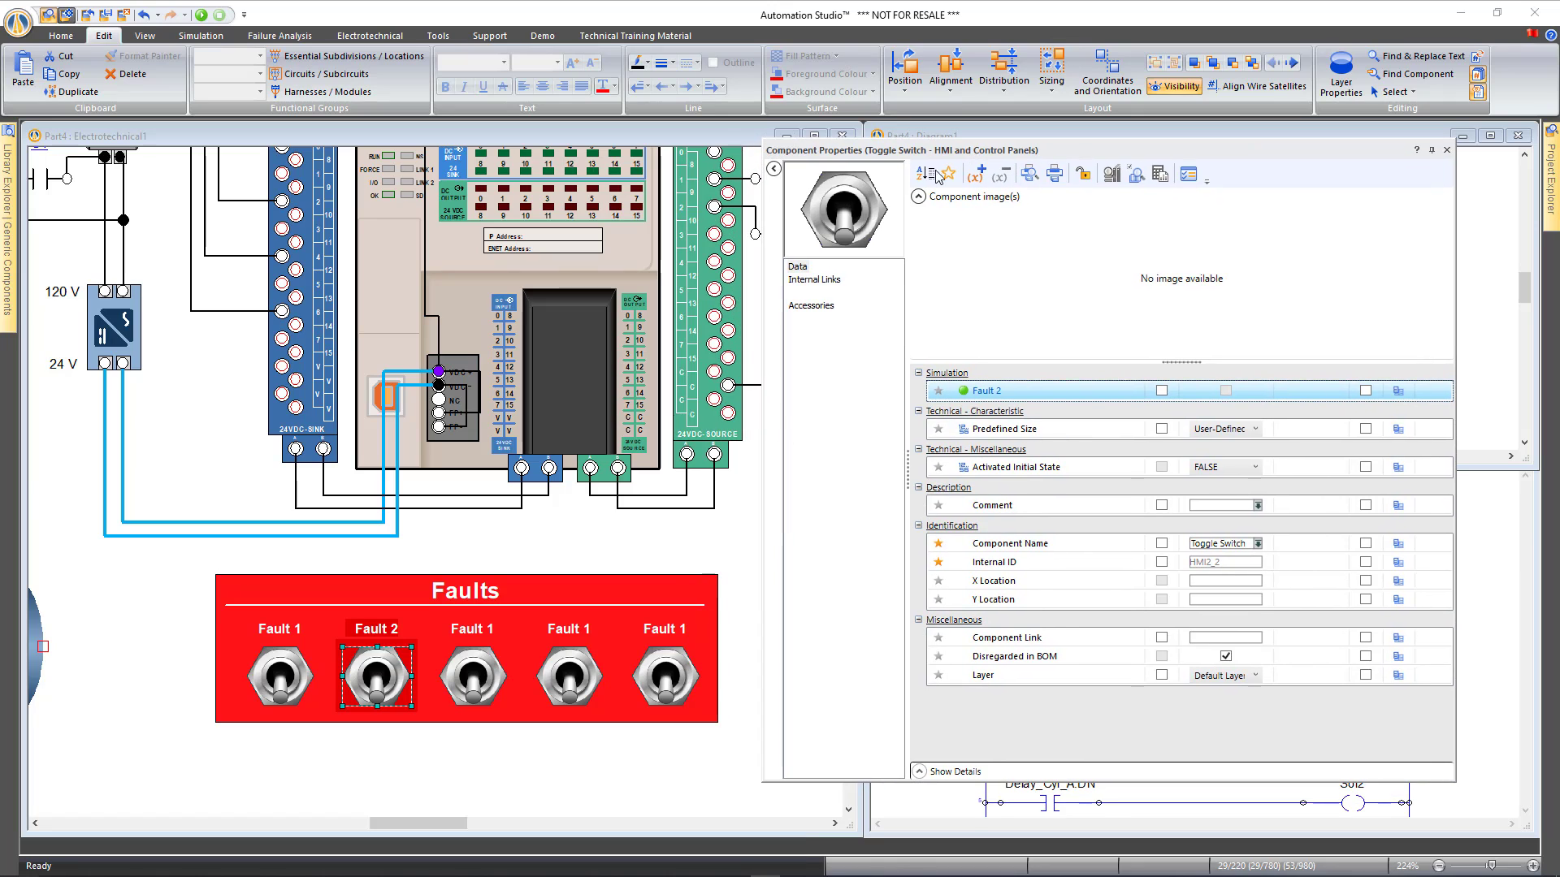
# Rename the third, fourth and fifth switches Fault 3, Fault 4 and Fault 5
pyautogui.click(473, 676)
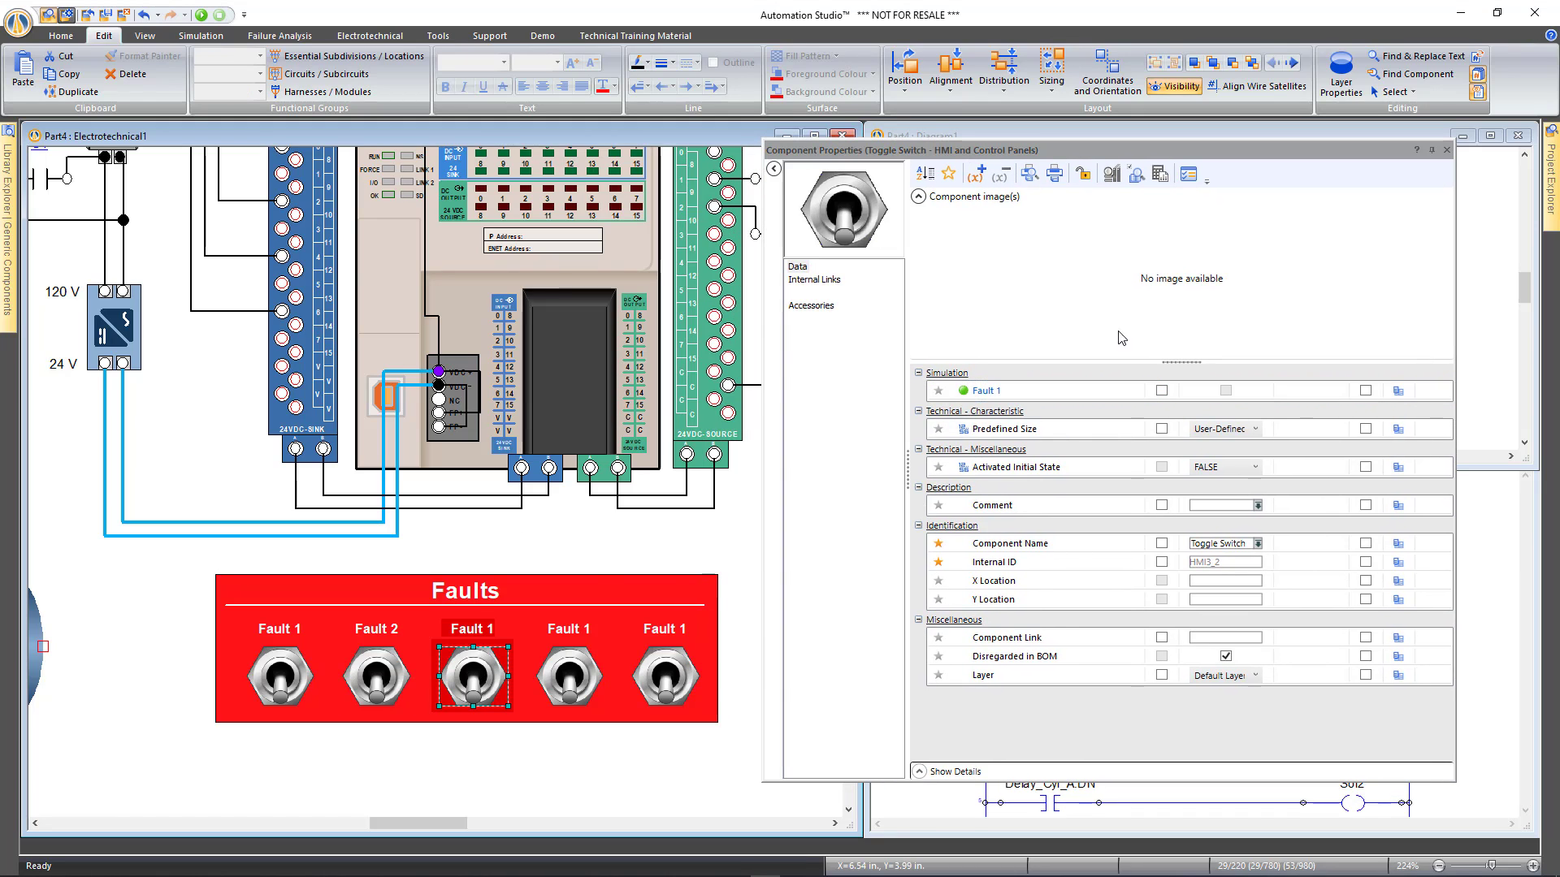
pyautogui.click(1004, 391)
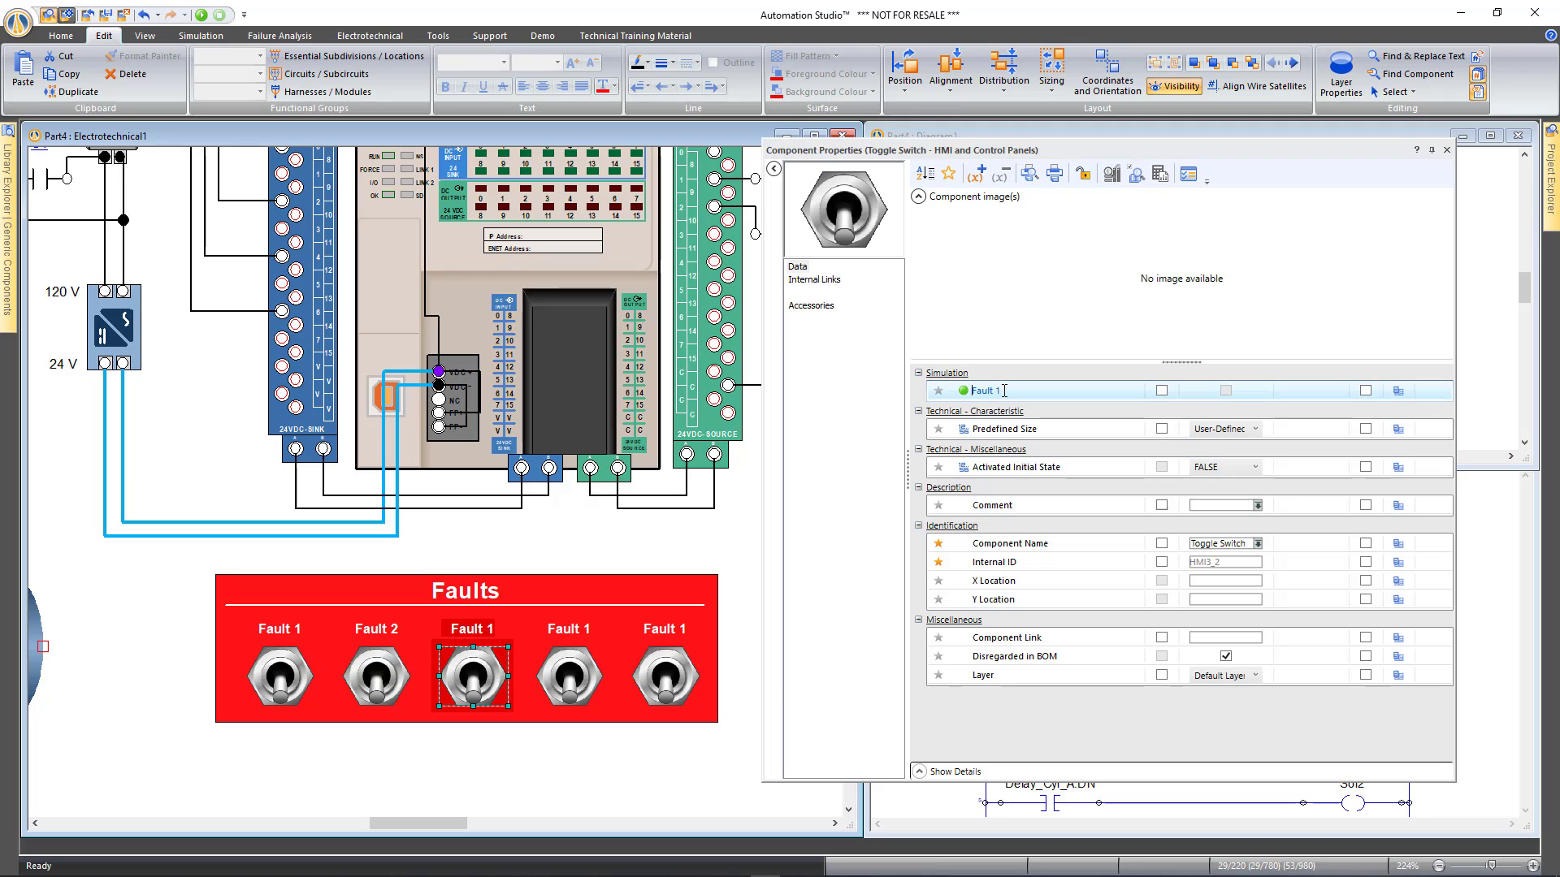
pyautogui.write('3')
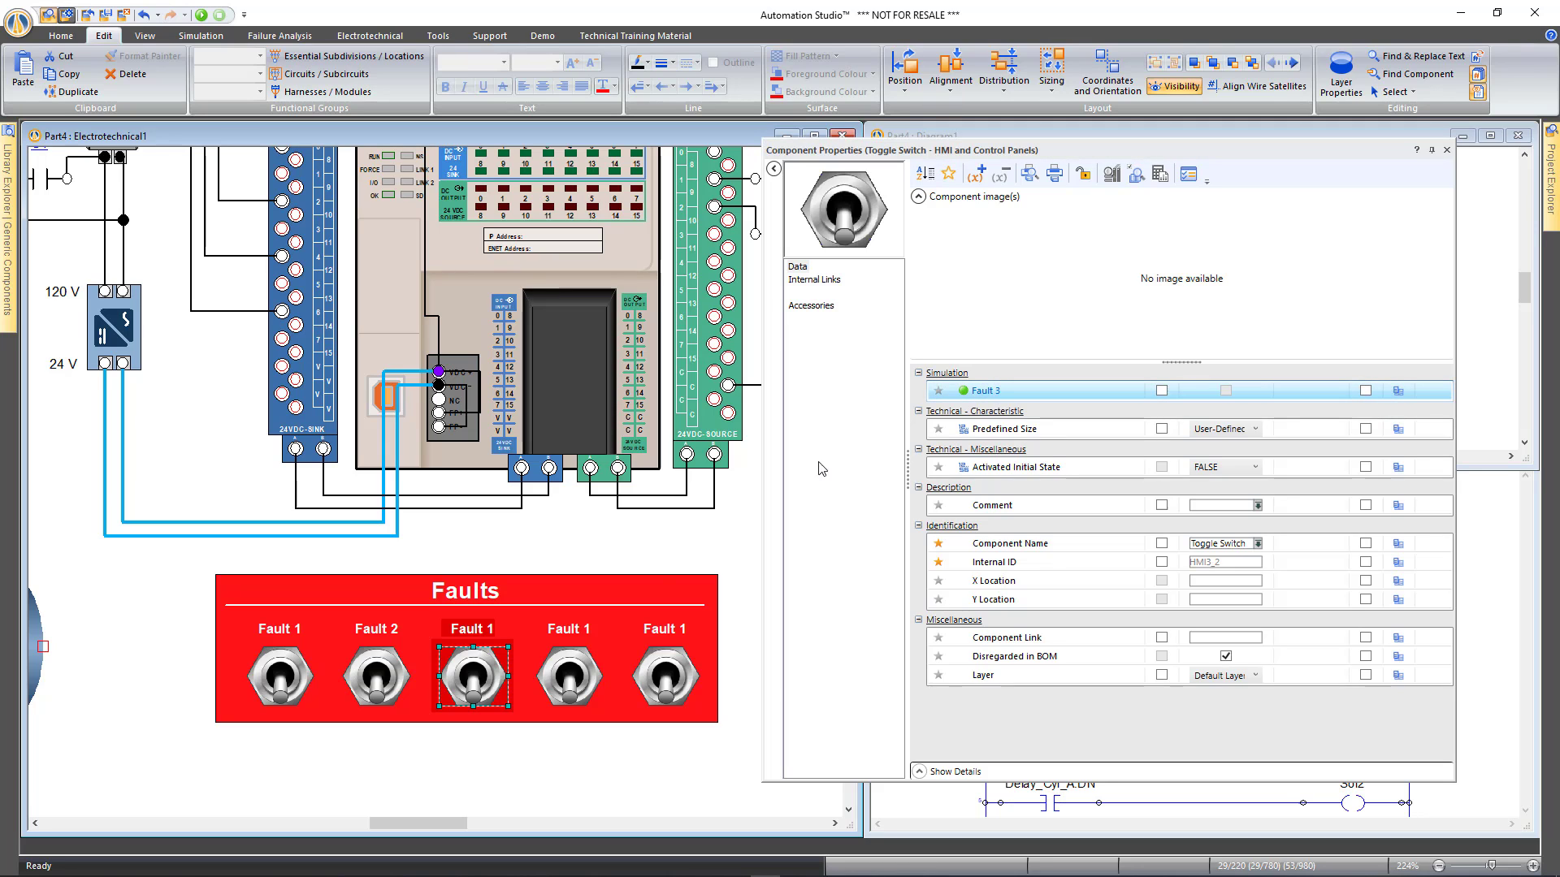
pyautogui.click(558, 681)
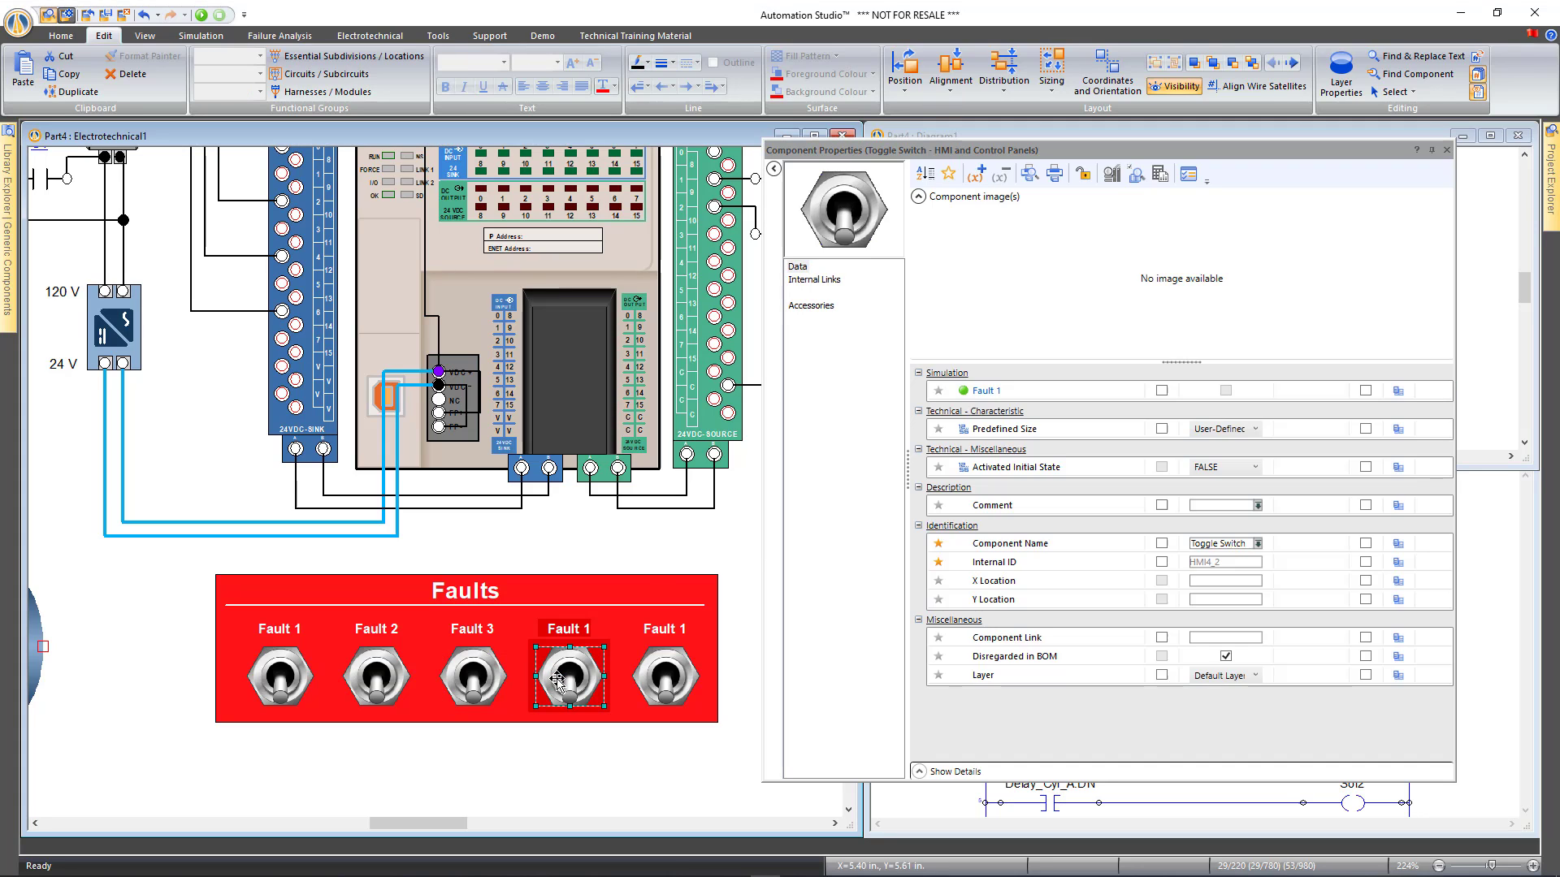
pyautogui.doubleClick(1012, 393)
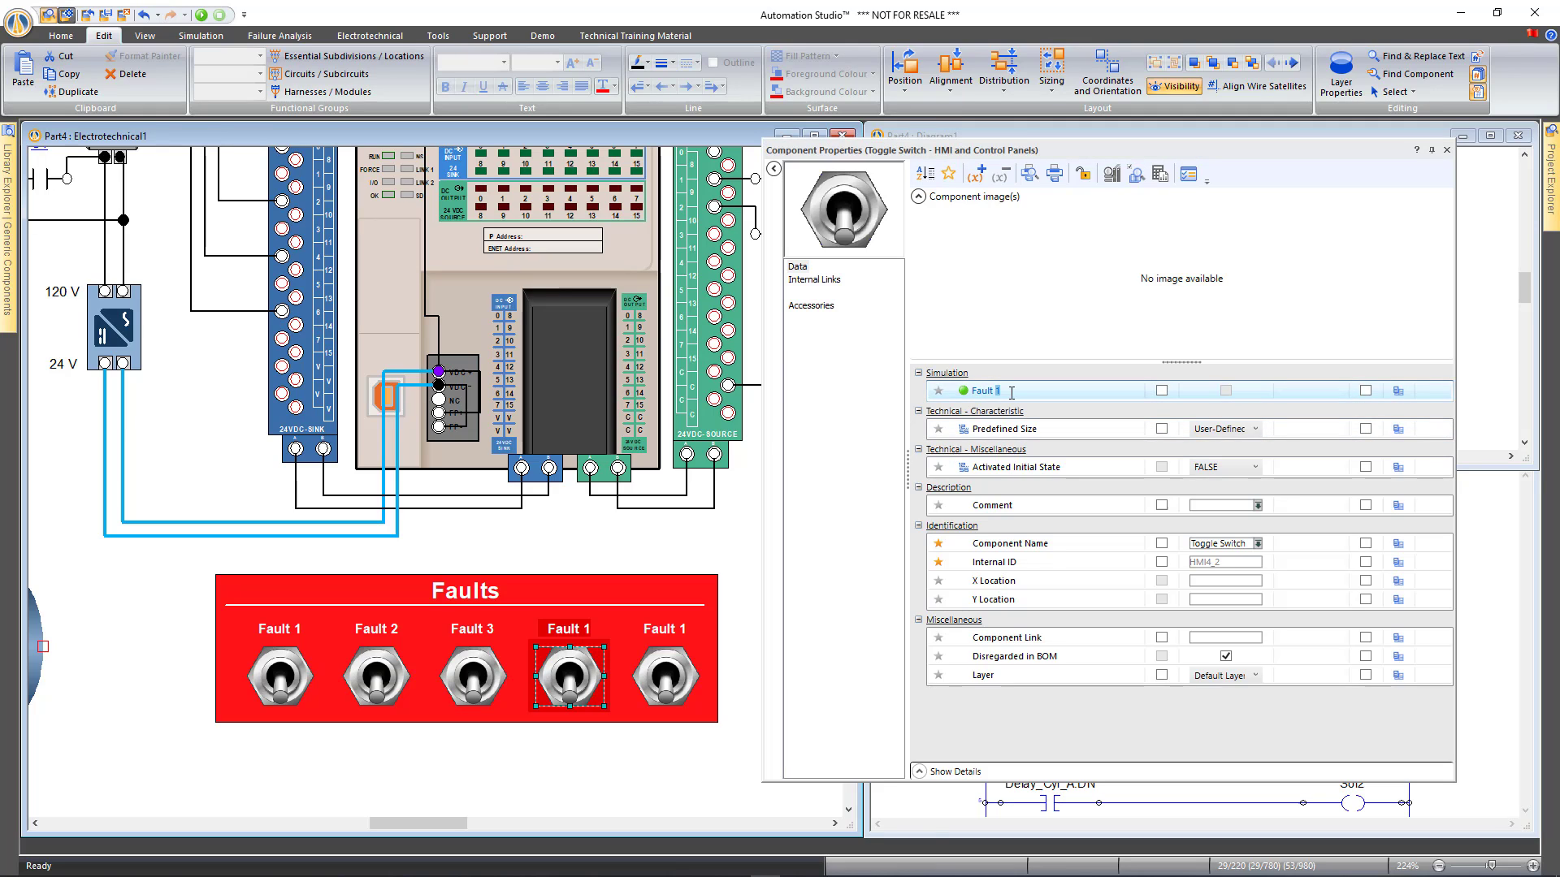
pyautogui.write('4')
pyautogui.press('Return')
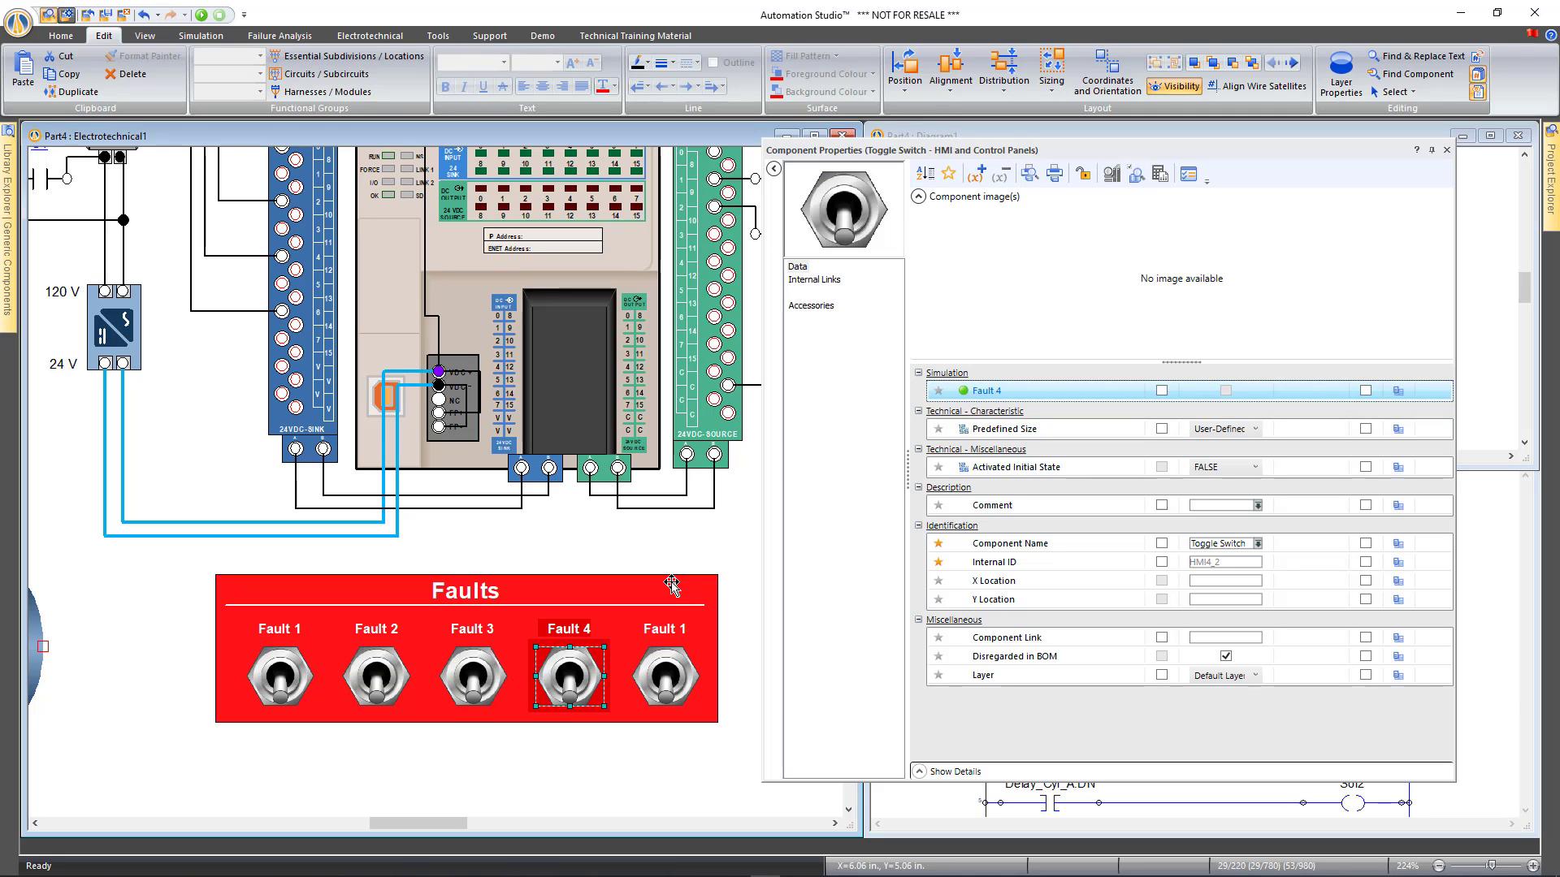
pyautogui.click(666, 666)
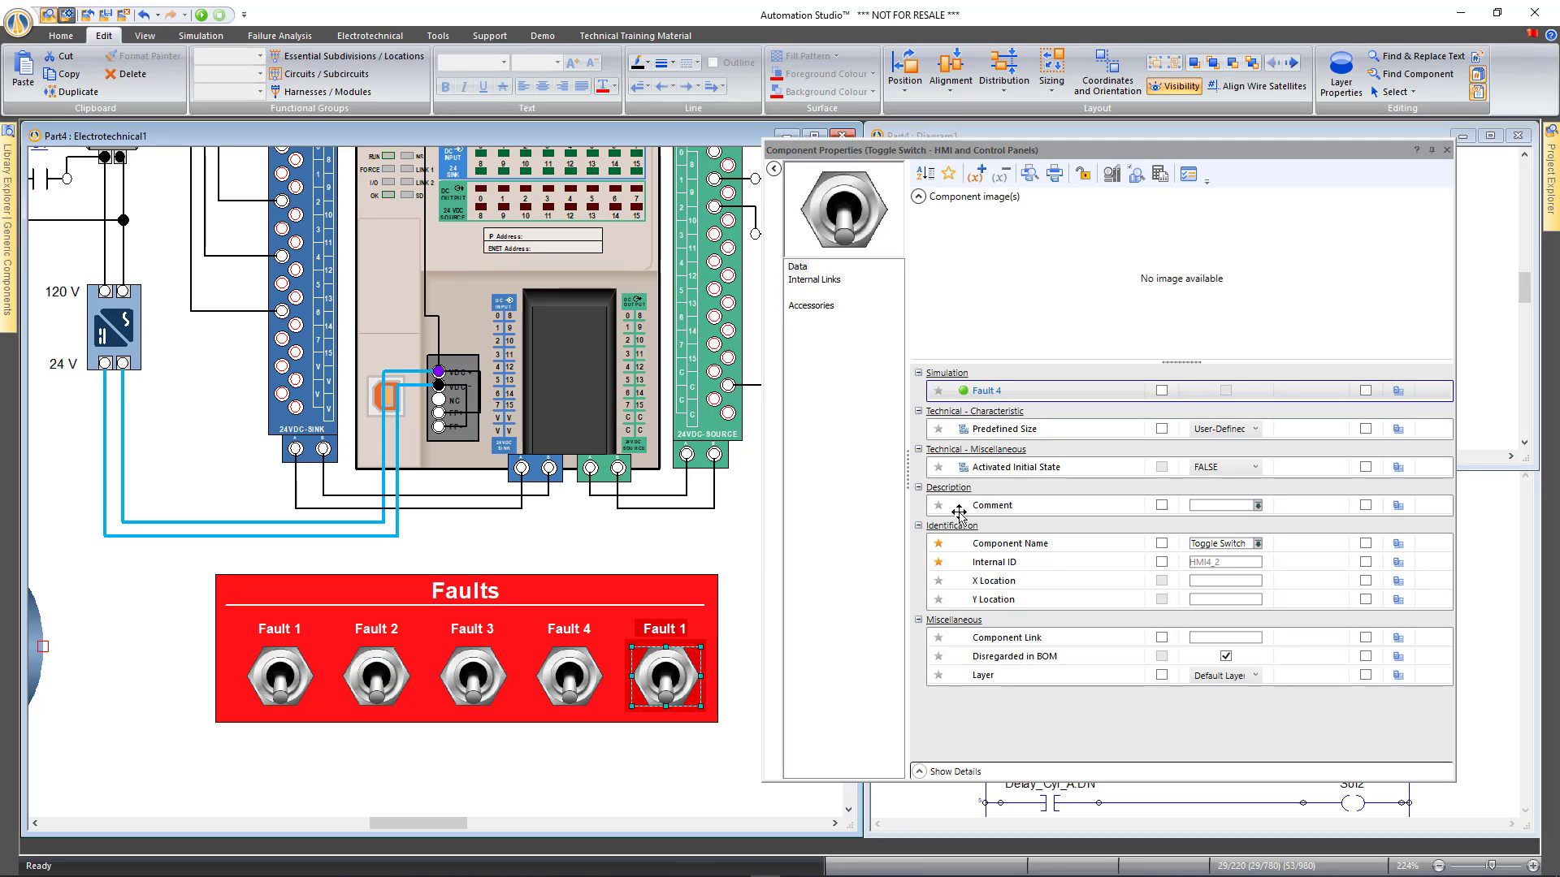
pyautogui.click(1007, 391)
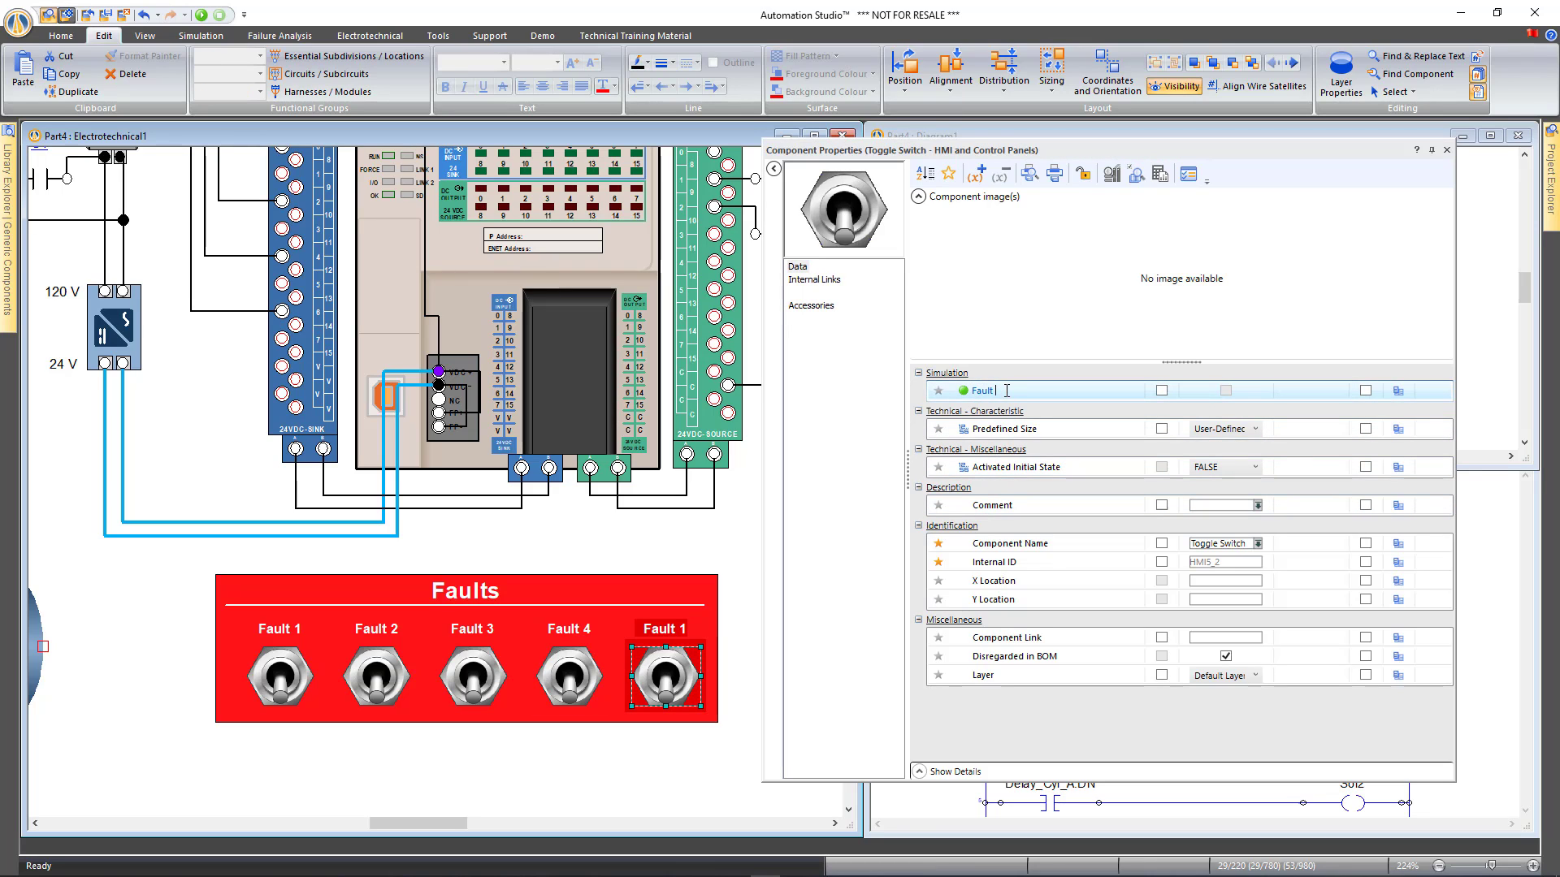
pyautogui.write('5')
pyautogui.press('Return')
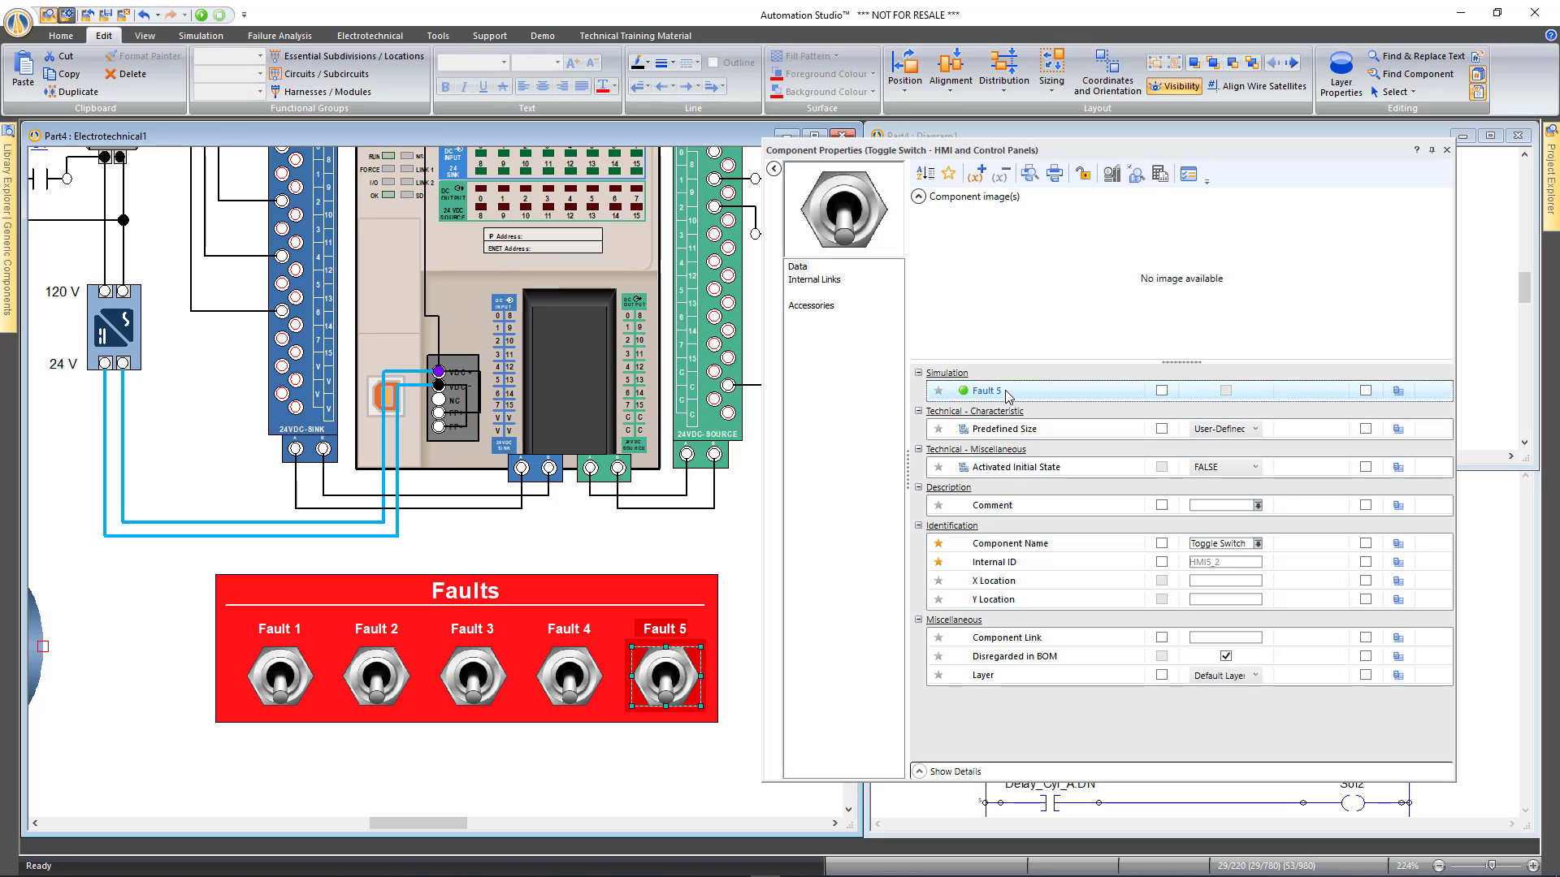
pyautogui.click(1432, 151)
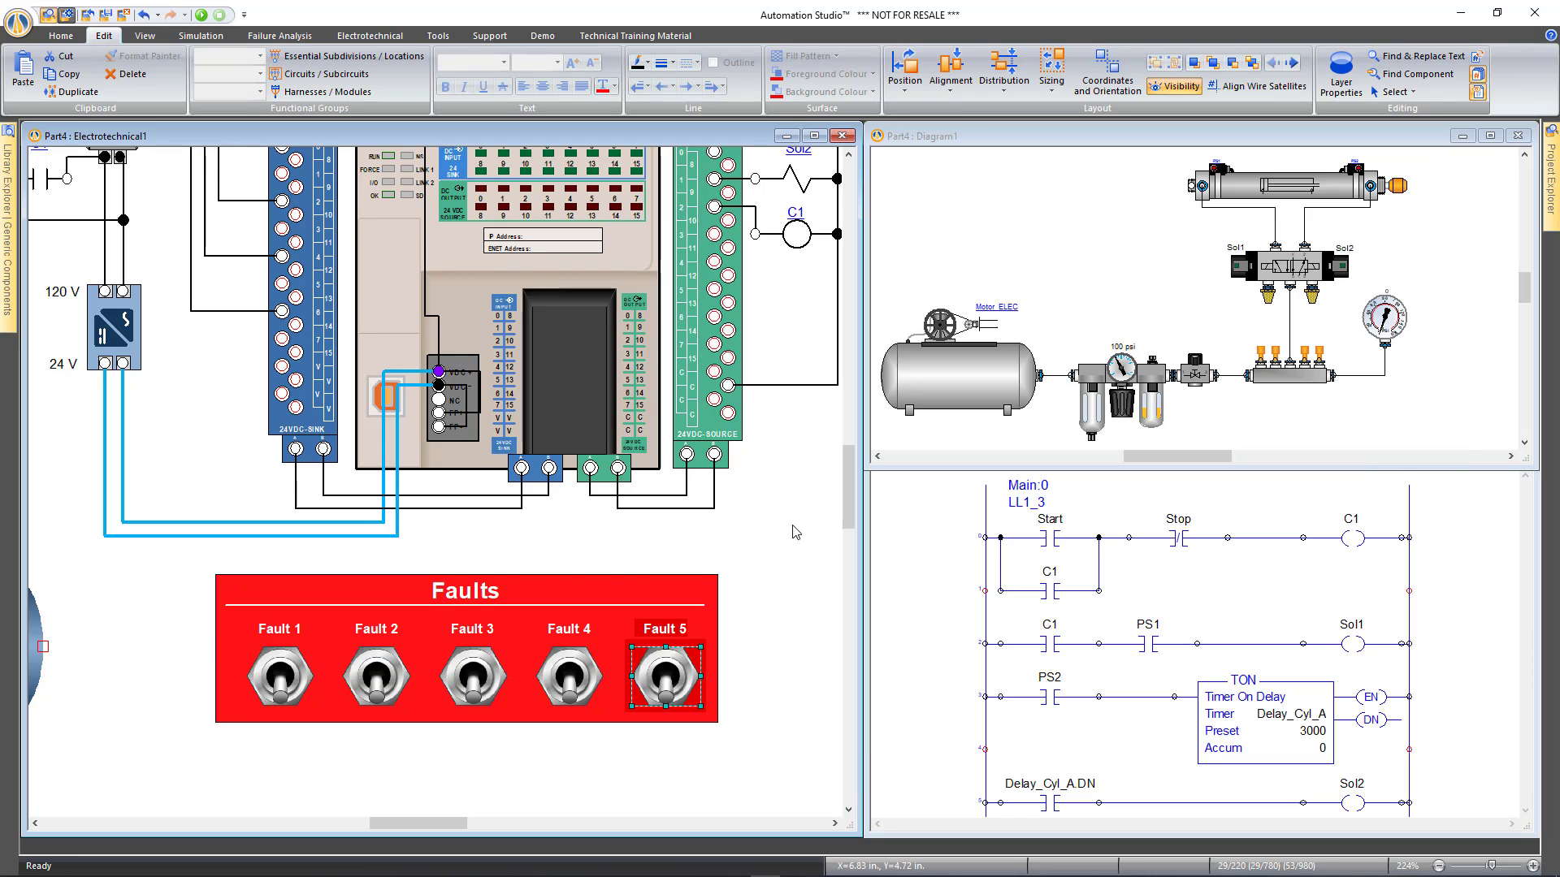
# Box-select the Faults panel and shift it right beneath the PLC wiring
pyautogui.scroll(-3, 728, 547)
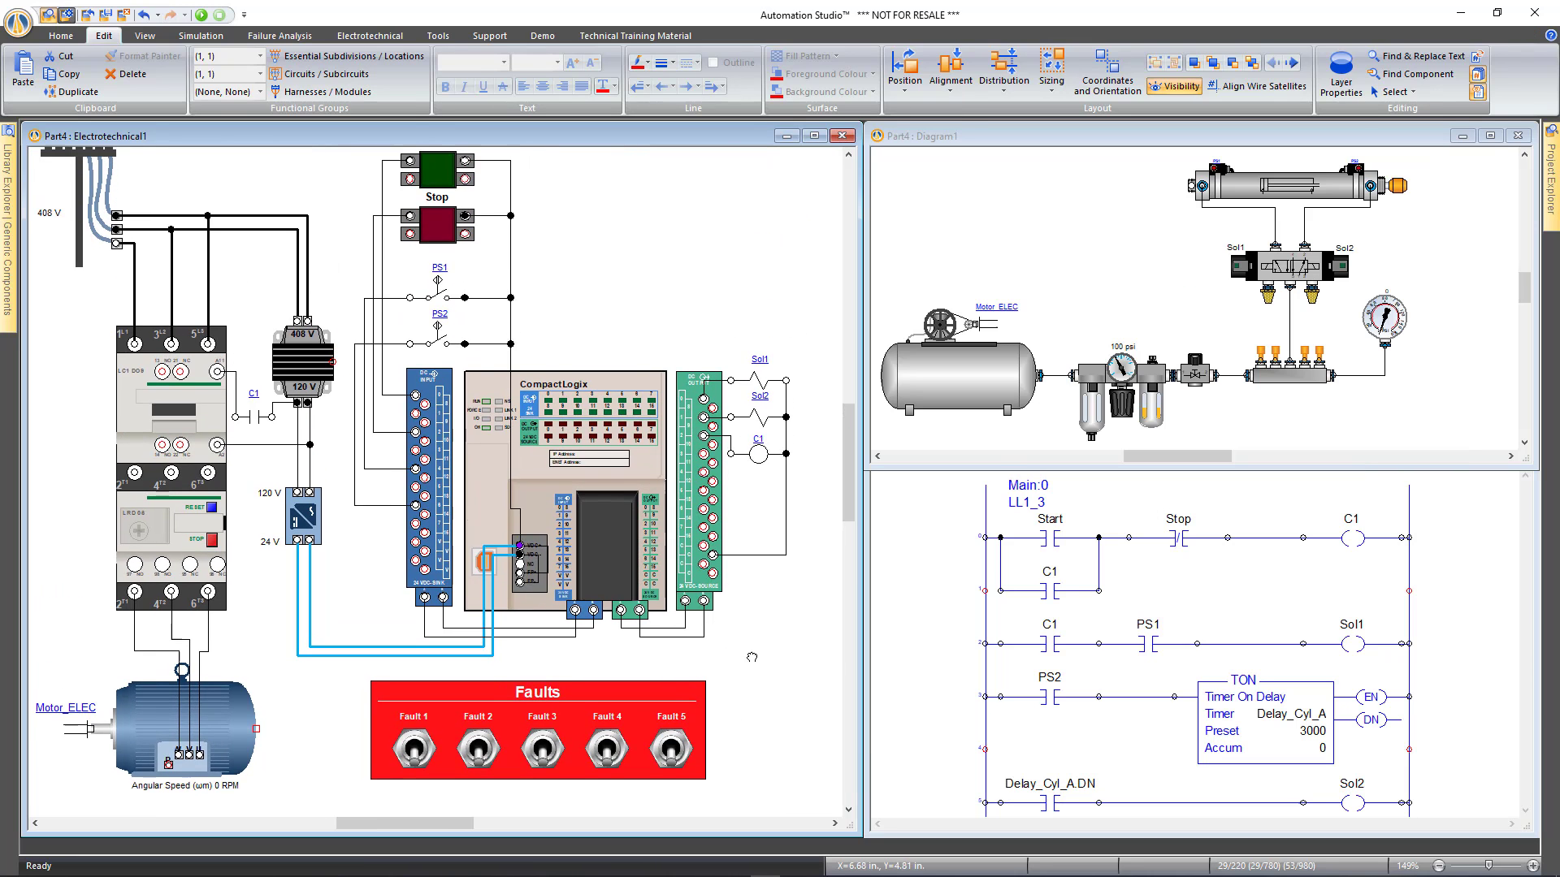
pyautogui.moveTo(751, 656); pyautogui.dragTo(770, 690)
pyautogui.moveTo(358, 688); pyautogui.dragTo(735, 814)
pyautogui.moveTo(648, 703); pyautogui.dragTo(715, 705)
pyautogui.click(779, 642)
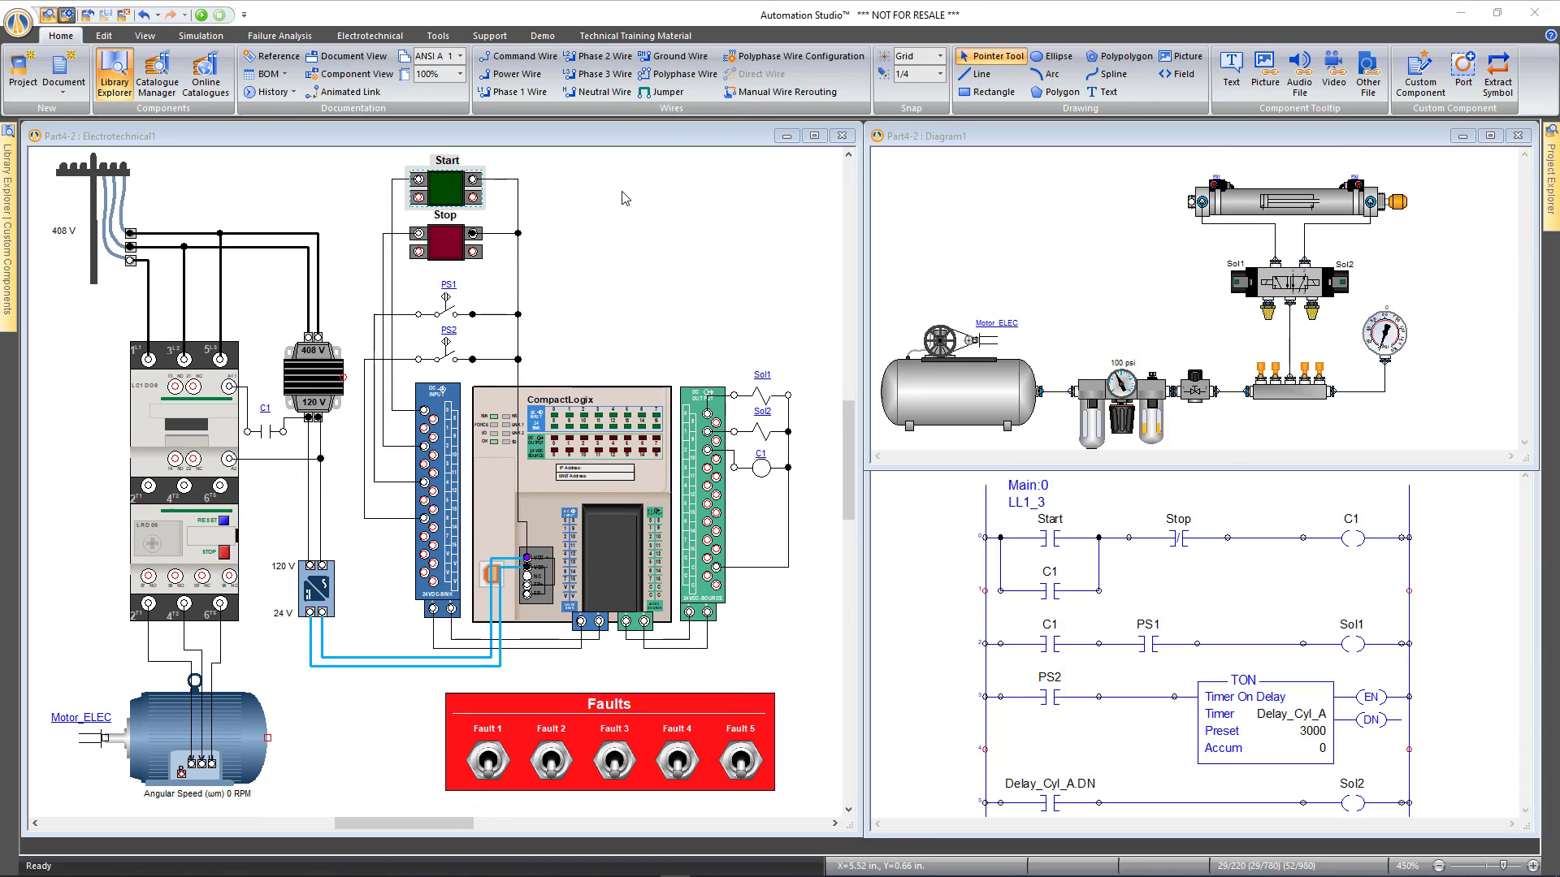
# Select the Start push button in the electrical schematic and zoom in on it
pyautogui.click(658, 207)
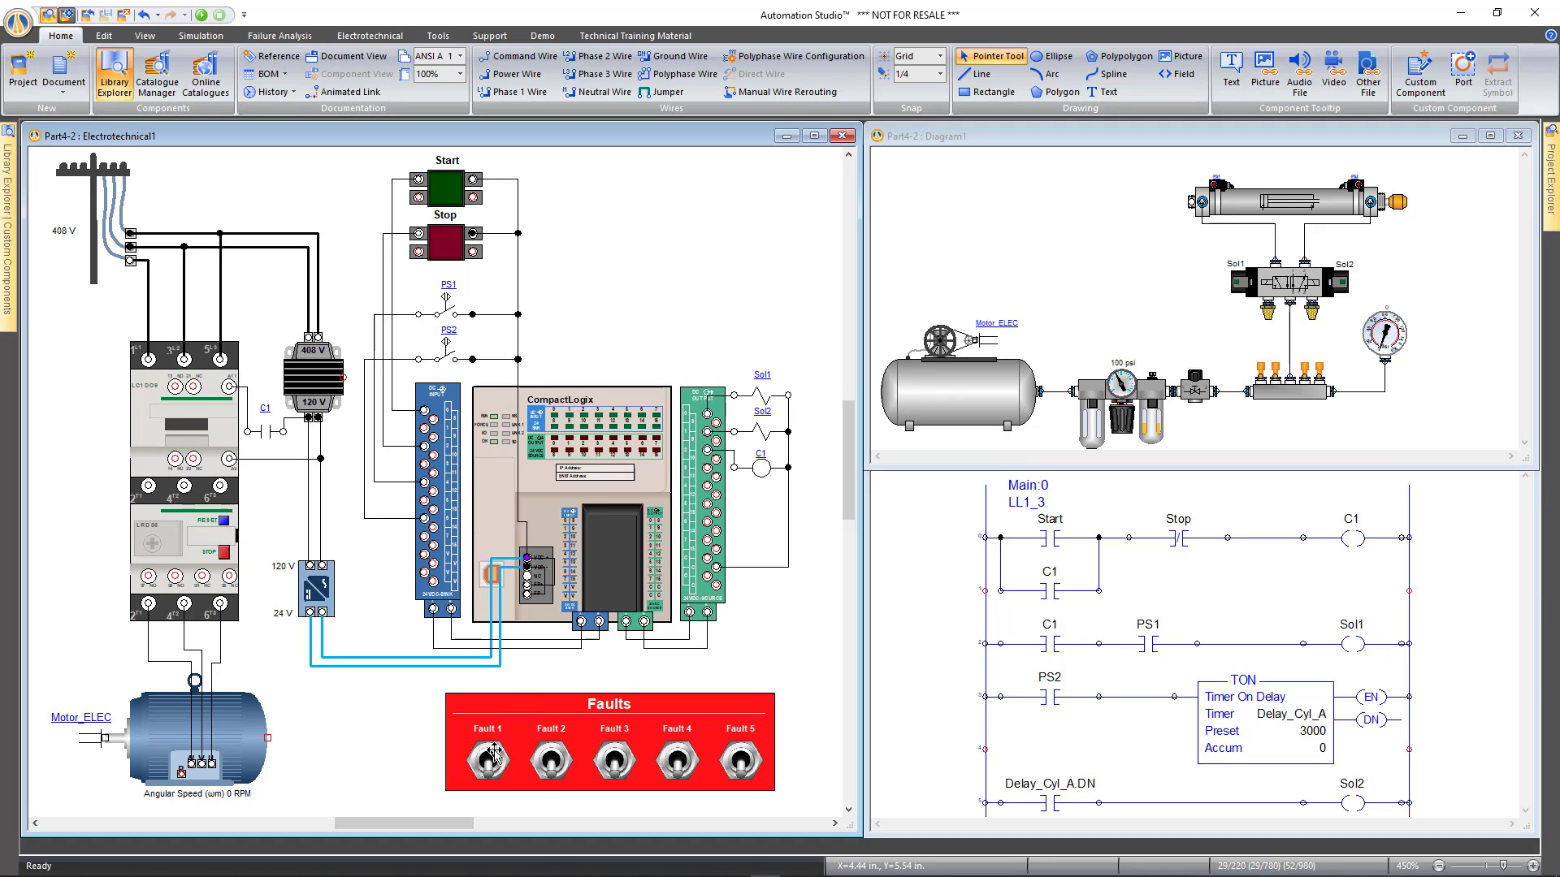
pyautogui.click(448, 189)
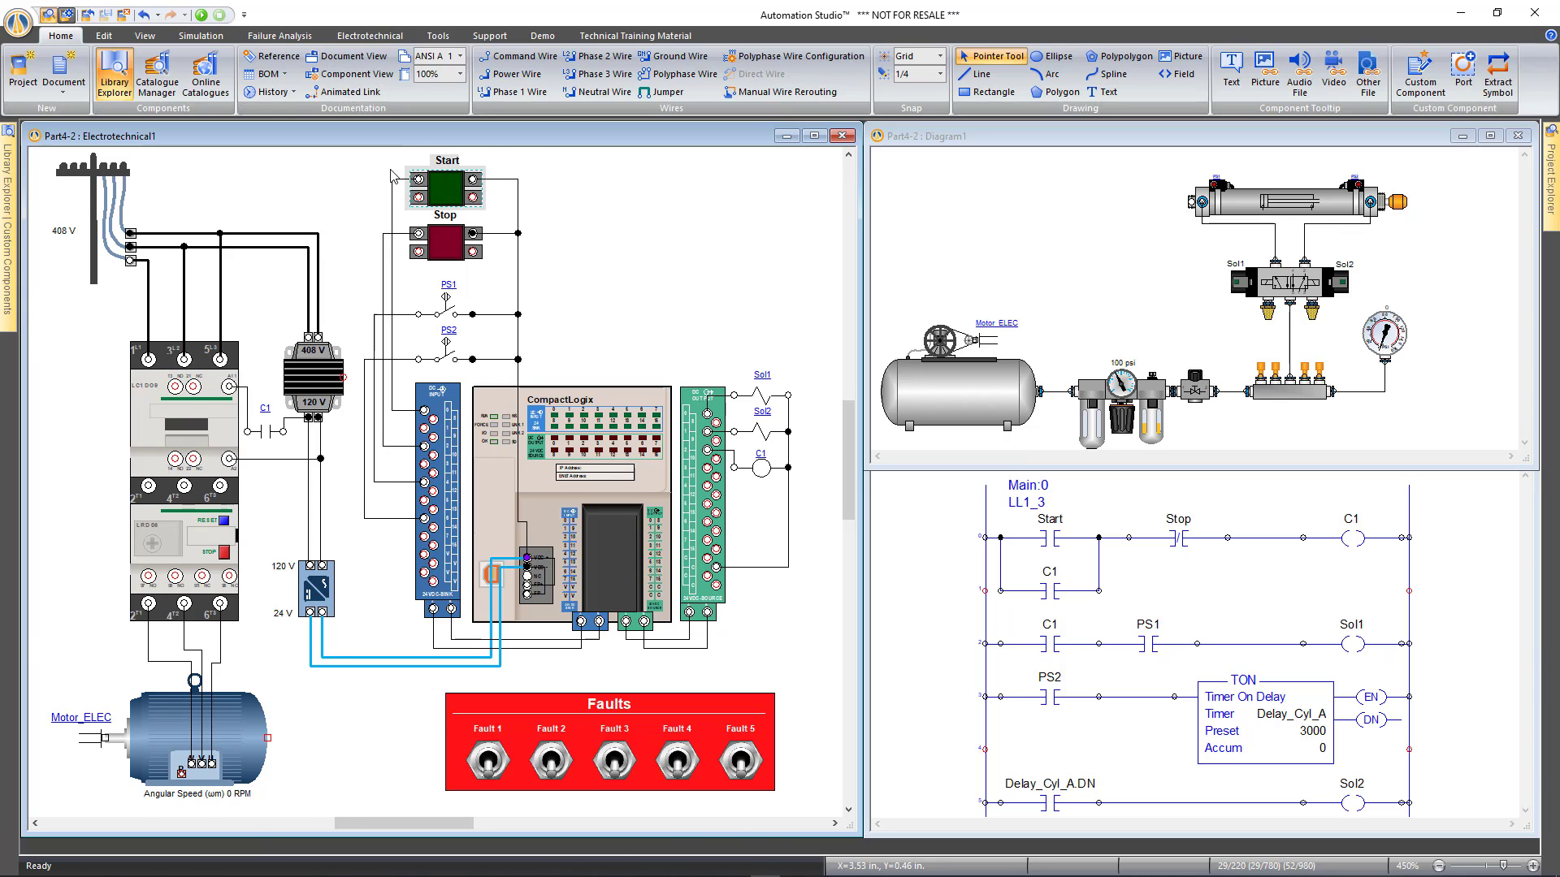
pyautogui.scroll(2, 396, 175)
pyautogui.scroll(1, 396, 174)
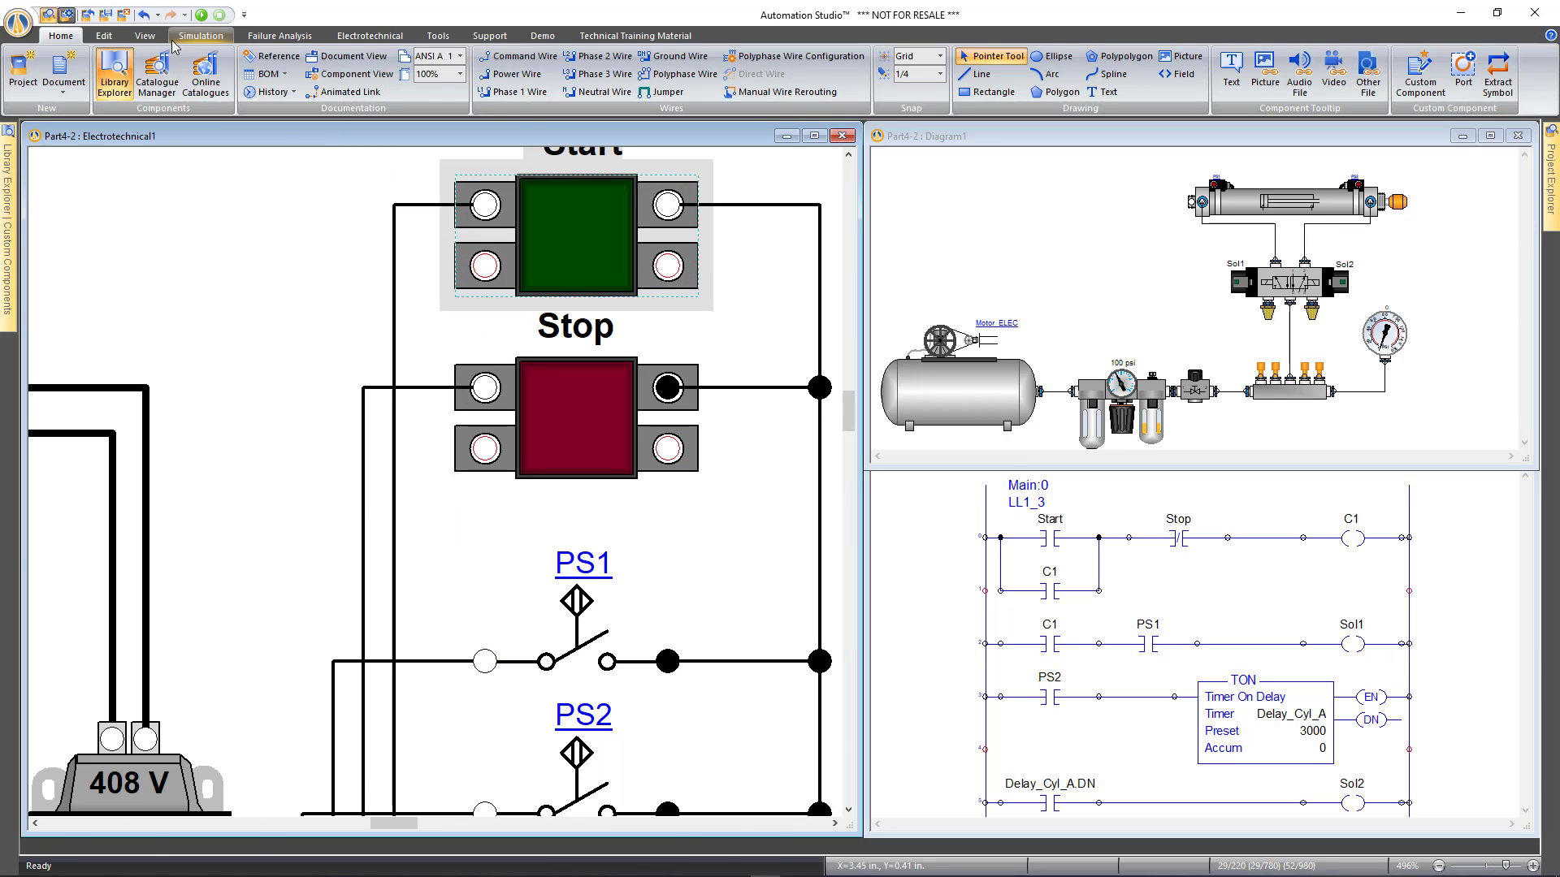
# Turn on Connection Port Names in the View options, then zoom out and reselect the Start push button
pyautogui.click(144, 35)
pyautogui.click(334, 91)
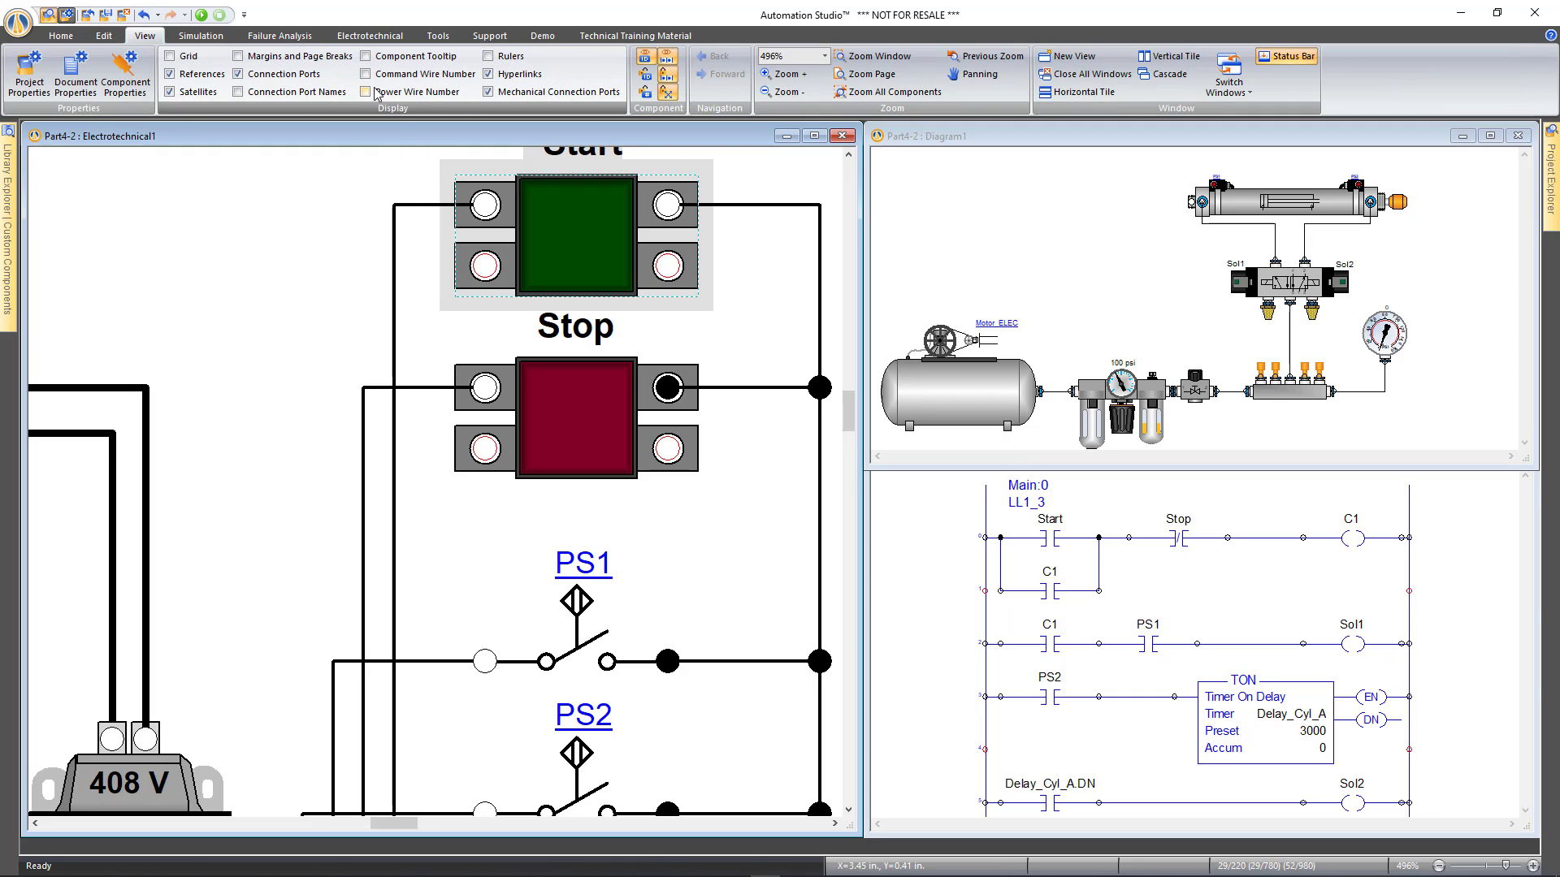
pyautogui.click(376, 173)
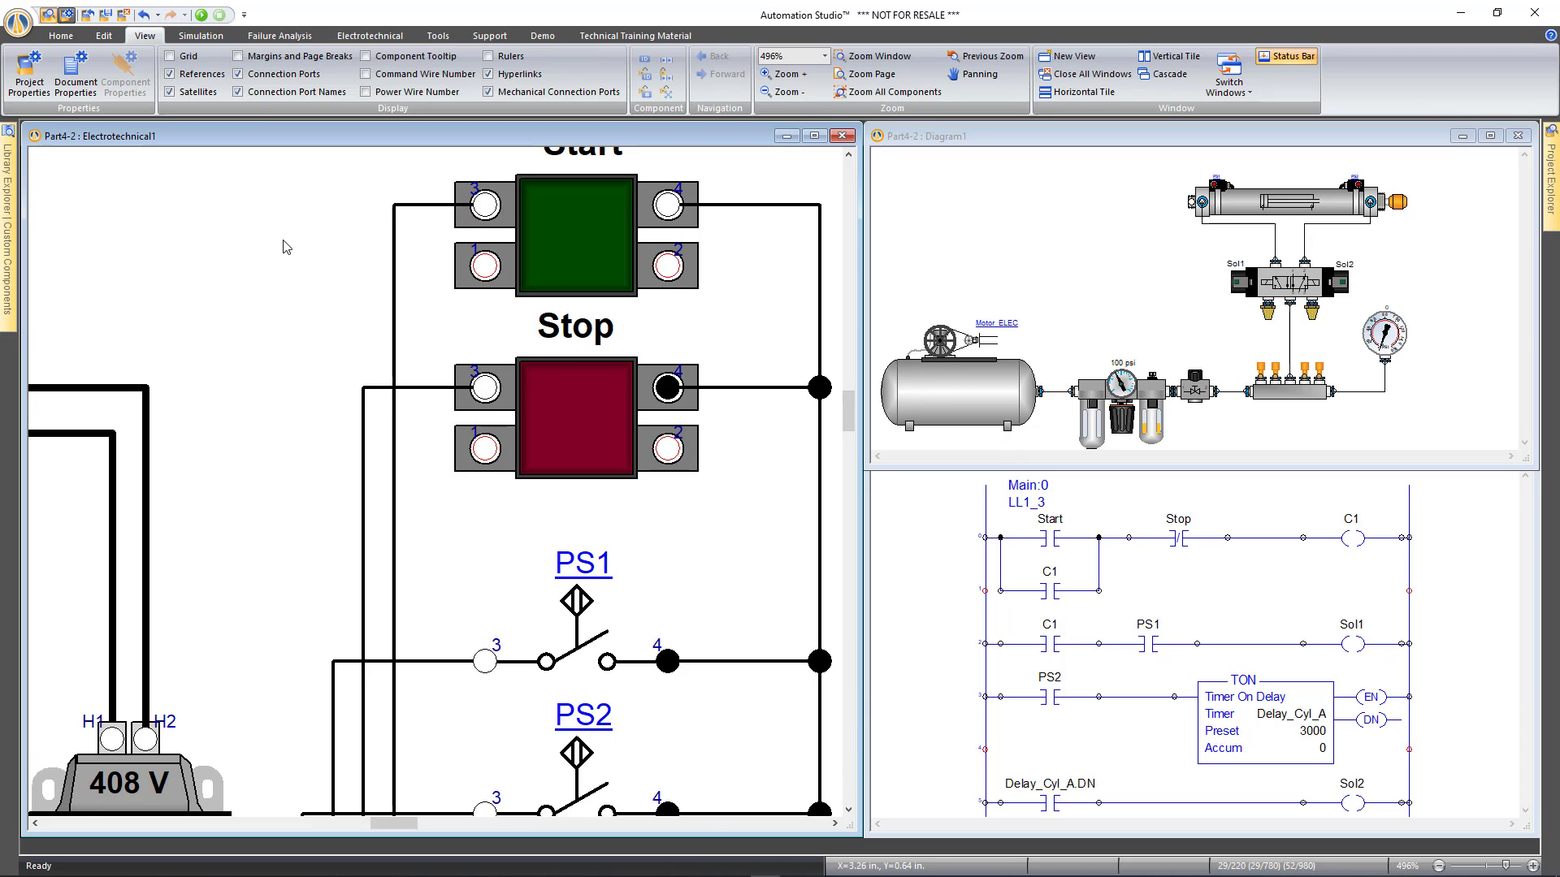
pyautogui.scroll(-5, 286, 247)
pyautogui.click(410, 232)
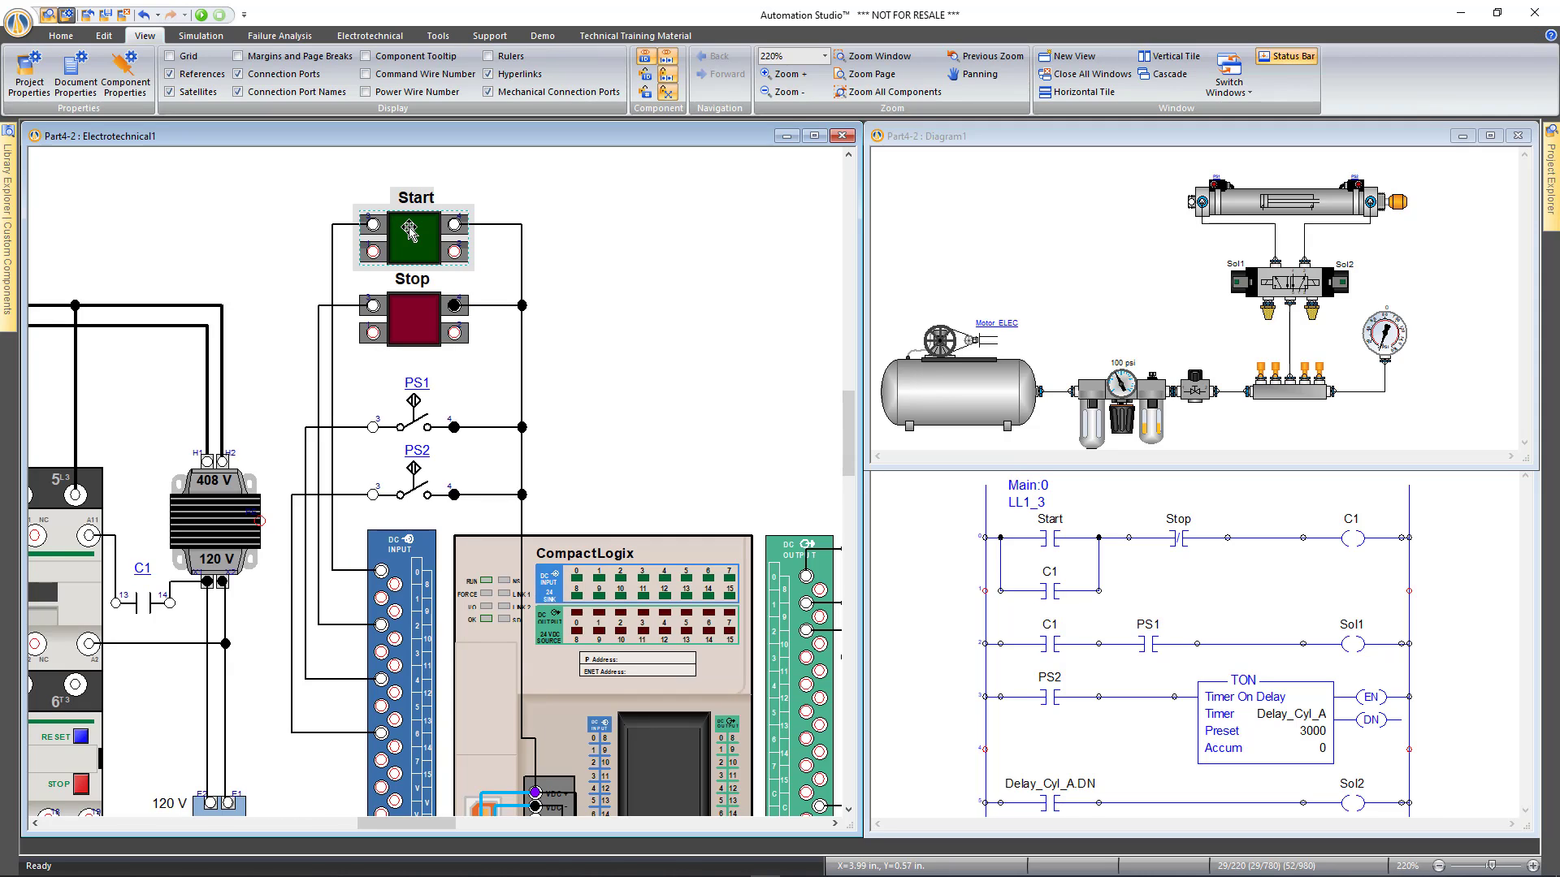
# Add a Severed Electrical Connection failure on port 3 of the Start switch, aliased Fault 1
pyautogui.doubleClick(411, 232)
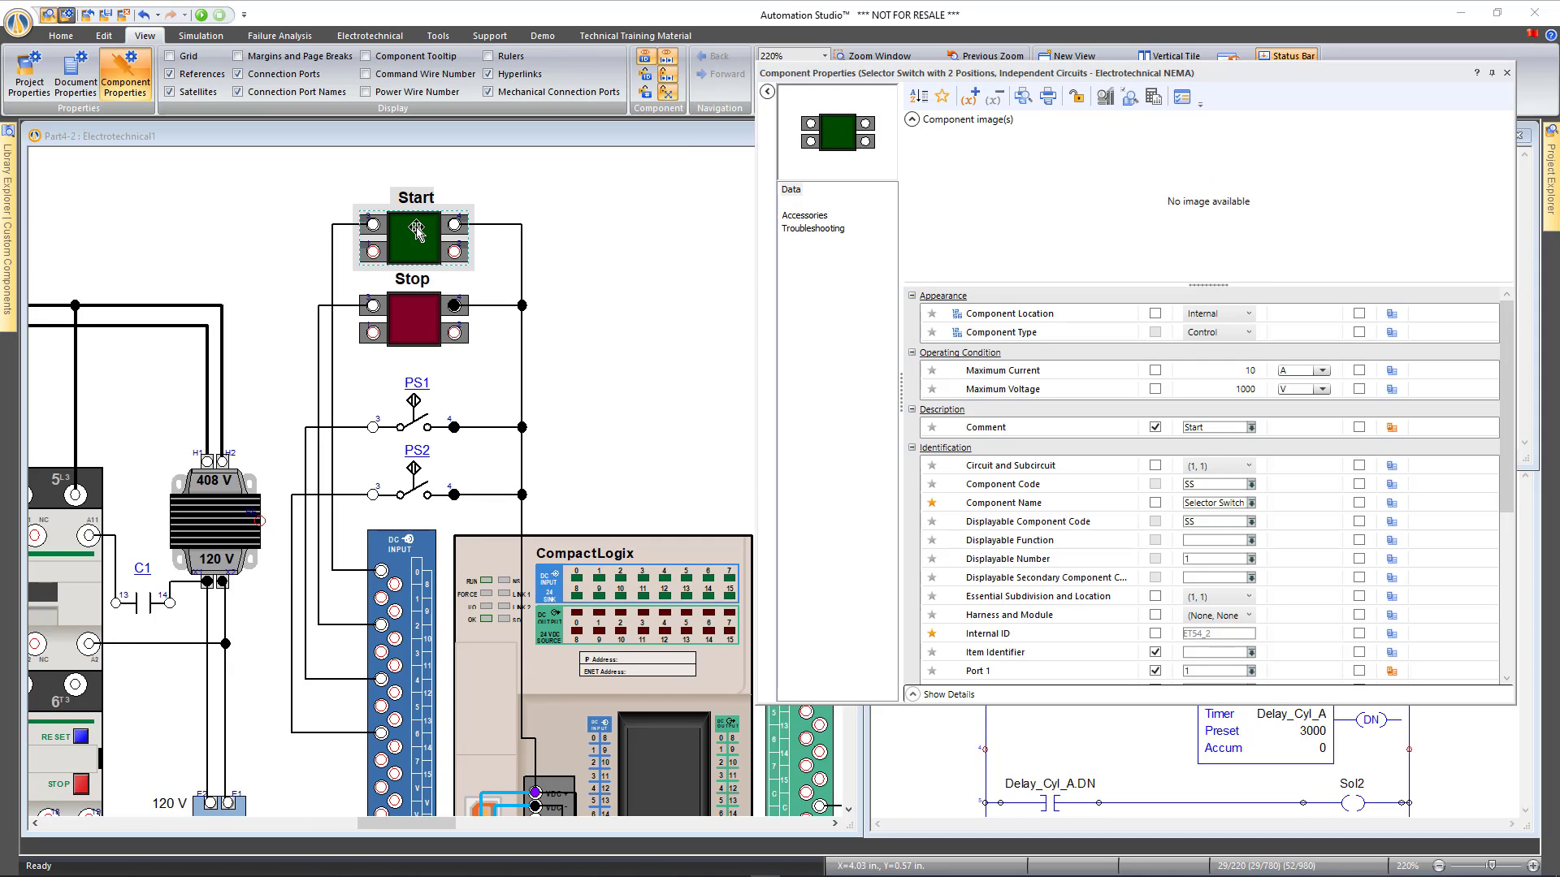
pyautogui.click(819, 234)
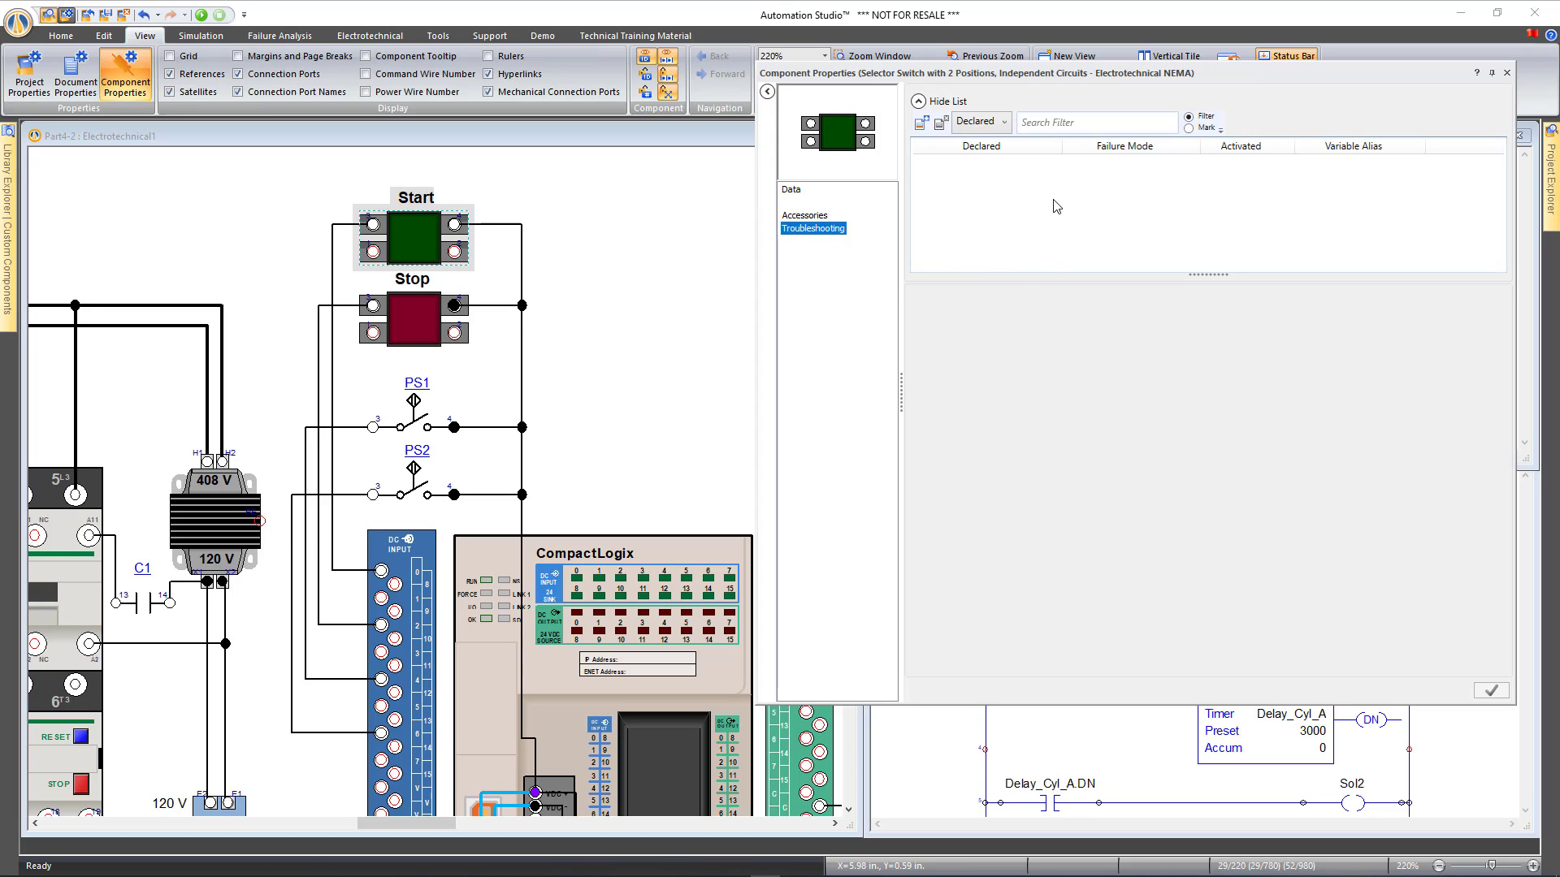
pyautogui.click(921, 124)
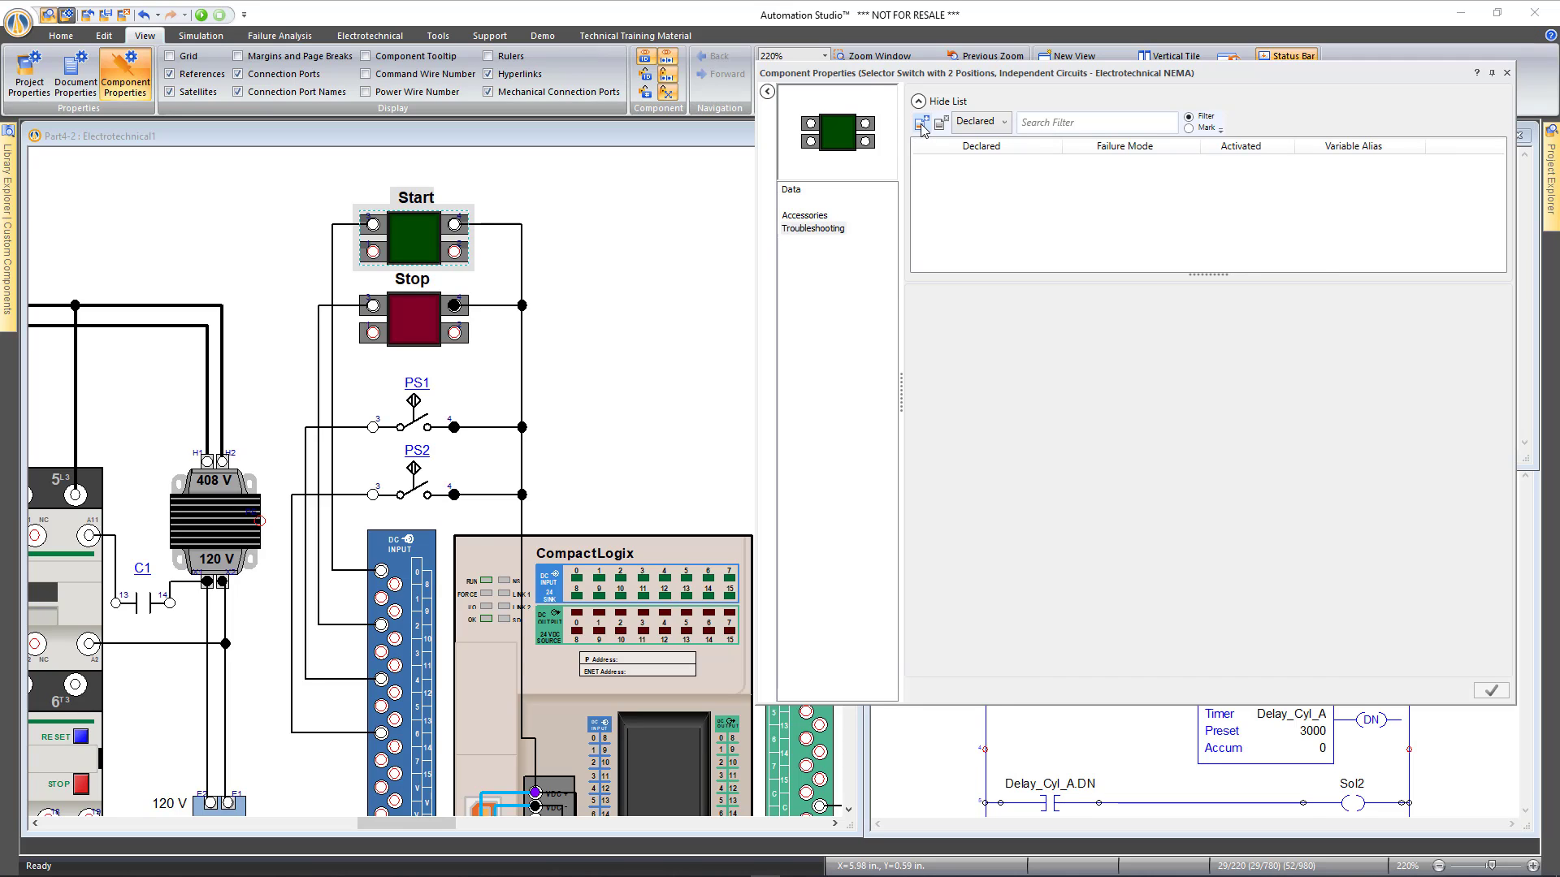
pyautogui.click(1124, 272)
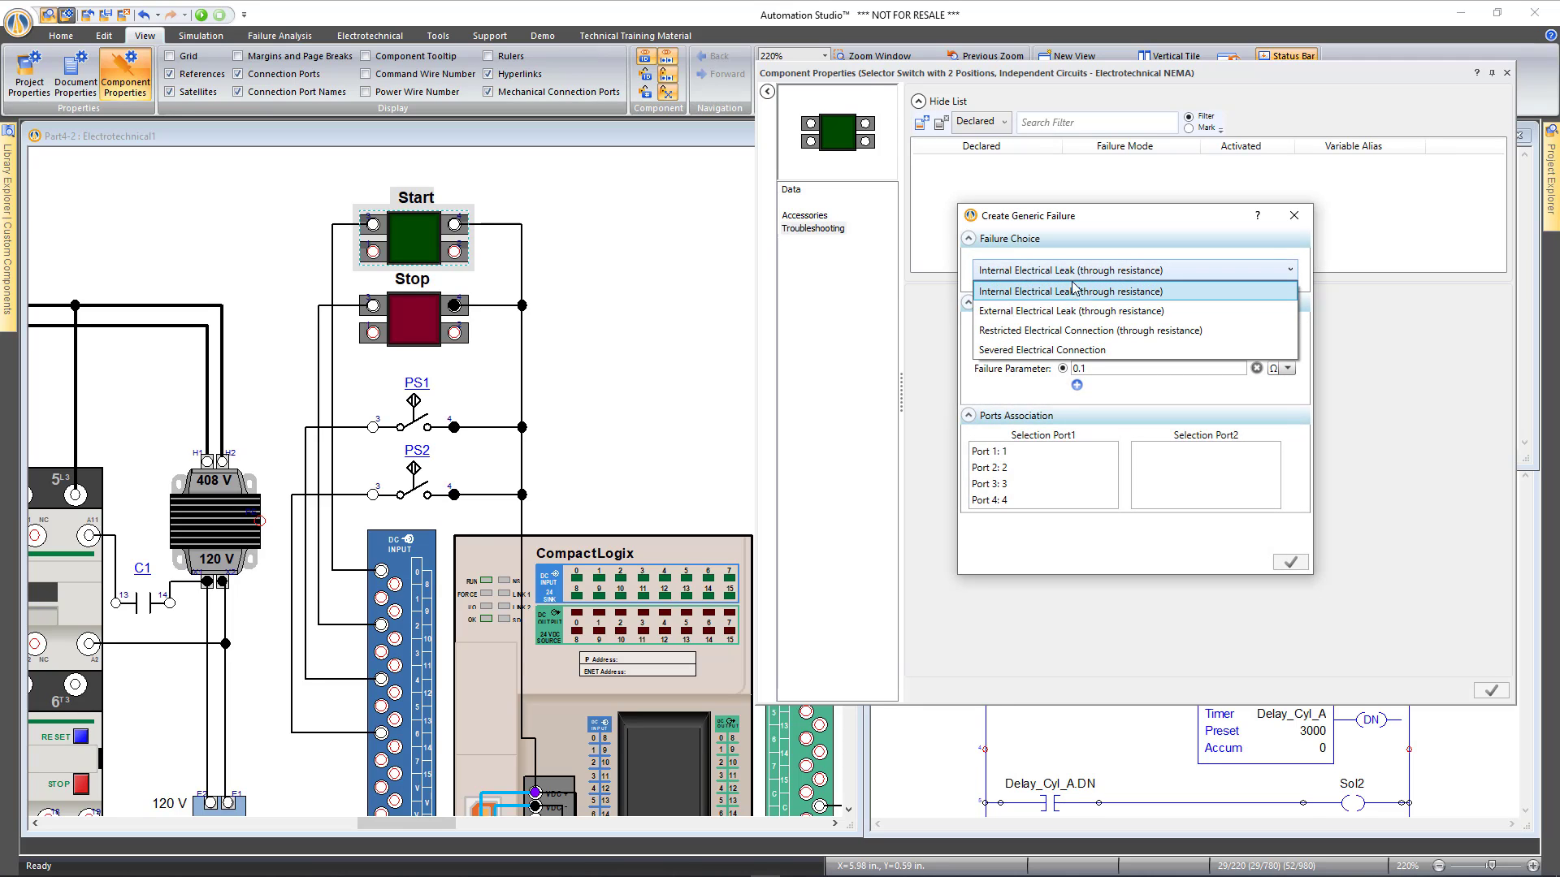
pyautogui.click(1082, 356)
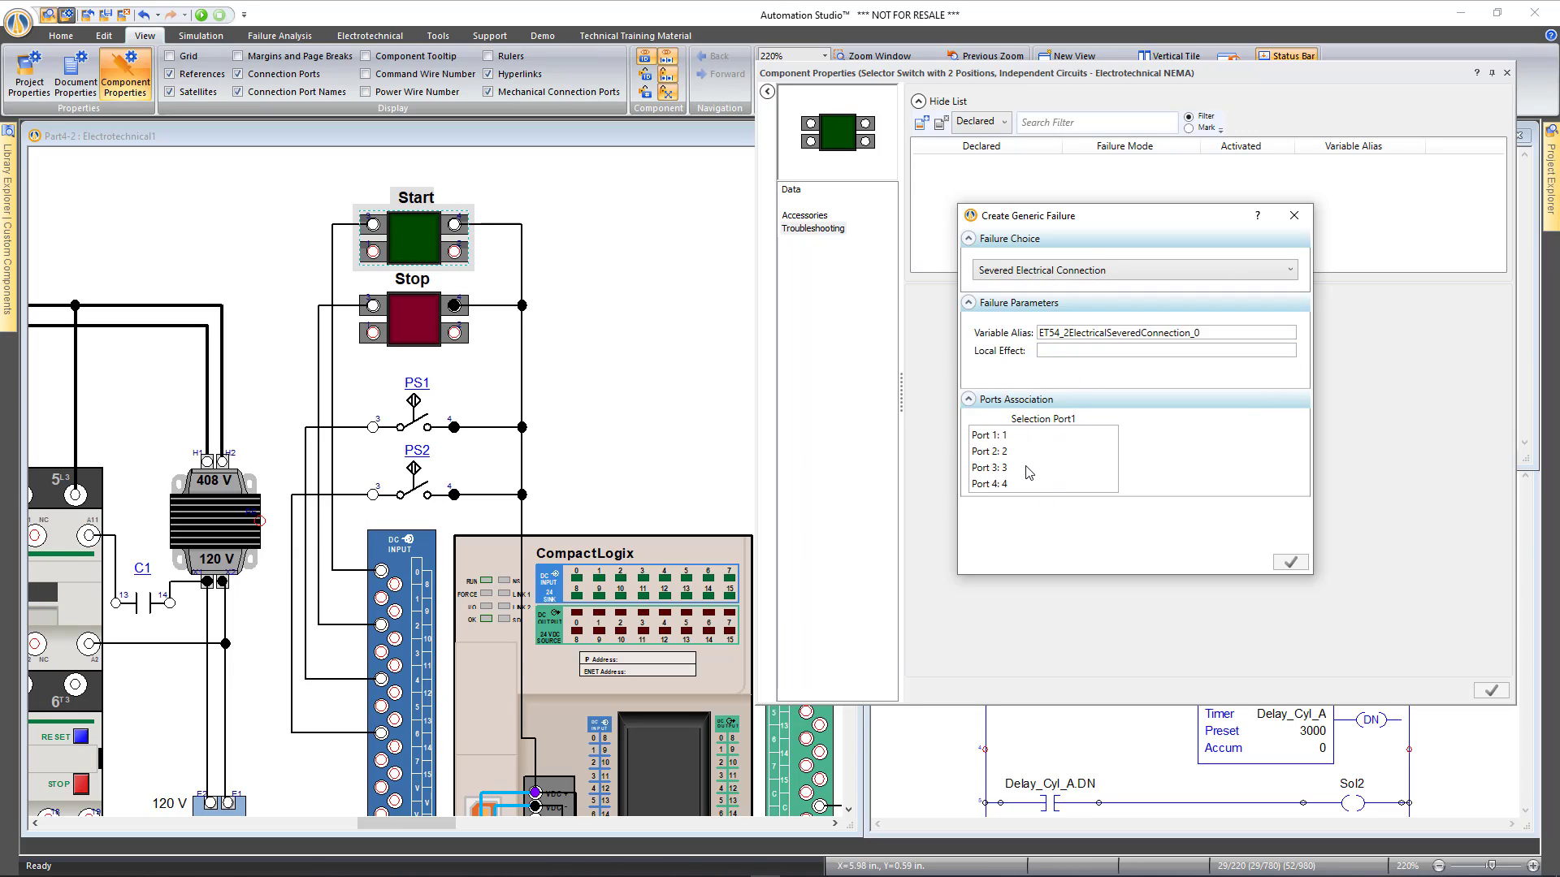
pyautogui.click(998, 469)
pyautogui.doubleClick(1220, 334)
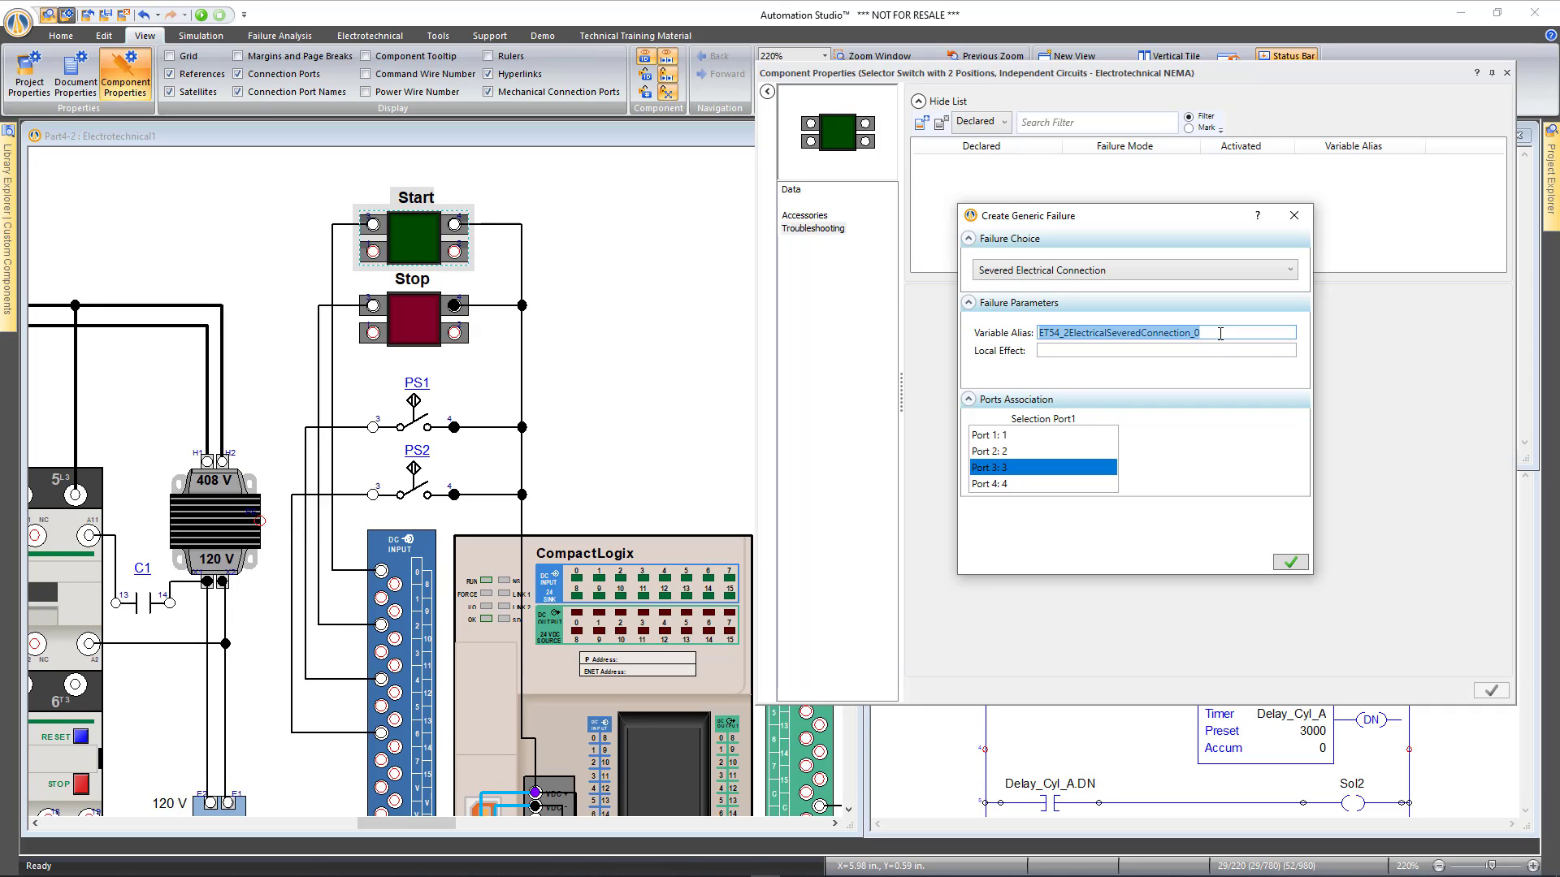
pyautogui.write('Fault 1')
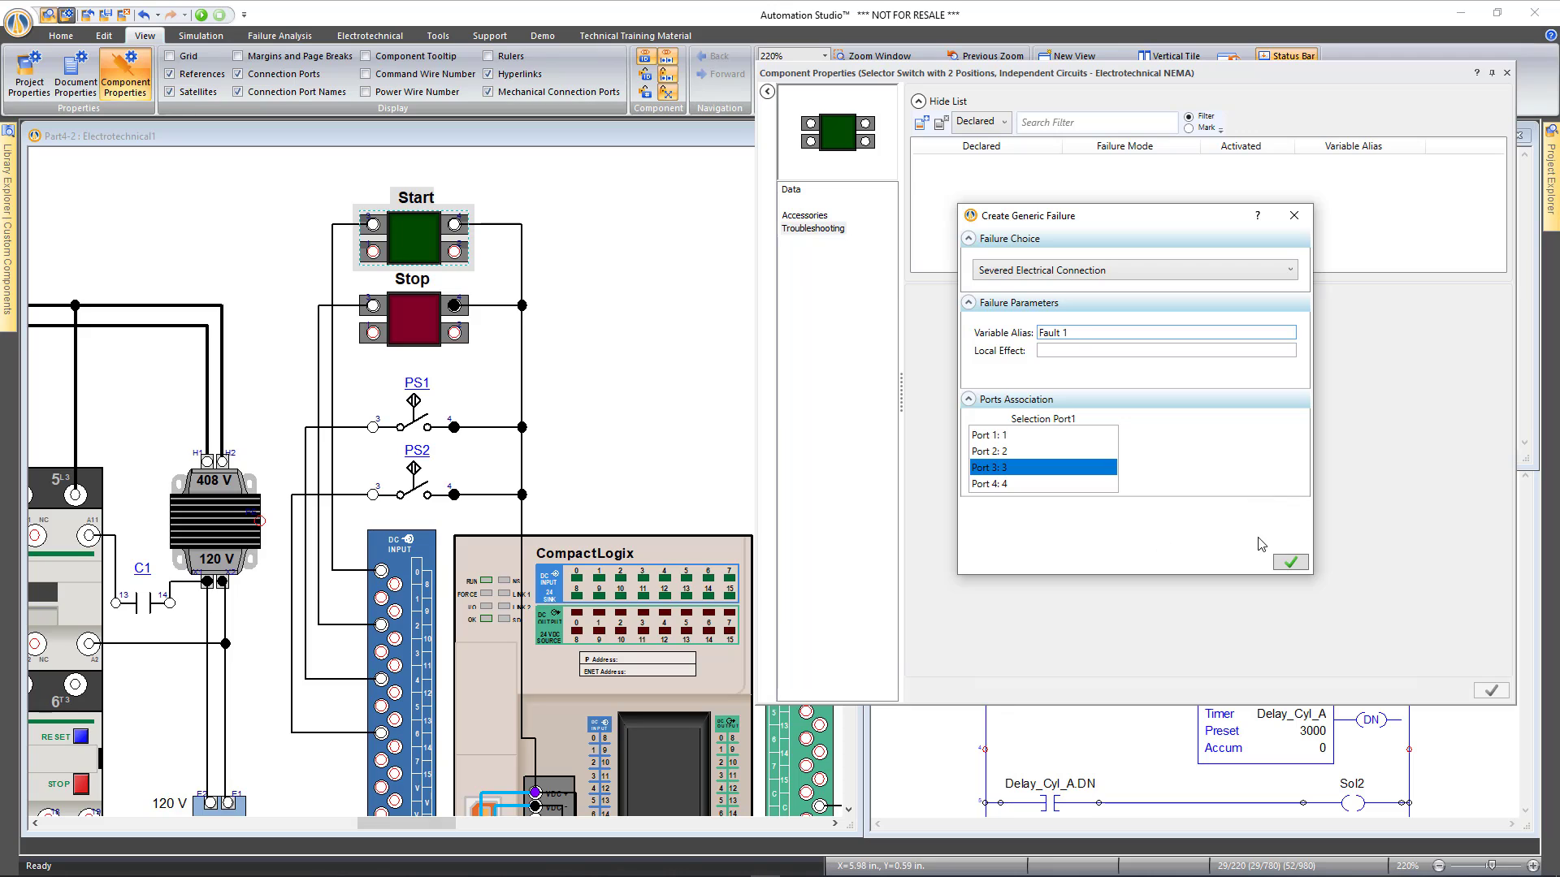
pyautogui.click(1293, 562)
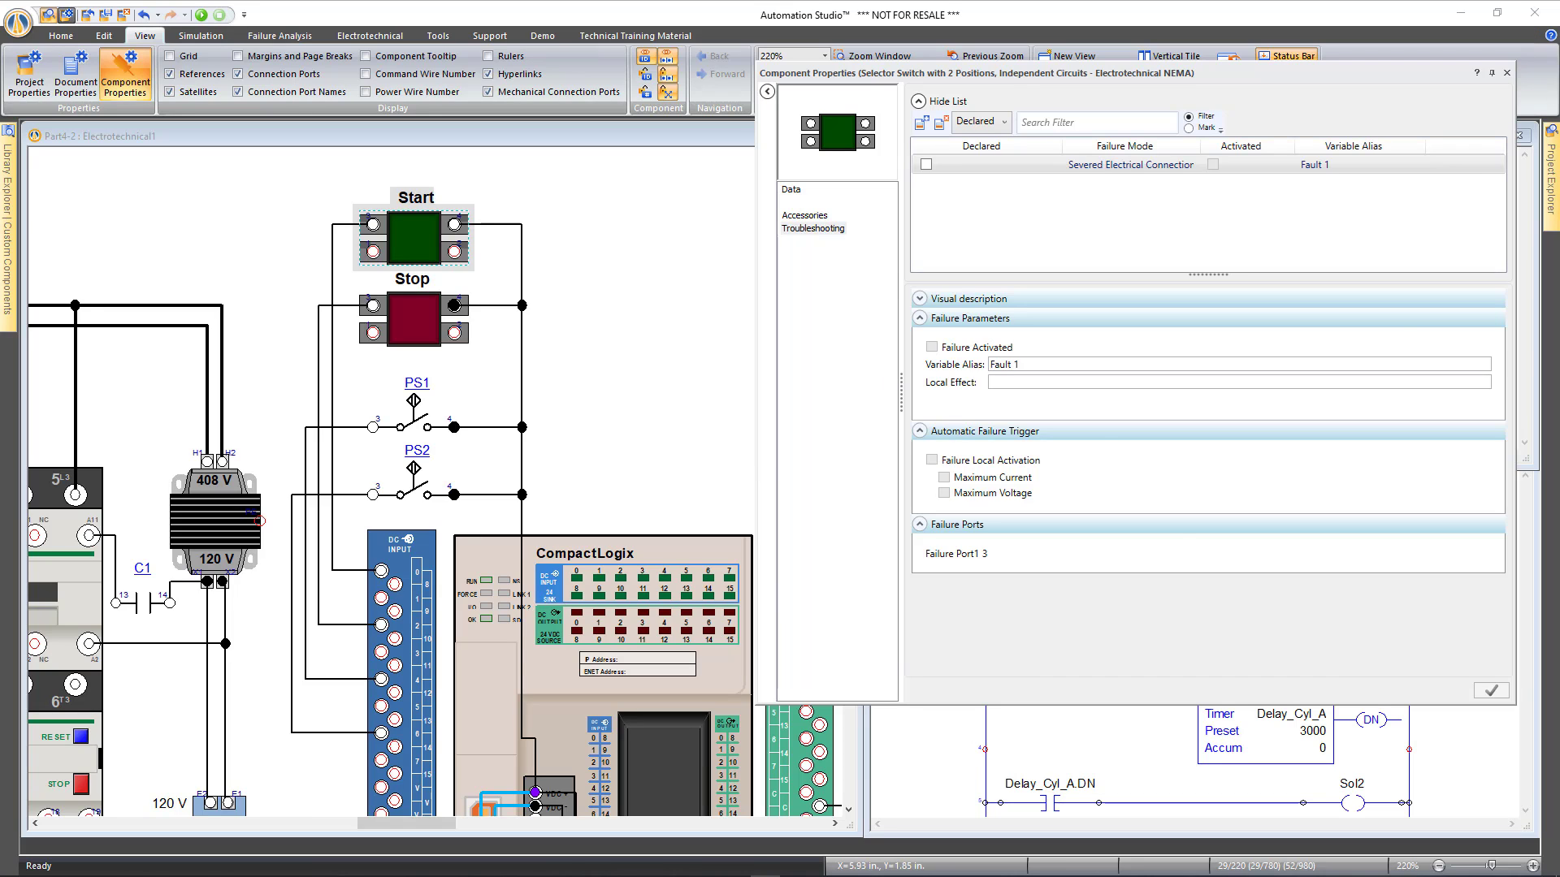
pyautogui.click(1507, 73)
pyautogui.scroll(-5, 666, 375)
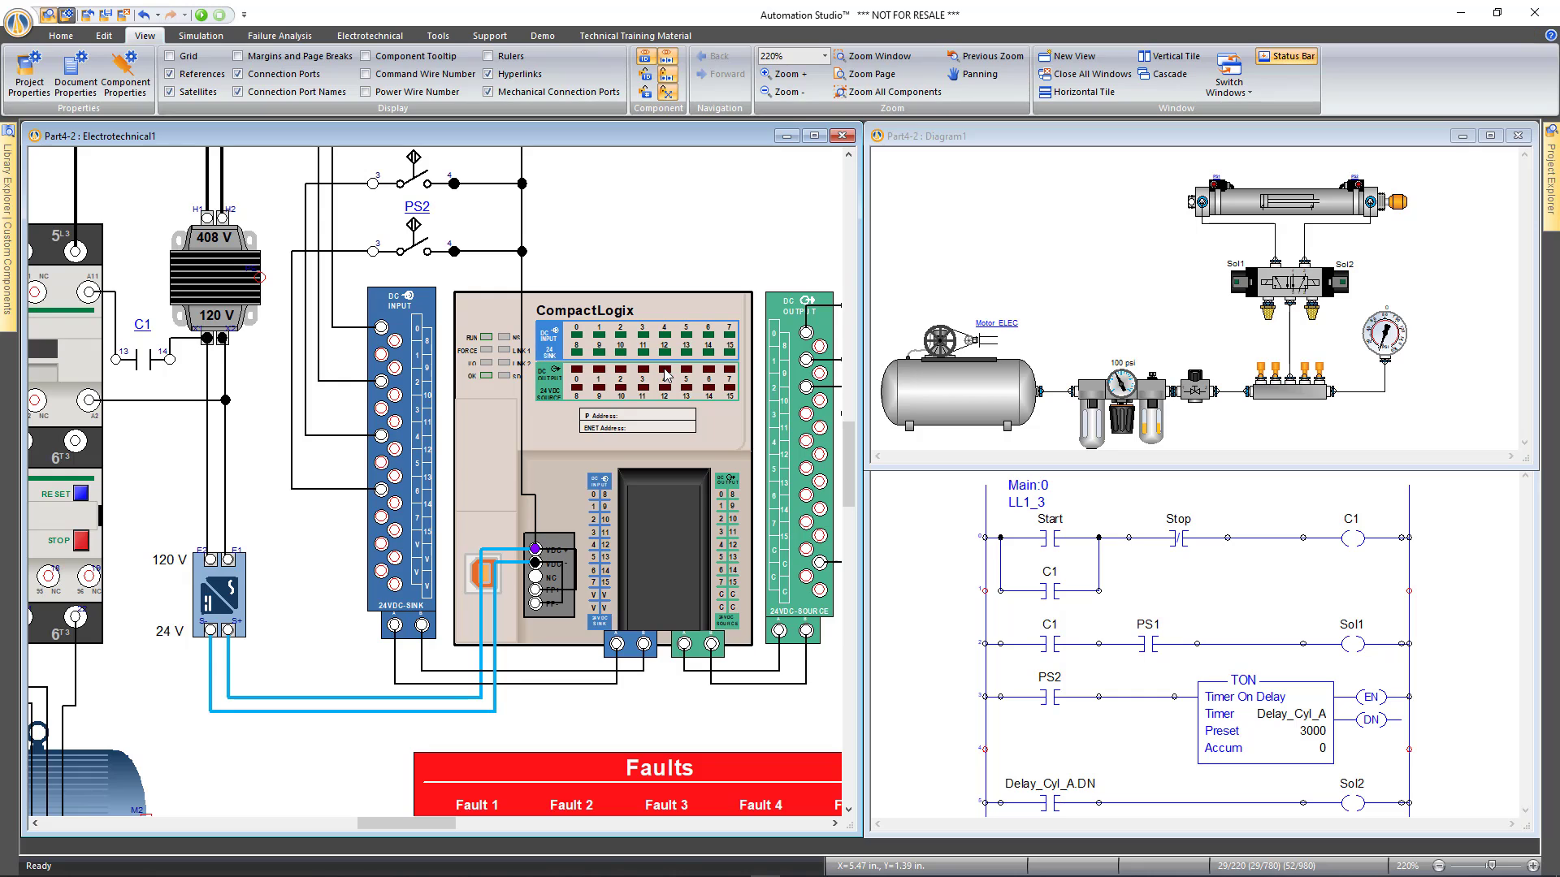
# Zoom out to the whole diagram and search the Fault 1 switch's internal links for 'f'
pyautogui.scroll(-1, 658, 375)
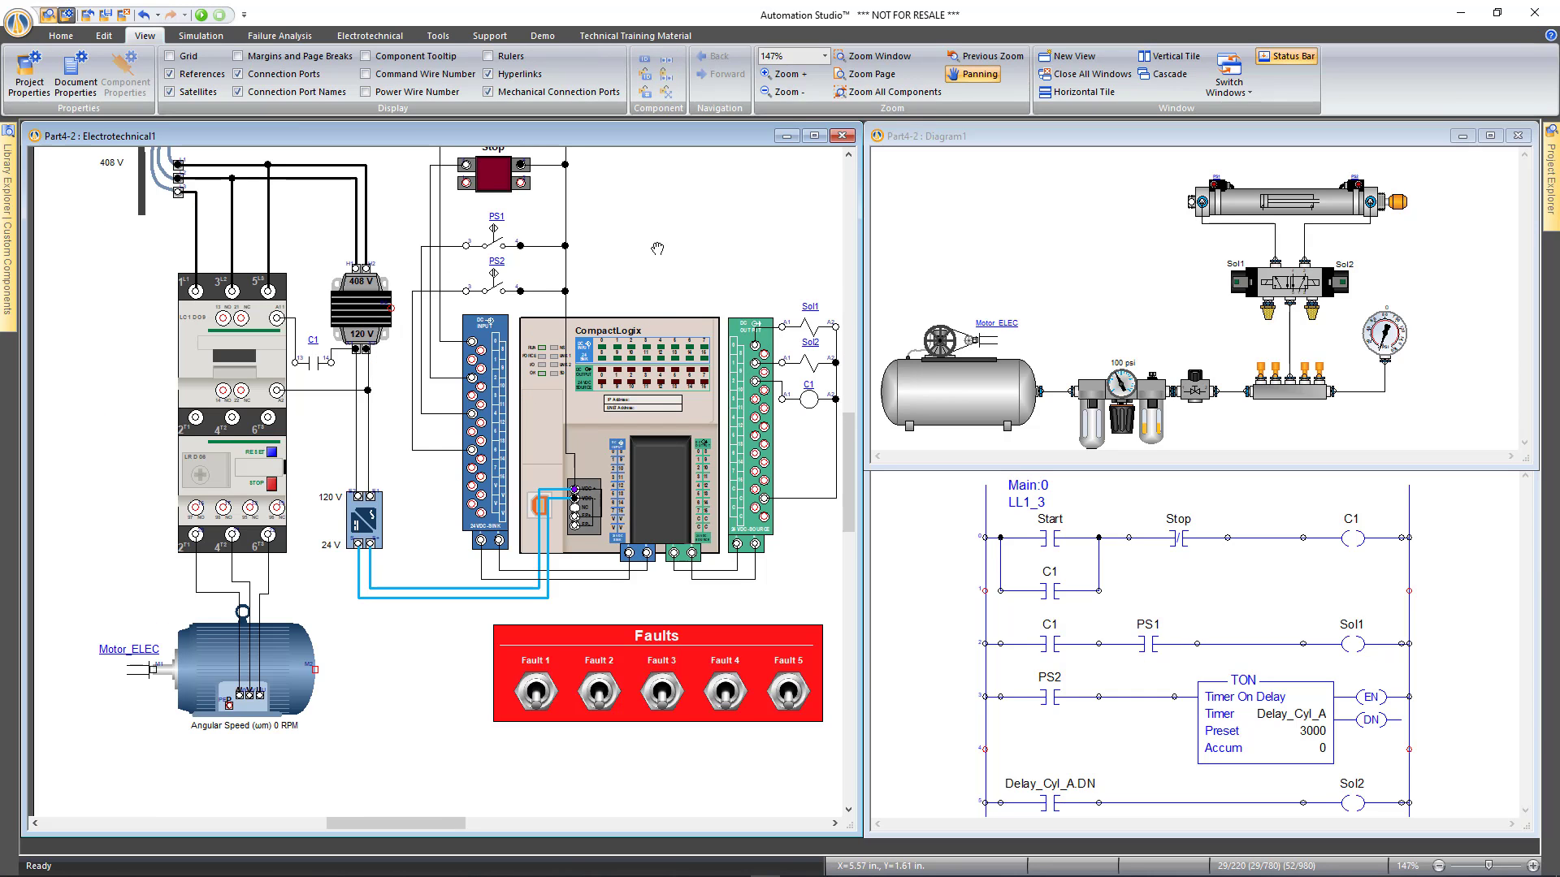
pyautogui.moveTo(678, 229); pyautogui.dragTo(628, 326)
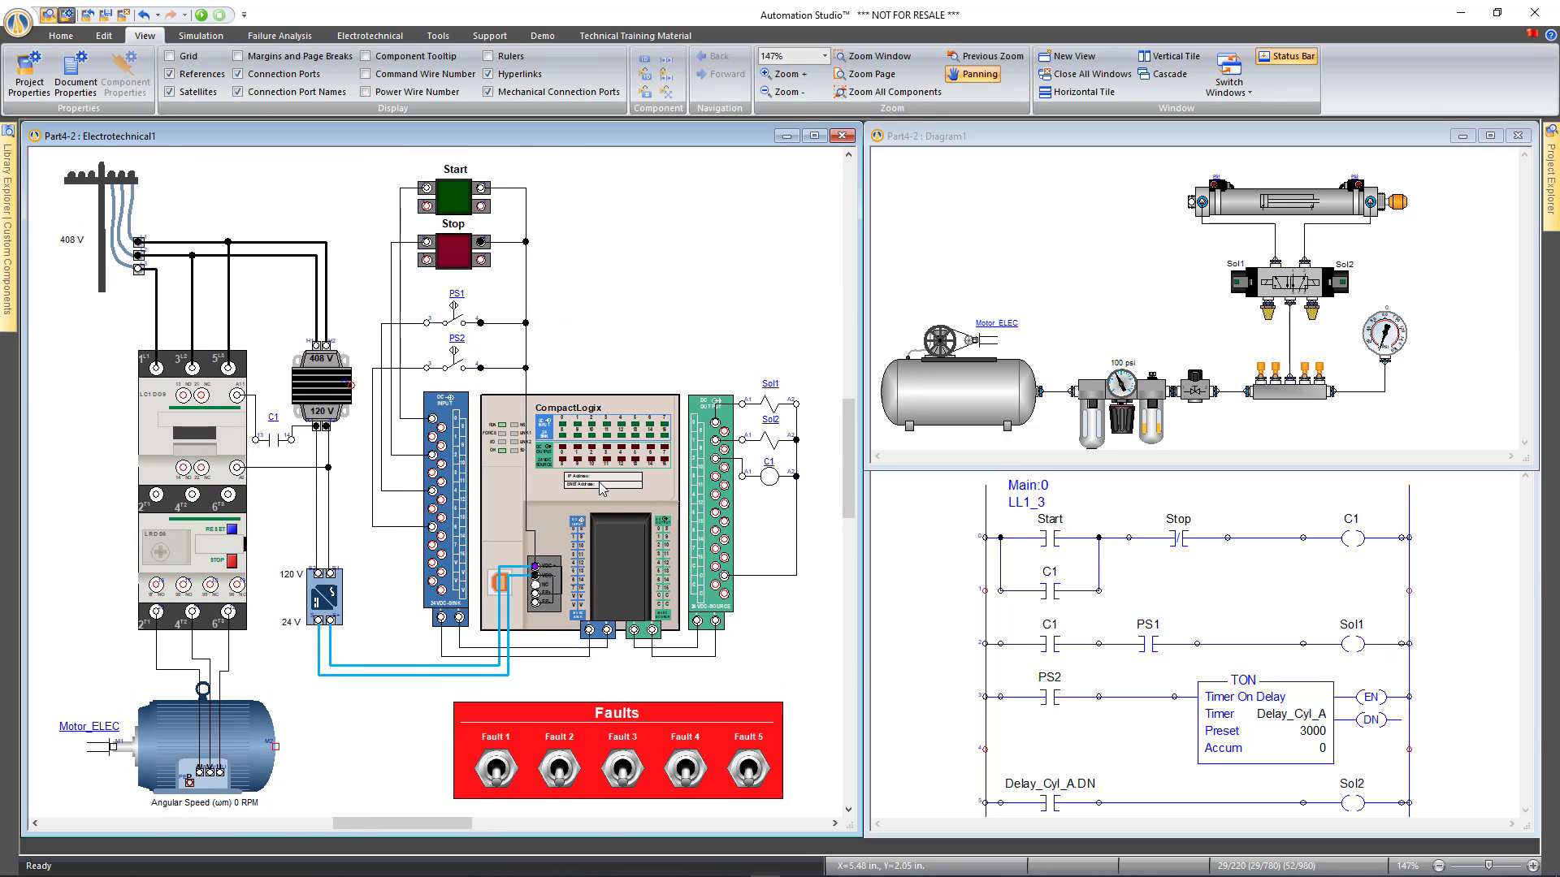
pyautogui.press('Escape')
pyautogui.click(494, 770)
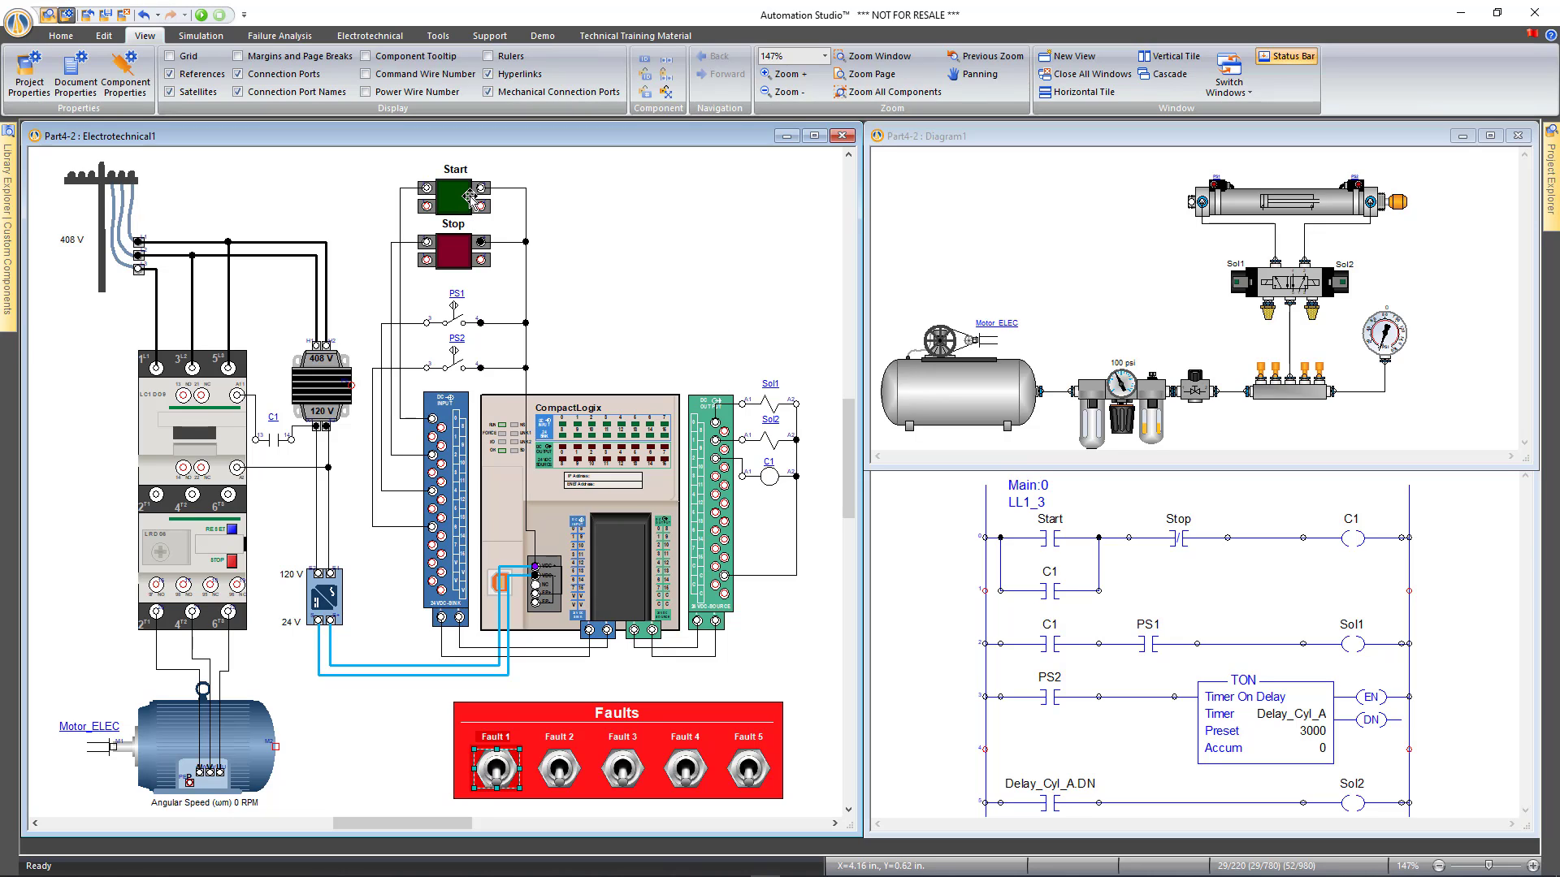
pyautogui.doubleClick(490, 766)
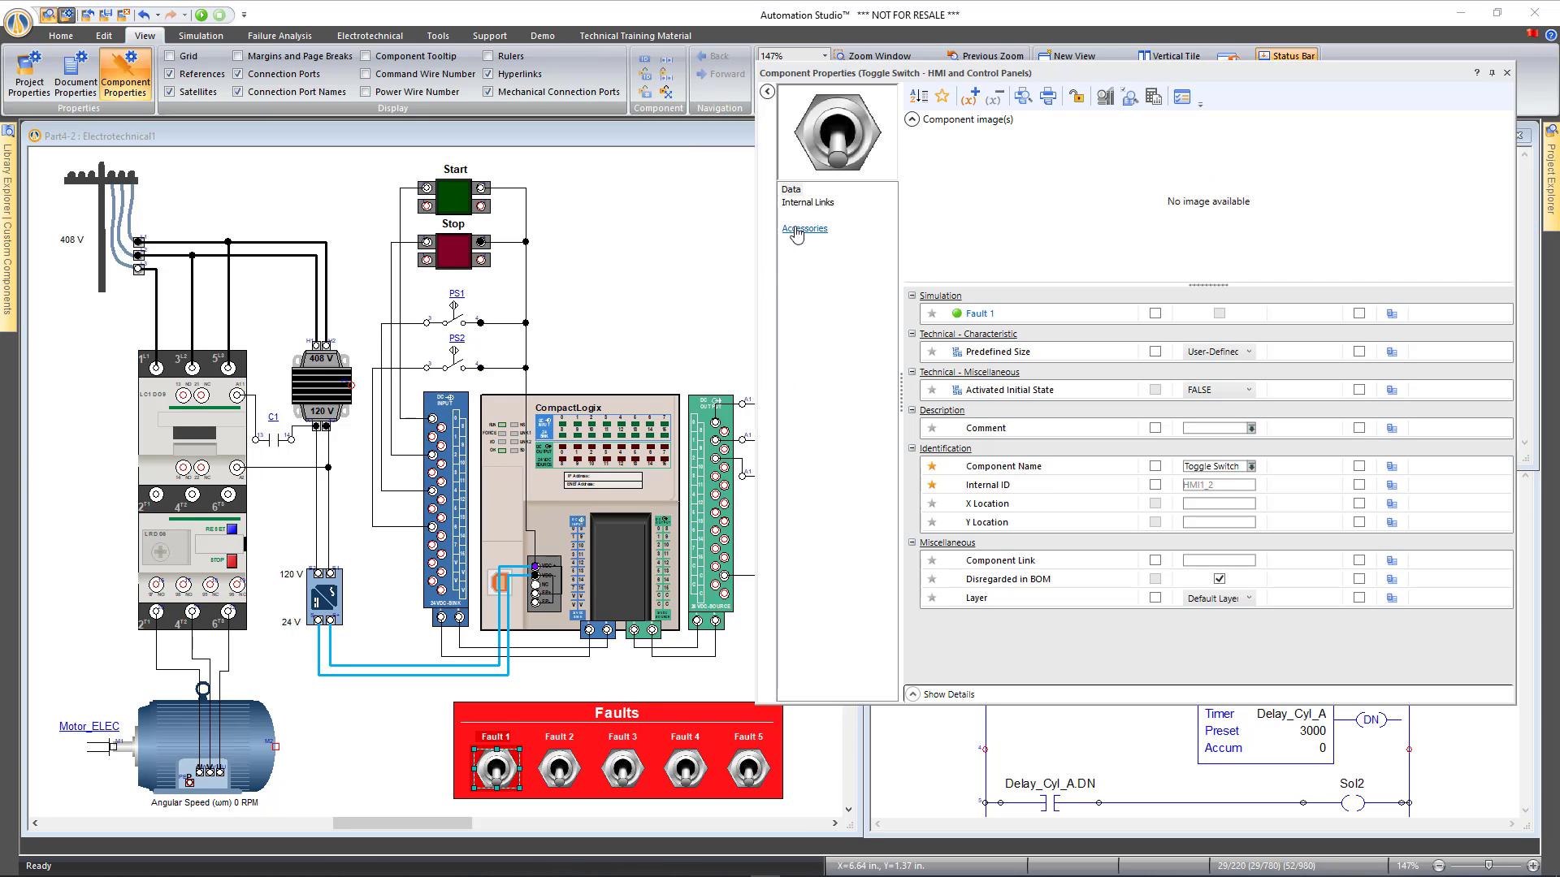
pyautogui.click(816, 204)
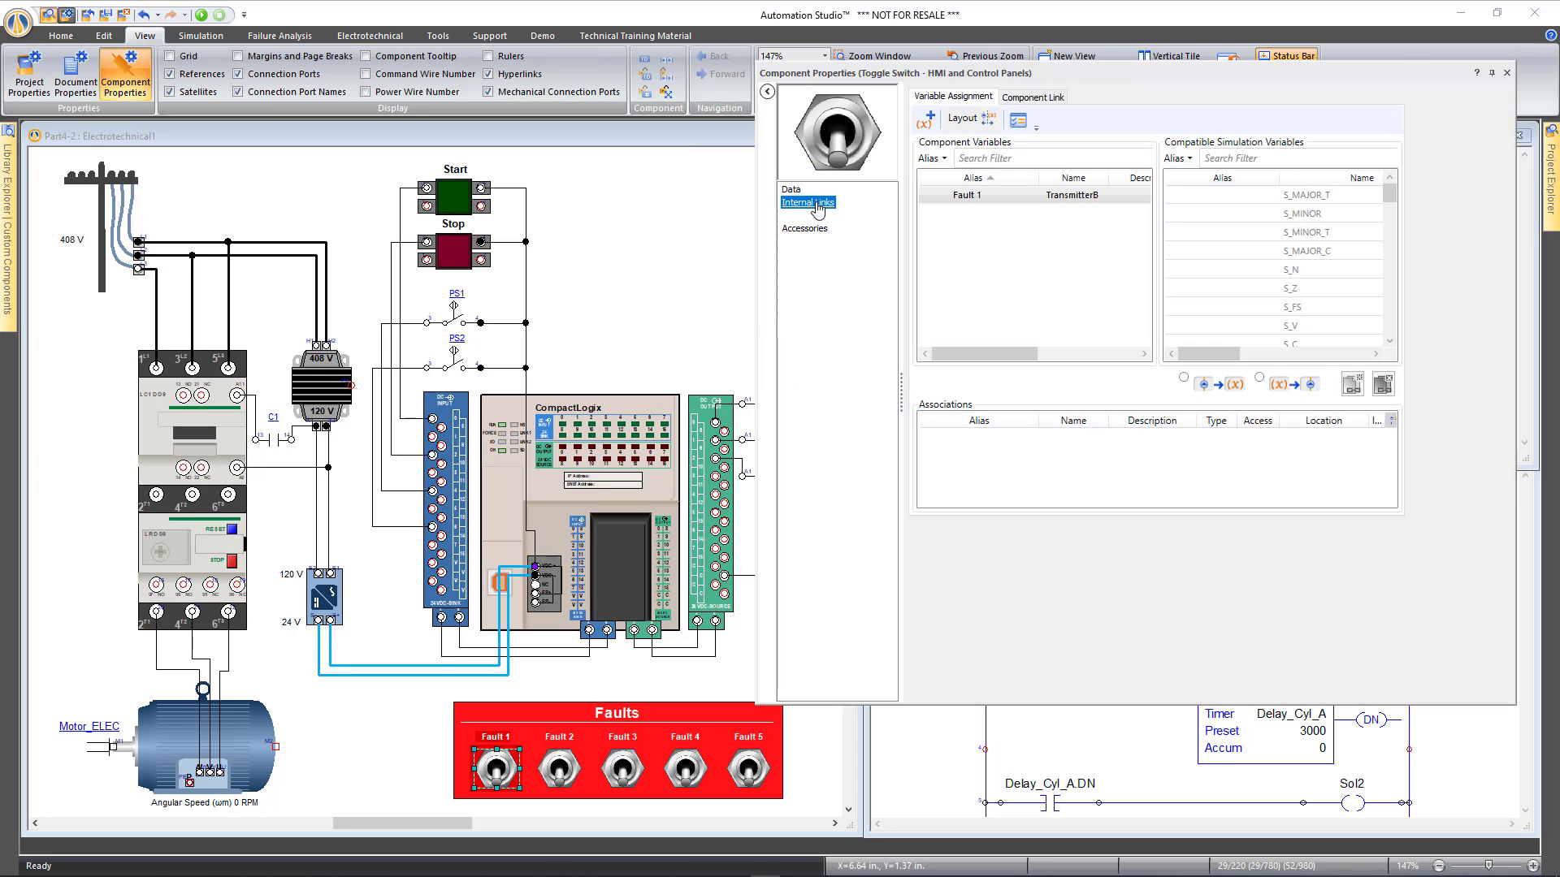
pyautogui.click(1217, 157)
pyautogui.write('f')
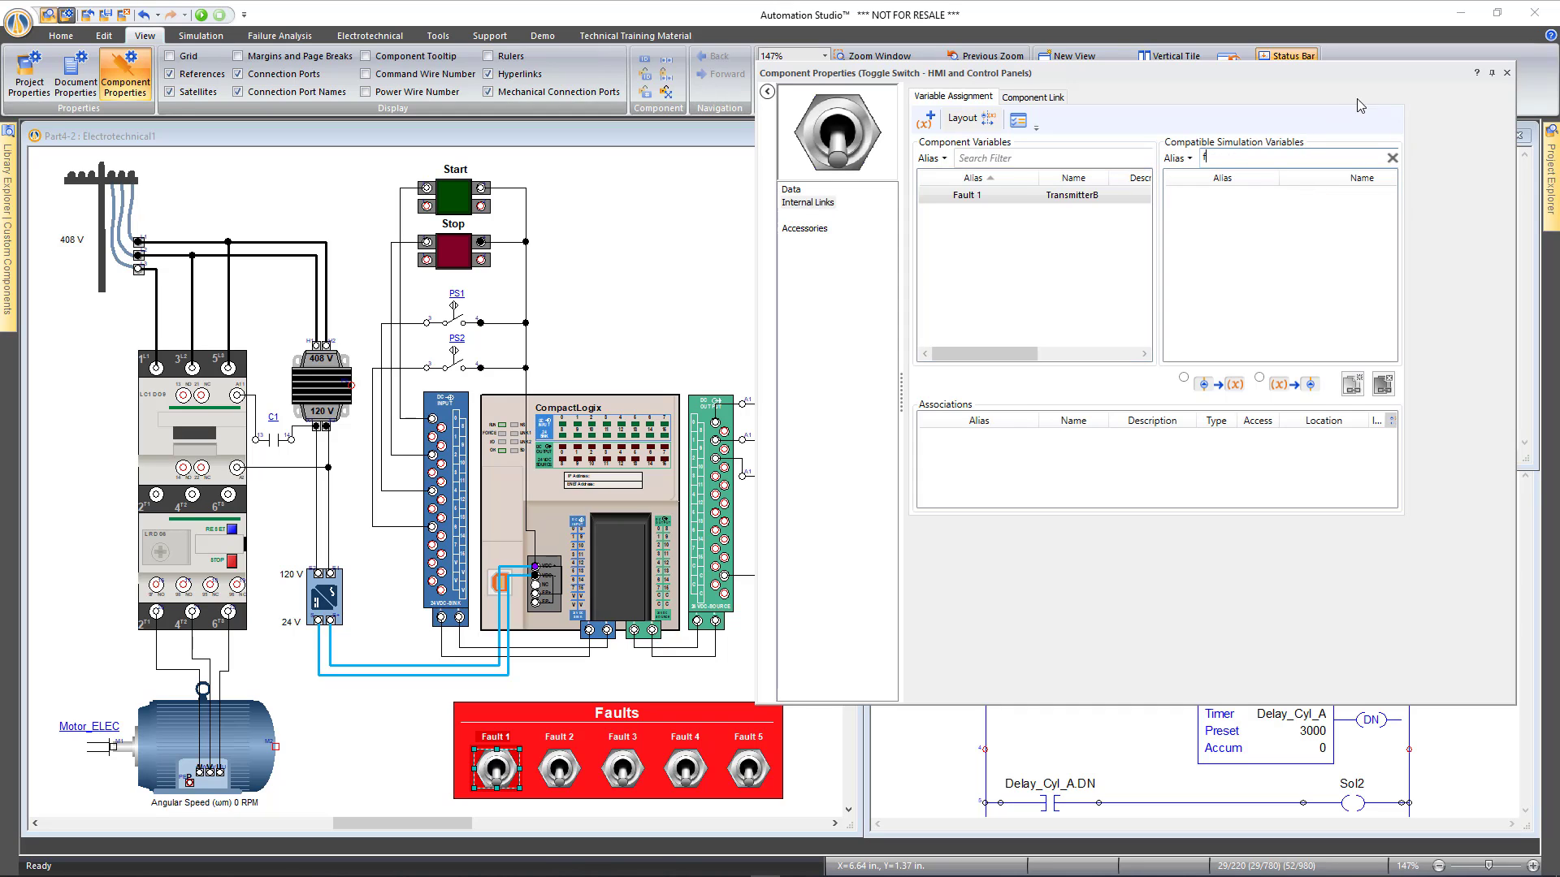
pyautogui.click(1507, 72)
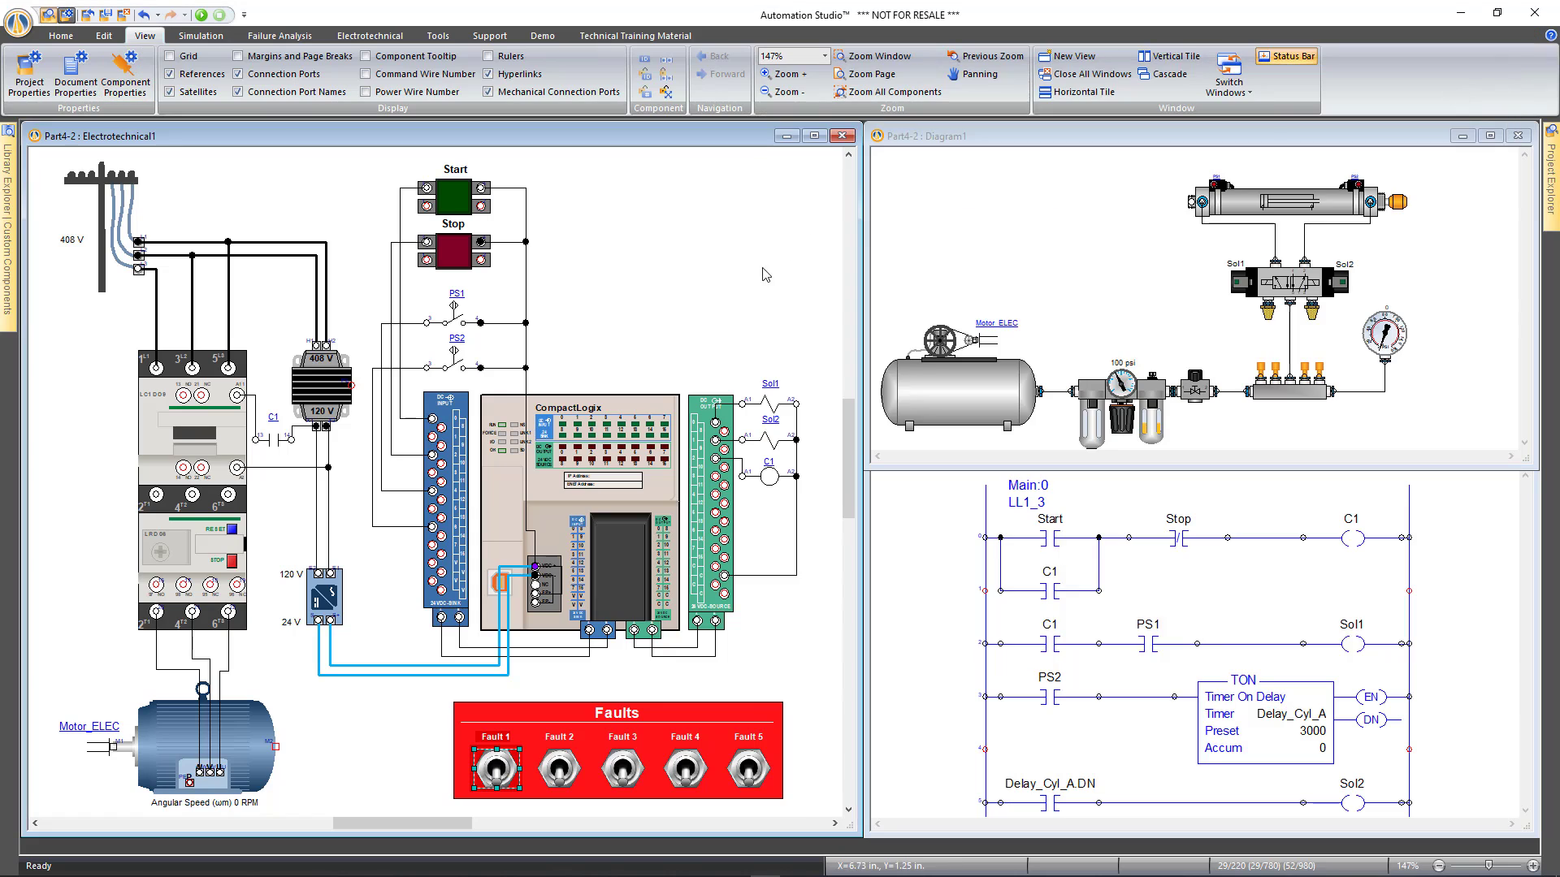
pyautogui.click(452, 201)
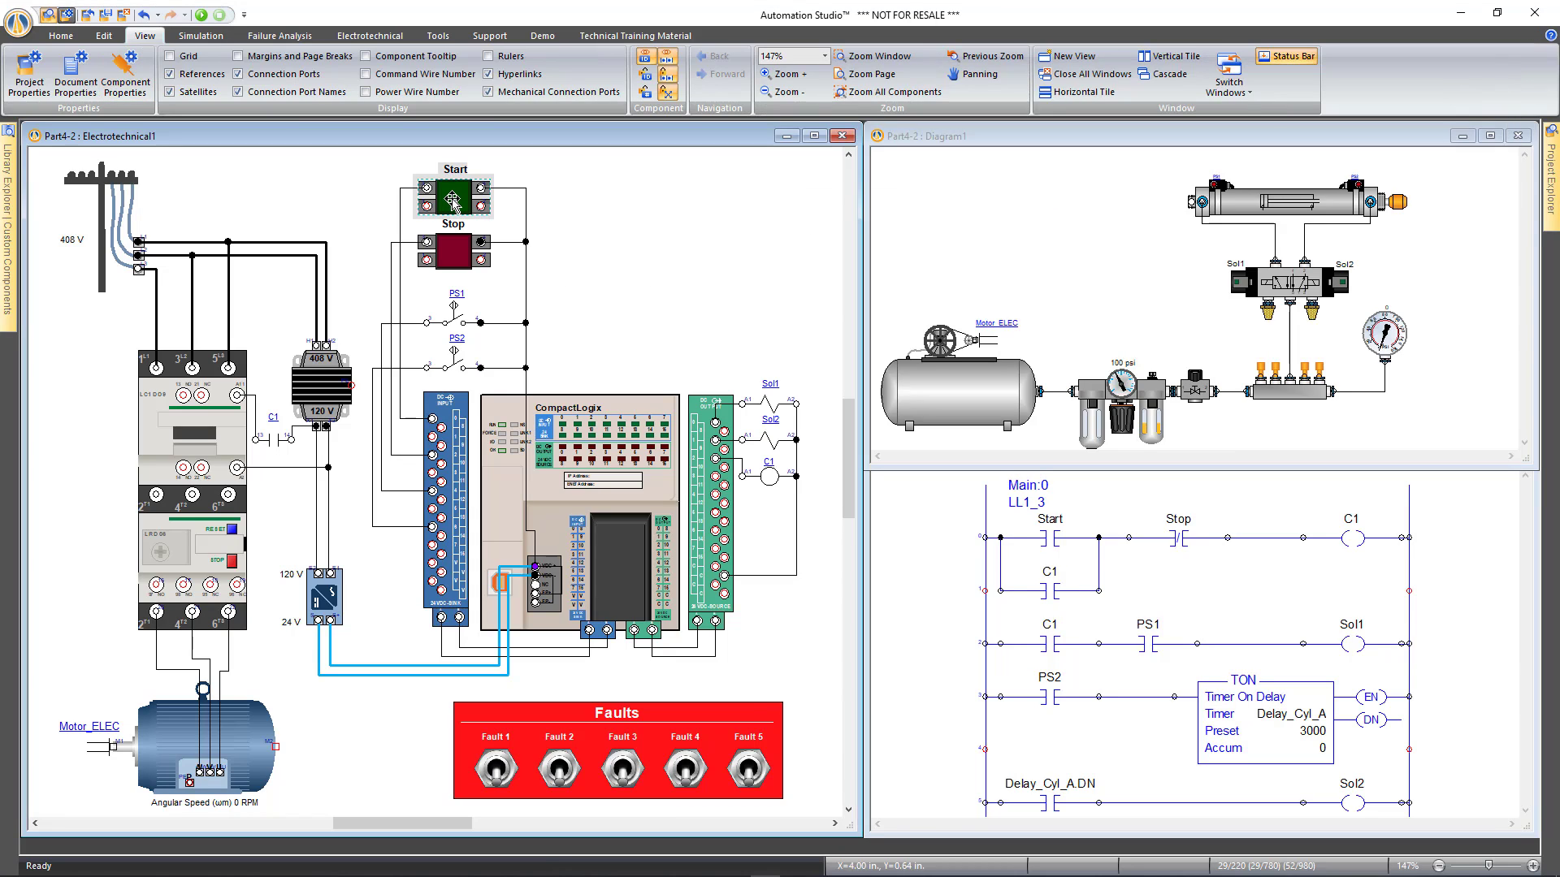
# In the Start switch's Troubleshooting properties, tick Declared for the Severed Electrical Connection (Fault 1) failure
pyautogui.doubleClick(452, 200)
pyautogui.click(815, 230)
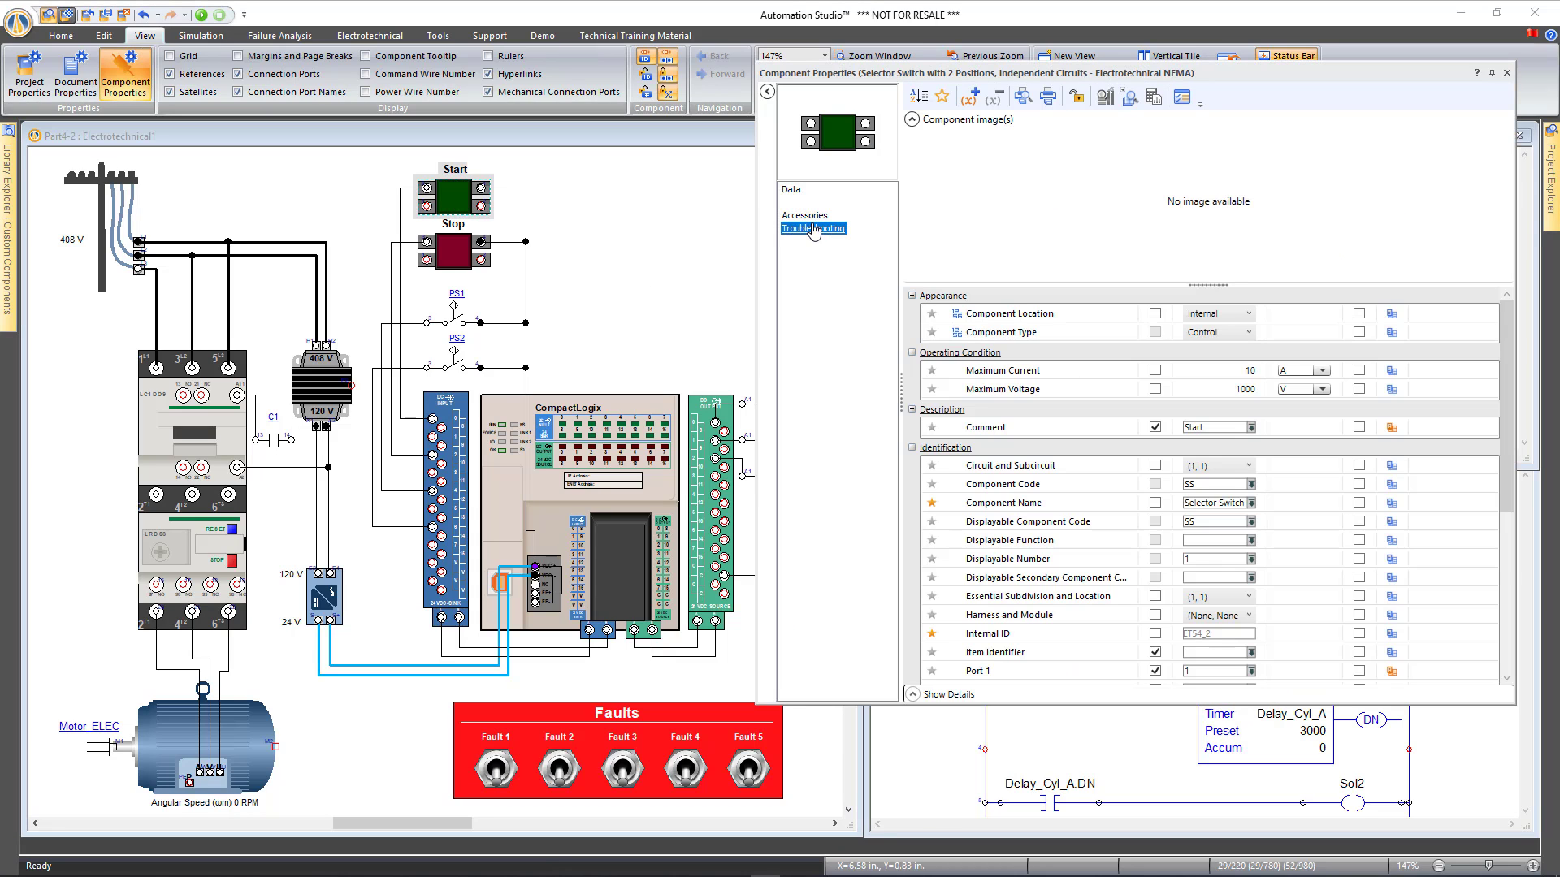
pyautogui.click(926, 165)
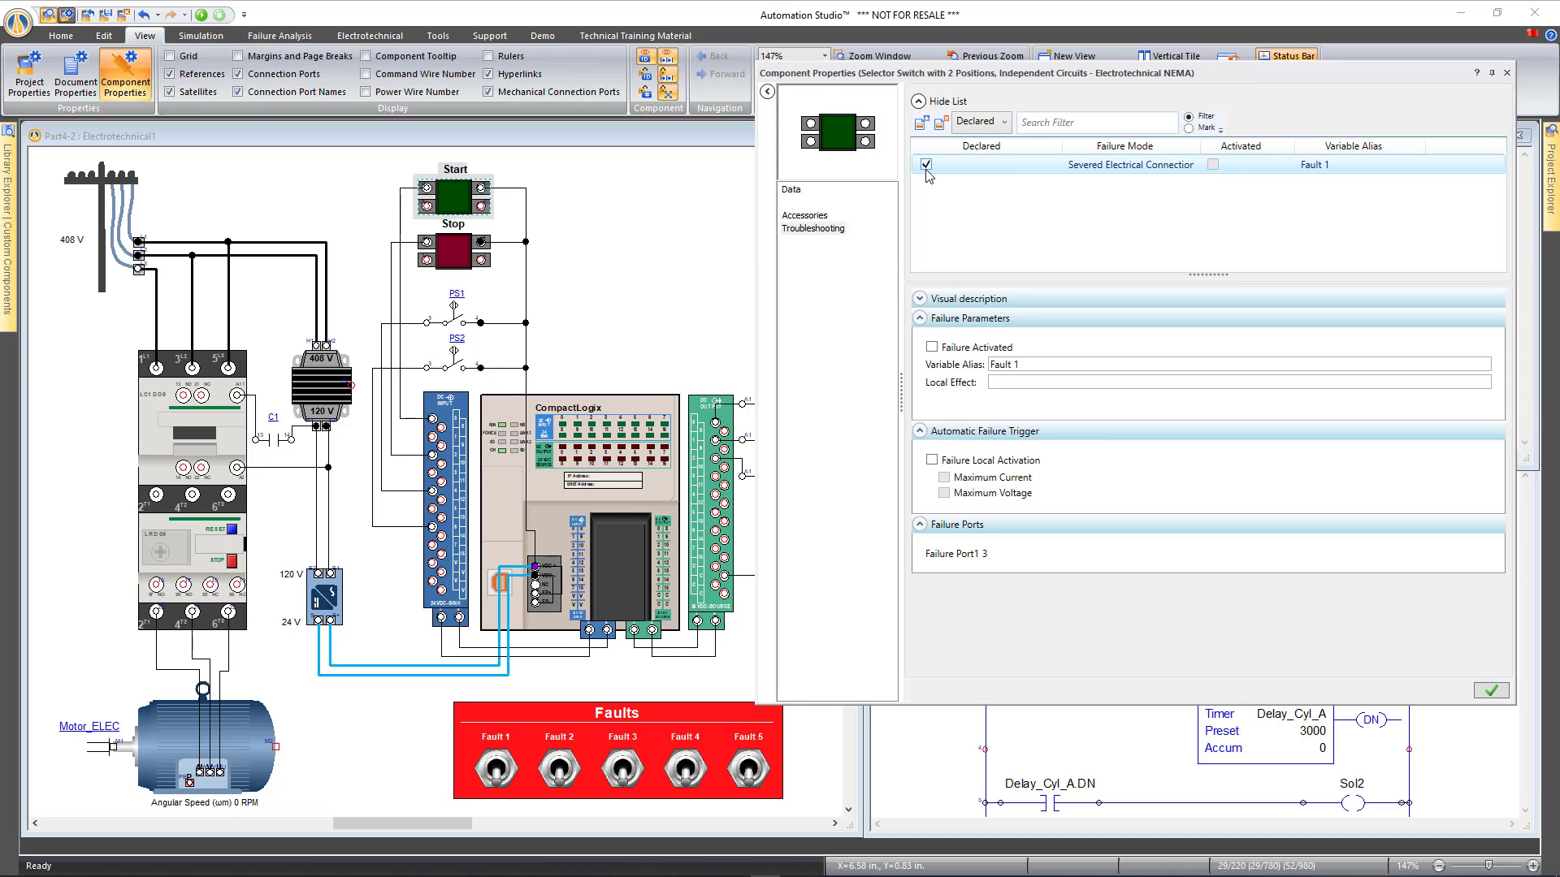
pyautogui.click(1486, 691)
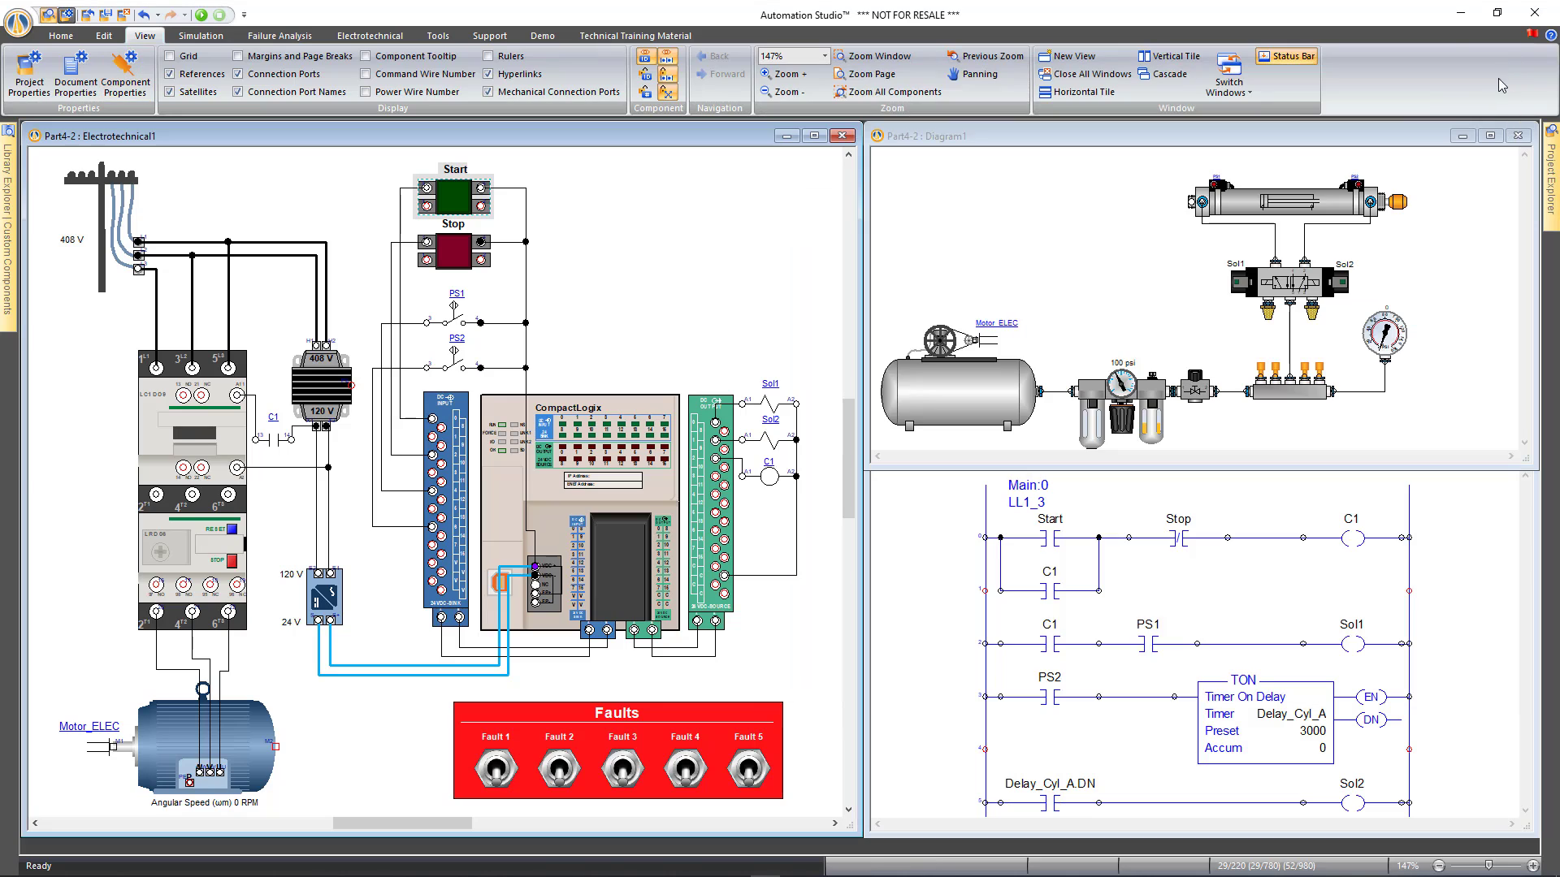
pyautogui.click(623, 258)
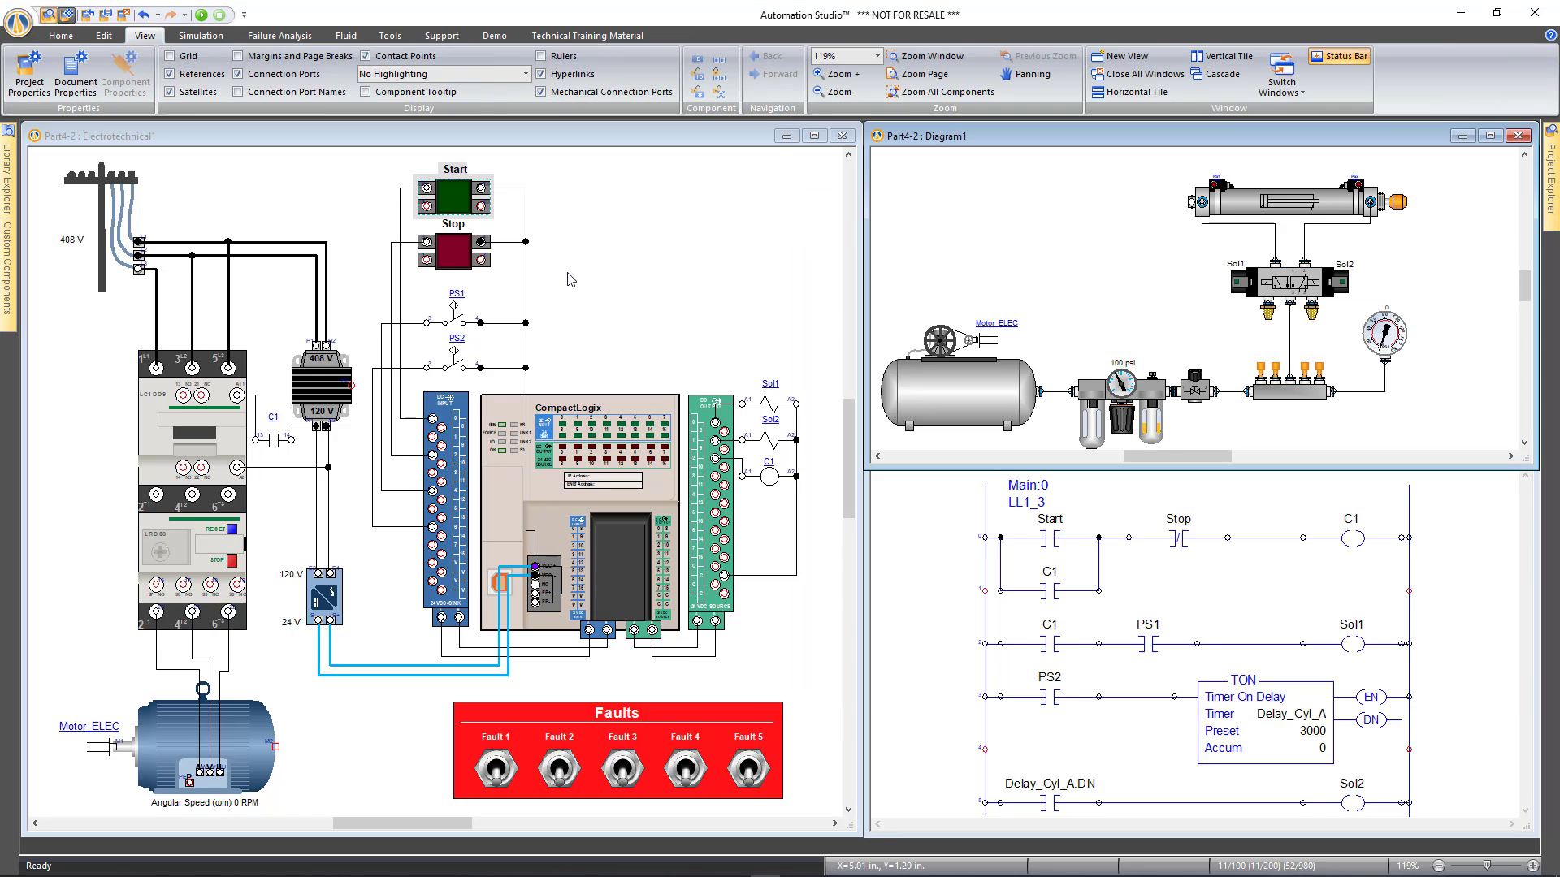
# Associate the Fault 1 toggle with the Fault 1 variable in Internal Links, then start Normal Simulation
pyautogui.click(490, 766)
pyautogui.doubleClick(490, 766)
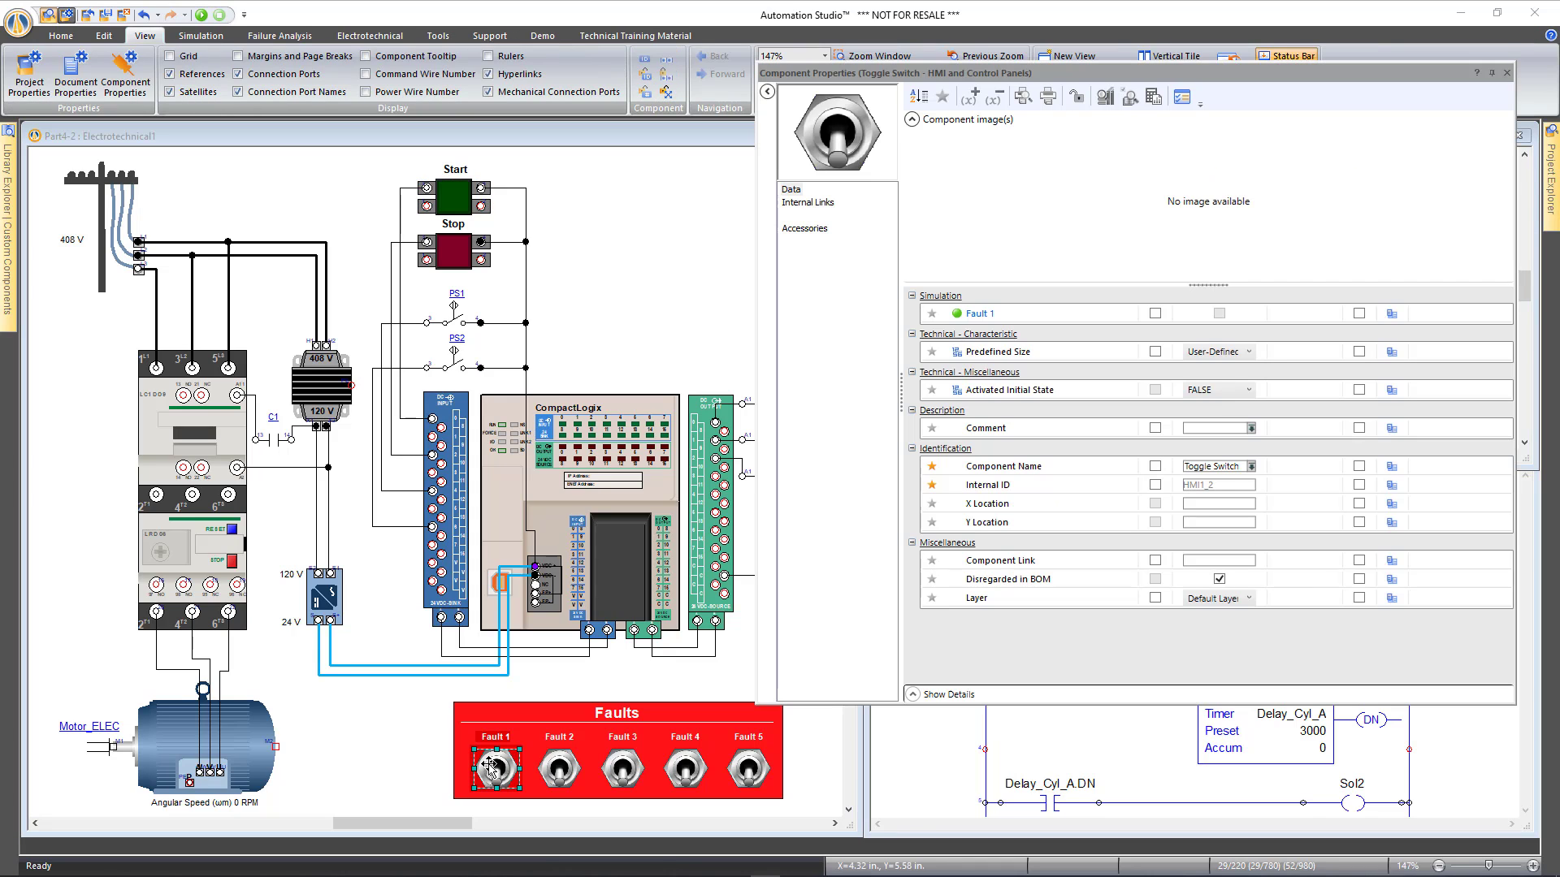
pyautogui.click(808, 202)
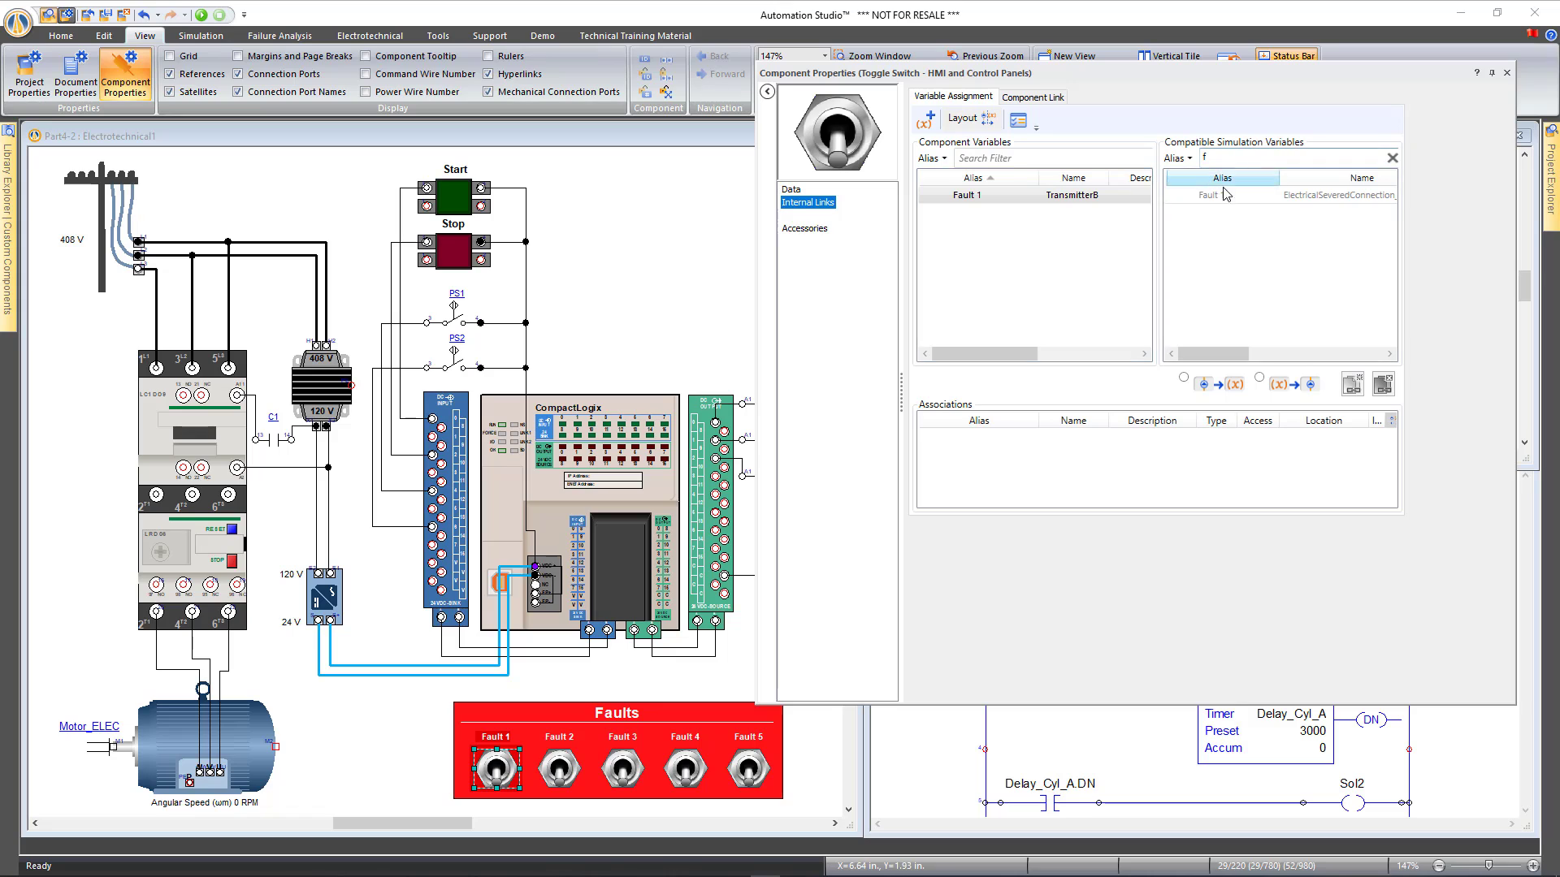
pyautogui.moveTo(1234, 200)
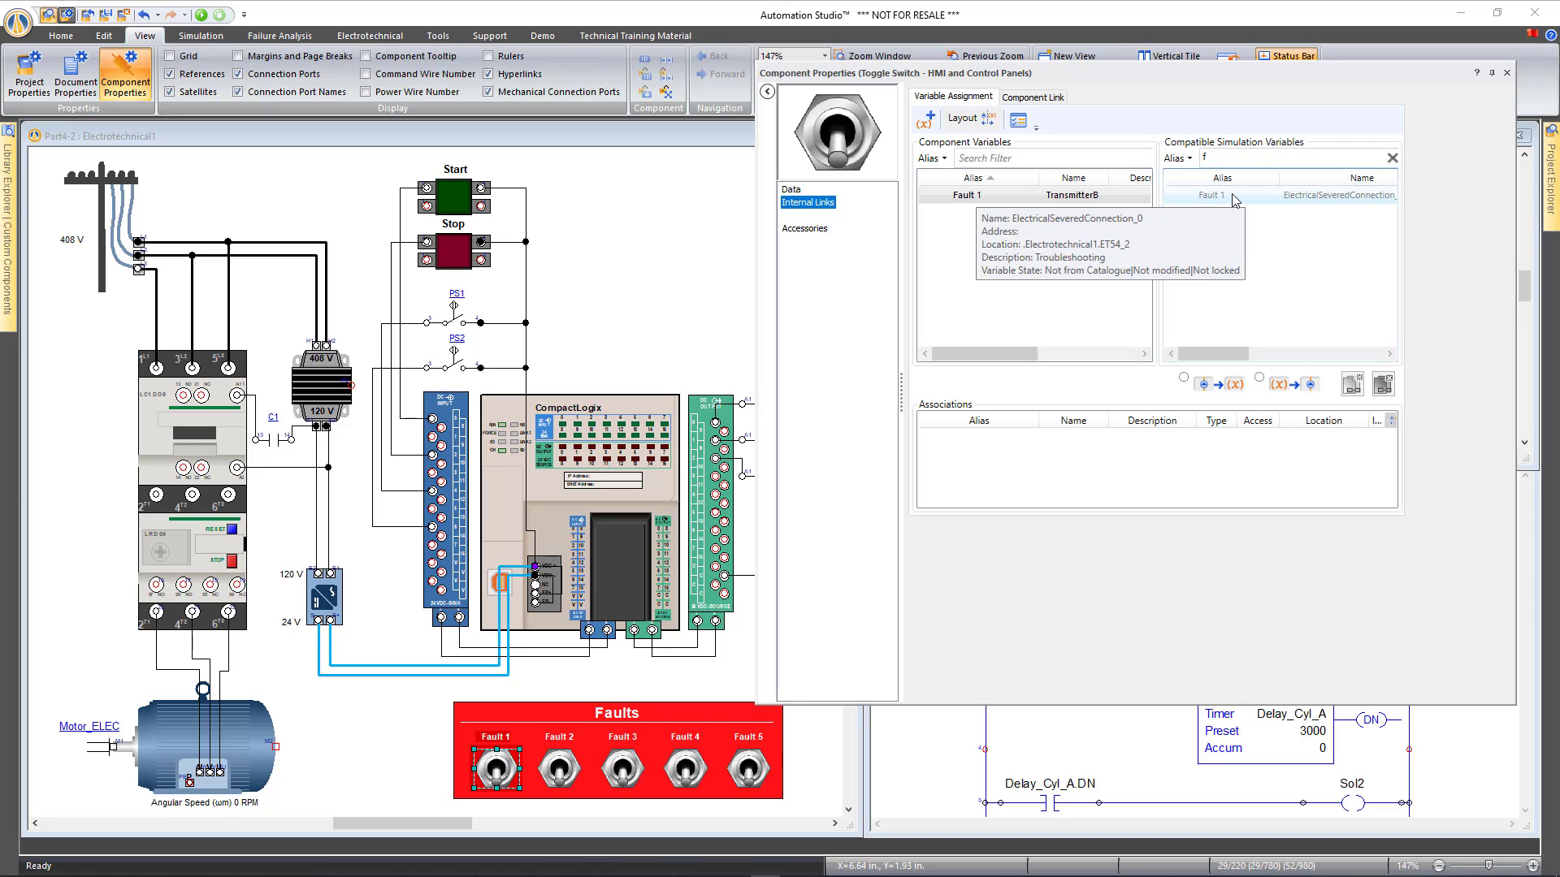
pyautogui.doubleClick(1211, 196)
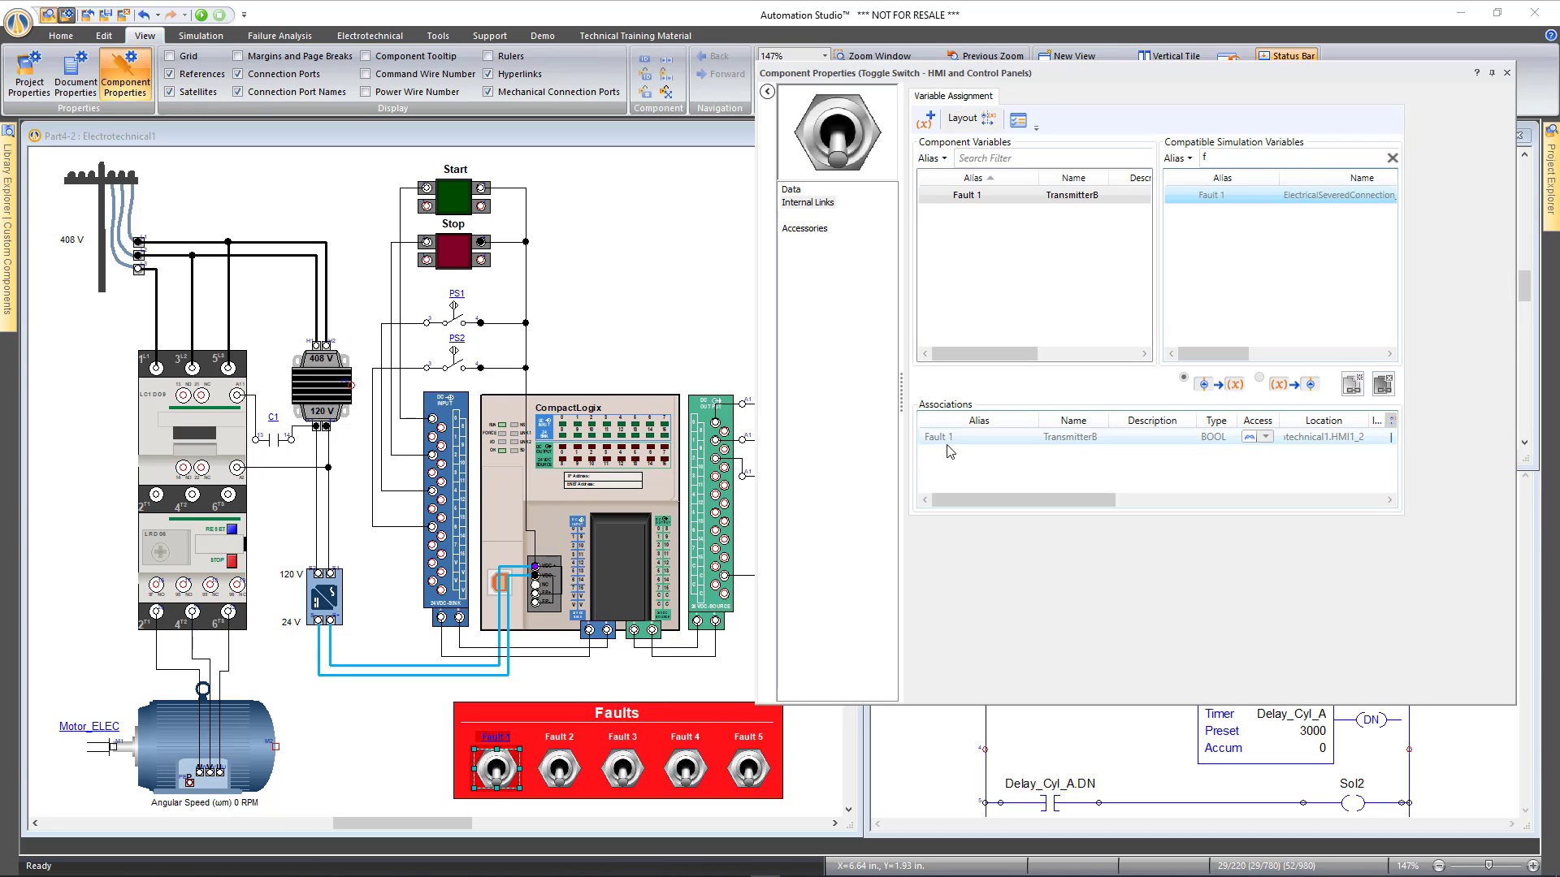
pyautogui.click(1507, 72)
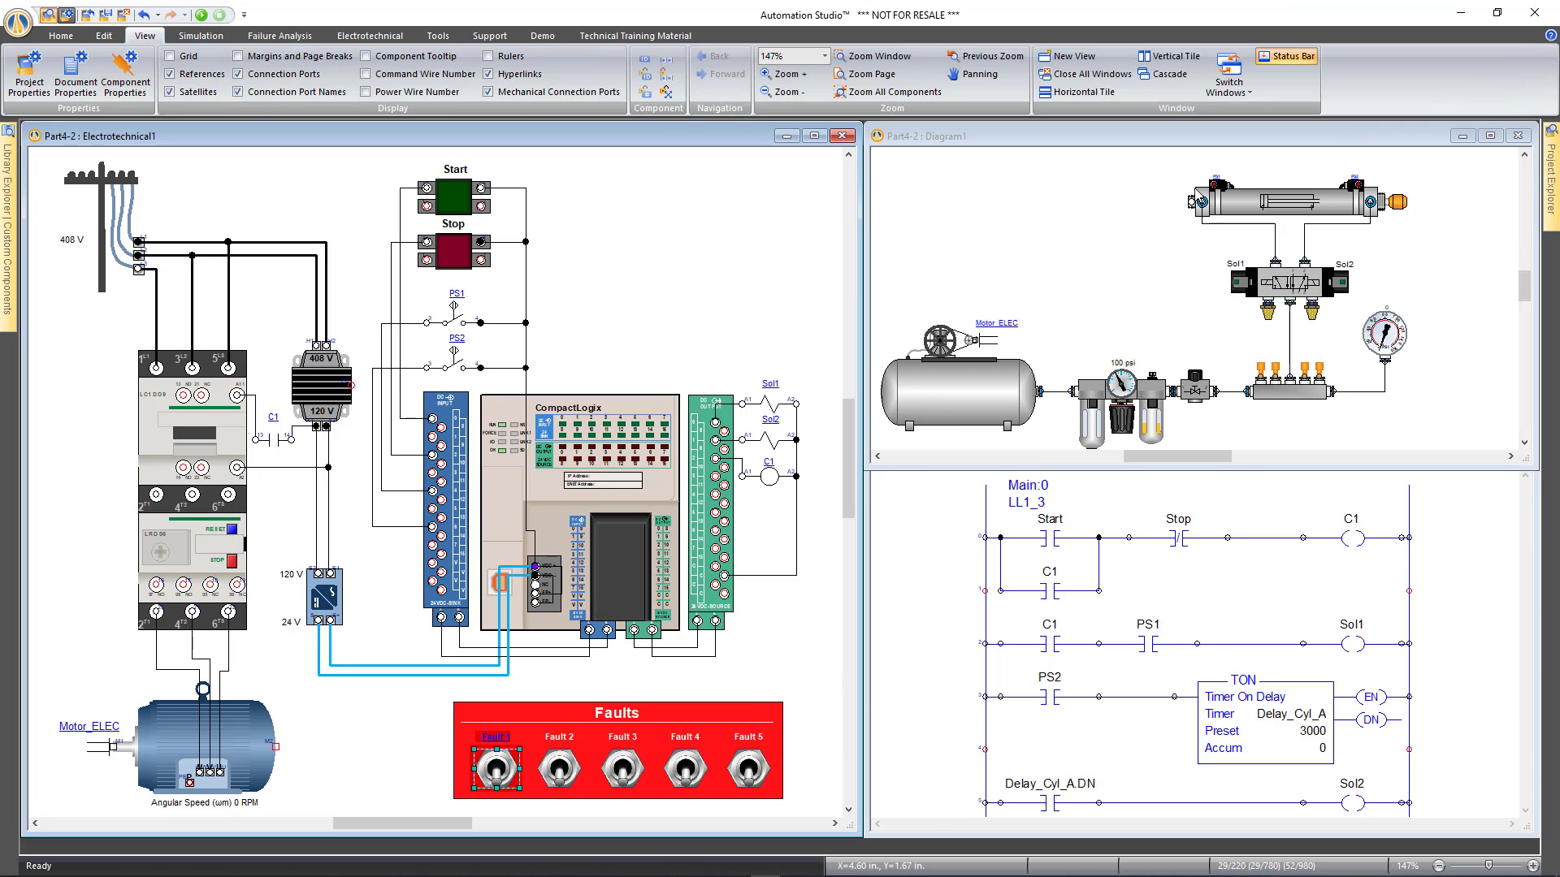
pyautogui.click(725, 290)
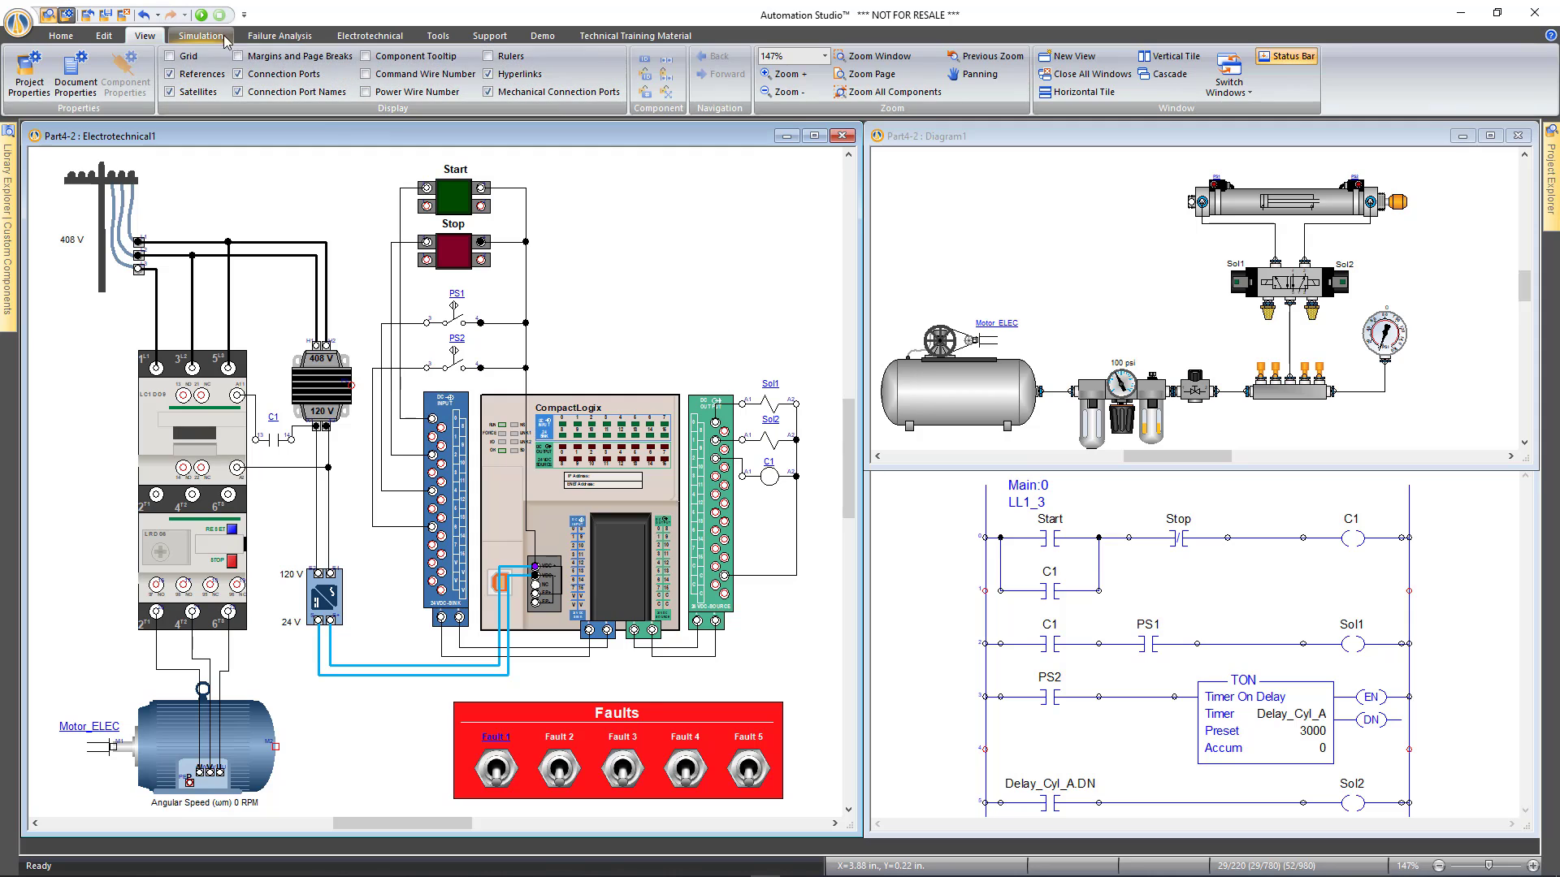
pyautogui.click(201, 15)
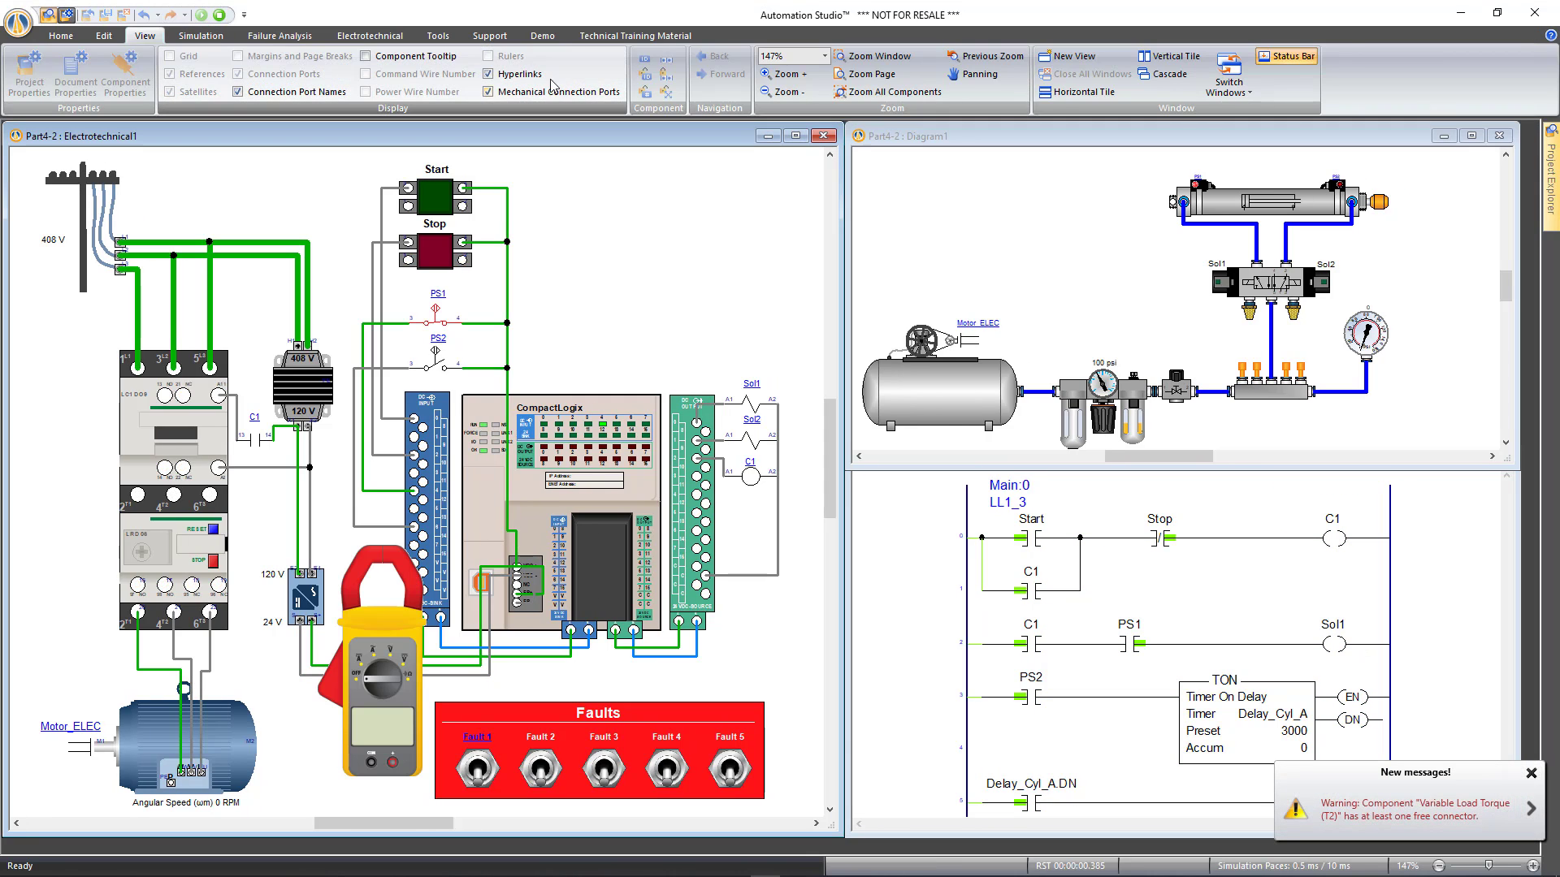
# Remove the clamp meter from the diagram and press Start to energize the motor circuit
pyautogui.click(201, 36)
pyautogui.click(621, 81)
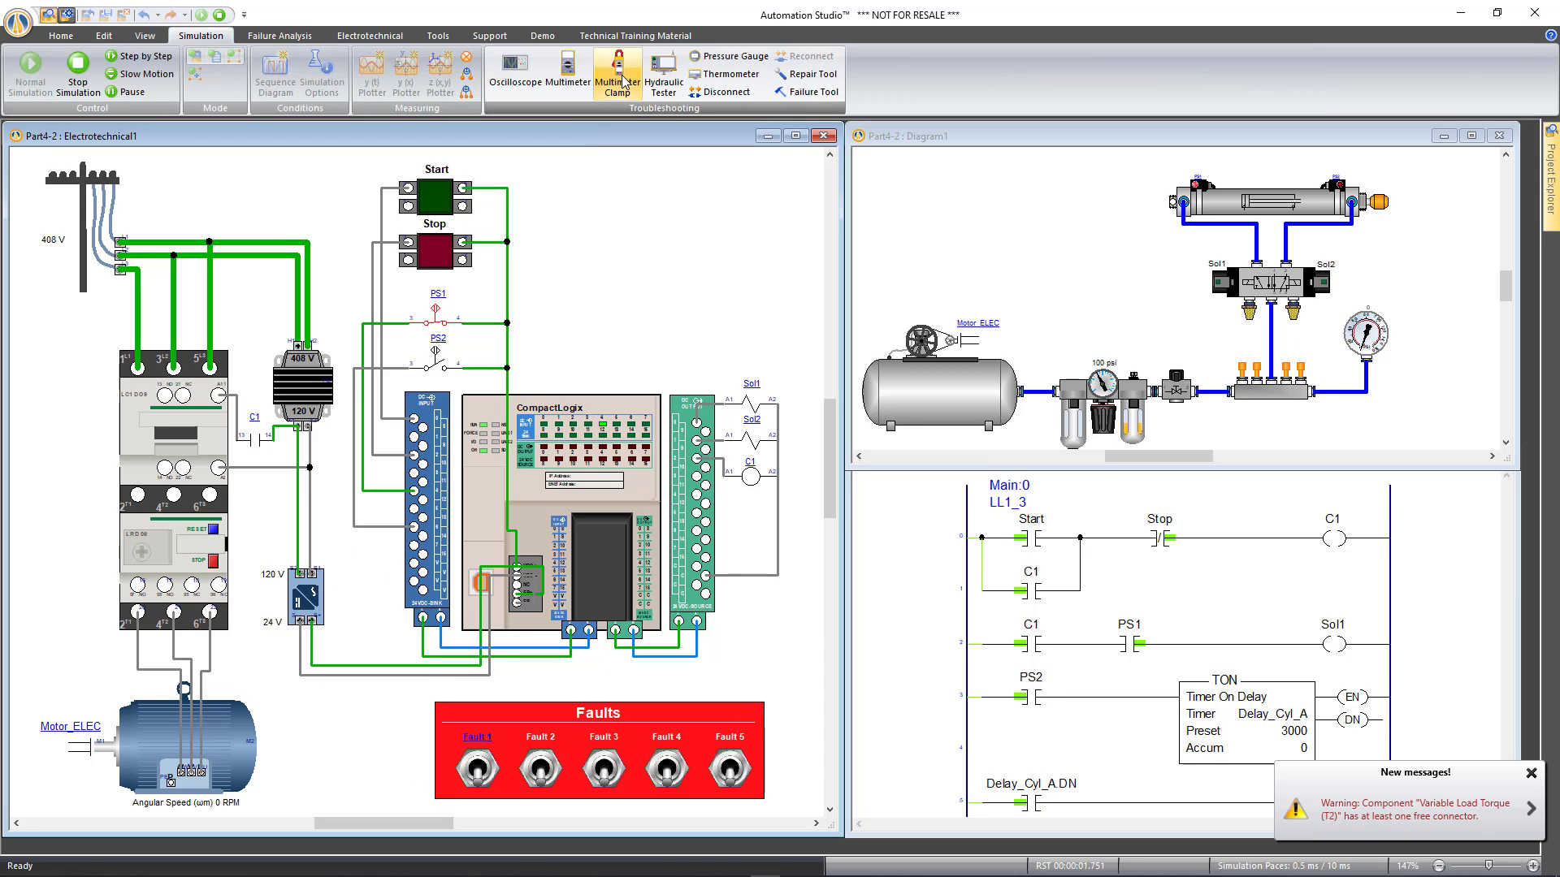
pyautogui.click(445, 201)
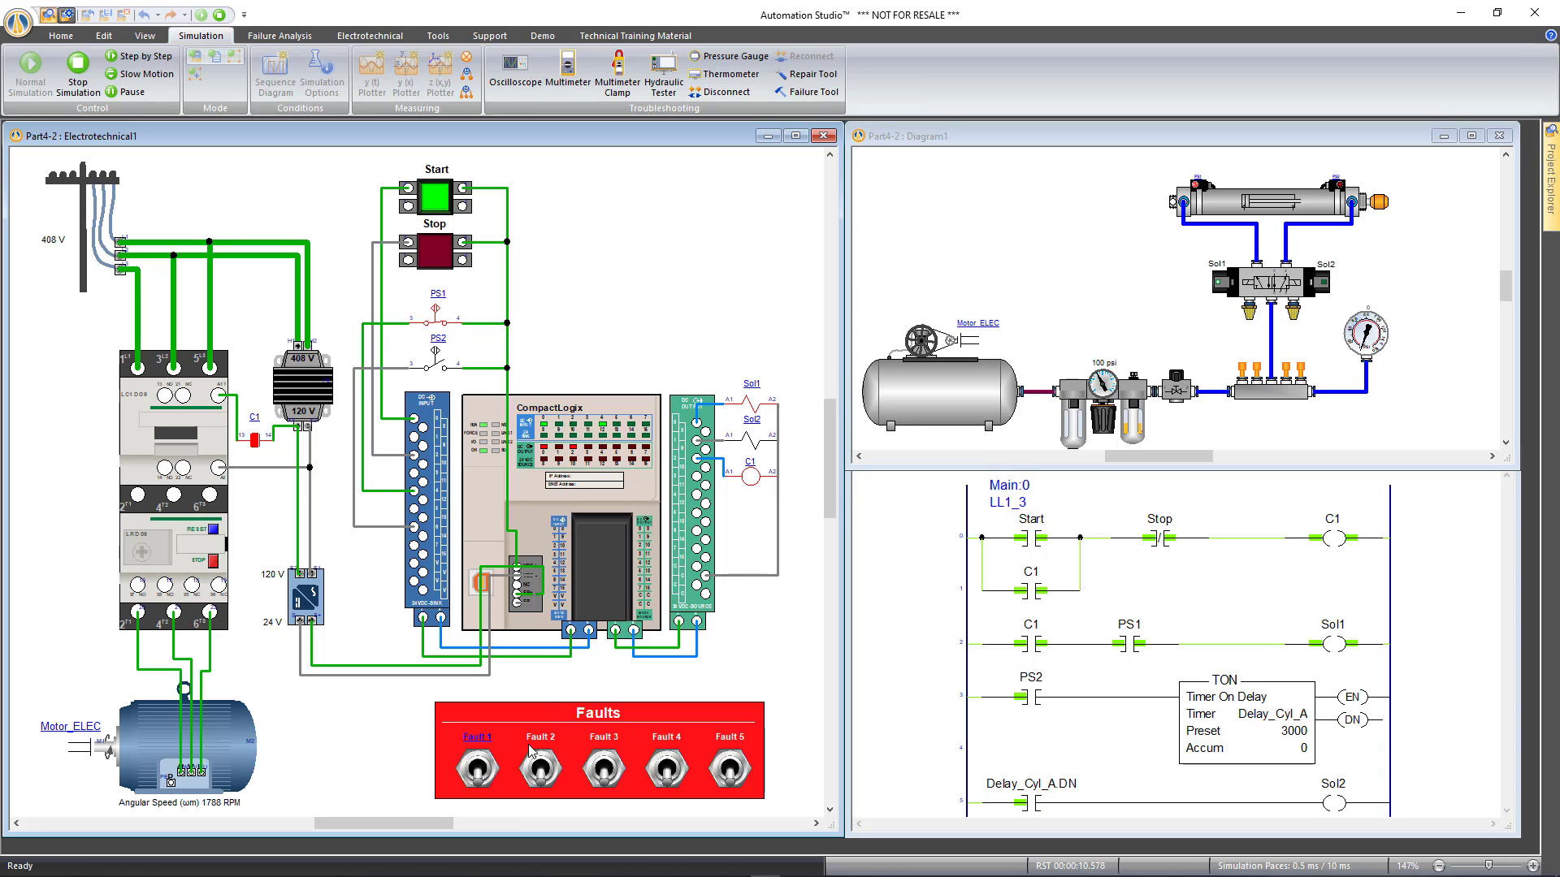
# Flip Fault 1 on and off to cut and restore the Start input, leaving it off
pyautogui.click(480, 772)
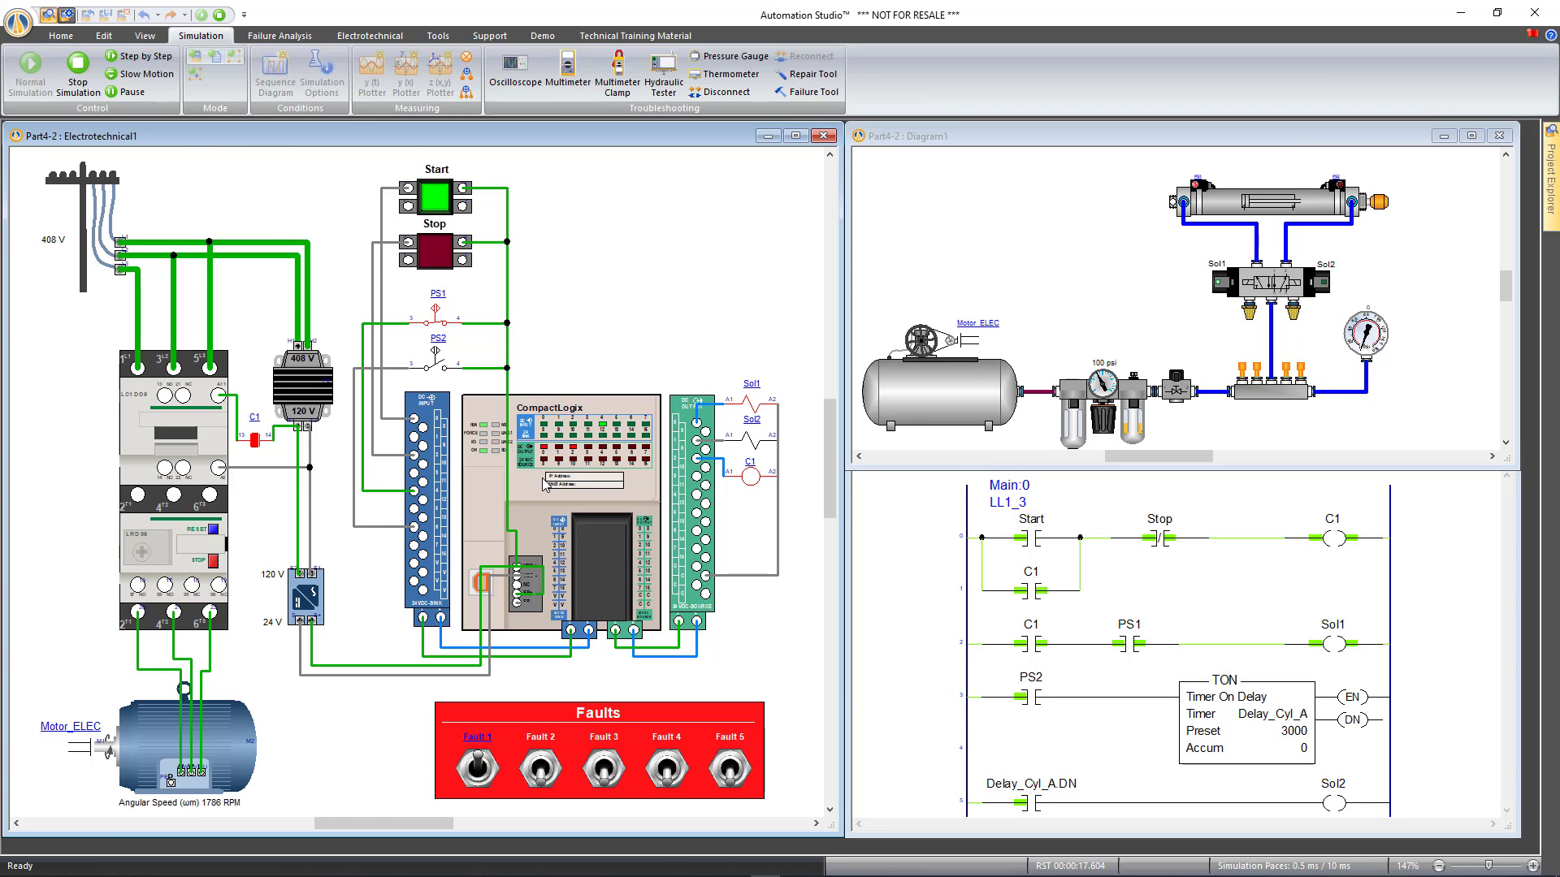
pyautogui.scroll(4, 544, 484)
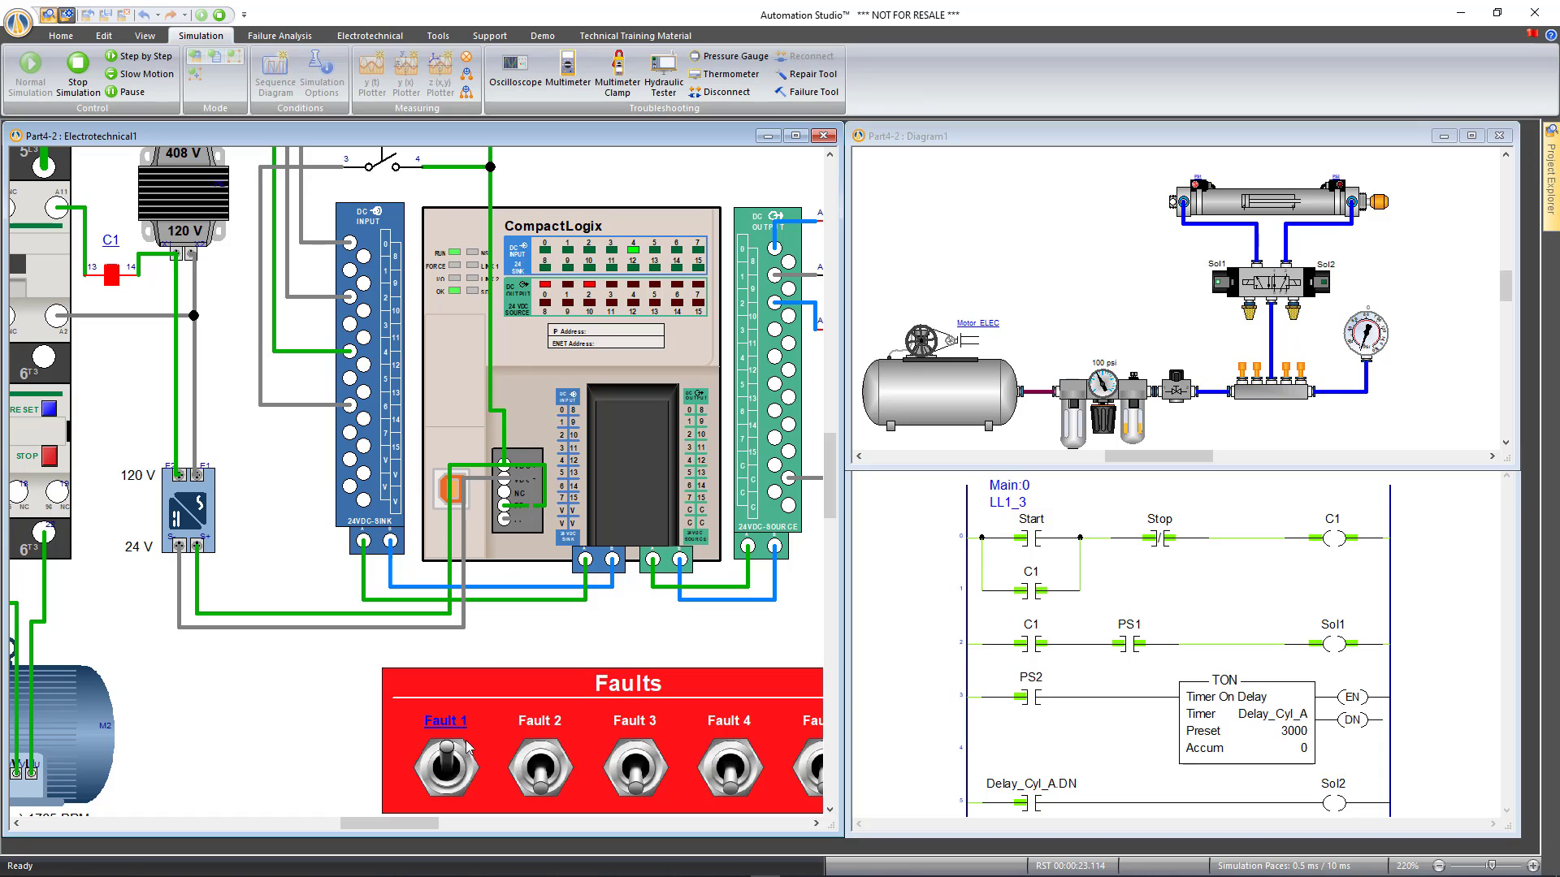
pyautogui.click(445, 768)
pyautogui.click(444, 766)
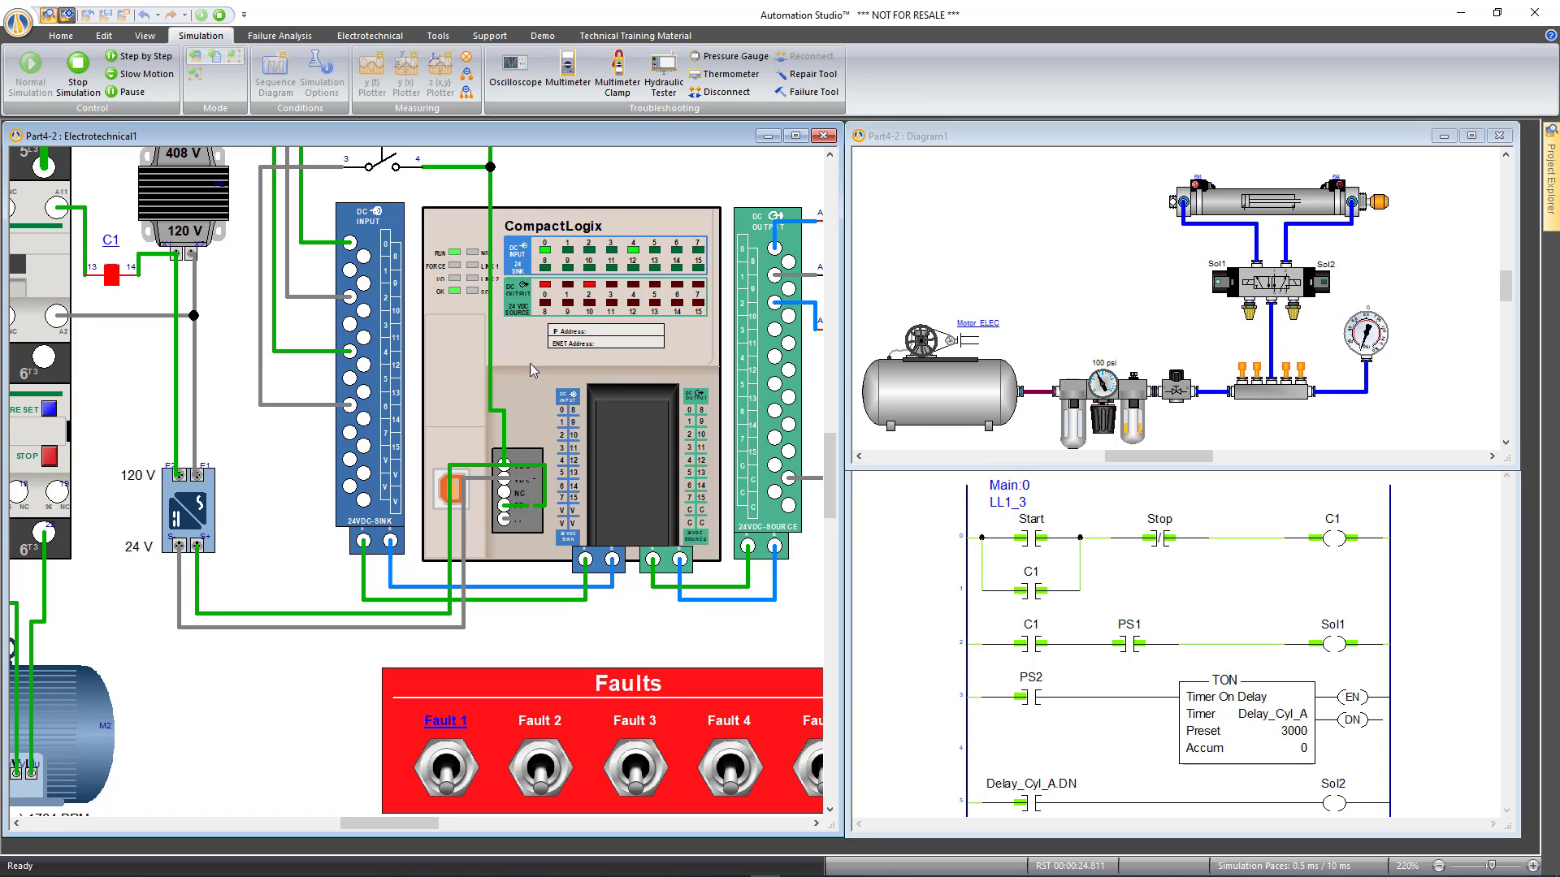
pyautogui.click(448, 767)
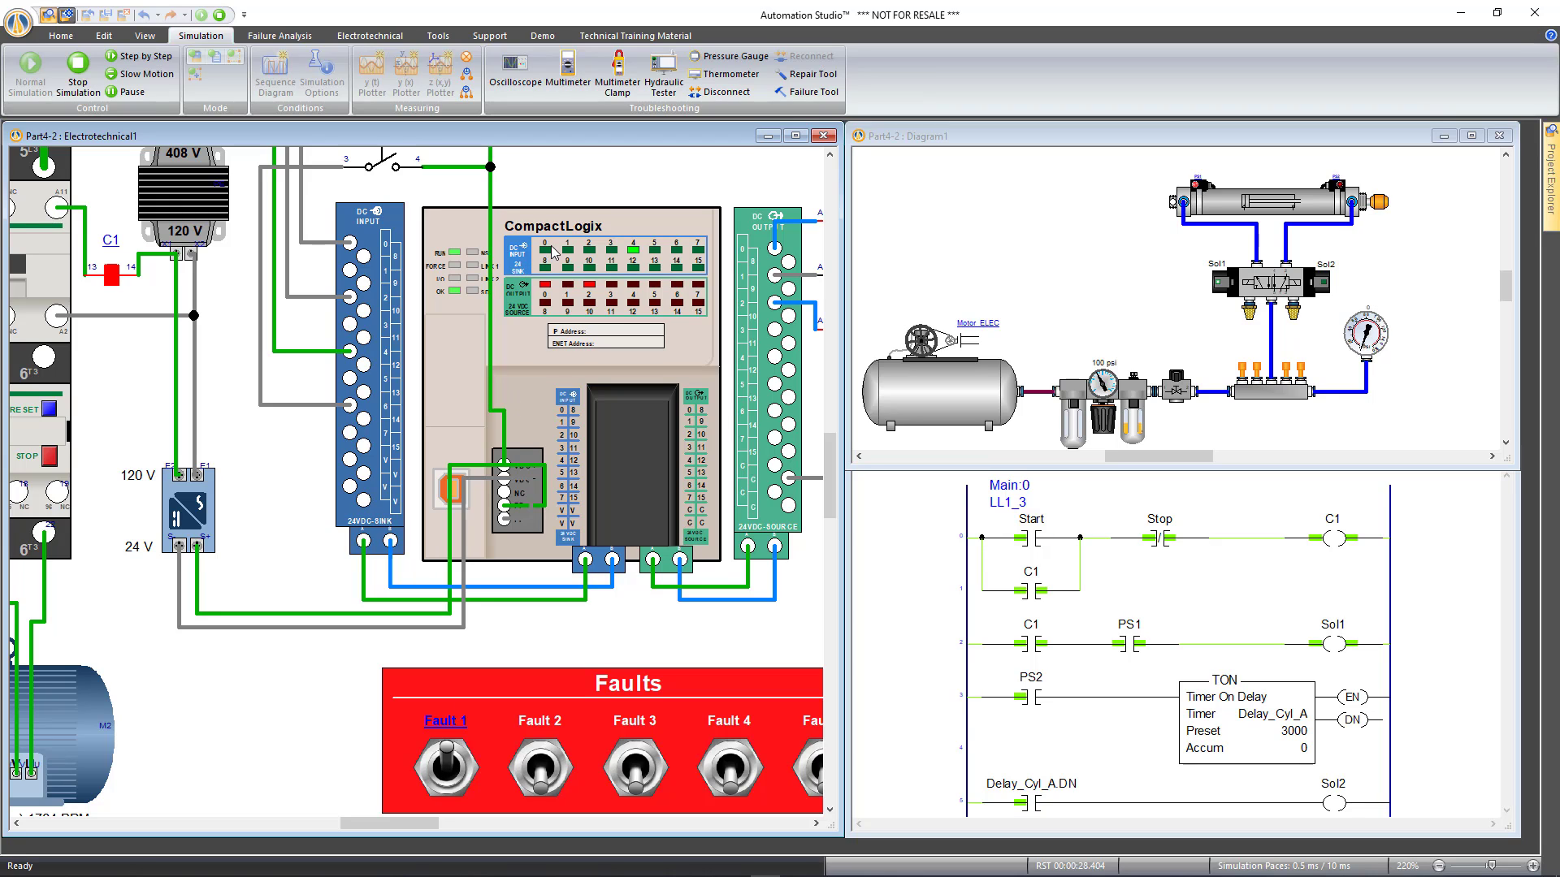
pyautogui.click(453, 762)
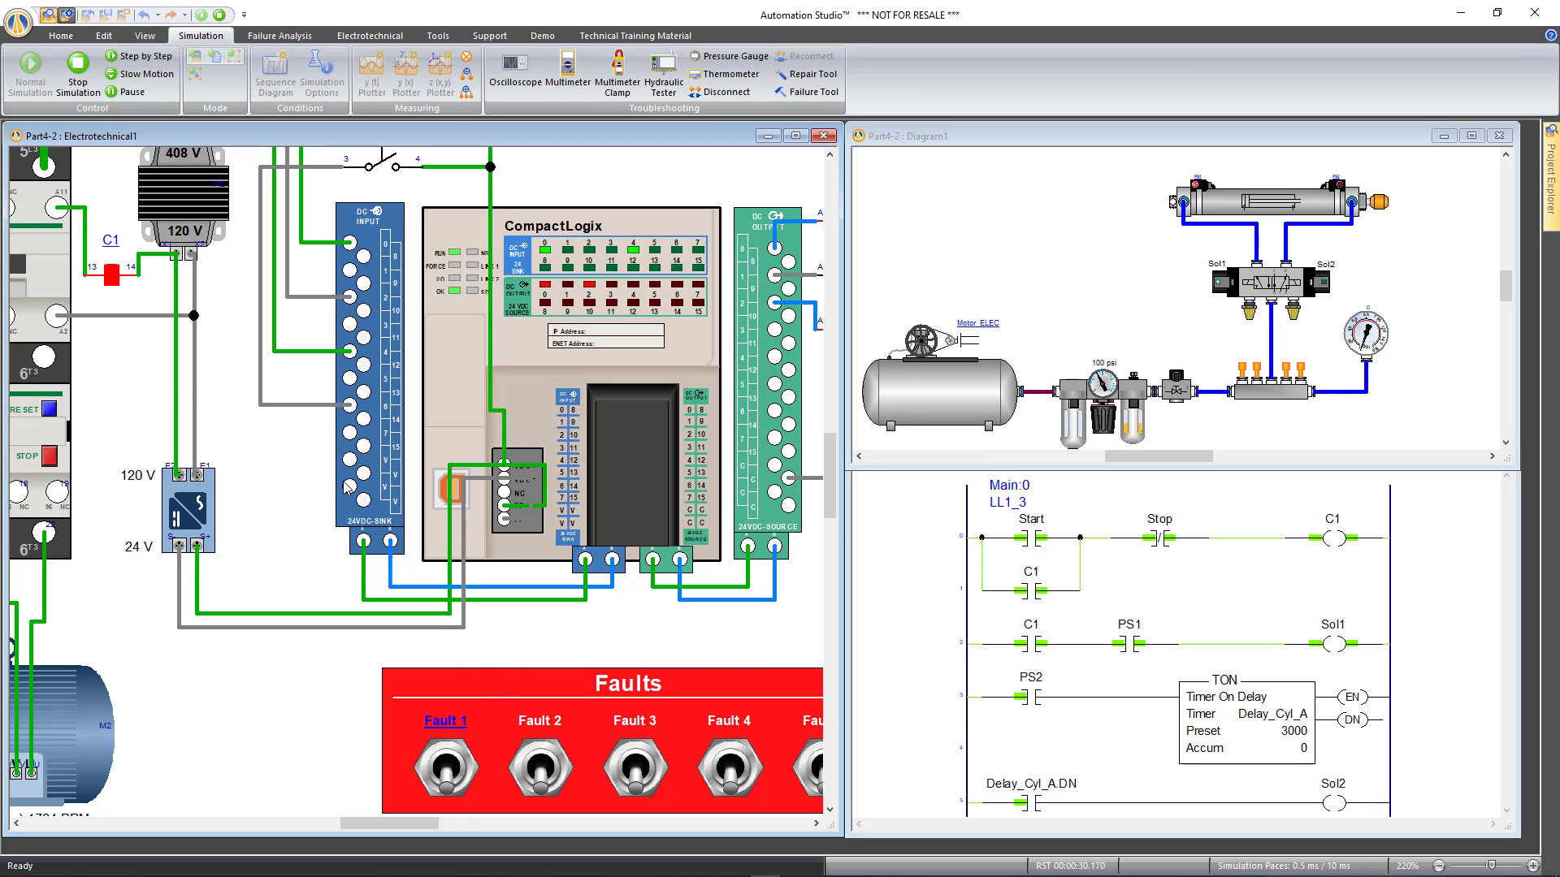
# Bring the whole circuit into view and stop the simulation with Escape
pyautogui.scroll(-2, 343, 483)
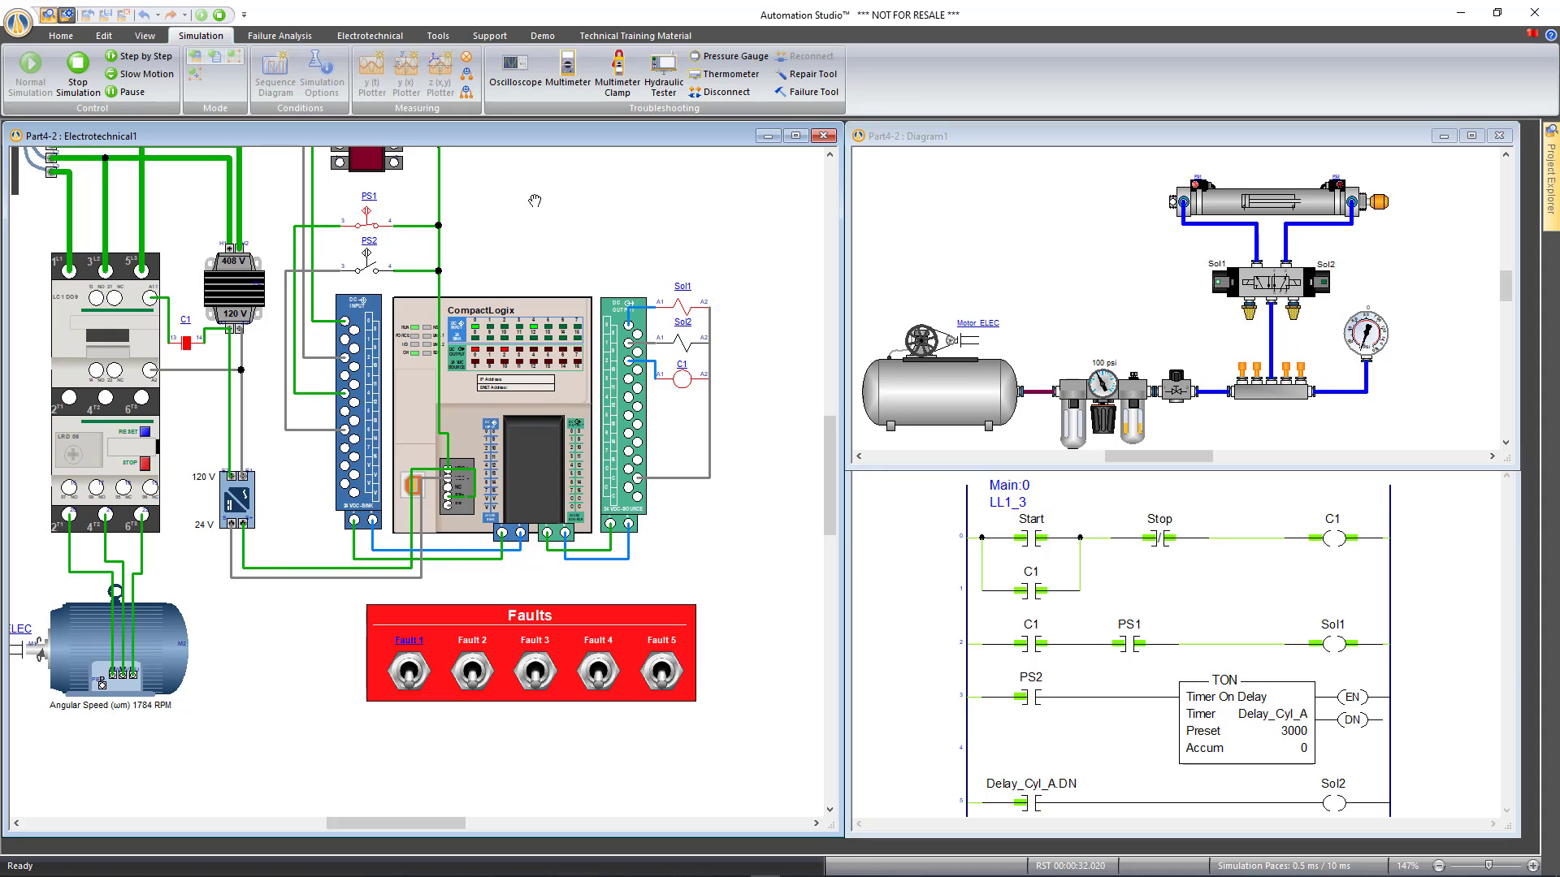
pyautogui.moveTo(536, 203); pyautogui.dragTo(606, 300)
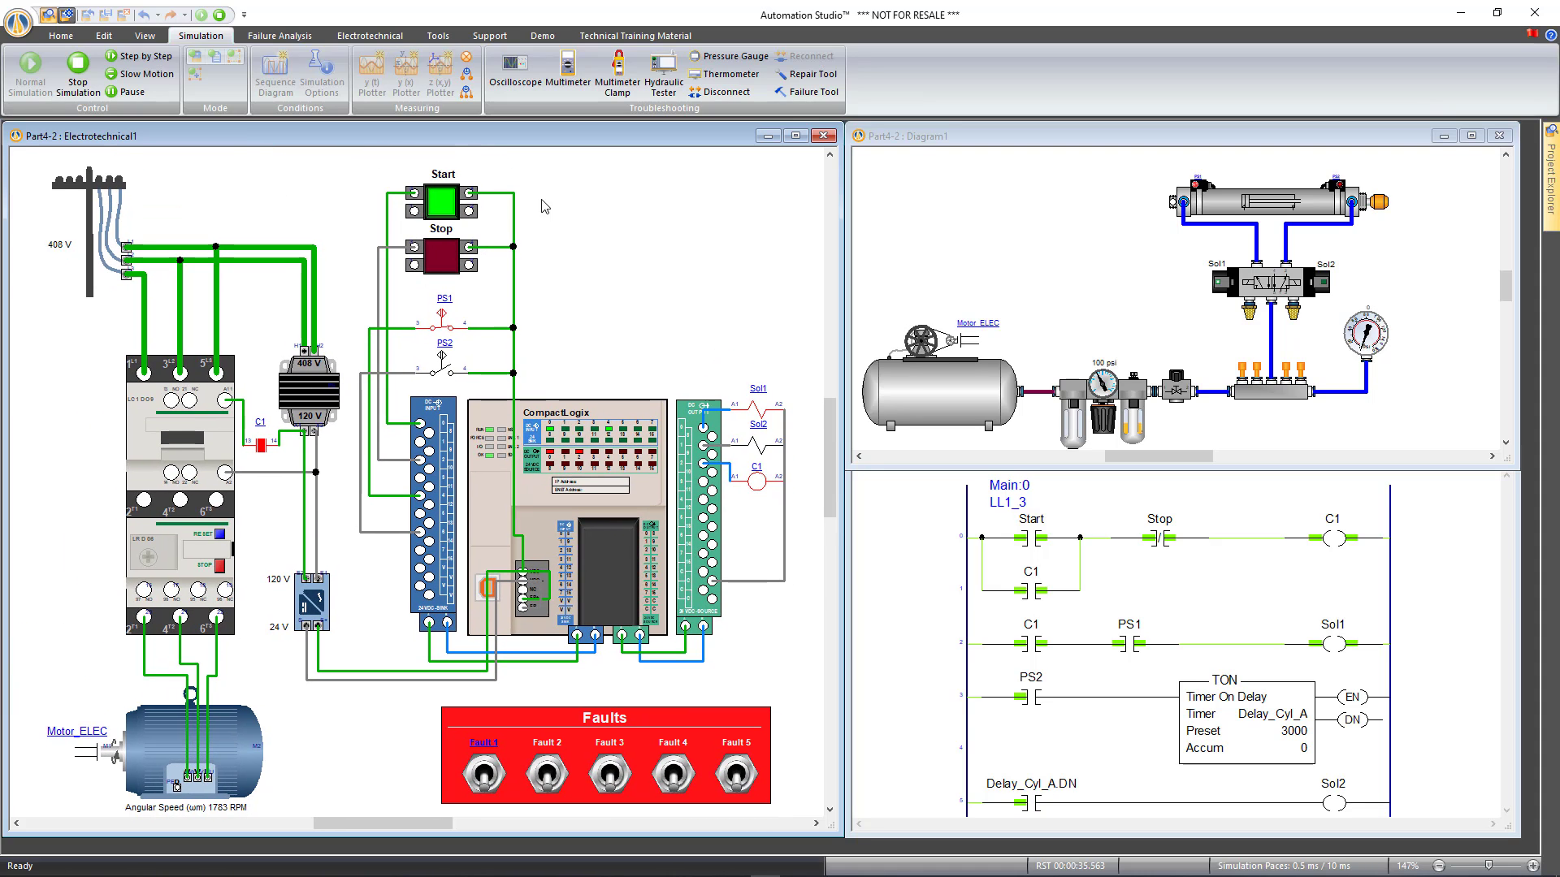
pyautogui.press('Escape')
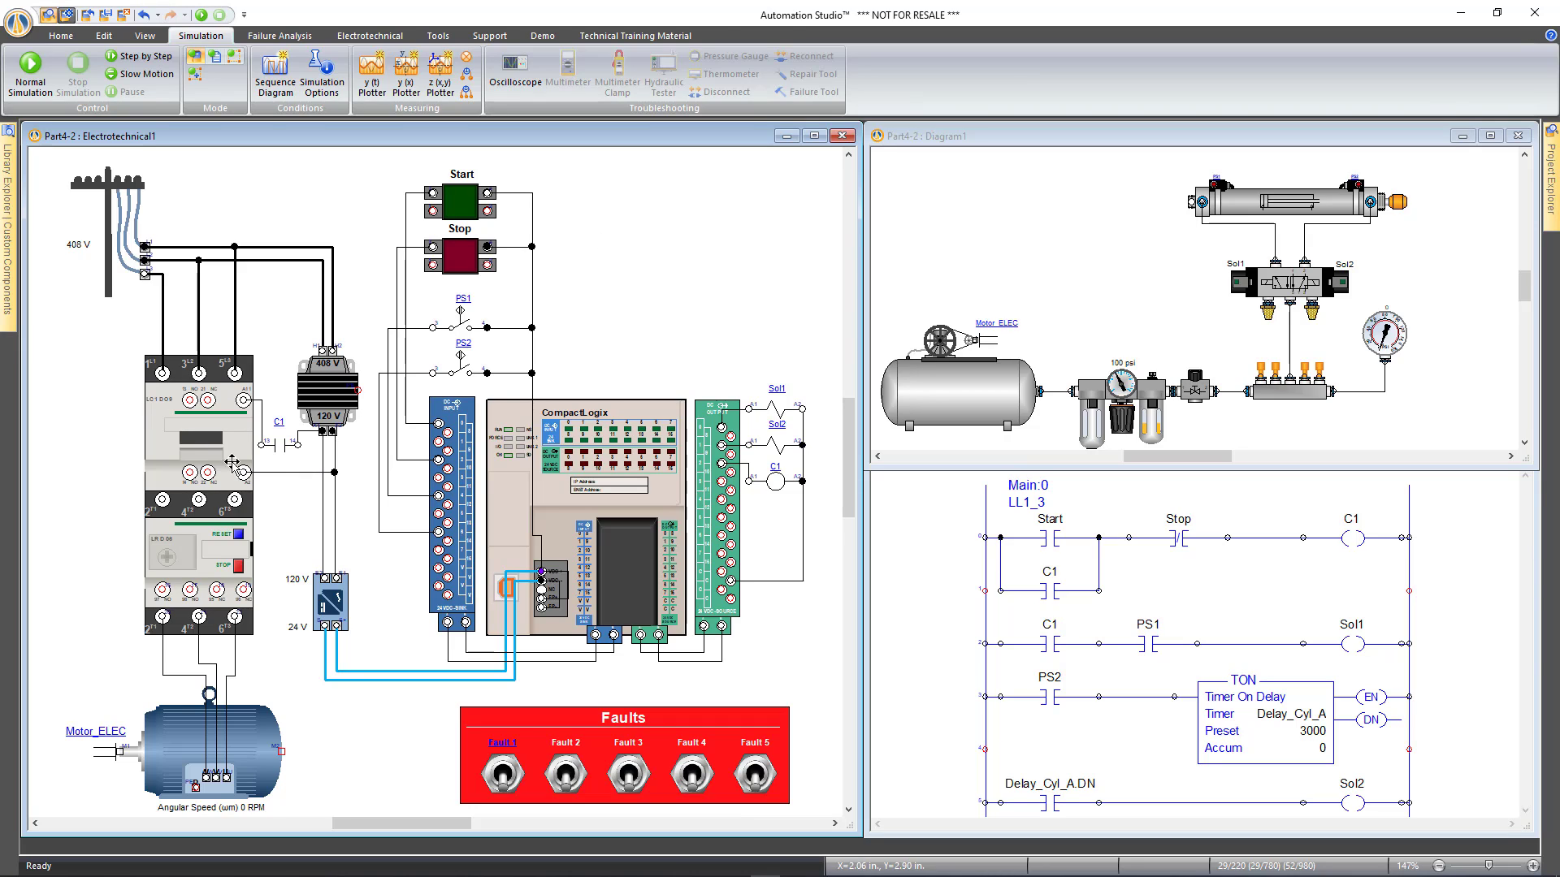
# Select the LC1D09 contactor and use Open Behaviour on the Custom Component tab
pyautogui.click(219, 428)
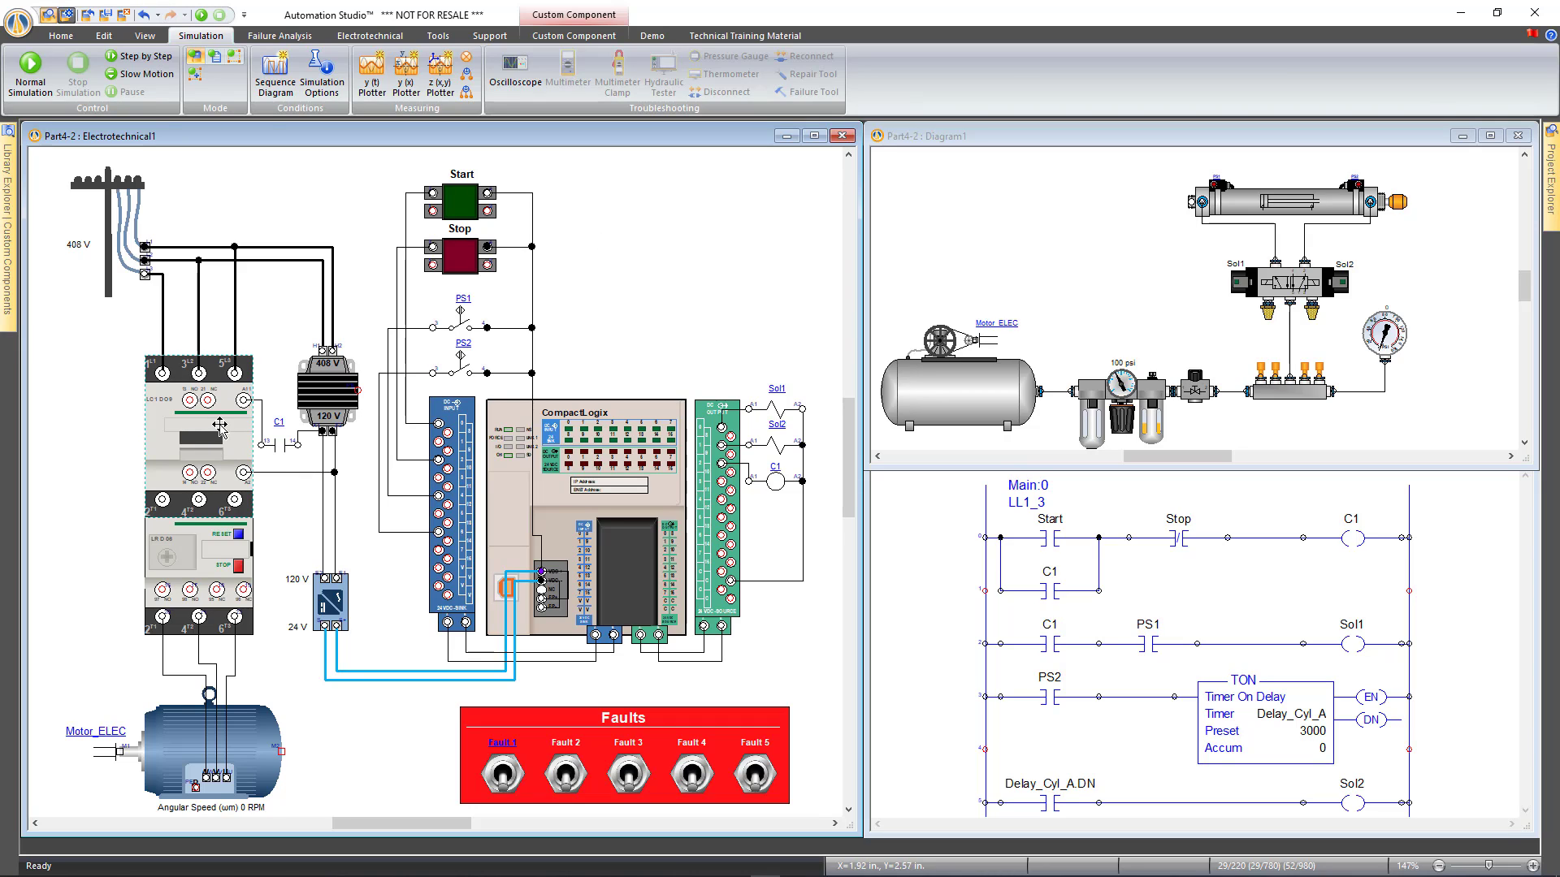
pyautogui.scroll(2, 220, 426)
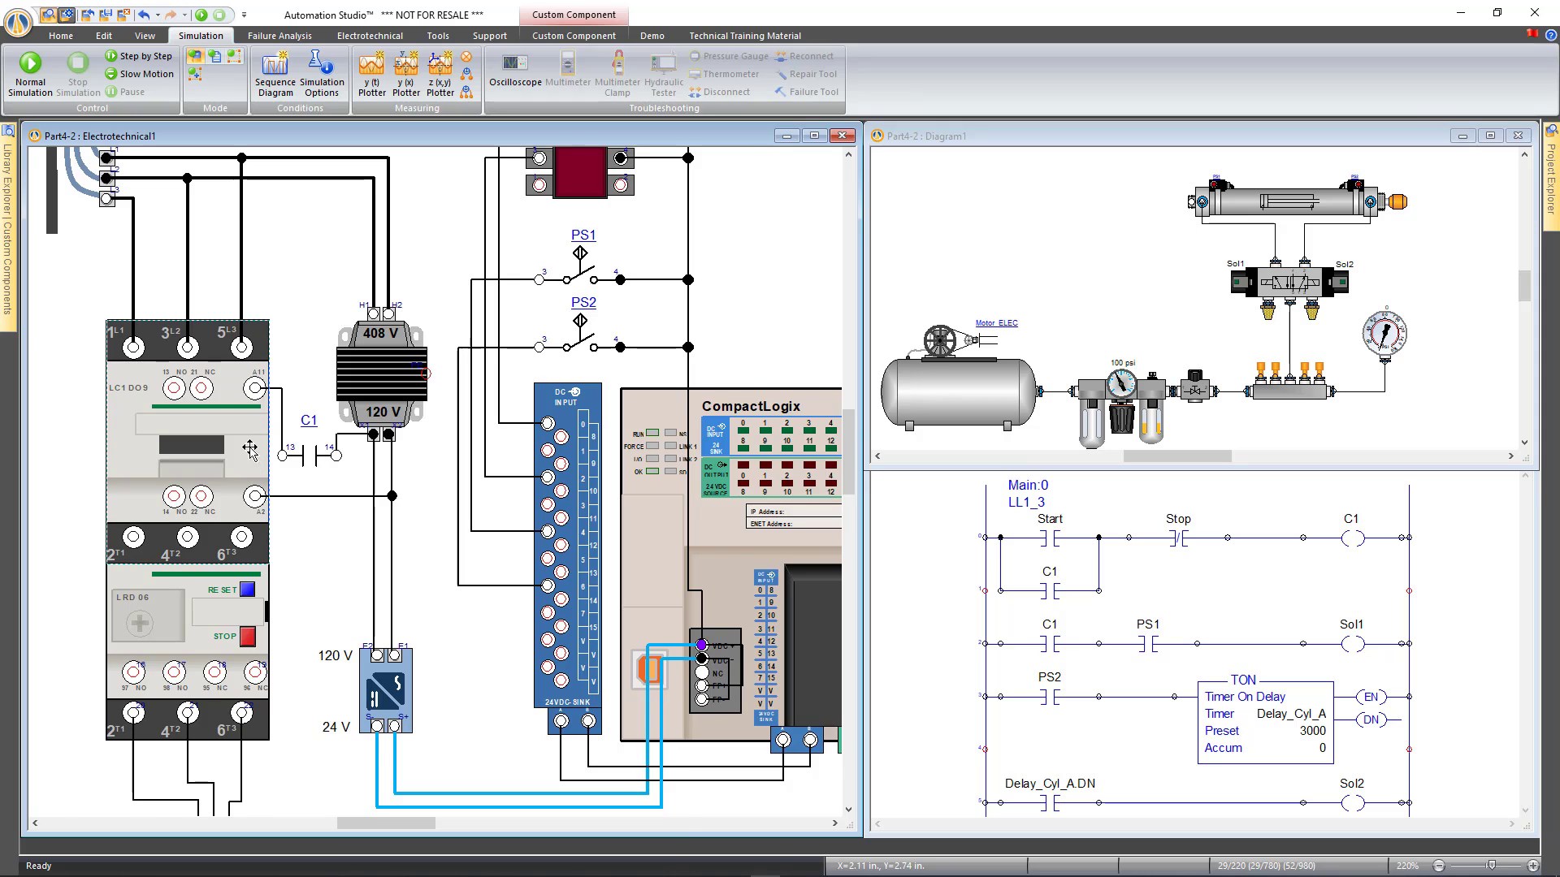
pyautogui.scroll(2, 249, 450)
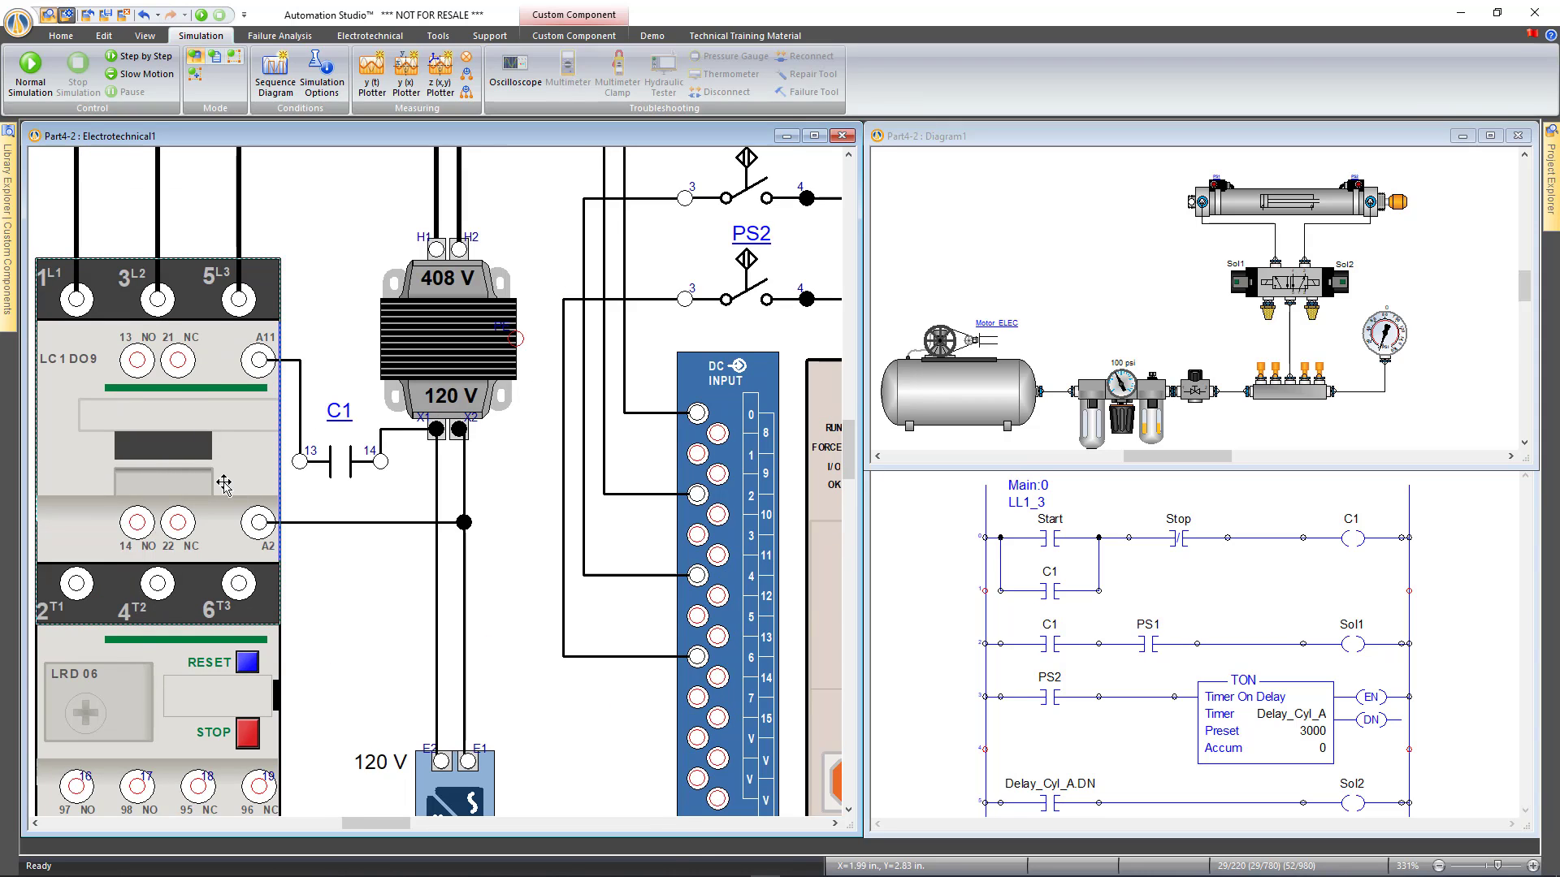
pyautogui.scroll(-2, 223, 485)
pyautogui.click(75, 414)
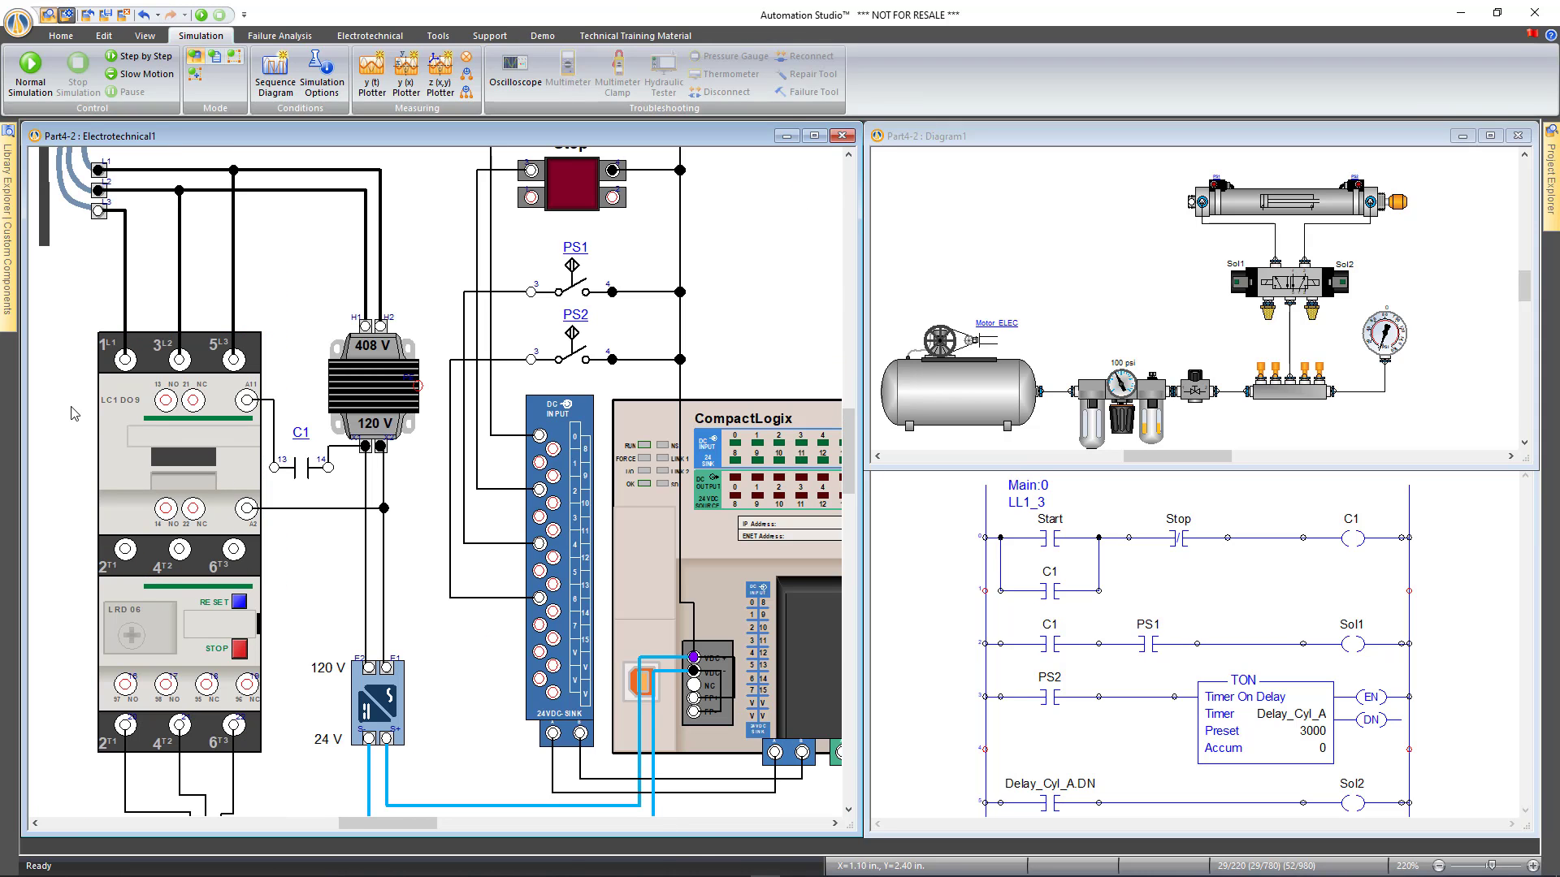
pyautogui.click(244, 438)
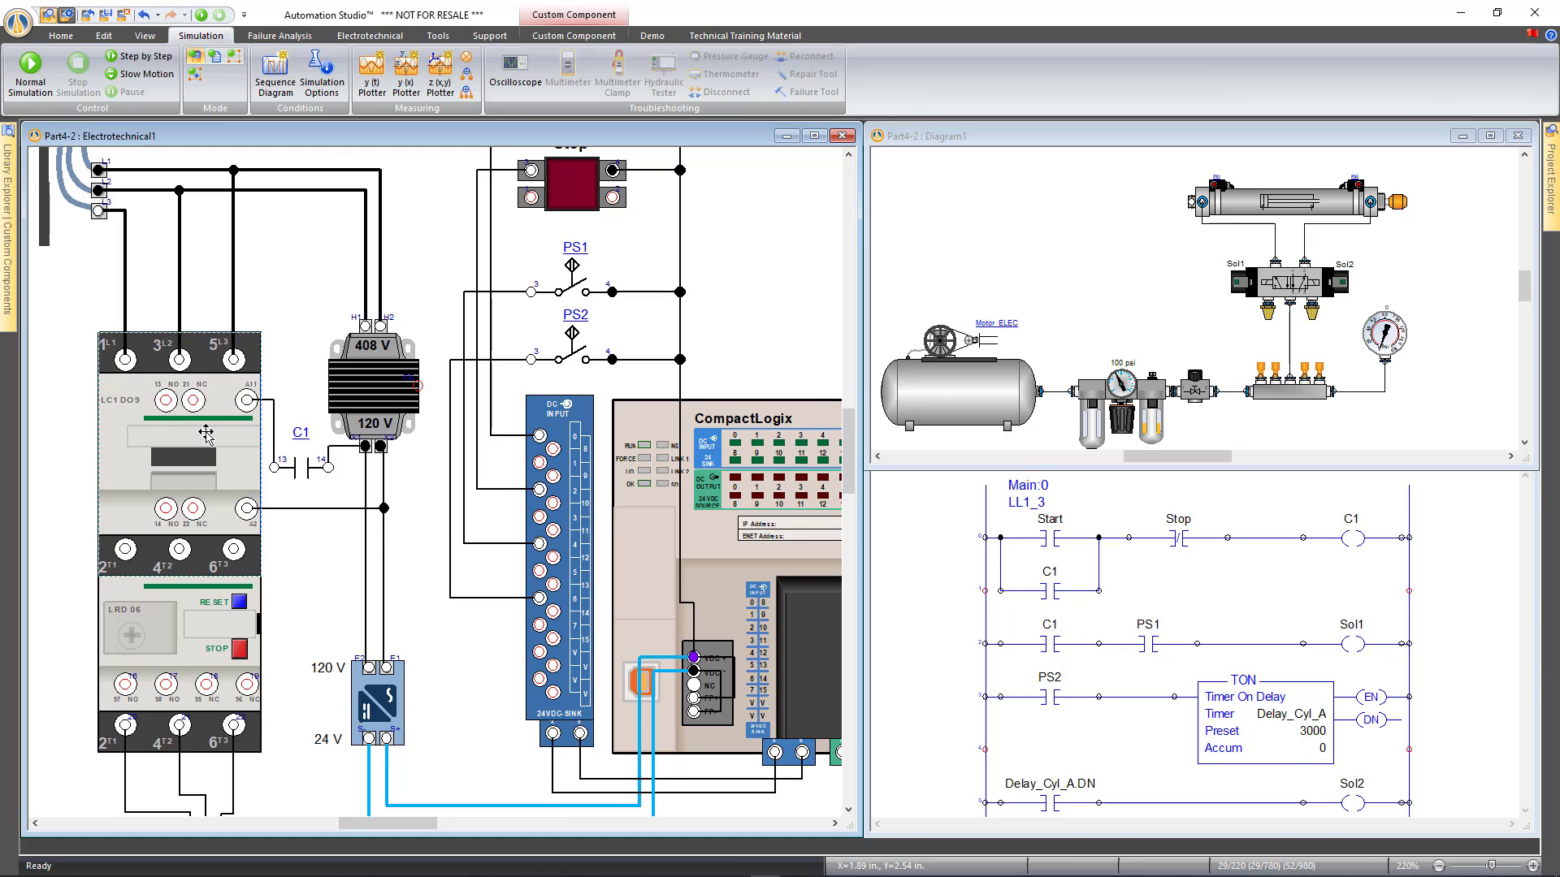
pyautogui.click(283, 327)
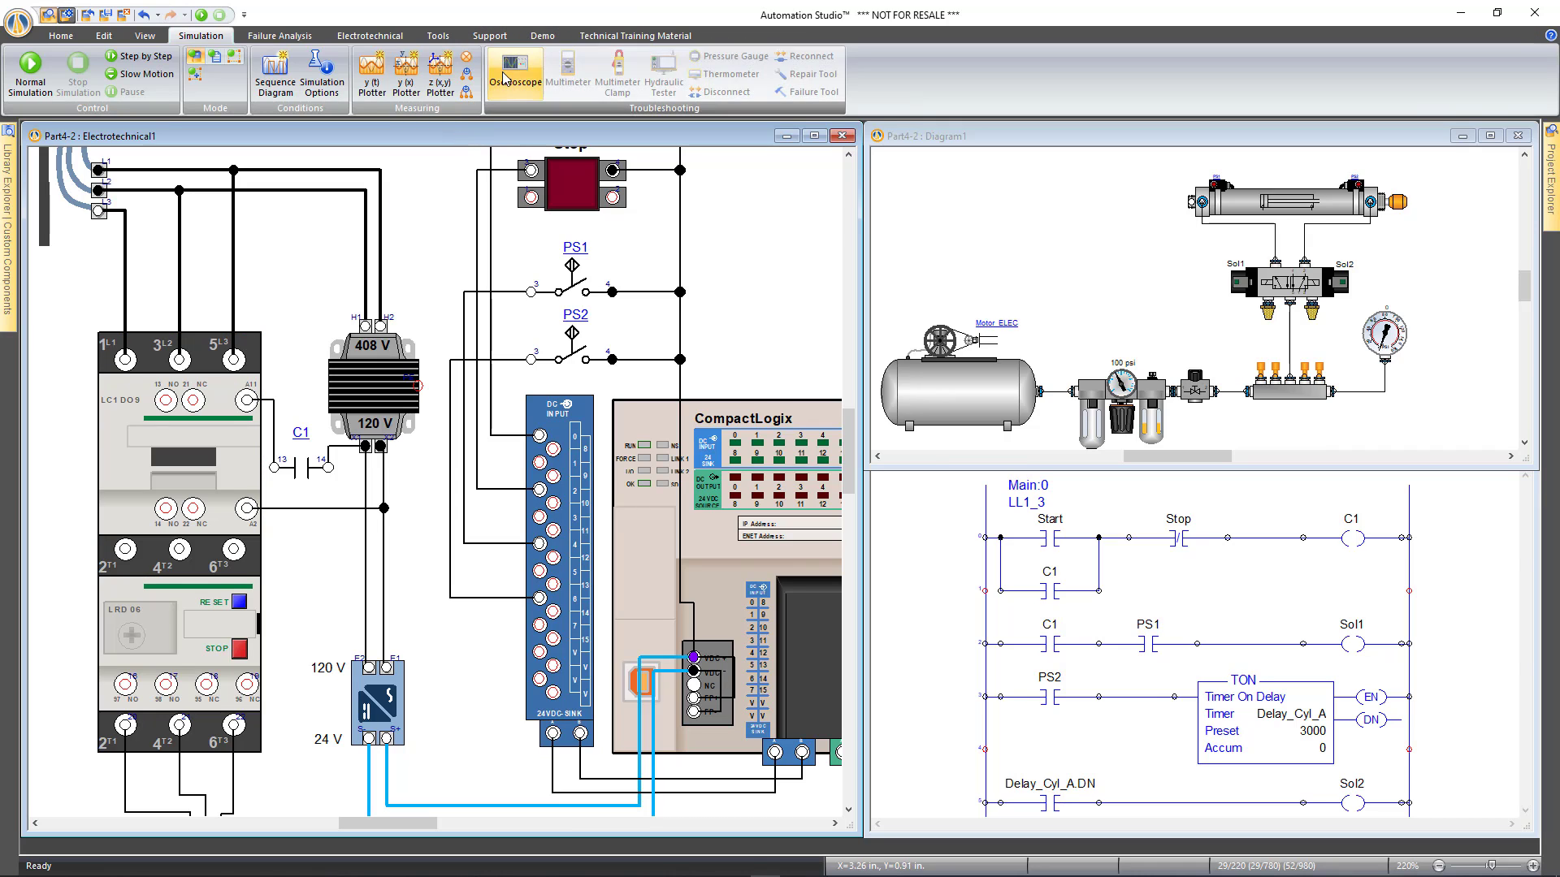
pyautogui.click(229, 432)
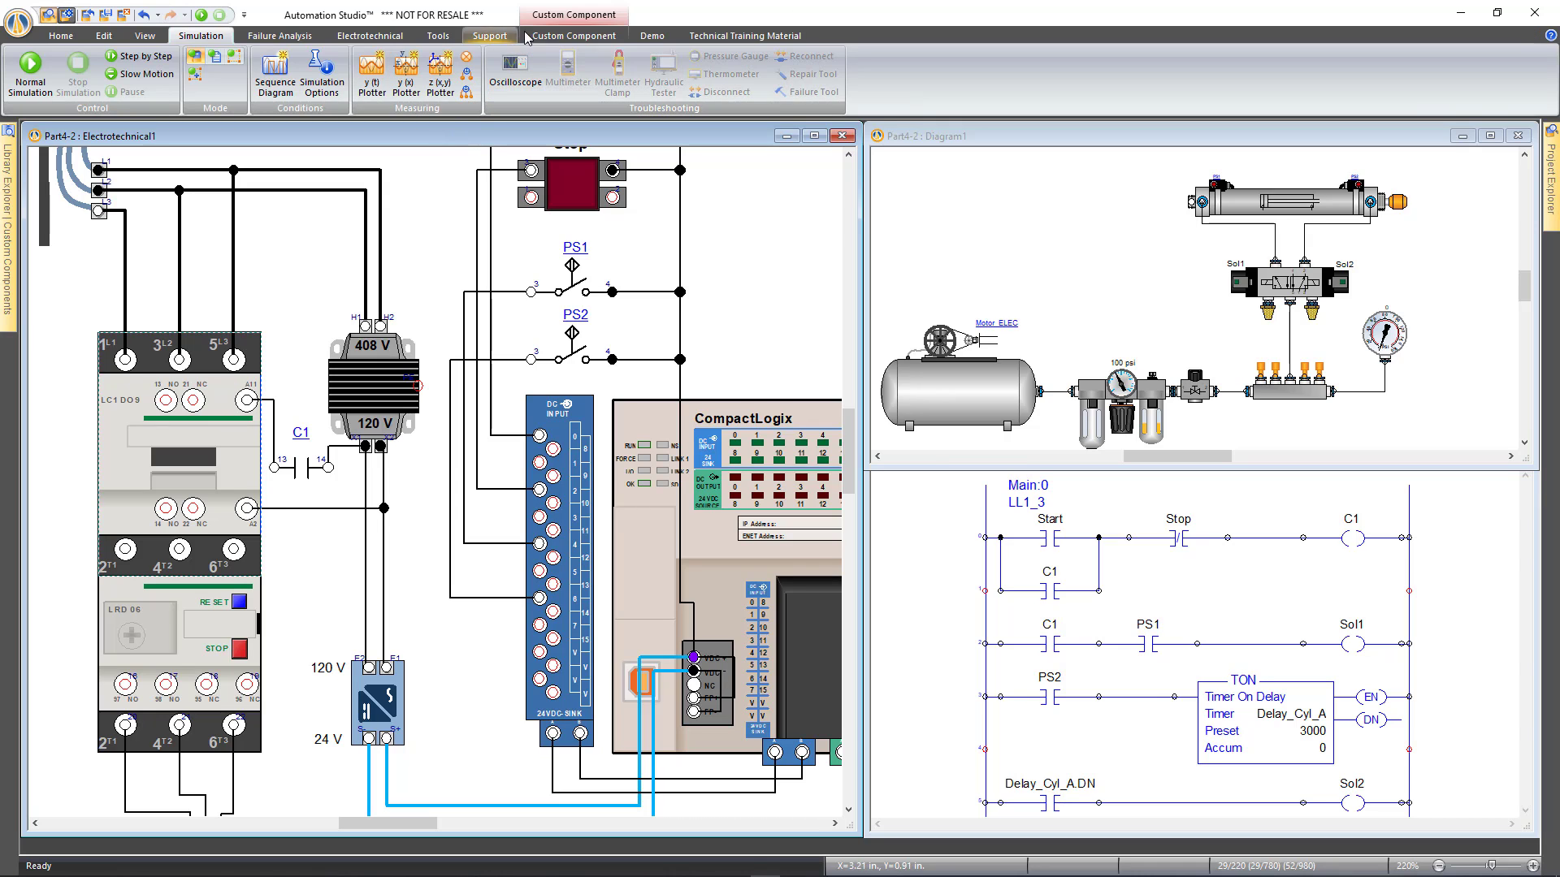
pyautogui.click(574, 36)
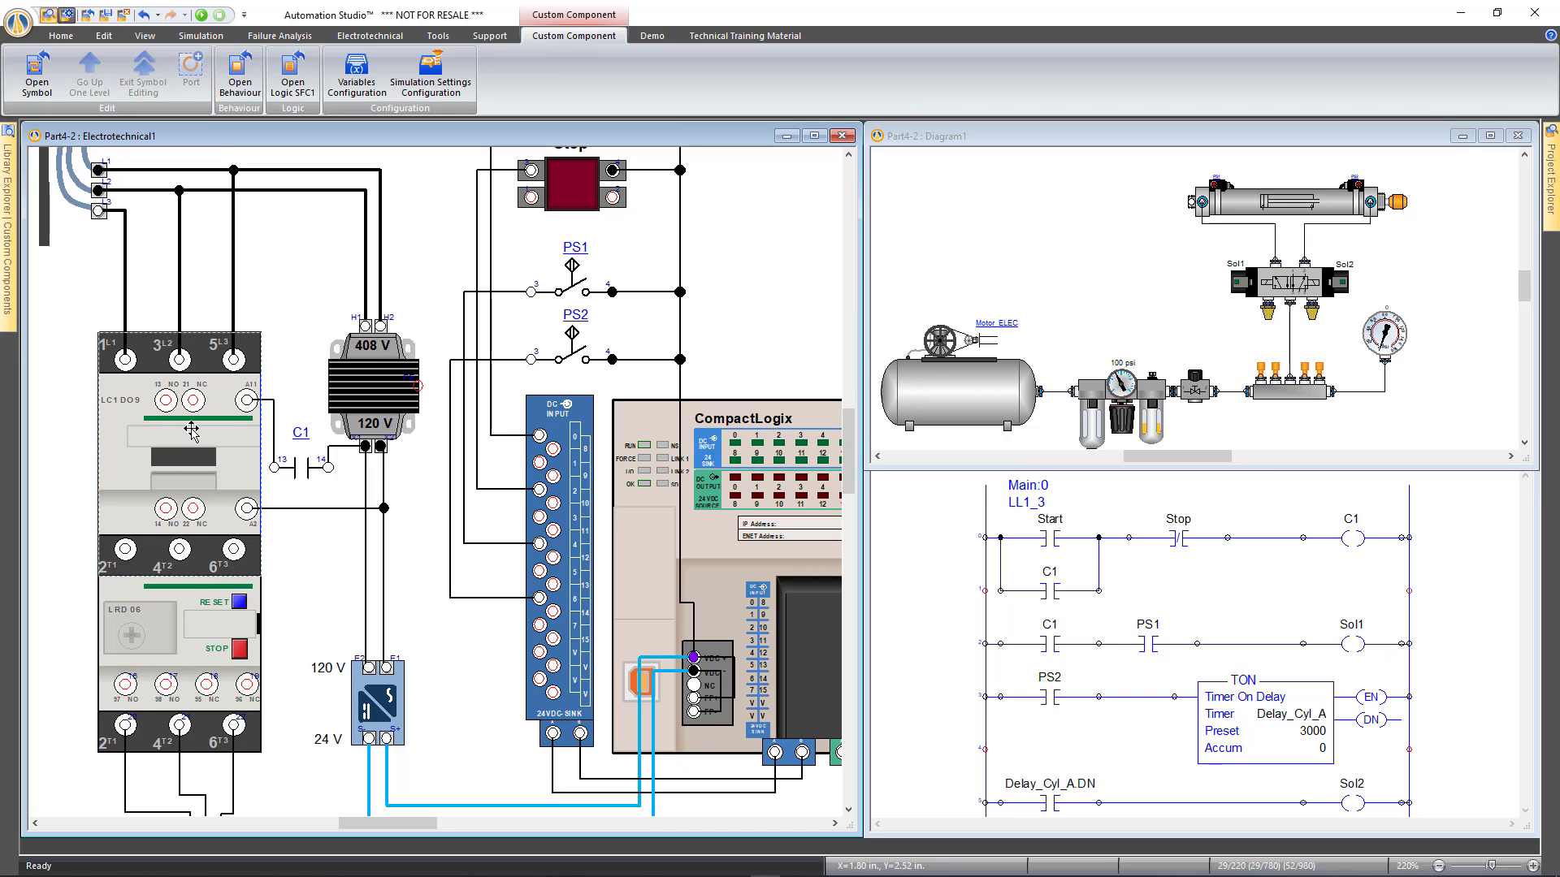
pyautogui.click(239, 72)
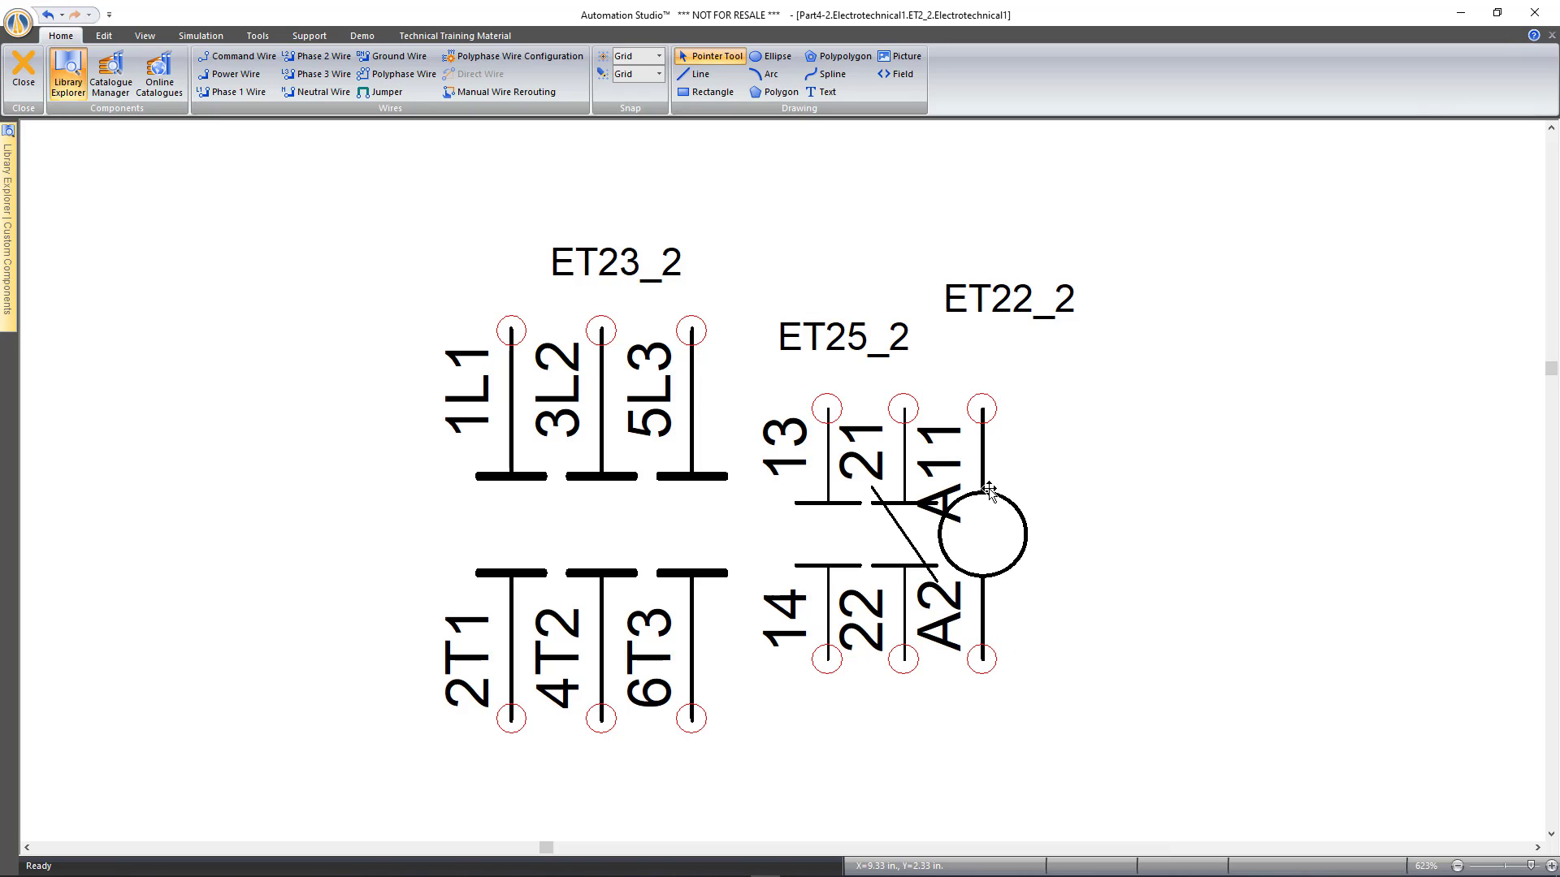
# Add a Severed Electrical Connection failure on port A11 to coil ET22_2's troubleshooting list
pyautogui.click(983, 449)
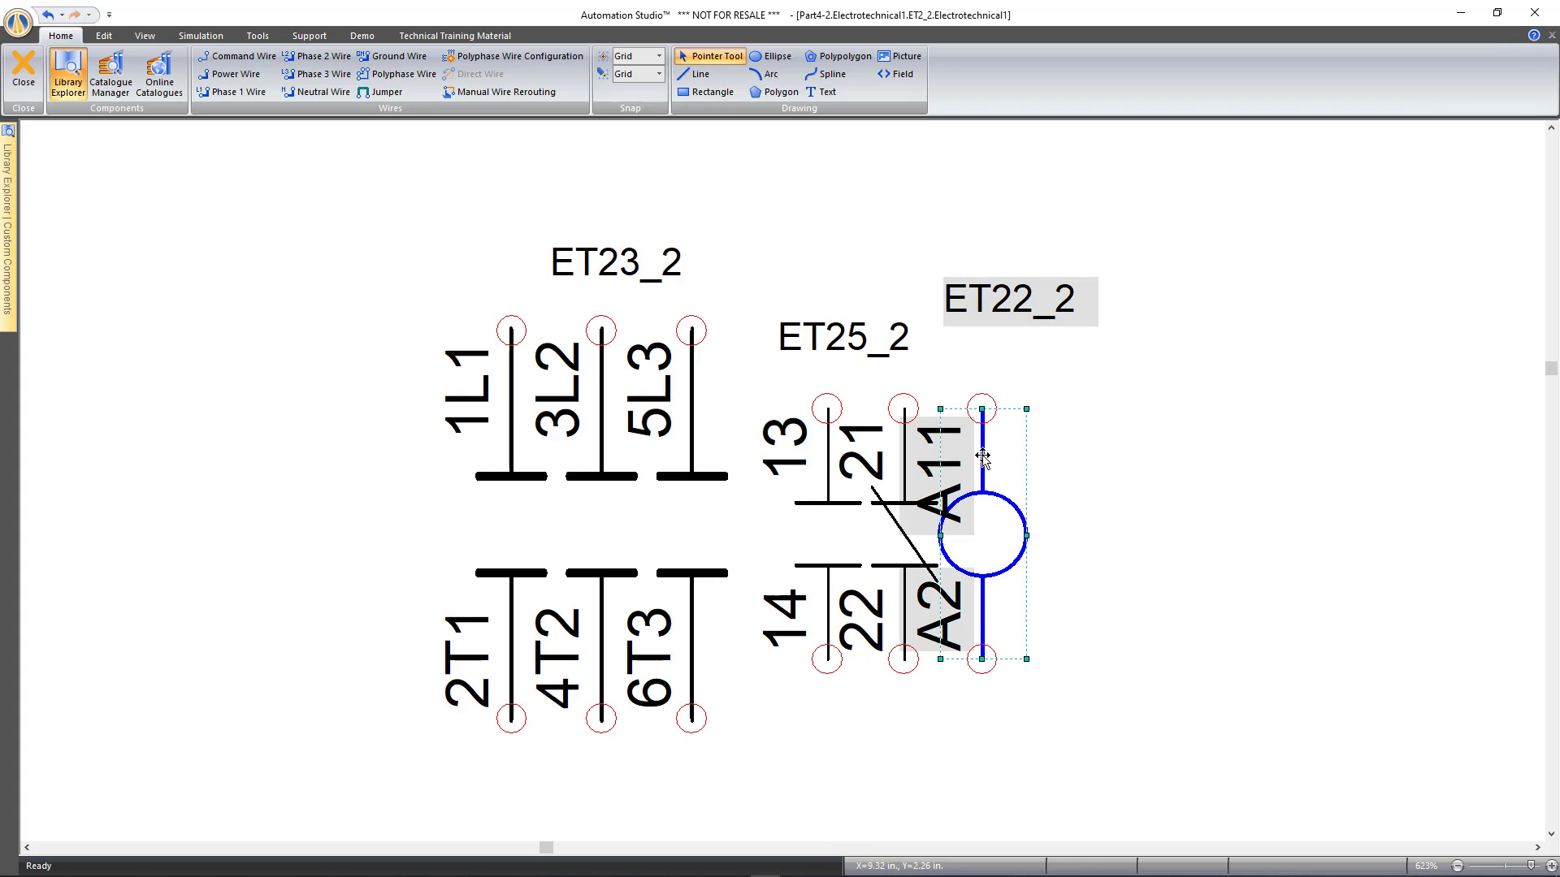
pyautogui.doubleClick(983, 457)
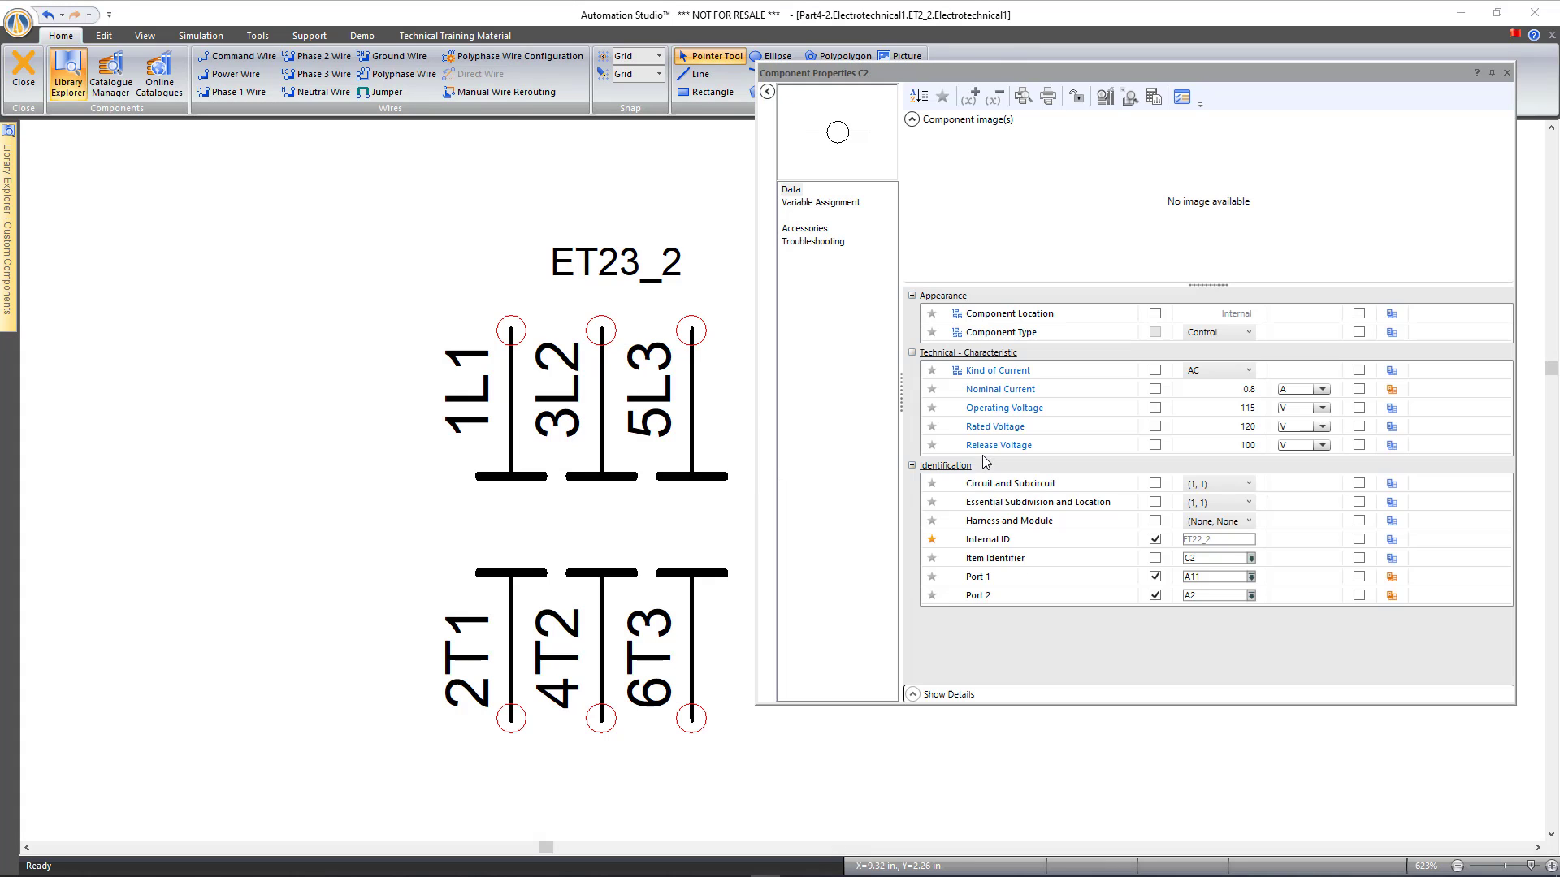
pyautogui.click(822, 243)
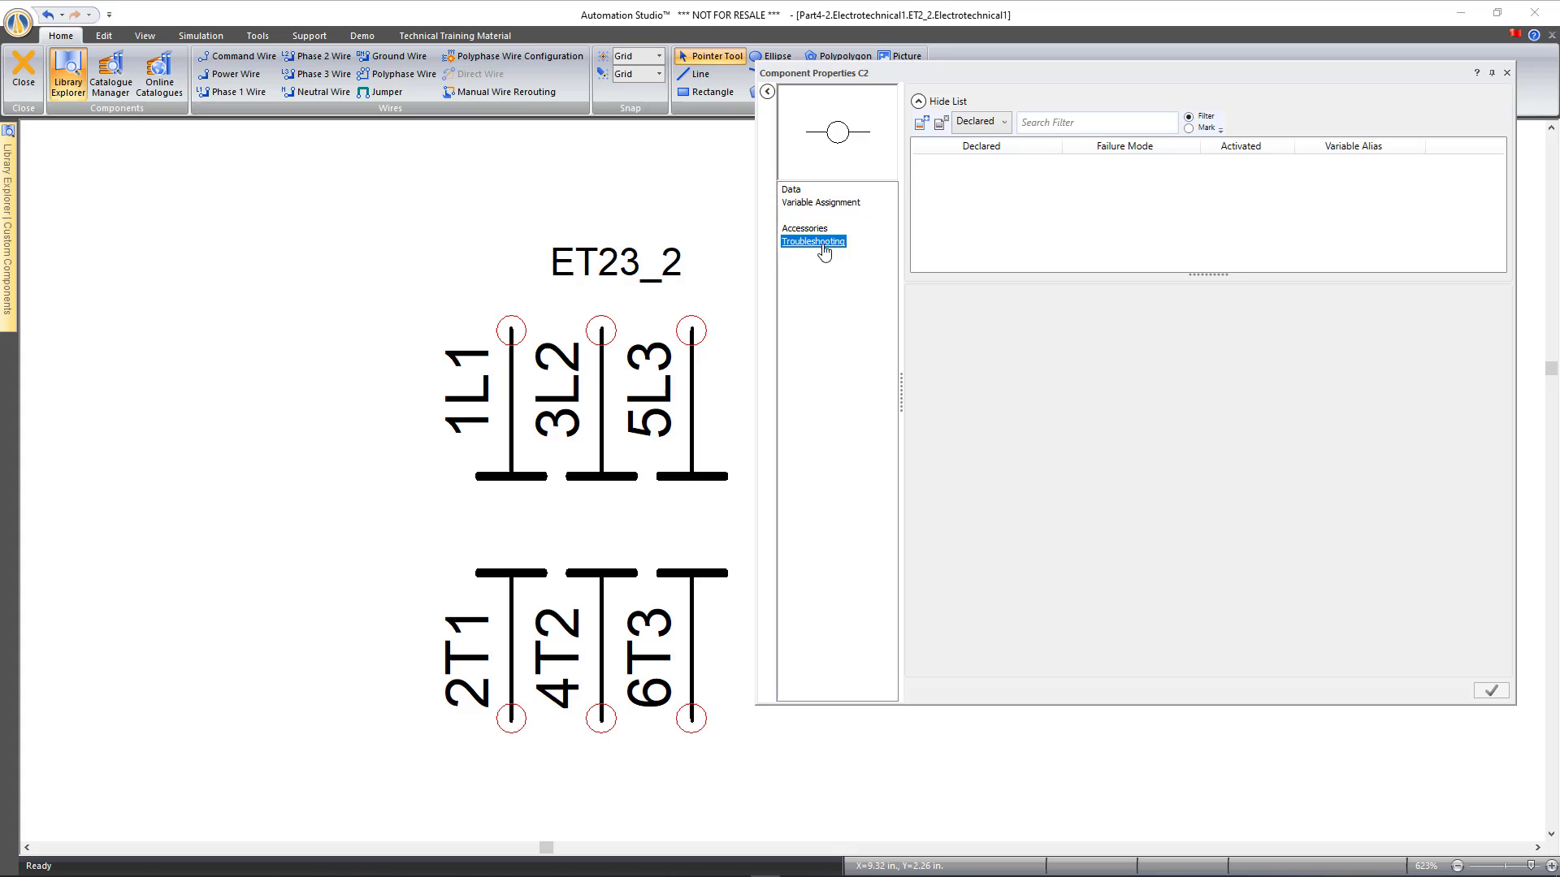
pyautogui.click(923, 126)
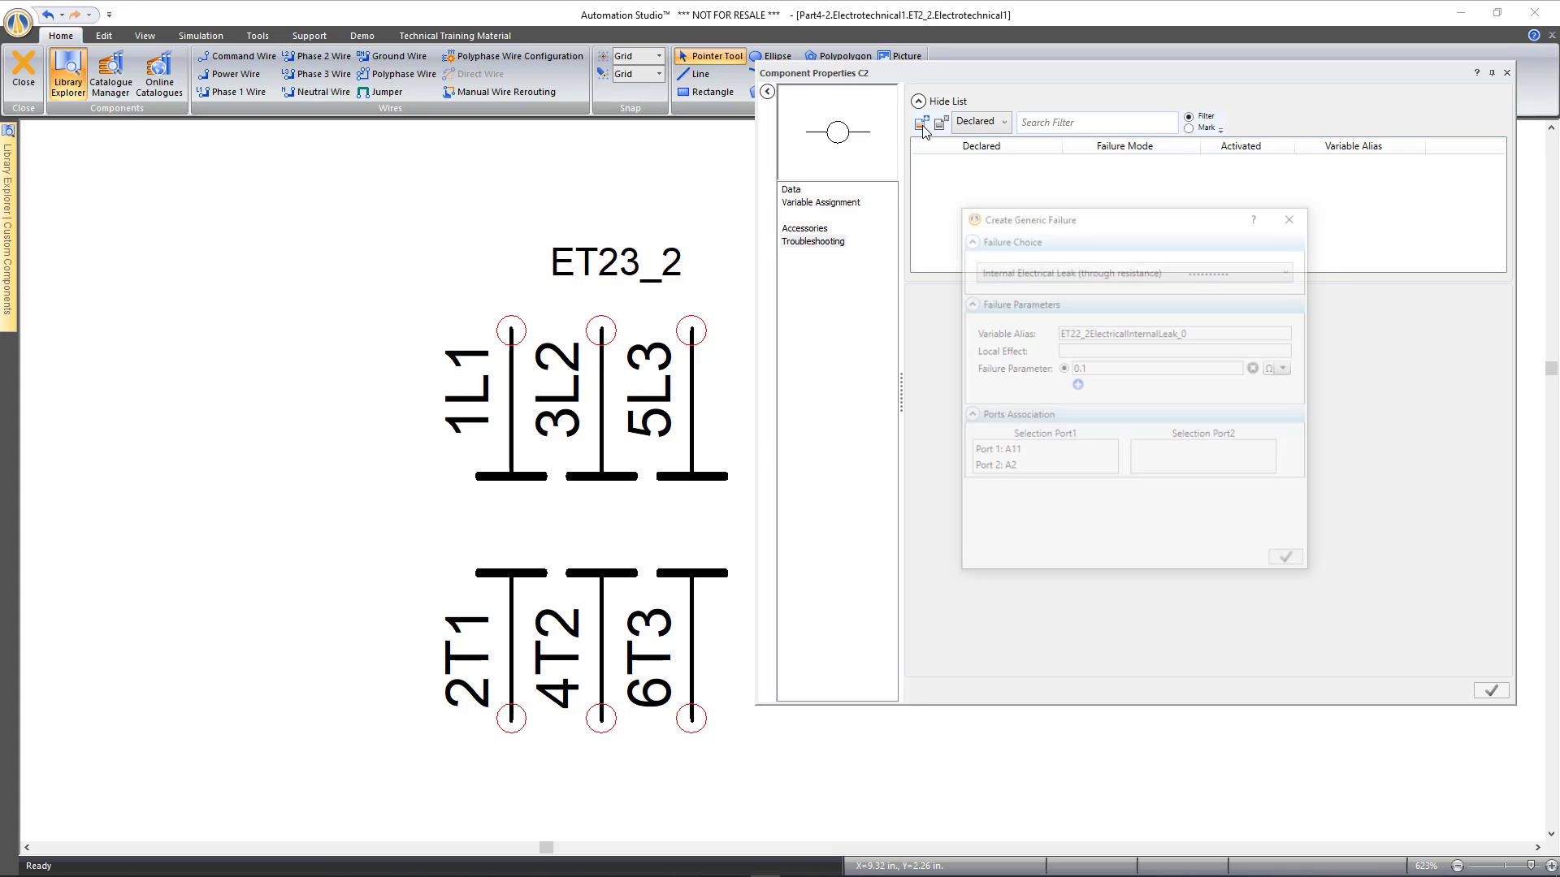
pyautogui.click(1074, 270)
pyautogui.click(1065, 348)
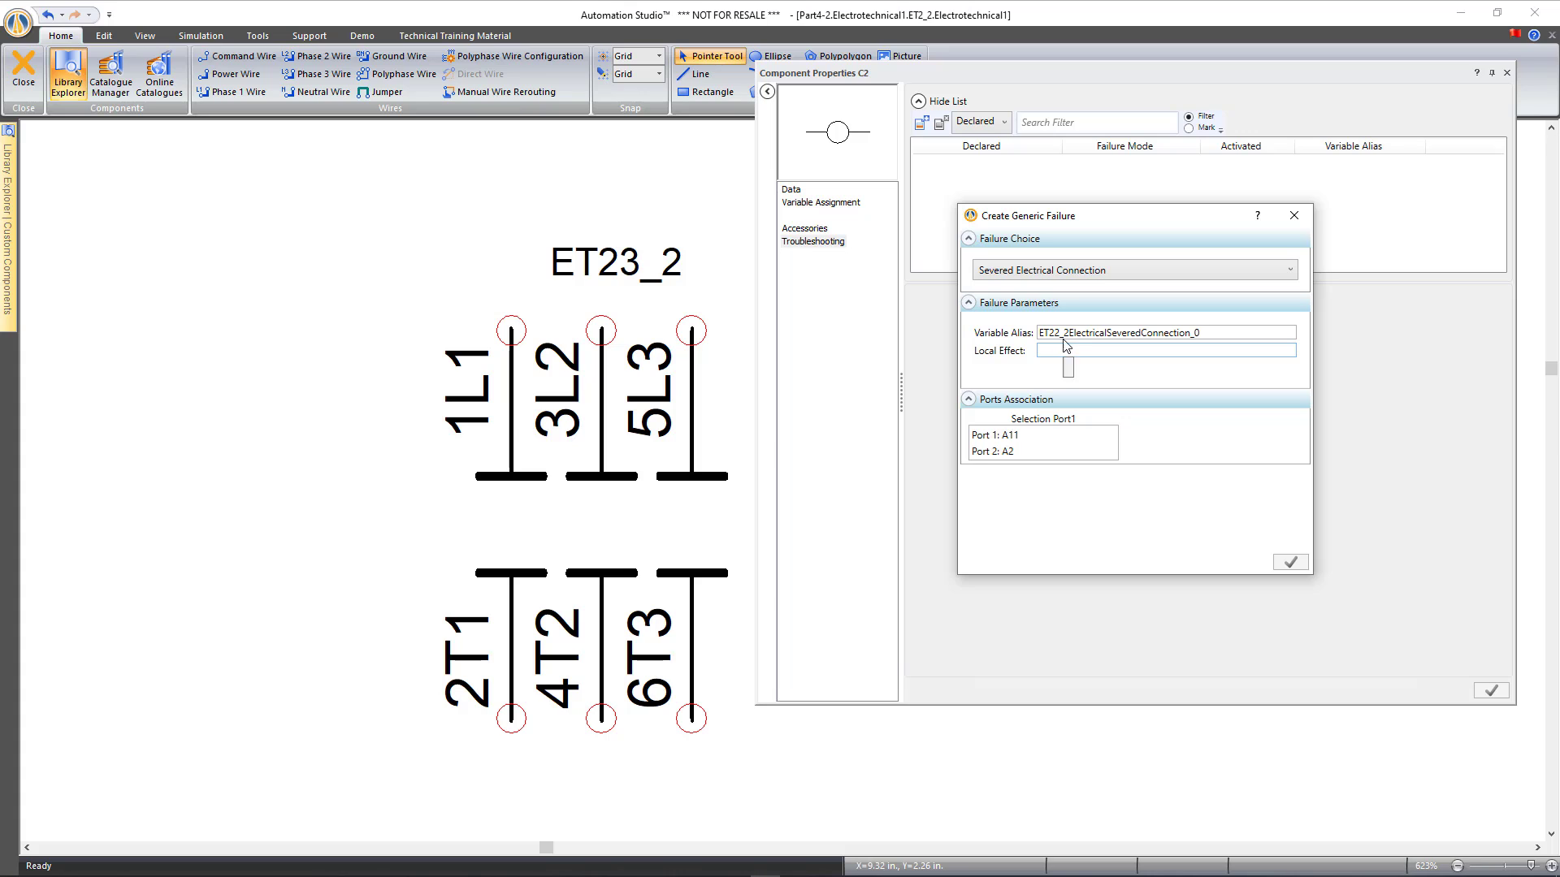
pyautogui.click(1019, 440)
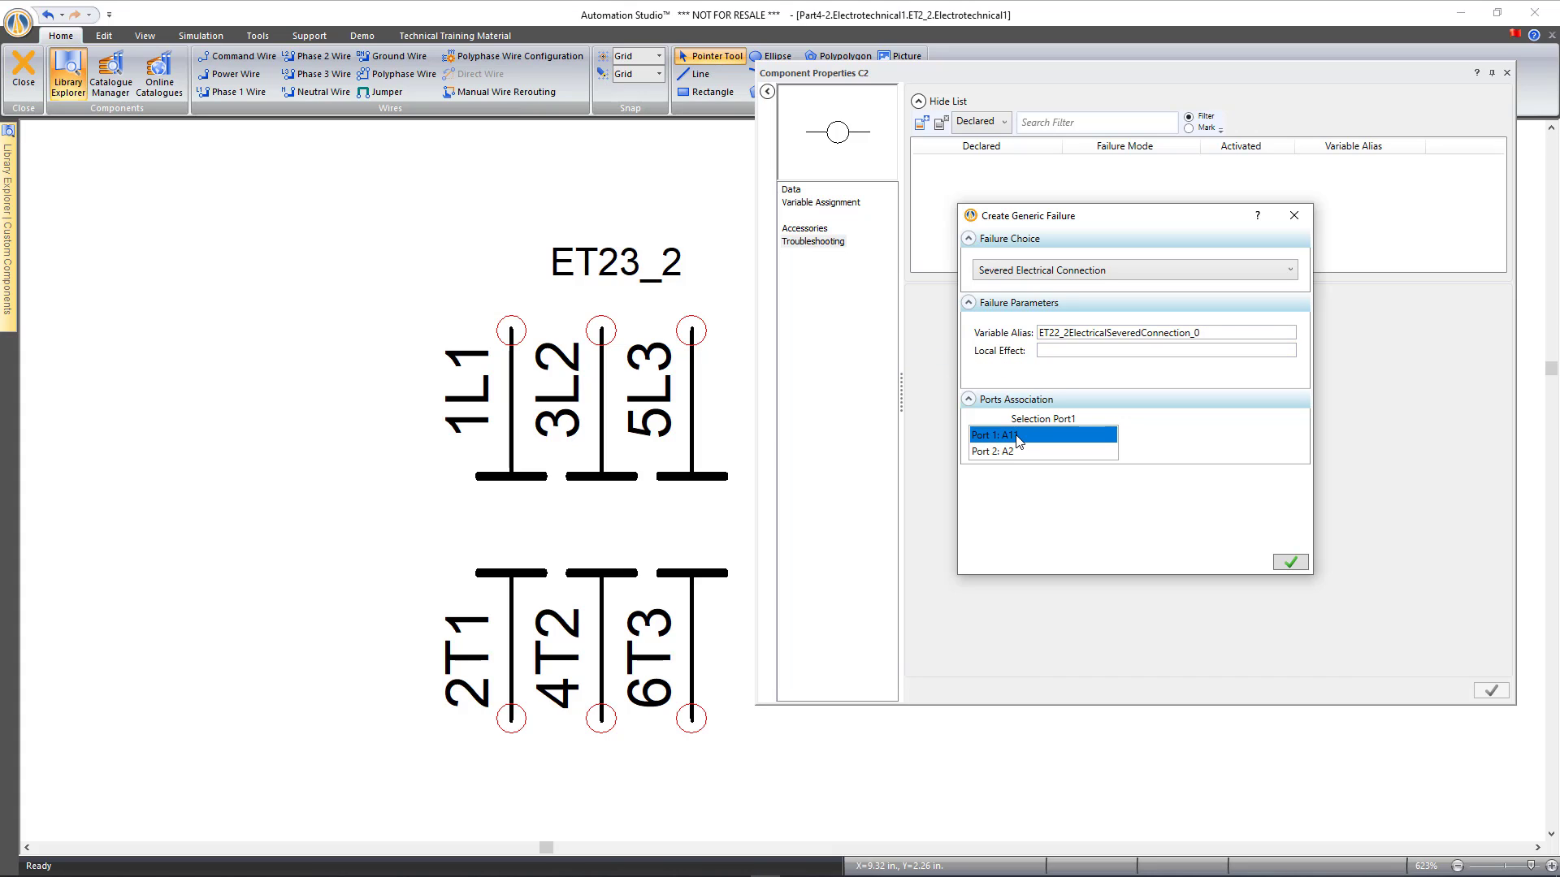
# Alias the new failure Fault 2, mark it Declared, then apply and close the properties
pyautogui.doubleClick(1217, 335)
pyautogui.write('Fault 2')
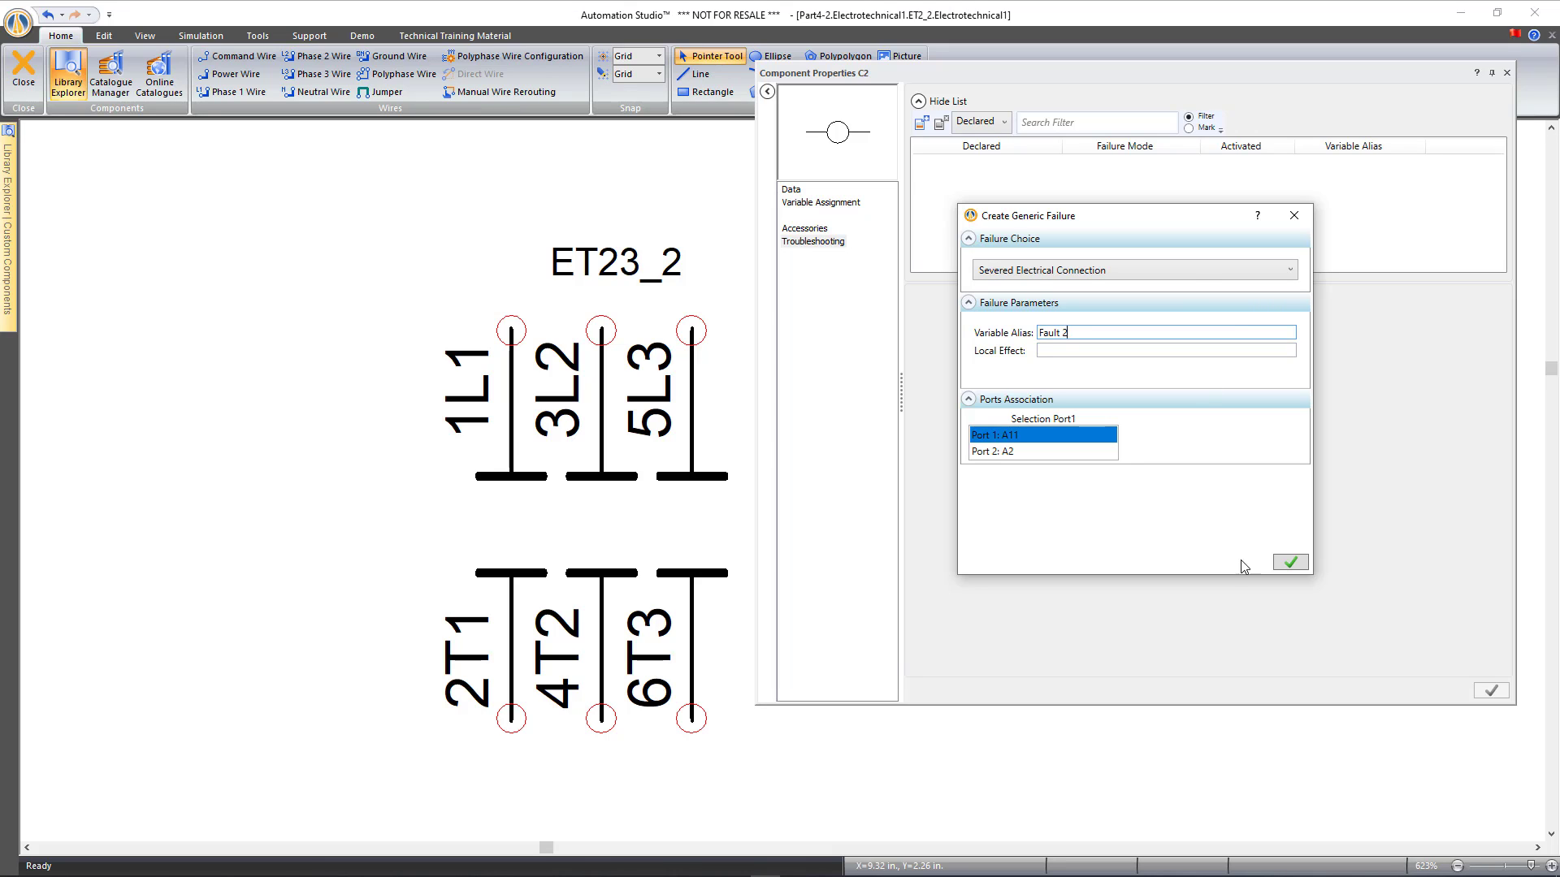
pyautogui.click(1292, 564)
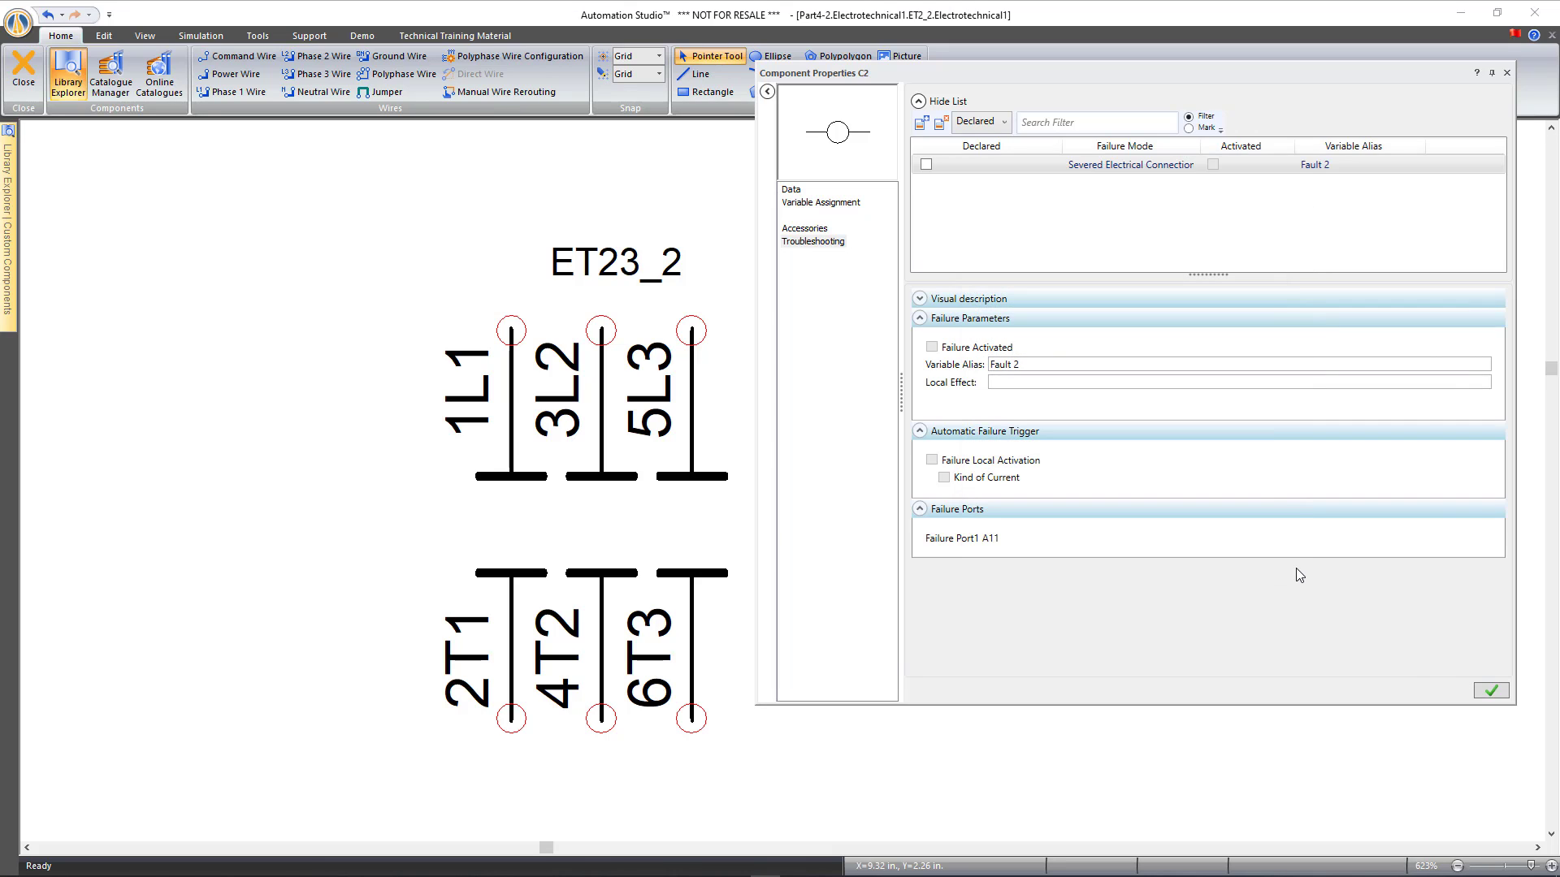
pyautogui.click(926, 165)
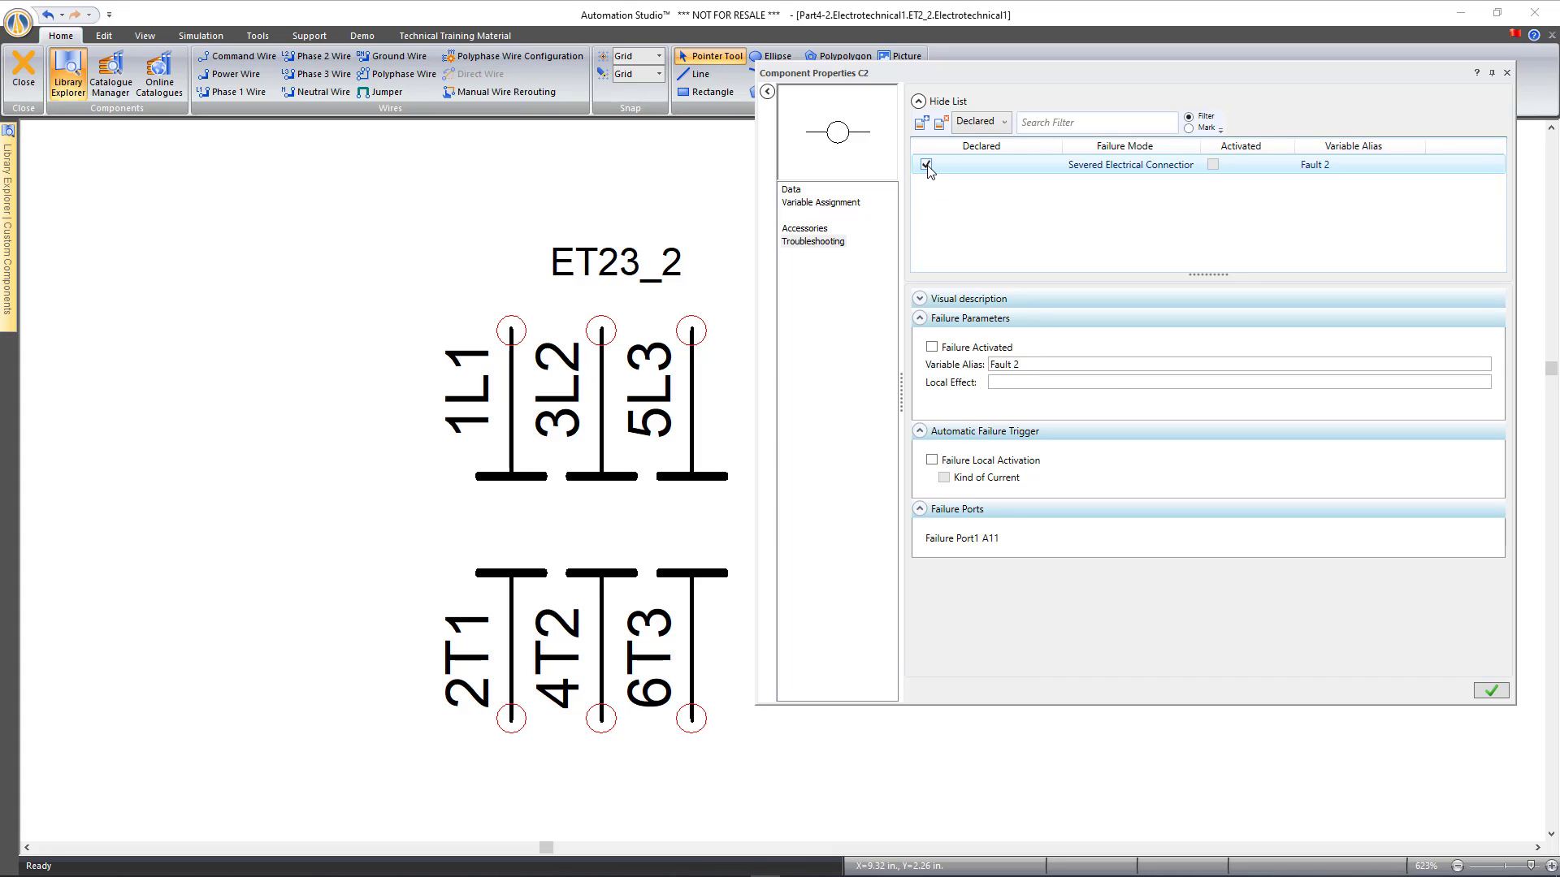
pyautogui.click(1489, 691)
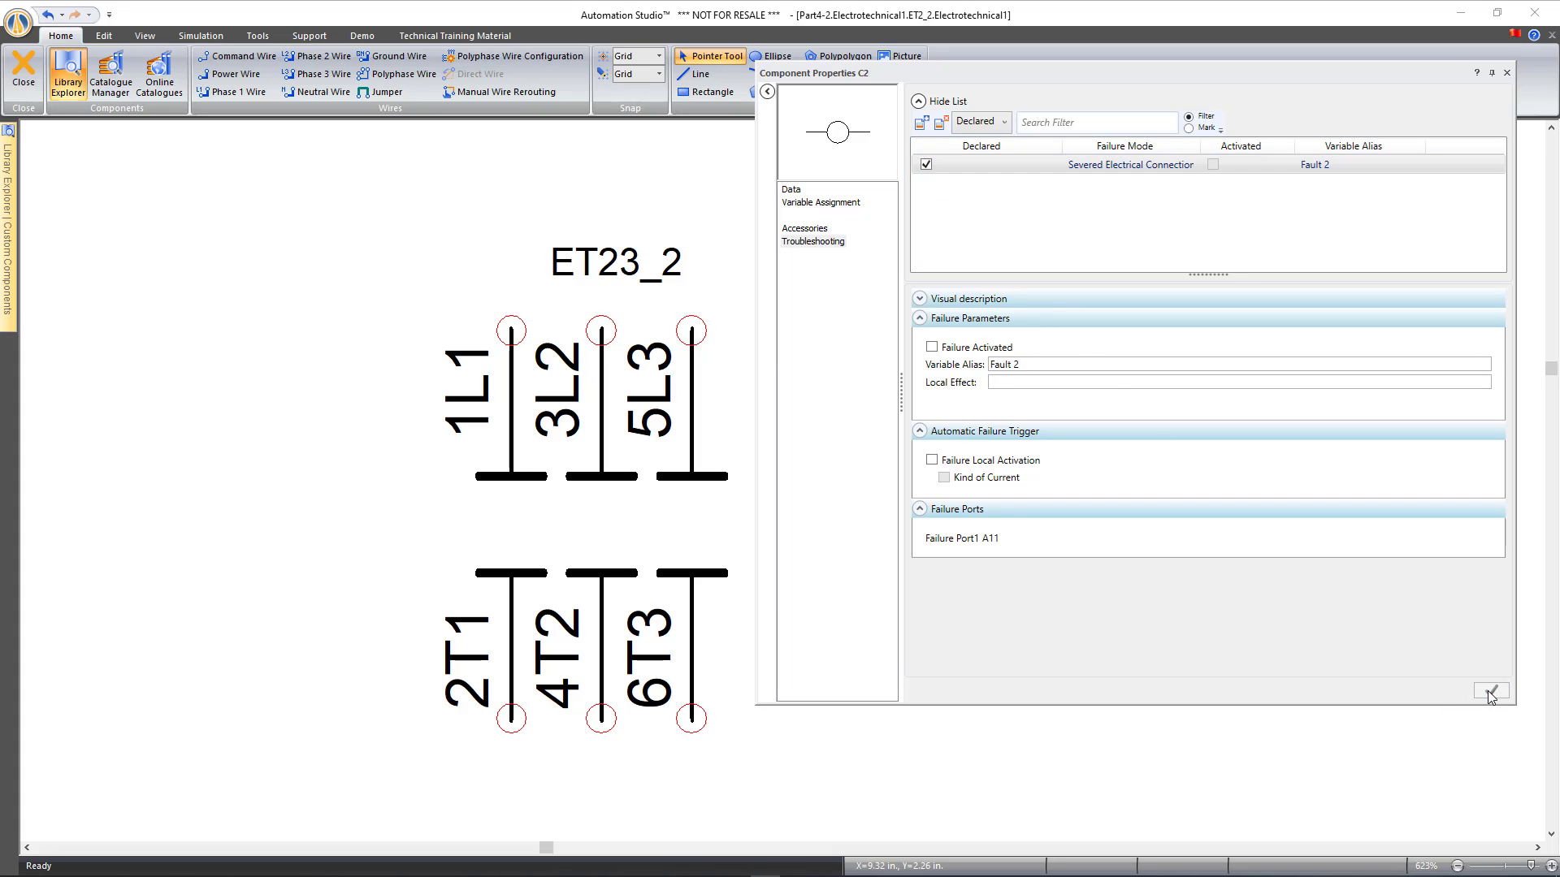
pyautogui.click(1507, 74)
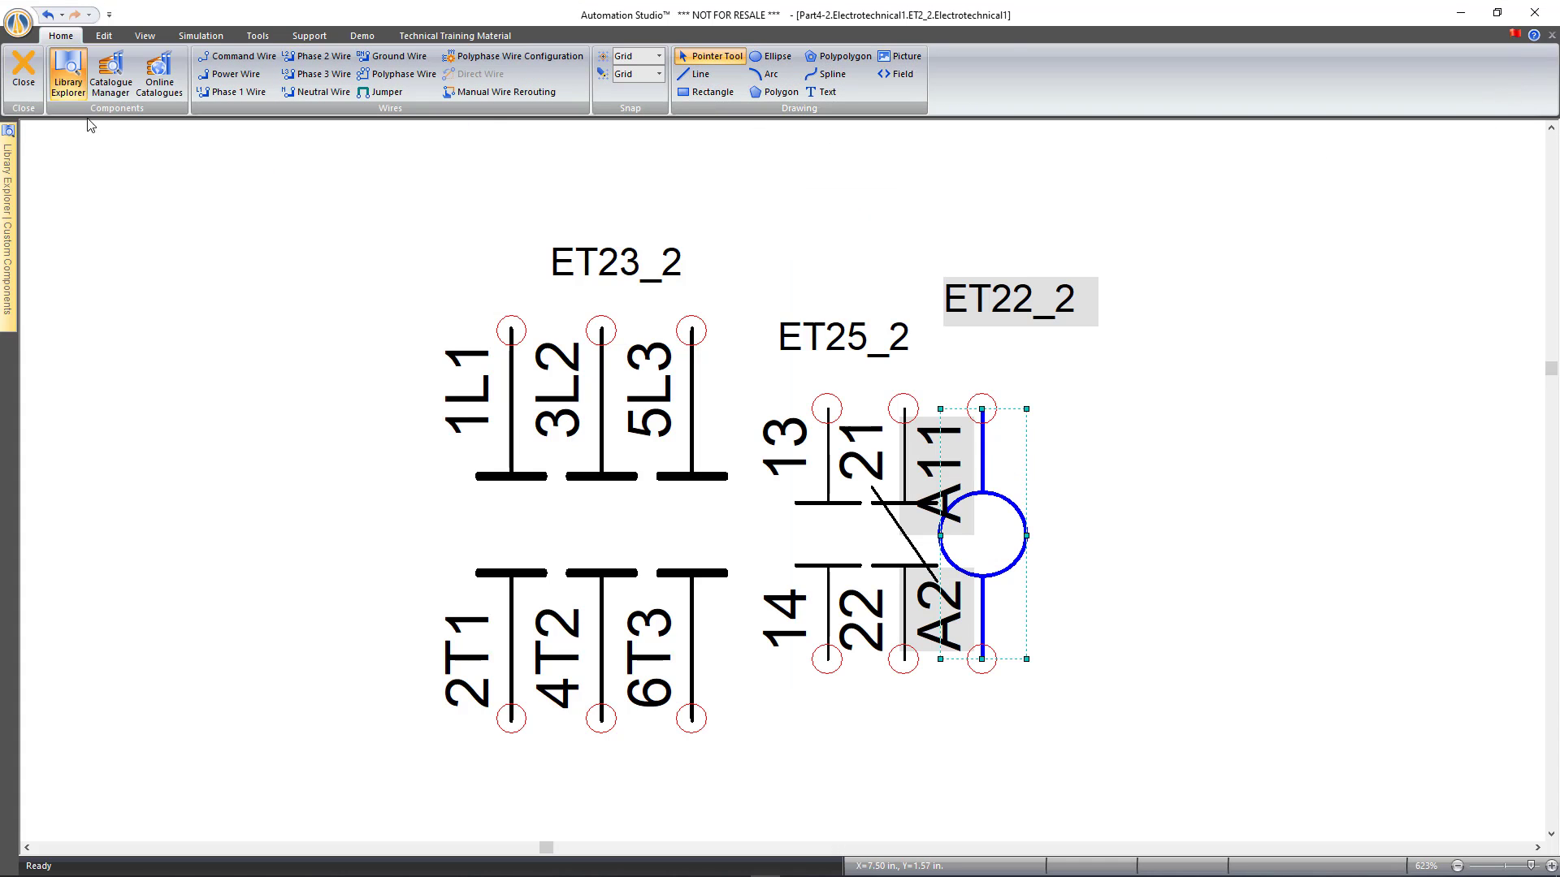
# Close the contactor's internal diagram and bring the Faults panel into view
pyautogui.click(19, 73)
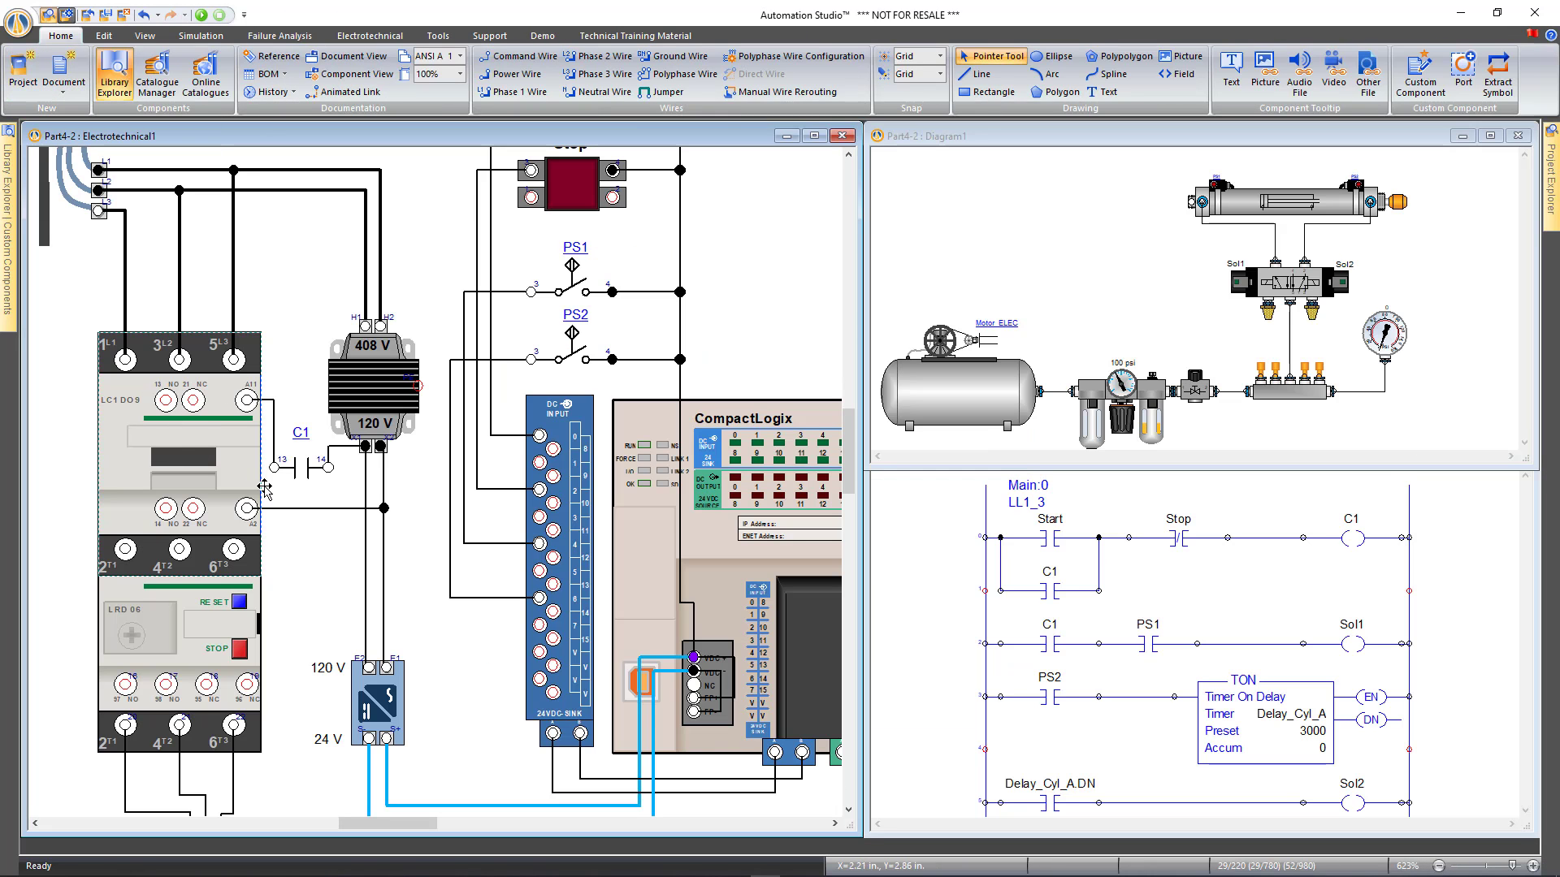
pyautogui.scroll(-8, 286, 499)
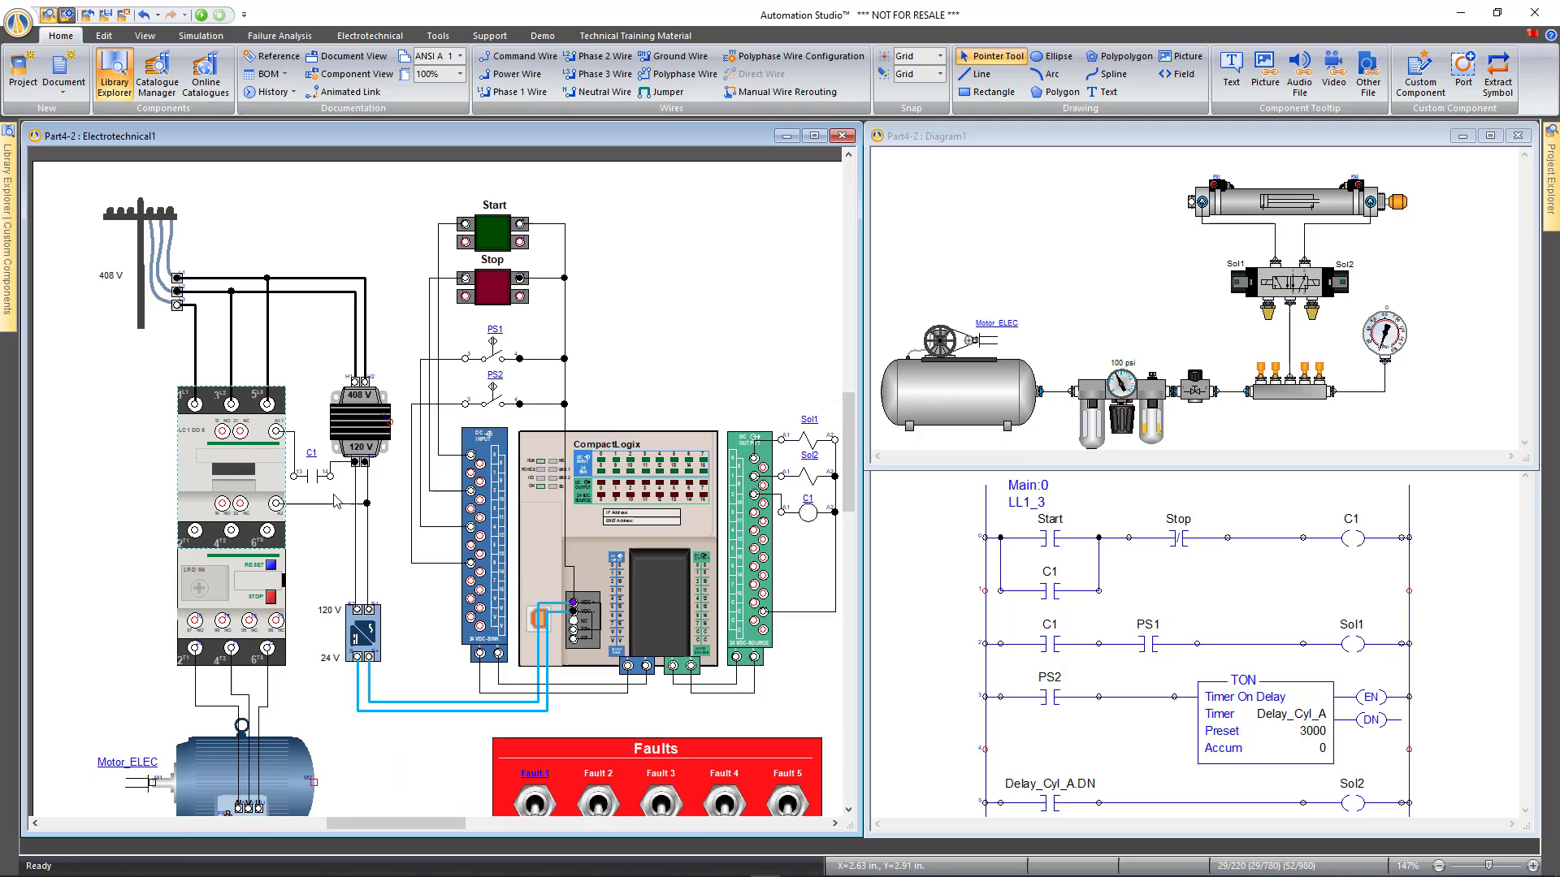
pyautogui.click(147, 476)
pyautogui.moveTo(144, 473); pyautogui.dragTo(91, 414)
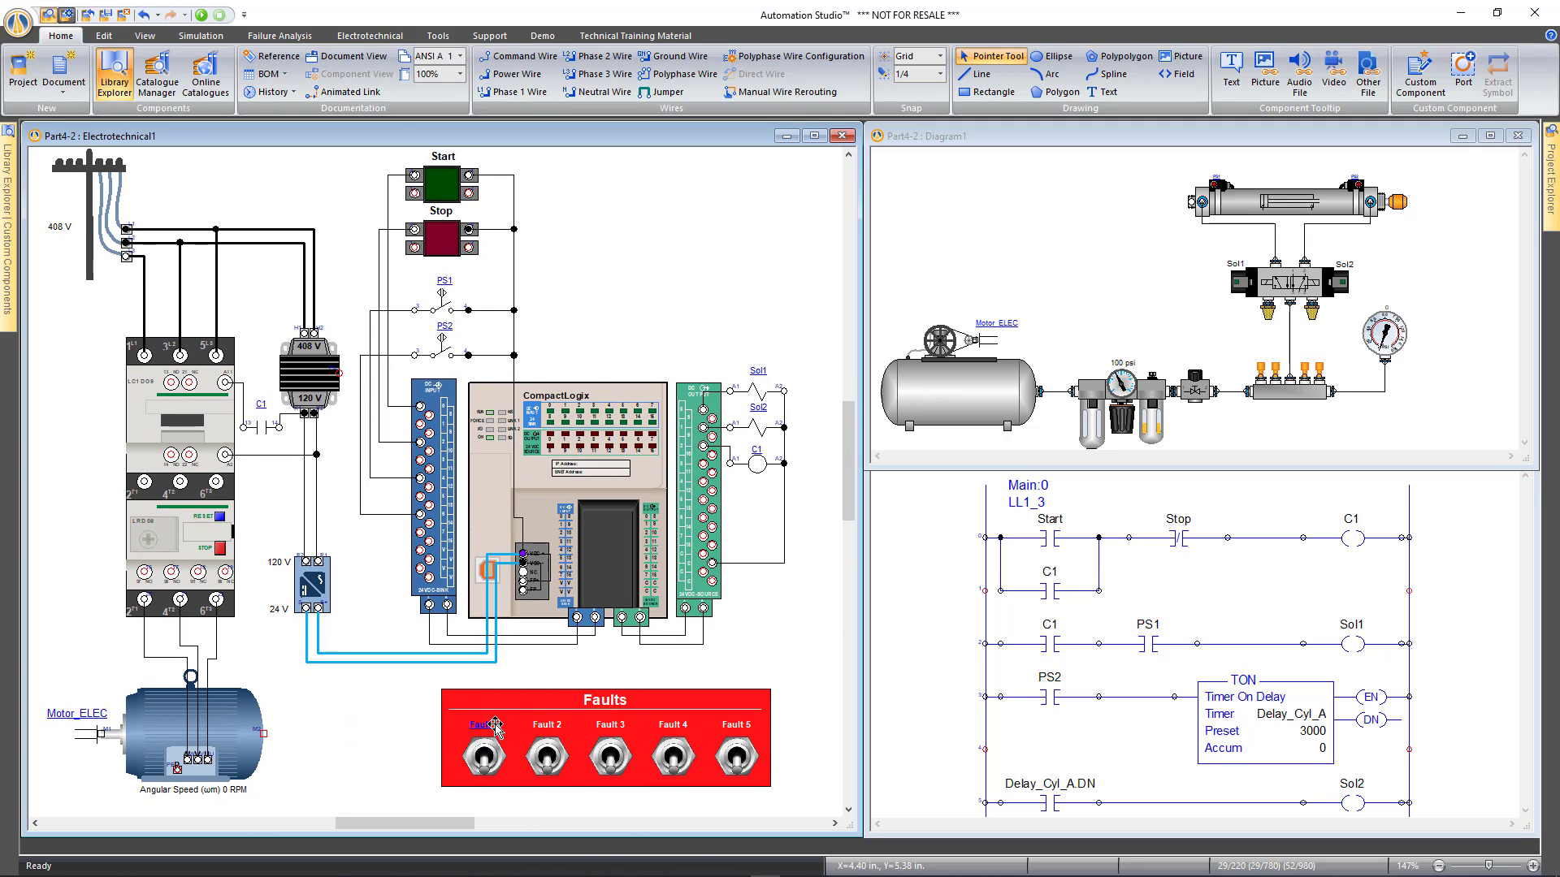
# Associate the Fault 2 toggle with the Fault 2 variable in its Internal Links
pyautogui.click(549, 758)
pyautogui.doubleClick(551, 761)
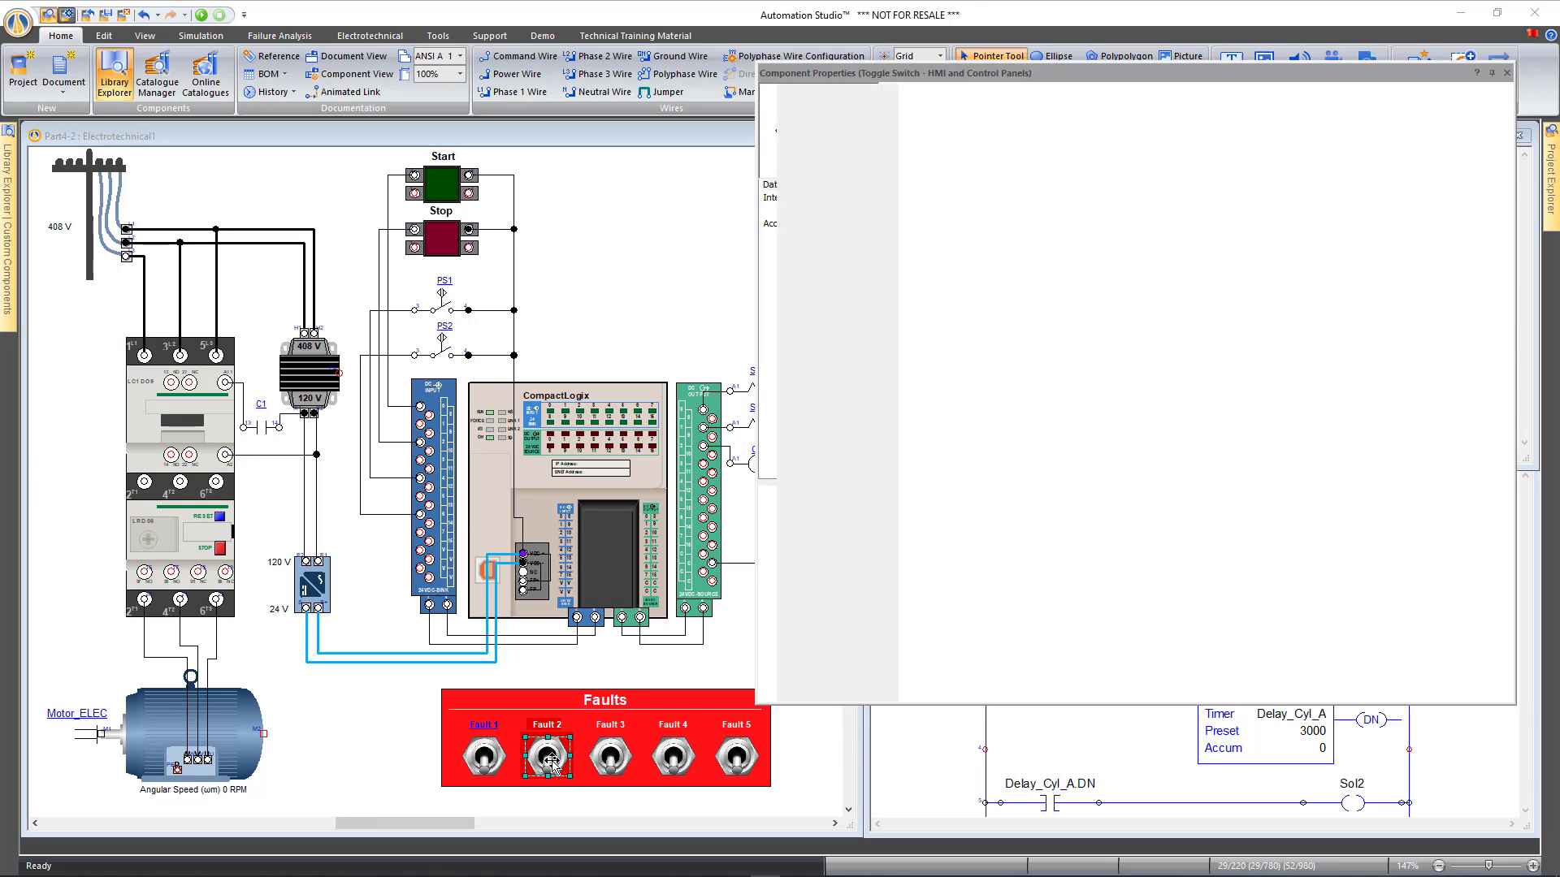
pyautogui.click(813, 205)
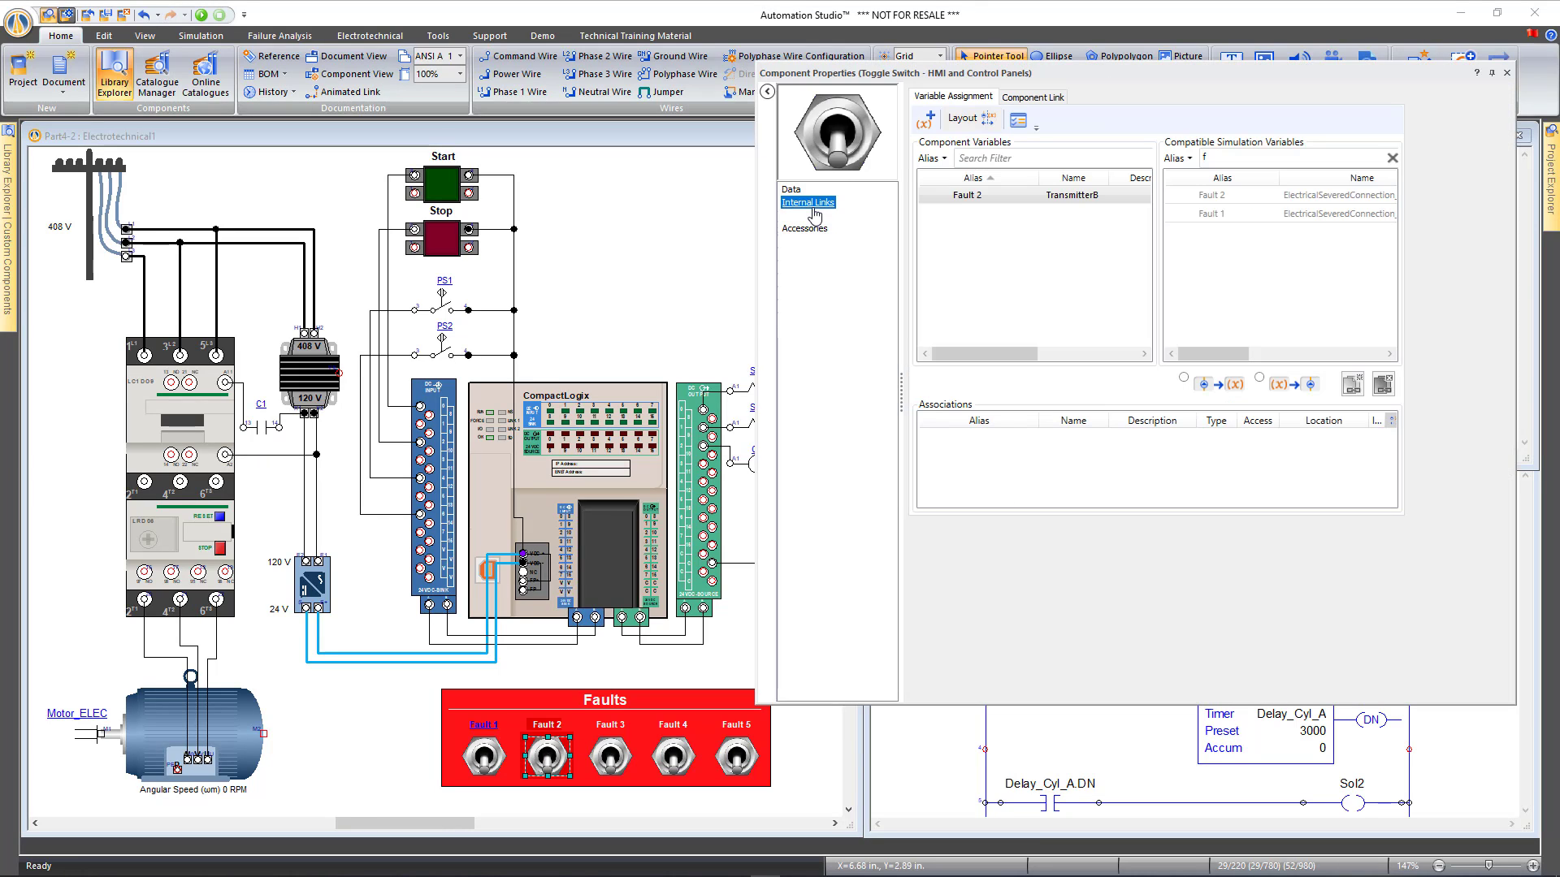
pyautogui.doubleClick(1247, 198)
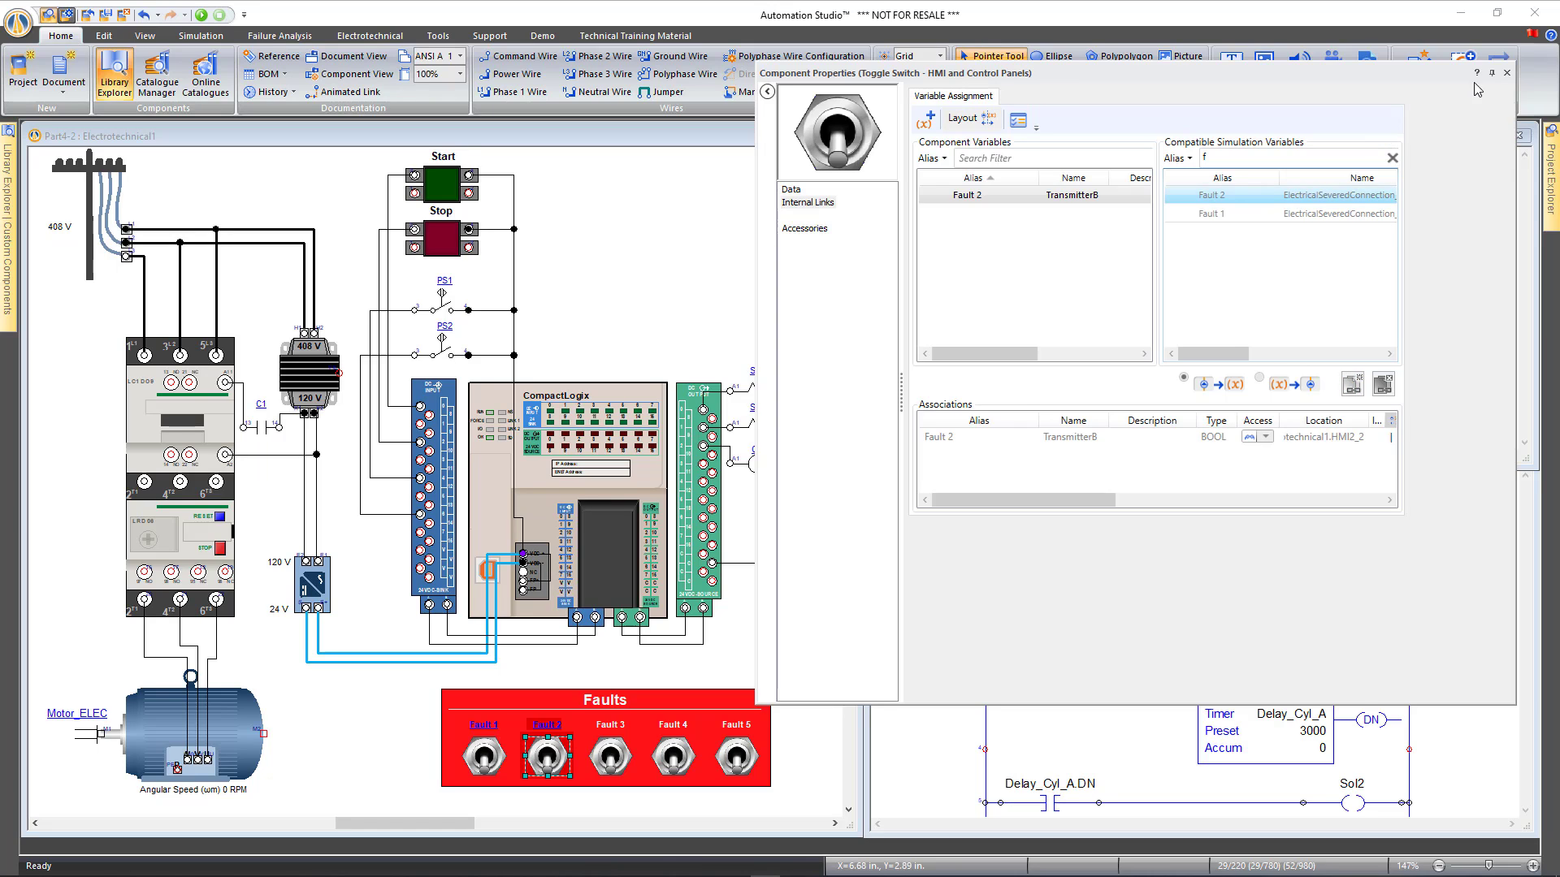
pyautogui.click(1507, 74)
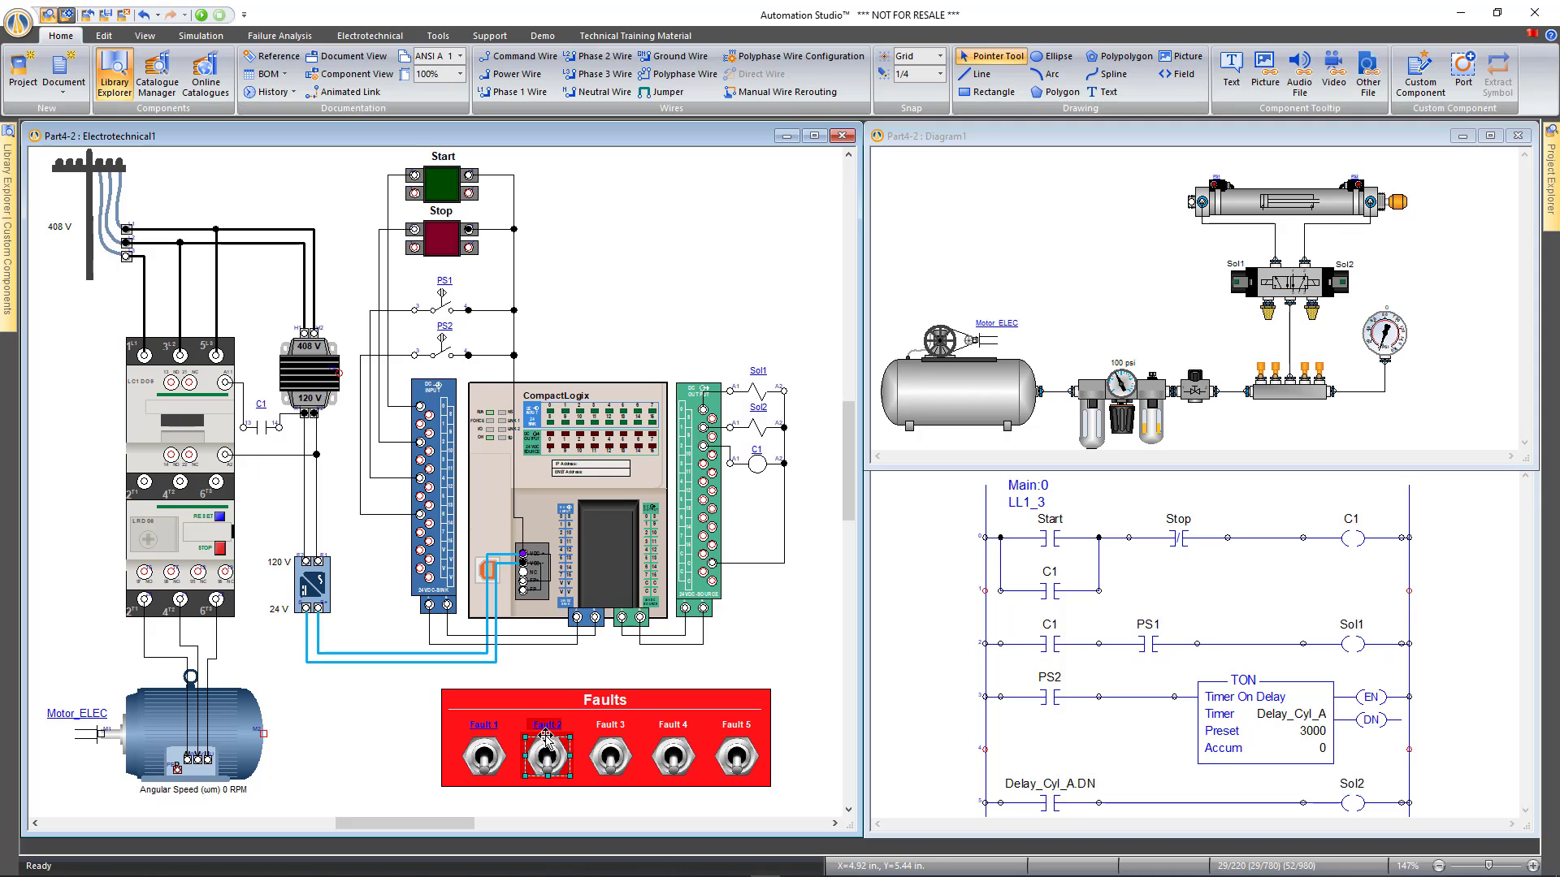
# Start the simulation, press Start to run the motor, and switch Fault 2 on
pyautogui.press('F5')
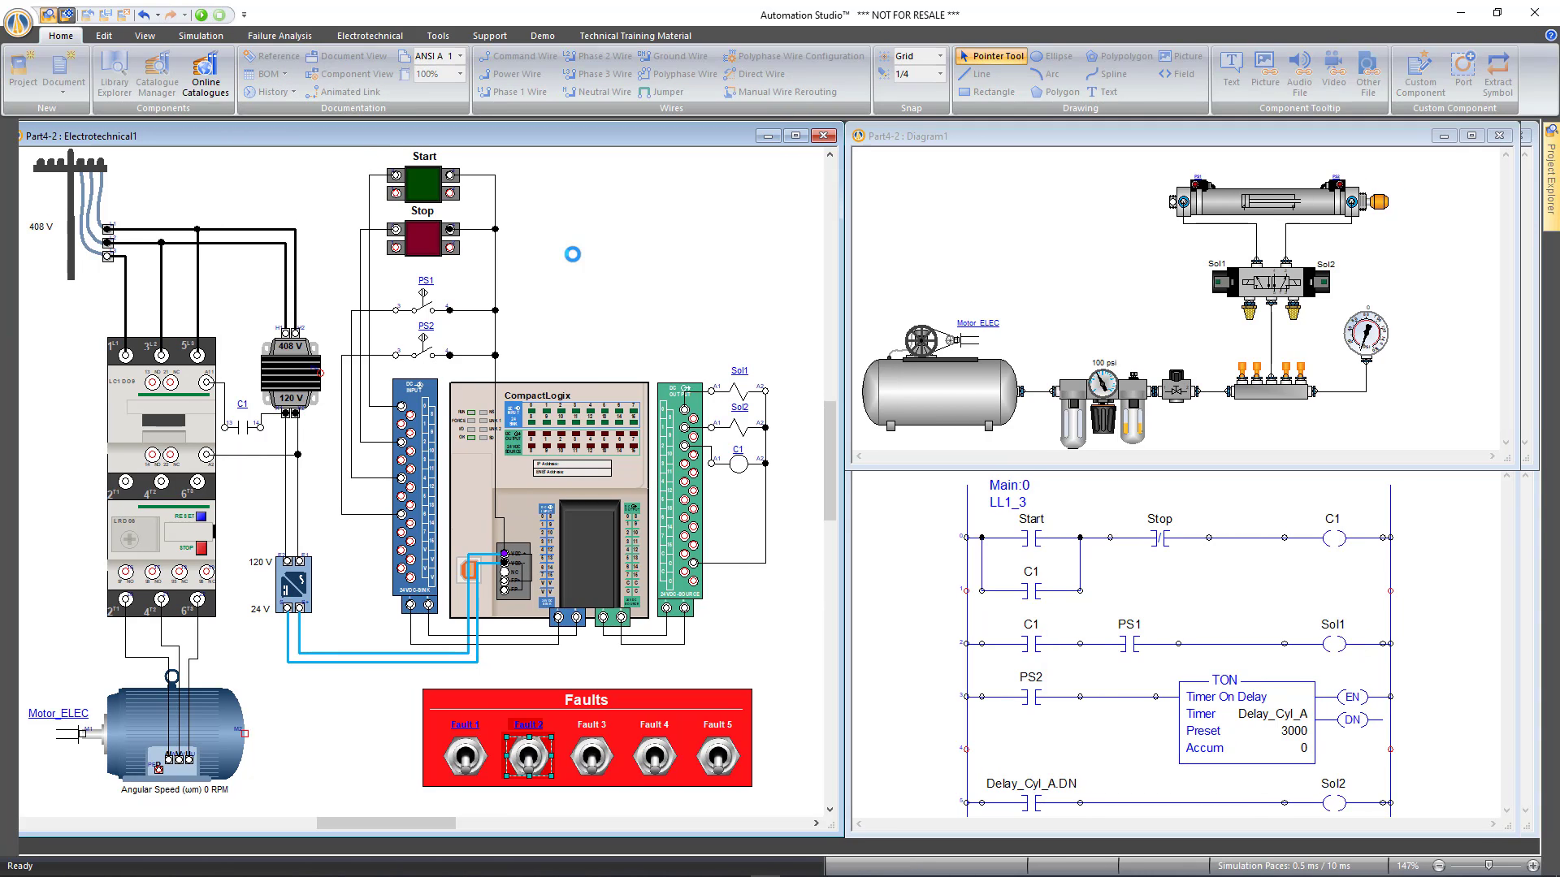
pyautogui.click(431, 195)
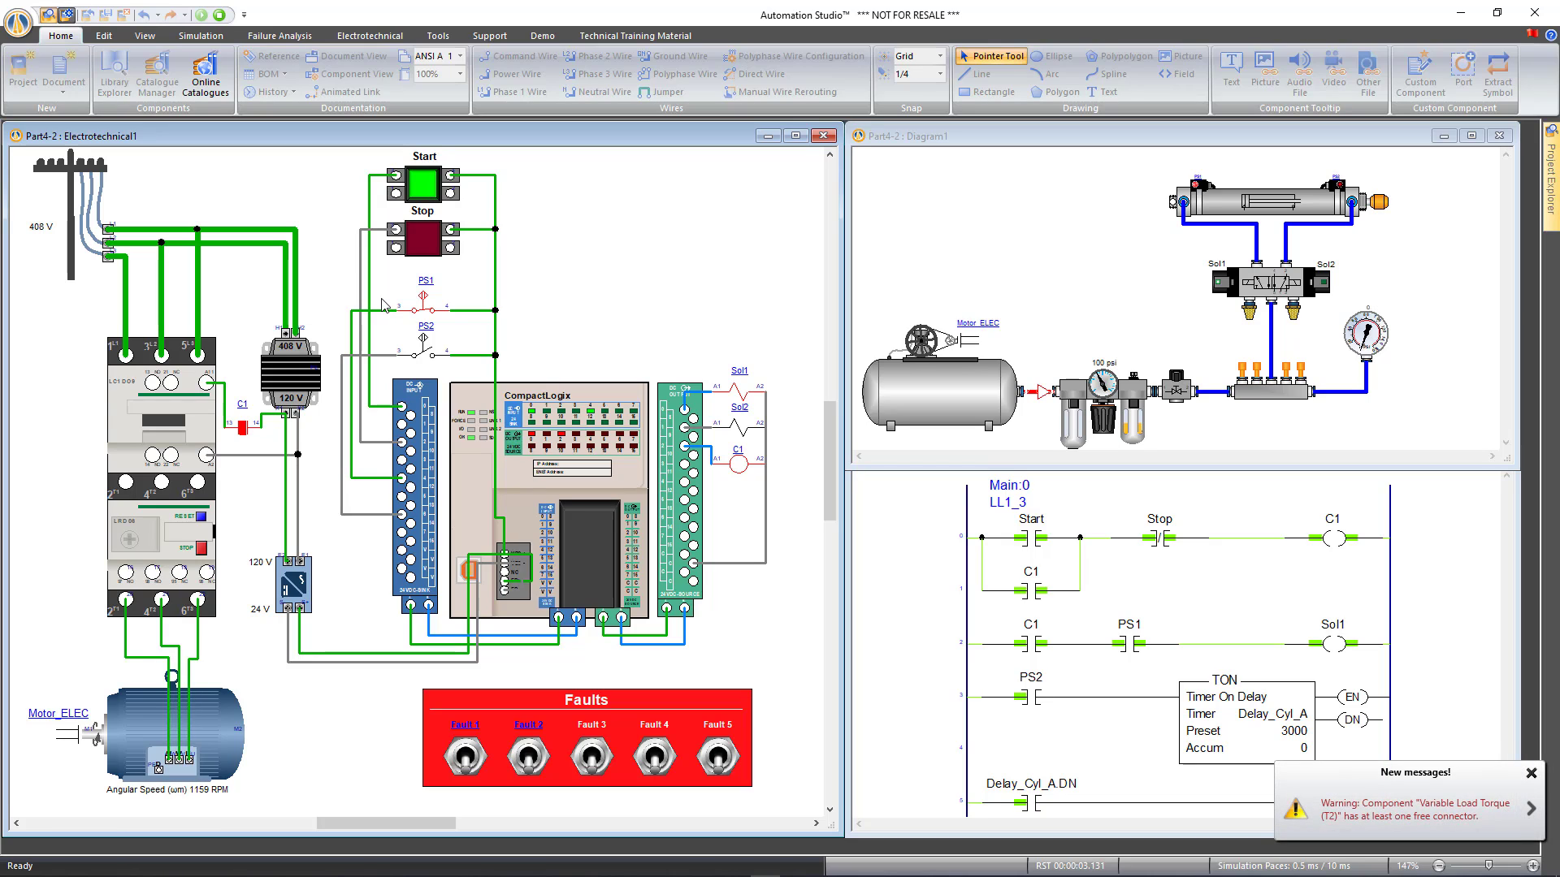
pyautogui.click(528, 764)
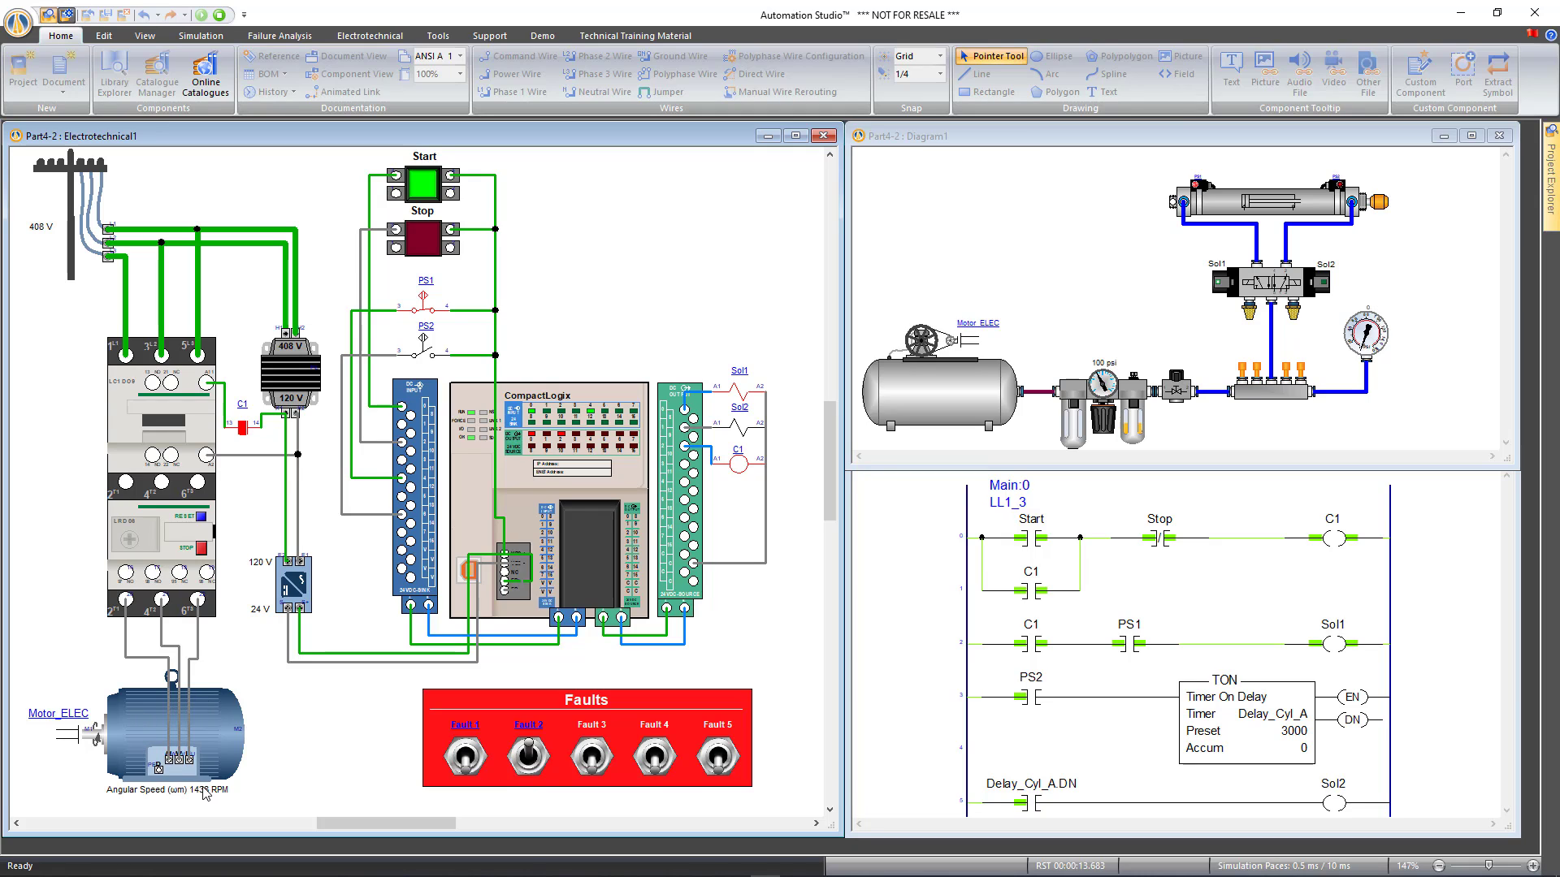
# Increase the motor's constant load torque, then switch Fault 2 off so the motor restarts
pyautogui.click(200, 736)
pyautogui.moveTo(273, 785); pyautogui.dragTo(288, 679)
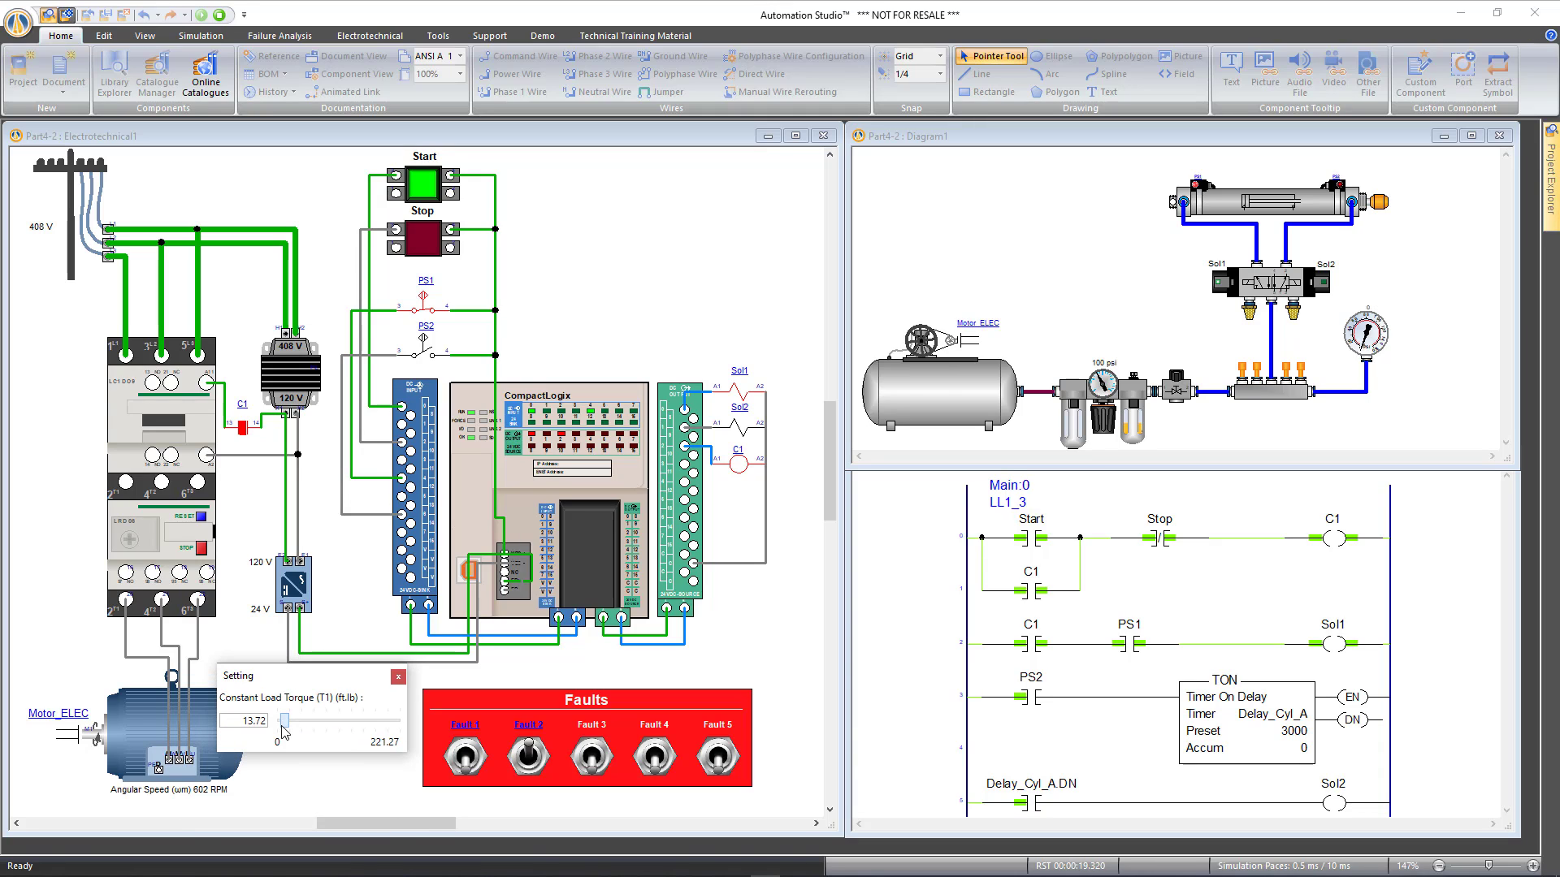
pyautogui.click(398, 677)
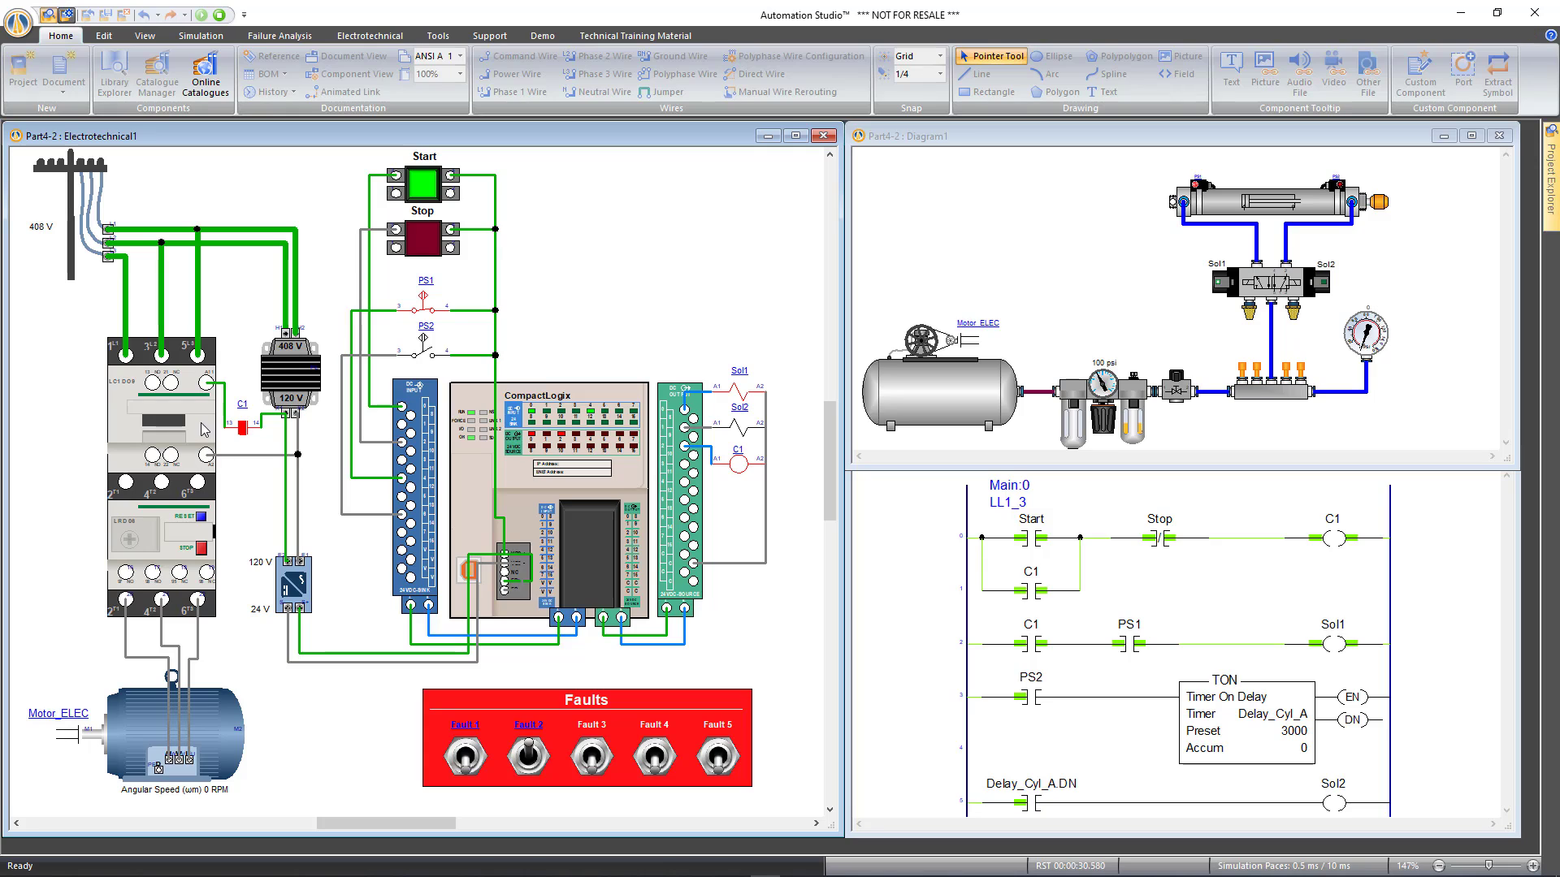
pyautogui.click(528, 760)
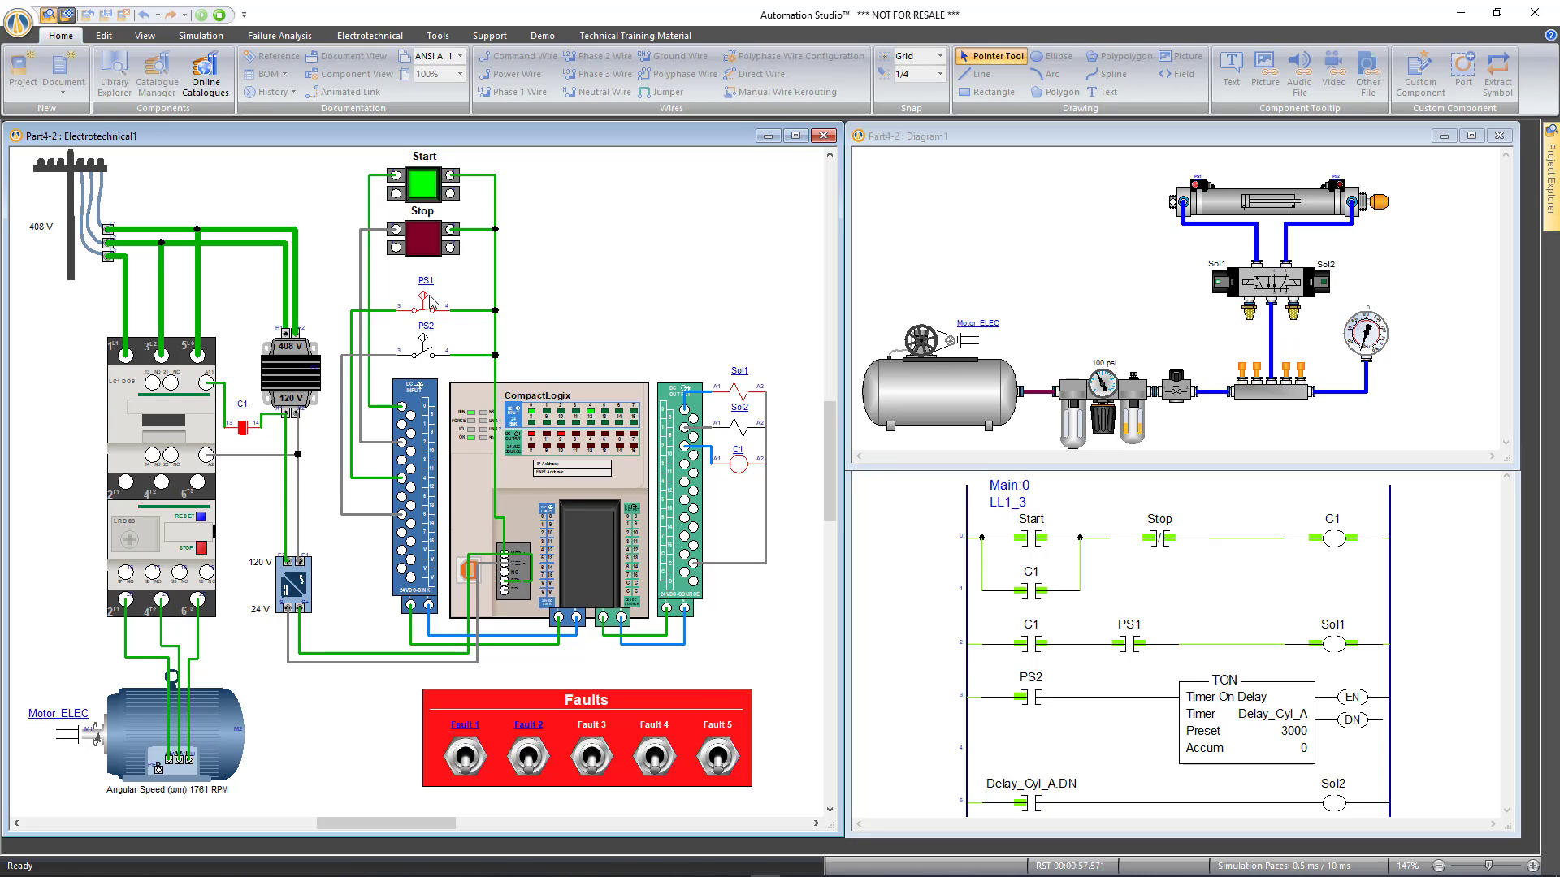
# Stop the simulation and add a Severed Electrical Connection failure on port 1:3 to PS1
pyautogui.click(221, 18)
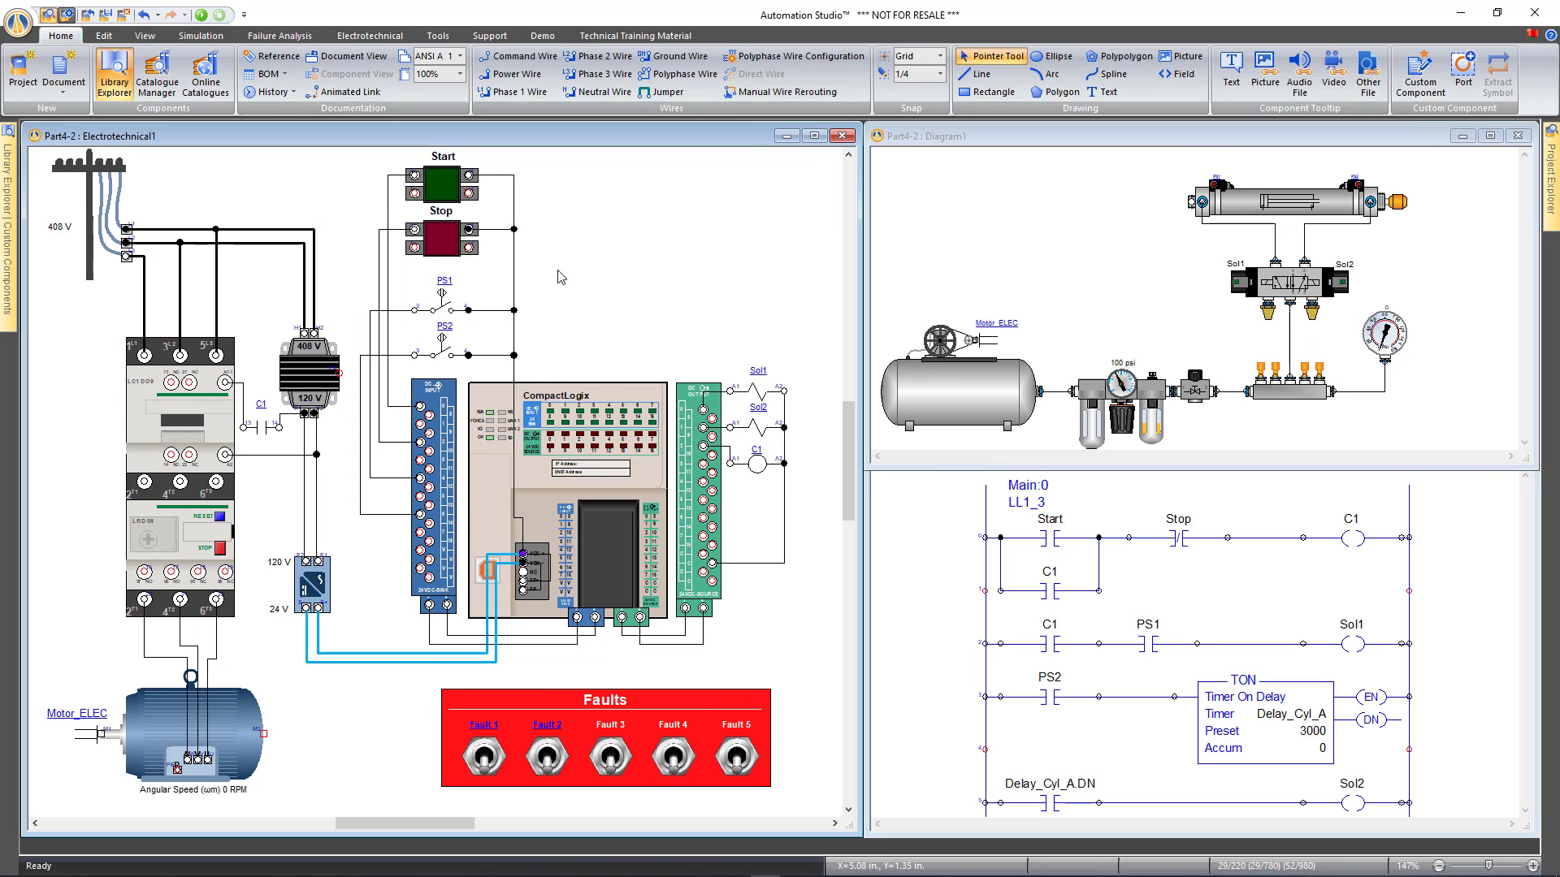
pyautogui.click(443, 309)
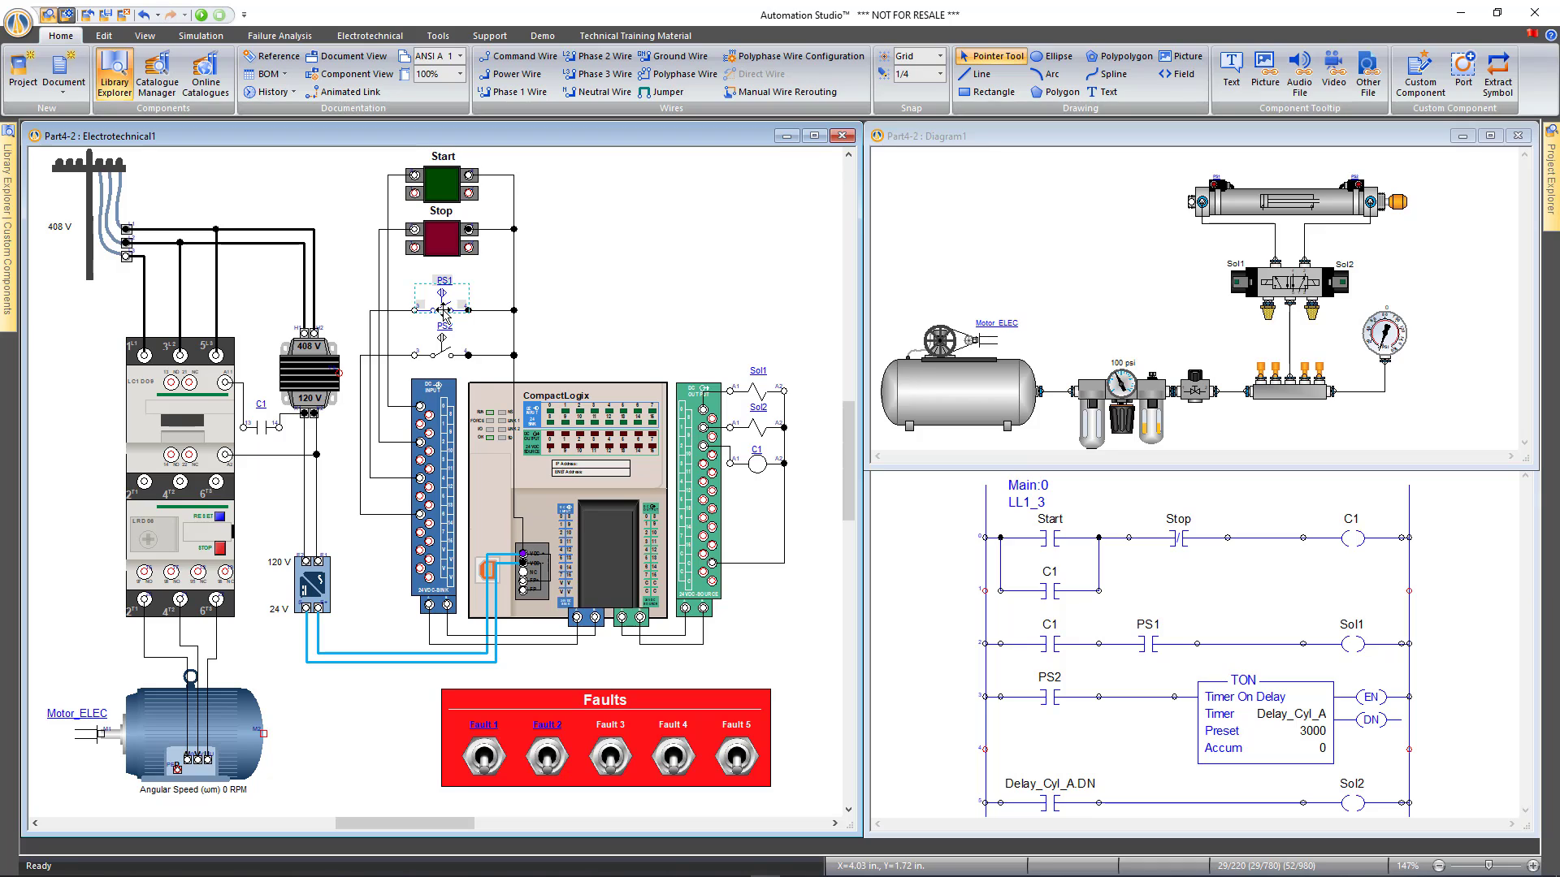
pyautogui.doubleClick(444, 310)
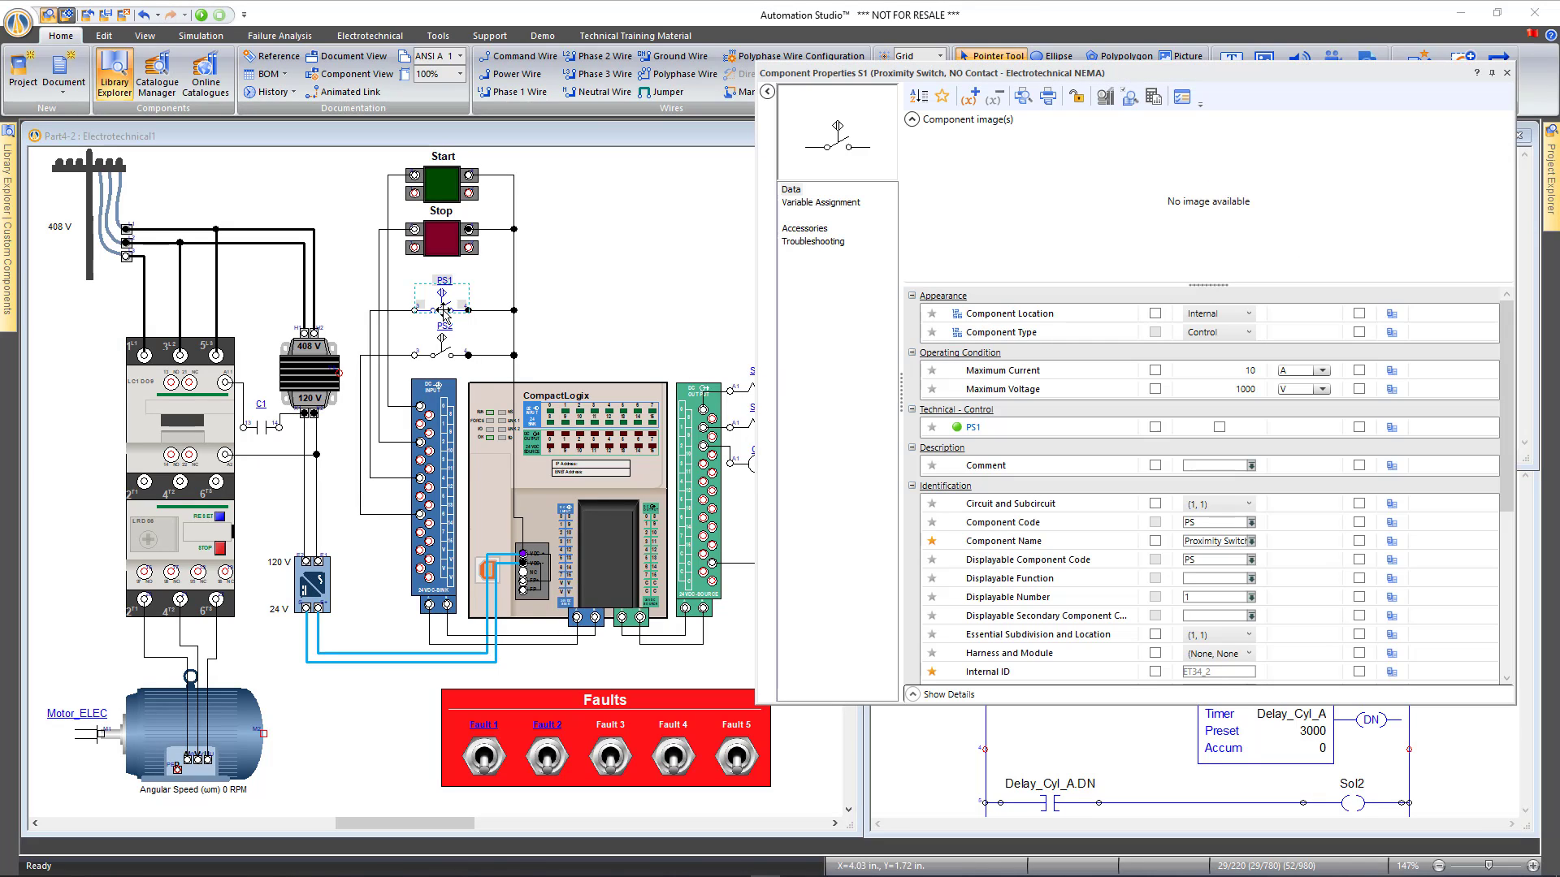
pyautogui.click(839, 243)
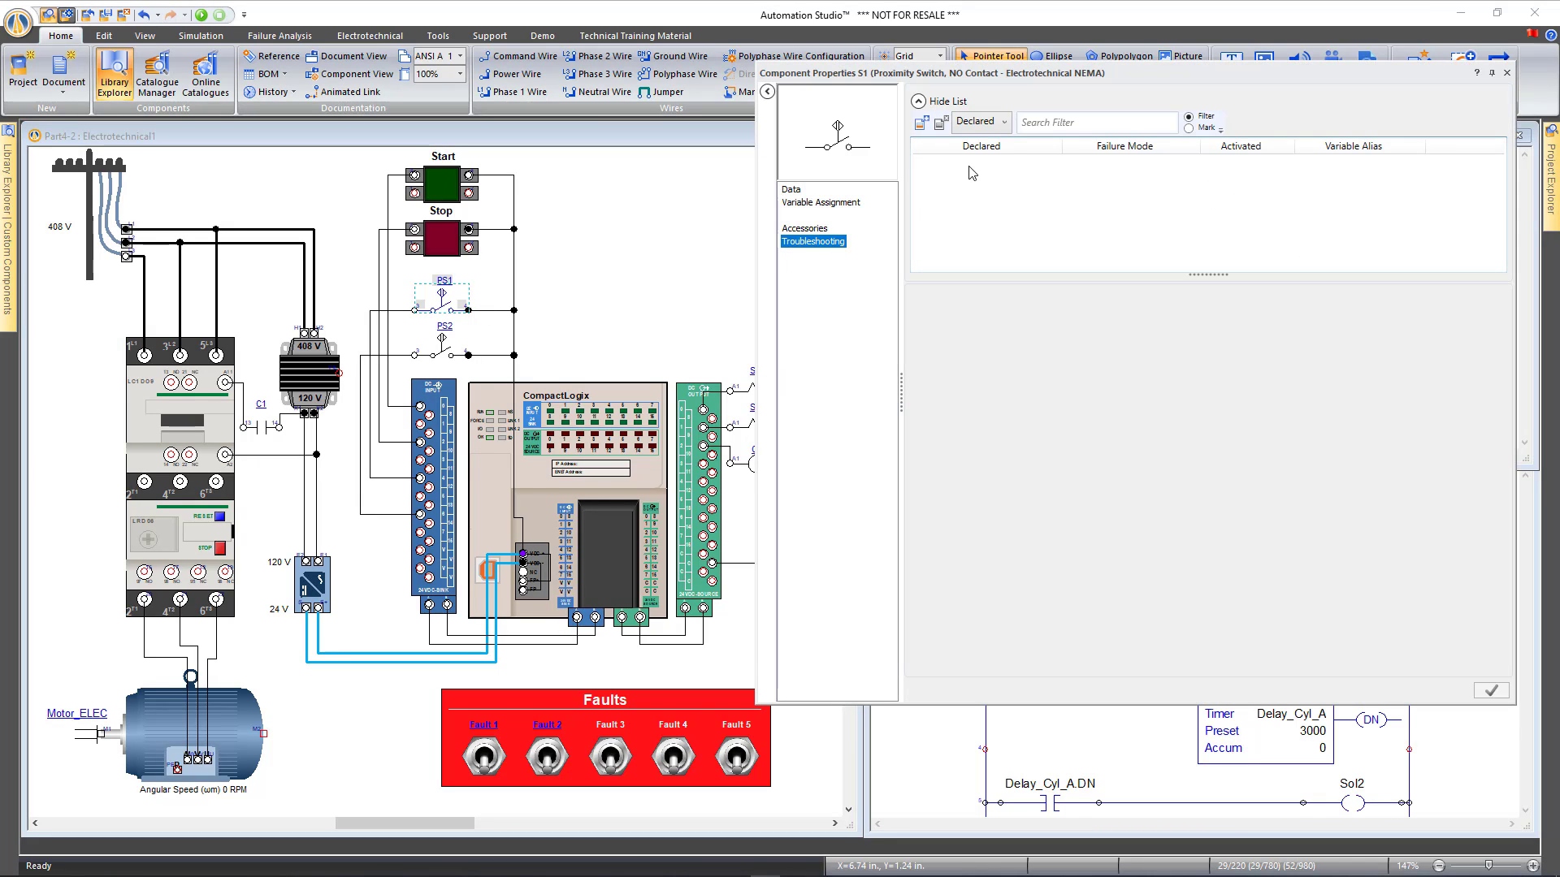
pyautogui.click(925, 125)
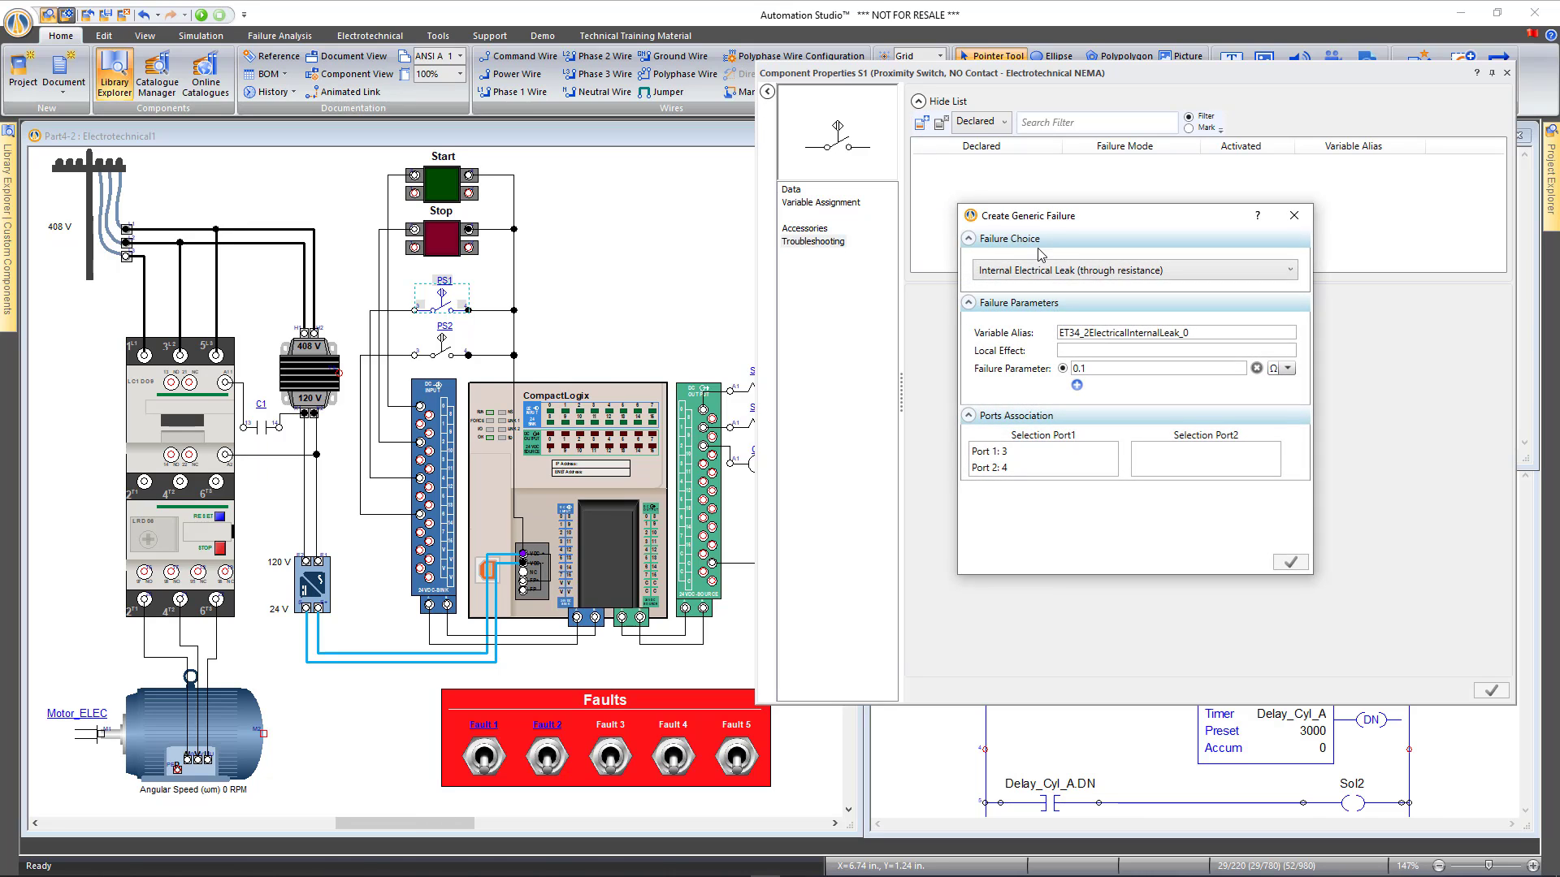
pyautogui.click(1082, 270)
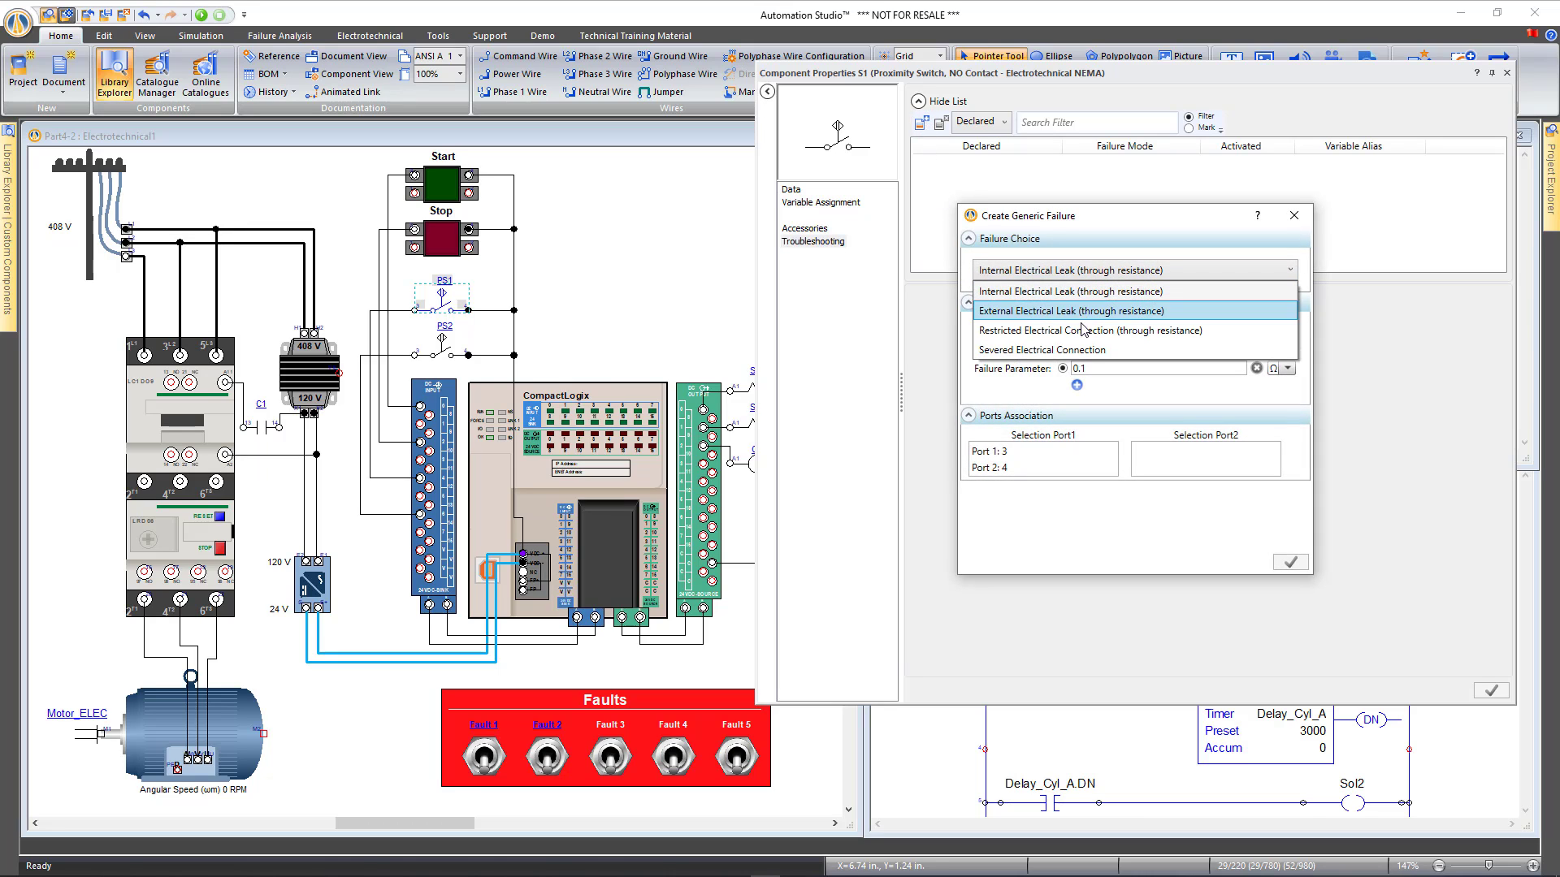
pyautogui.click(1088, 349)
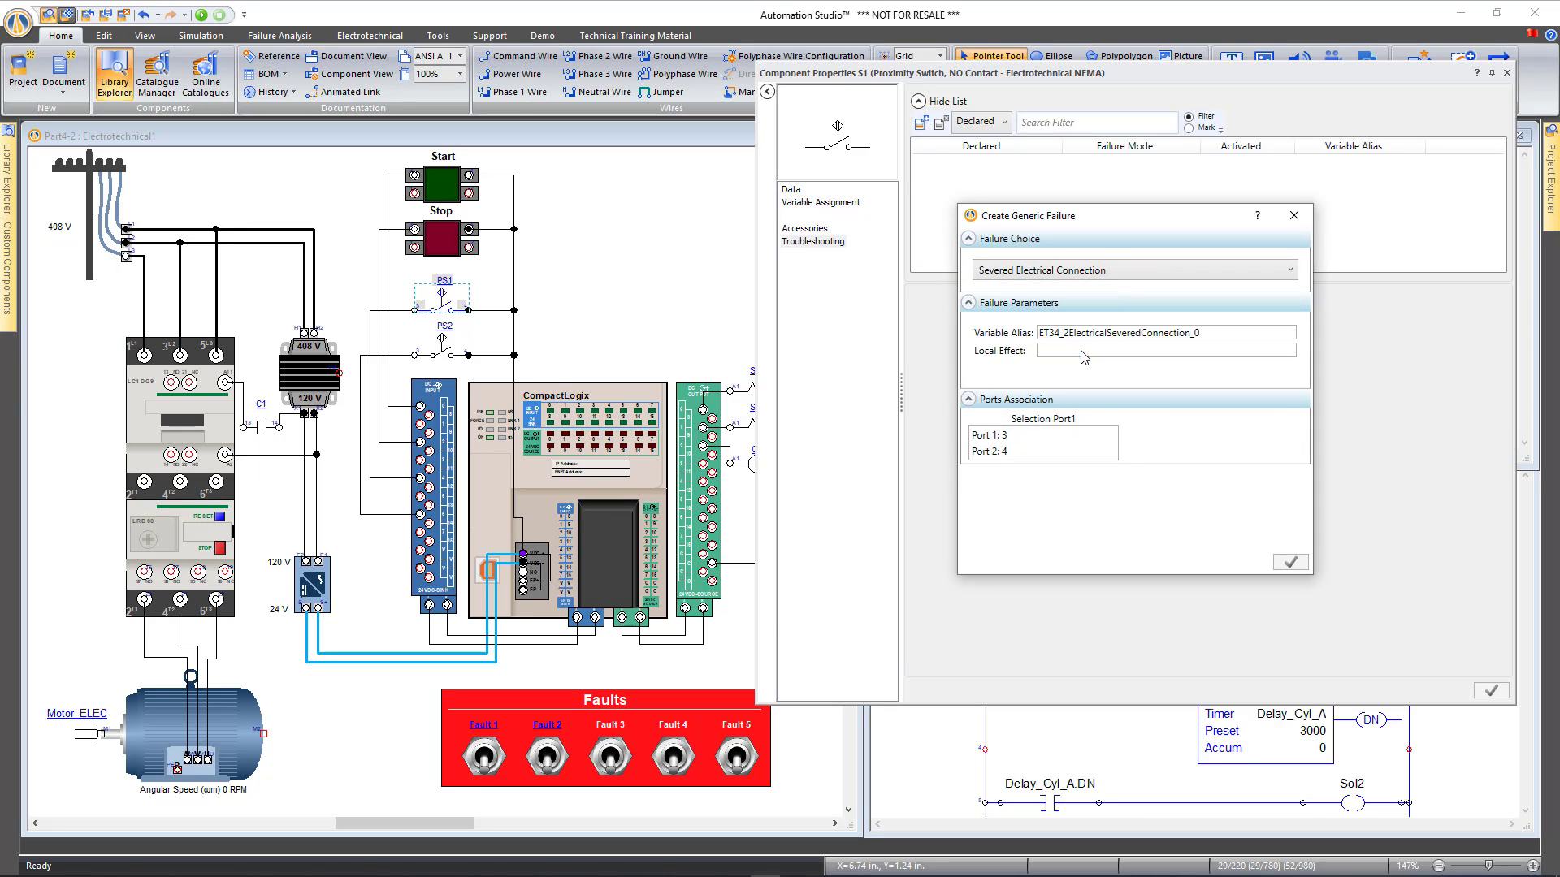
pyautogui.click(1005, 443)
# Alias the failure Fault 3, mark it Declared, and close PS1's properties
pyautogui.doubleClick(1219, 334)
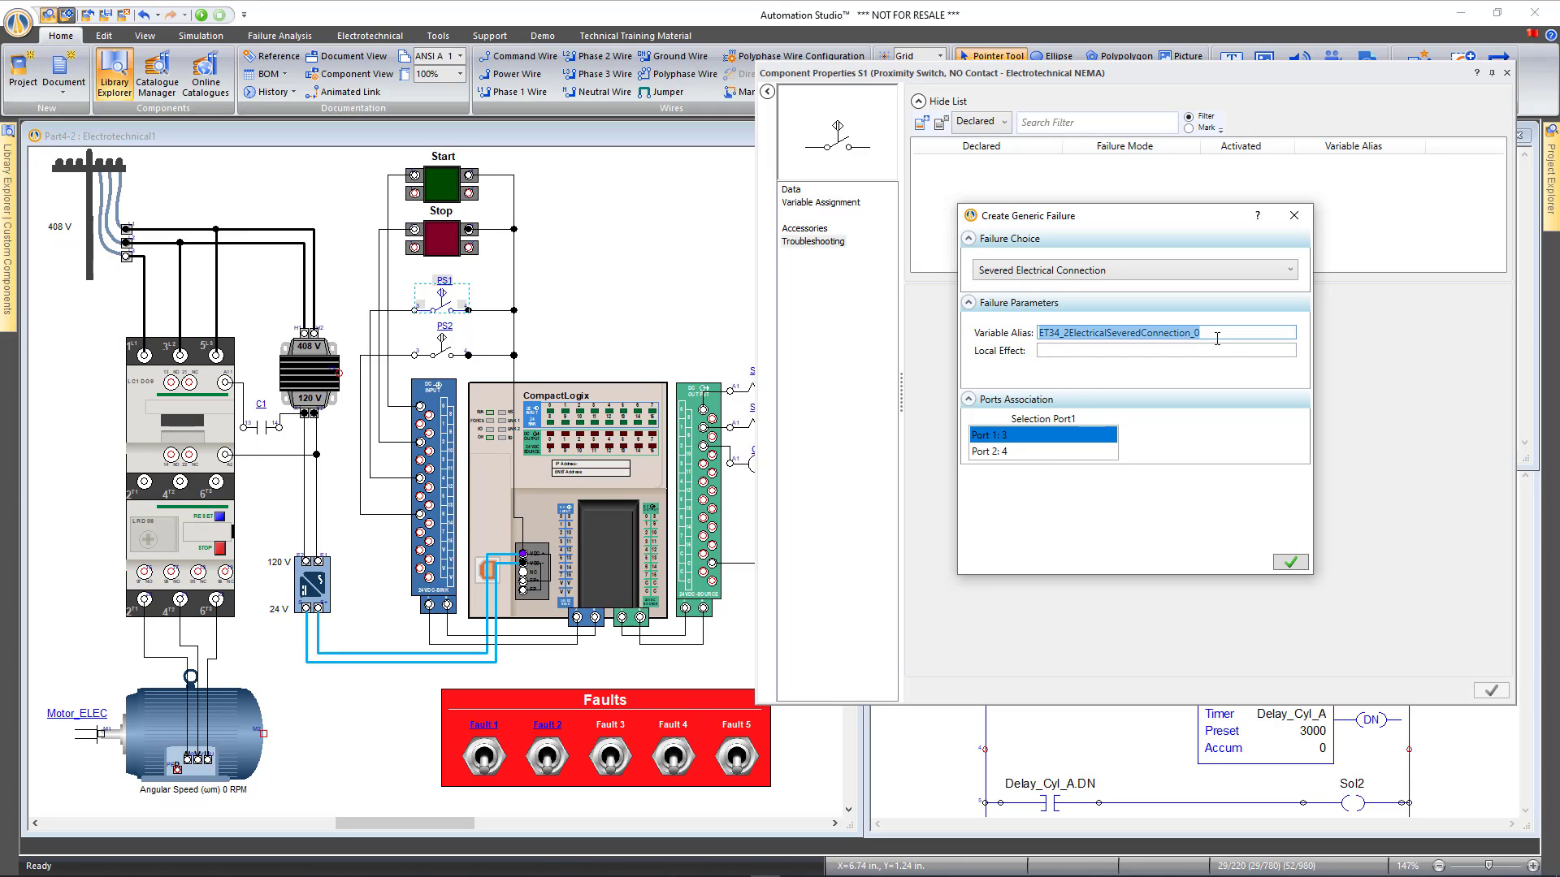
pyautogui.write('Fault 3')
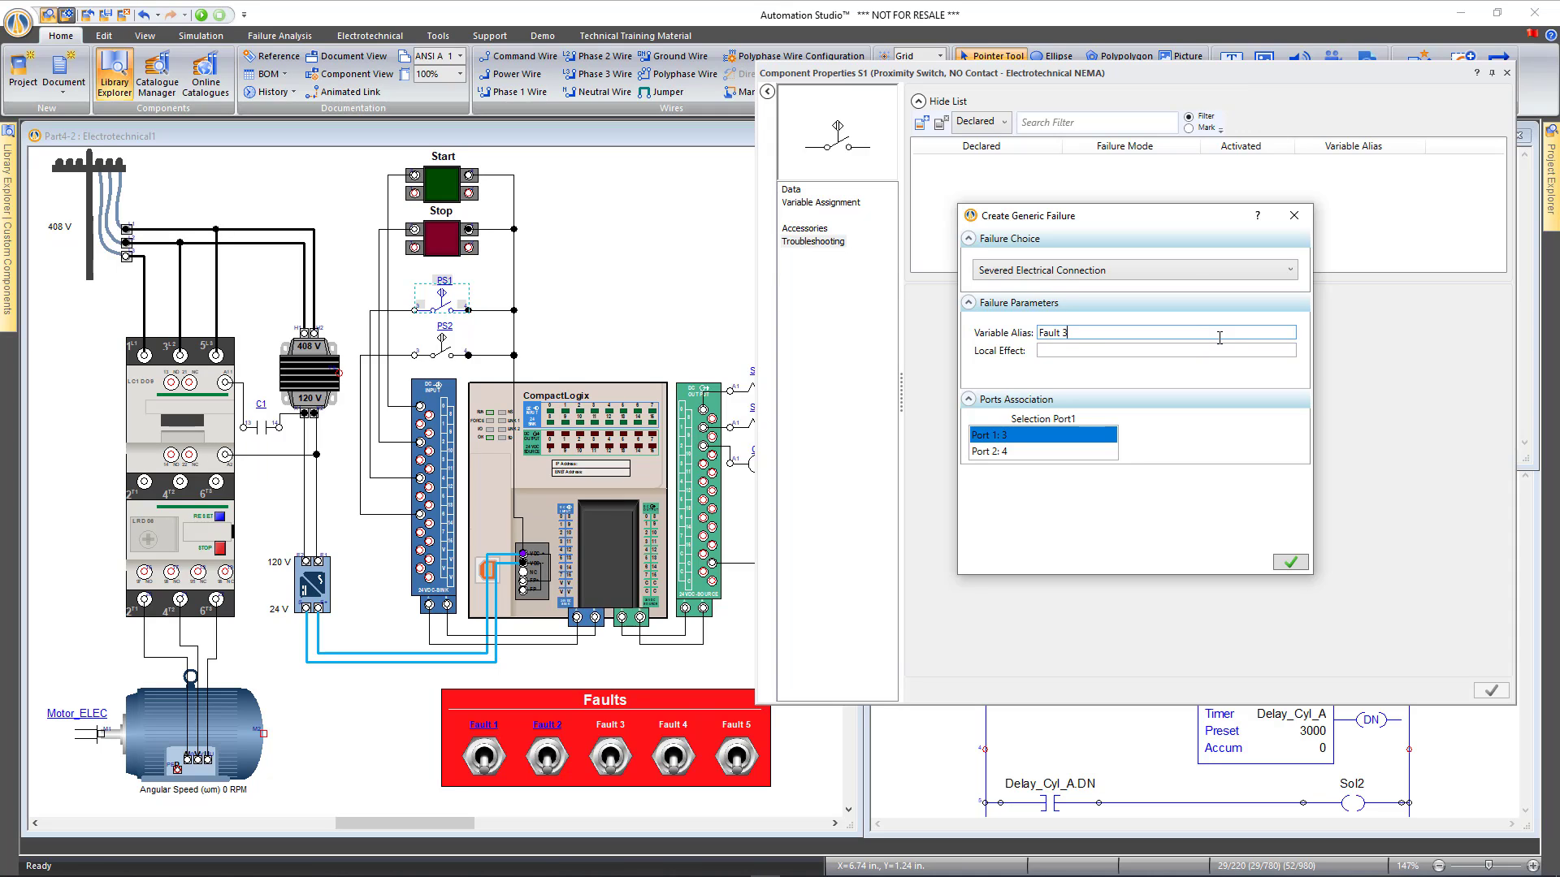
pyautogui.click(1289, 562)
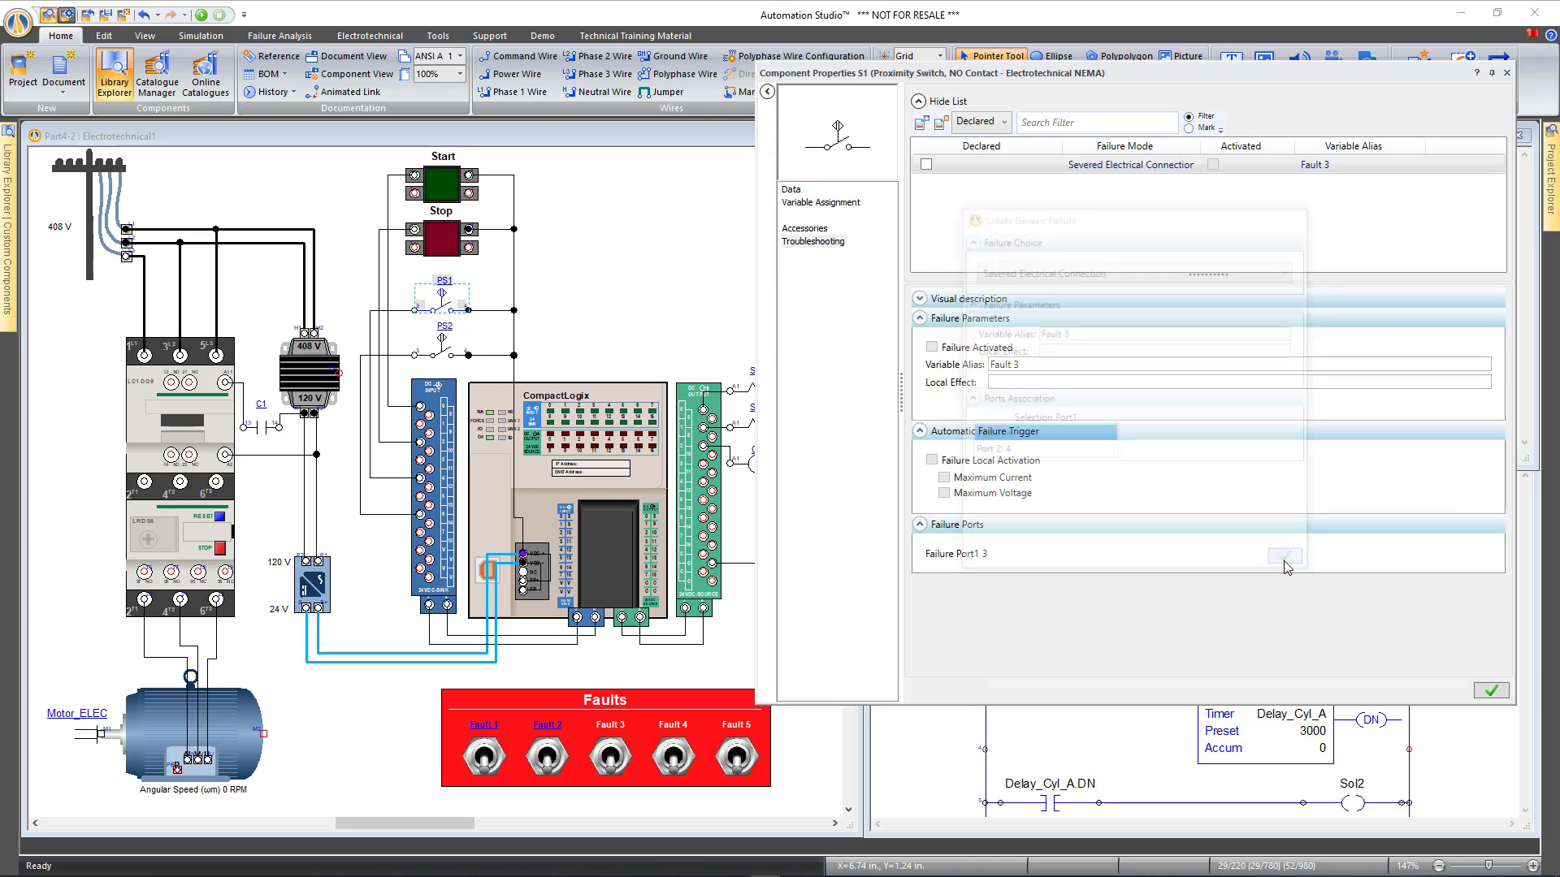
pyautogui.click(926, 164)
pyautogui.click(1492, 691)
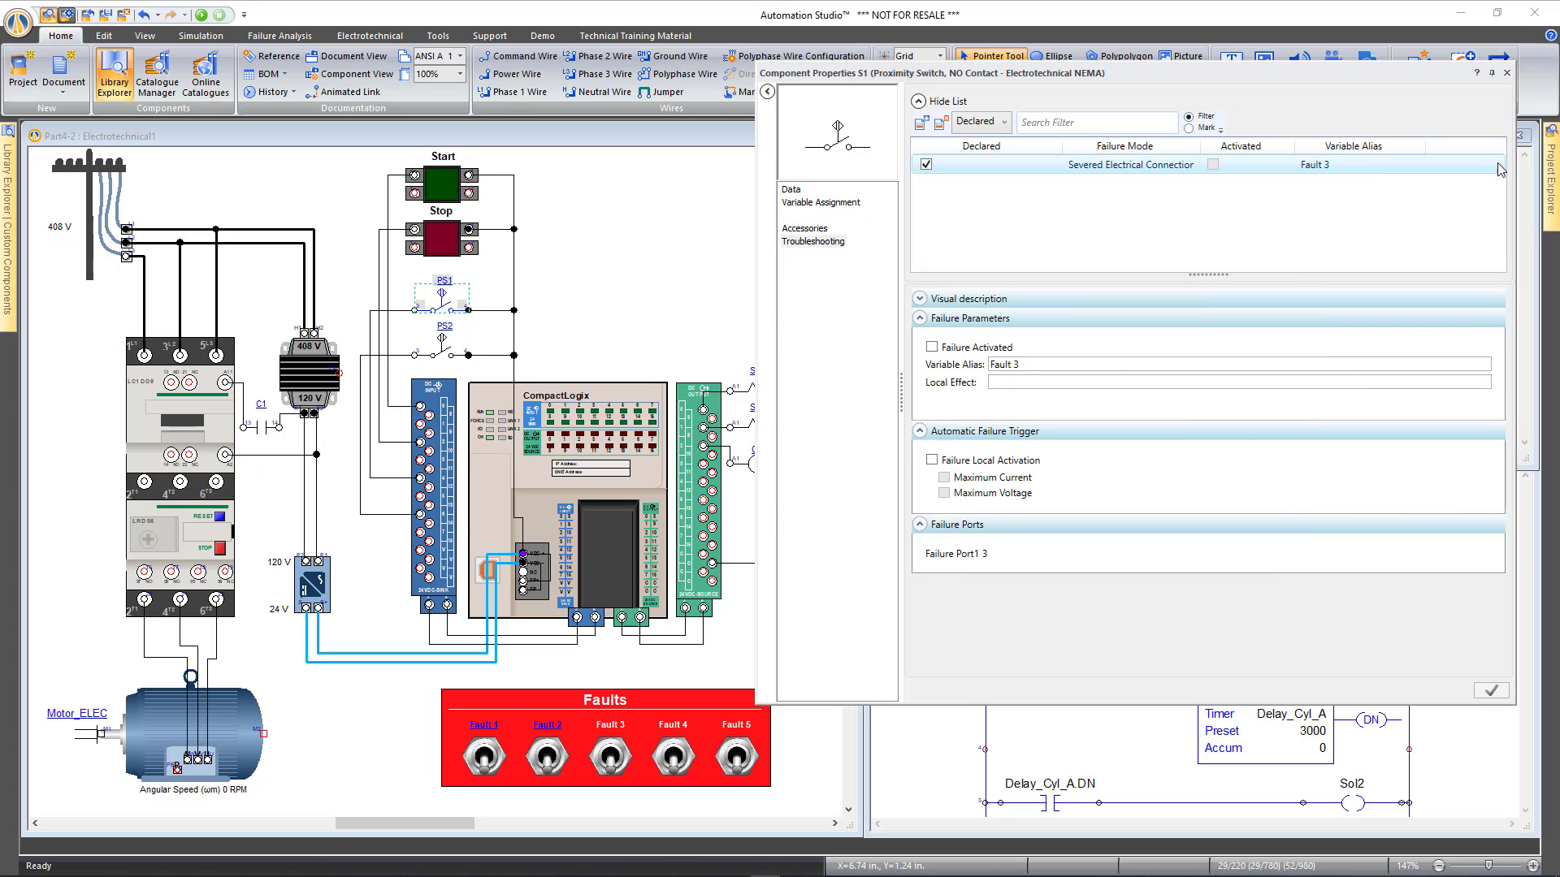
# Associate the Fault 3 toggle with PS1's Fault 3 variable in Internal Links and close
pyautogui.click(607, 758)
pyautogui.doubleClick(608, 758)
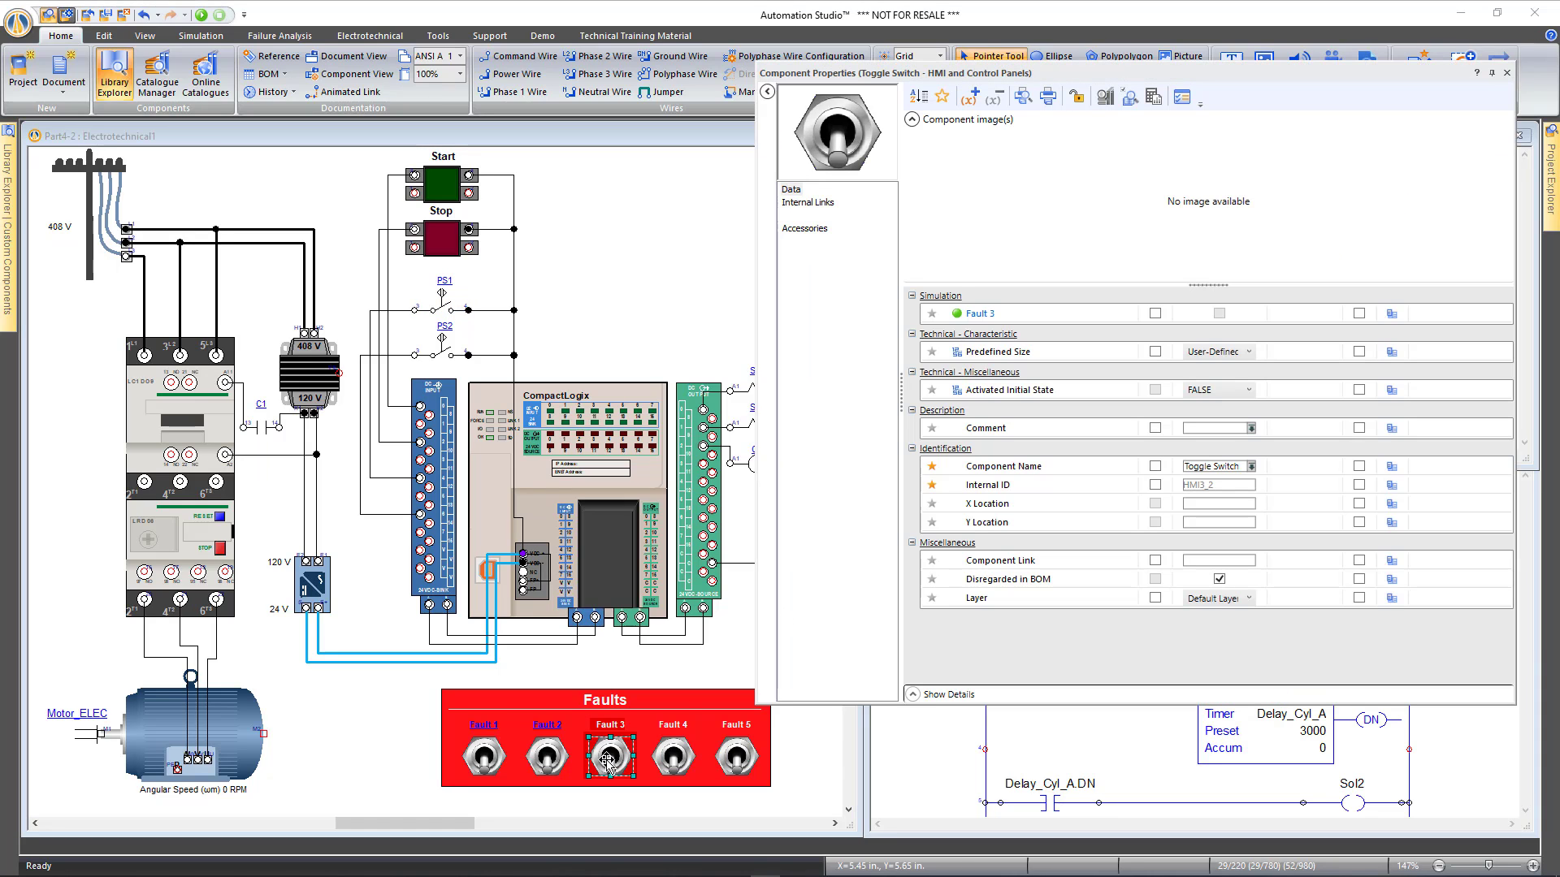
pyautogui.click(817, 203)
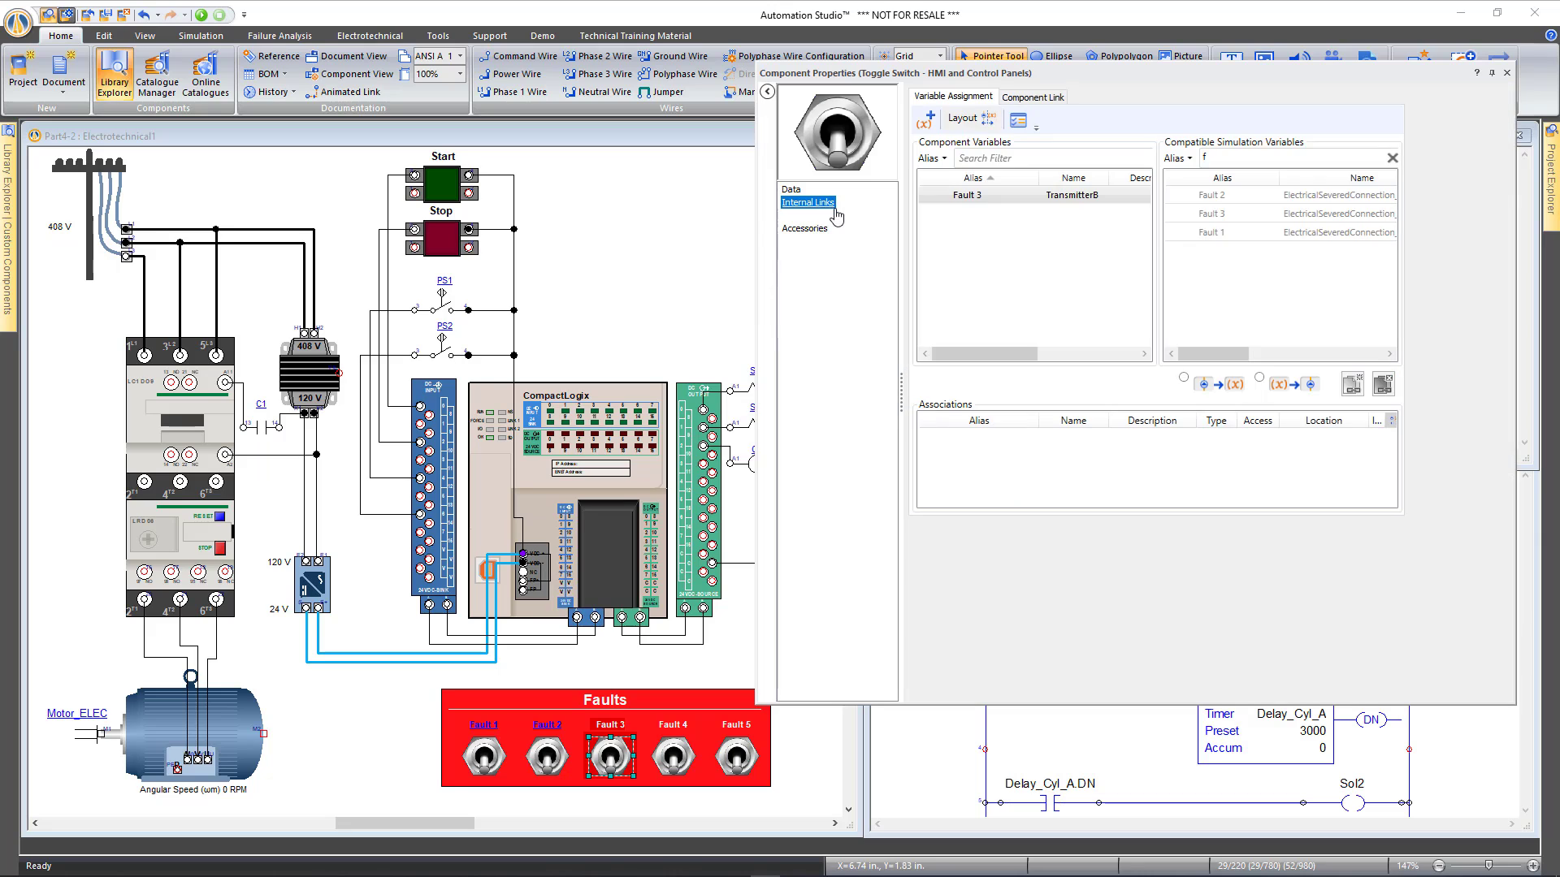
pyautogui.doubleClick(1243, 214)
pyautogui.click(1507, 72)
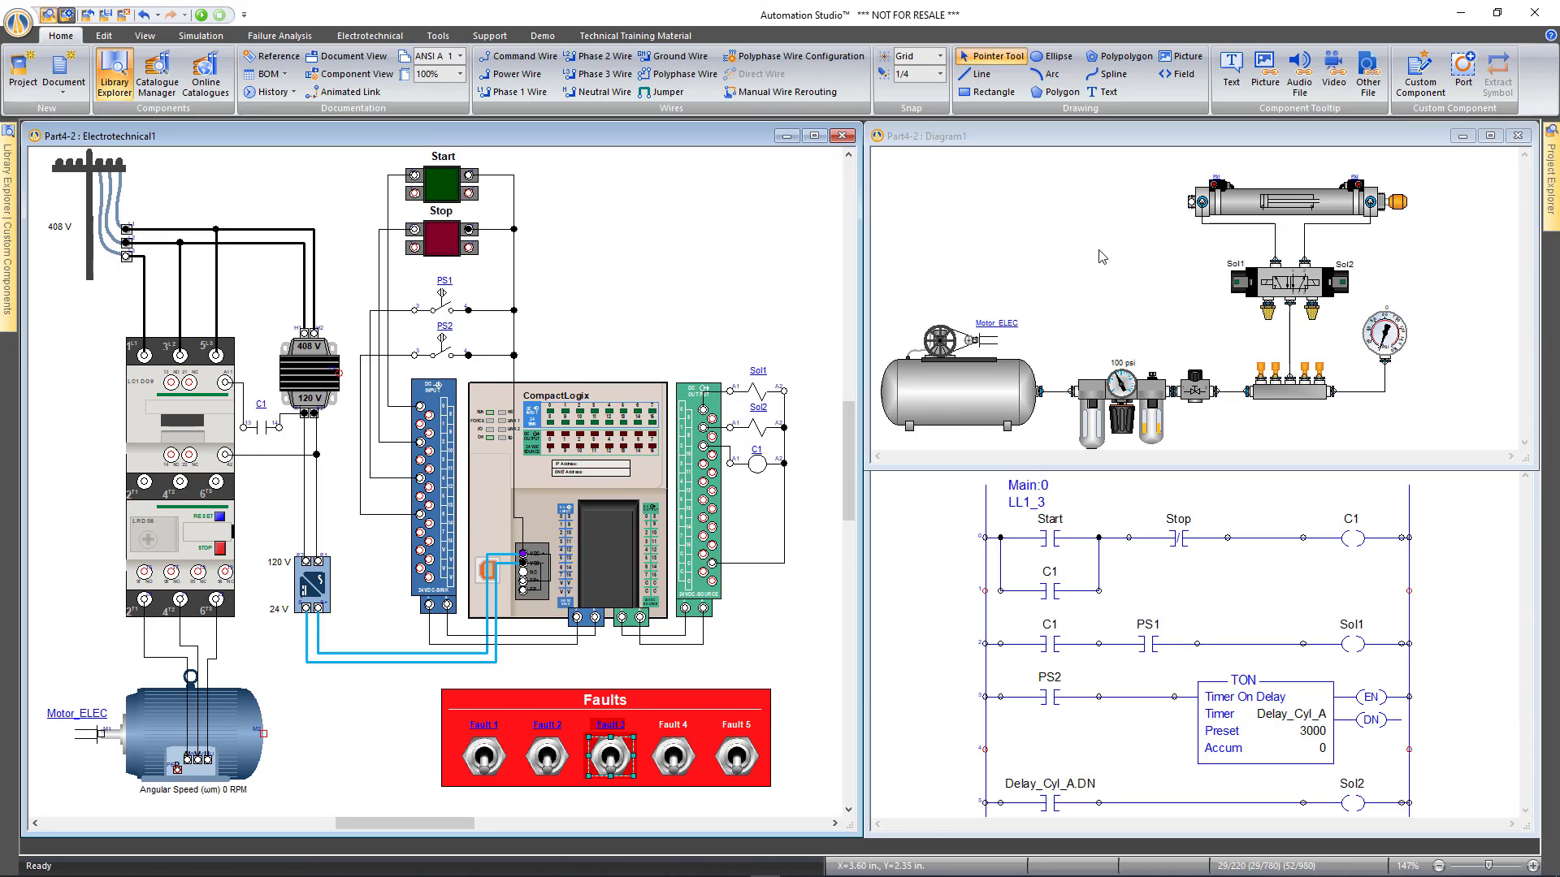
# Run the simulation, flip Fault 3 on then off to cut and restore PS1, and stop
pyautogui.click(201, 14)
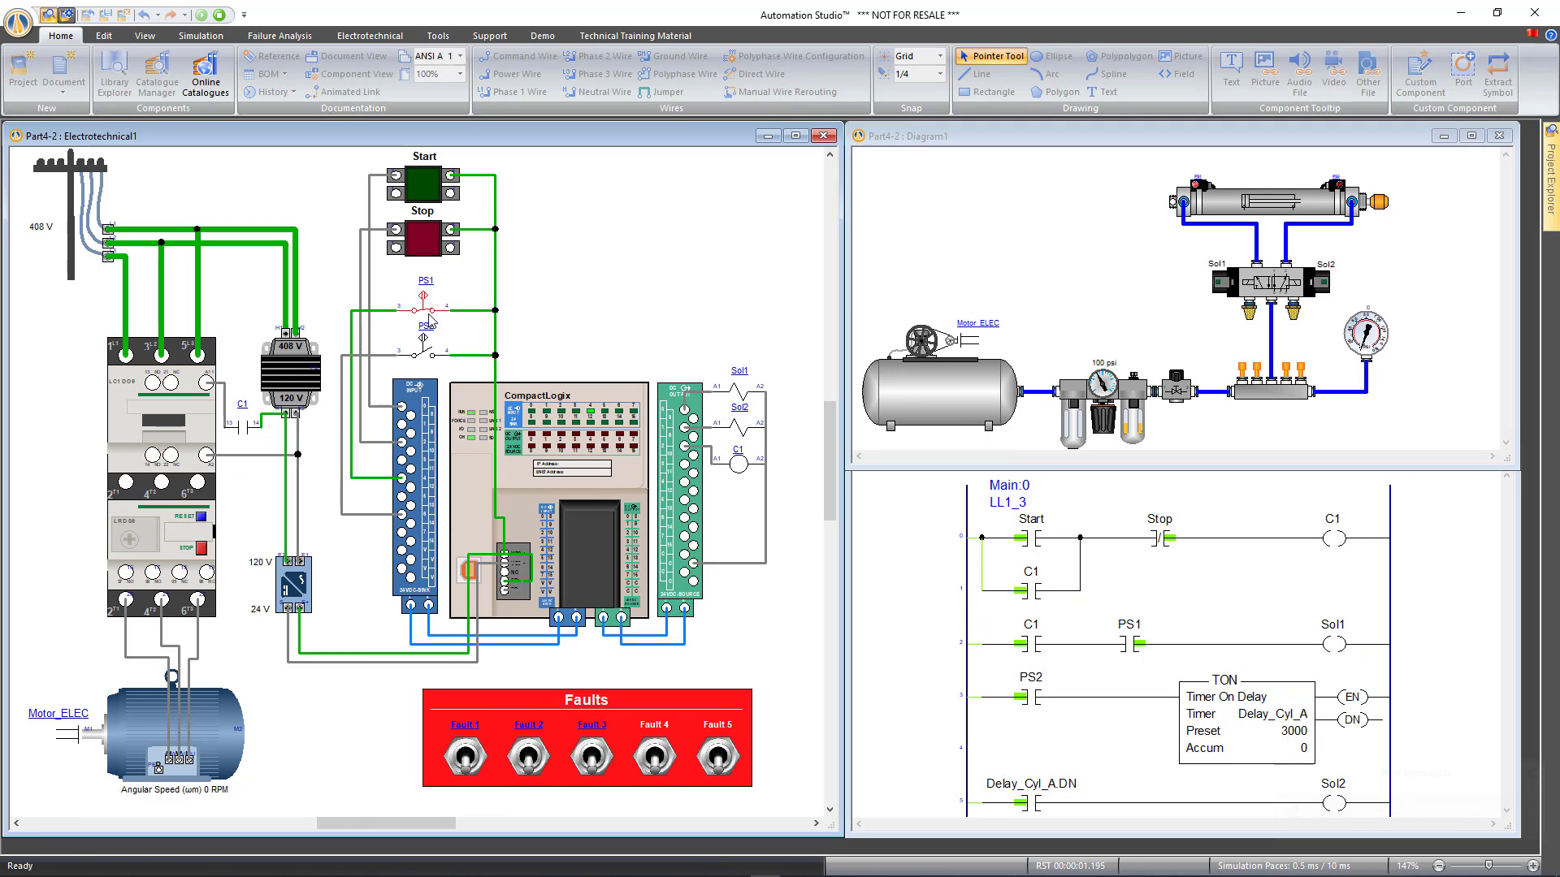
pyautogui.click(591, 762)
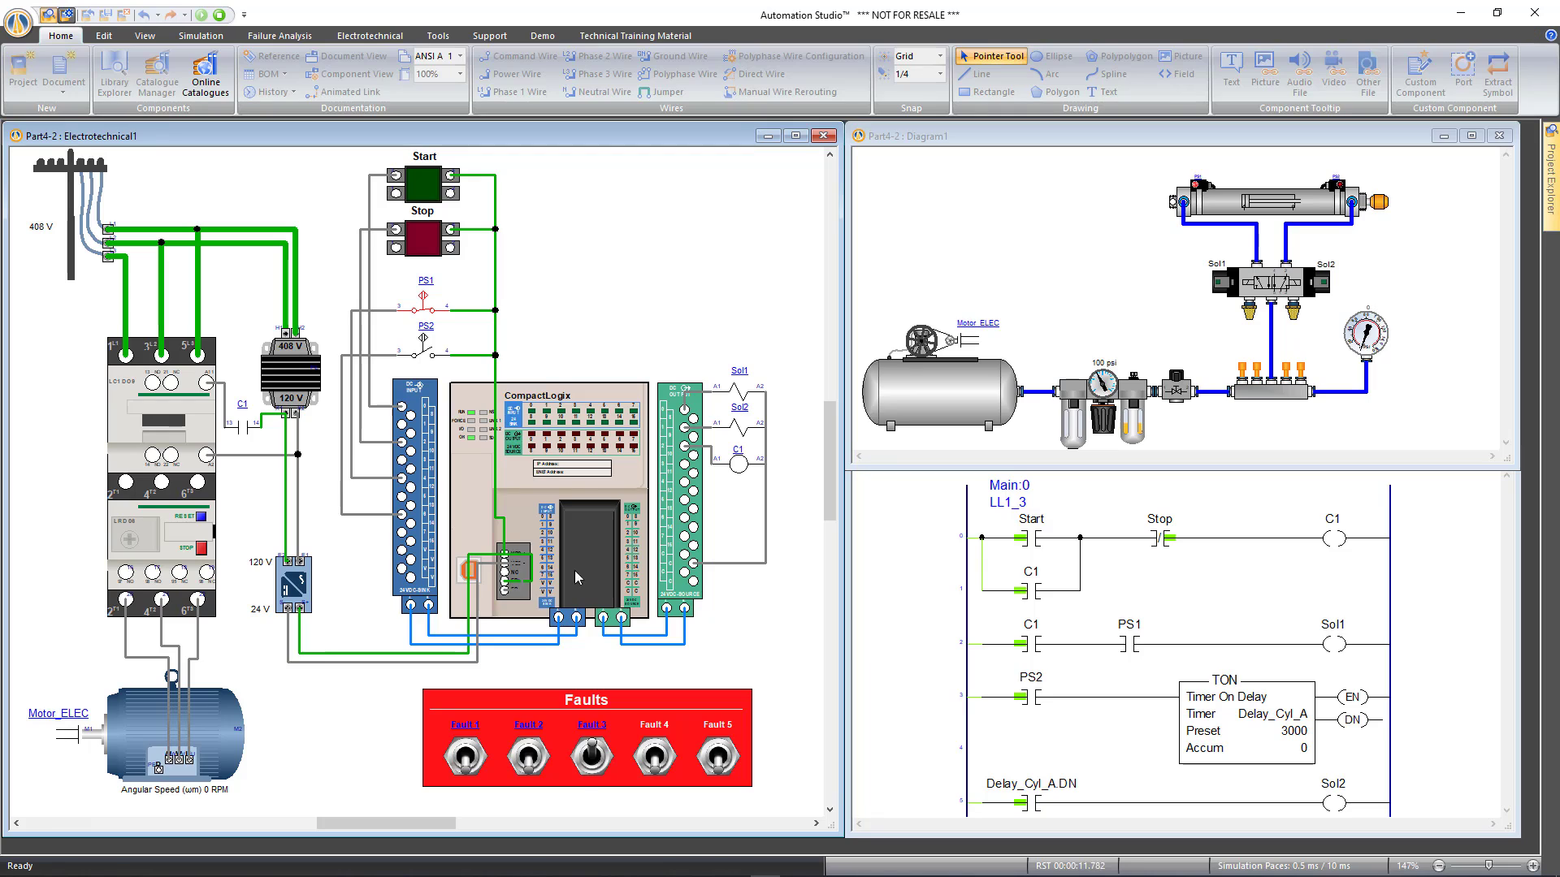
pyautogui.click(592, 758)
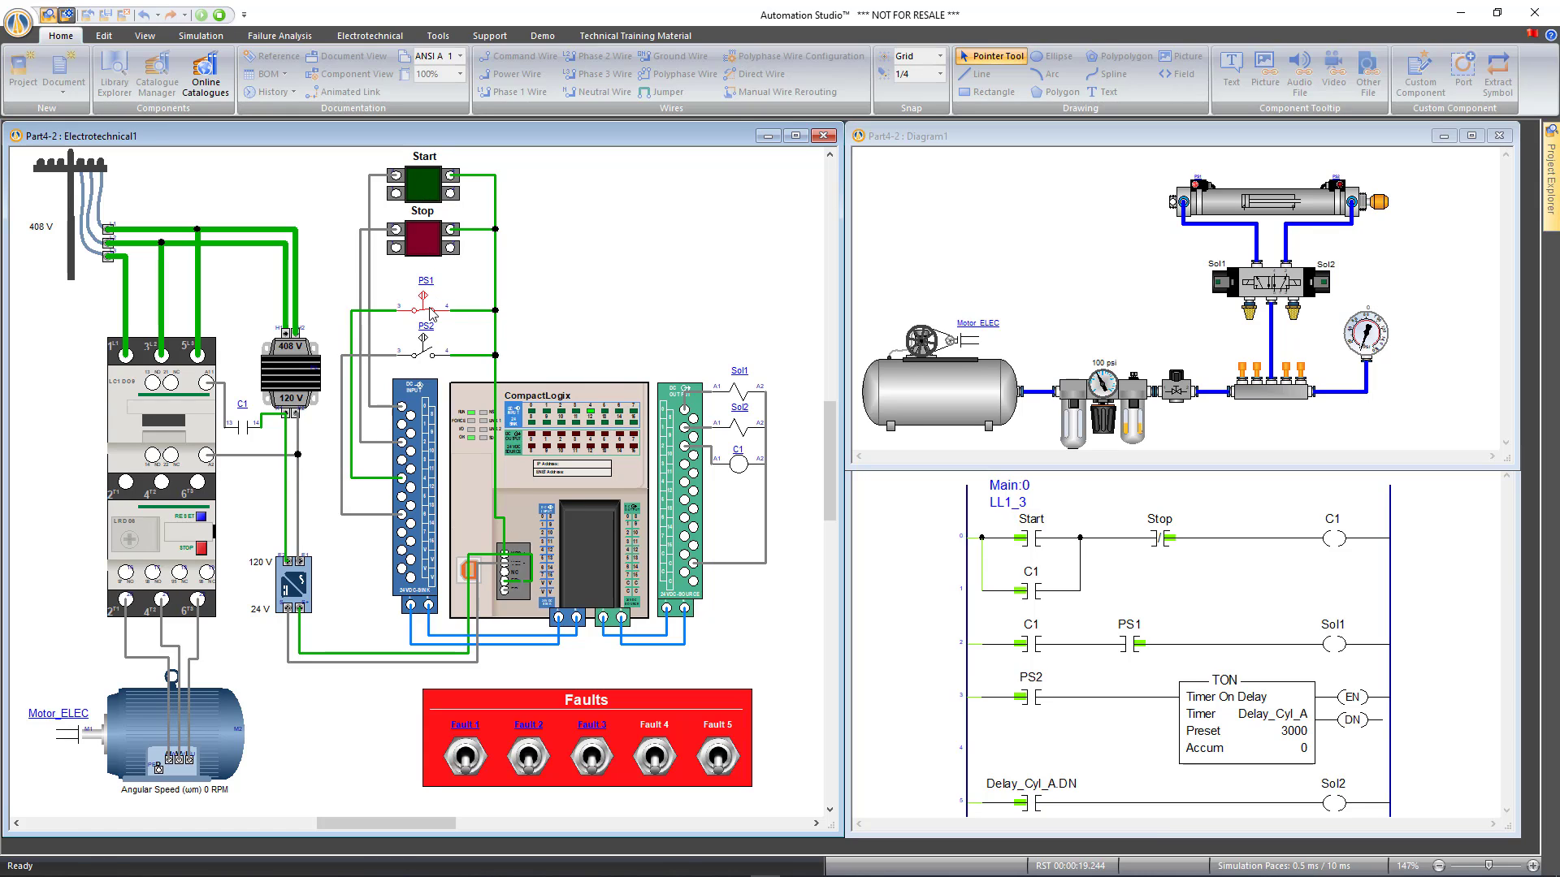
pyautogui.click(219, 14)
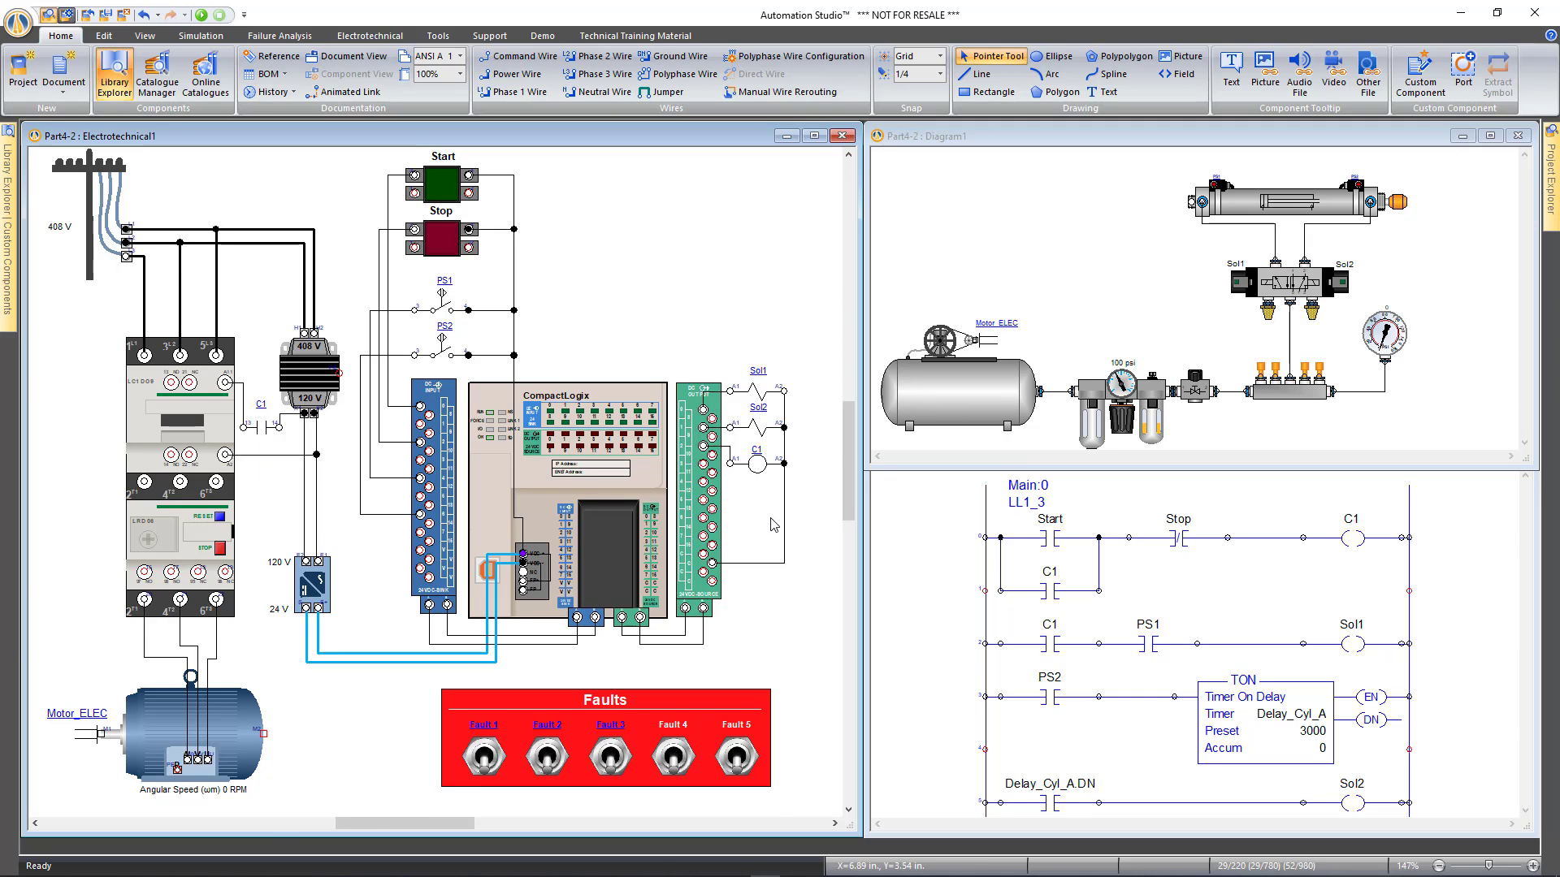
# Open the internal behaviour diagram of the 24VDC-SOURCE output module
pyautogui.scroll(3, 770, 515)
pyautogui.scroll(-4, 796, 680)
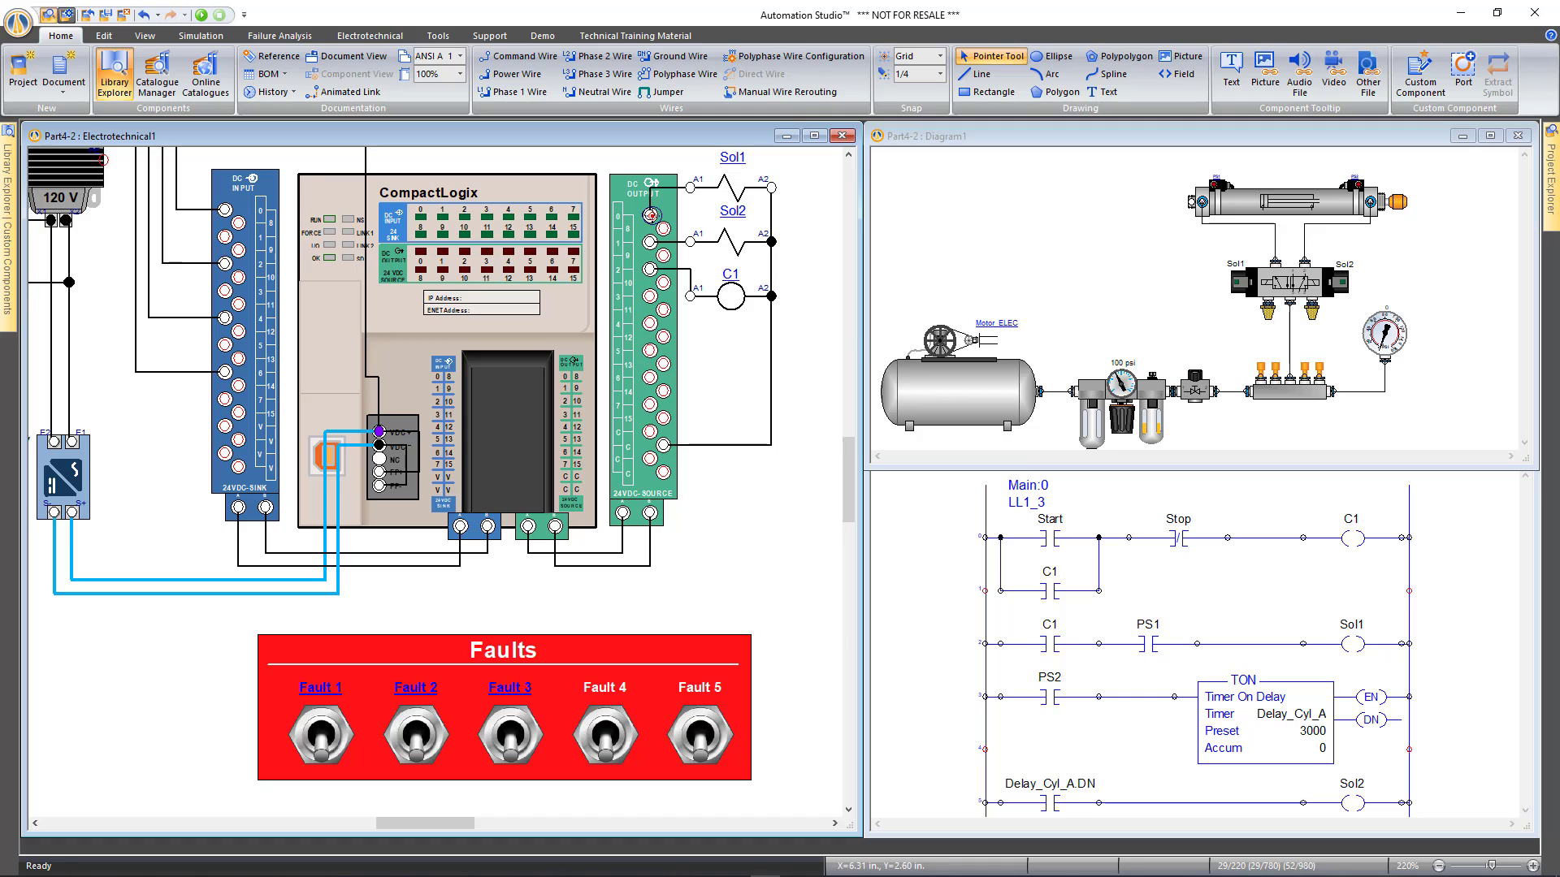
pyautogui.click(622, 195)
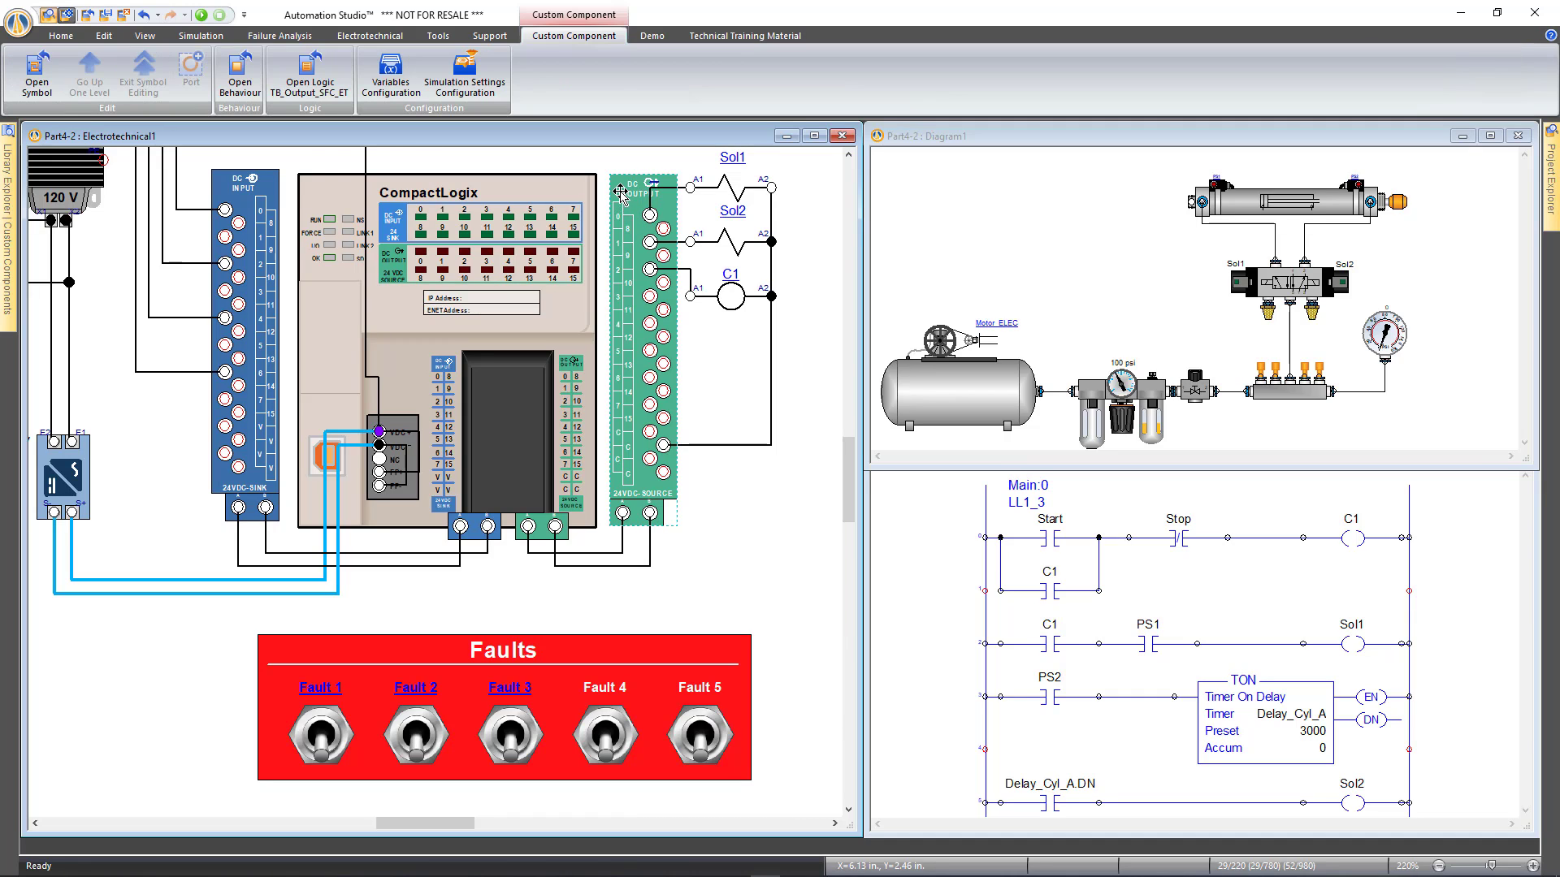
pyautogui.click(240, 86)
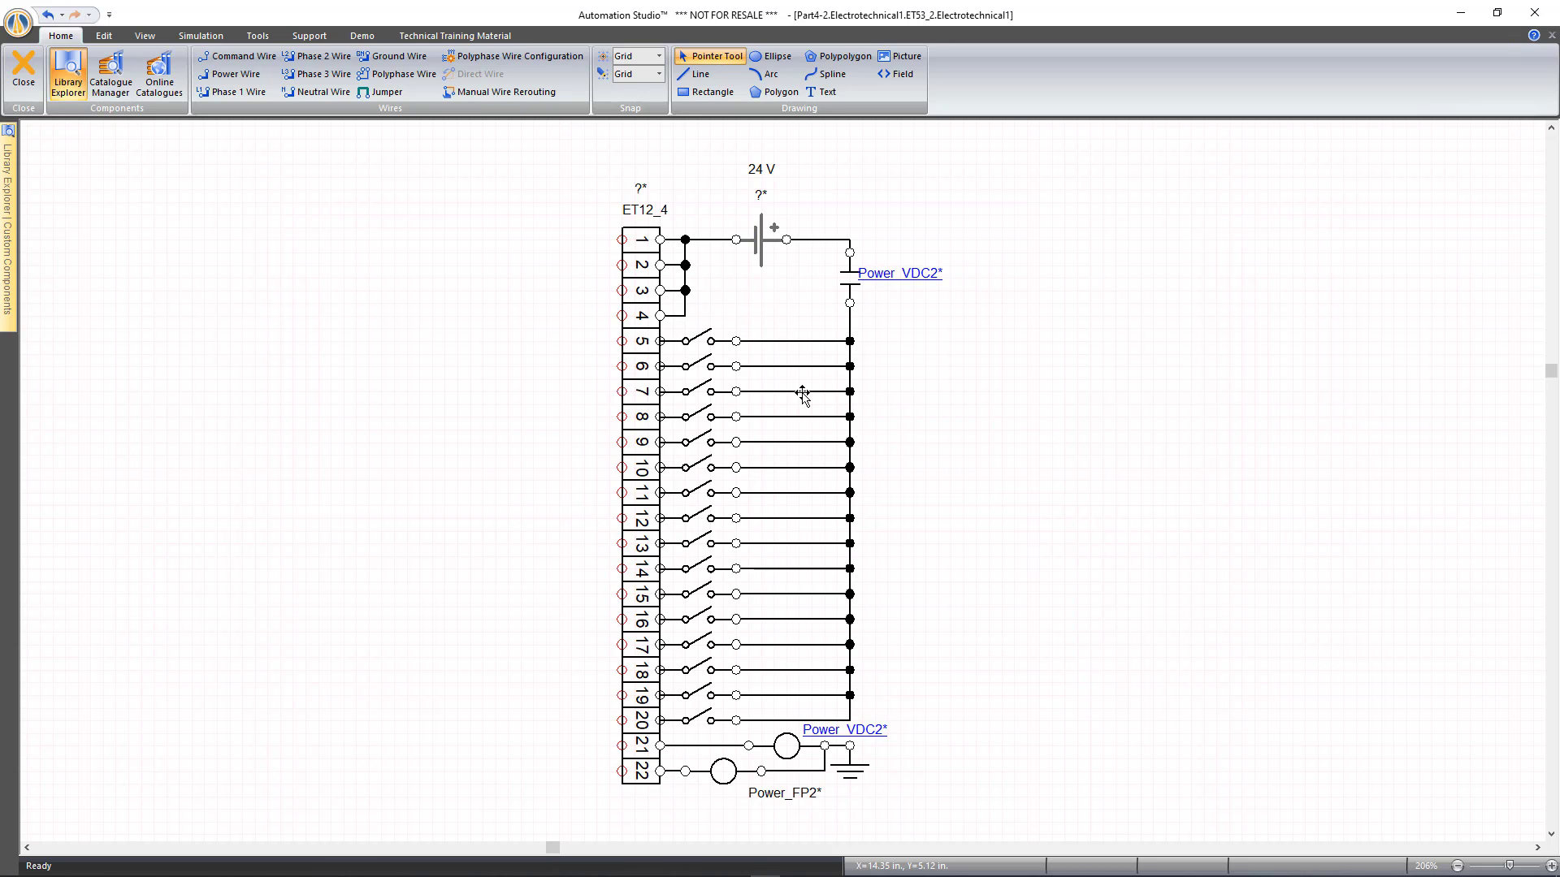
# Check the row-5 switch's variable assignment, then select the row-5 wire
pyautogui.click(705, 341)
pyautogui.doubleClick(705, 342)
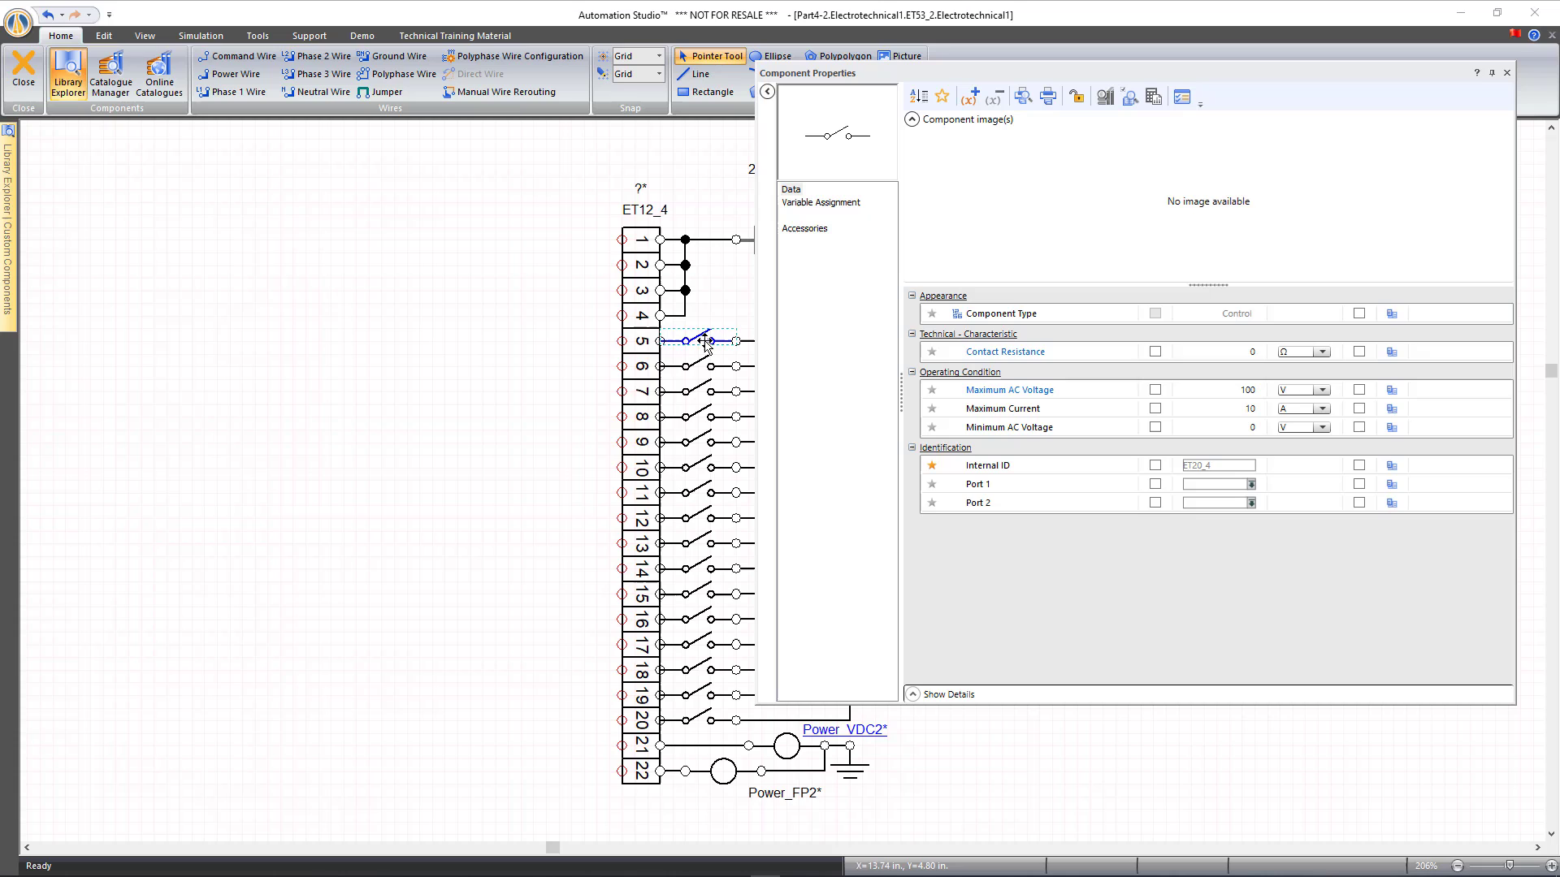
pyautogui.click(821, 207)
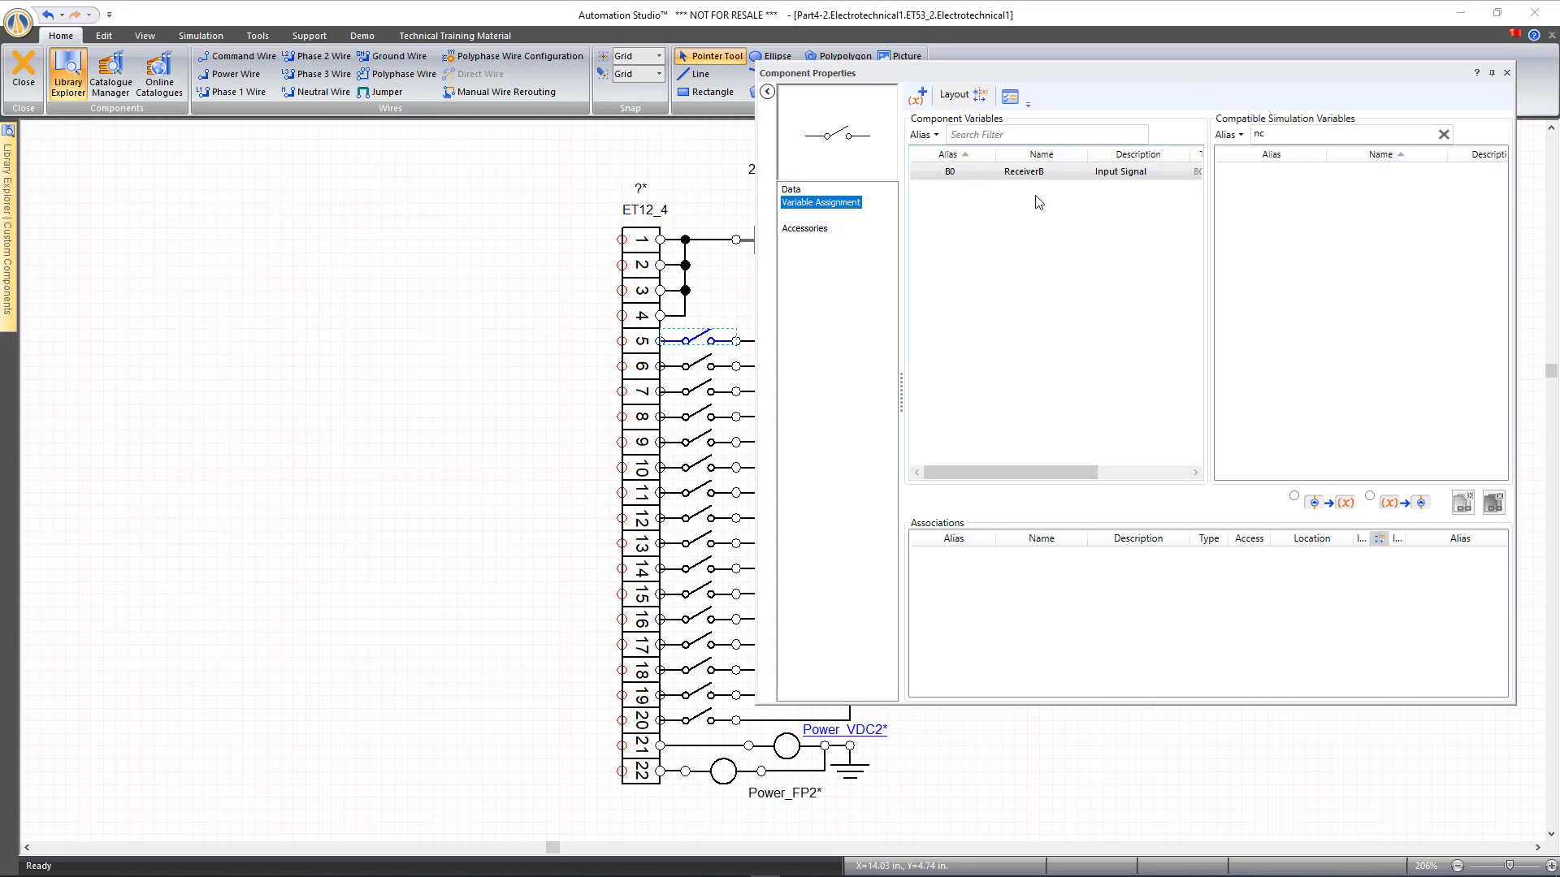
pyautogui.click(1507, 72)
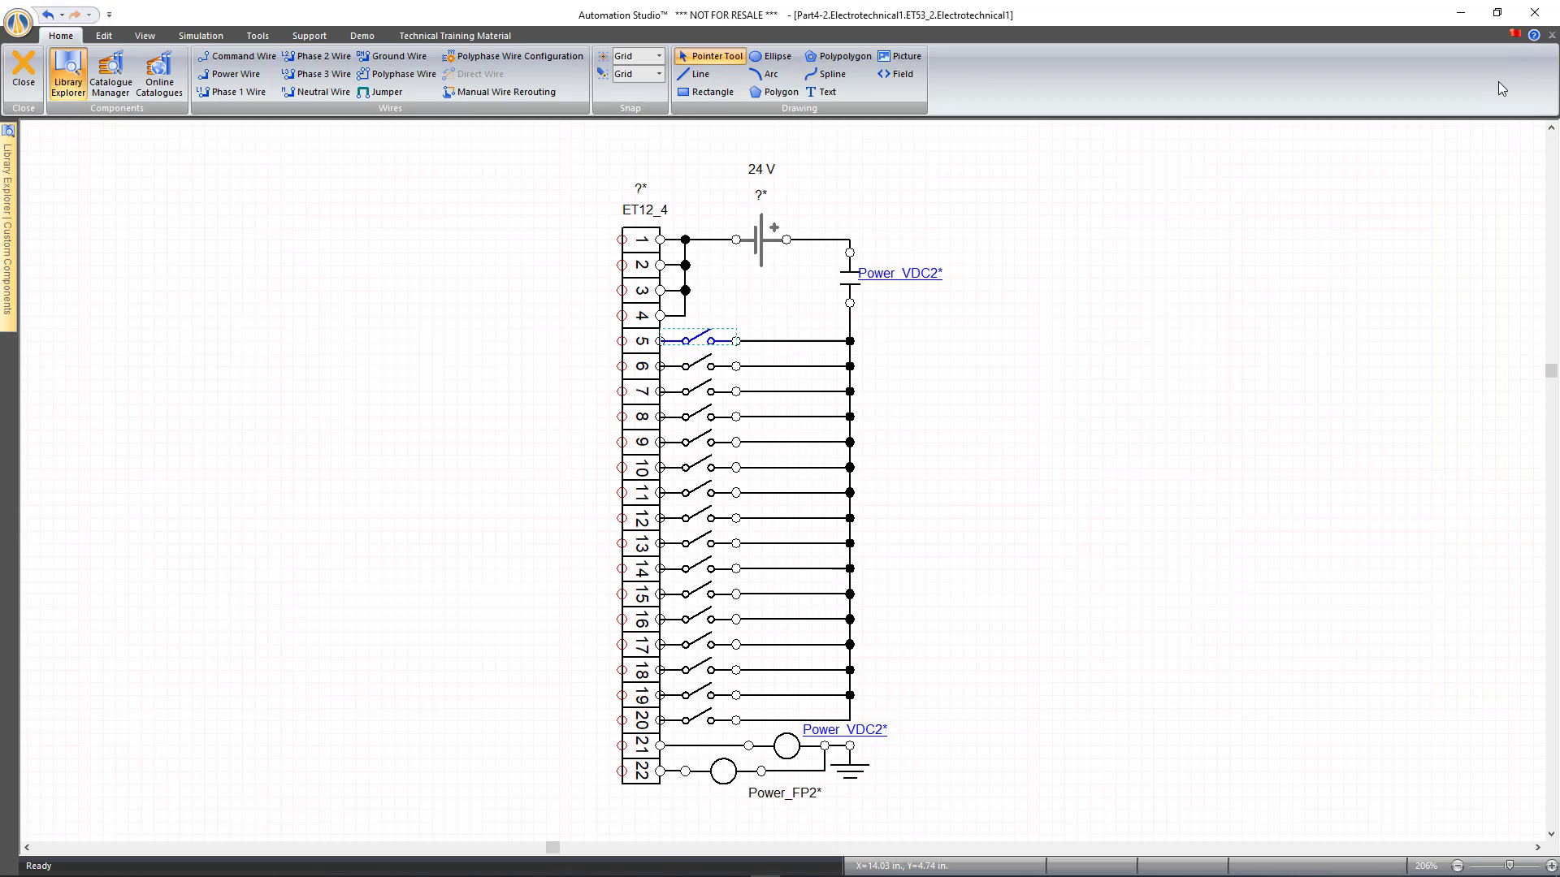
pyautogui.click(845, 351)
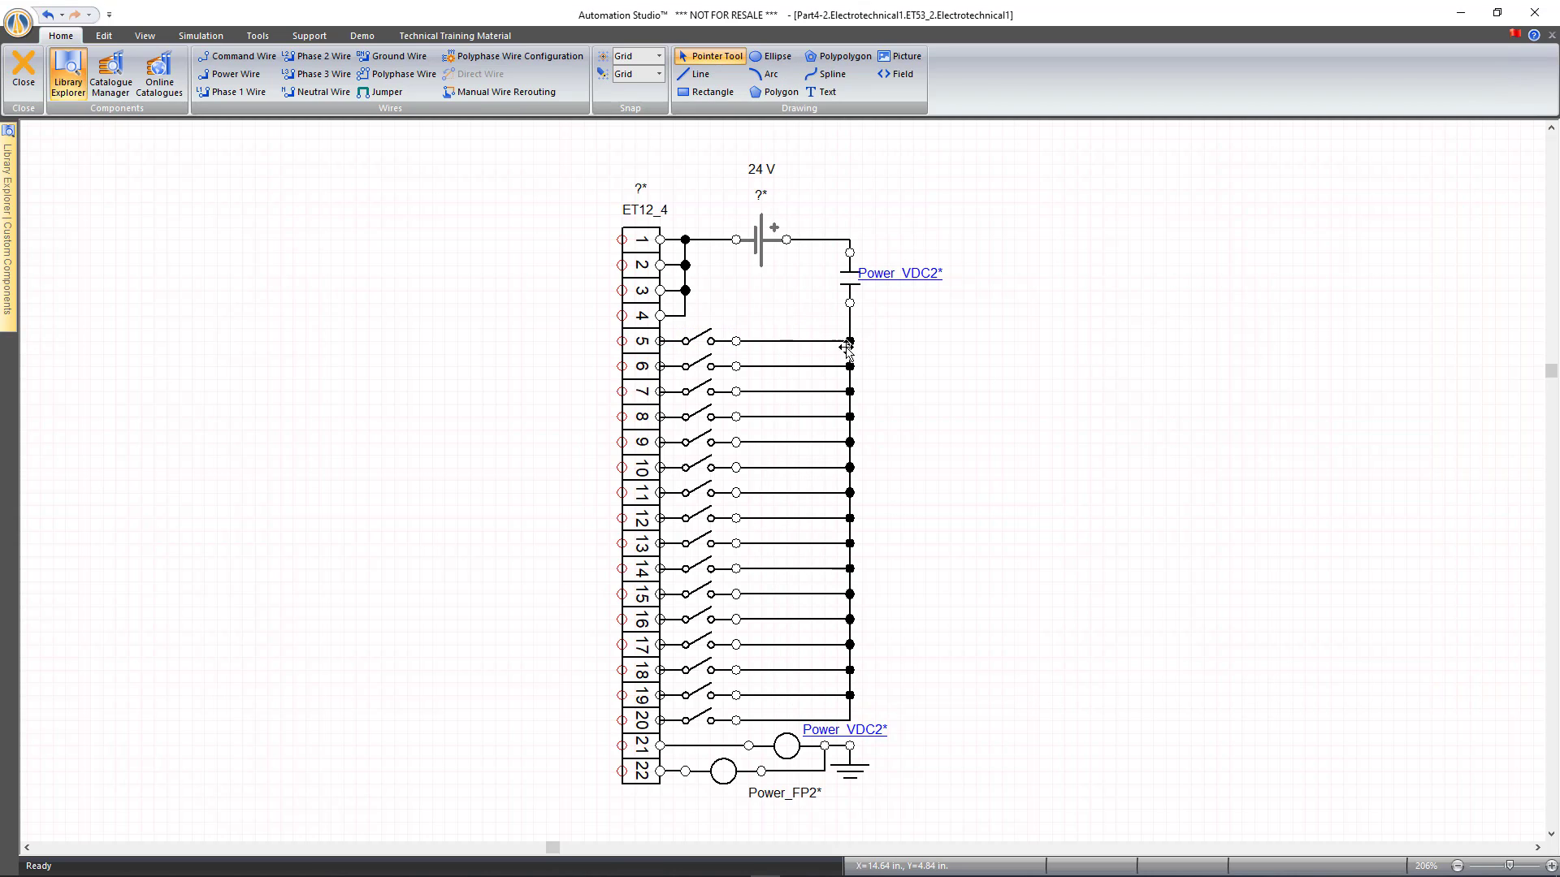
pyautogui.click(775, 342)
# Create a Severed Electrical Connection failure on the row-5 wire's Port 2 with alias Fault 4
pyautogui.doubleClick(760, 342)
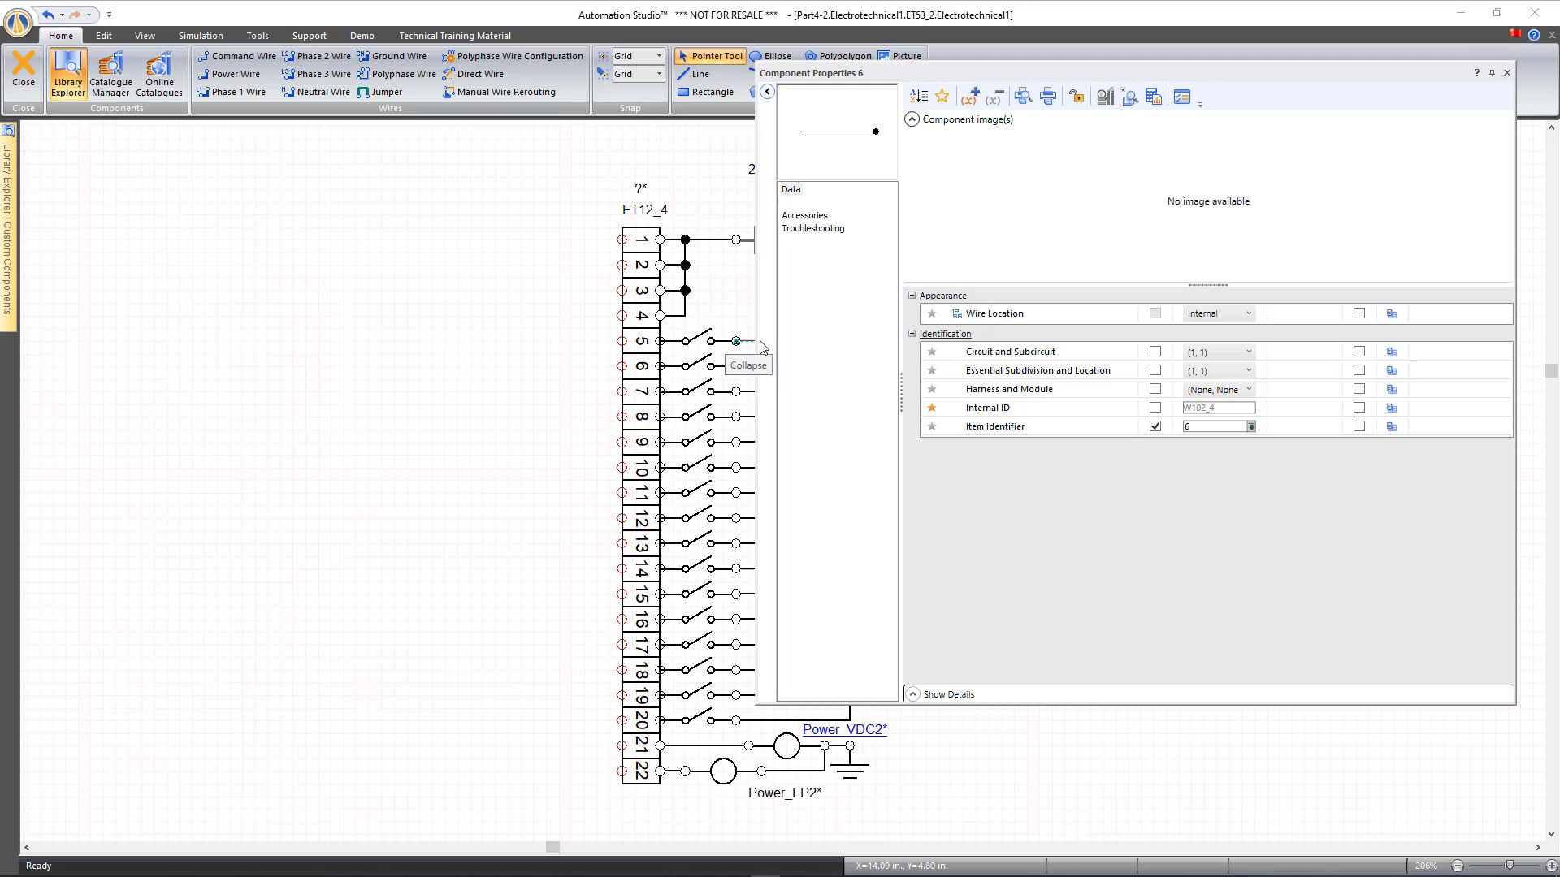
pyautogui.click(813, 228)
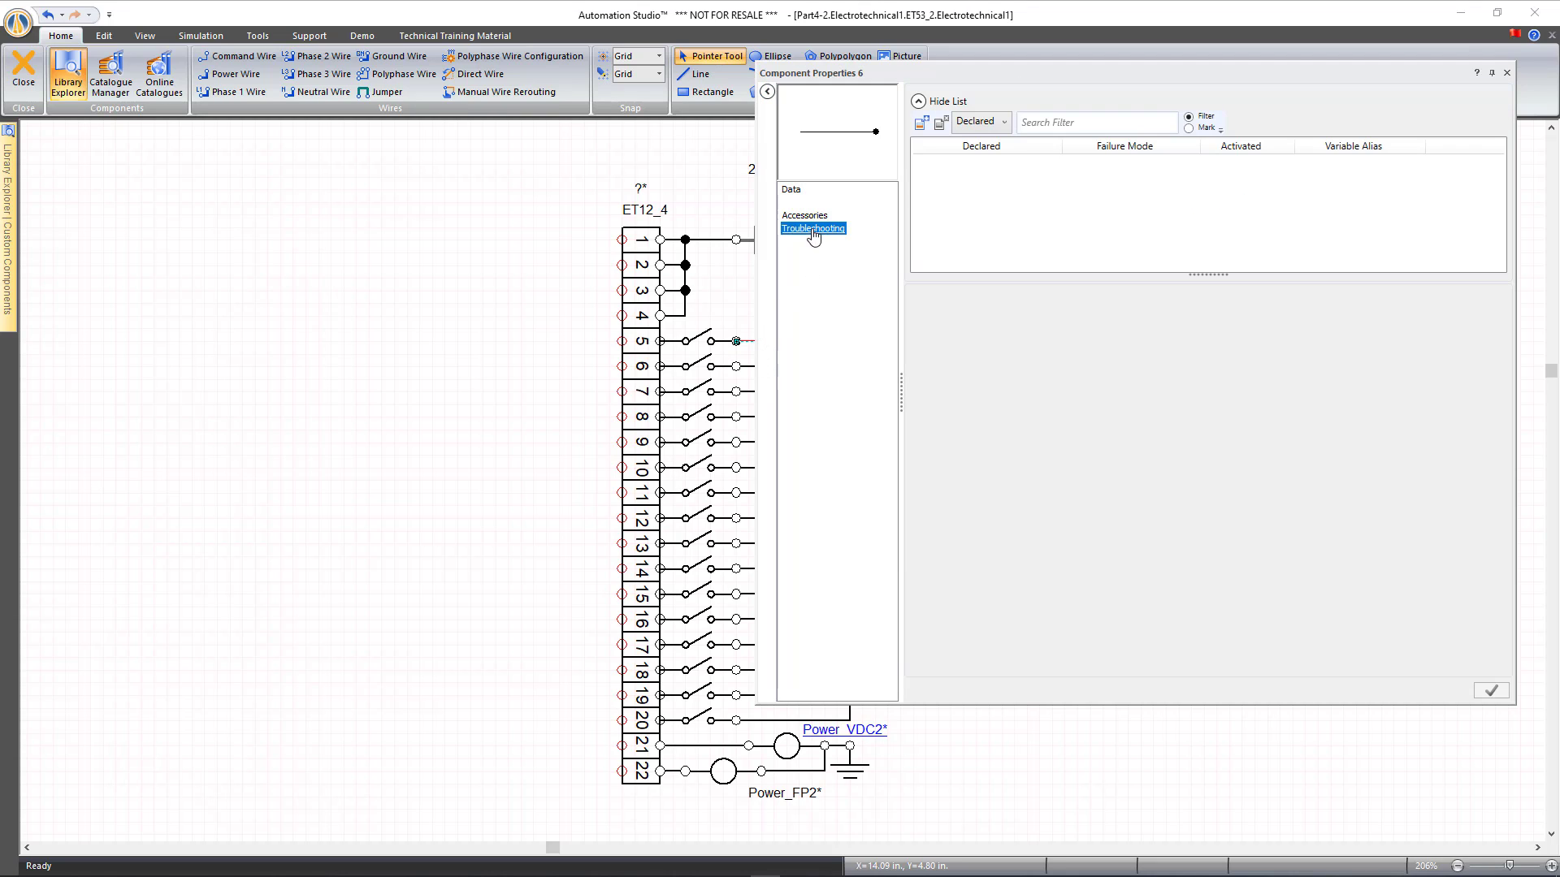
pyautogui.click(920, 122)
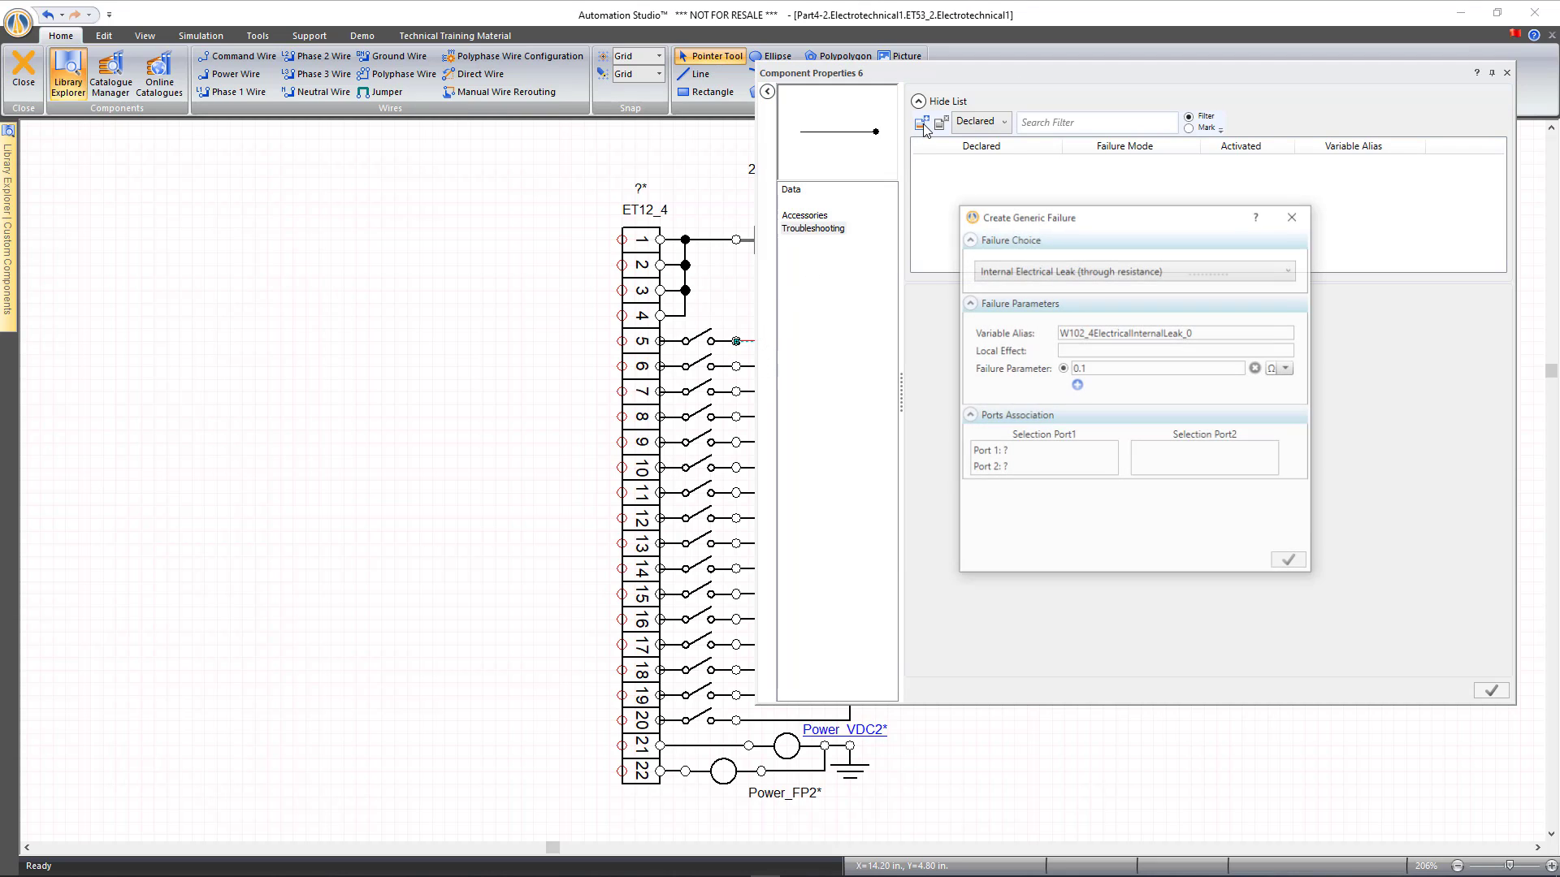
pyautogui.click(1081, 278)
pyautogui.click(1056, 357)
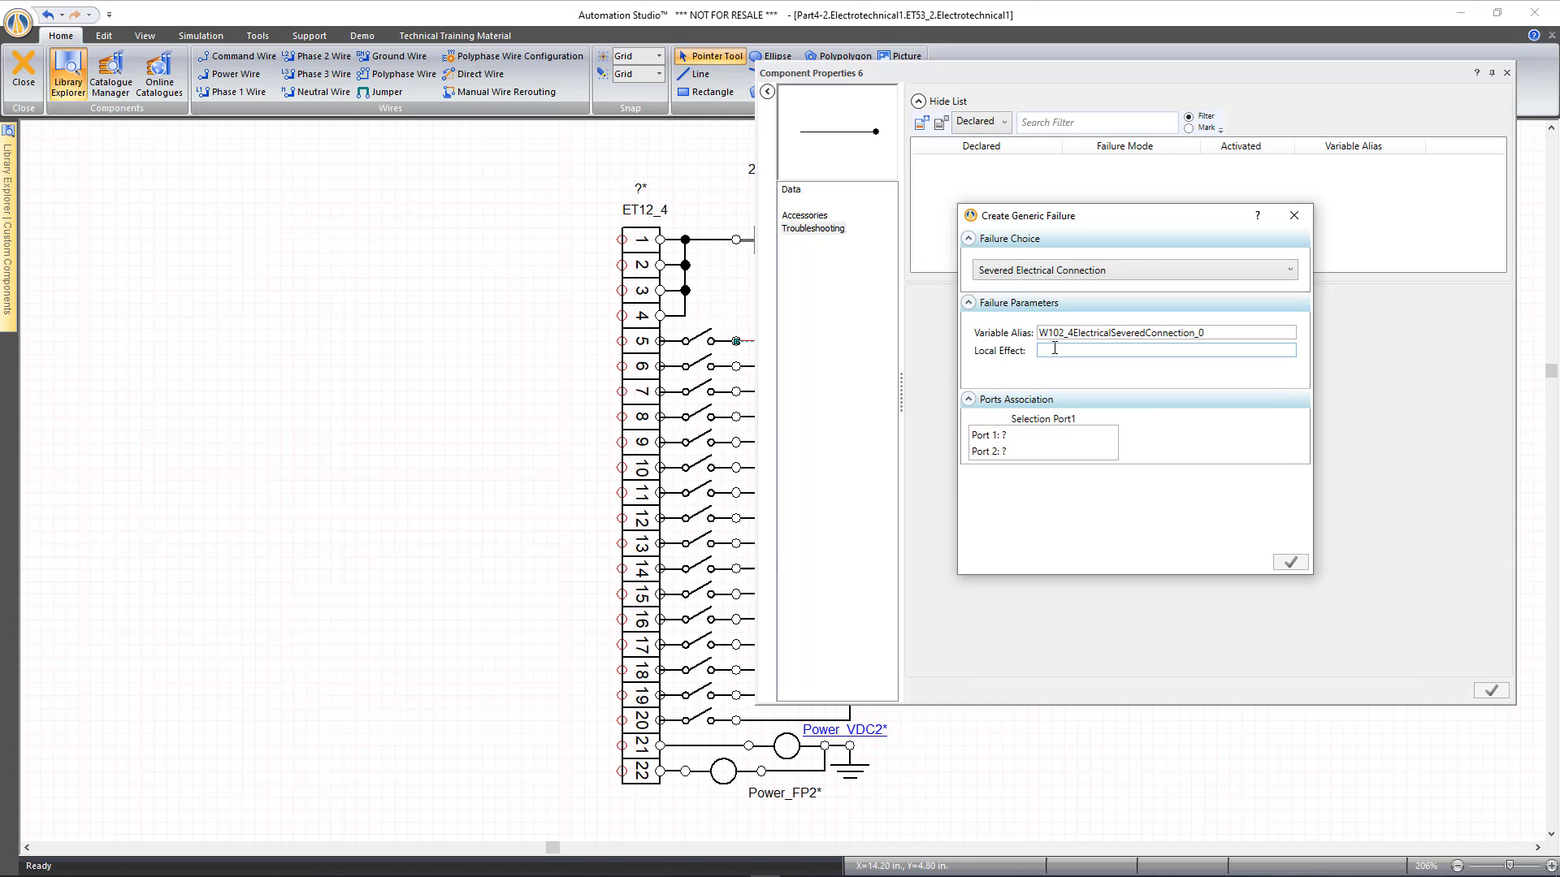
pyautogui.click(1005, 453)
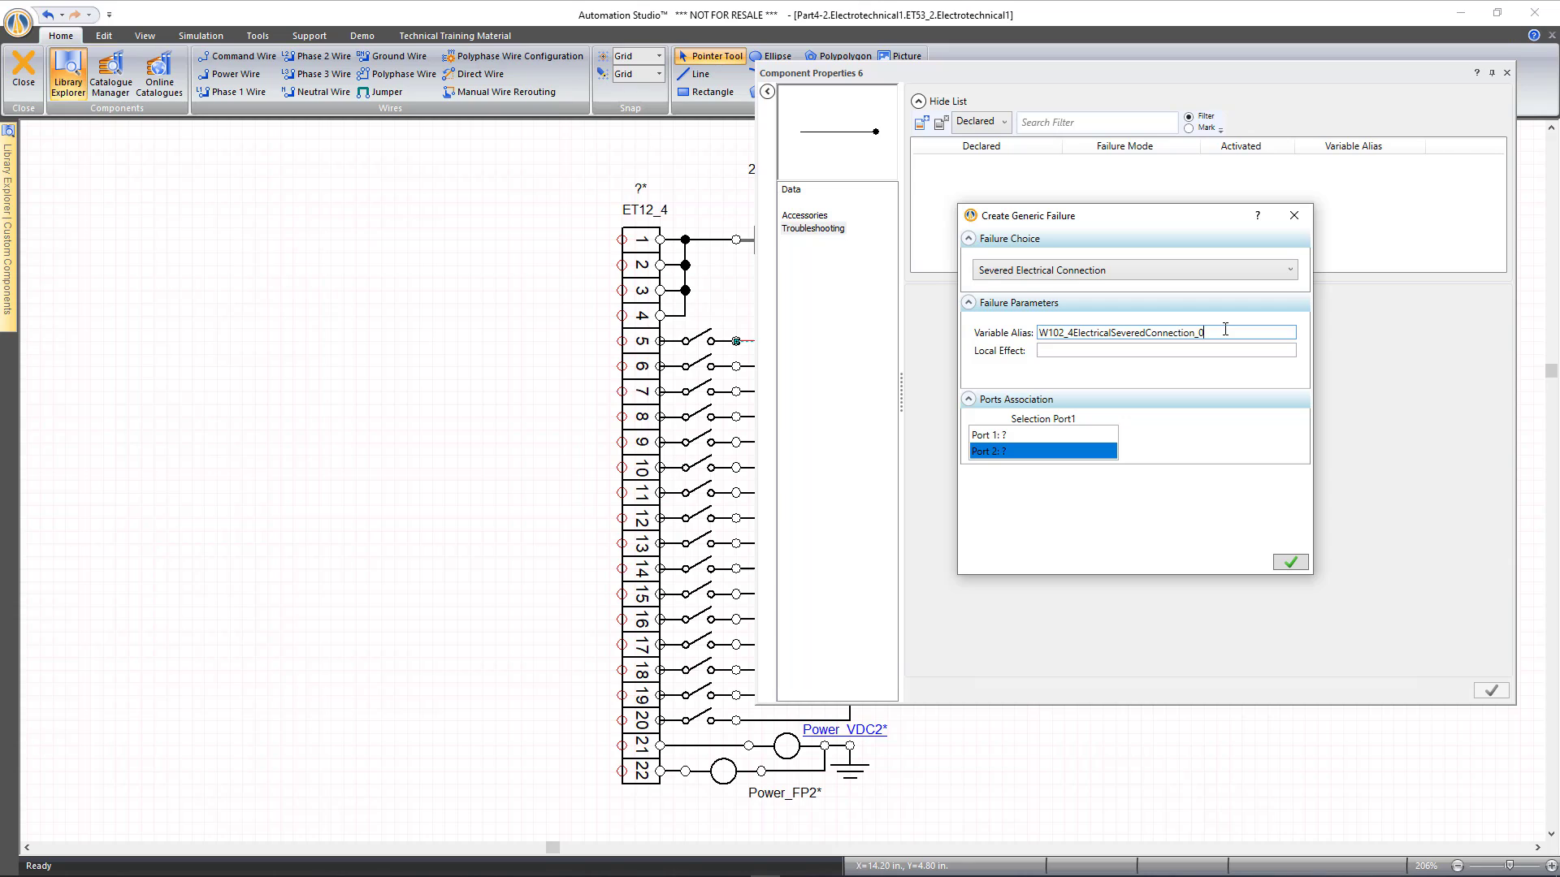
pyautogui.moveTo(1219, 333); pyautogui.dragTo(1039, 332)
pyautogui.press('BackSpace')
pyautogui.click(1289, 562)
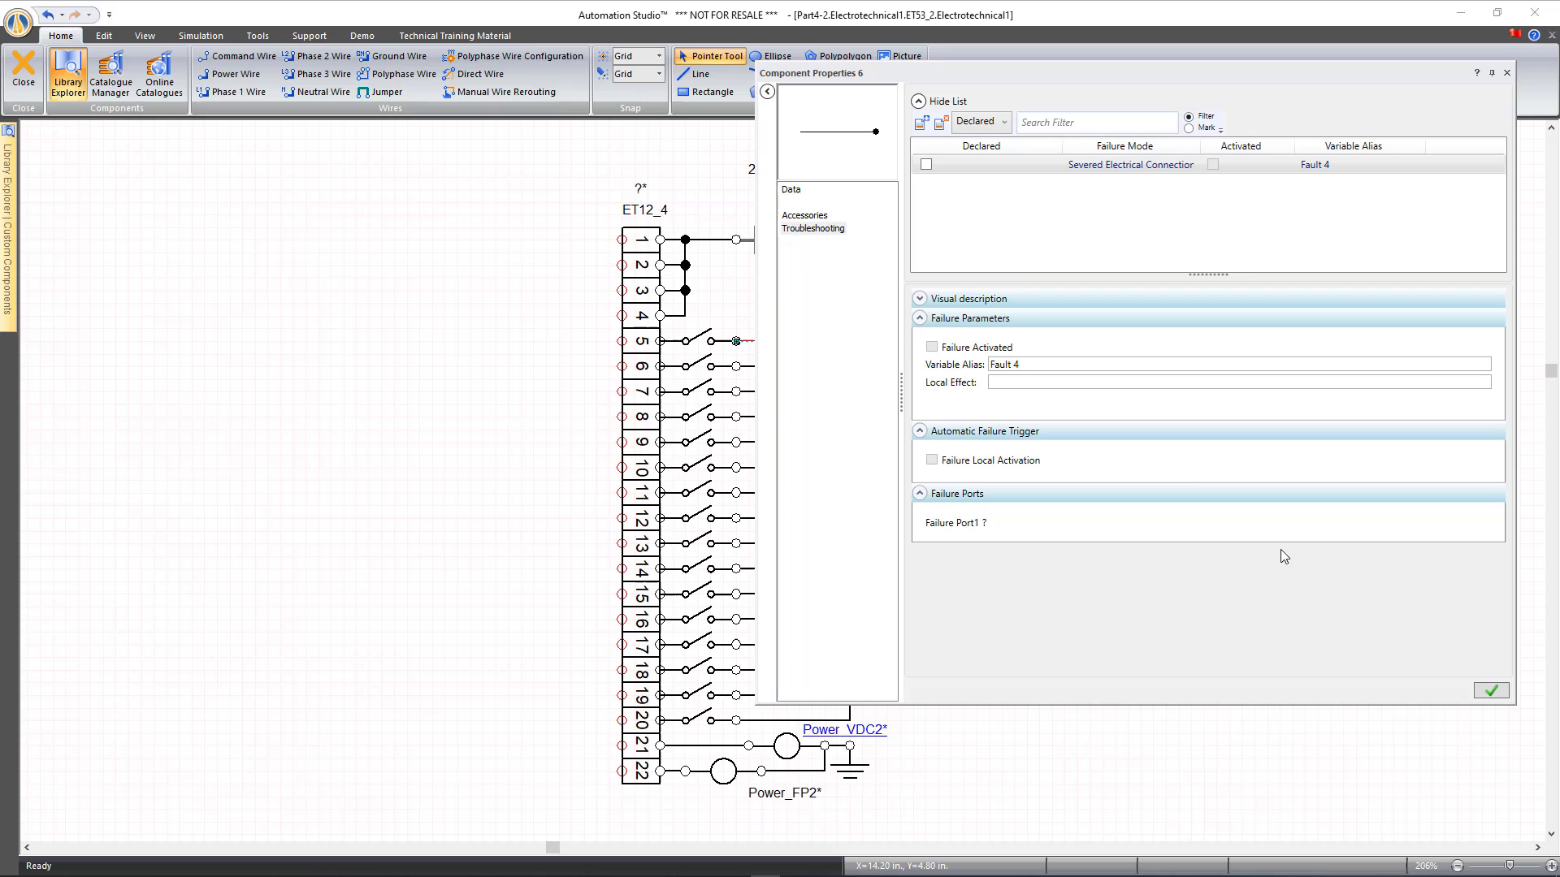
# Mark the Fault 4 failure as Declared, apply it, and leave the component editor
pyautogui.click(926, 165)
pyautogui.click(1490, 692)
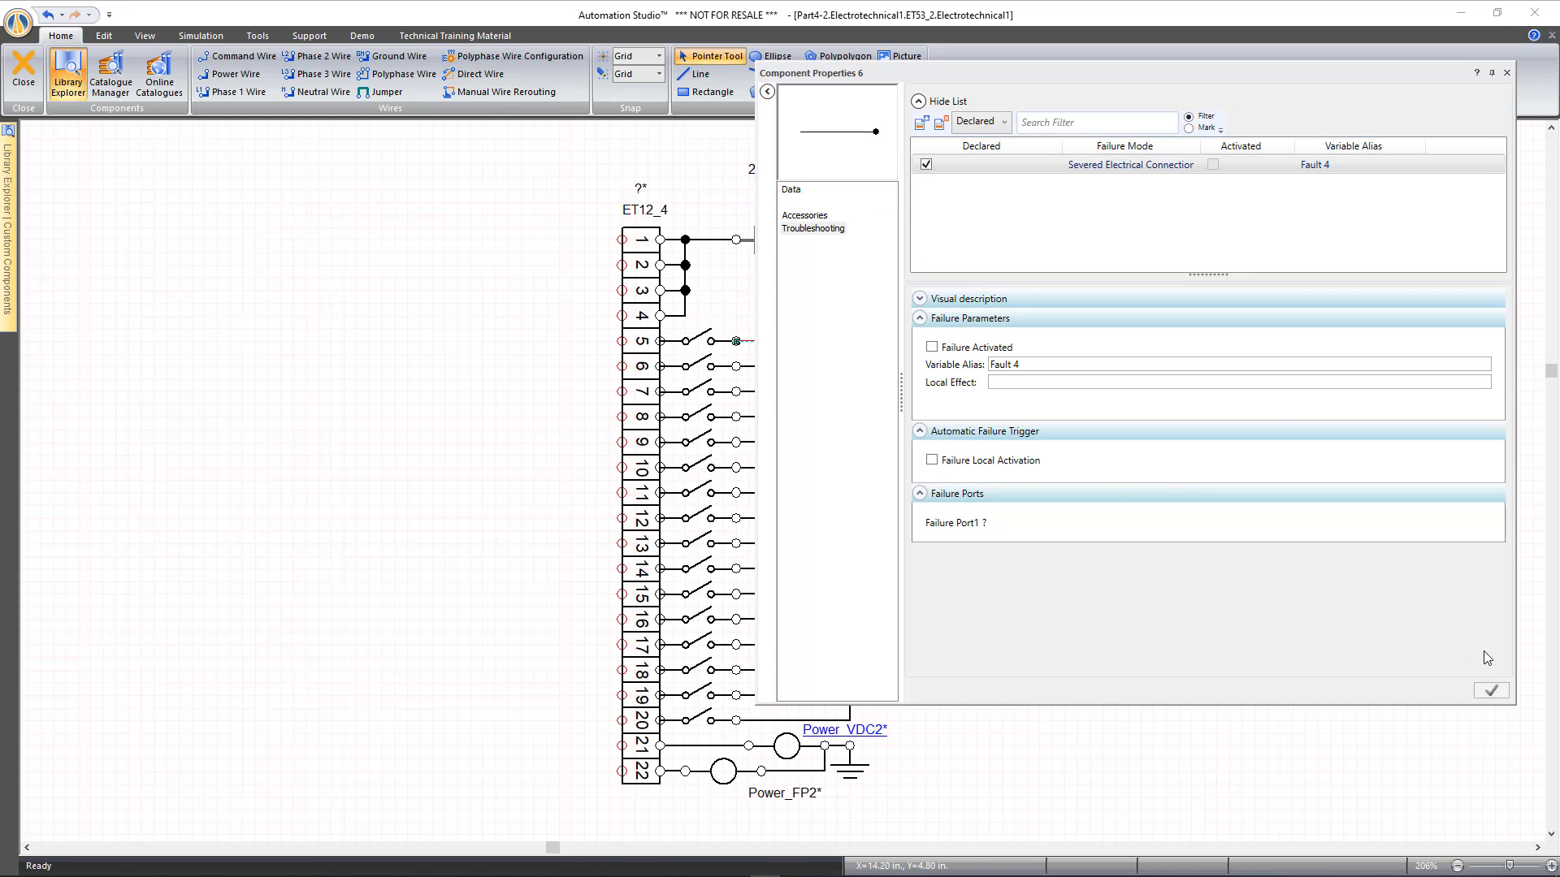
pyautogui.click(1506, 72)
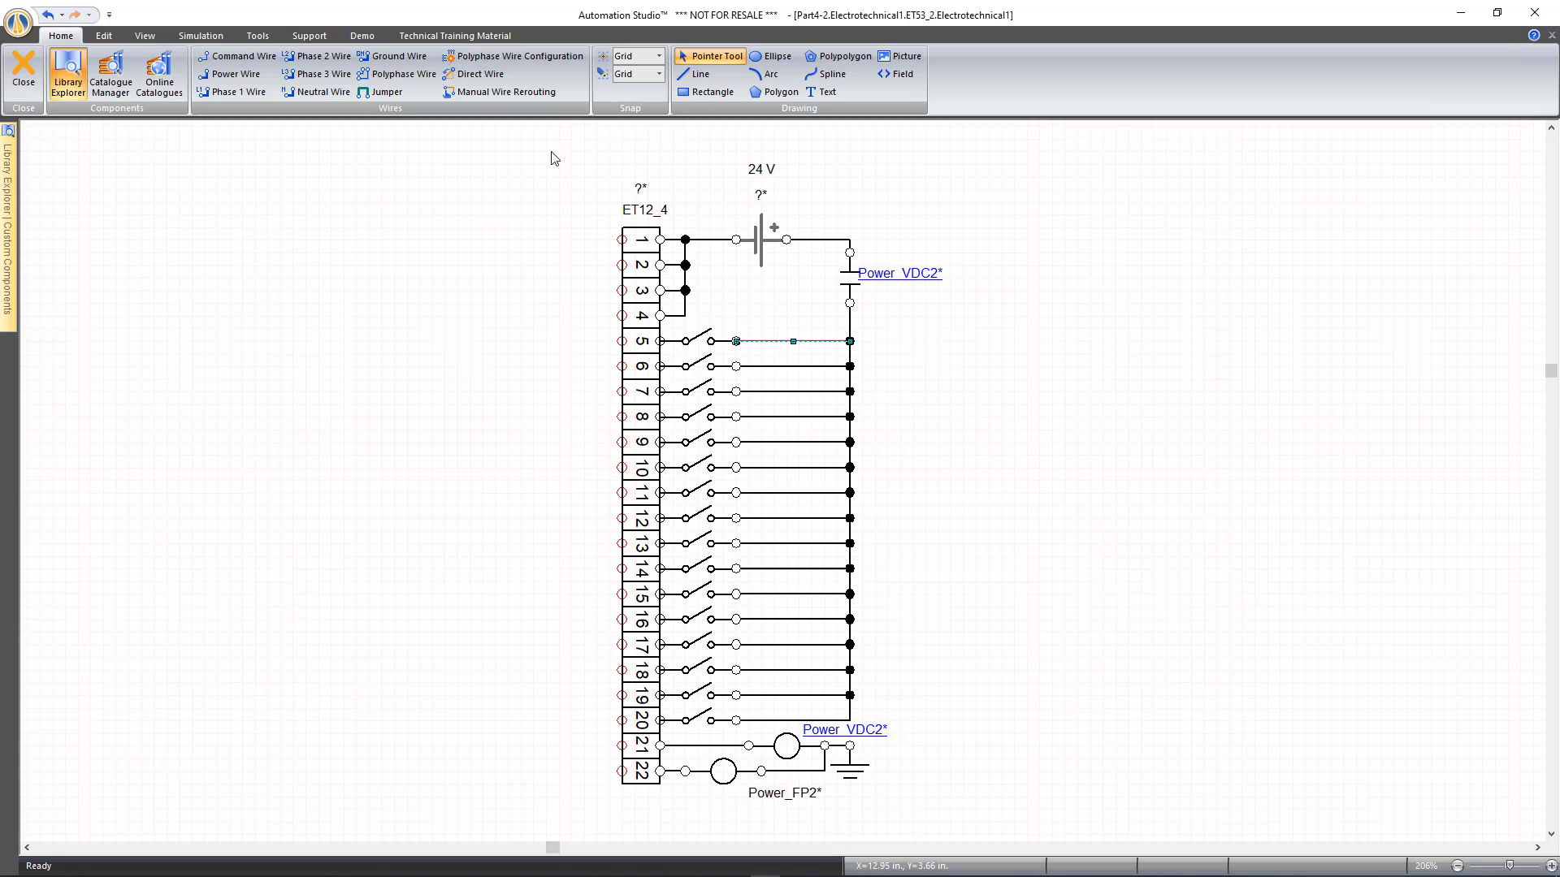
pyautogui.click(23, 71)
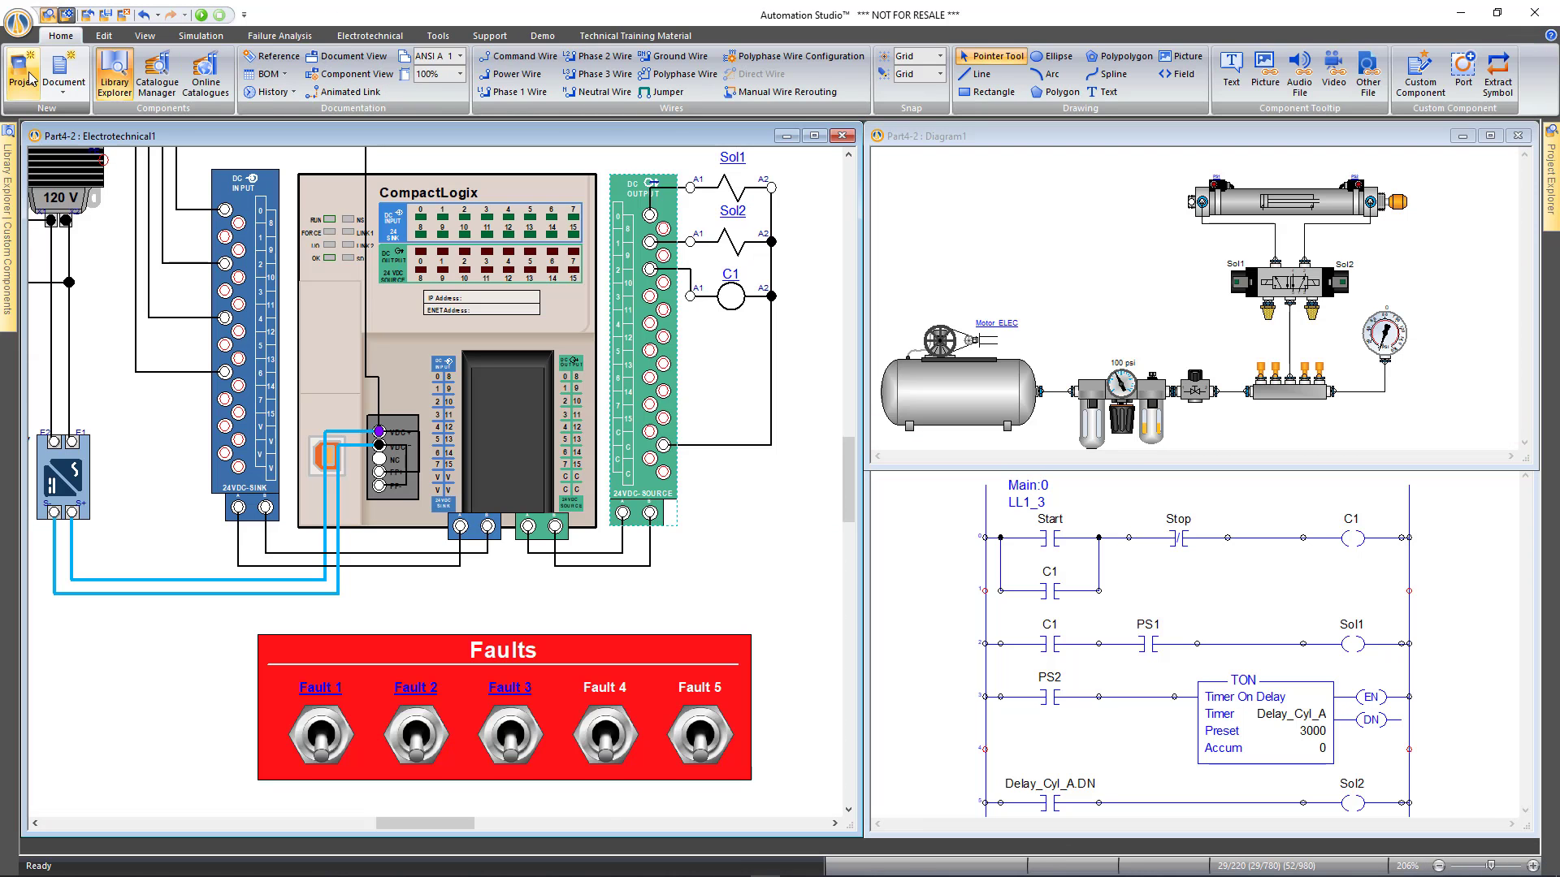
# Link the Fault 4 toggle switch's internal link to the wire's Fault 4 failure variable
pyautogui.click(602, 742)
pyautogui.doubleClick(601, 742)
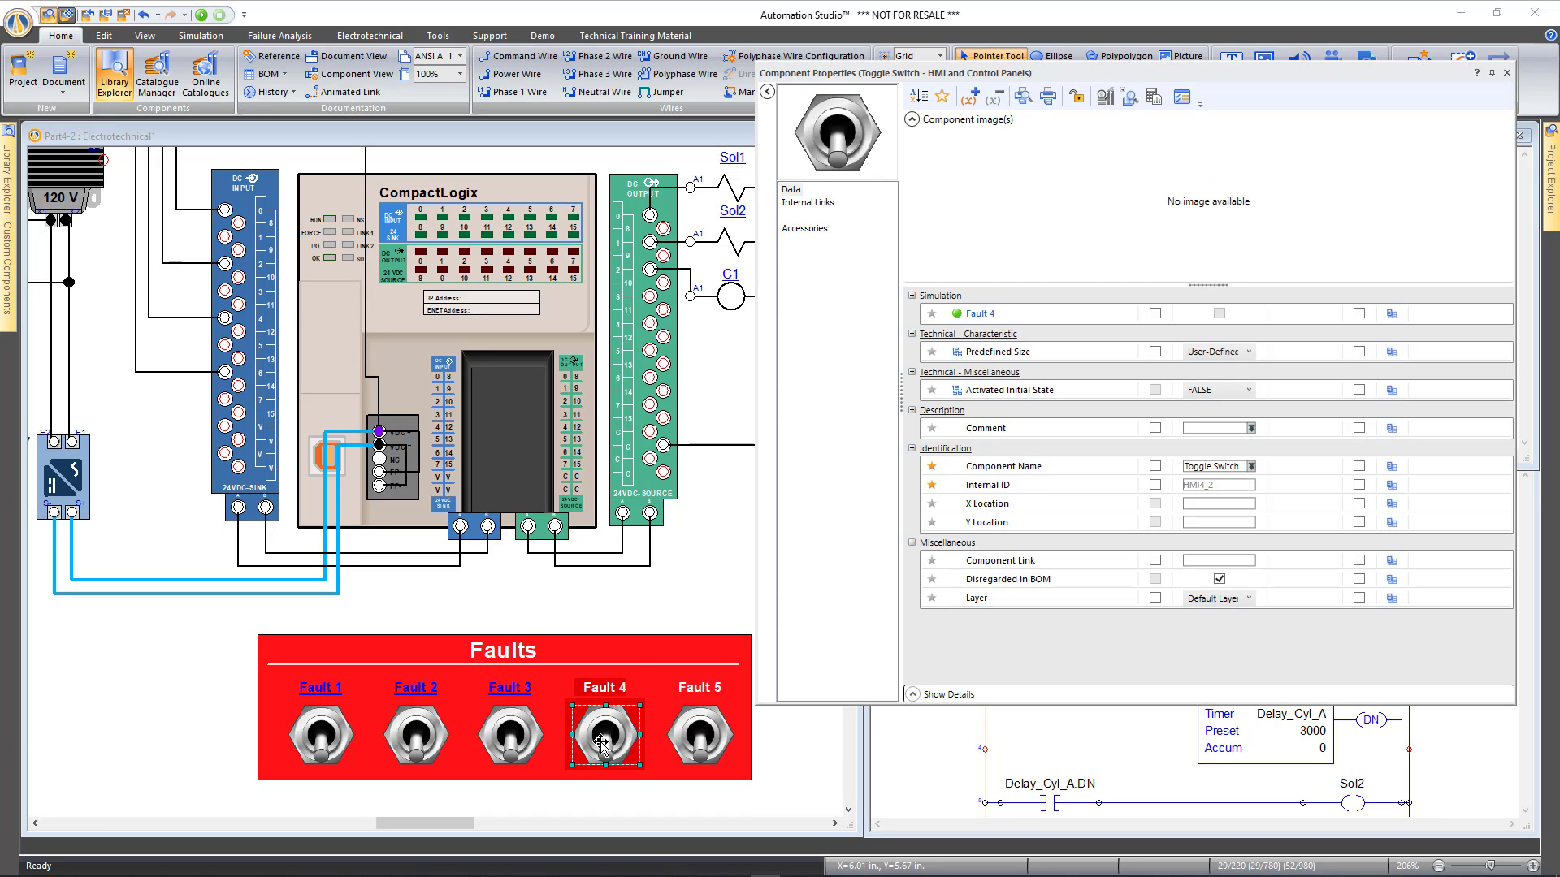
pyautogui.click(809, 204)
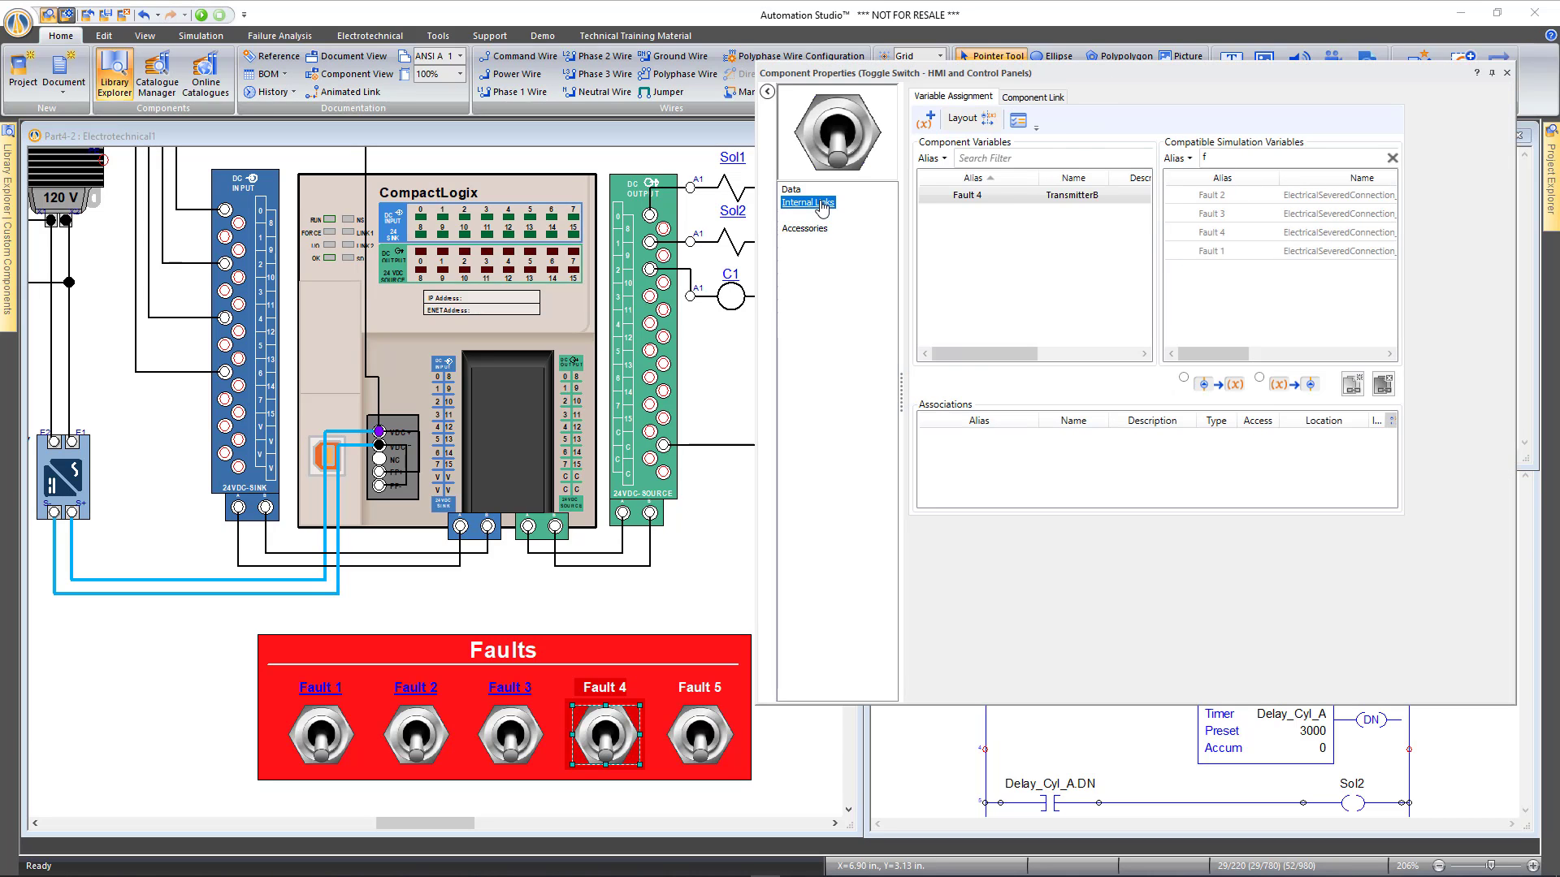
pyautogui.doubleClick(1250, 235)
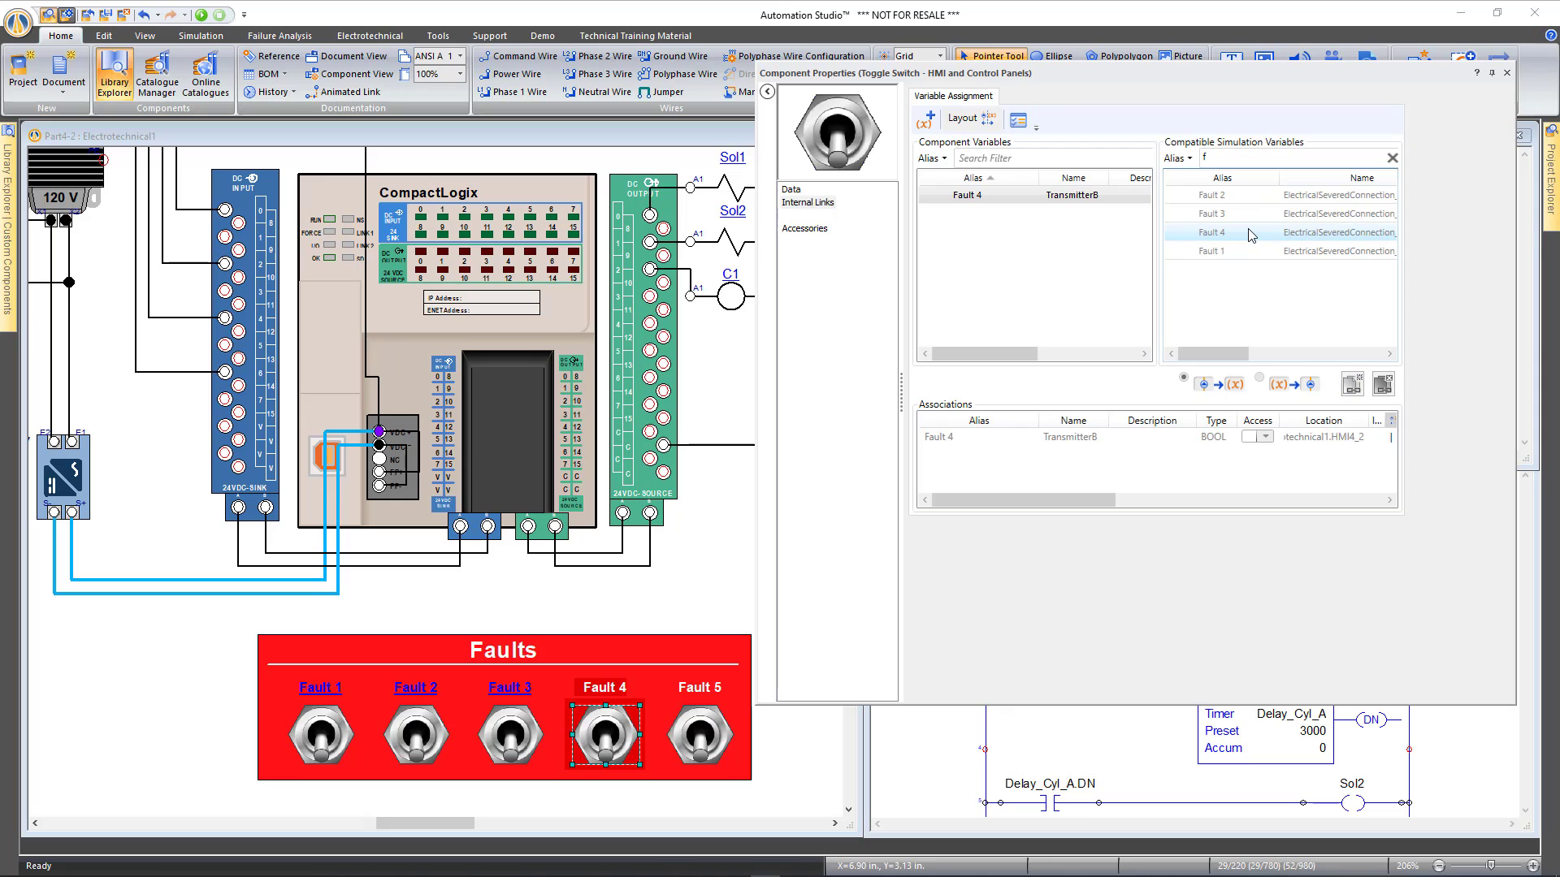
pyautogui.click(1503, 75)
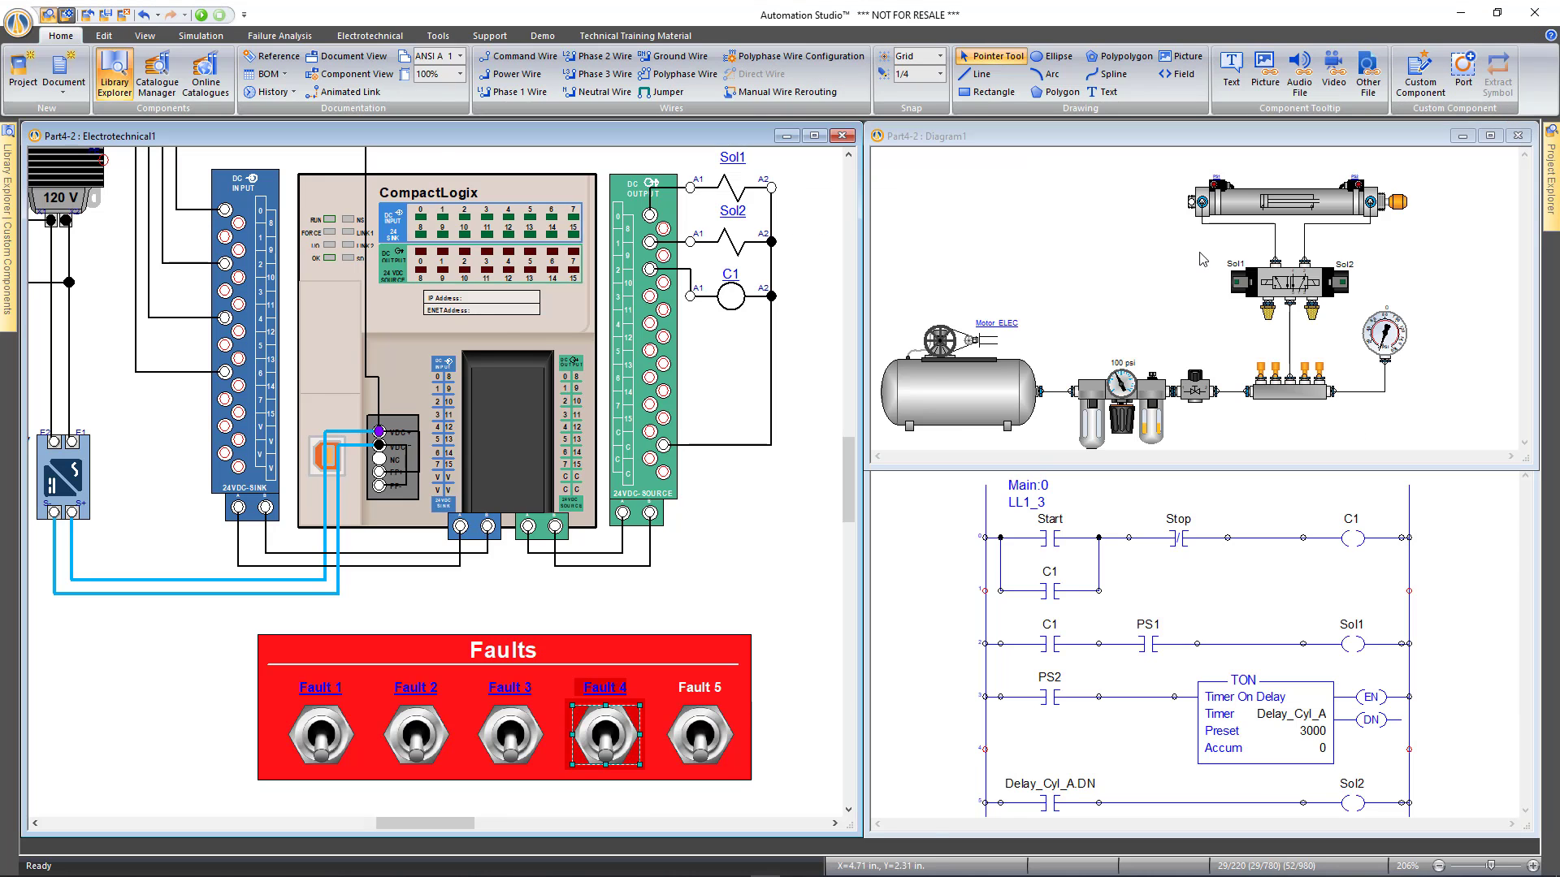
pyautogui.scroll(-2, 709, 541)
pyautogui.click(756, 541)
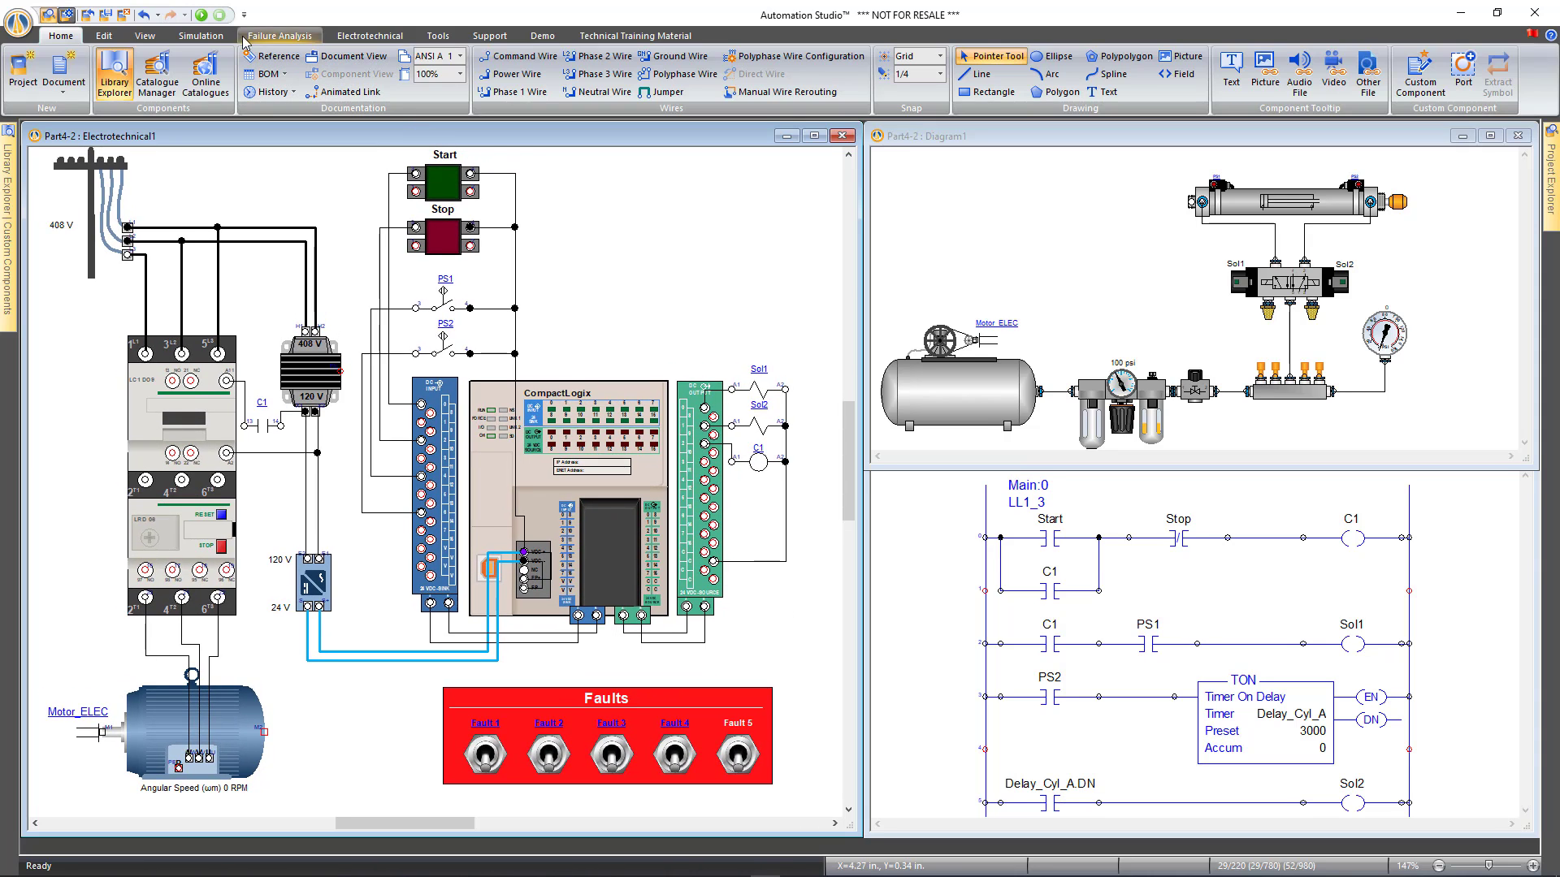
# Run the simulation, start the motor, toggle Fault 4 on and off, then stop simulating
pyautogui.click(201, 15)
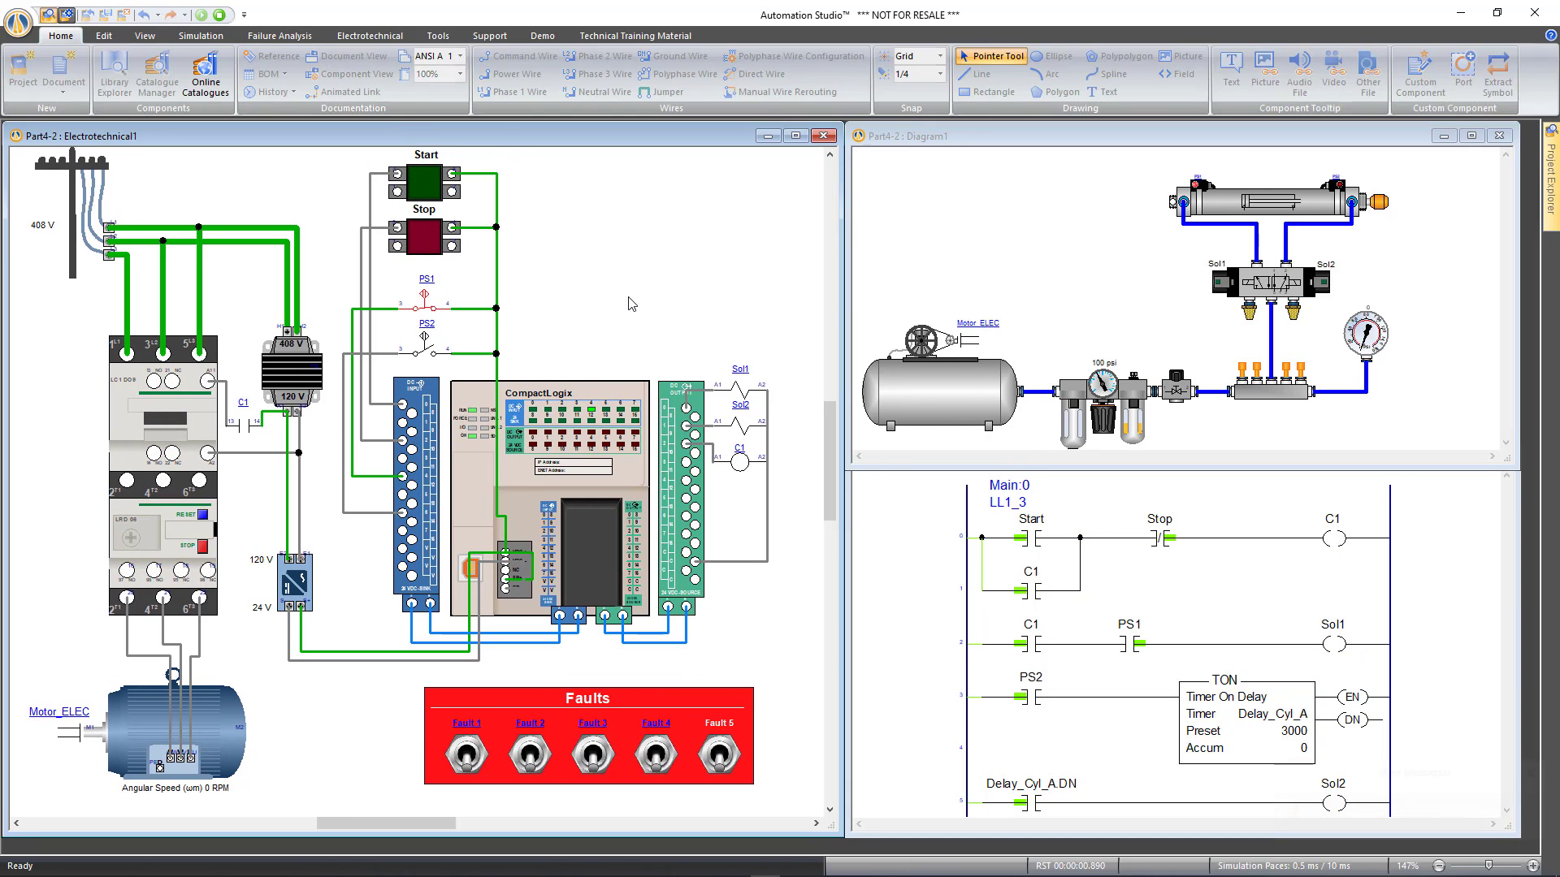
pyautogui.click(421, 192)
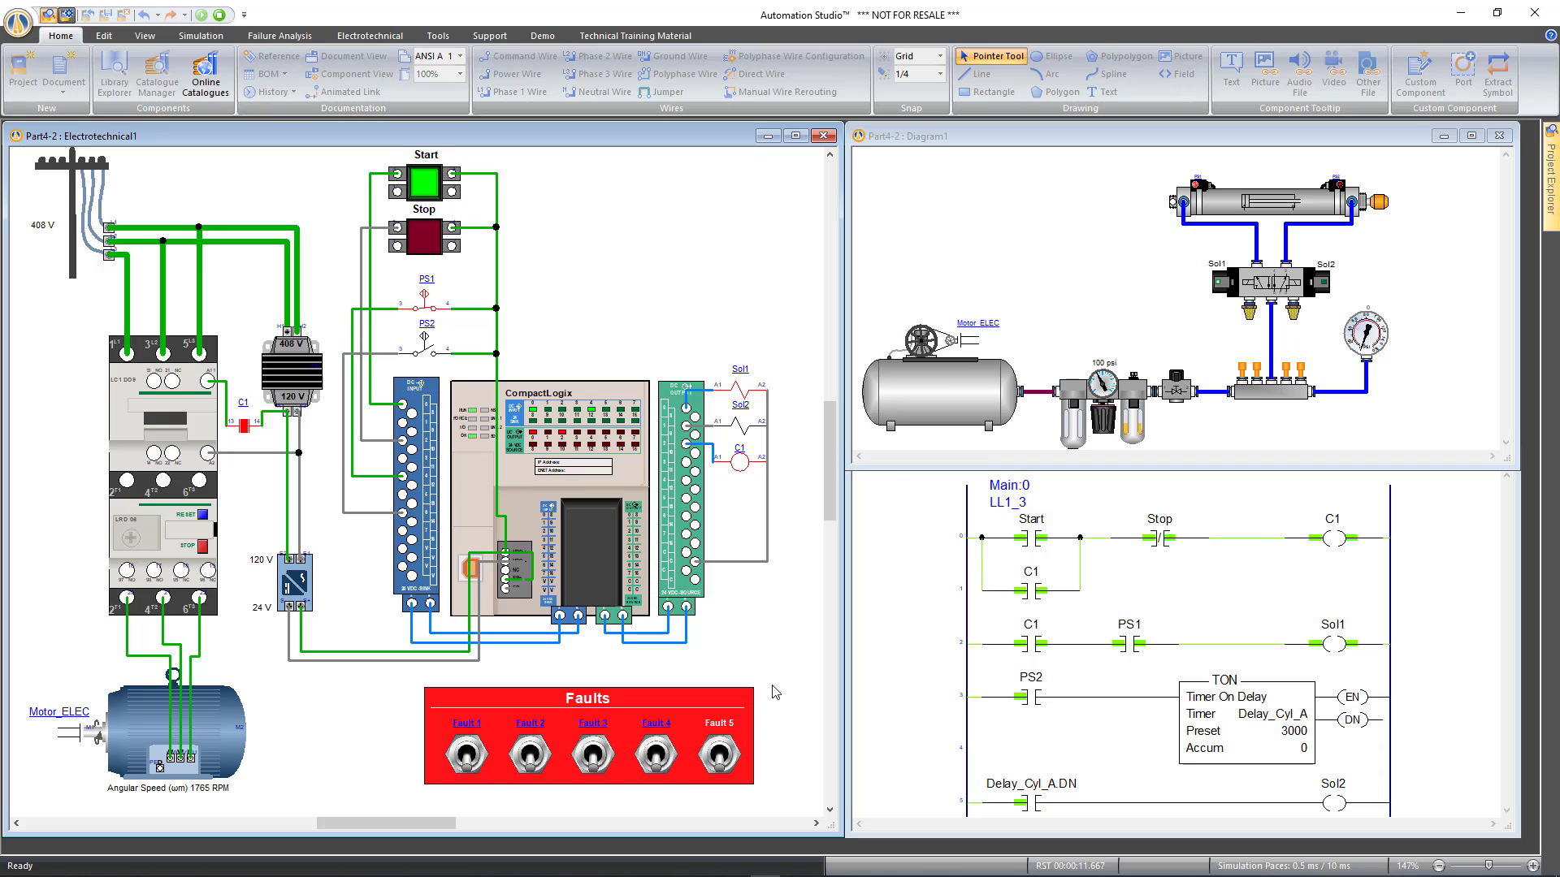
pyautogui.click(655, 757)
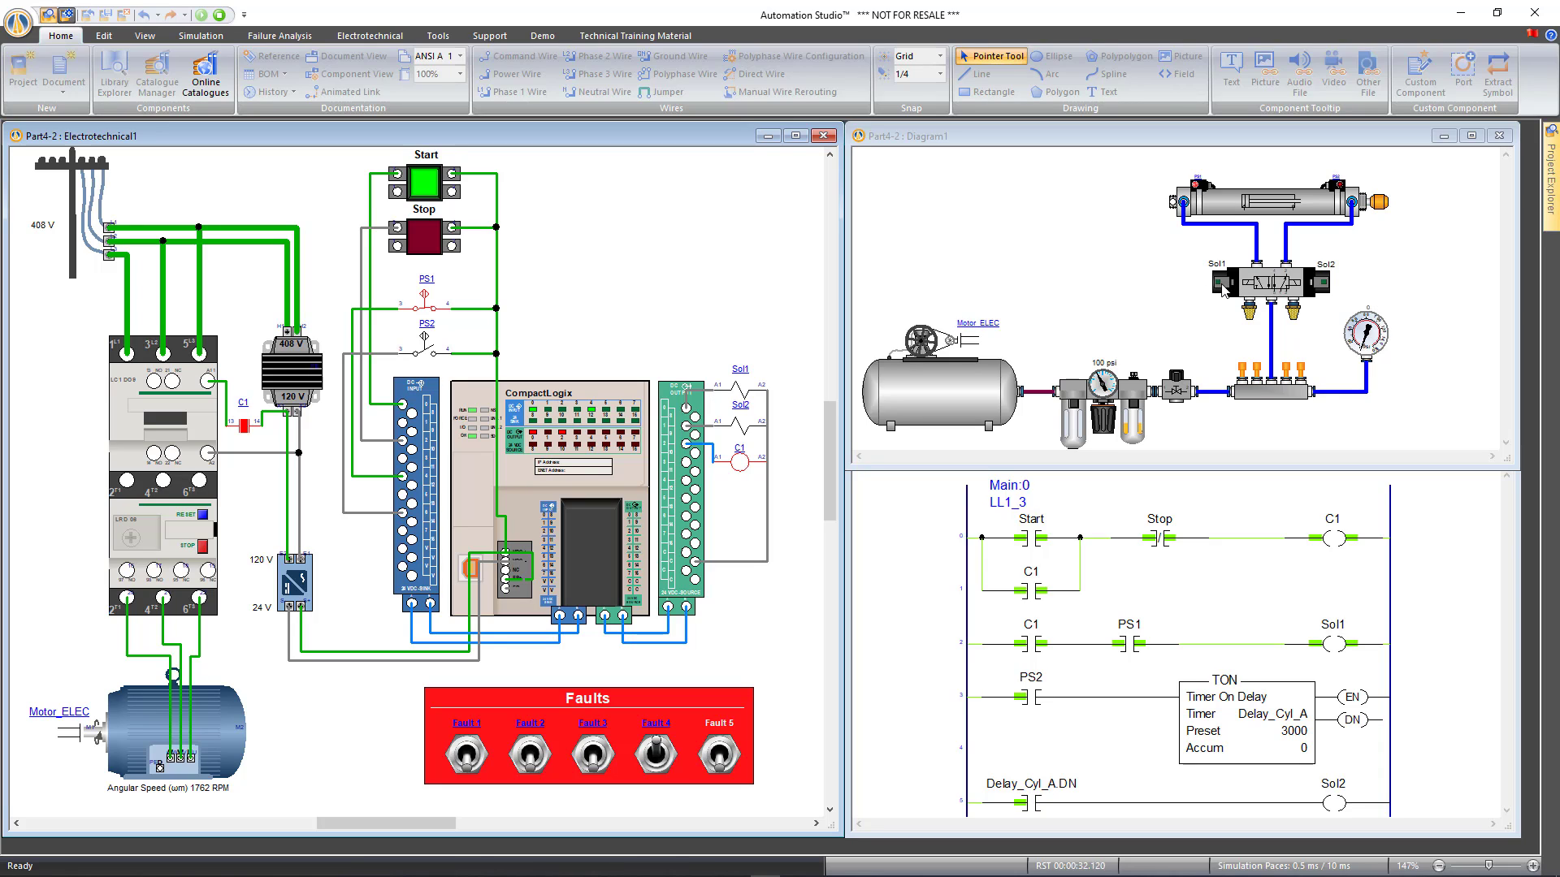
pyautogui.click(656, 761)
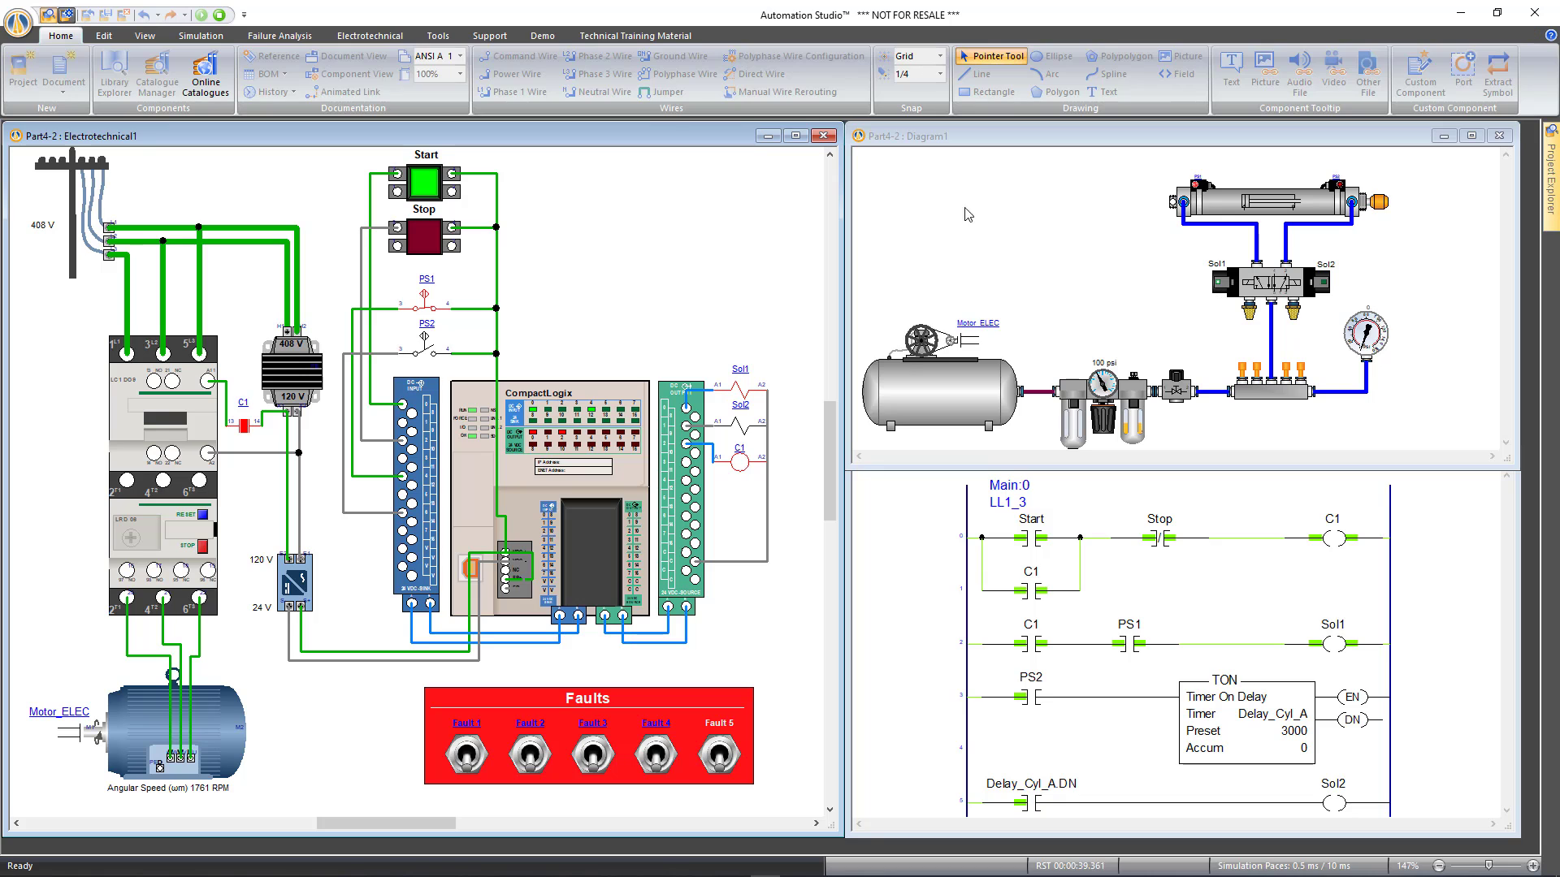
pyautogui.click(219, 15)
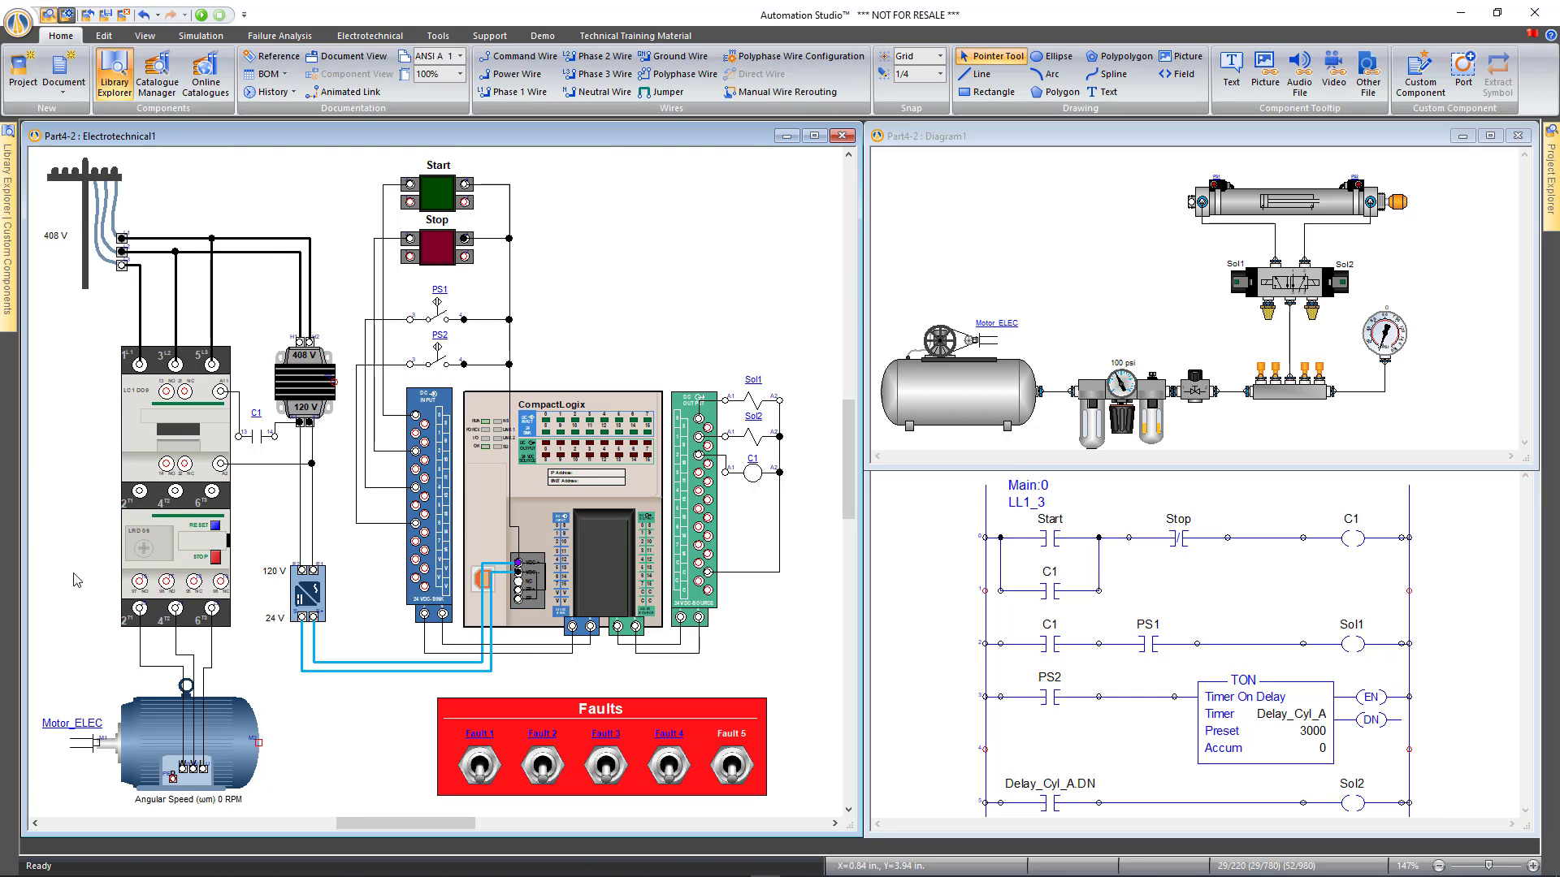
# Delete the wire from the transformer's 120 V terminal to F2
pyautogui.scroll(2, 77, 580)
pyautogui.scroll(-2, 187, 560)
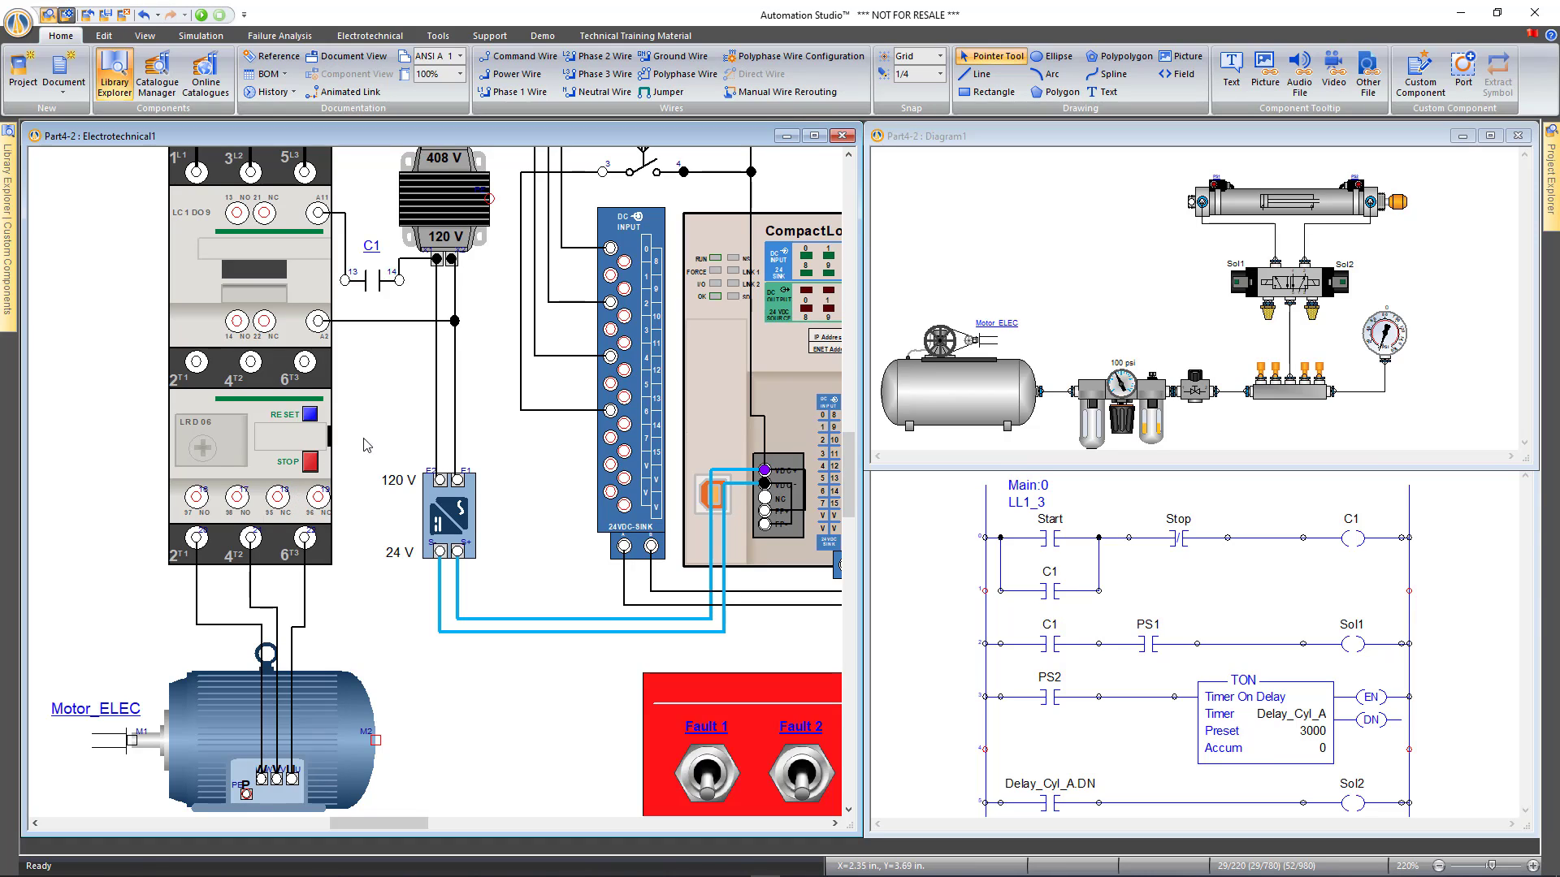
pyautogui.click(435, 374)
pyautogui.press('Delete')
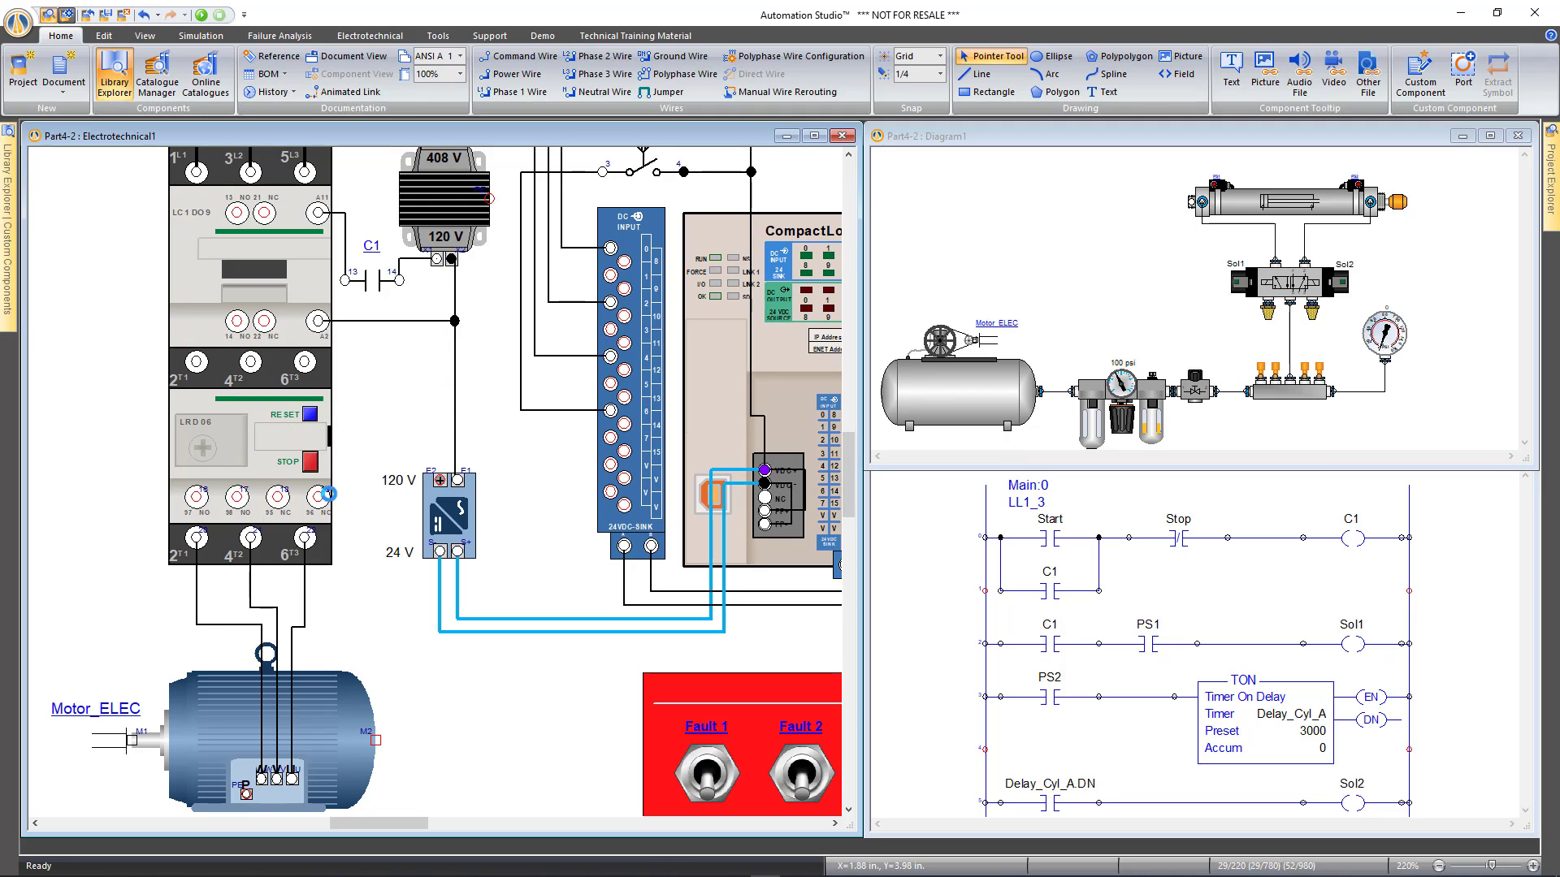
# Wire the transformer to overload relay contact 95 NC, and contact 96 NC to F2
pyautogui.click(328, 493)
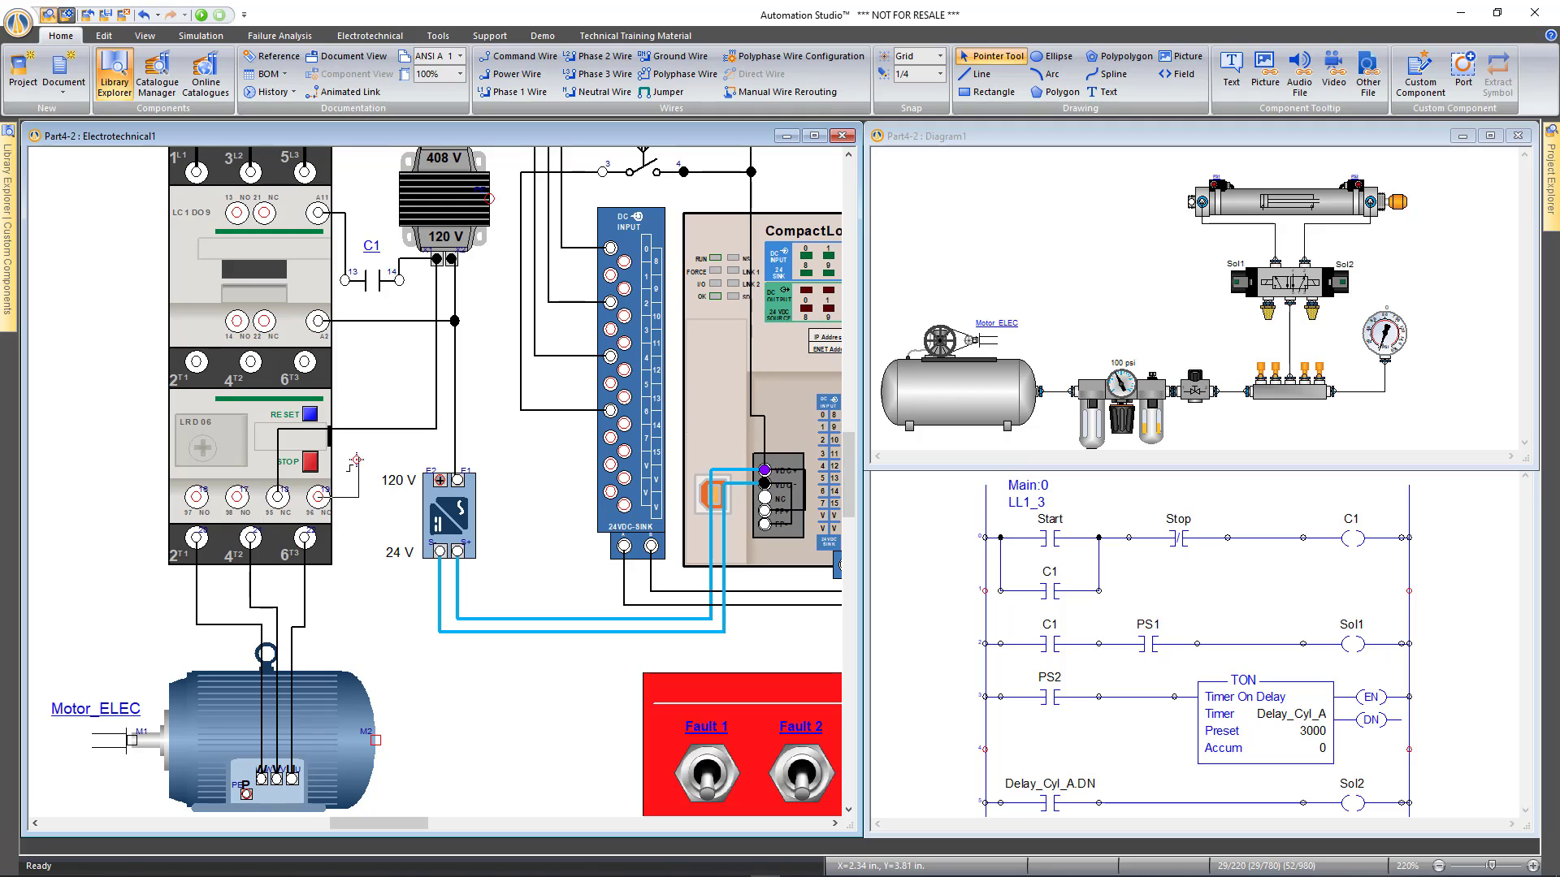
pyautogui.click(439, 480)
pyautogui.scroll(-2, 550, 530)
pyautogui.moveTo(545, 513); pyautogui.dragTo(412, 589)
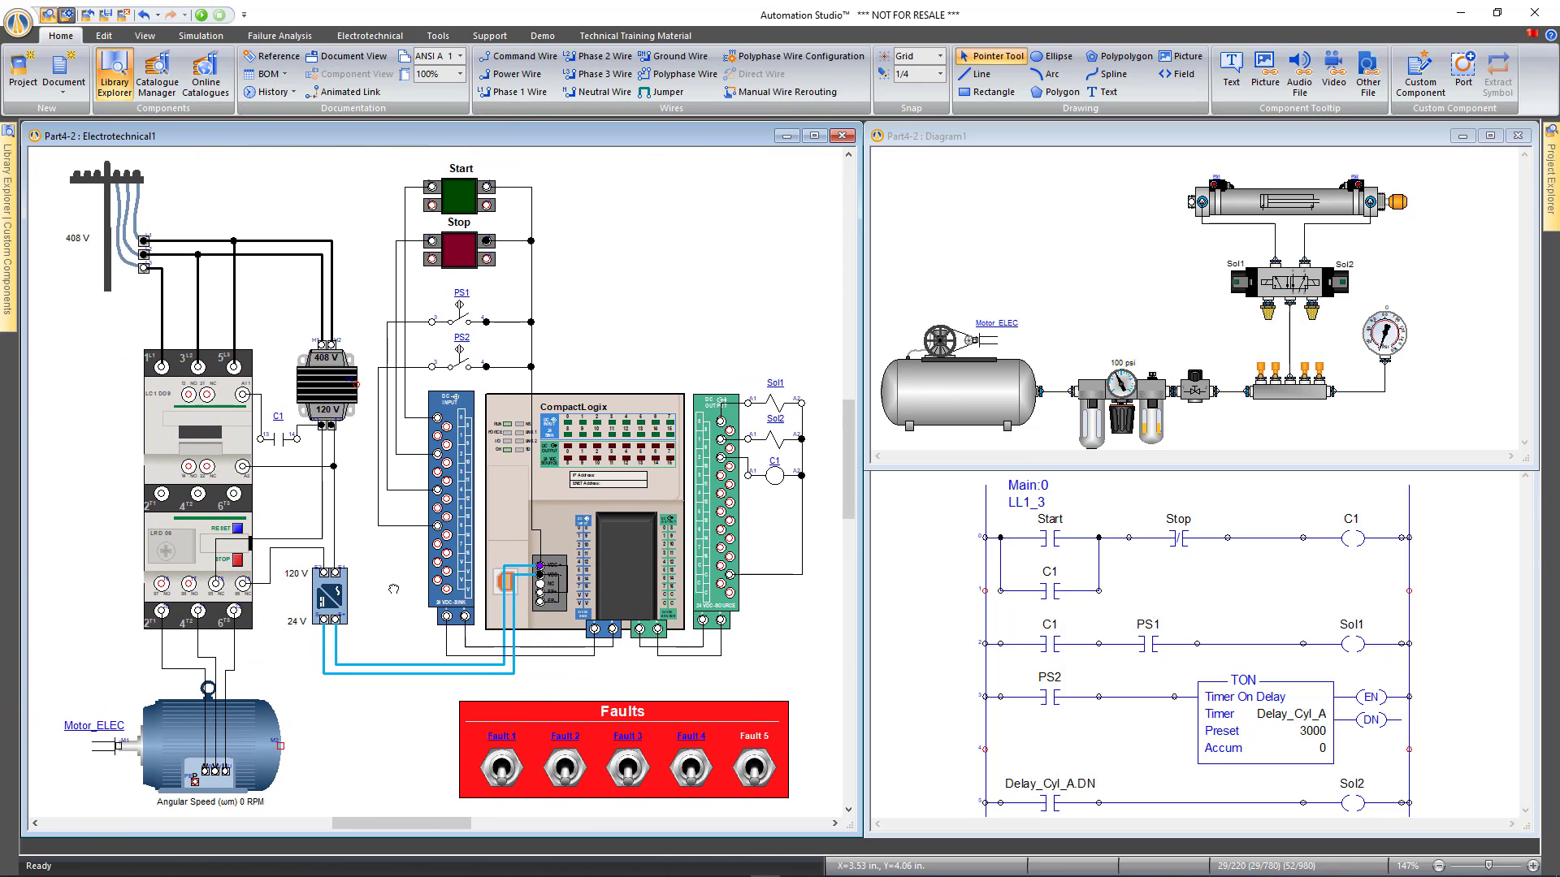
pyautogui.click(926, 393)
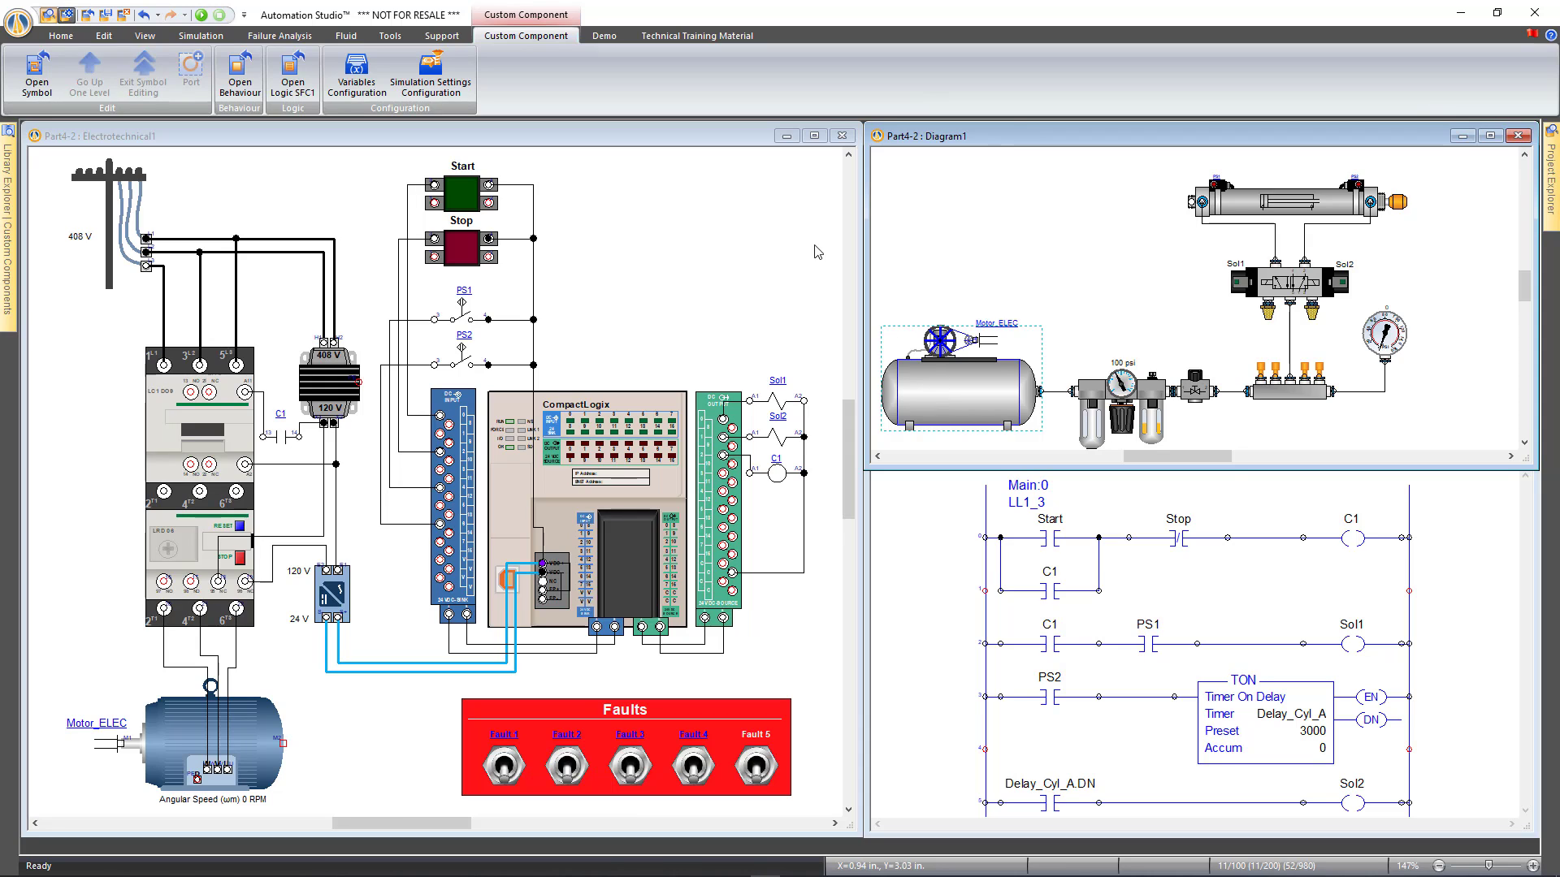
# Open the compressor's behaviour diagram and the properties of pump P4
pyautogui.click(240, 92)
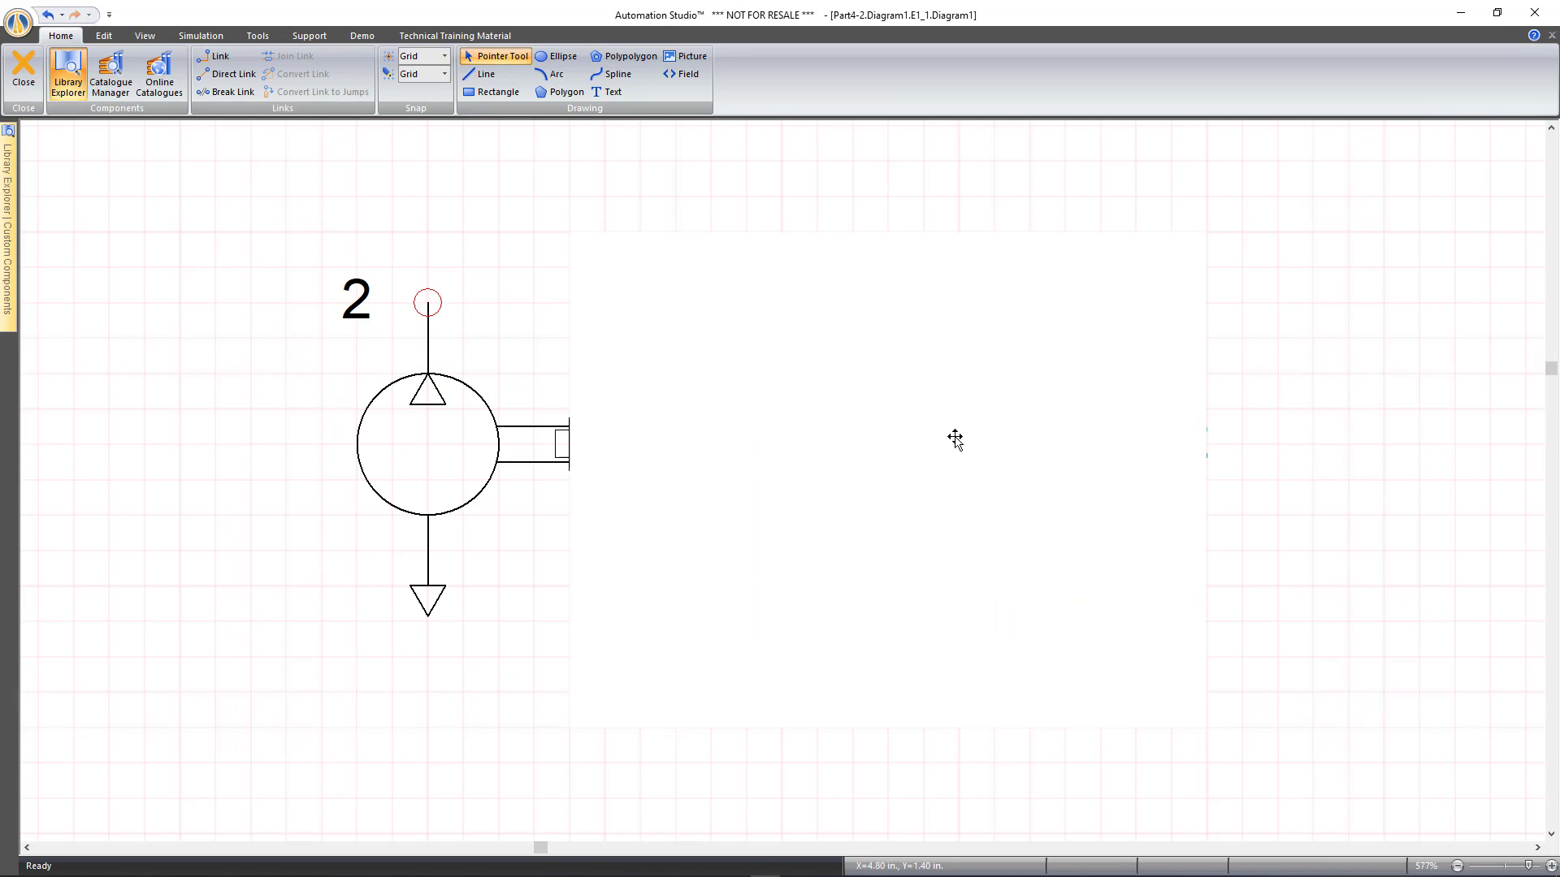
pyautogui.doubleClick(951, 438)
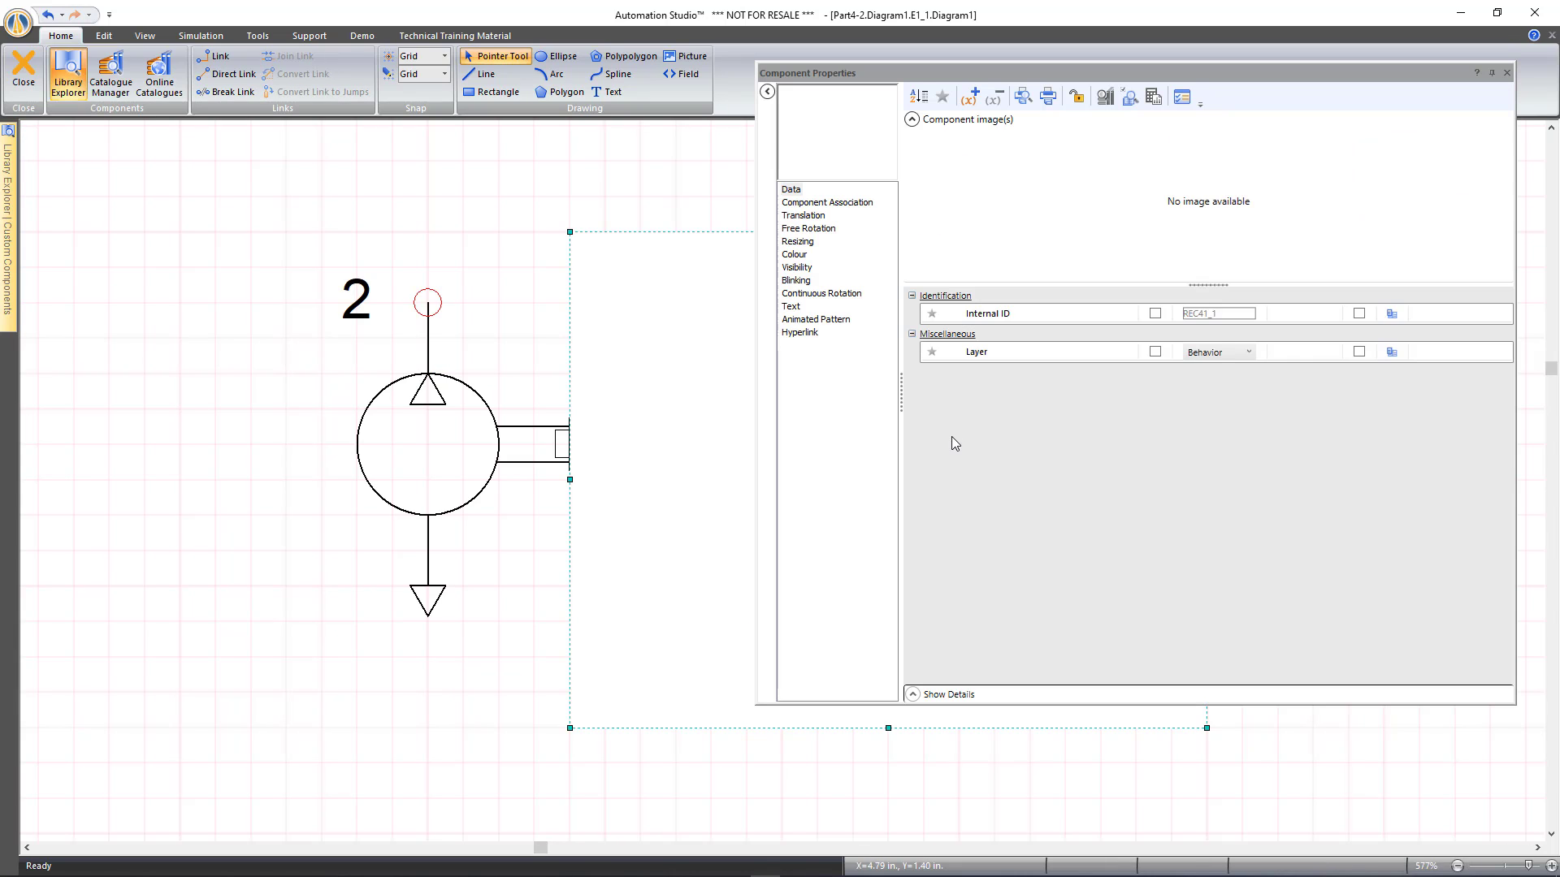
pyautogui.click(1507, 72)
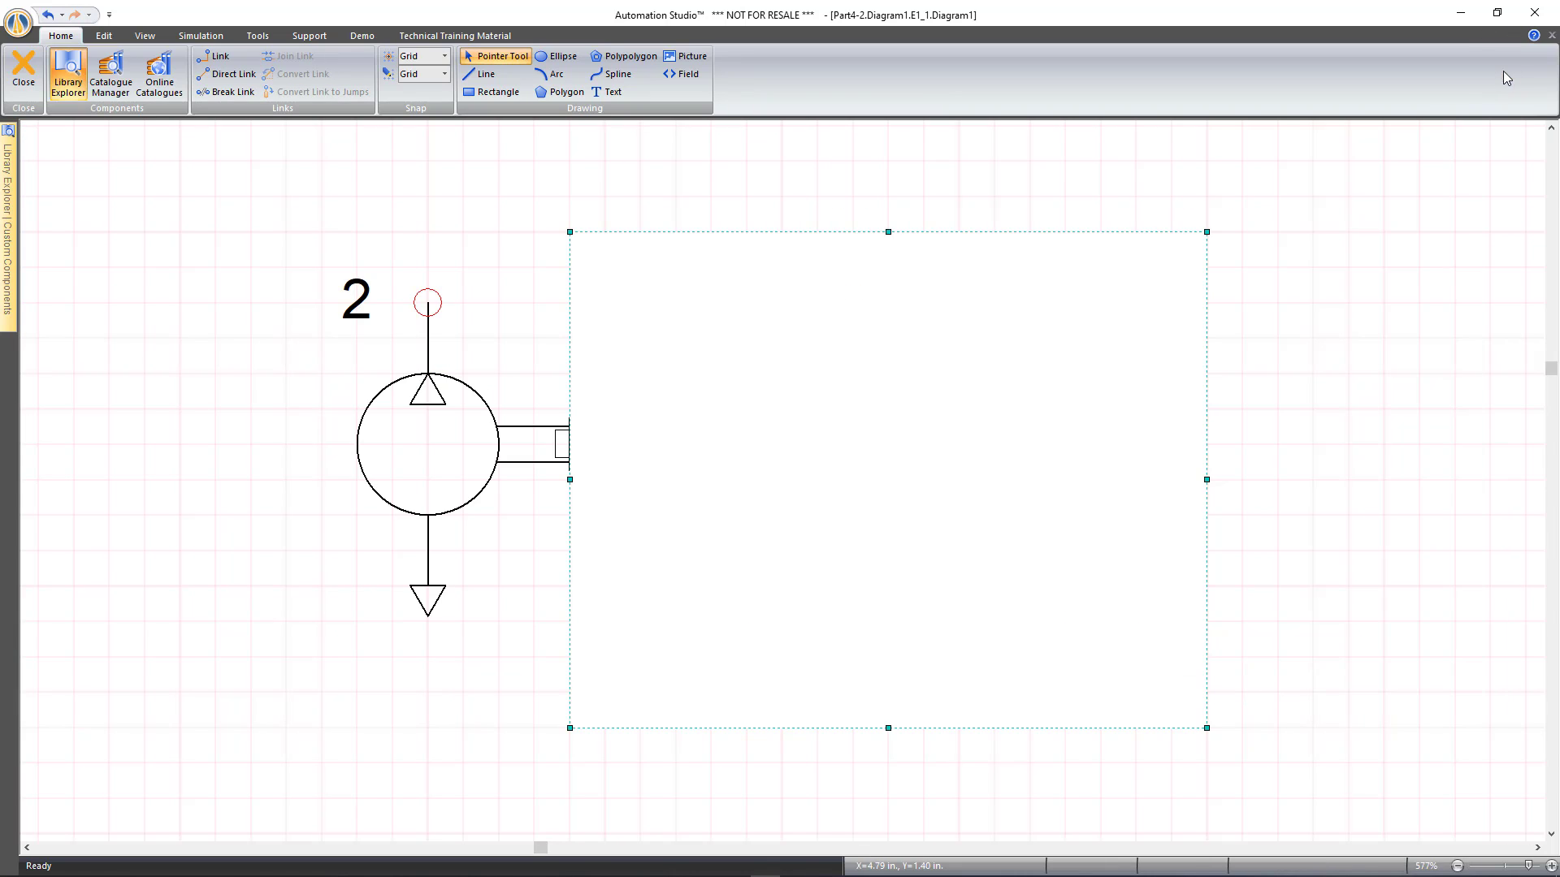
pyautogui.click(272, 254)
pyautogui.click(869, 423)
pyautogui.click(899, 433)
pyautogui.doubleClick(903, 433)
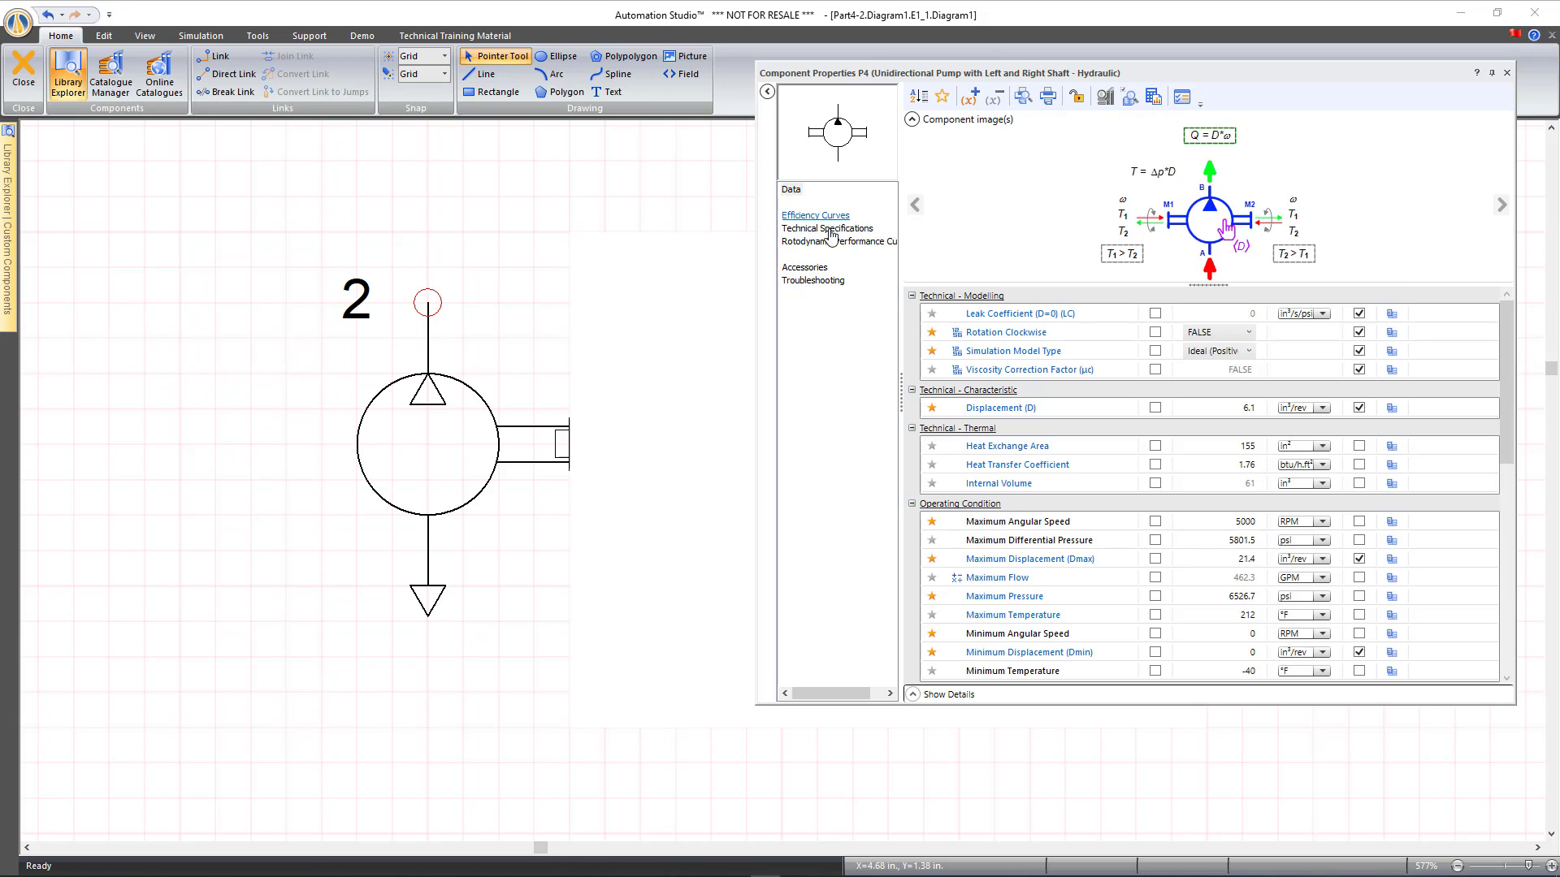
# Set the pump's Blocked Shaft failure alias to Fault 5, apply, and close the behaviour editor
pyautogui.click(813, 280)
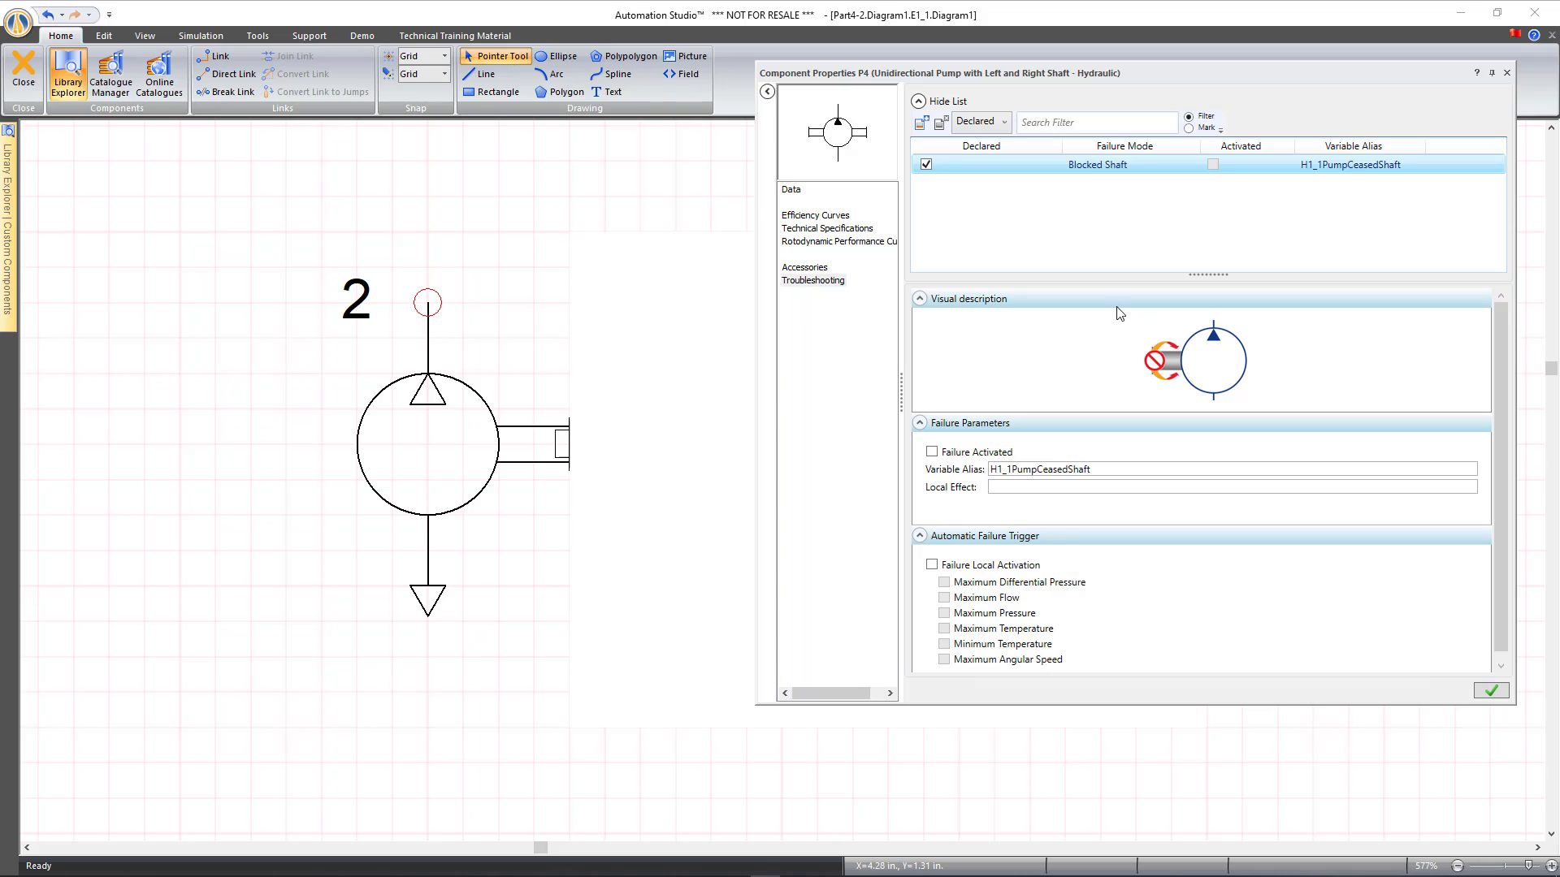
pyautogui.click(937, 461)
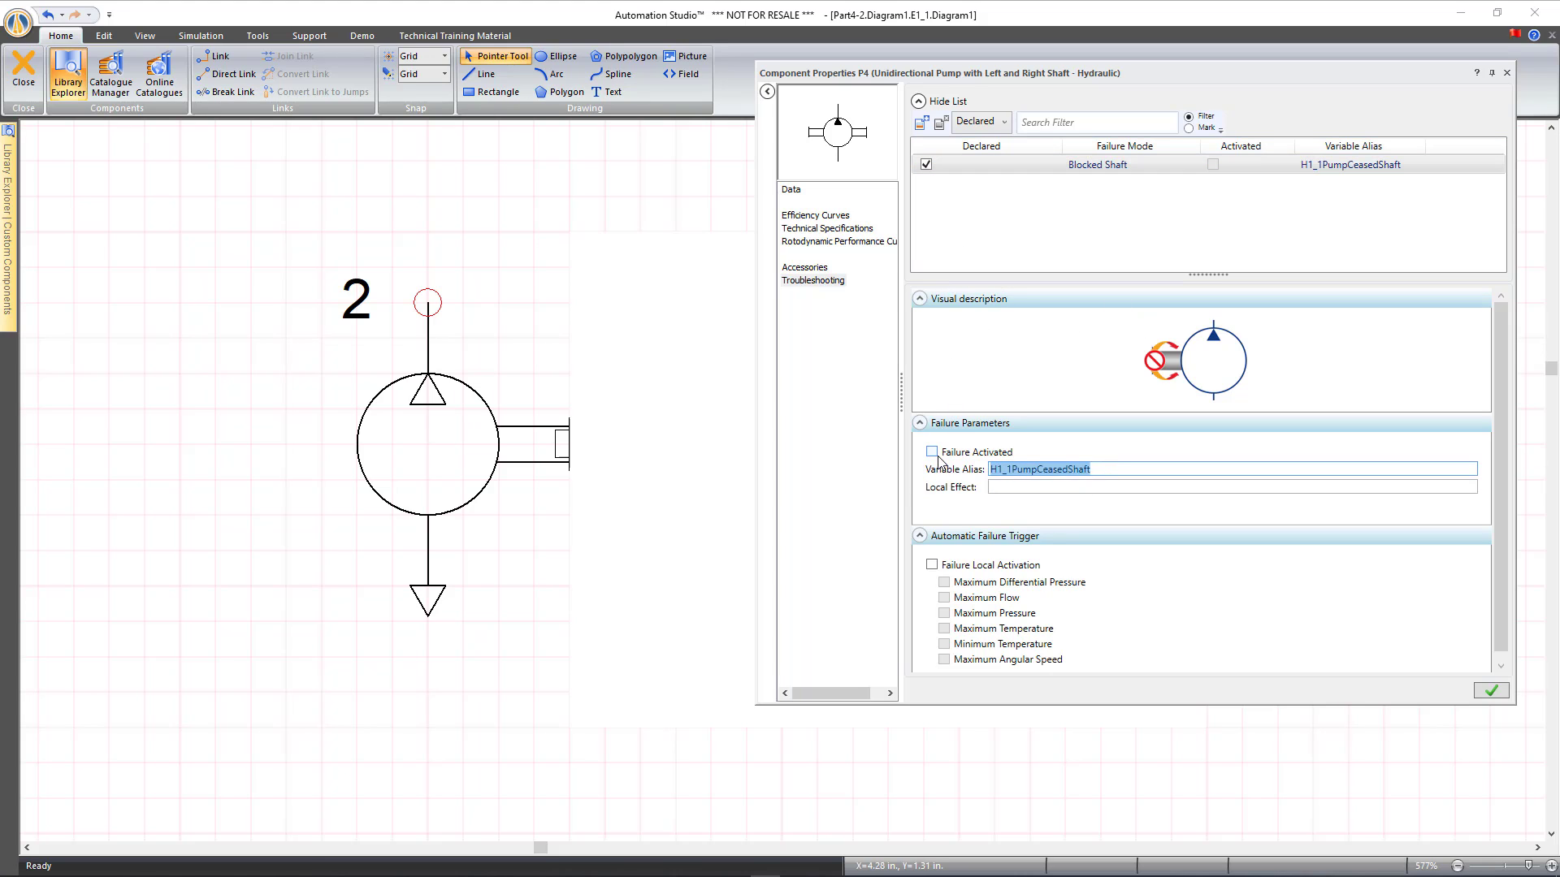
pyautogui.write('Fault 5')
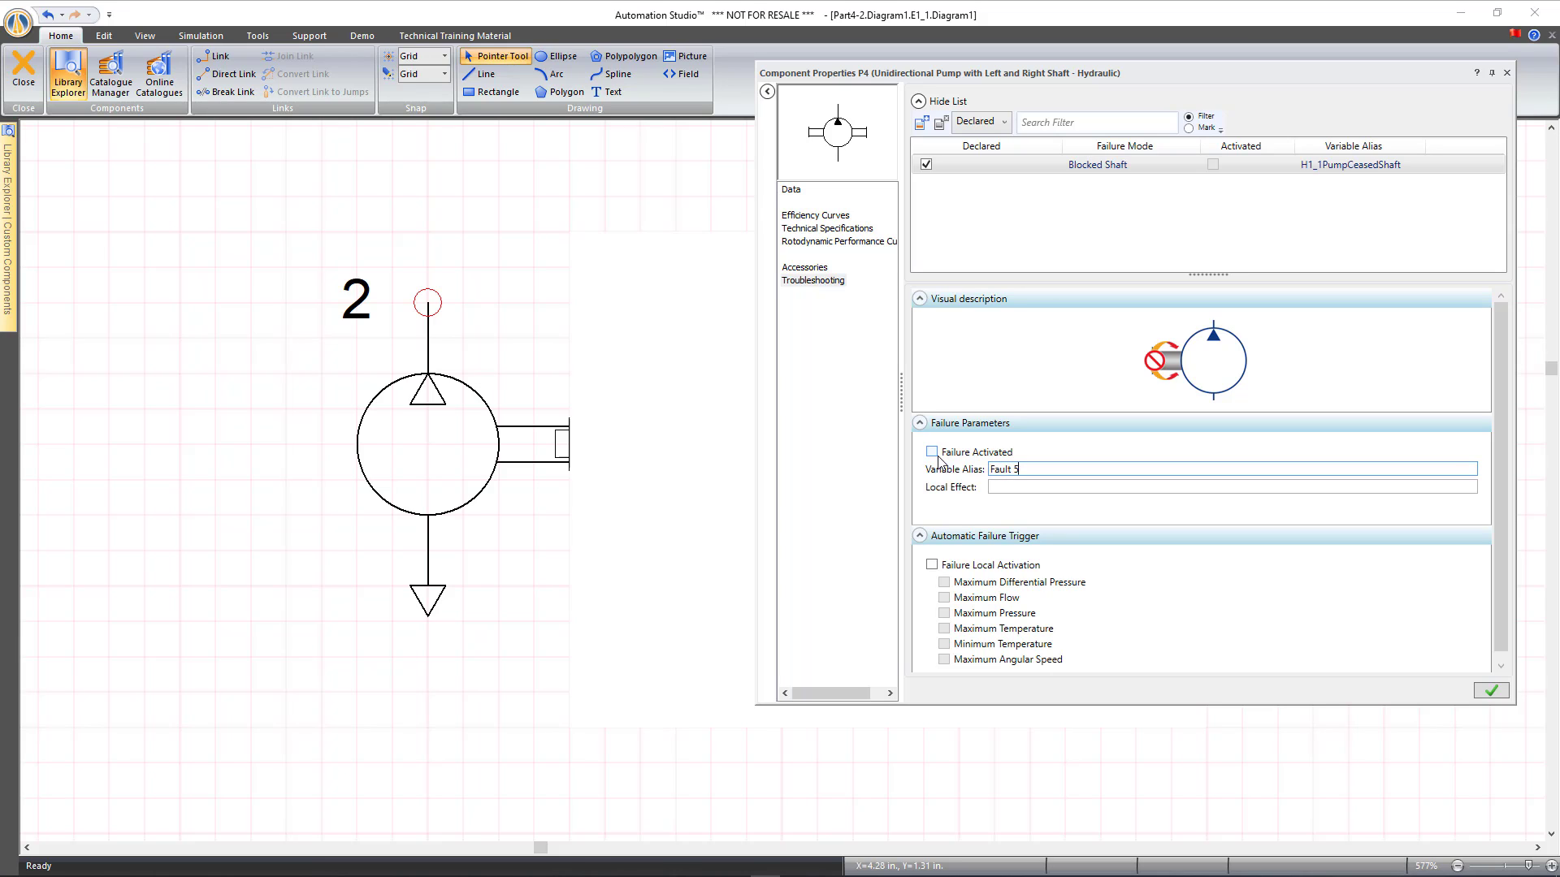
pyautogui.press('Tab')
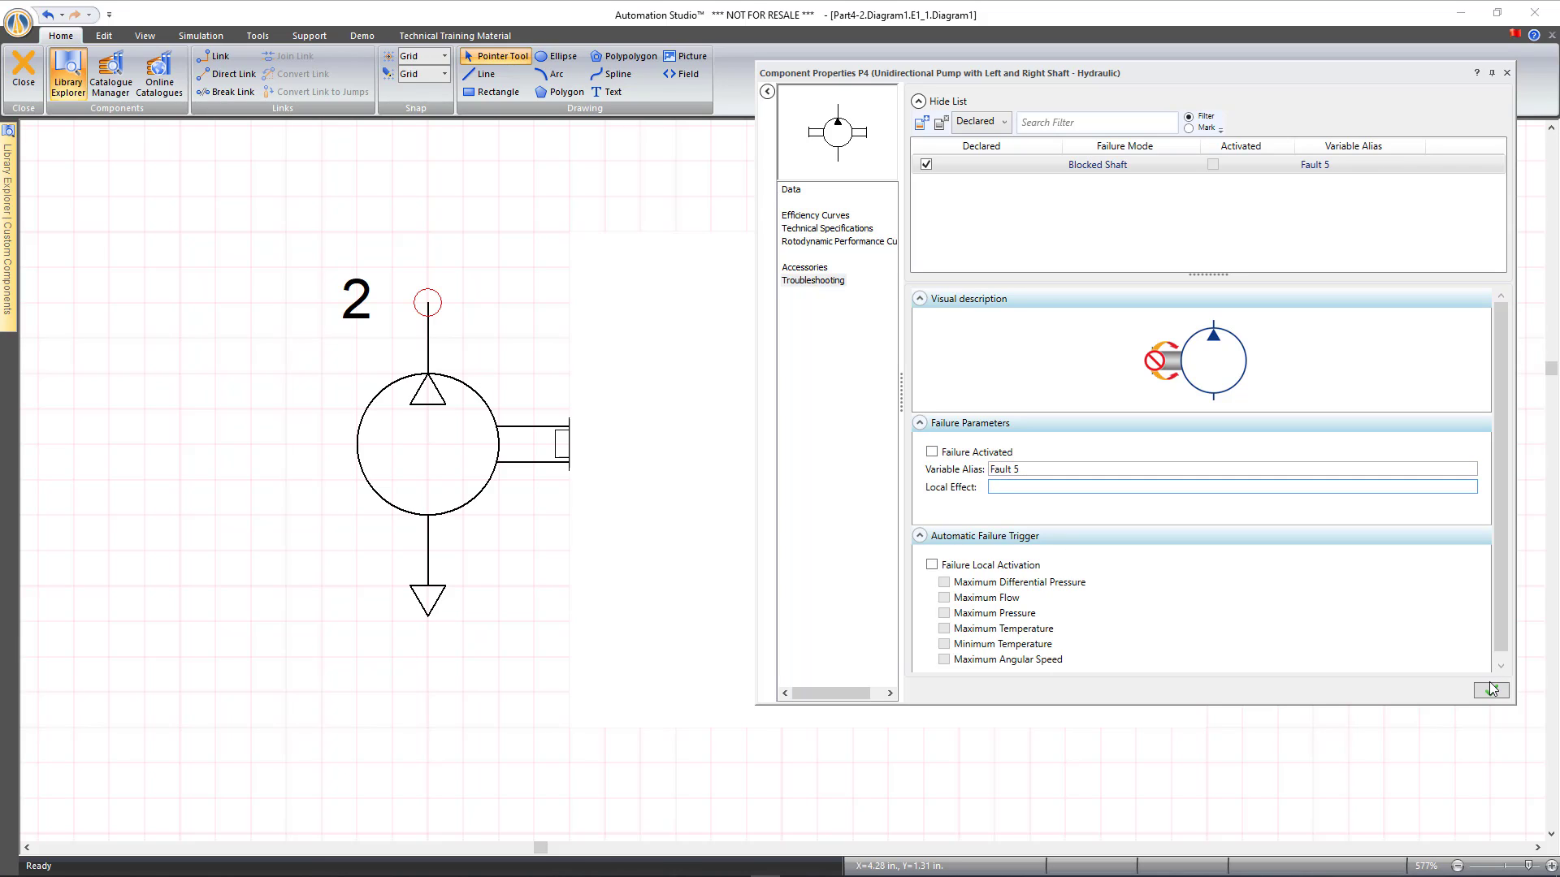
pyautogui.click(1491, 690)
pyautogui.click(1506, 74)
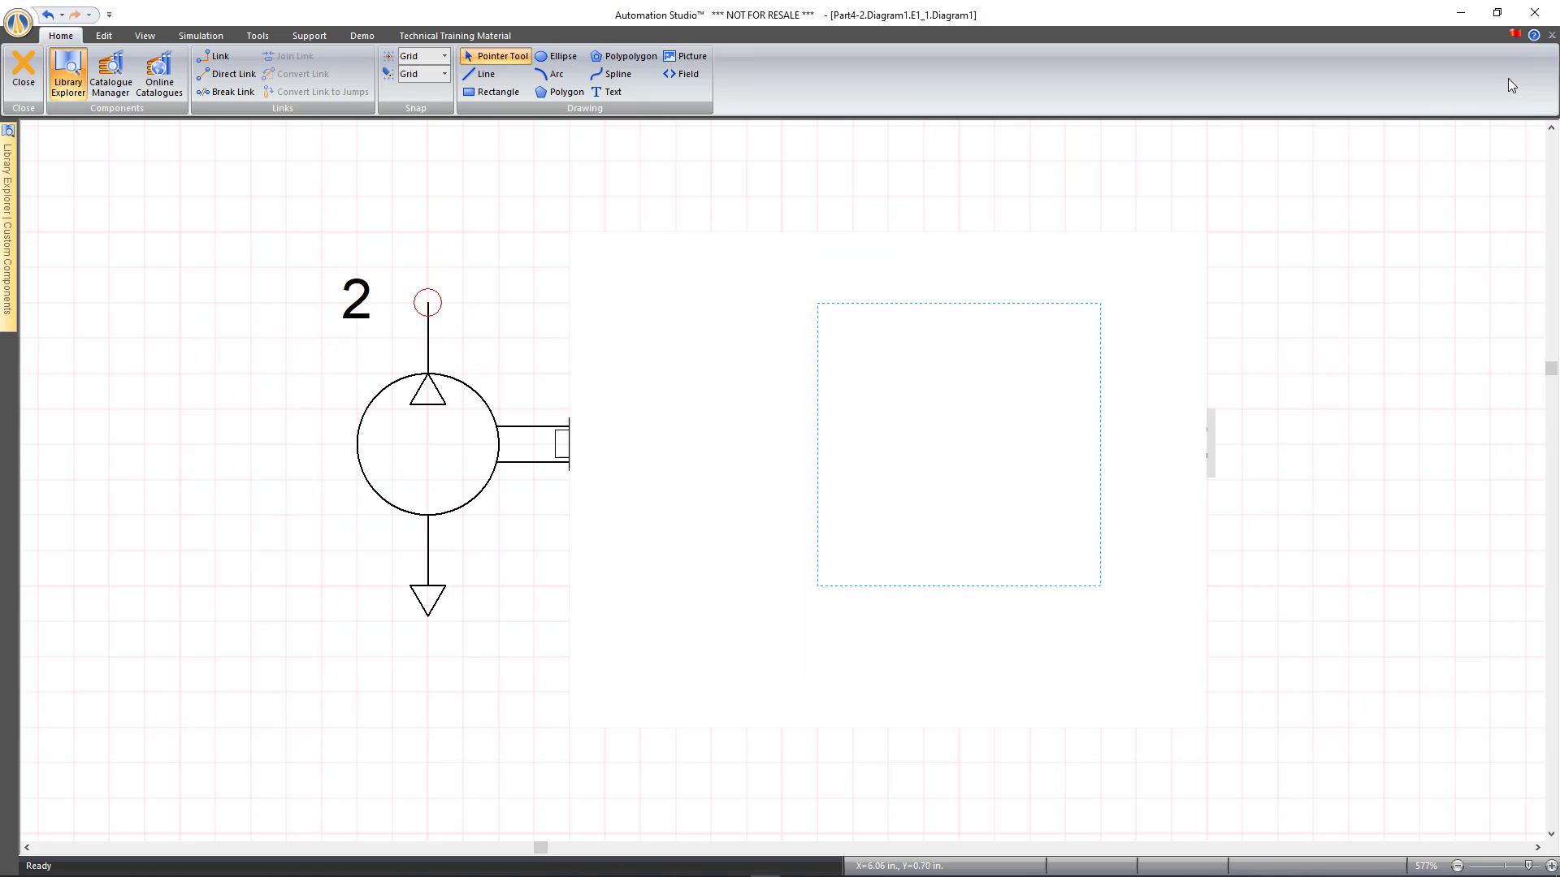
pyautogui.click(24, 69)
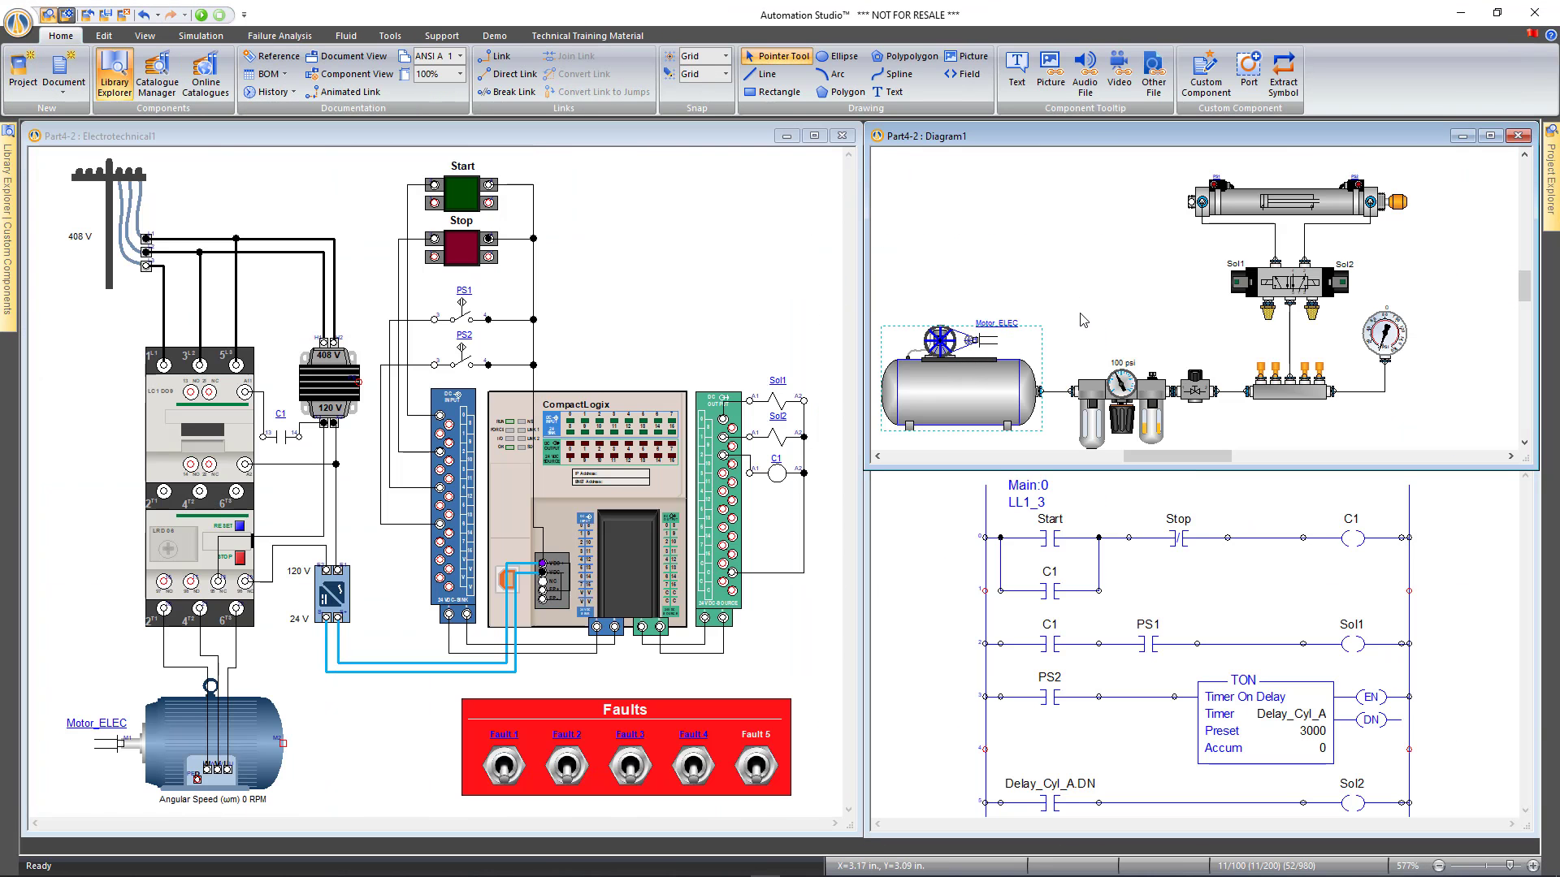
# Verify the Fault 5 toggle links to PumpCeasedShaft, then run Normal Simulation
pyautogui.click(1082, 319)
pyautogui.click(757, 767)
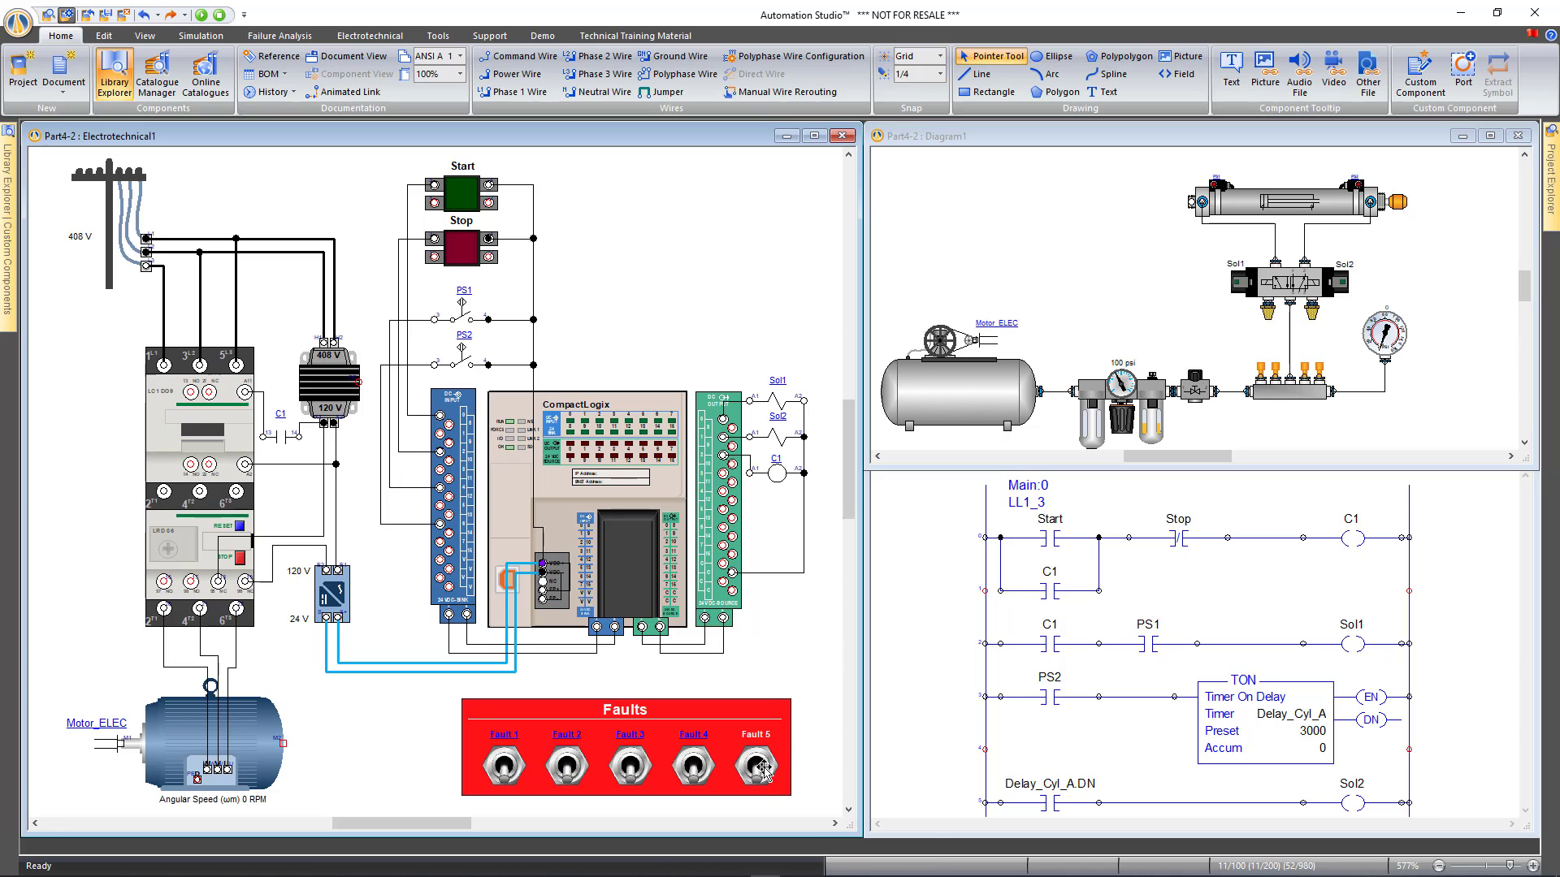
pyautogui.doubleClick(757, 766)
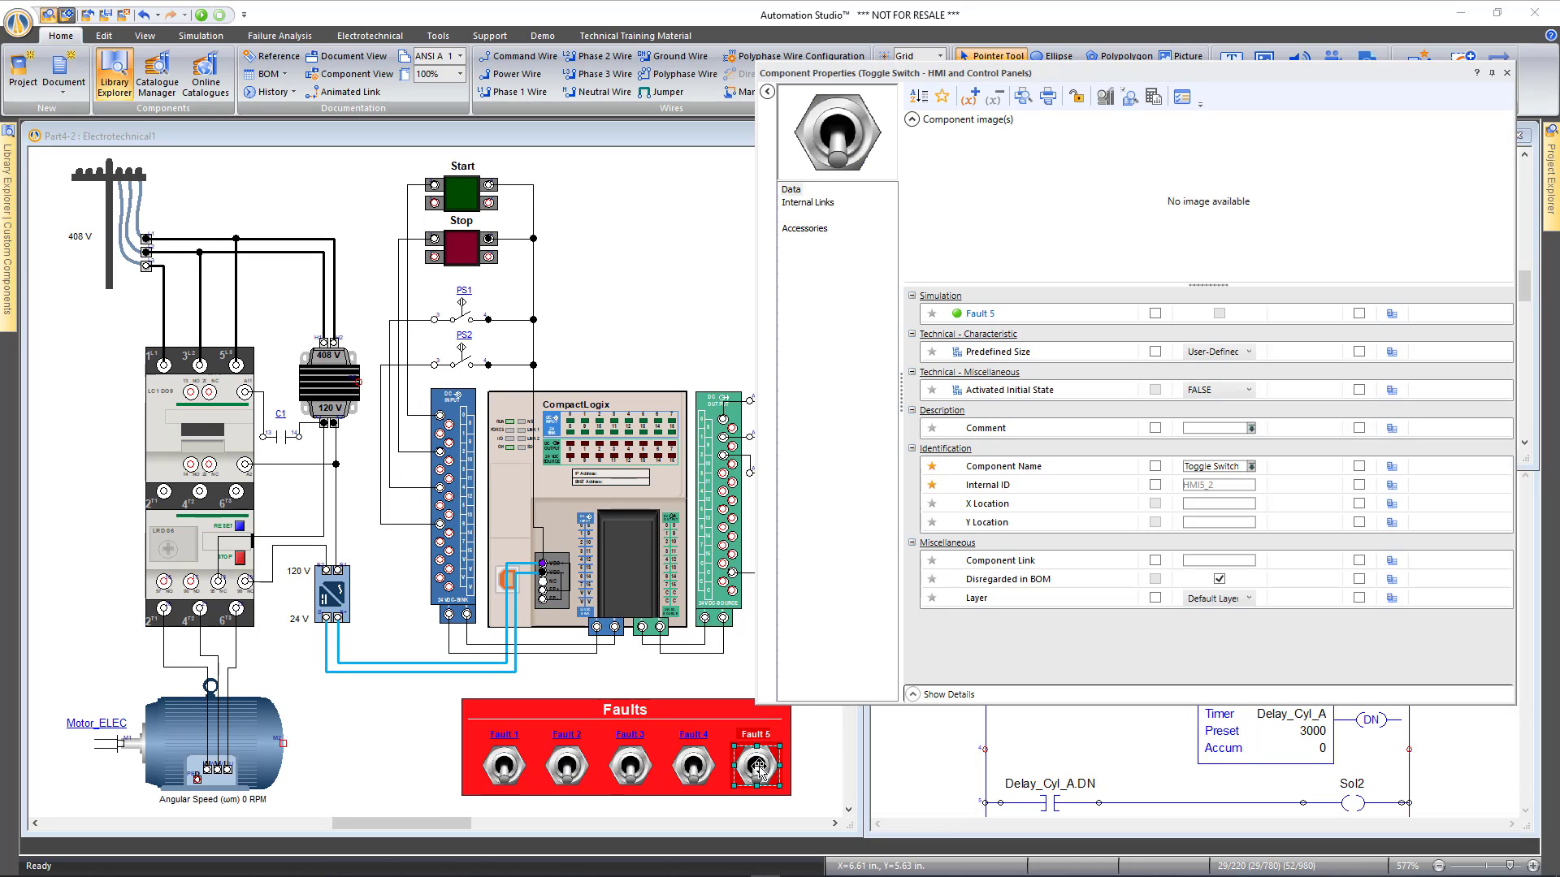
pyautogui.click(820, 203)
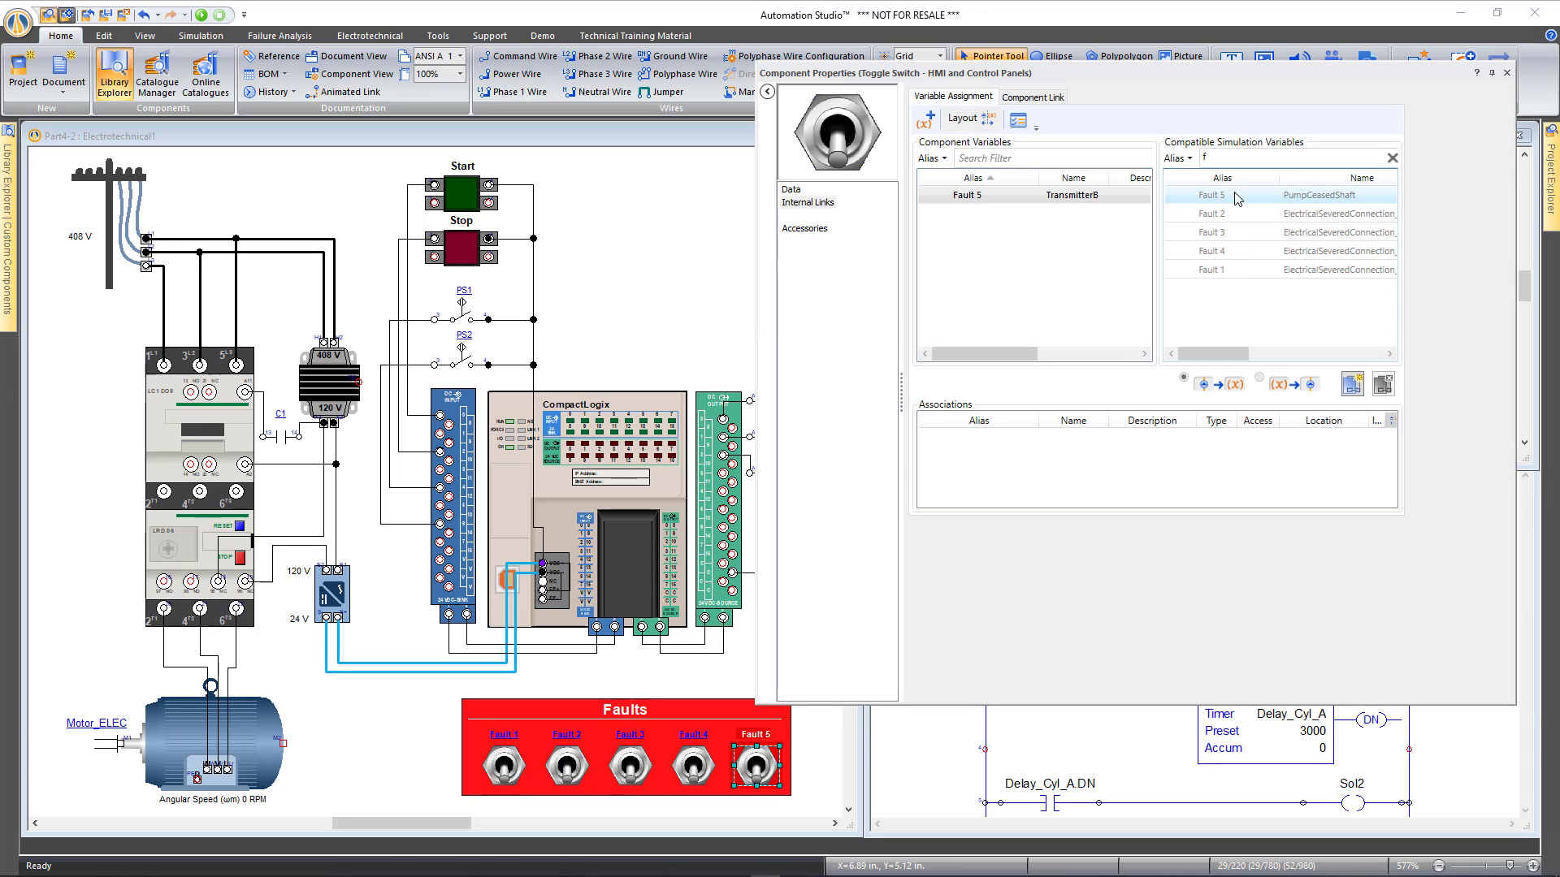
pyautogui.click(1506, 72)
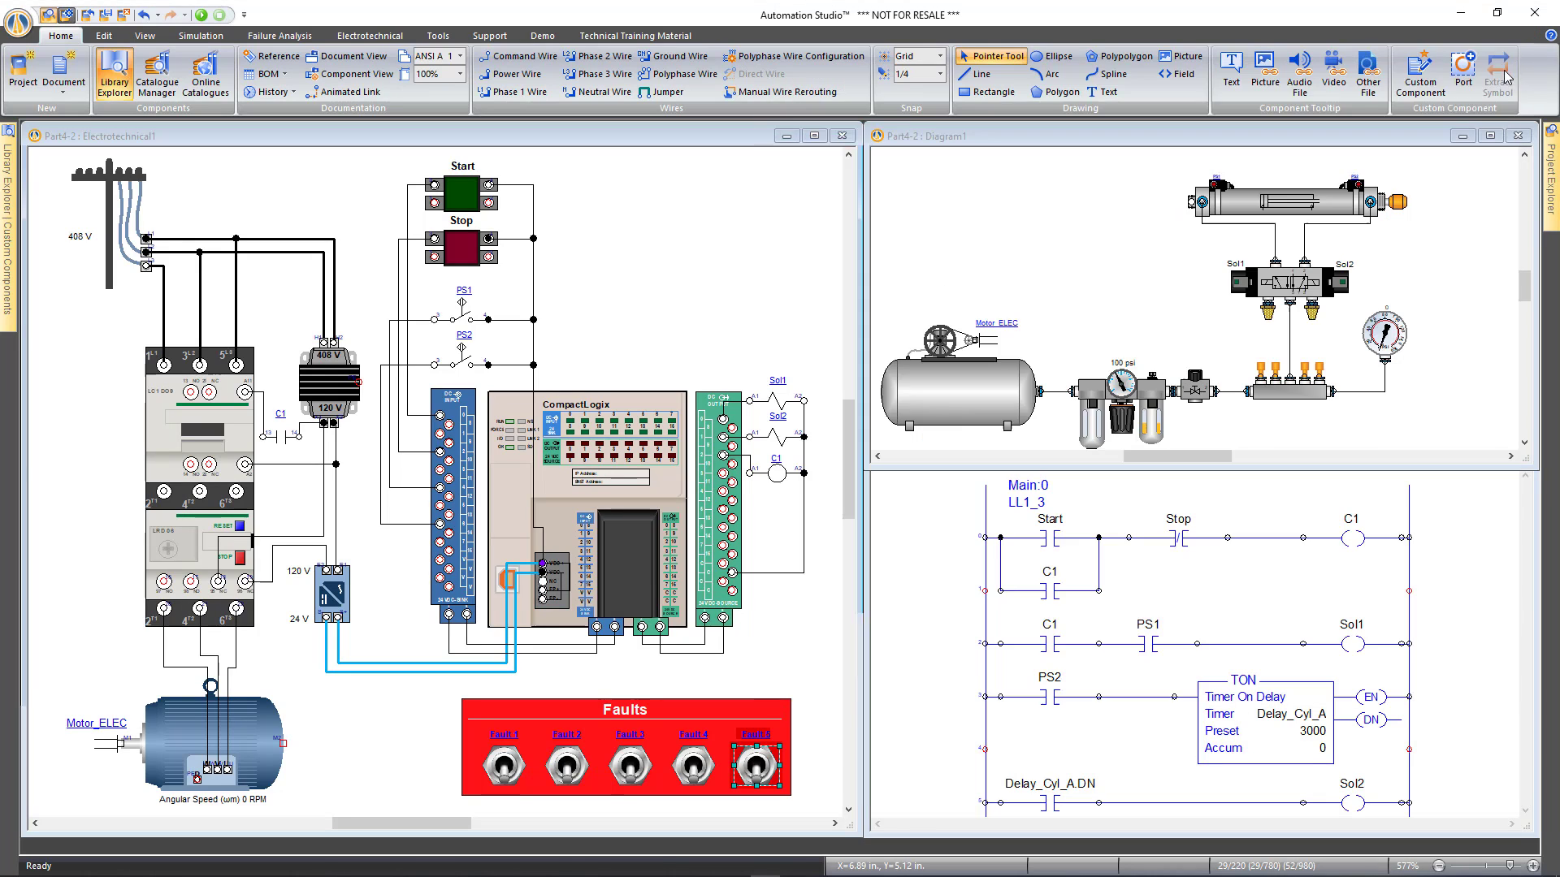
pyautogui.click(201, 14)
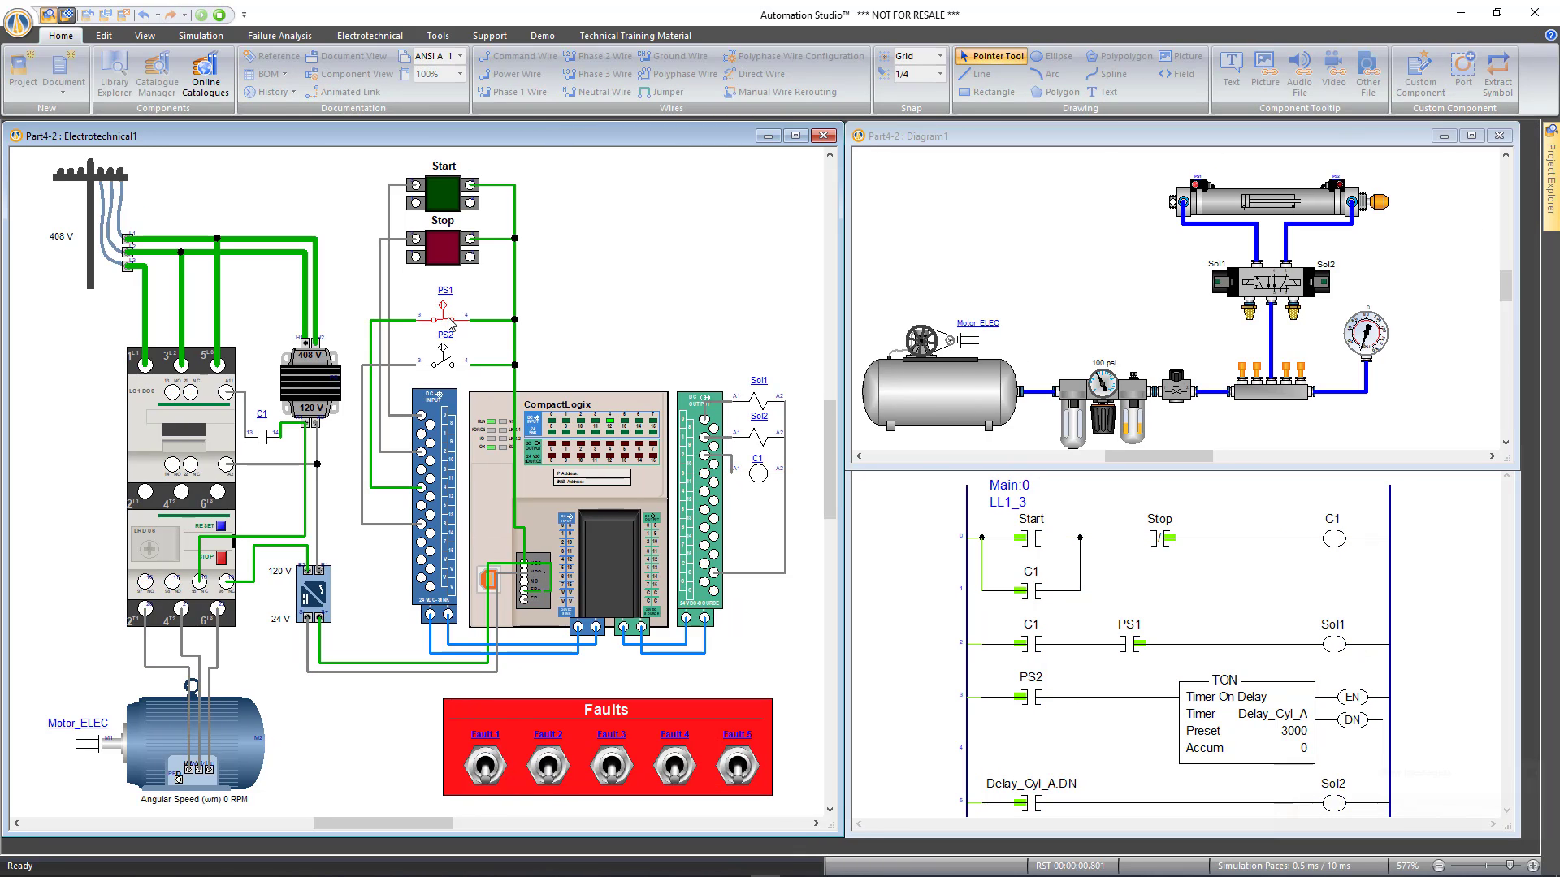
# Clamp a multimeter onto the motor wire and start the motor, reading about 11 A
pyautogui.click(350, 39)
pyautogui.click(207, 38)
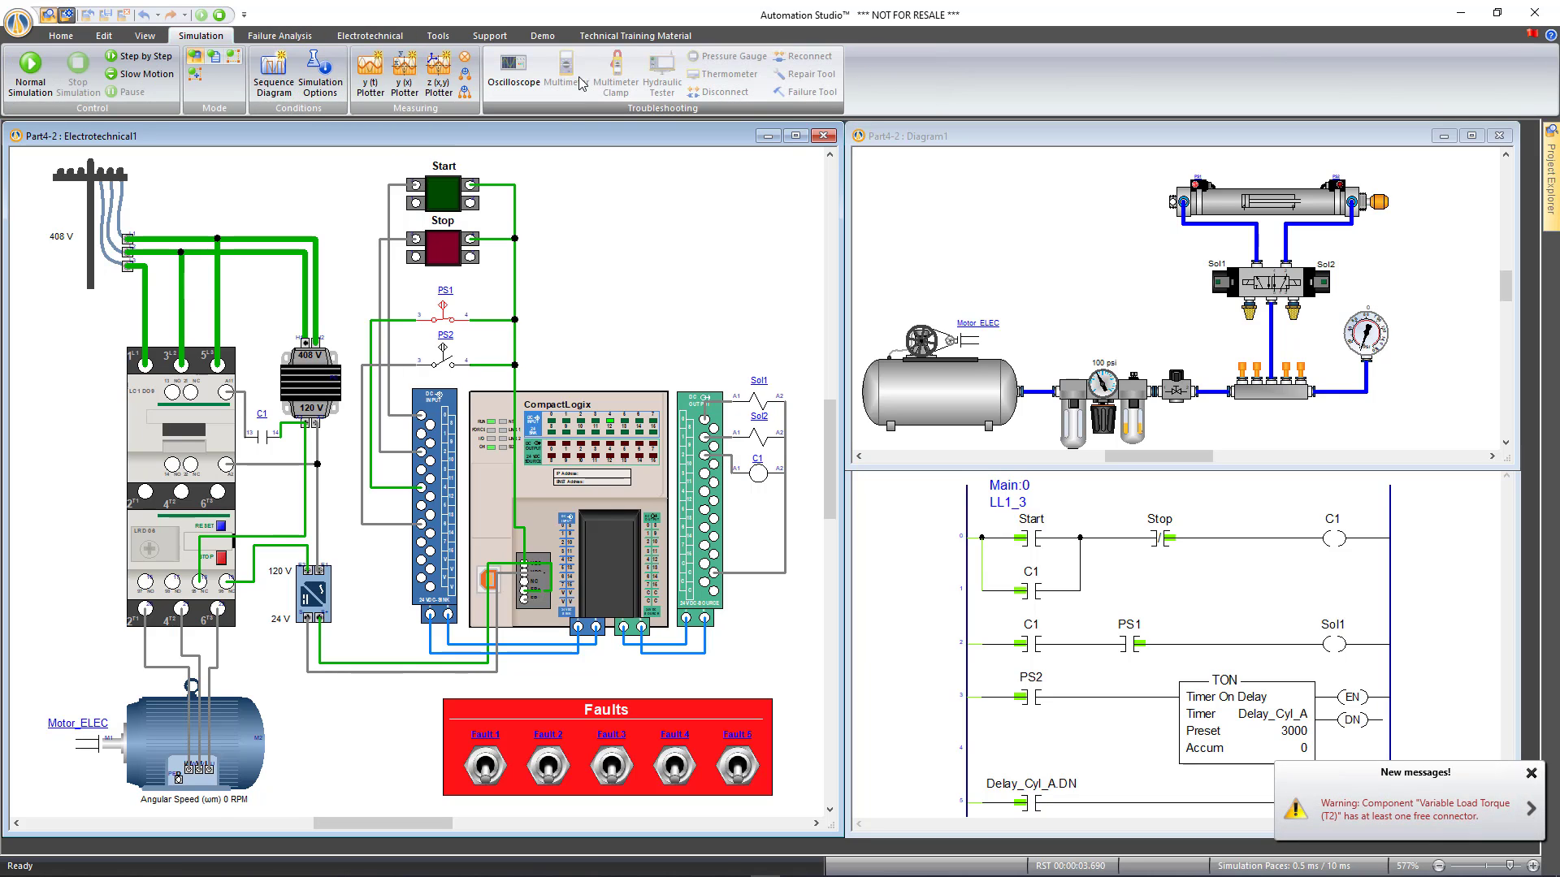
pyautogui.click(615, 77)
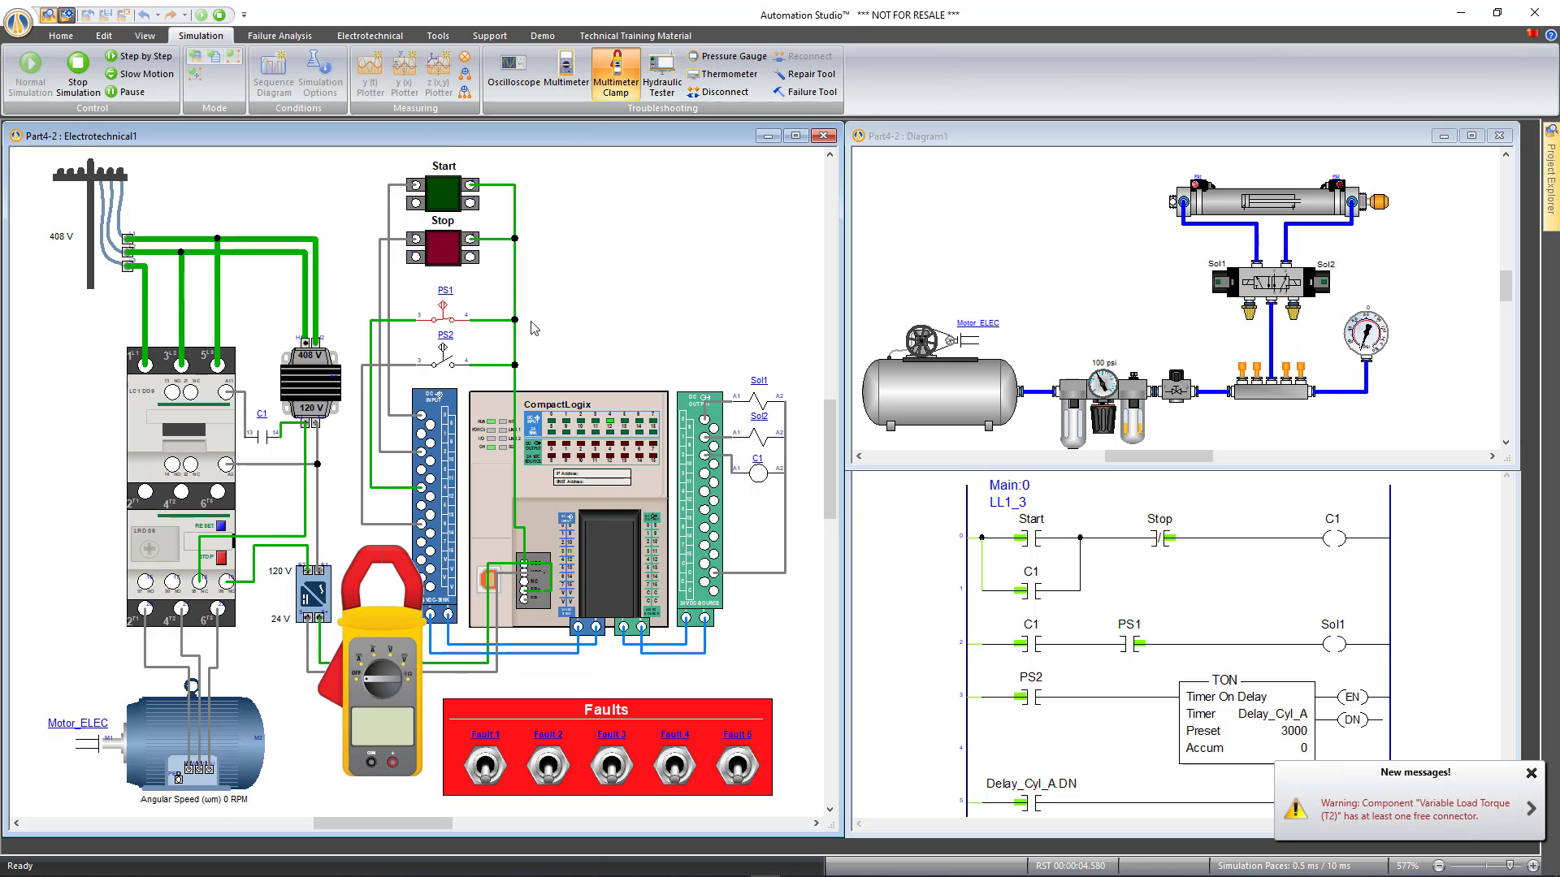
pyautogui.click(378, 627)
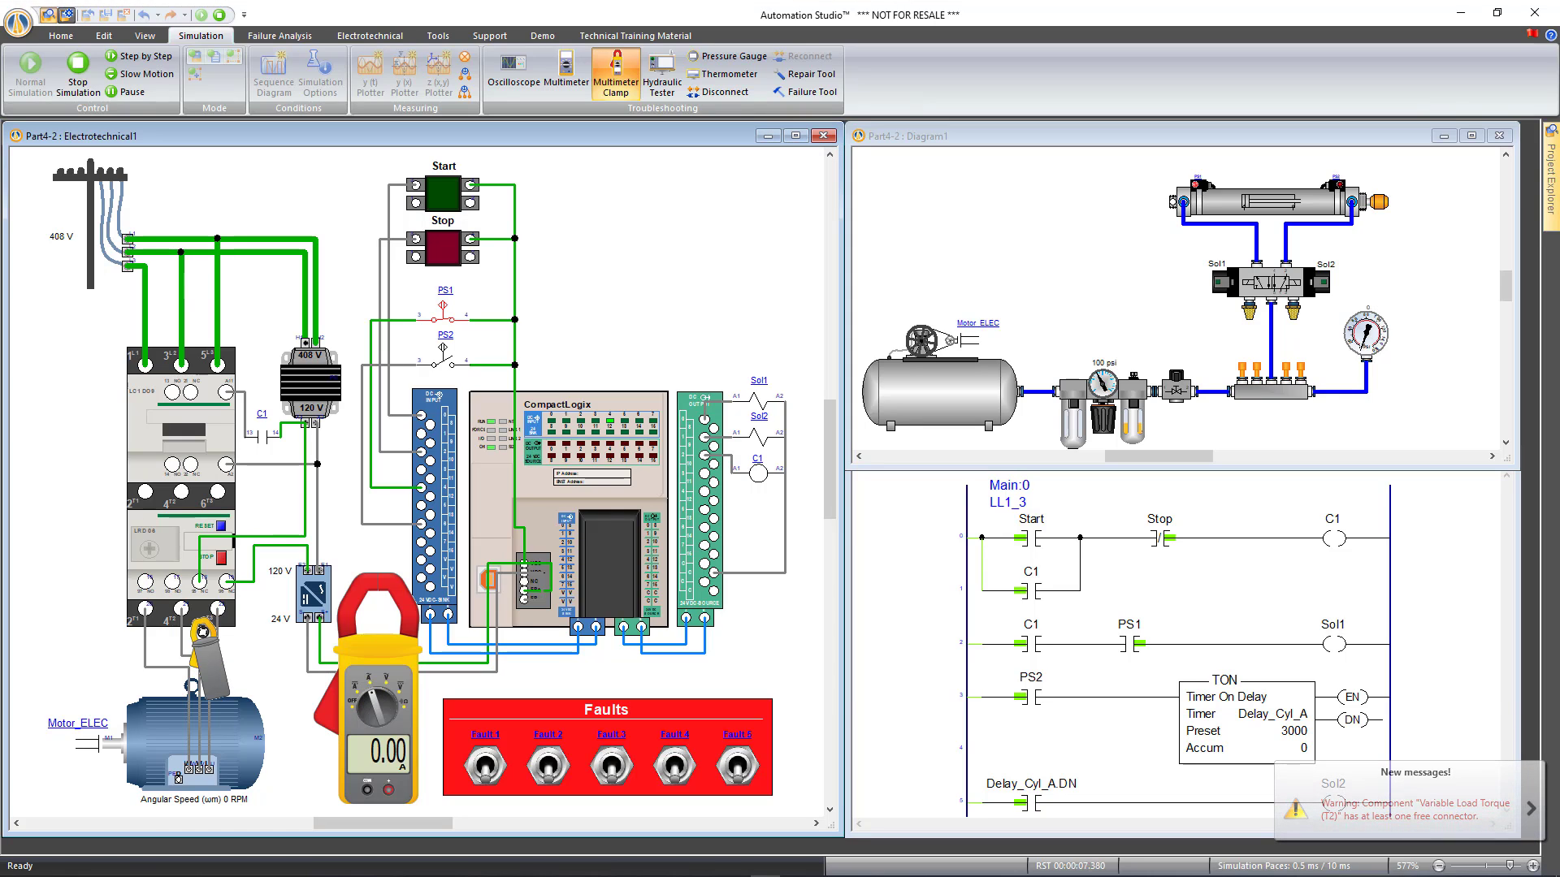
pyautogui.click(218, 652)
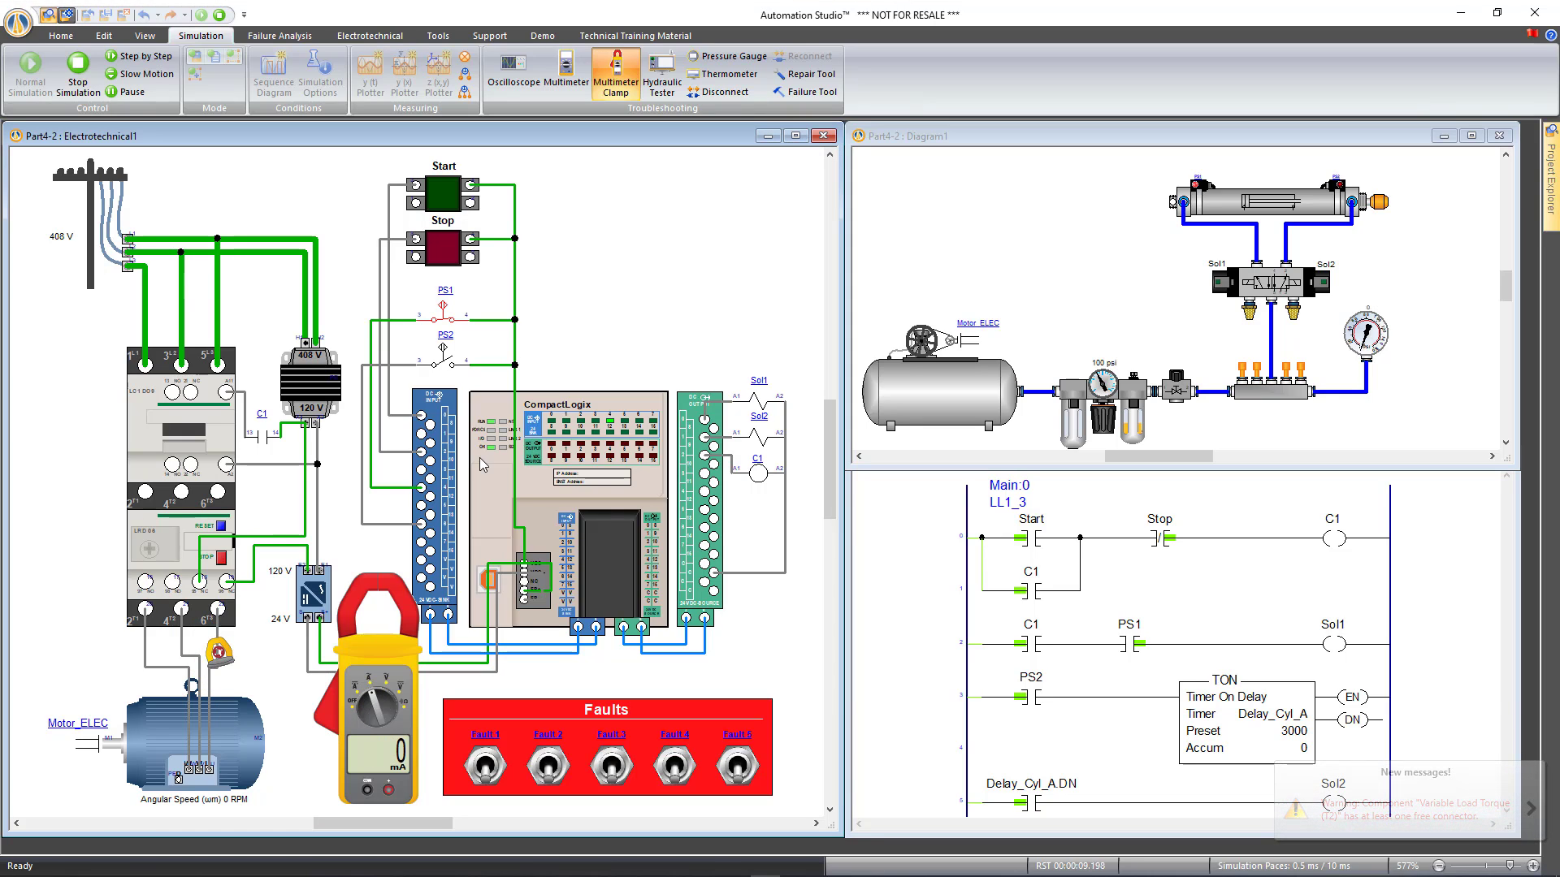
pyautogui.click(446, 200)
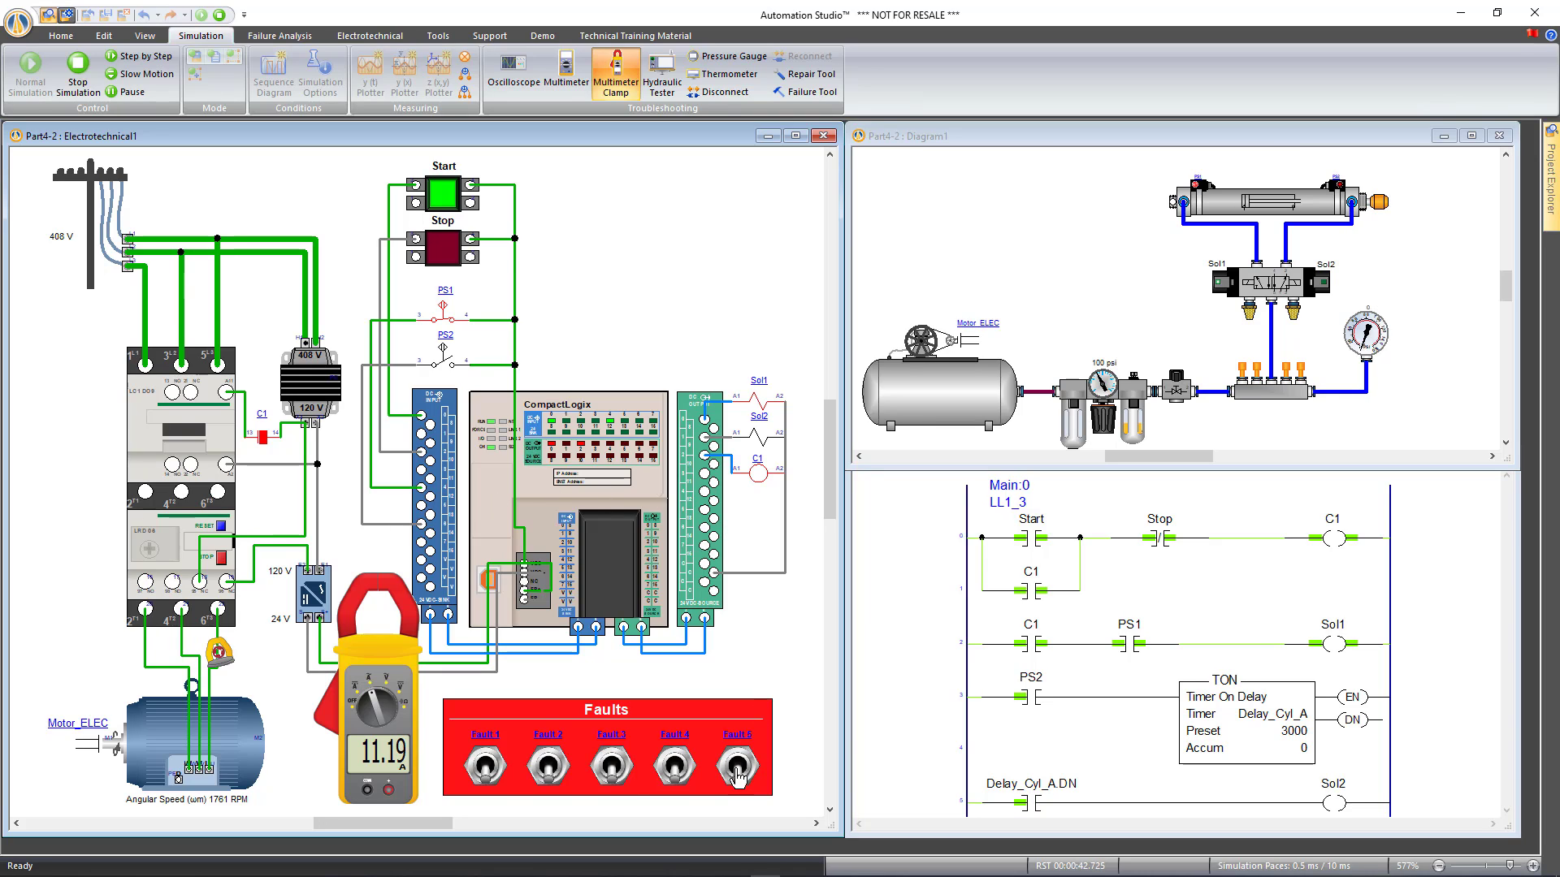
# Seize the pump with Fault 5, reset the overload, clear Fault 5, reset again, and stop simulating
pyautogui.click(737, 772)
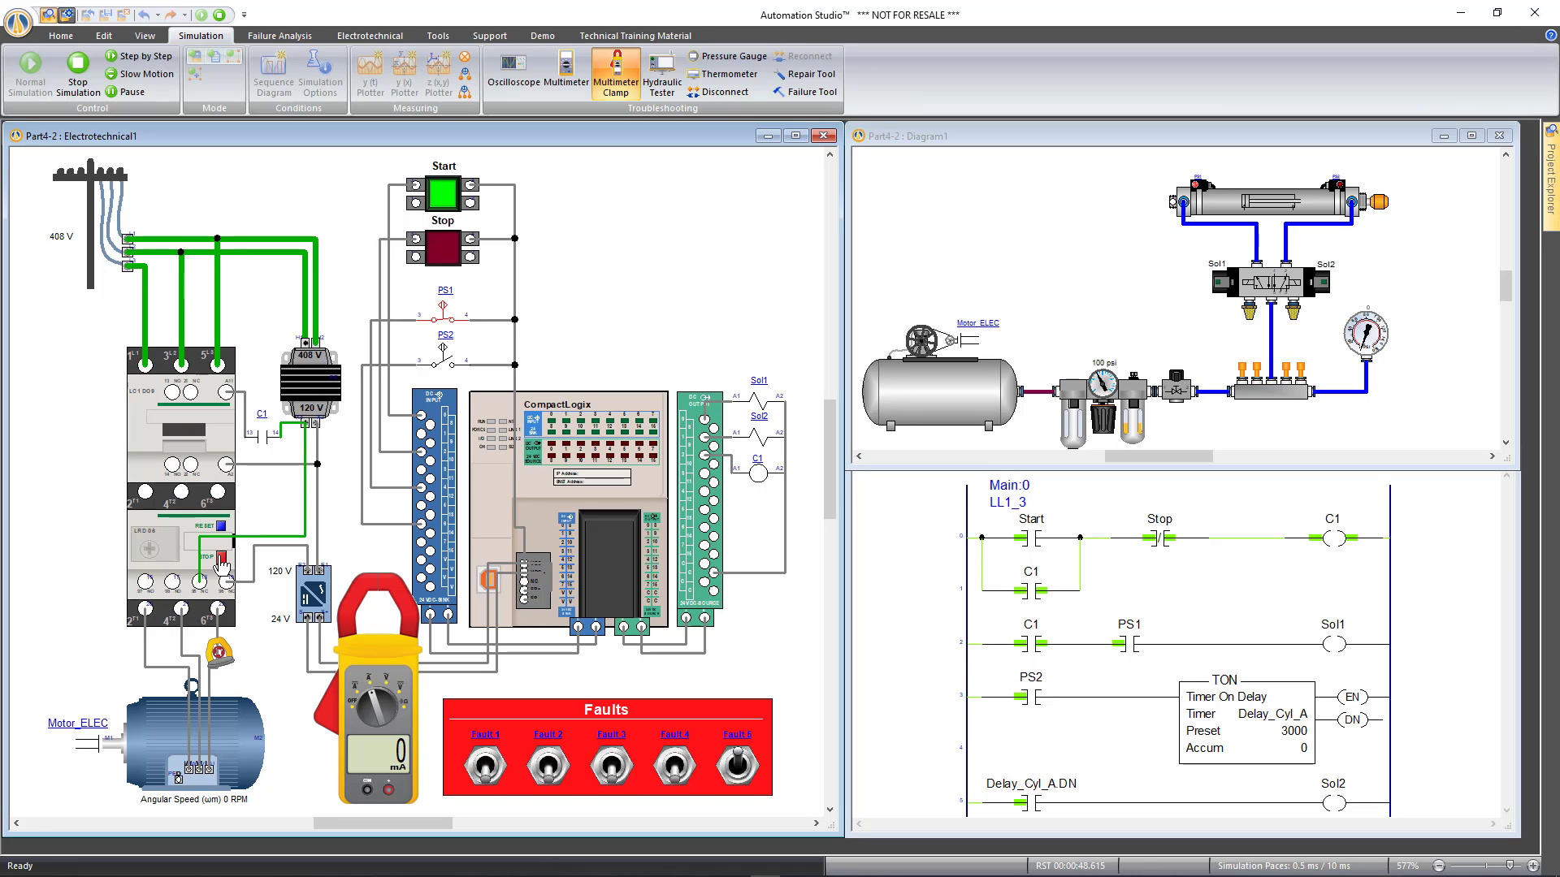
pyautogui.click(220, 528)
pyautogui.click(737, 767)
pyautogui.click(220, 527)
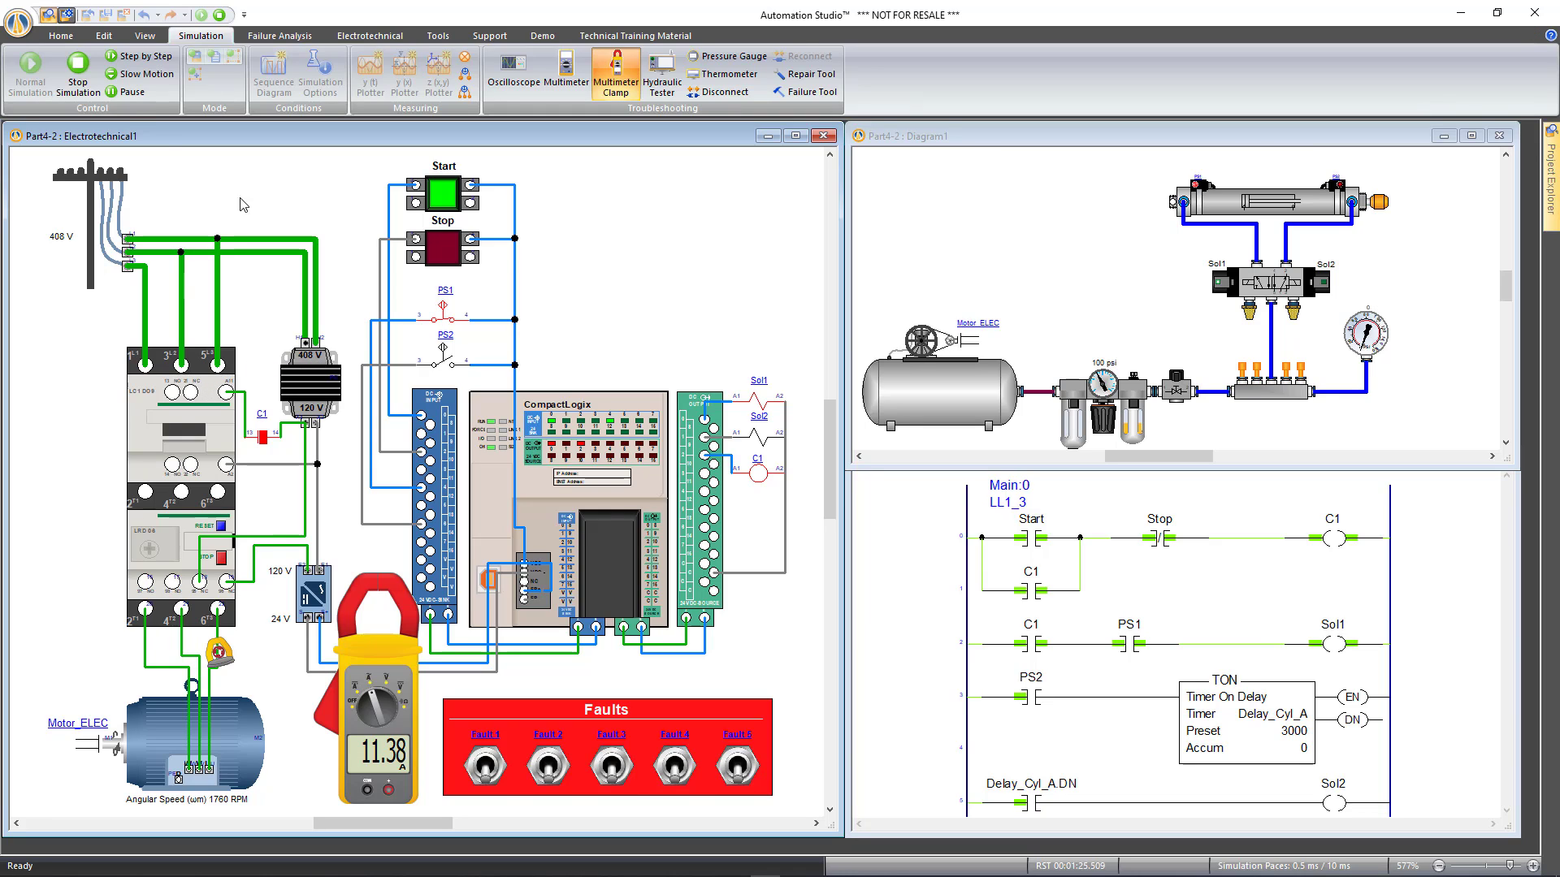
pyautogui.click(81, 81)
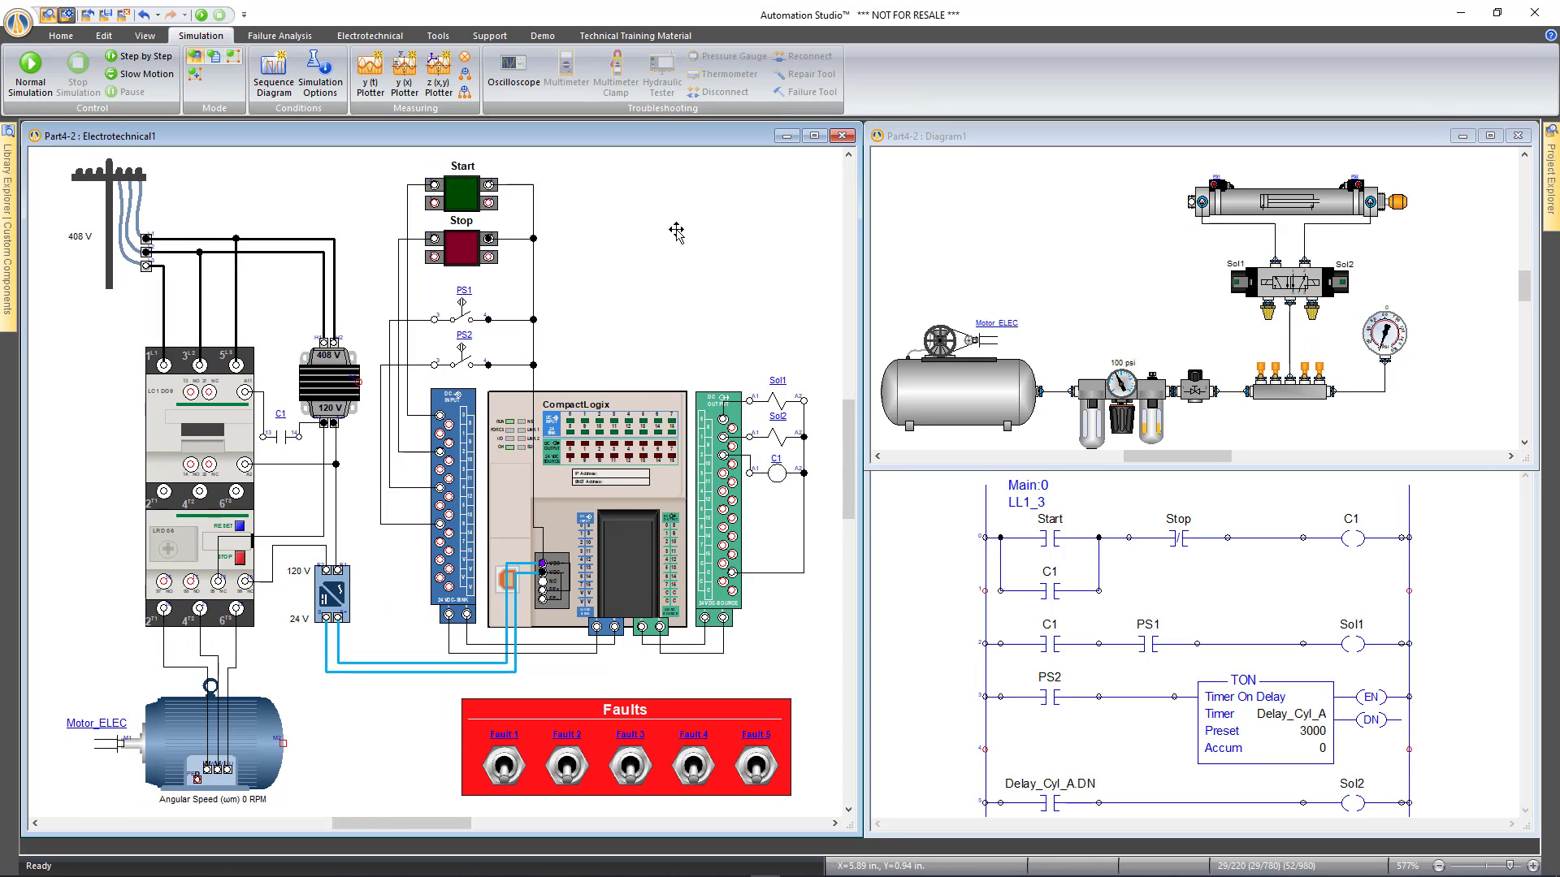
# Save the Part4 Final project from the application menu
pyautogui.click(19, 24)
pyautogui.moveTo(59, 73)
pyautogui.click(203, 98)
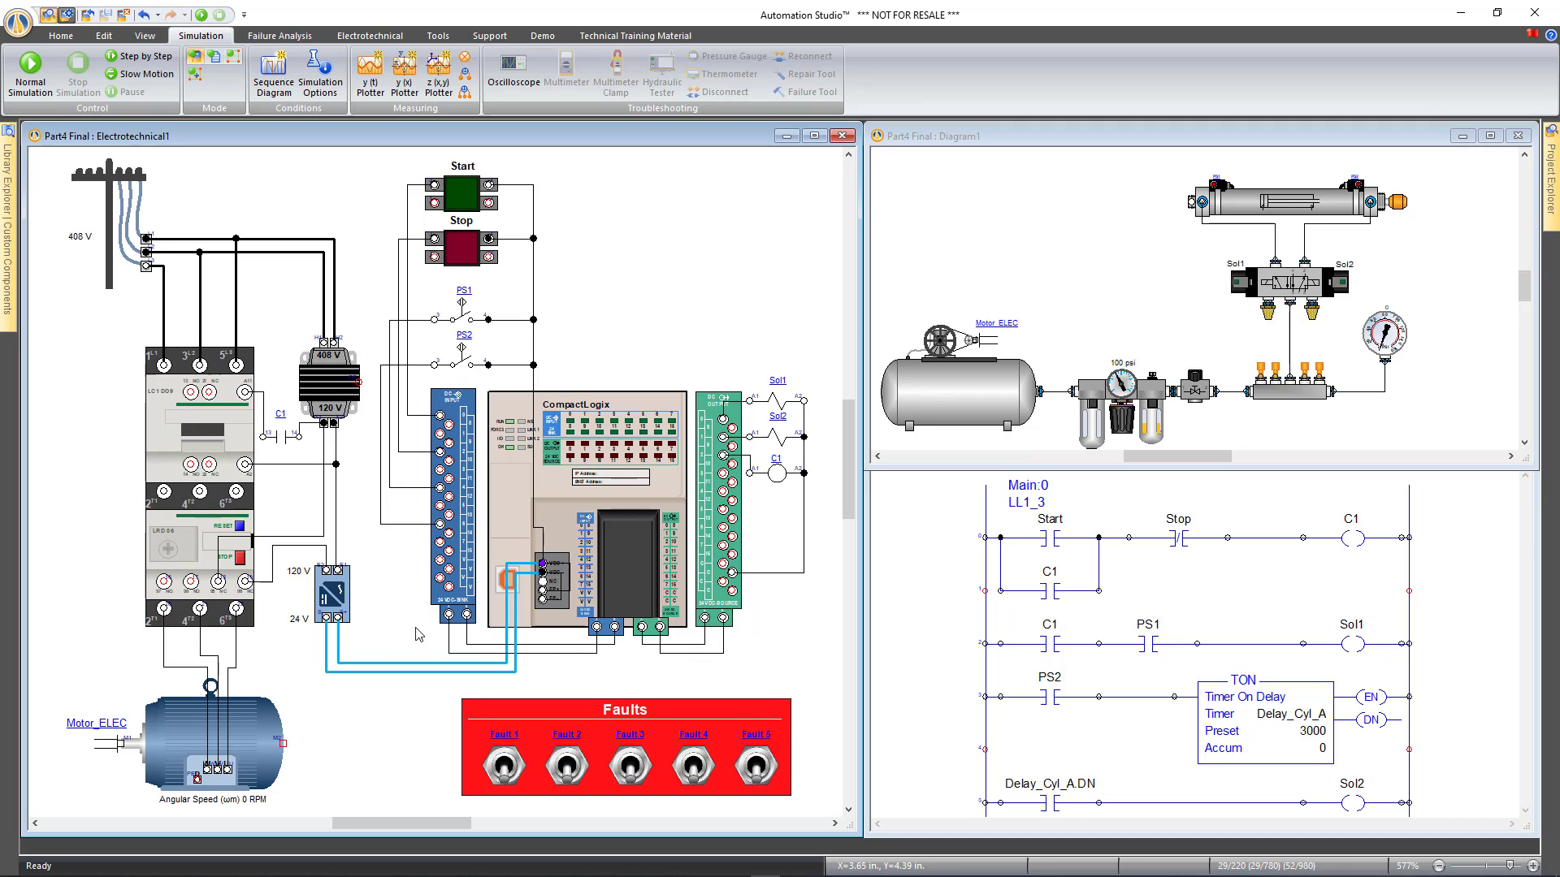
# Review the motor's properties, then the Start switch's Fault 1 severed-connector troubleshooting setting
pyautogui.click(250, 714)
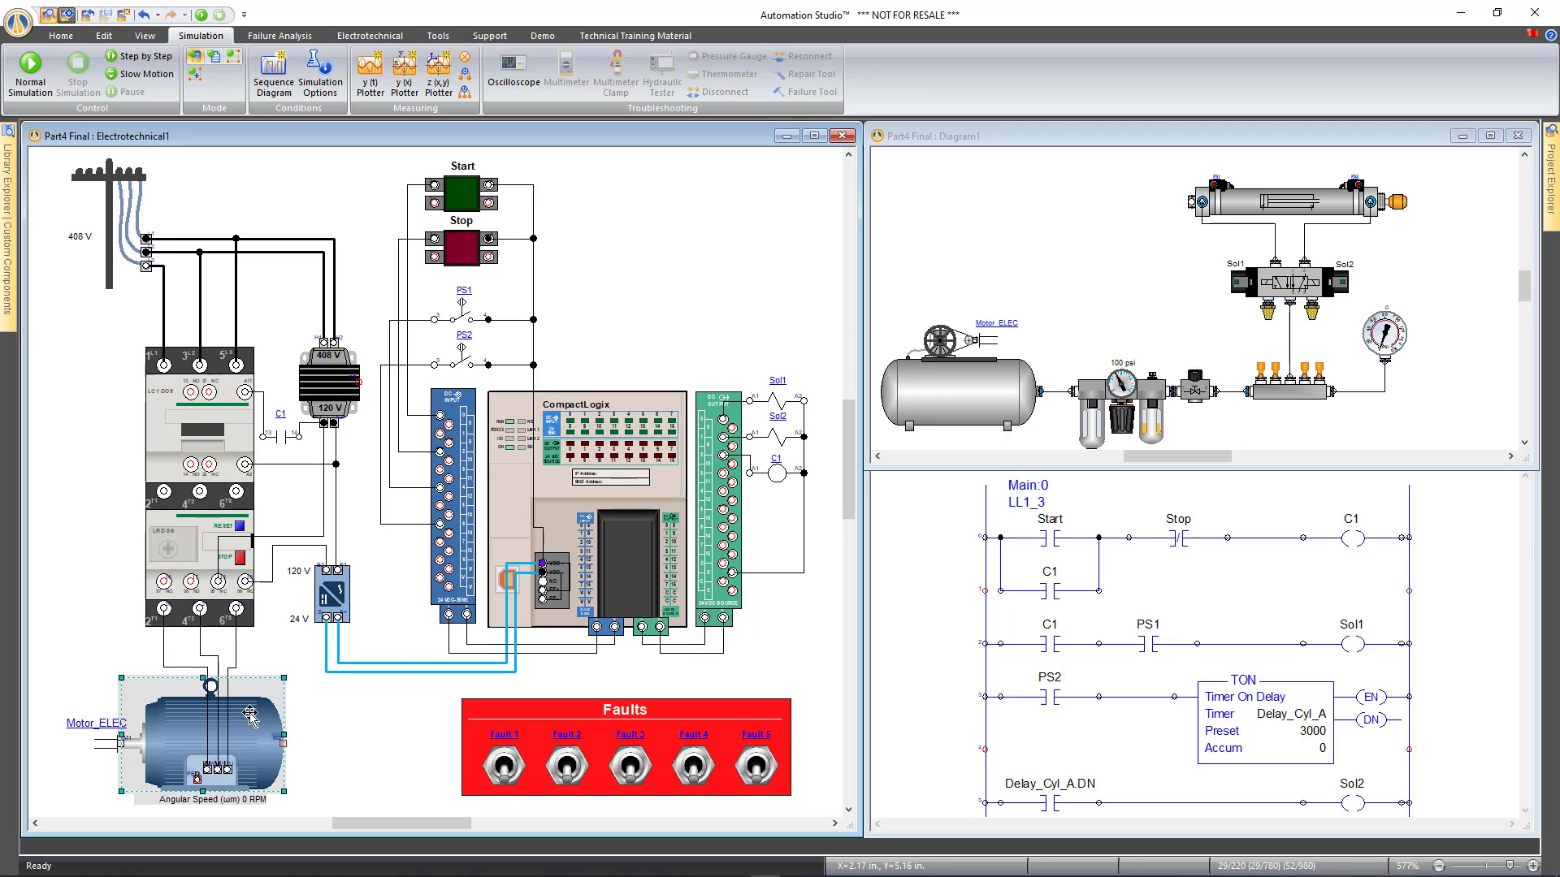
pyautogui.doubleClick(249, 714)
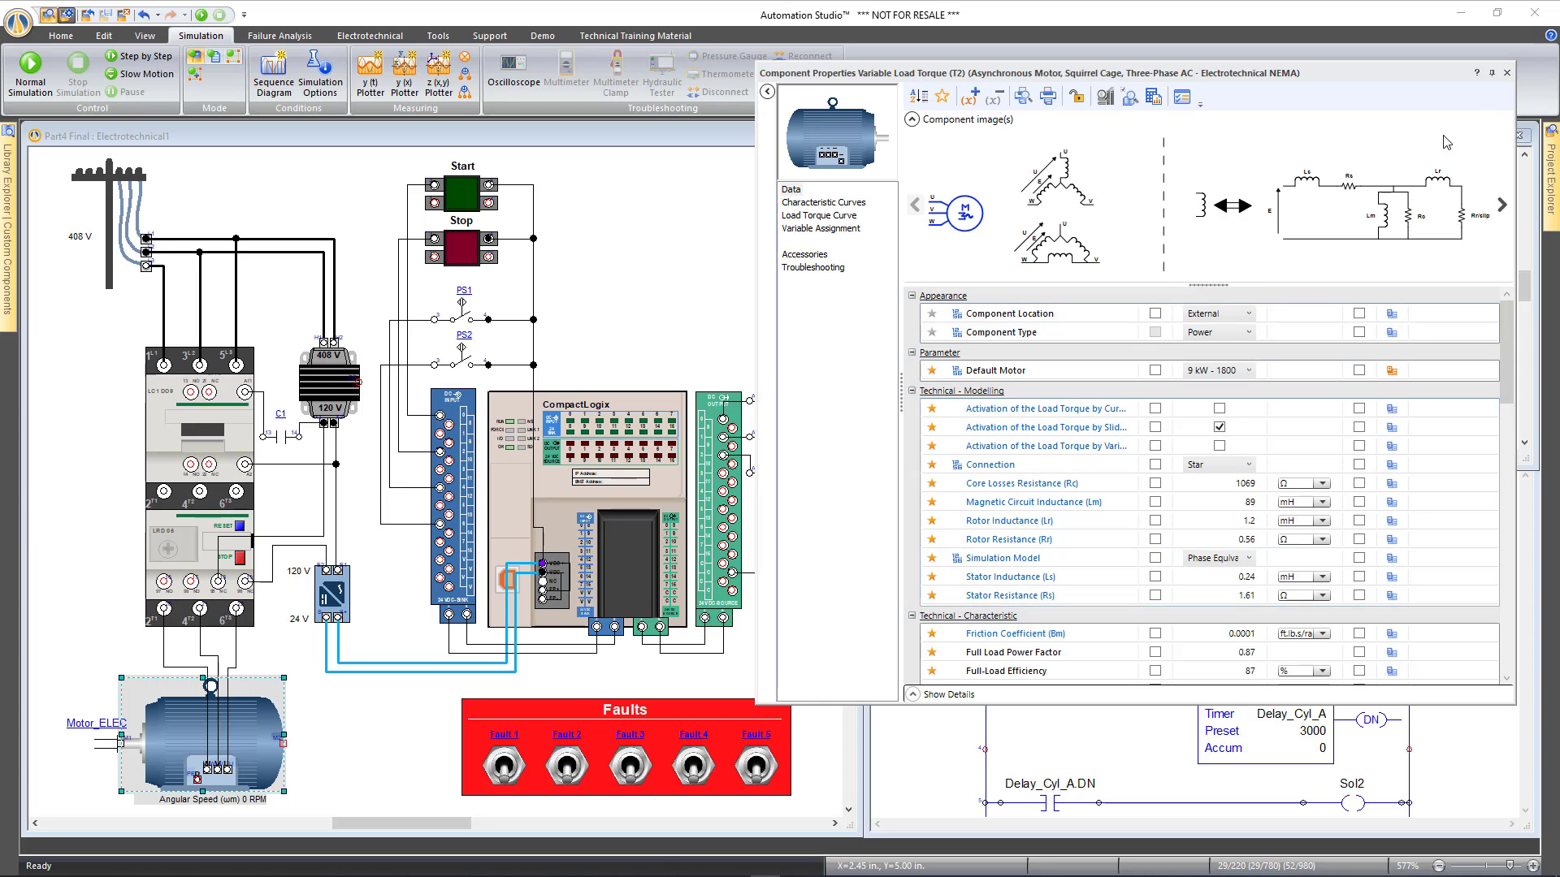
pyautogui.click(1507, 72)
pyautogui.click(522, 290)
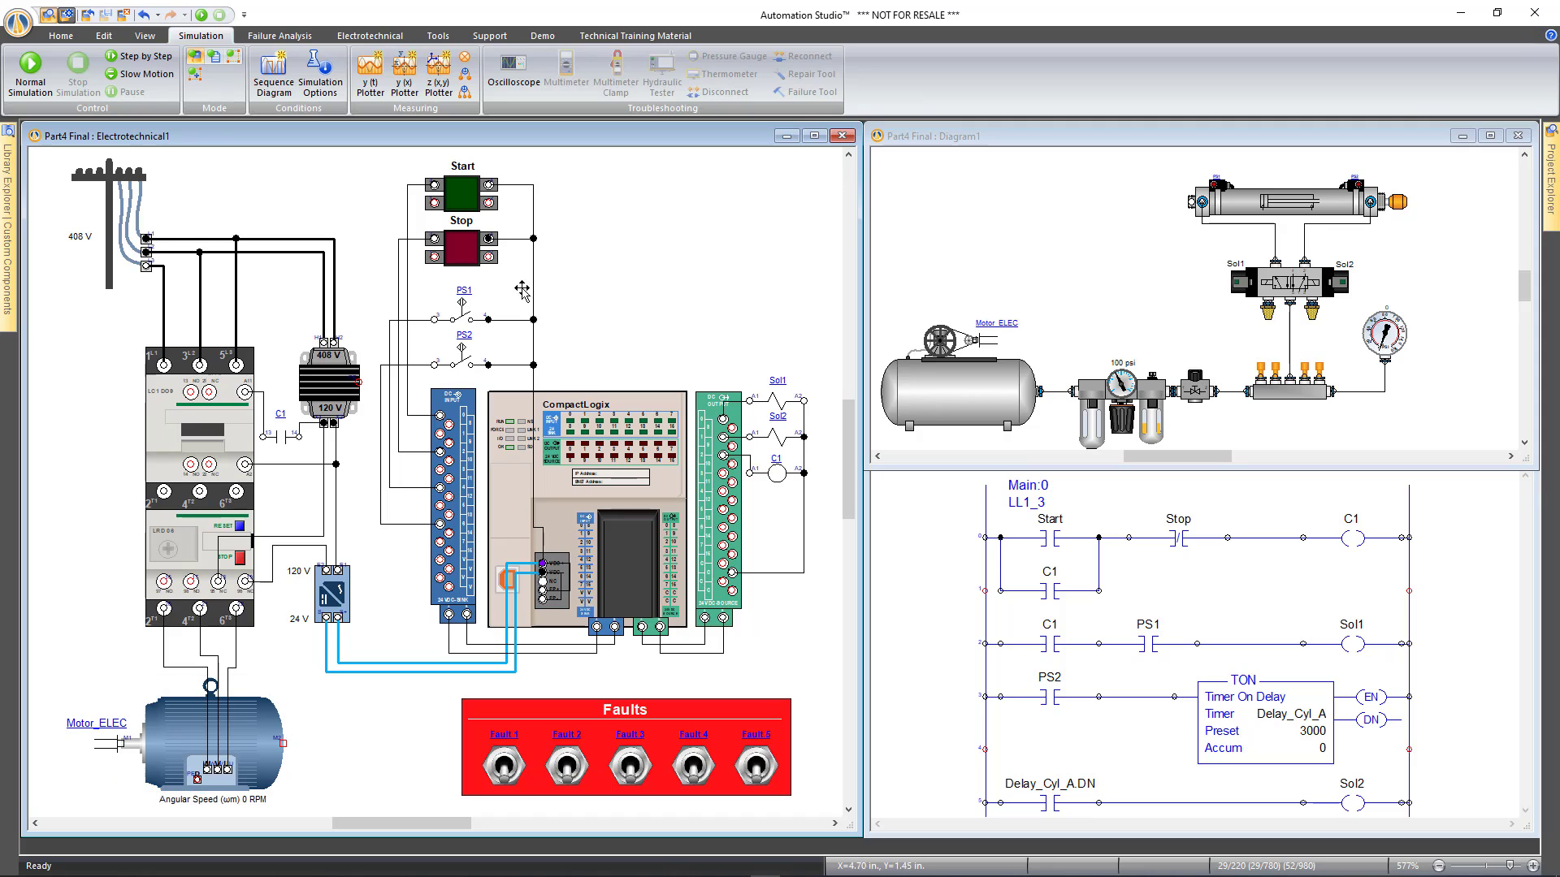
pyautogui.doubleClick(459, 198)
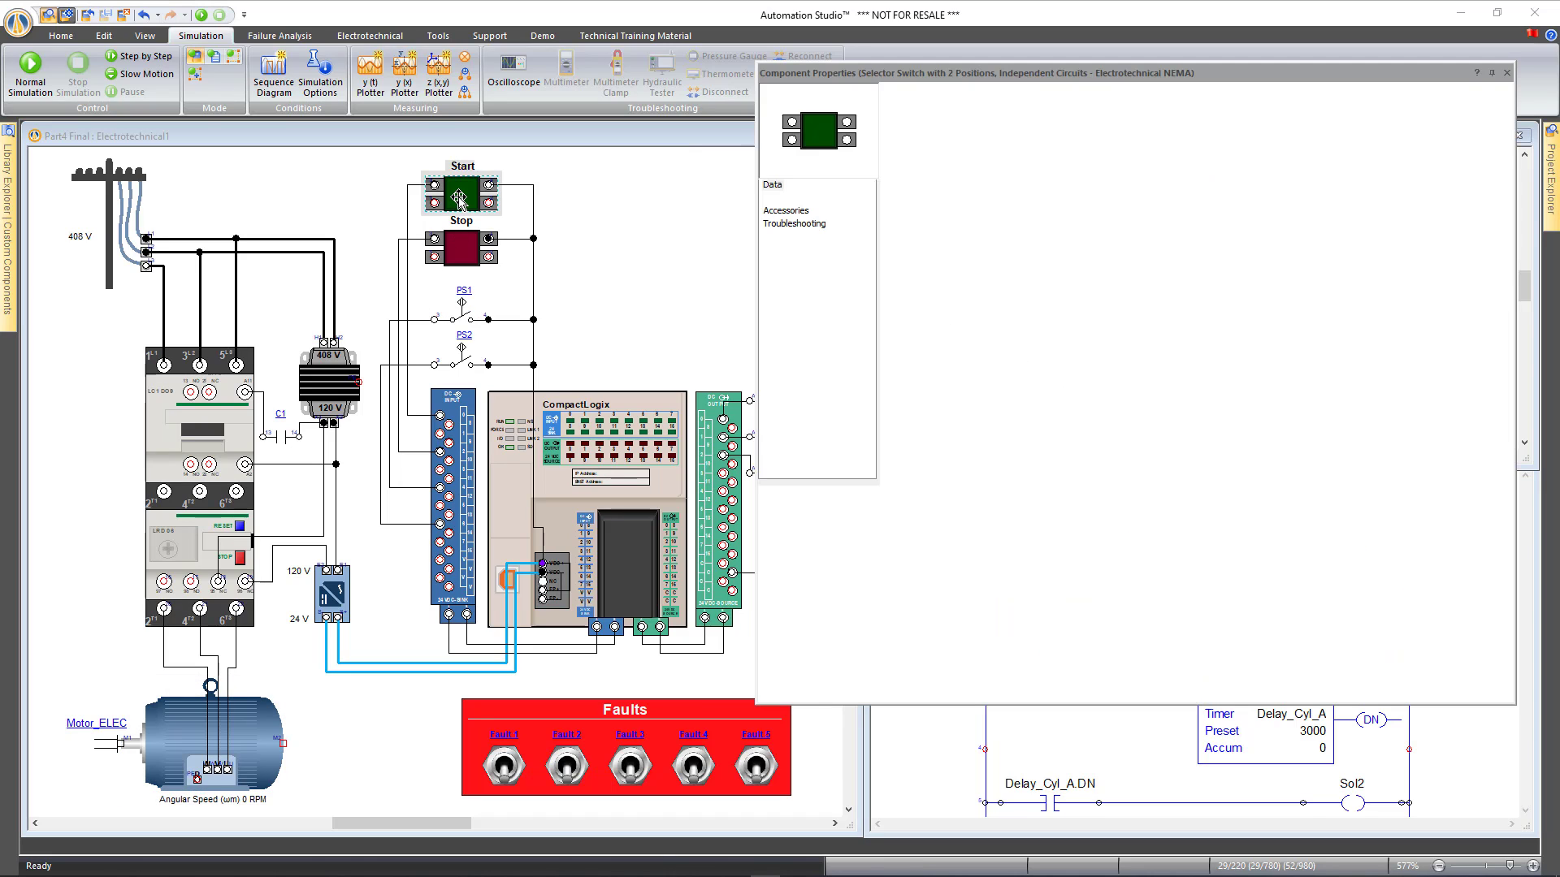
pyautogui.click(816, 229)
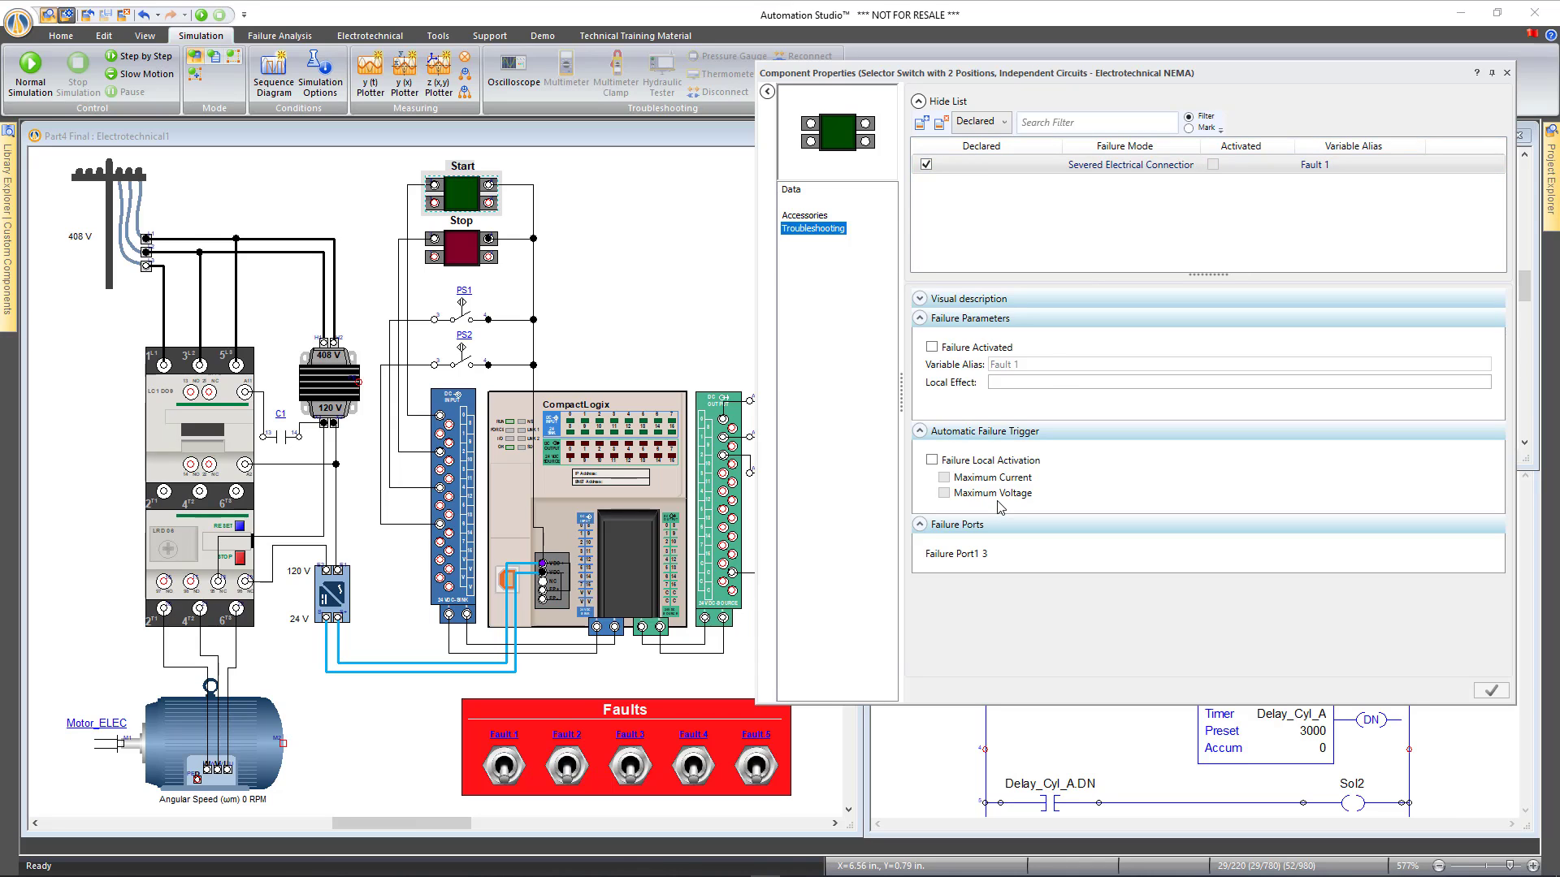
pyautogui.click(1506, 72)
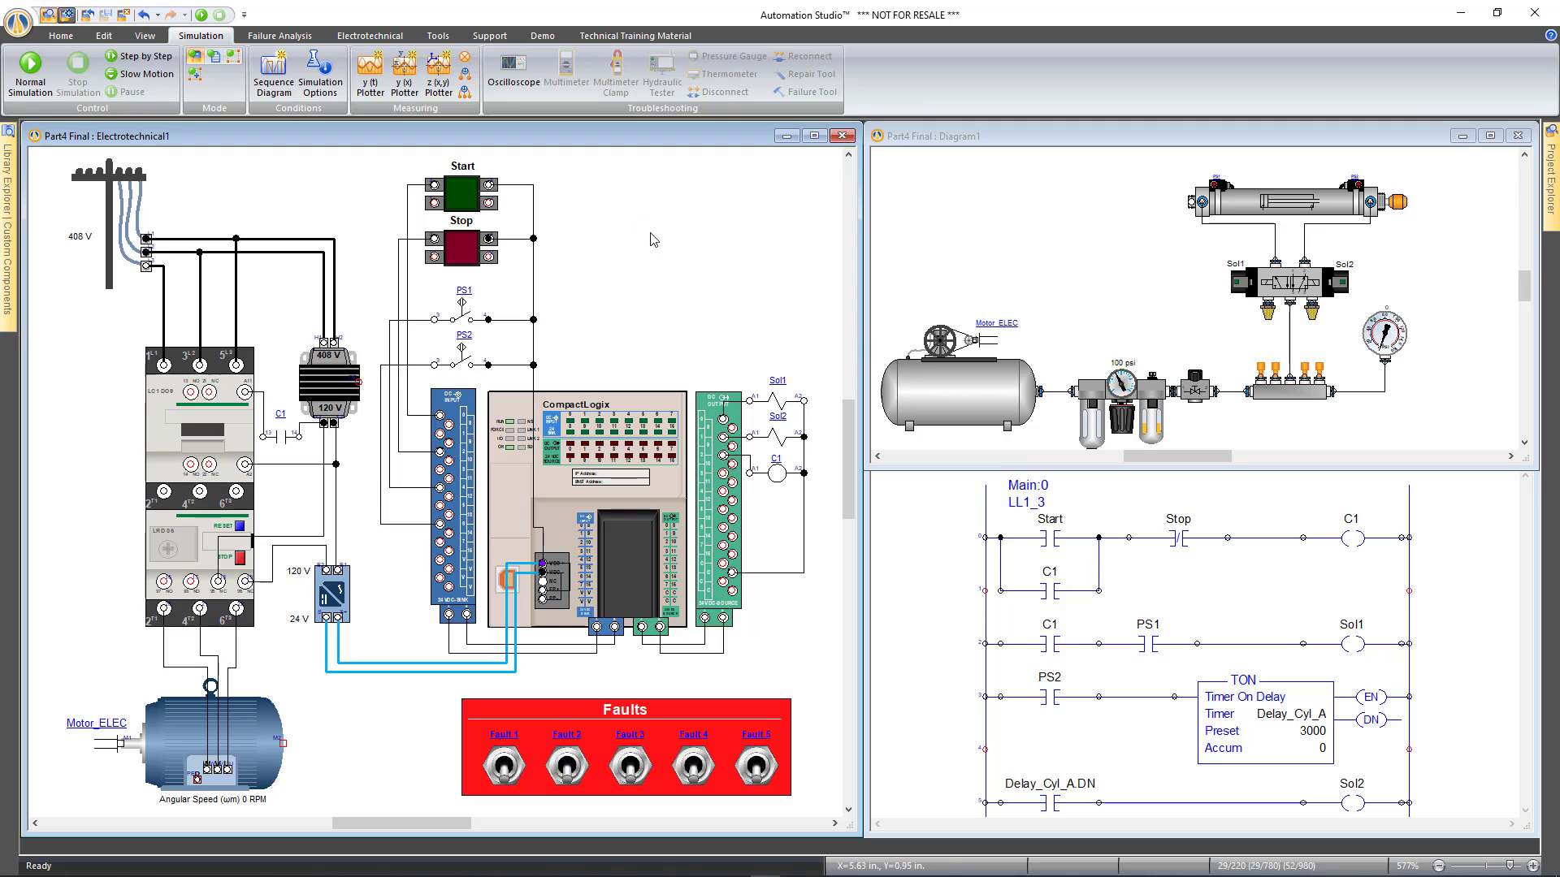
# Return to the Home tools and bring up the Project Explorer for Part4 Final
pyautogui.click(952, 604)
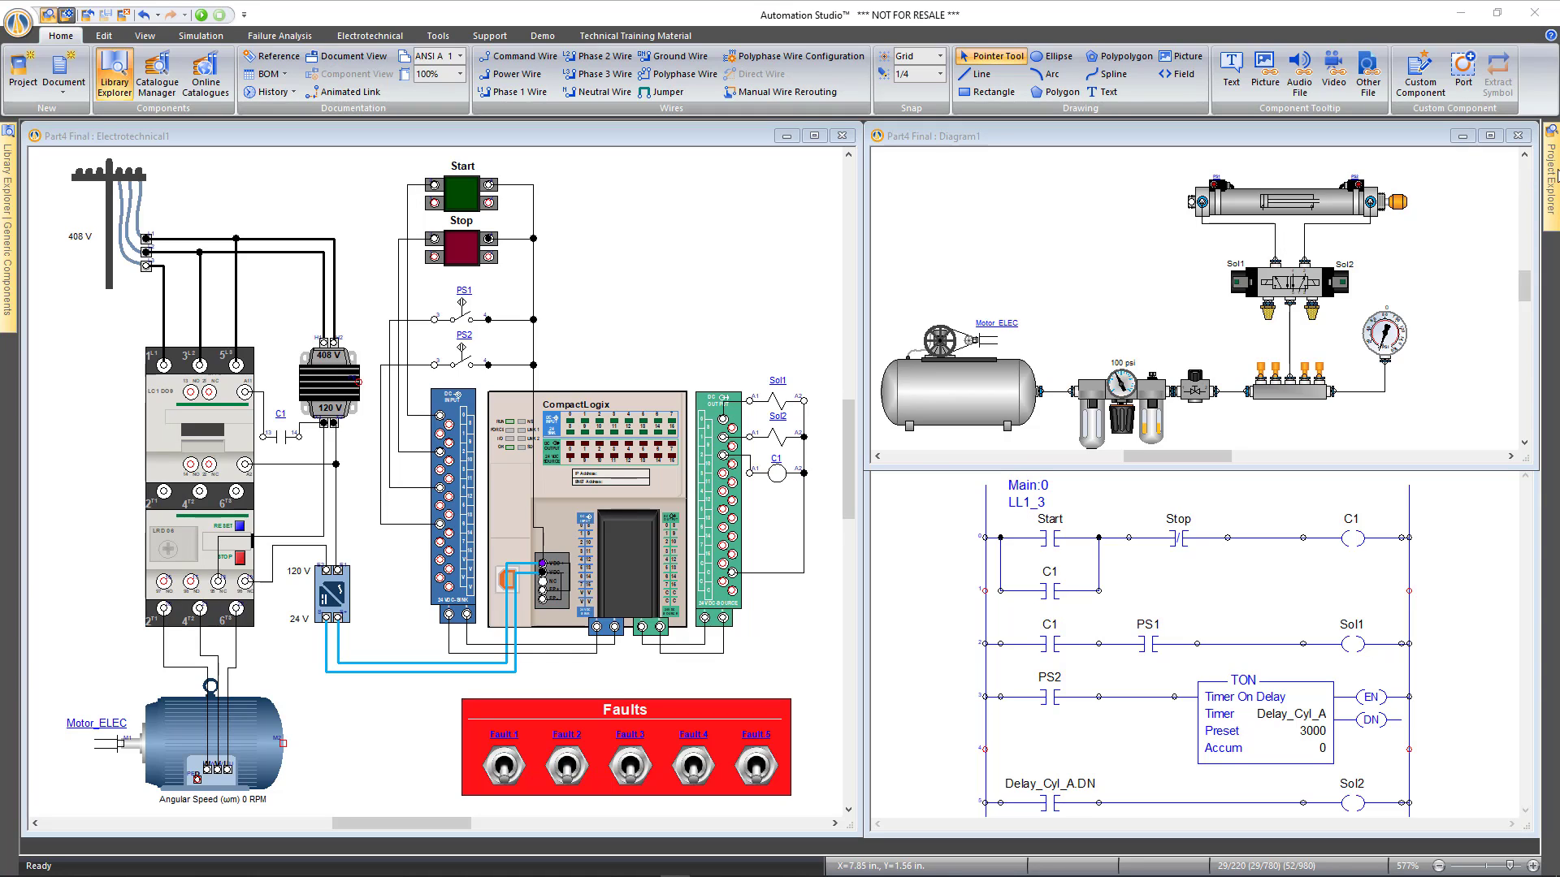
pyautogui.moveTo(1551, 174)
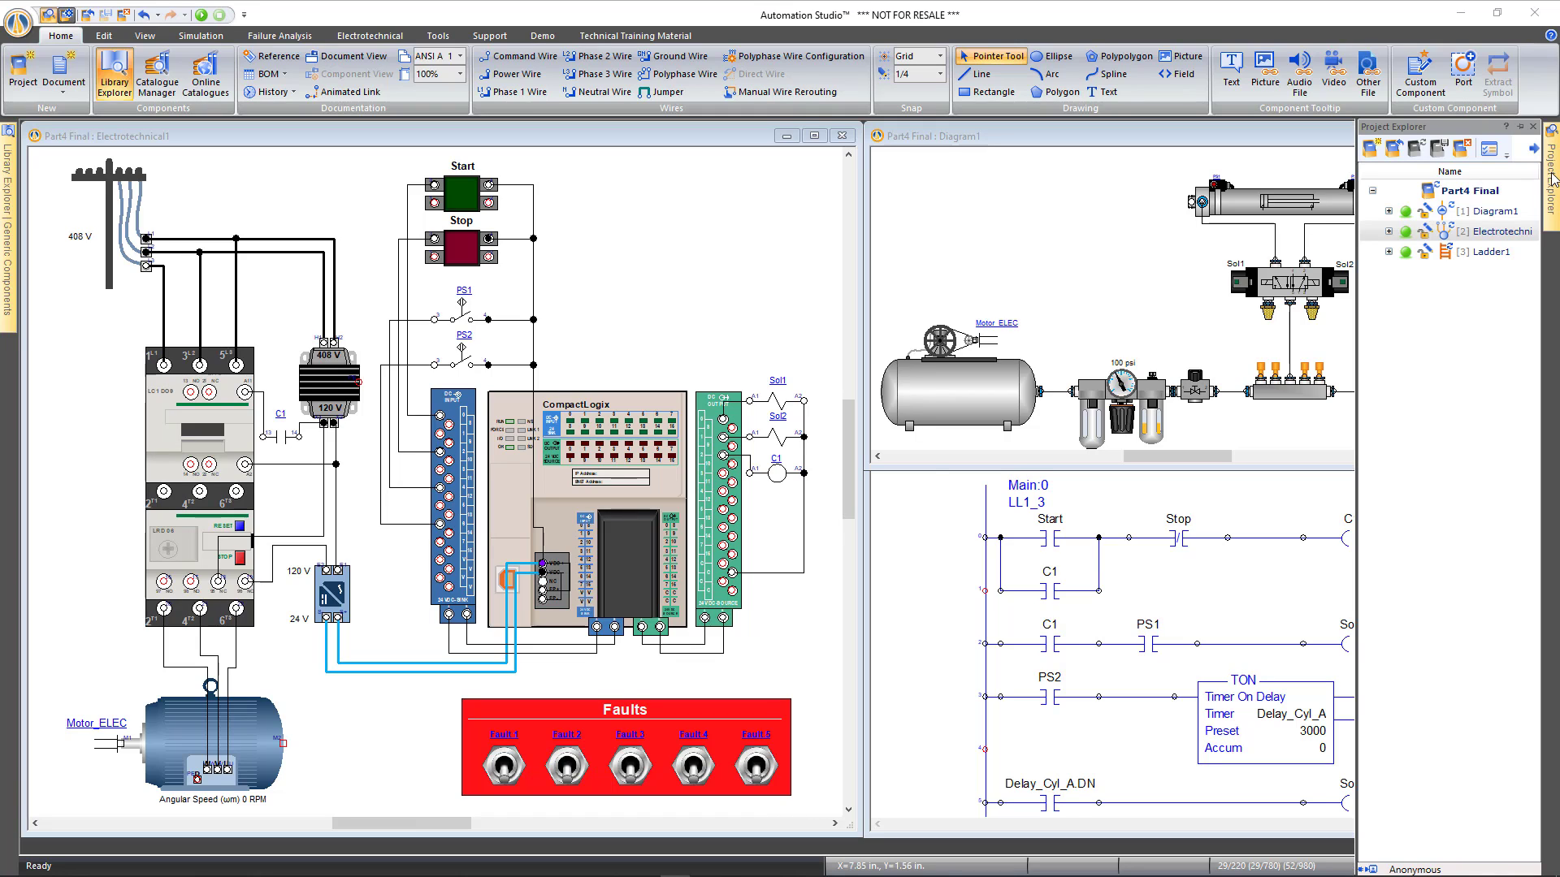
# Pin the Project Explorer docked, then bring up the Tools administration commands
pyautogui.click(1524, 128)
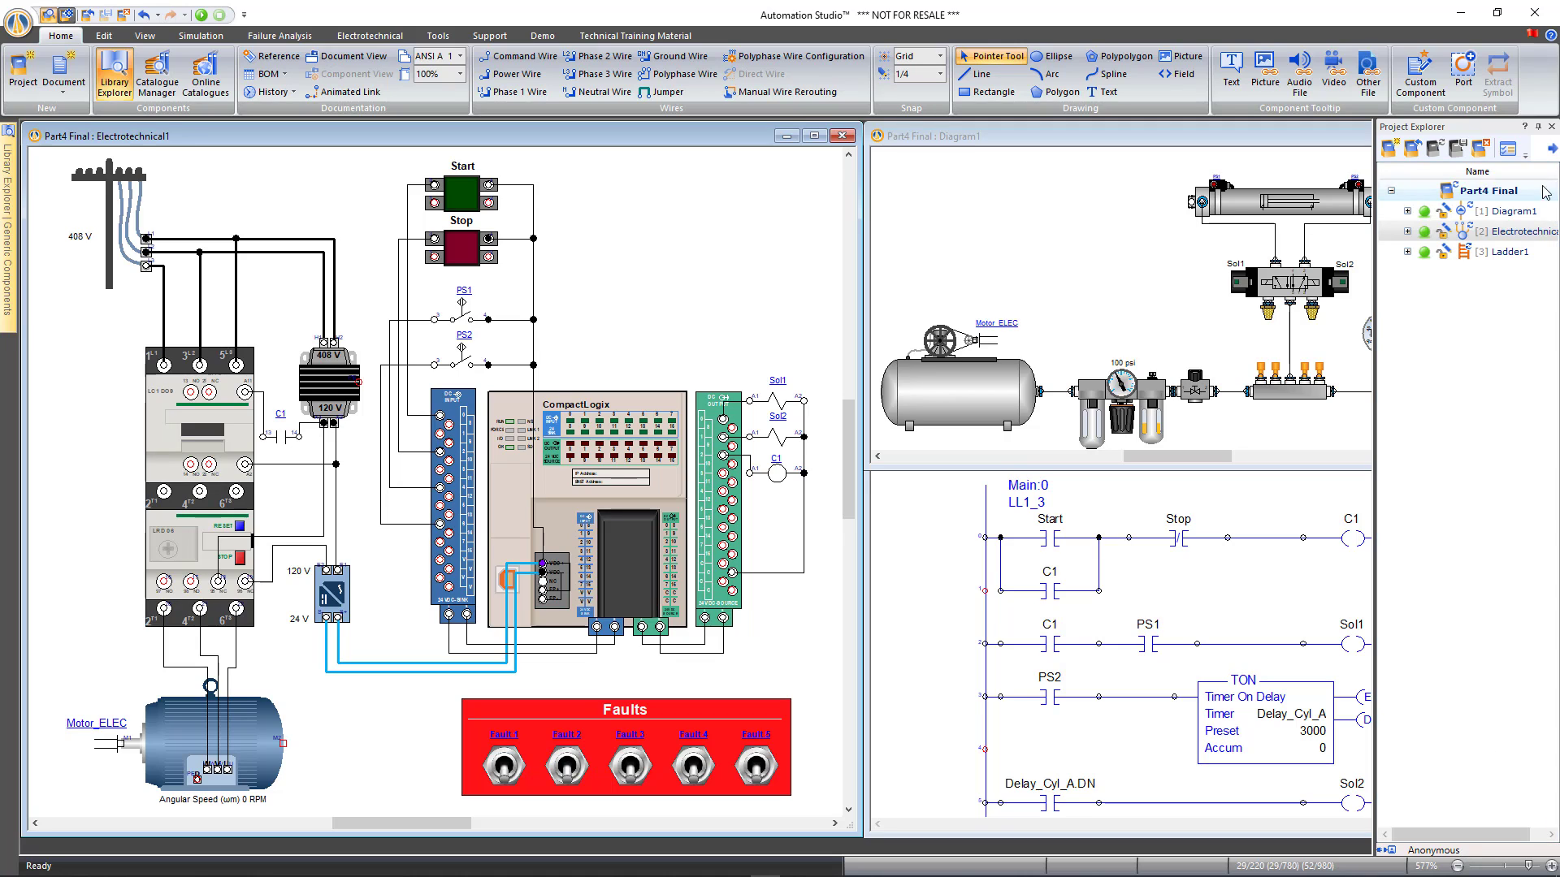
pyautogui.click(1538, 126)
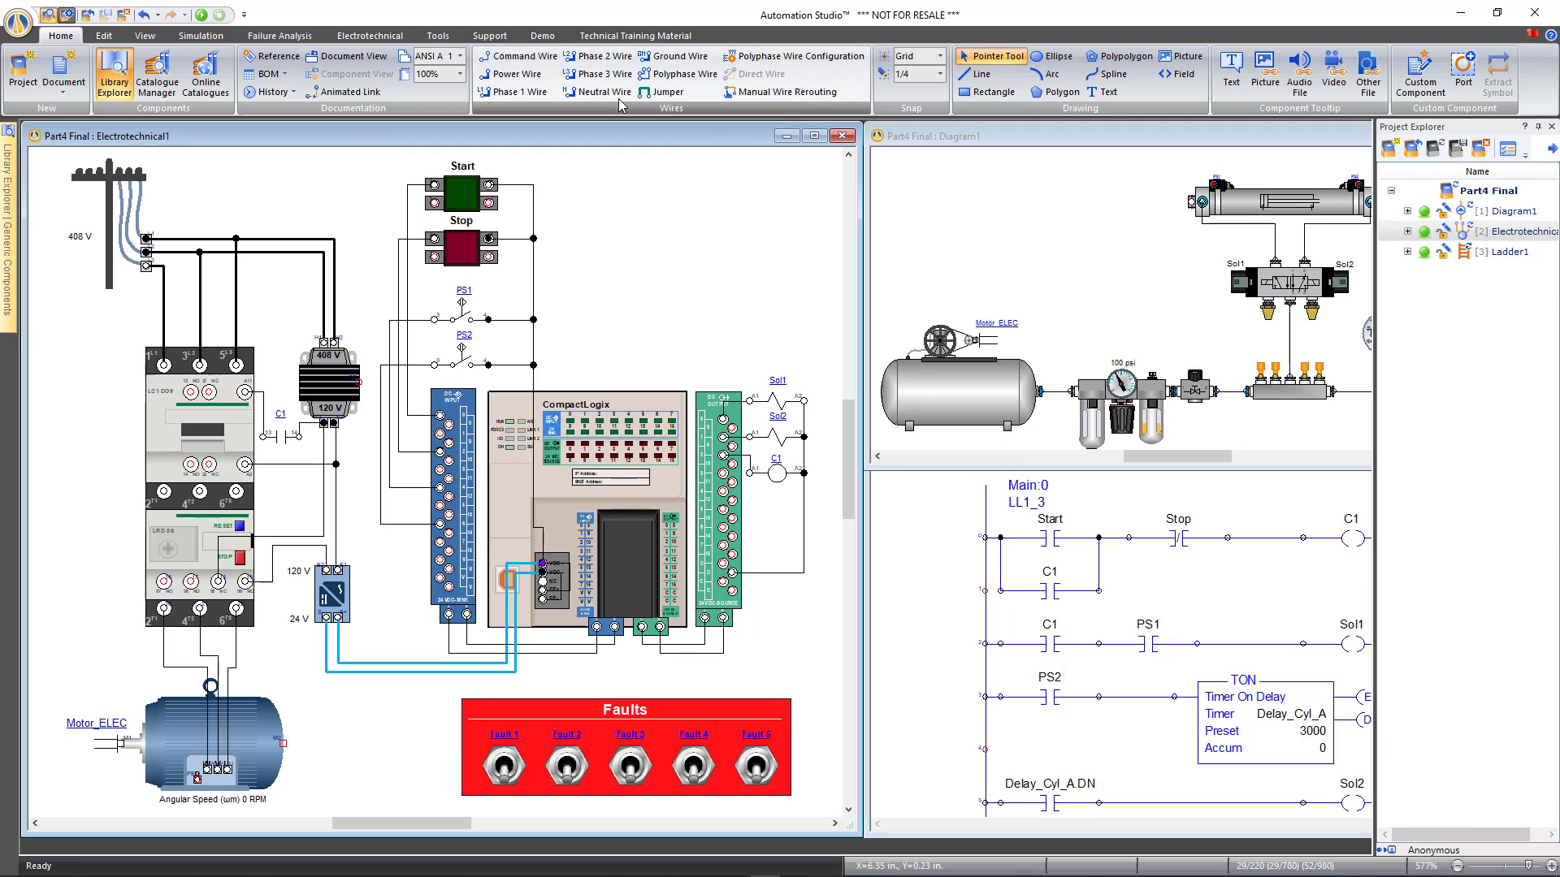
pyautogui.click(438, 36)
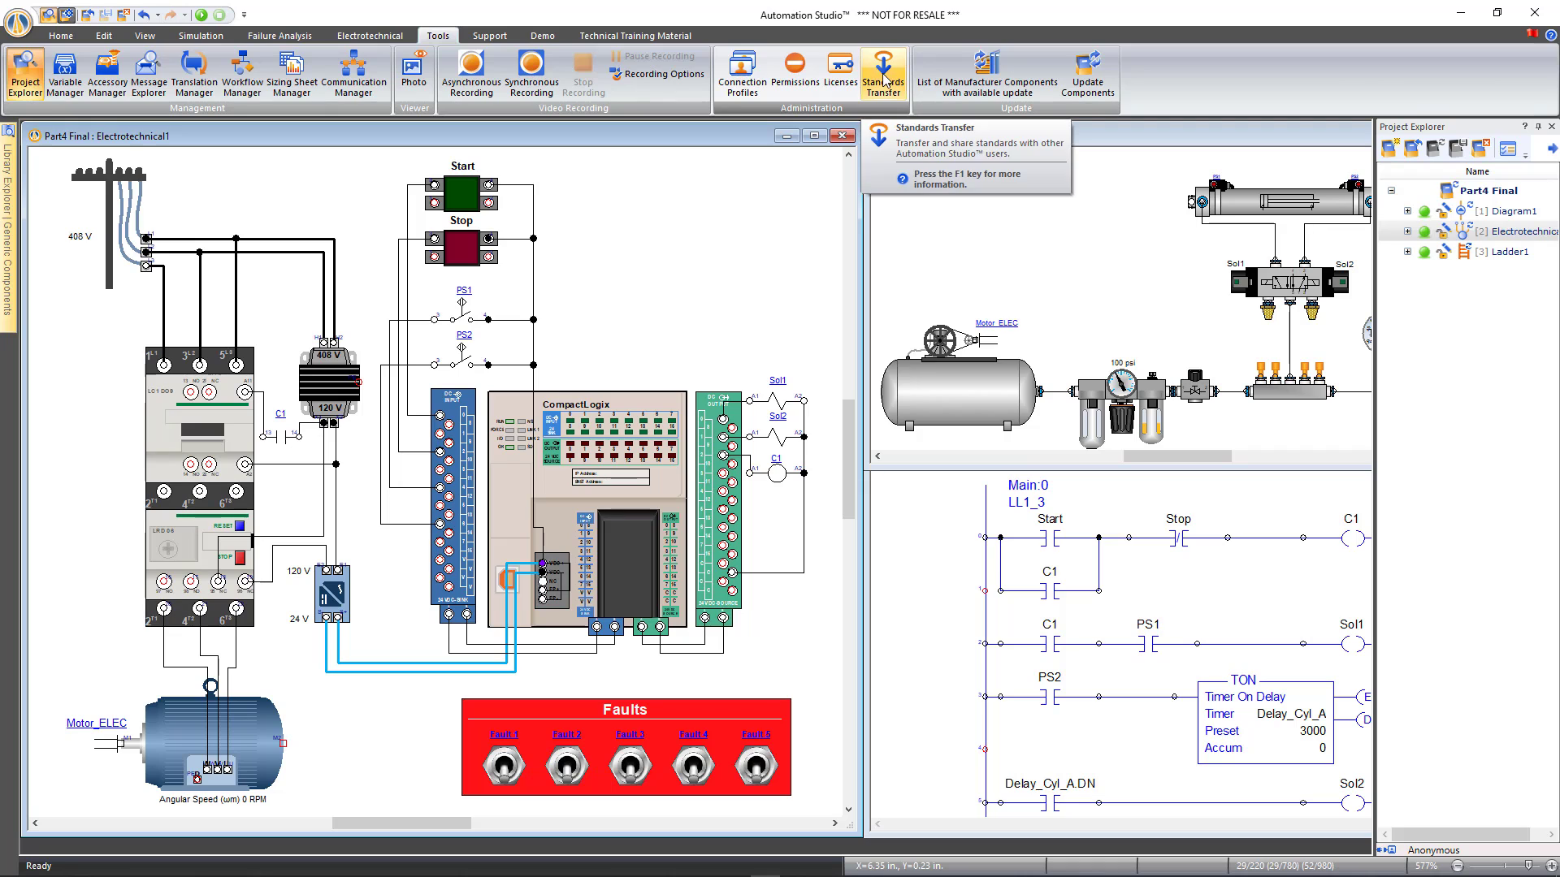
# Add a connection profile using Username & Password authentication with the instructor username and password
pyautogui.click(742, 87)
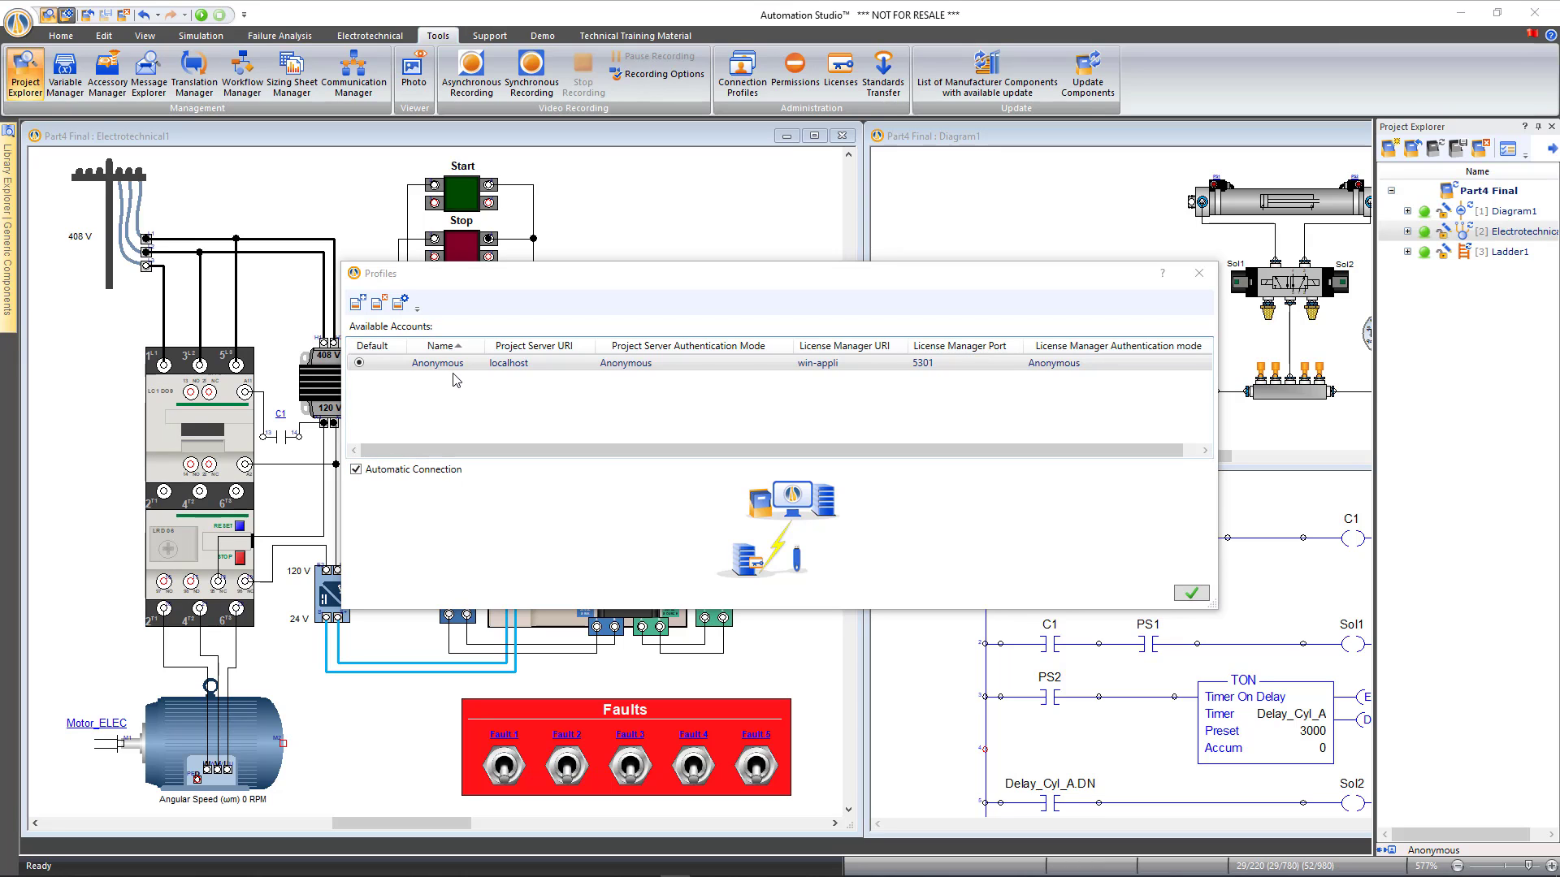
pyautogui.click(358, 304)
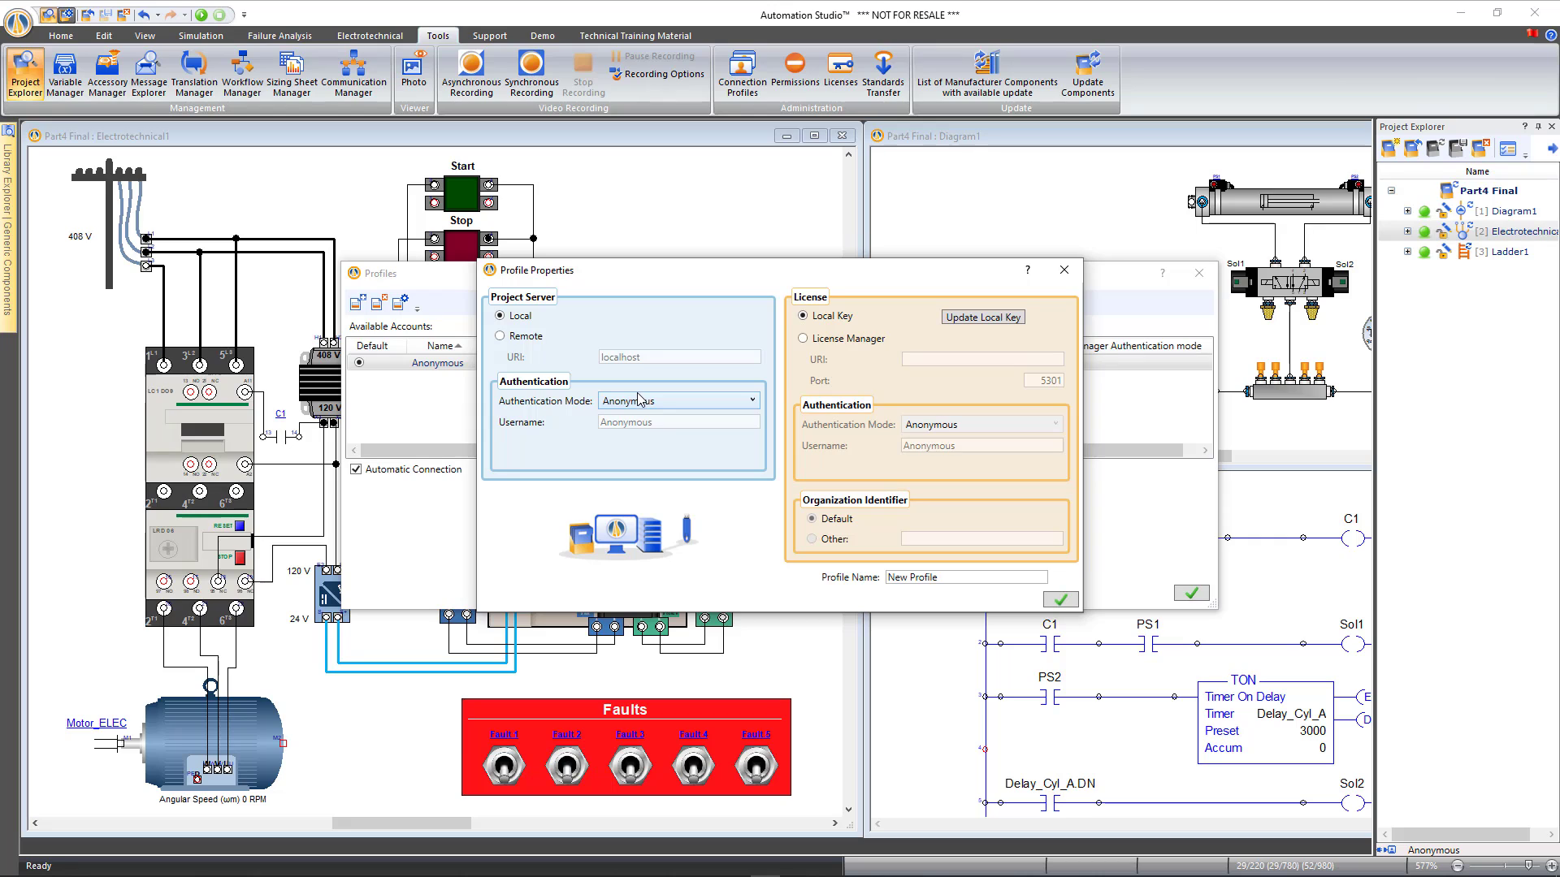
pyautogui.click(664, 402)
pyautogui.click(650, 435)
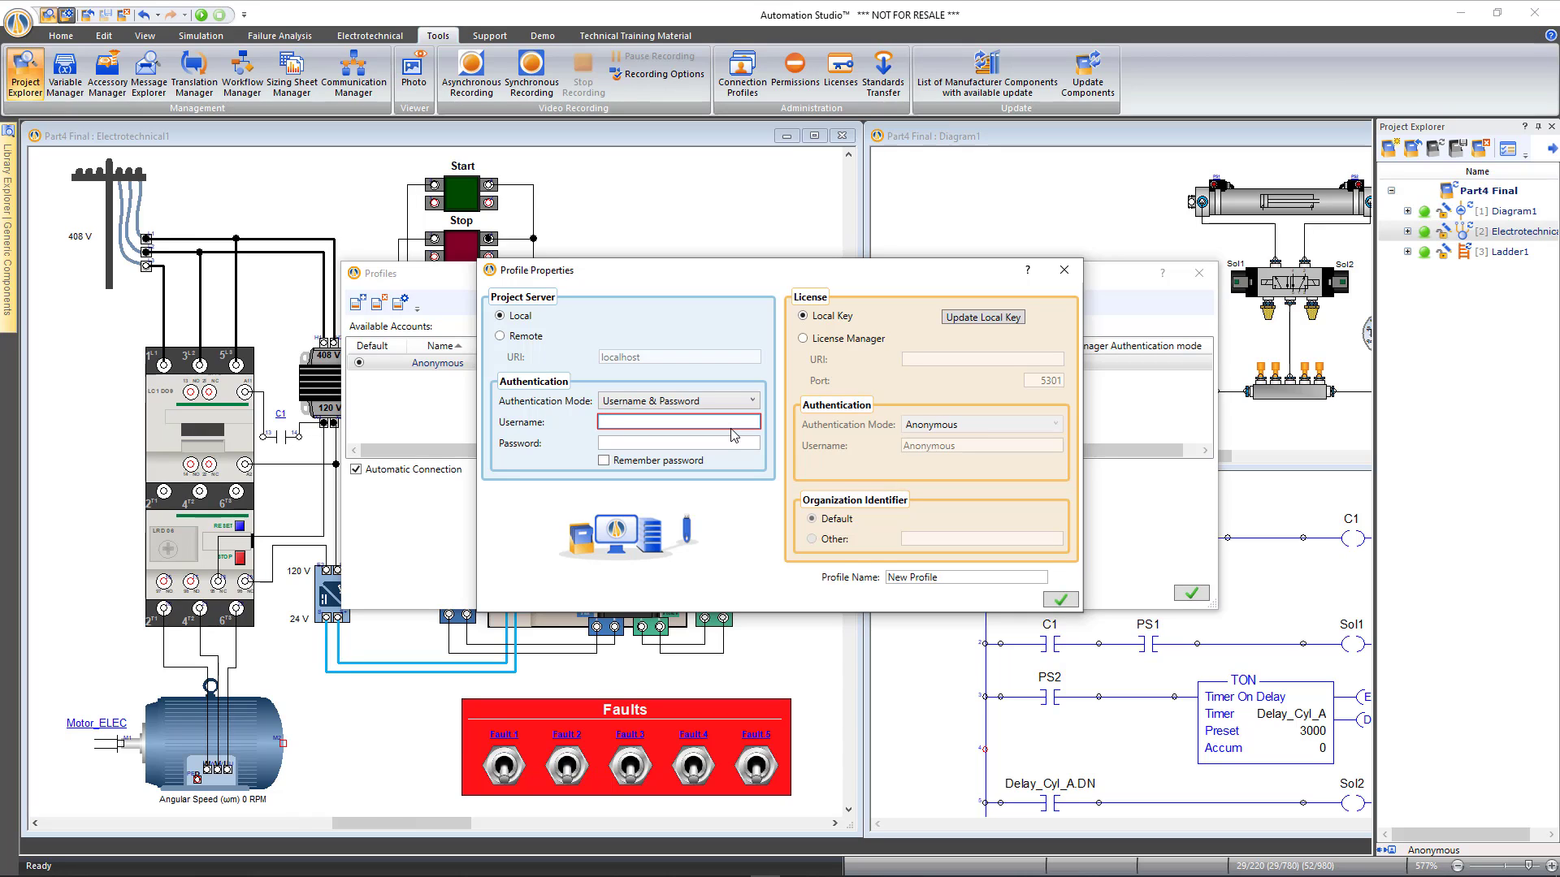
pyautogui.write('instructor')
pyautogui.press('Tab')
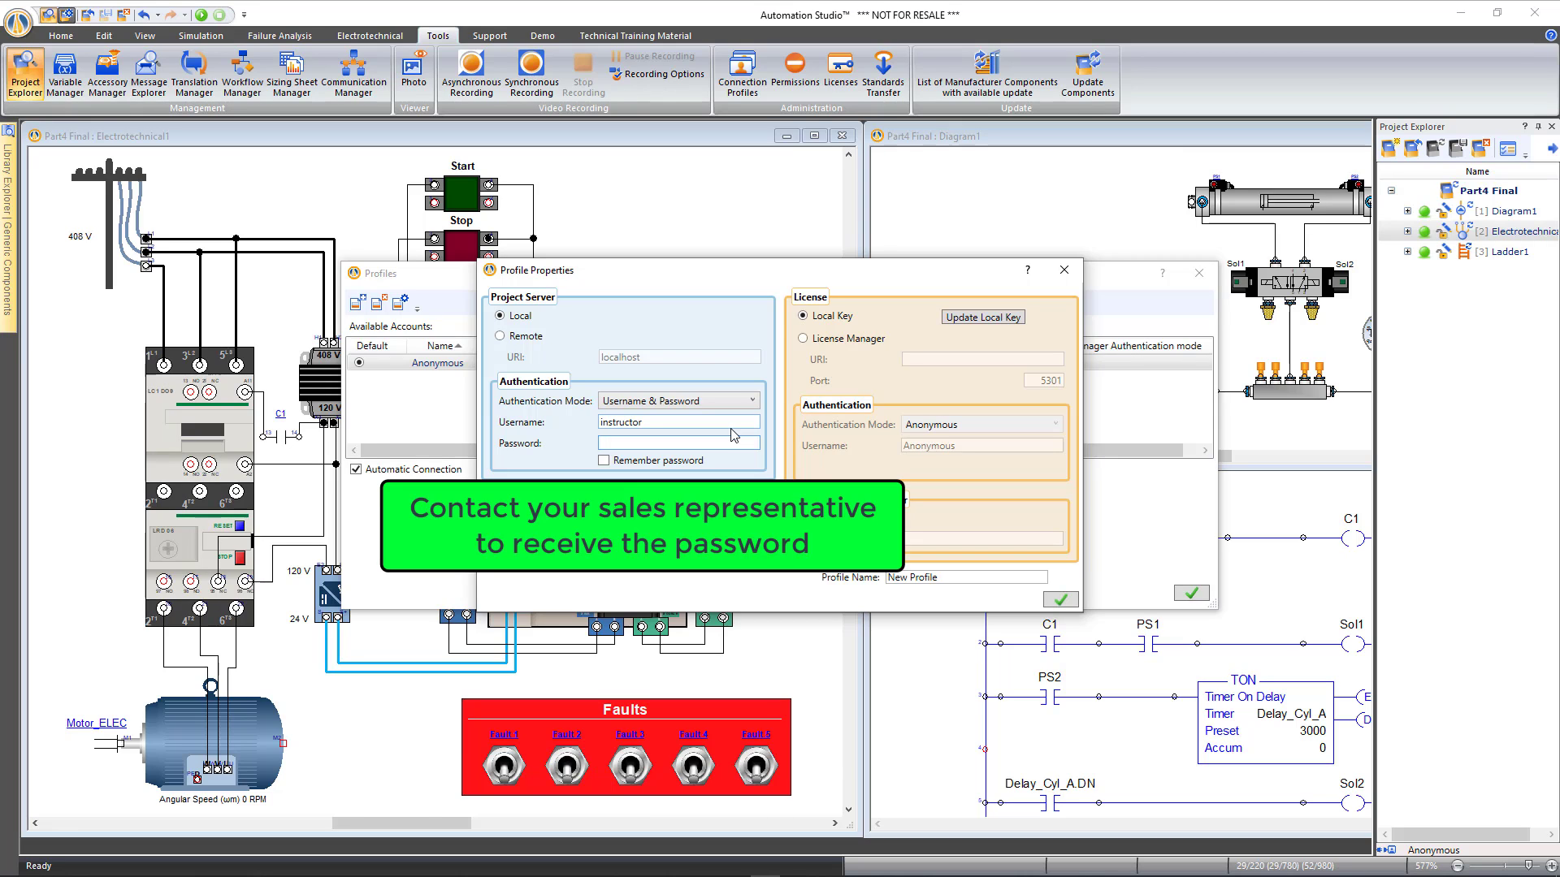
pyautogui.write('•••••••')
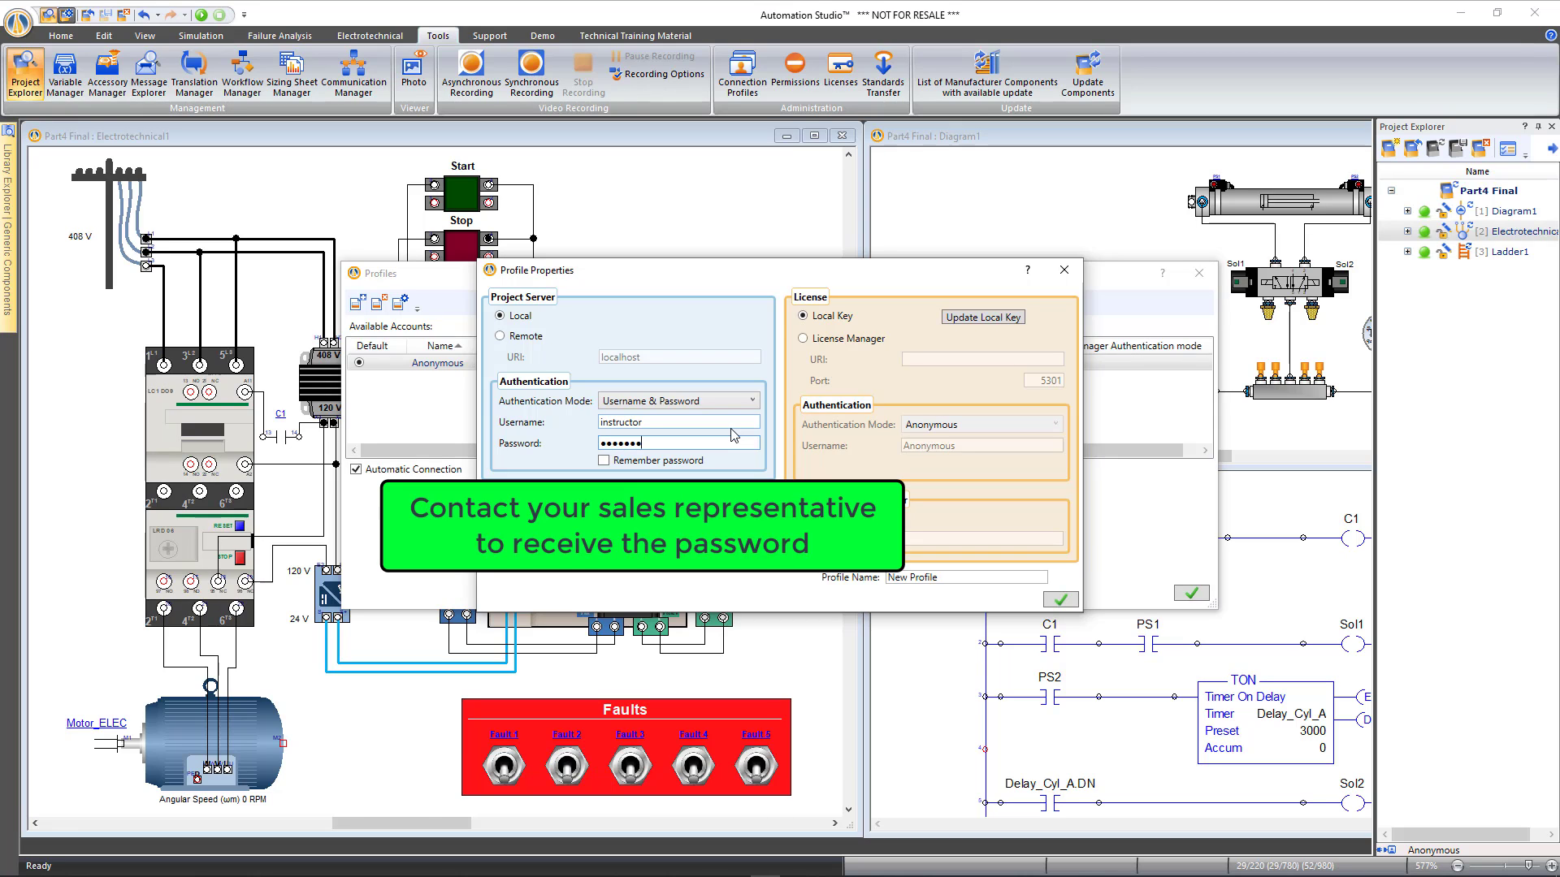
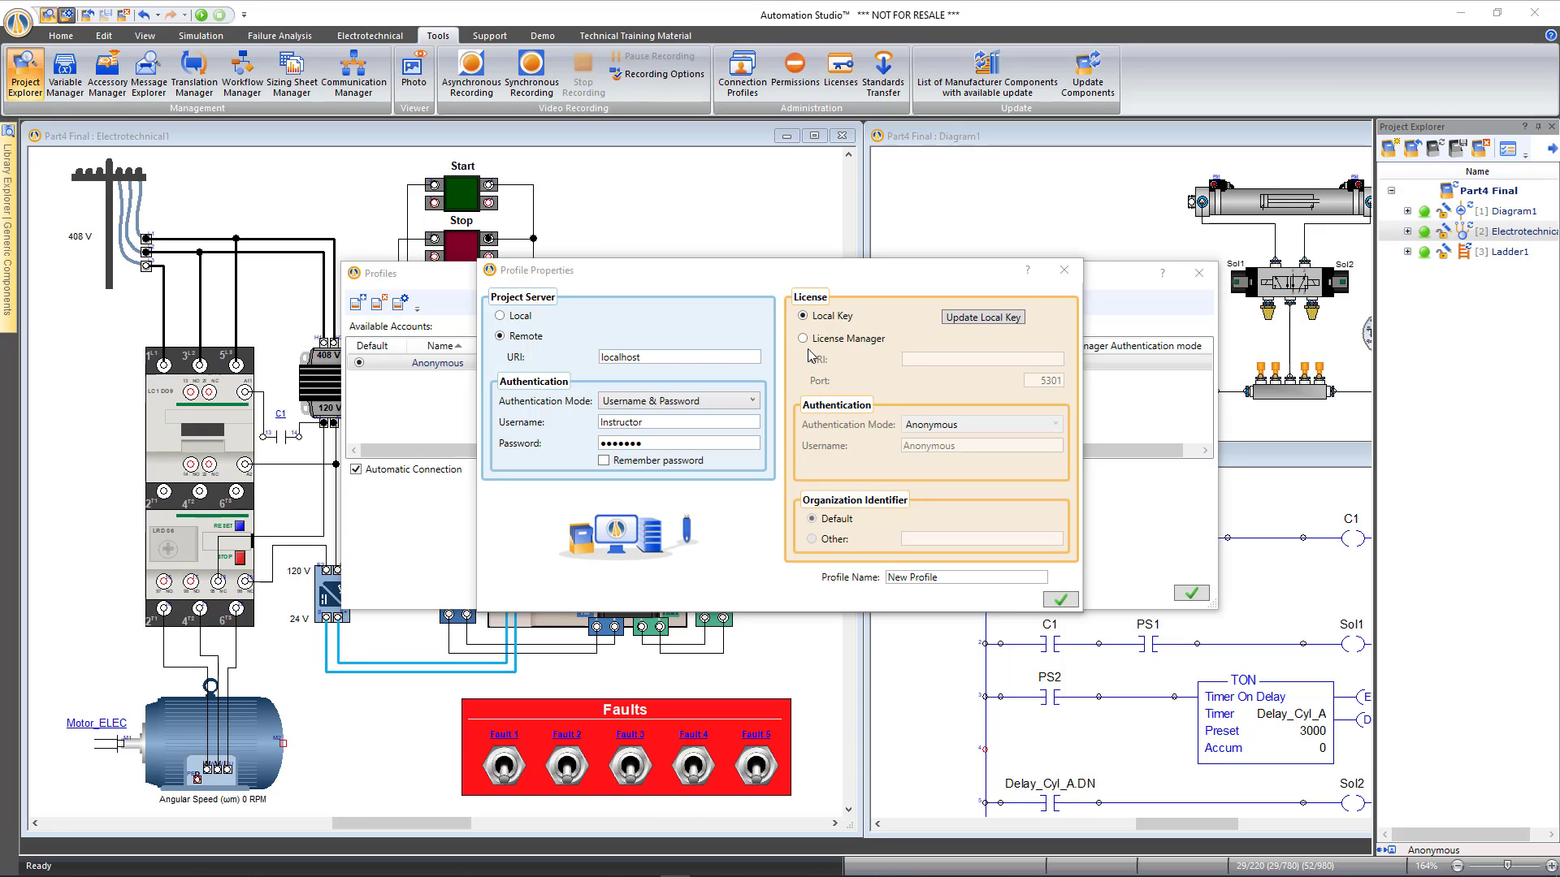
# Discard the unsaved new connection profile and close the Connection Profiles list
pyautogui.click(1063, 269)
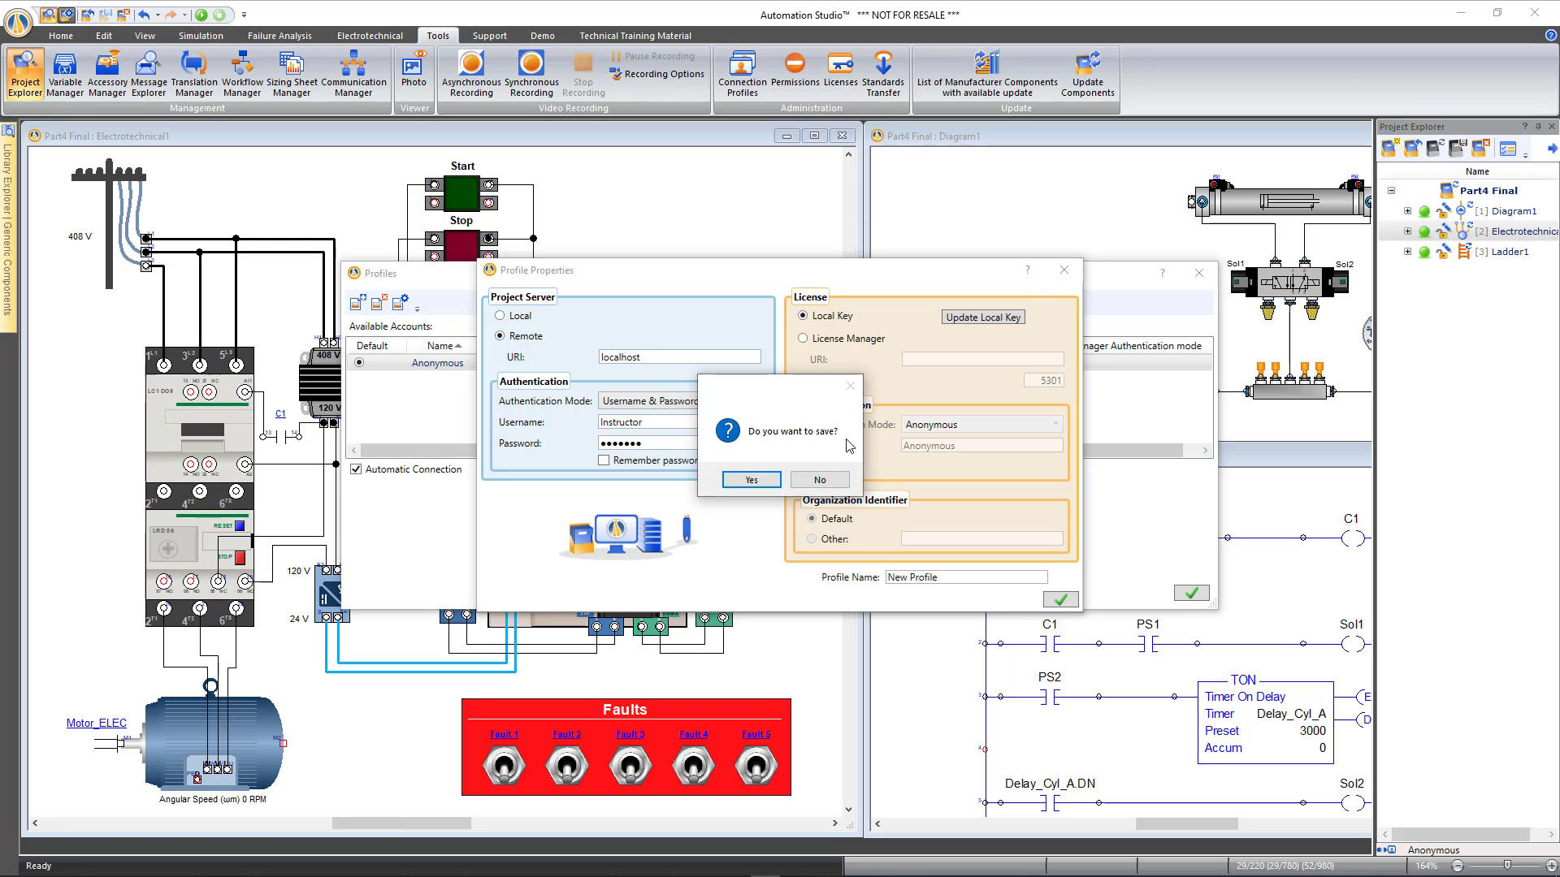
pyautogui.click(793, 485)
pyautogui.click(1199, 273)
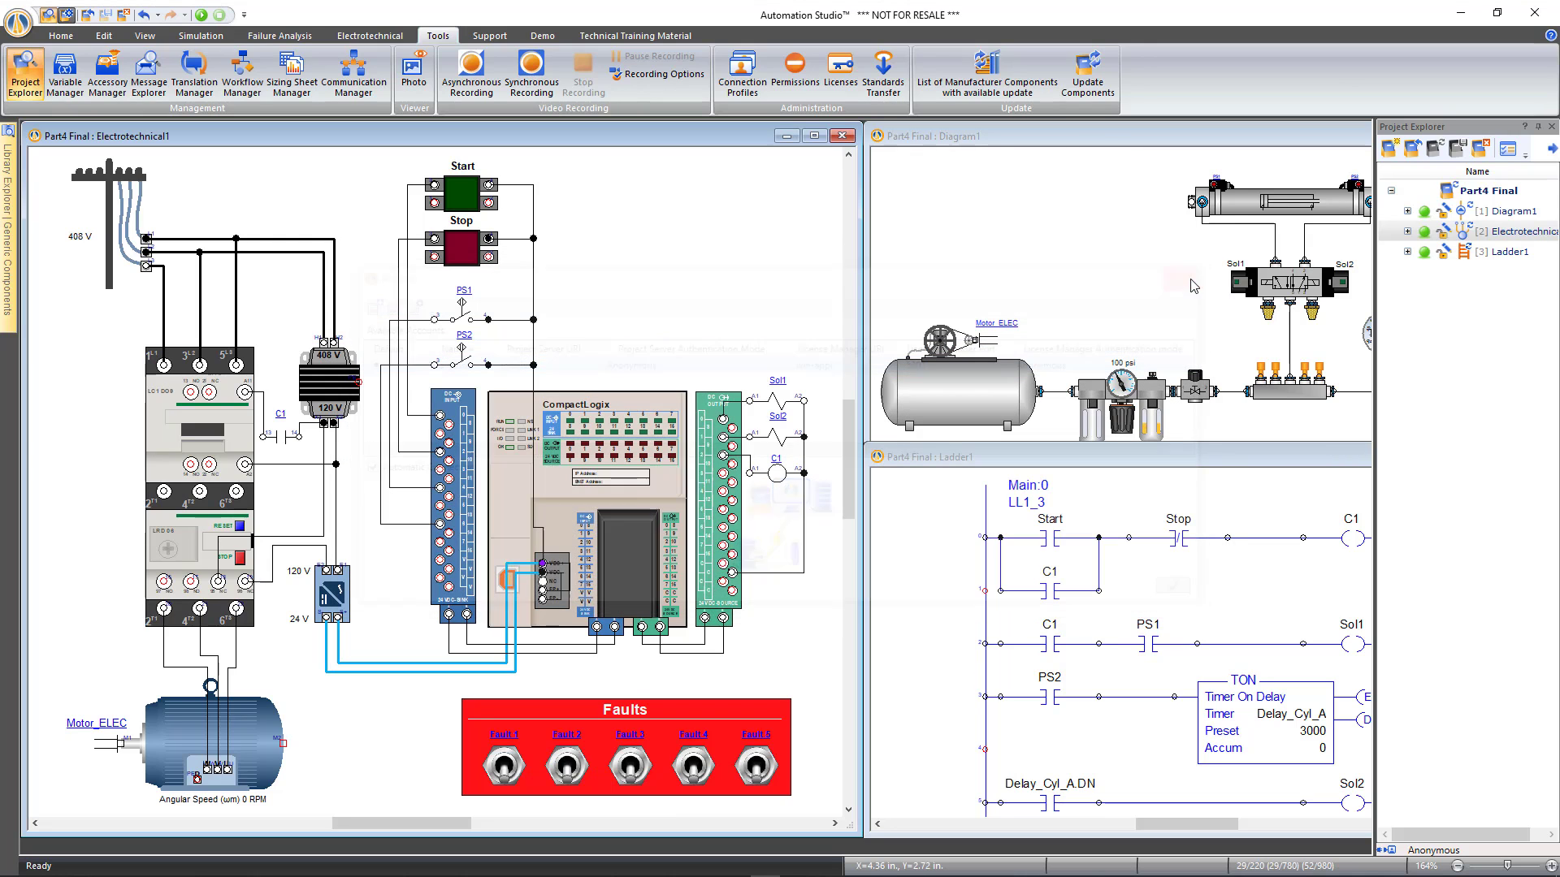
pyautogui.click(842, 79)
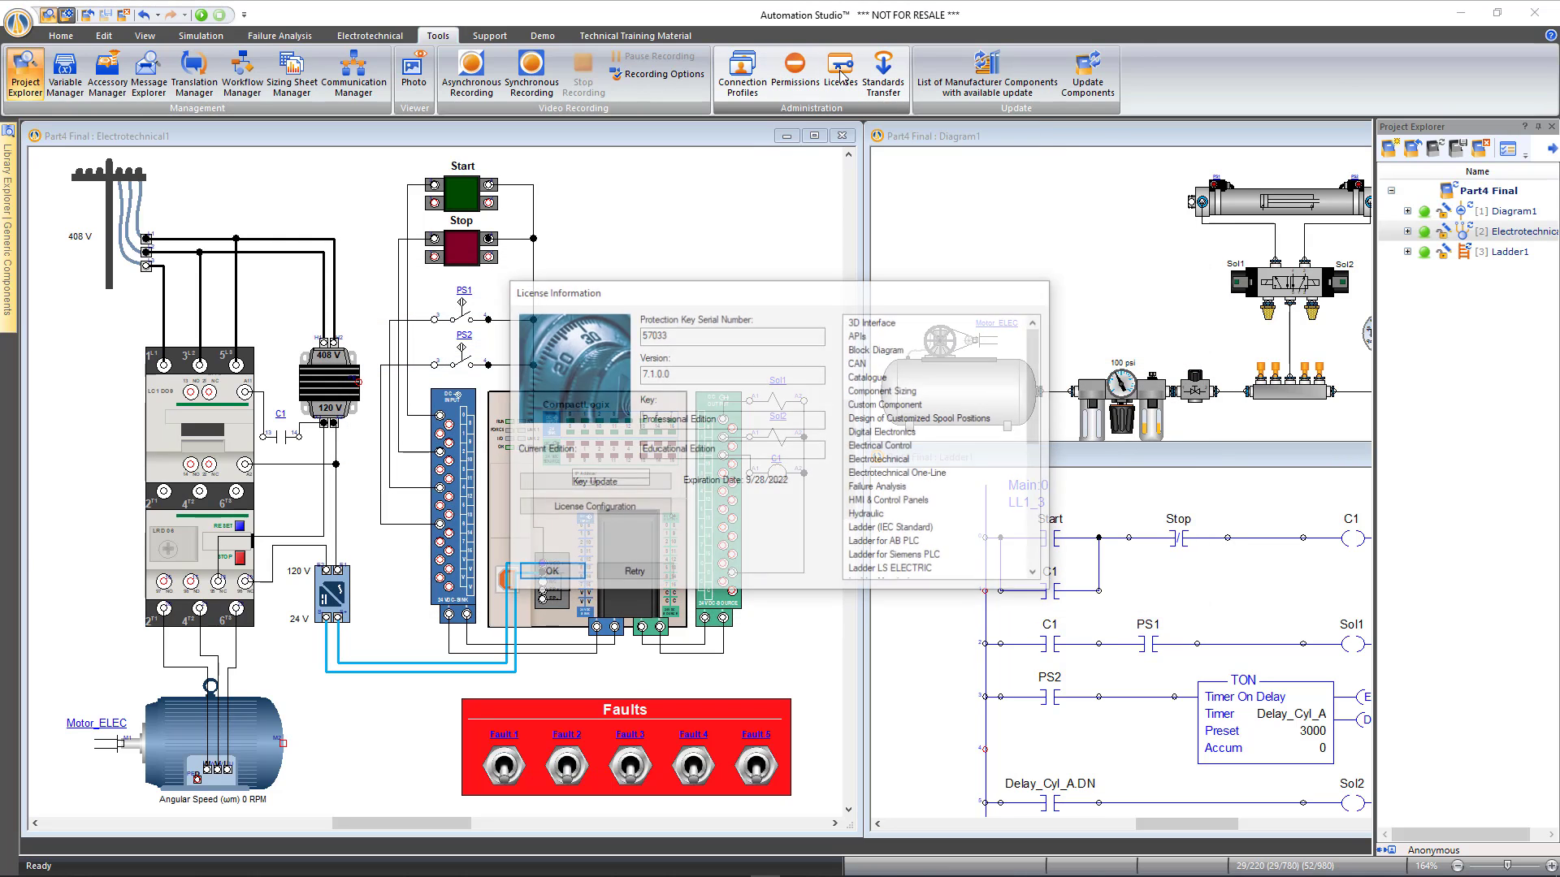
pyautogui.click(604, 517)
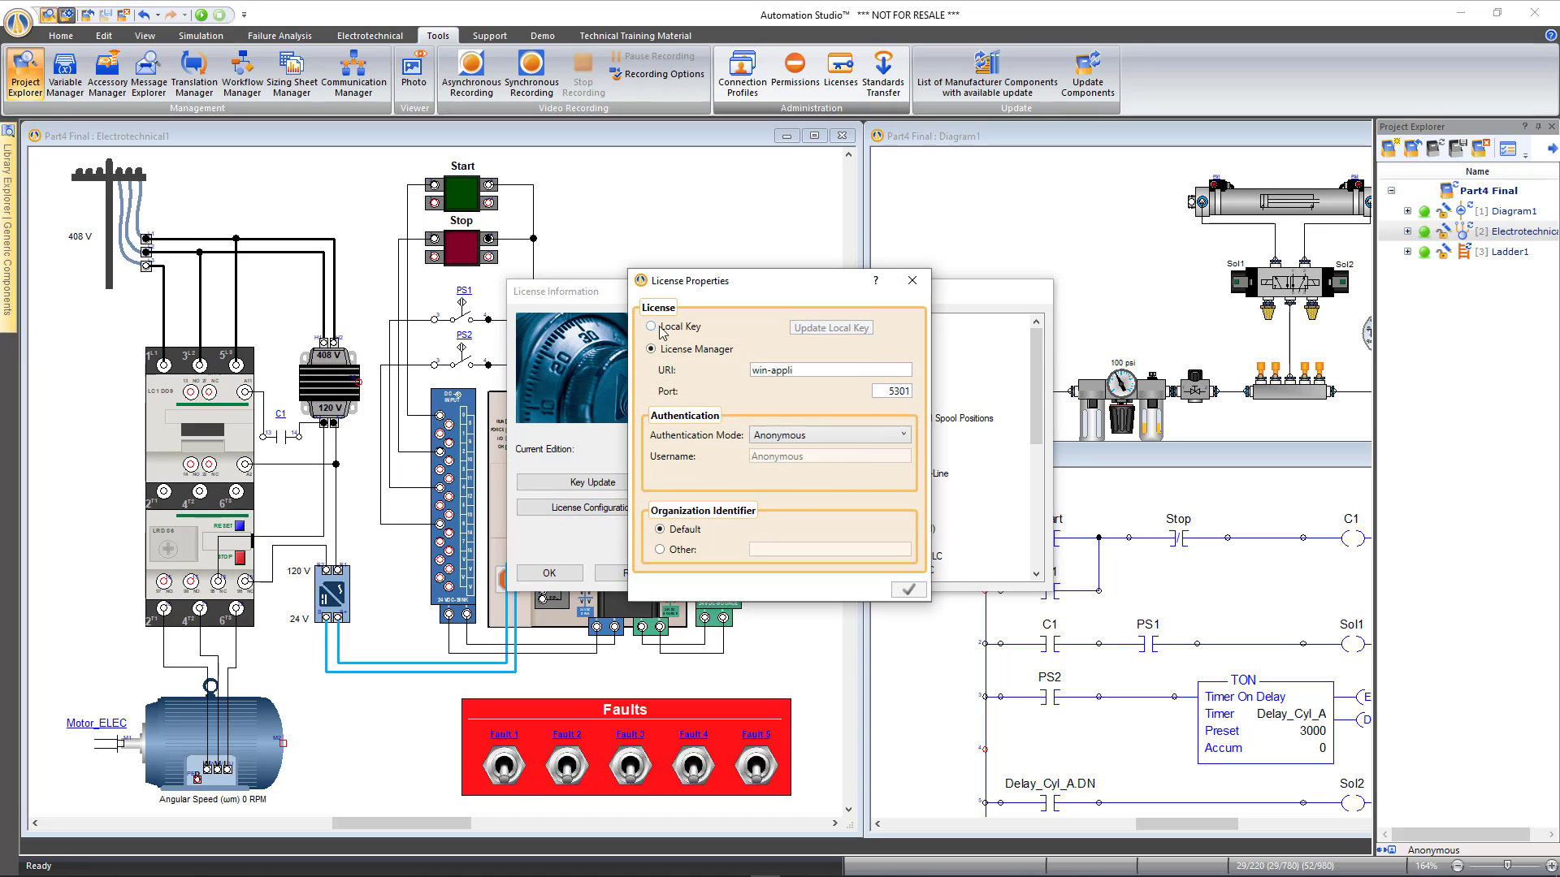
pyautogui.moveTo(880, 372); pyautogui.dragTo(726, 371)
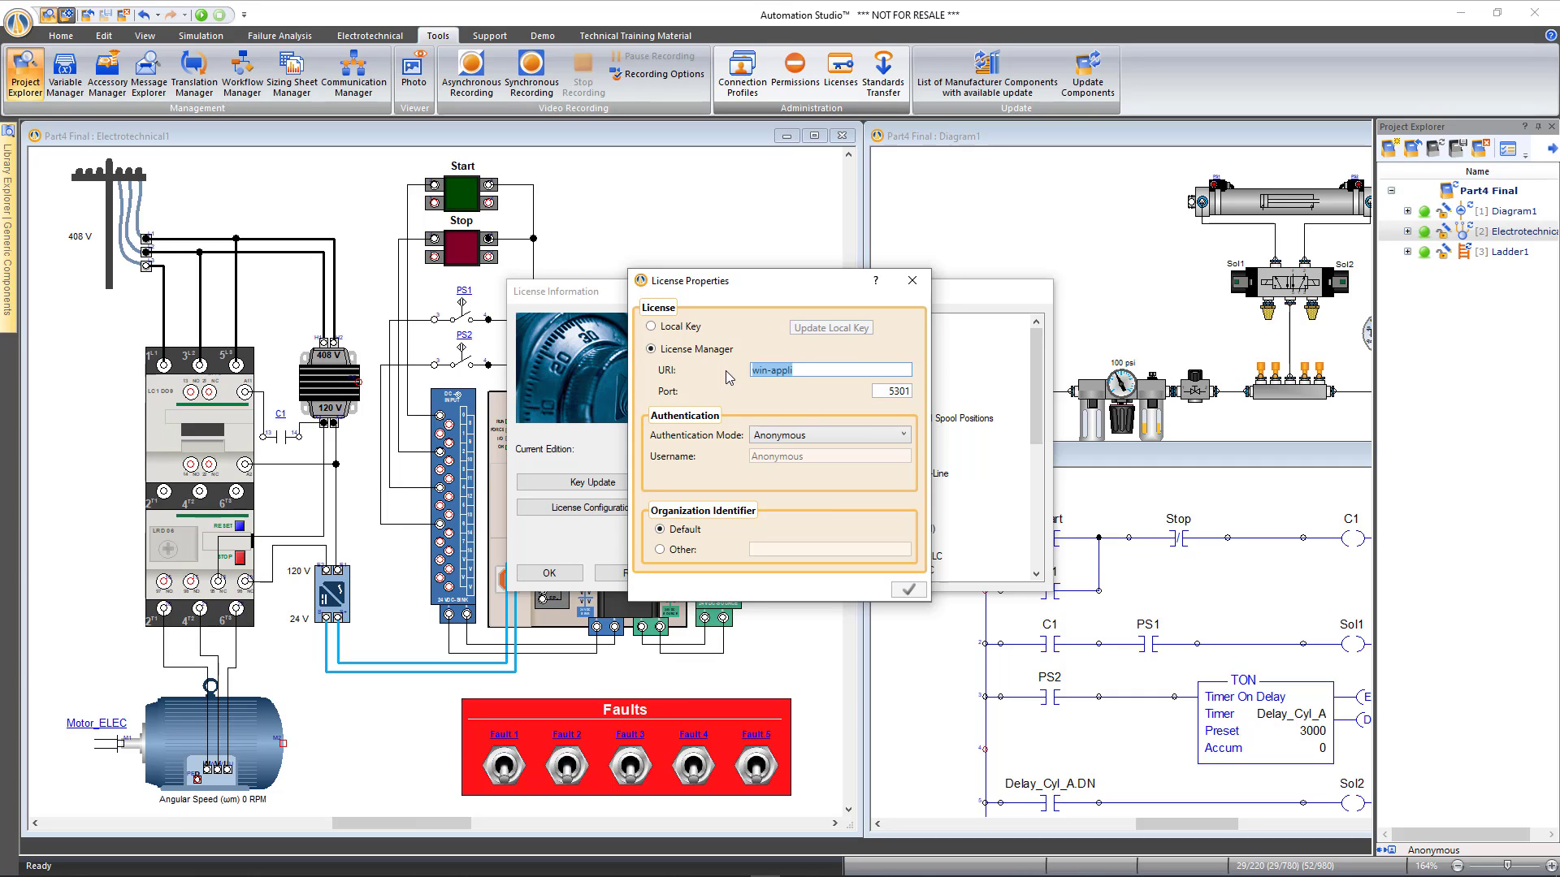
pyautogui.click(803, 370)
pyautogui.moveTo(815, 371); pyautogui.dragTo(728, 378)
pyautogui.click(912, 282)
pyautogui.press('Escape')
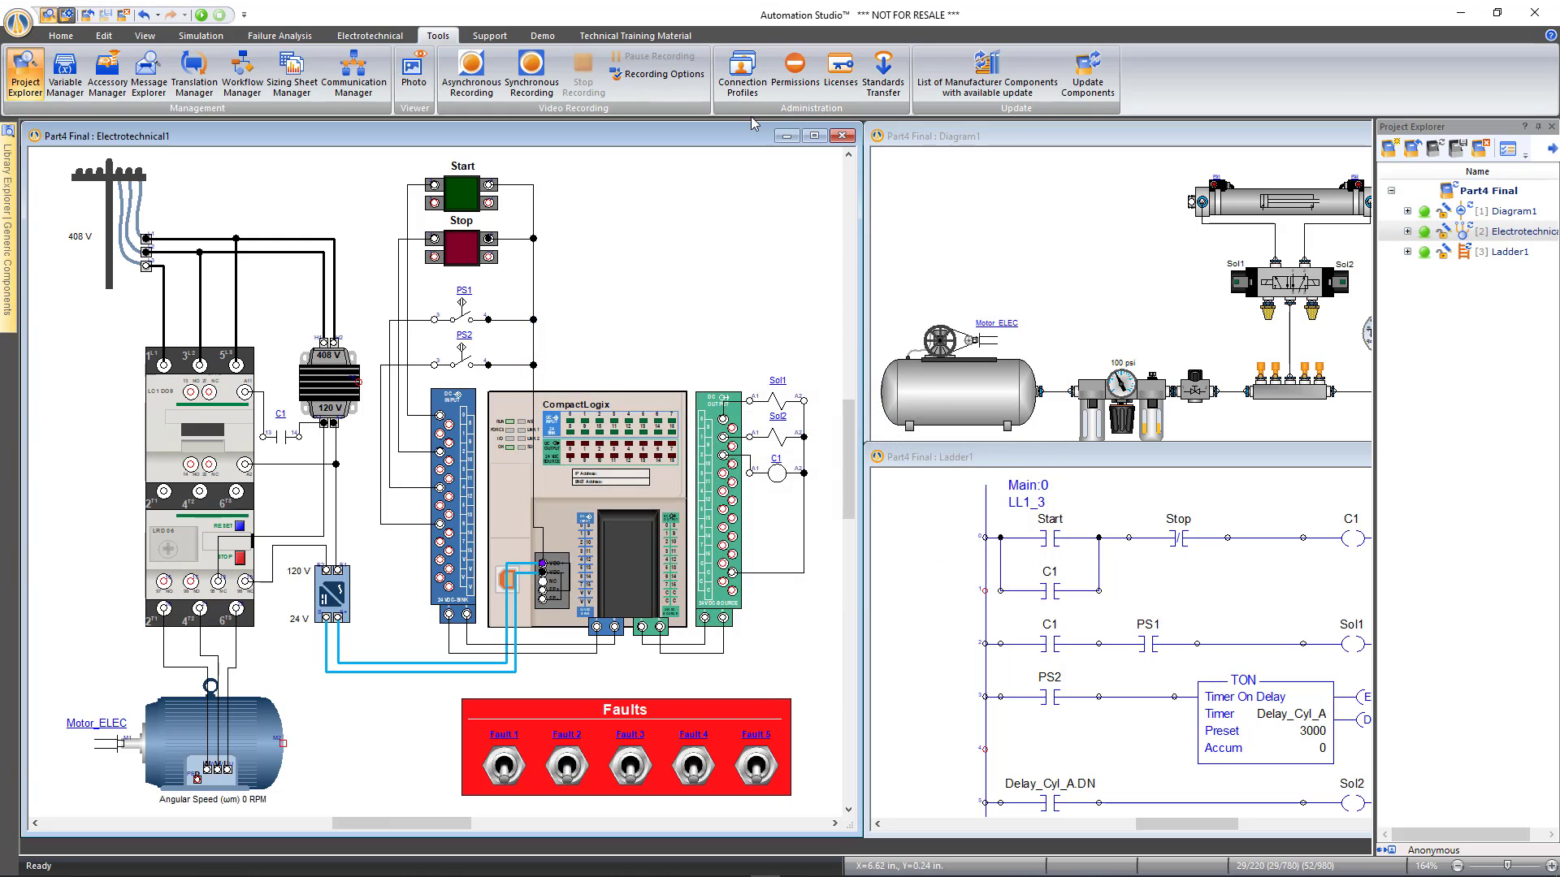
# Create a remote project server profile using Username & Password login, username Instructor, and its password
pyautogui.click(744, 88)
pyautogui.click(357, 303)
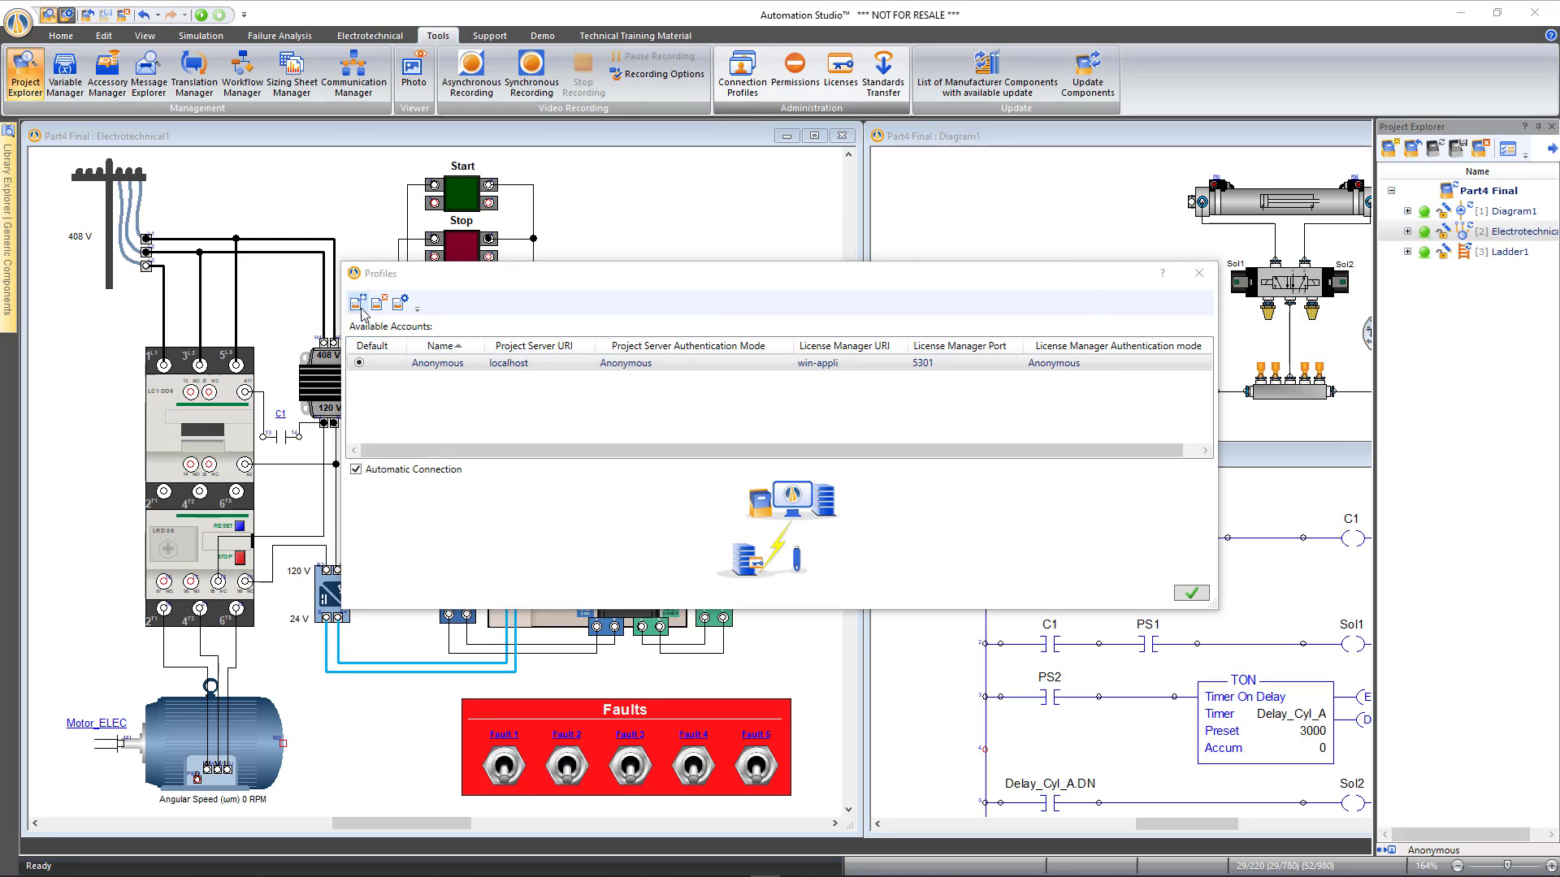
pyautogui.click(500, 336)
pyautogui.click(641, 406)
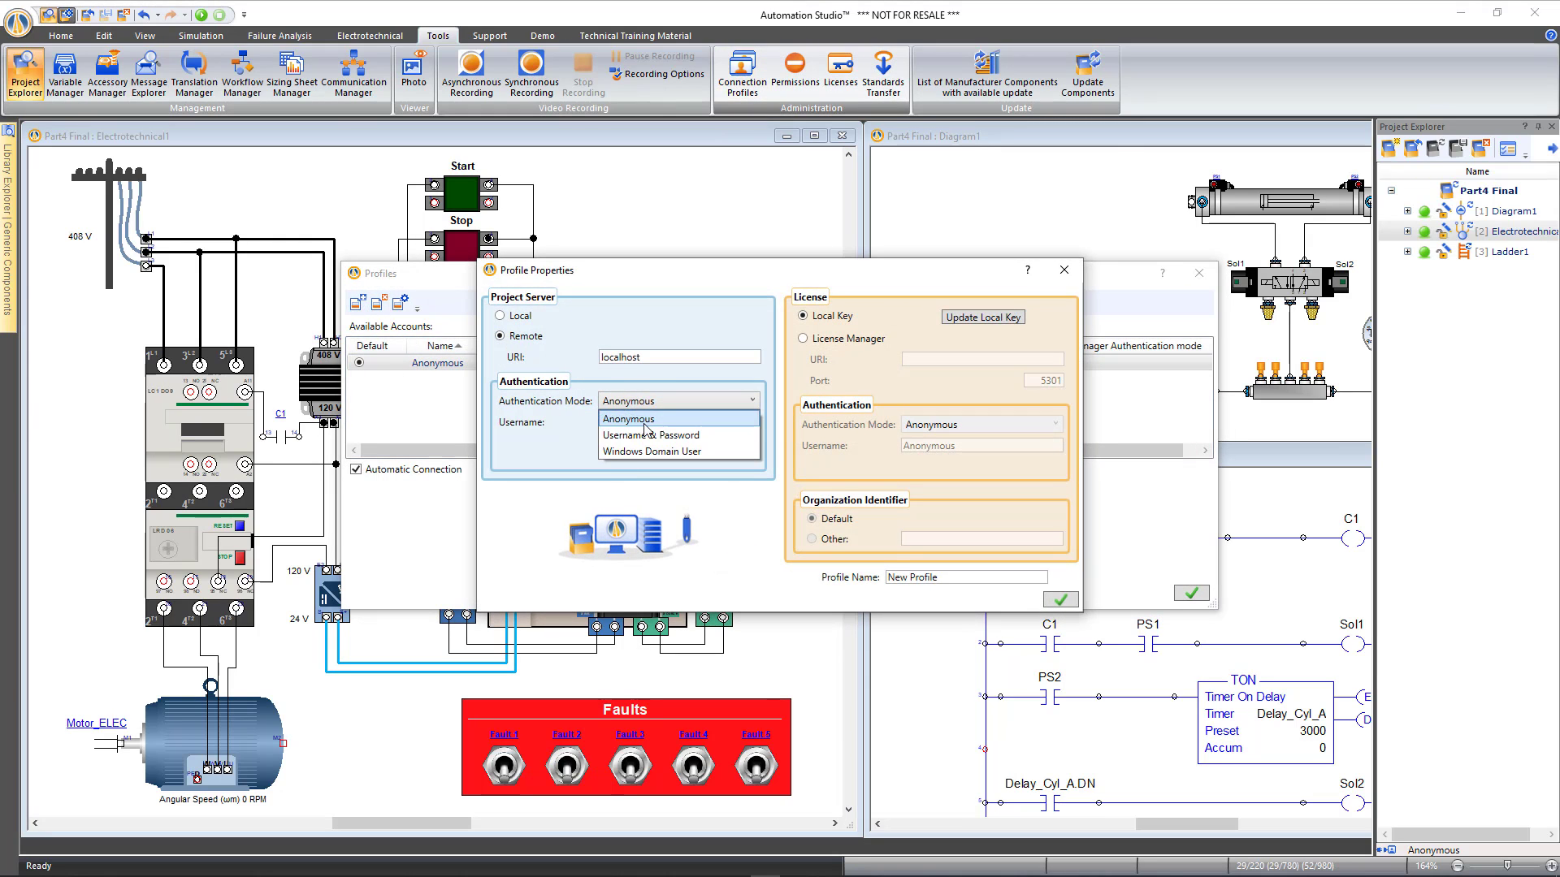
pyautogui.click(646, 421)
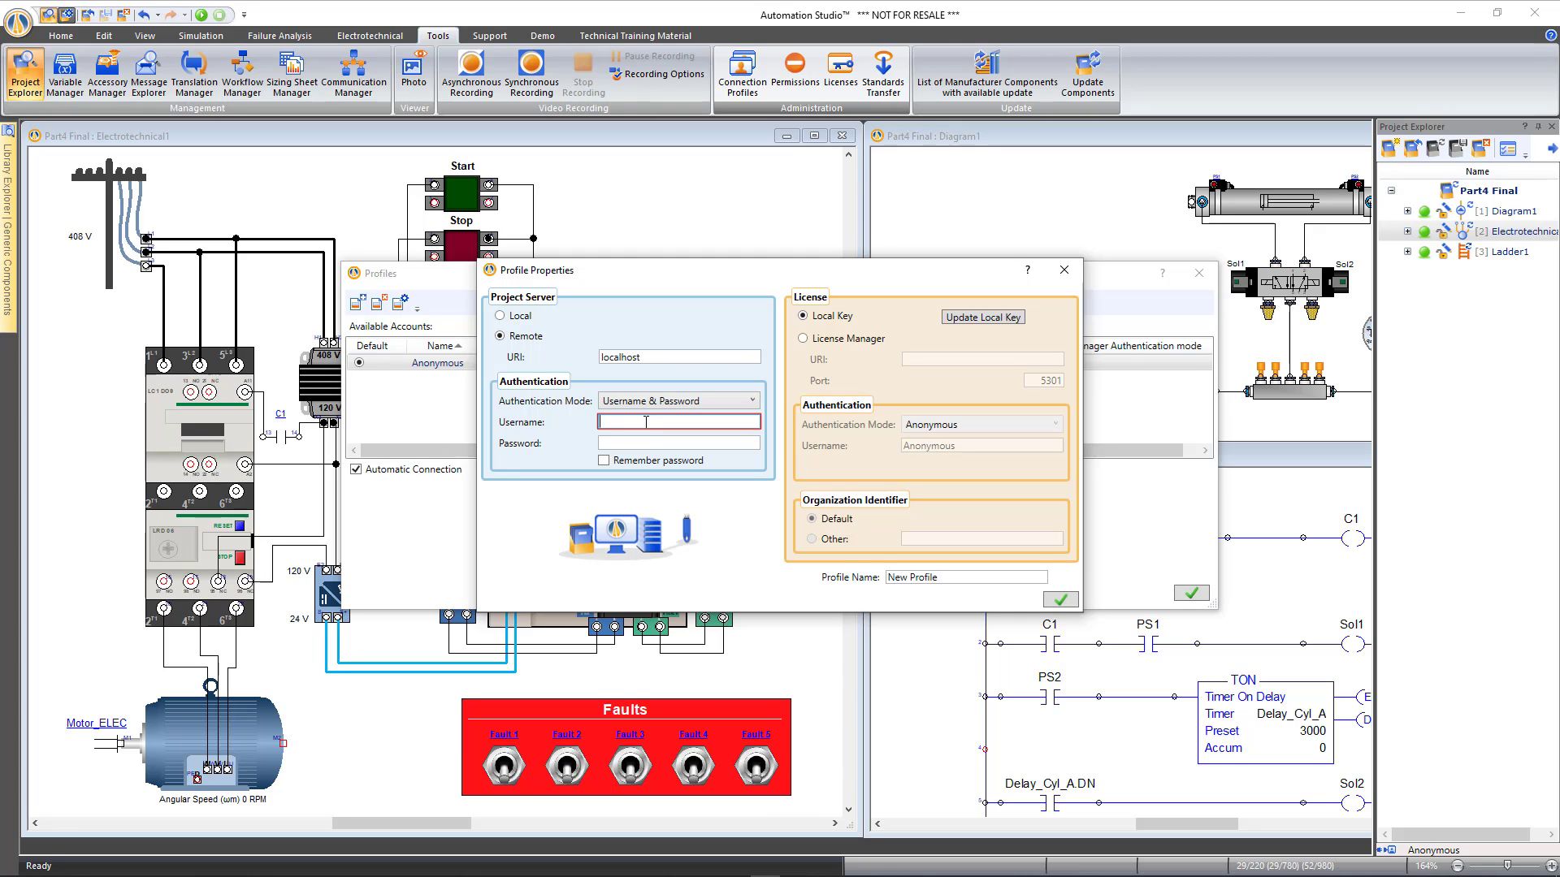
pyautogui.click(646, 422)
pyautogui.press('Tab')
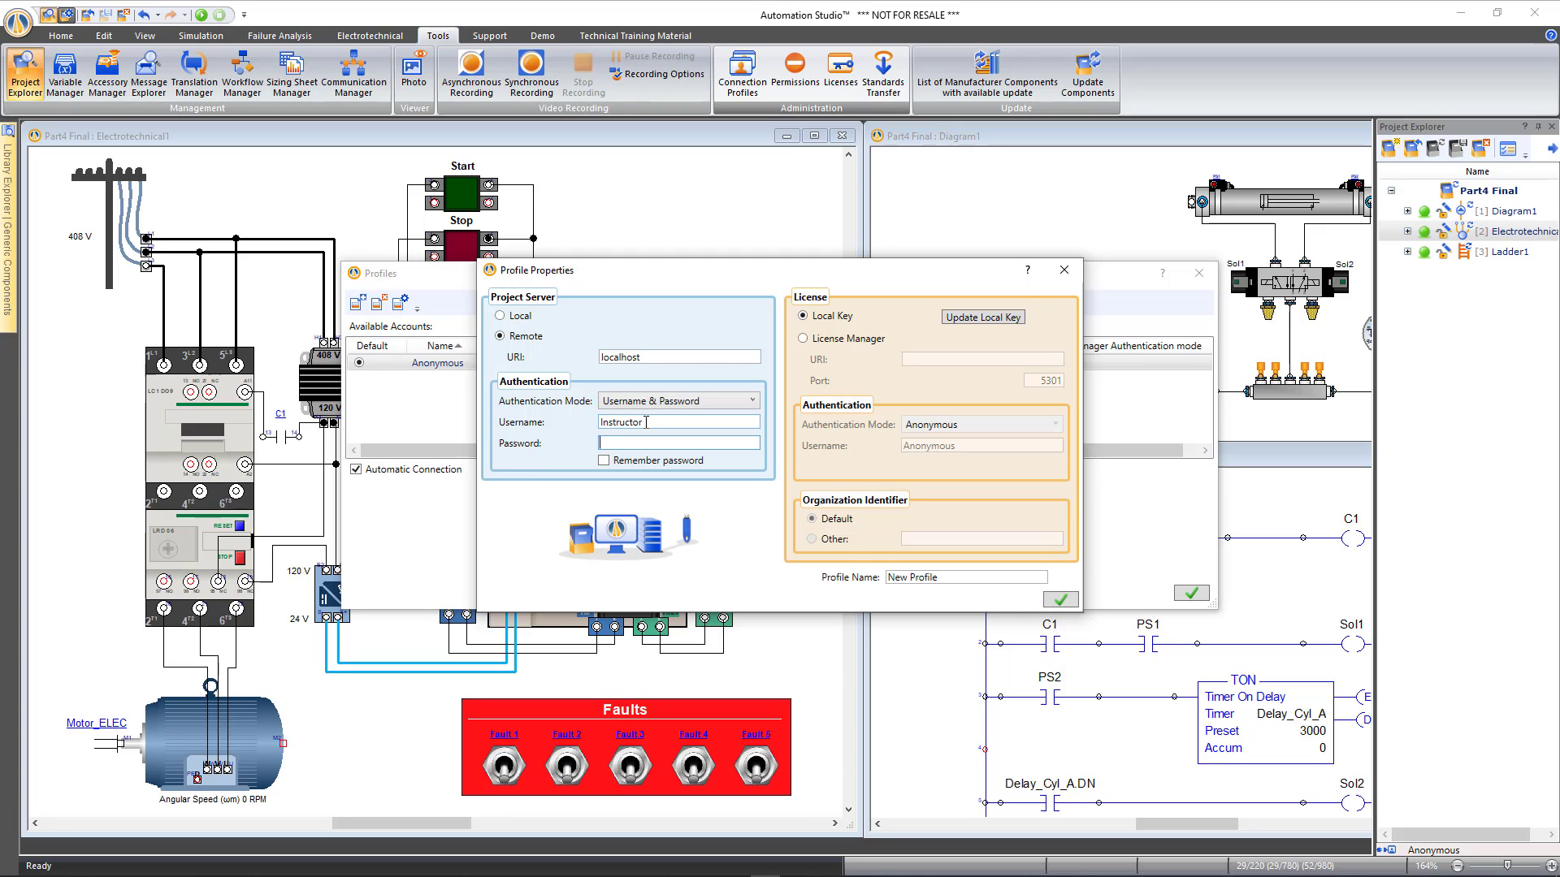
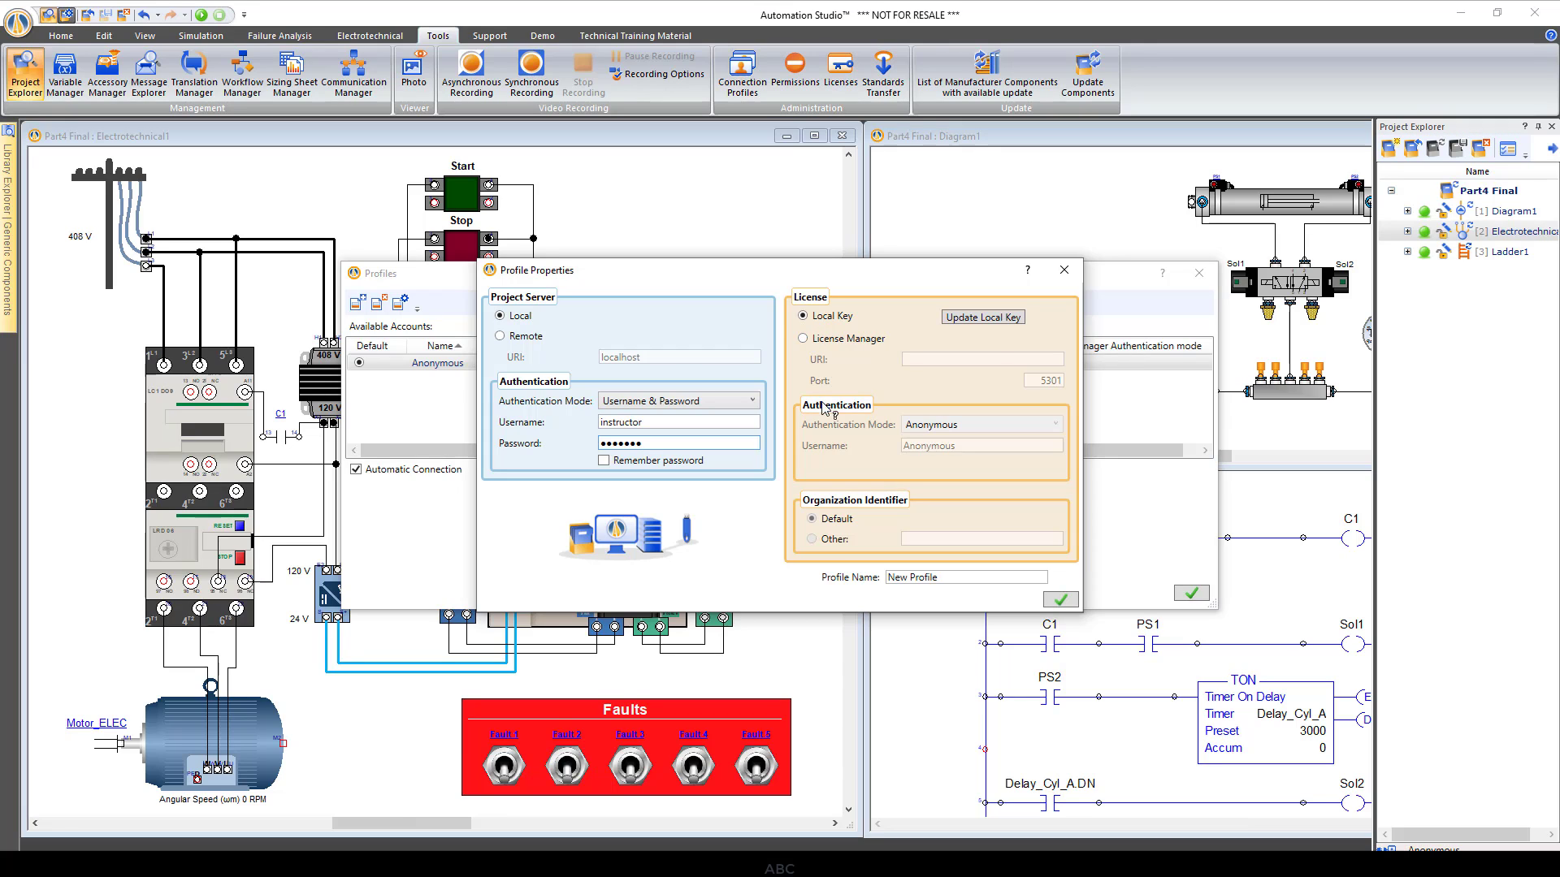
# Set license manager URI win-appli, name the profile Instructor, and turn off Automatic Connection
pyautogui.click(803, 338)
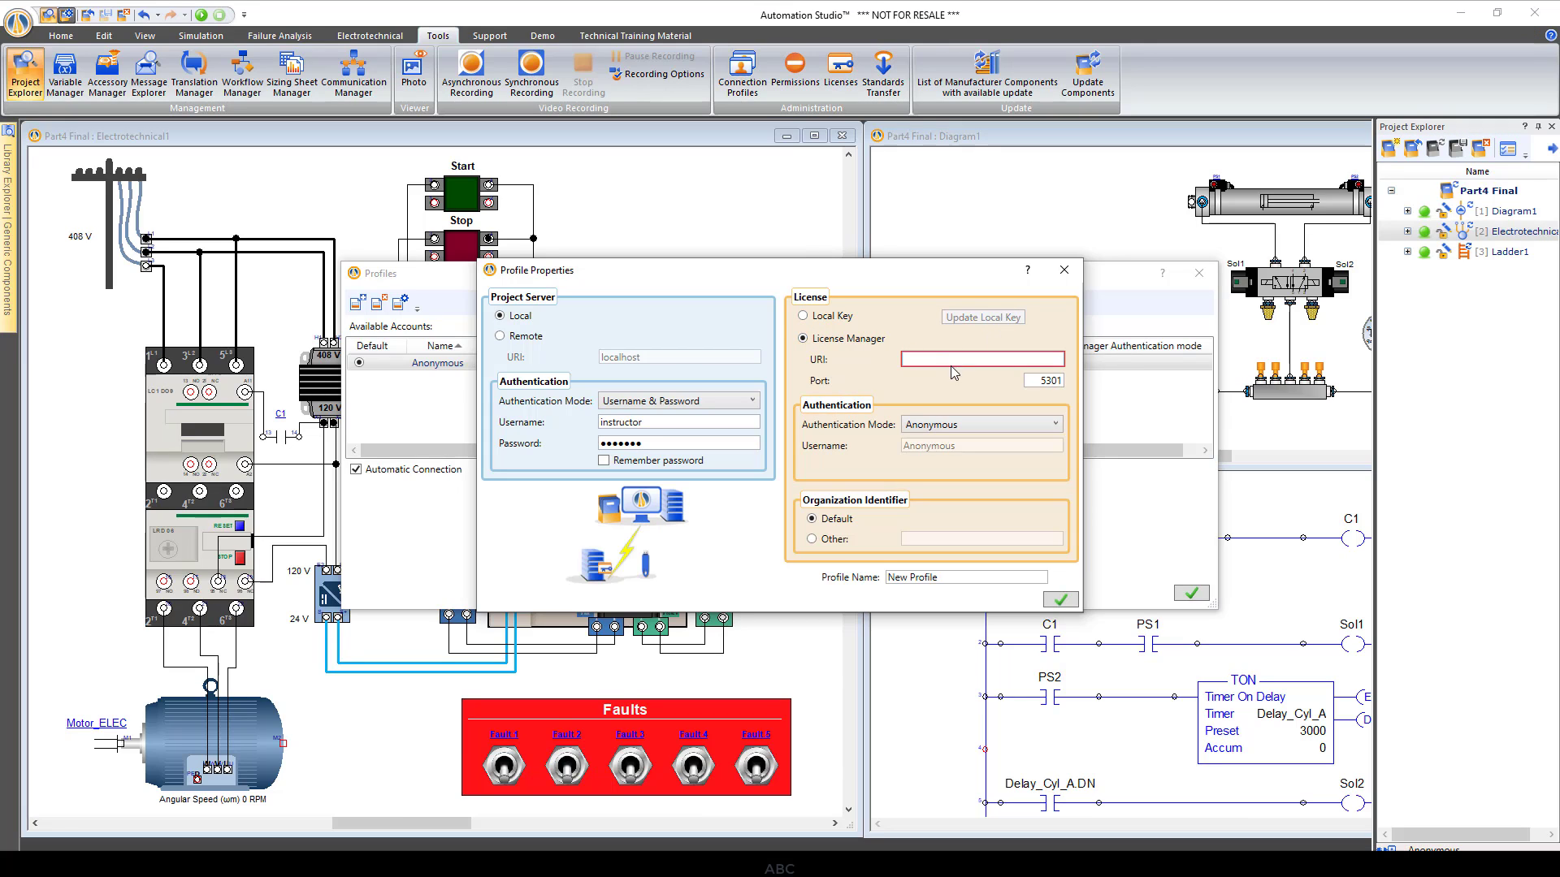
pyautogui.click(945, 355)
pyautogui.write('wi')
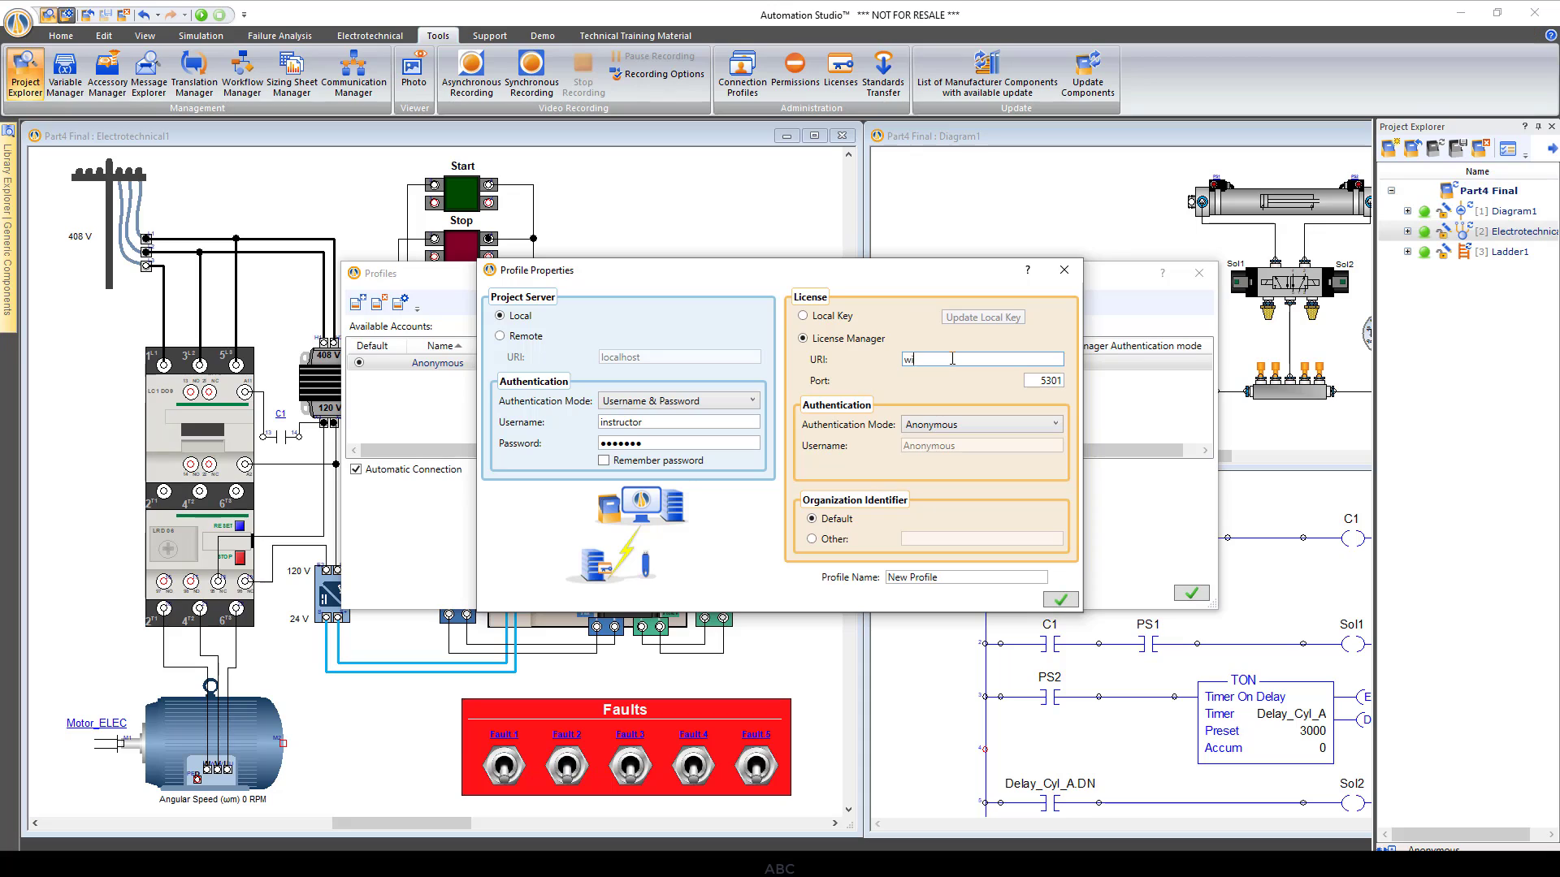
pyautogui.write('n-appli')
pyautogui.click(972, 581)
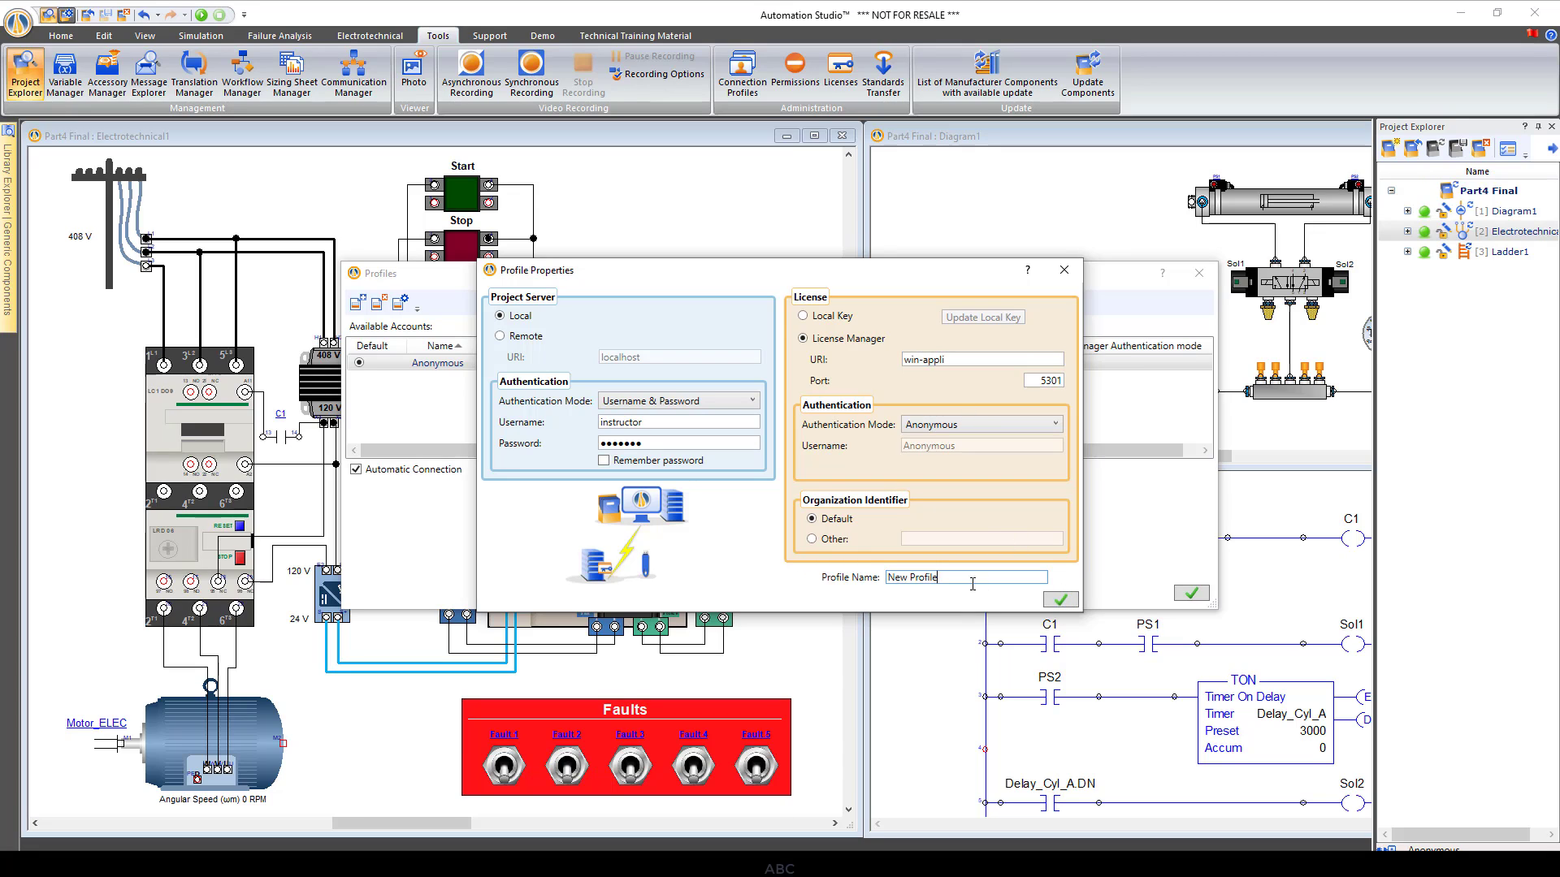
pyautogui.hotkey('shift', 'Home')
pyautogui.write('Instructor')
pyautogui.click(1060, 600)
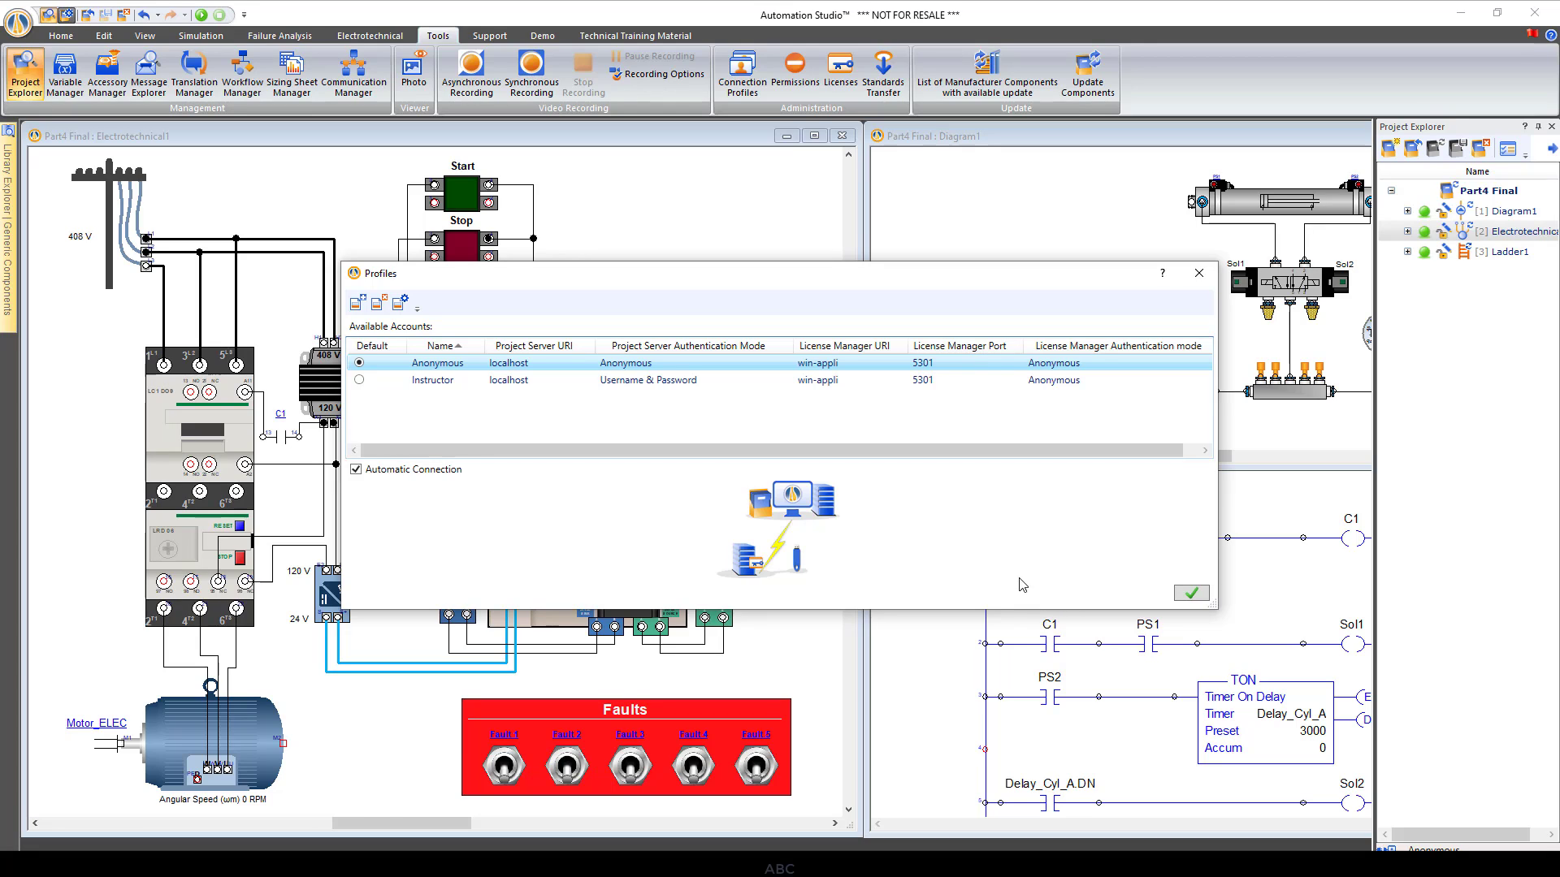
pyautogui.click(355, 471)
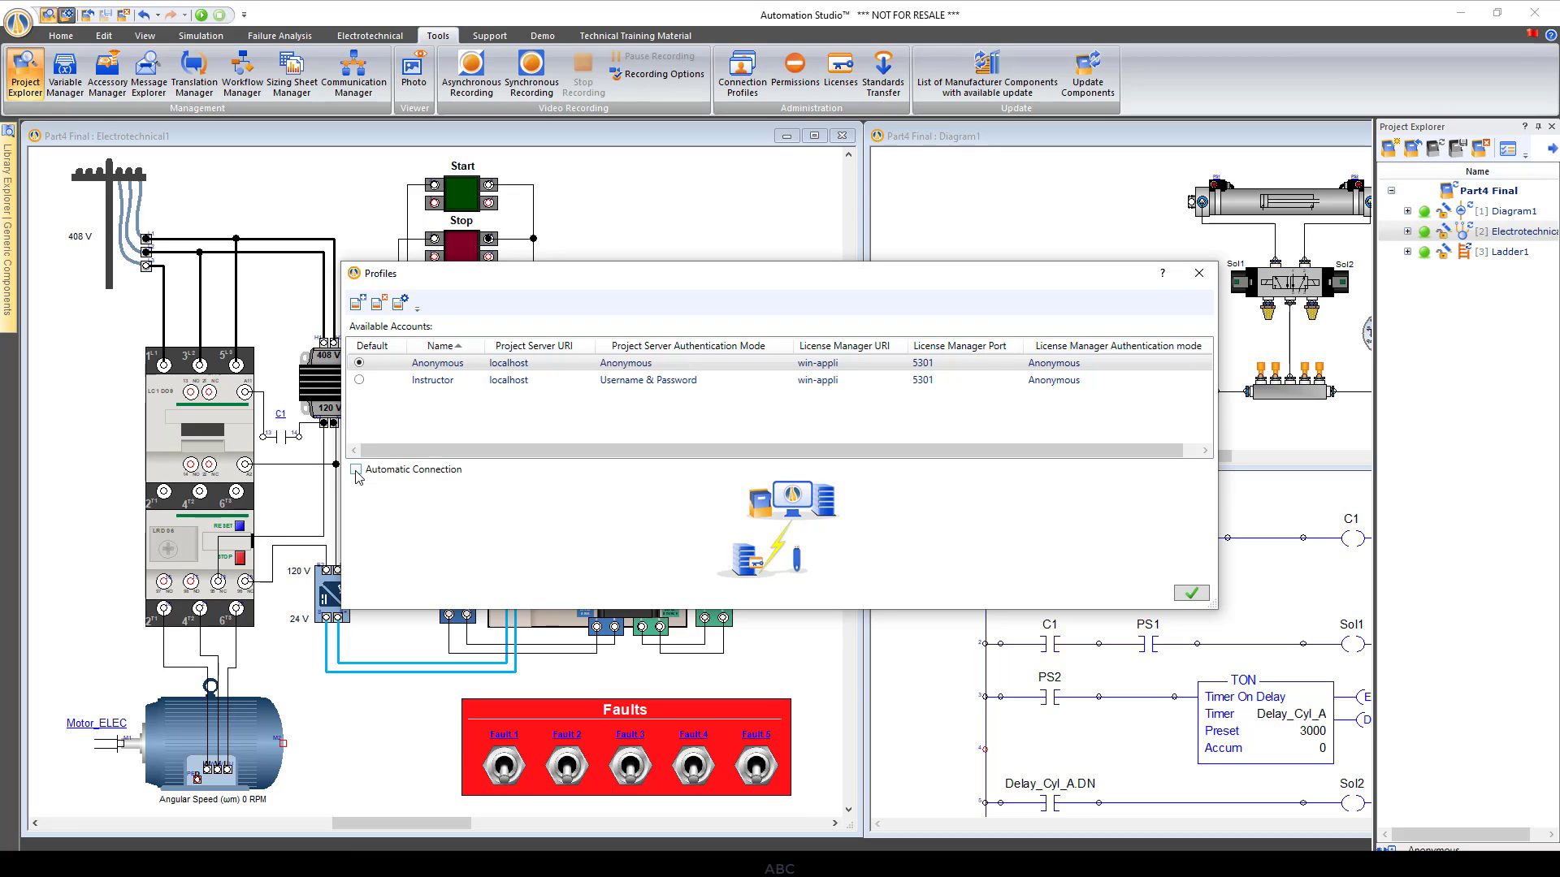
pyautogui.click(1192, 596)
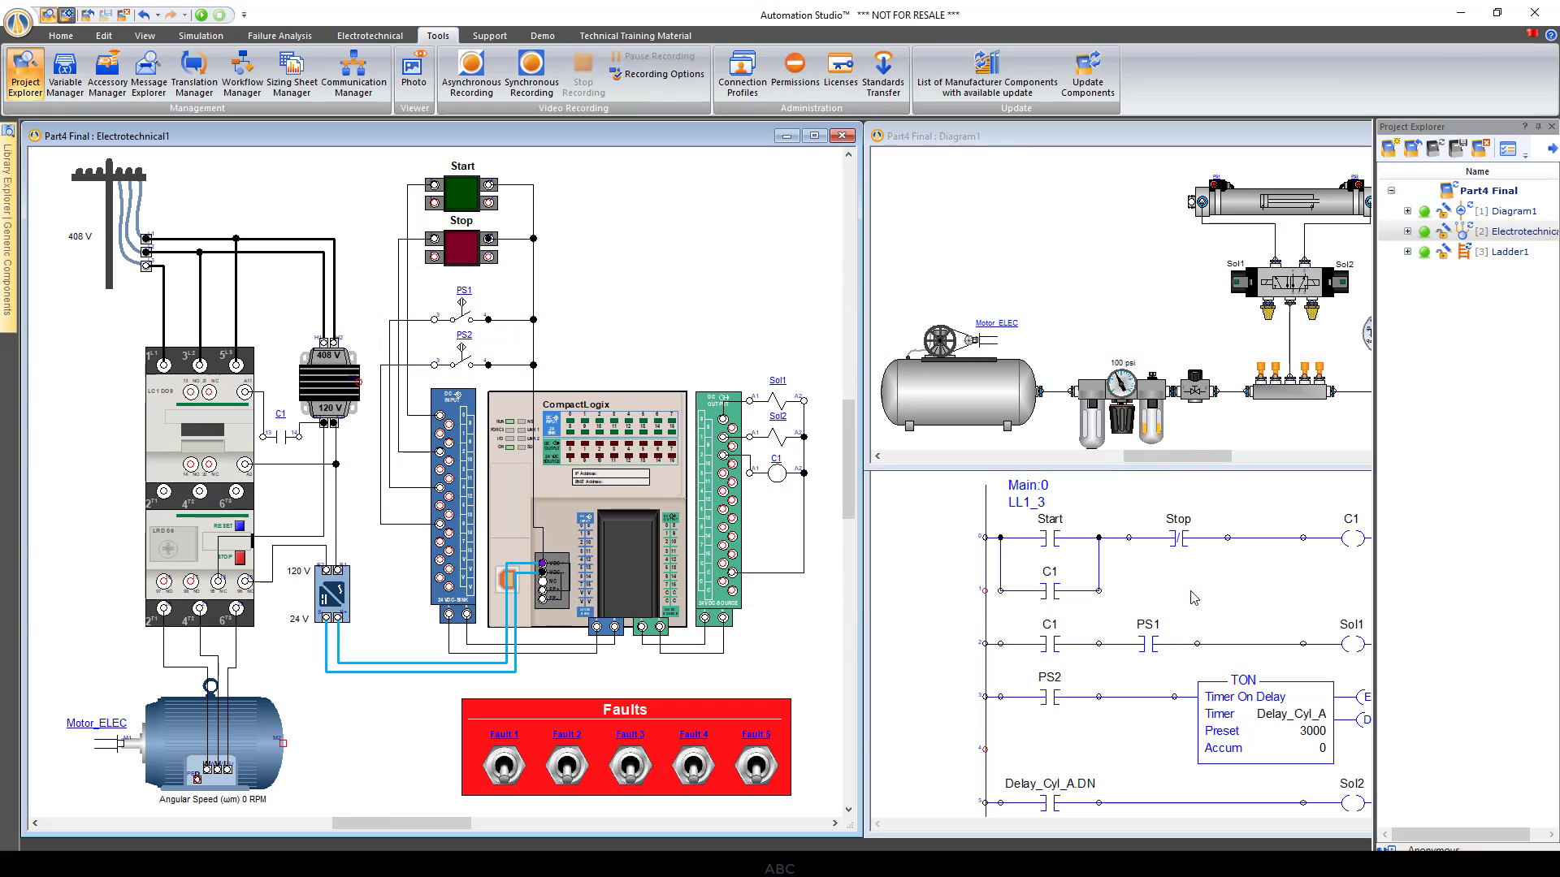
# Import the instructor user account in Permissions, then close the access rights manager
pyautogui.click(793, 83)
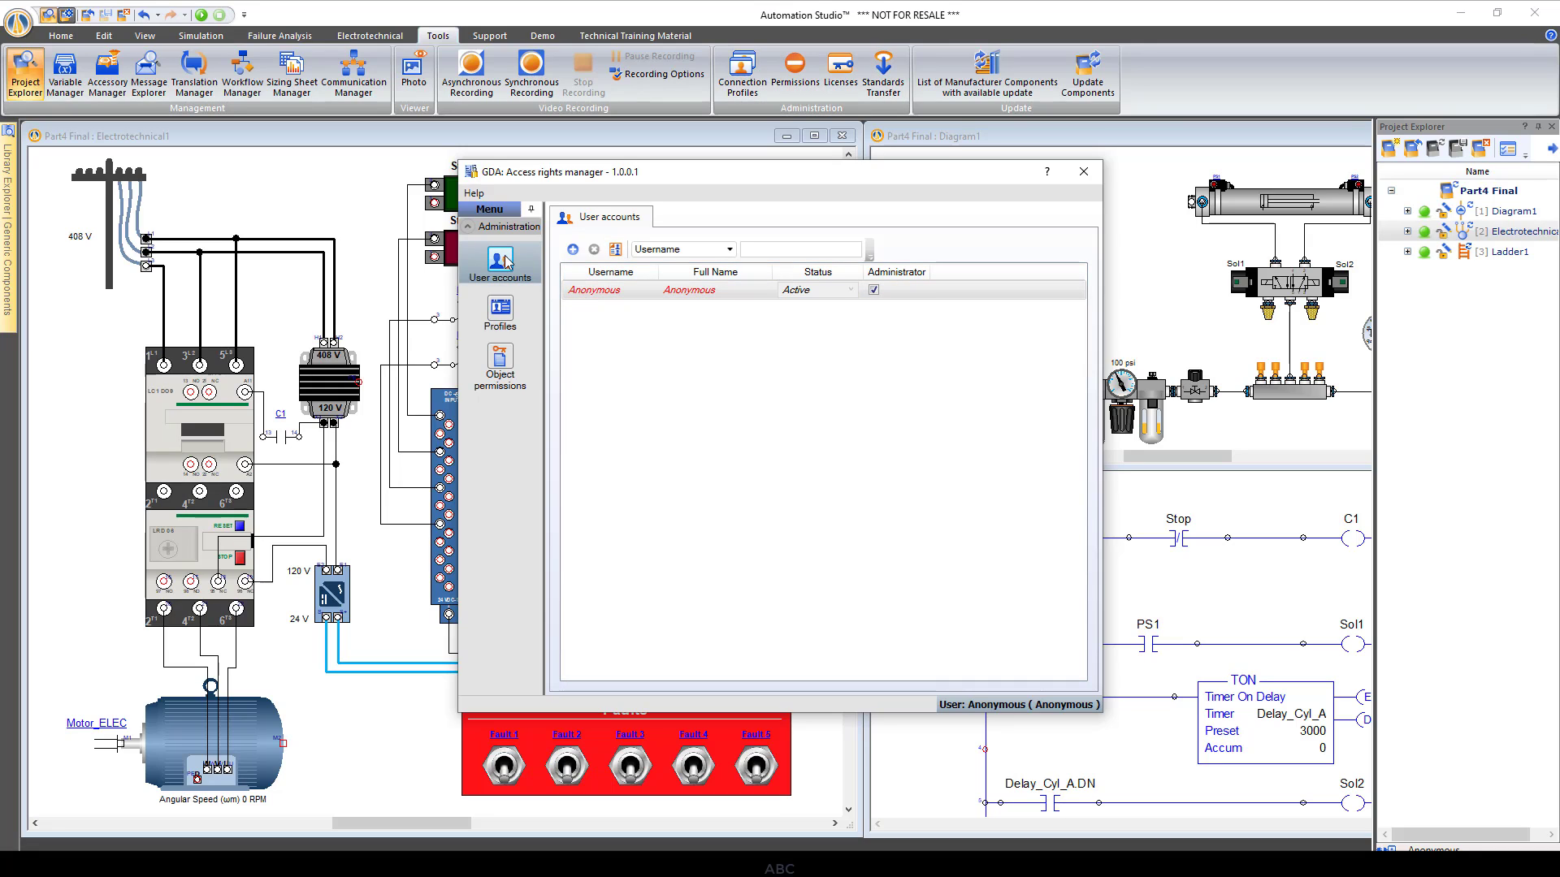
pyautogui.click(615, 250)
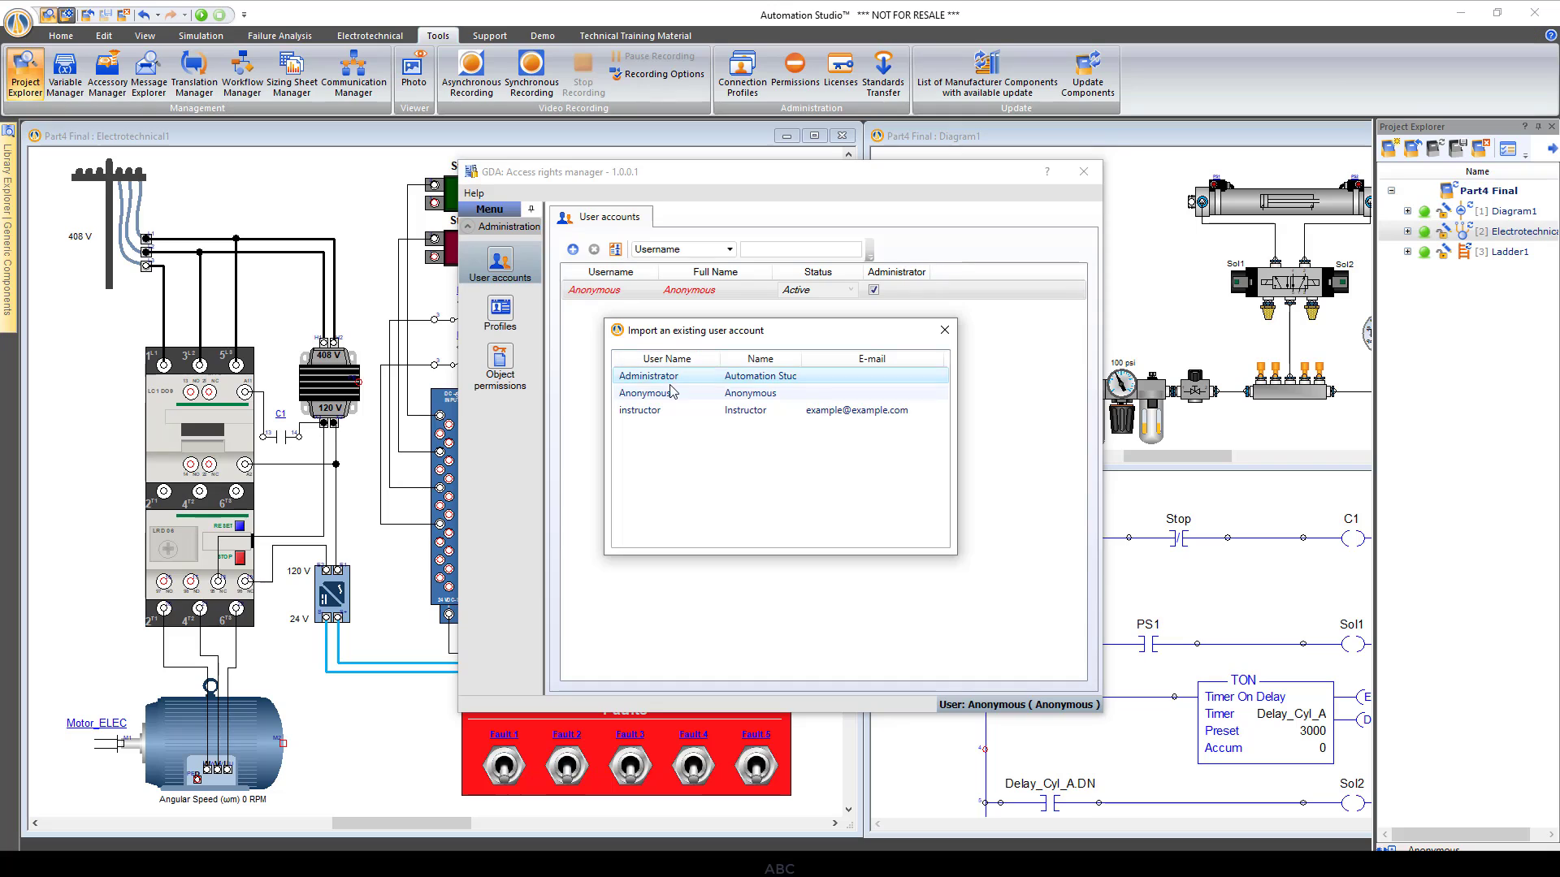
pyautogui.doubleClick(660, 418)
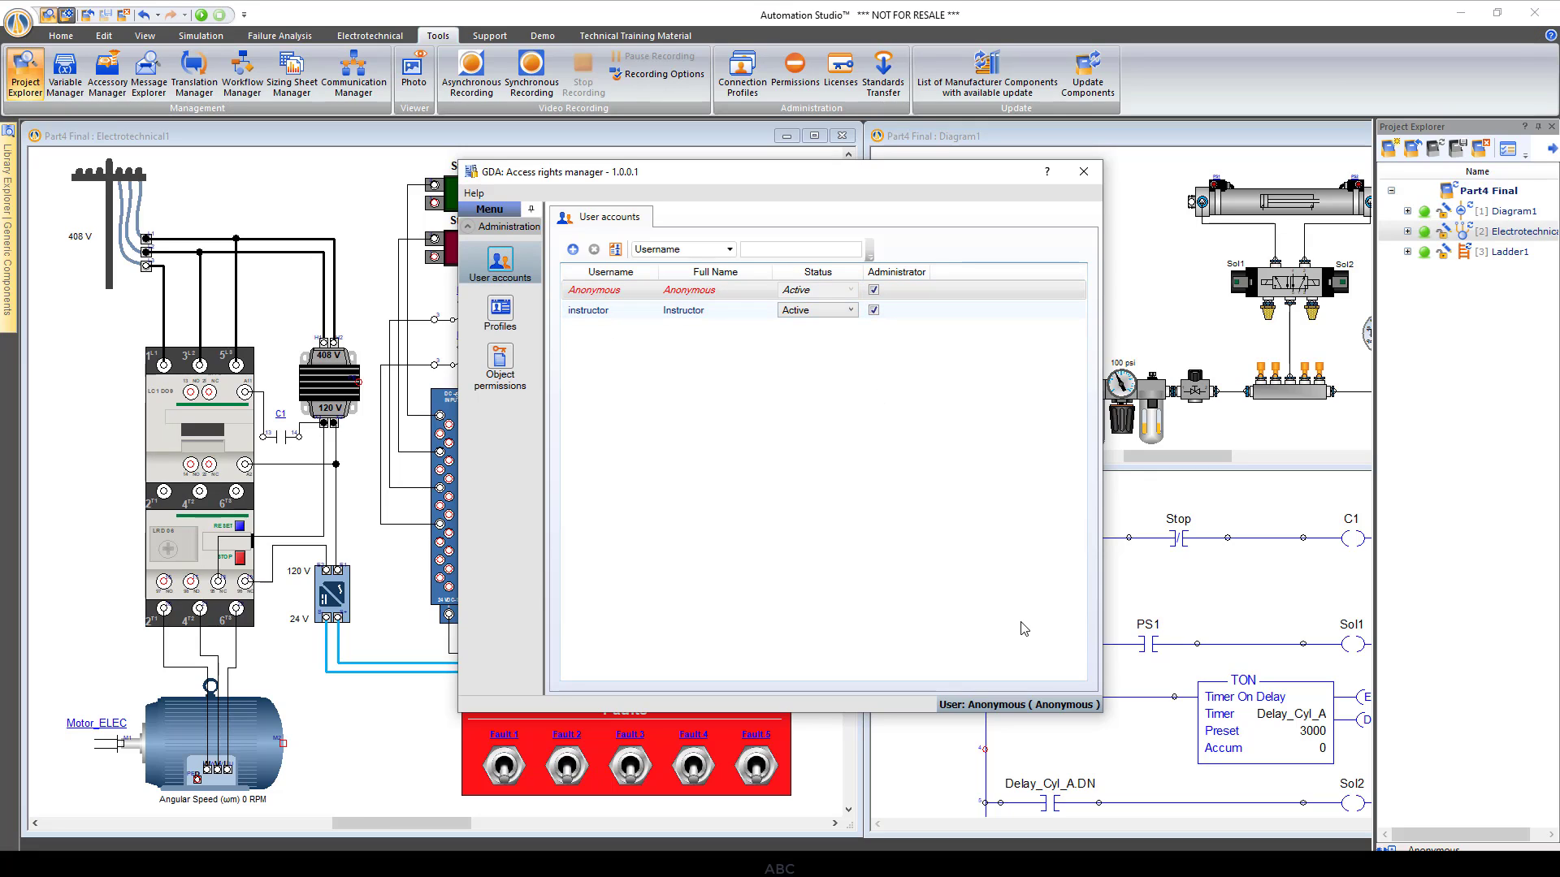
pyautogui.click(1085, 173)
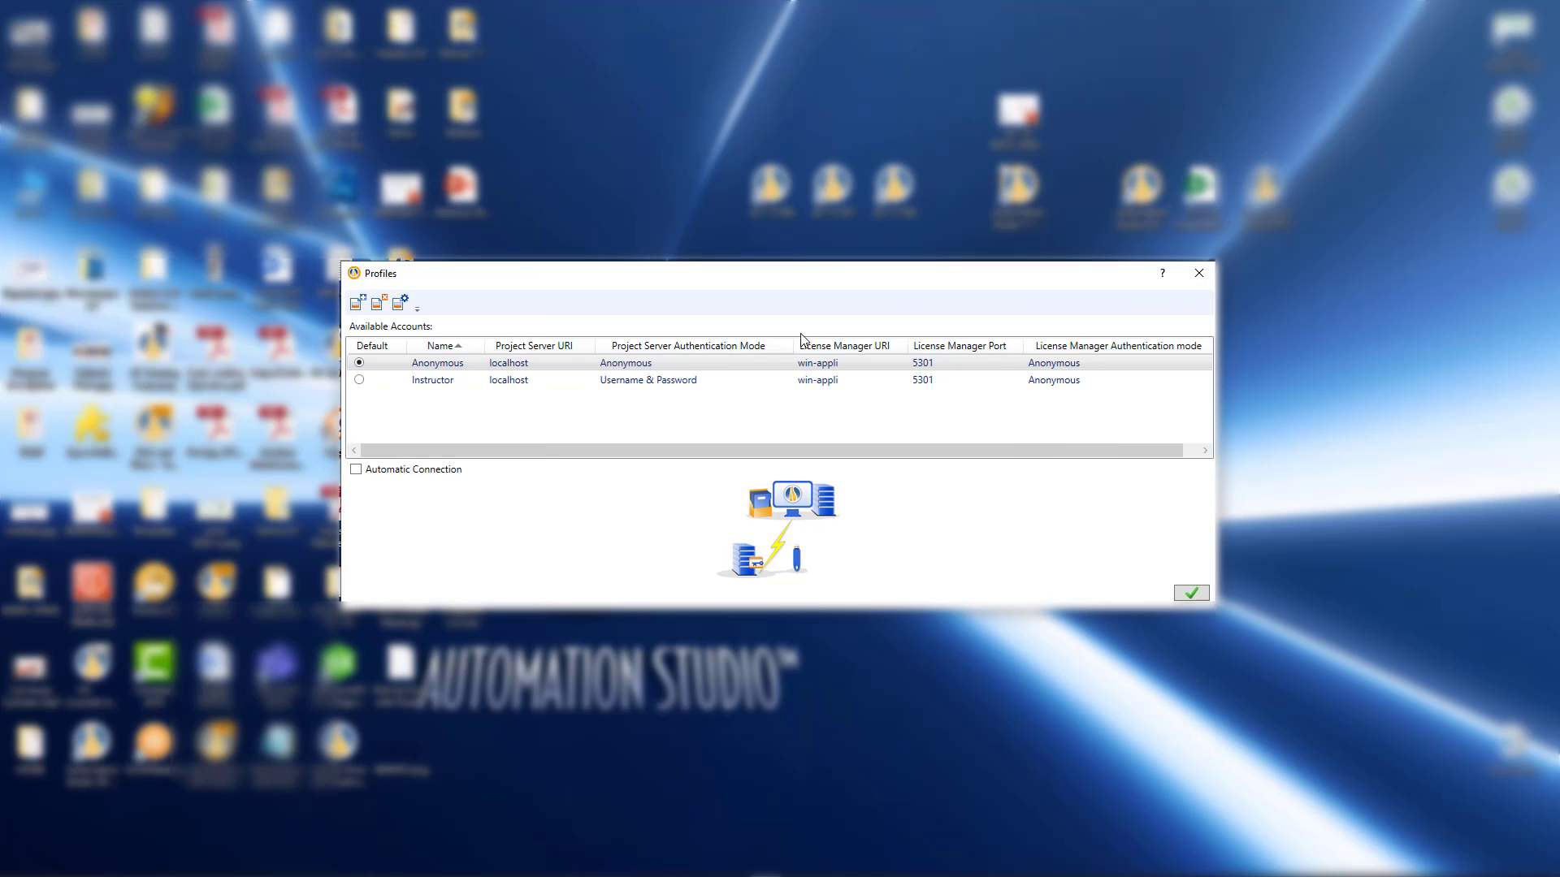
# Make Instructor the default startup profile and log in with the instructor password
pyautogui.click(359, 380)
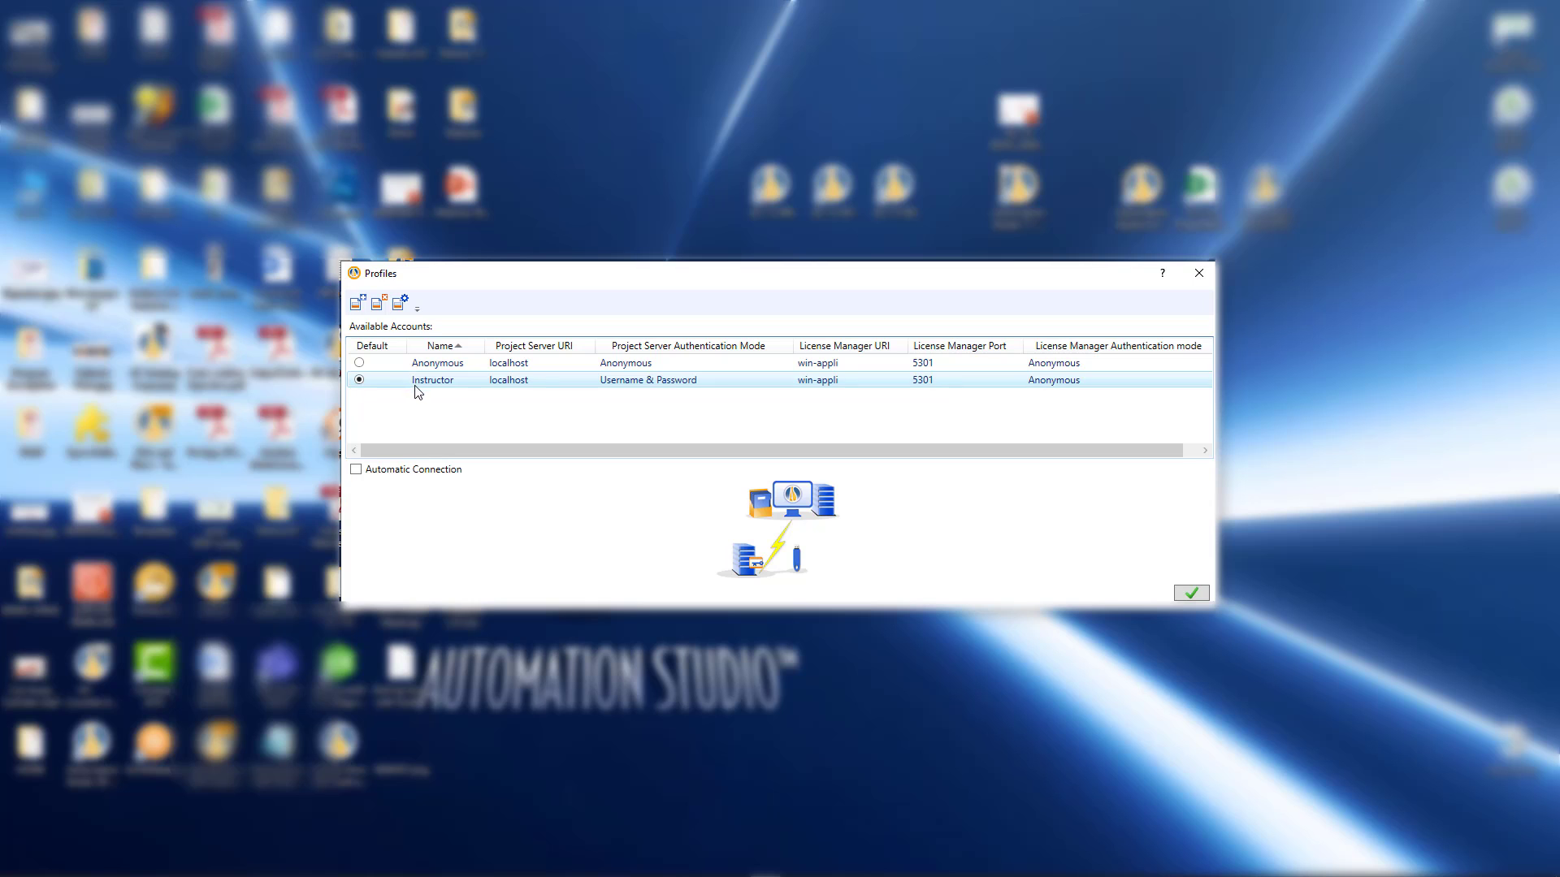
pyautogui.click(1189, 592)
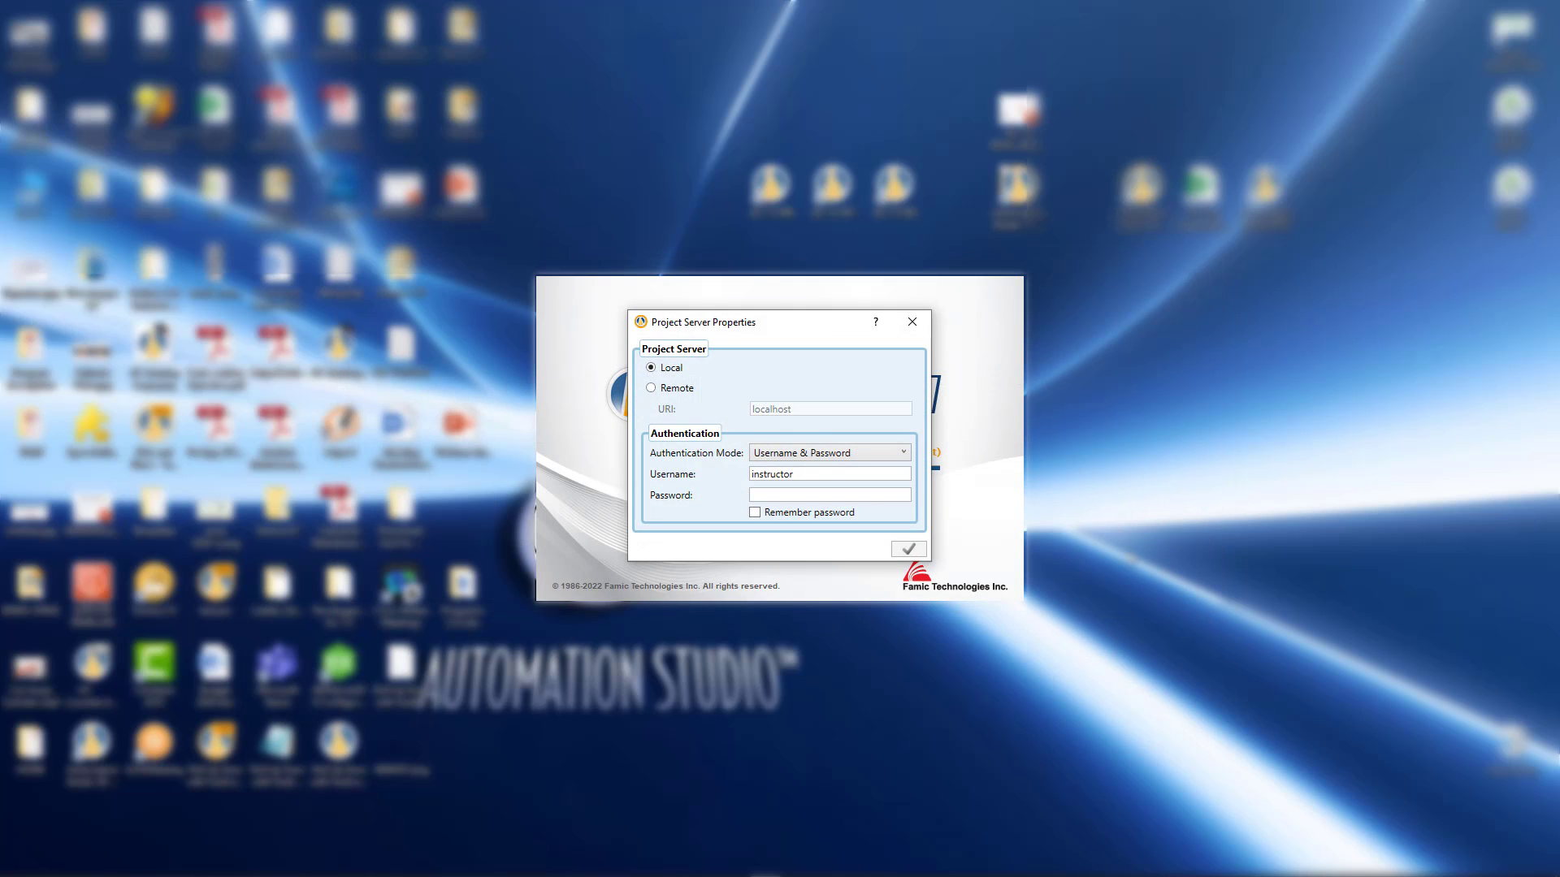
pyautogui.click(795, 493)
pyautogui.write('•••••••')
pyautogui.click(906, 553)
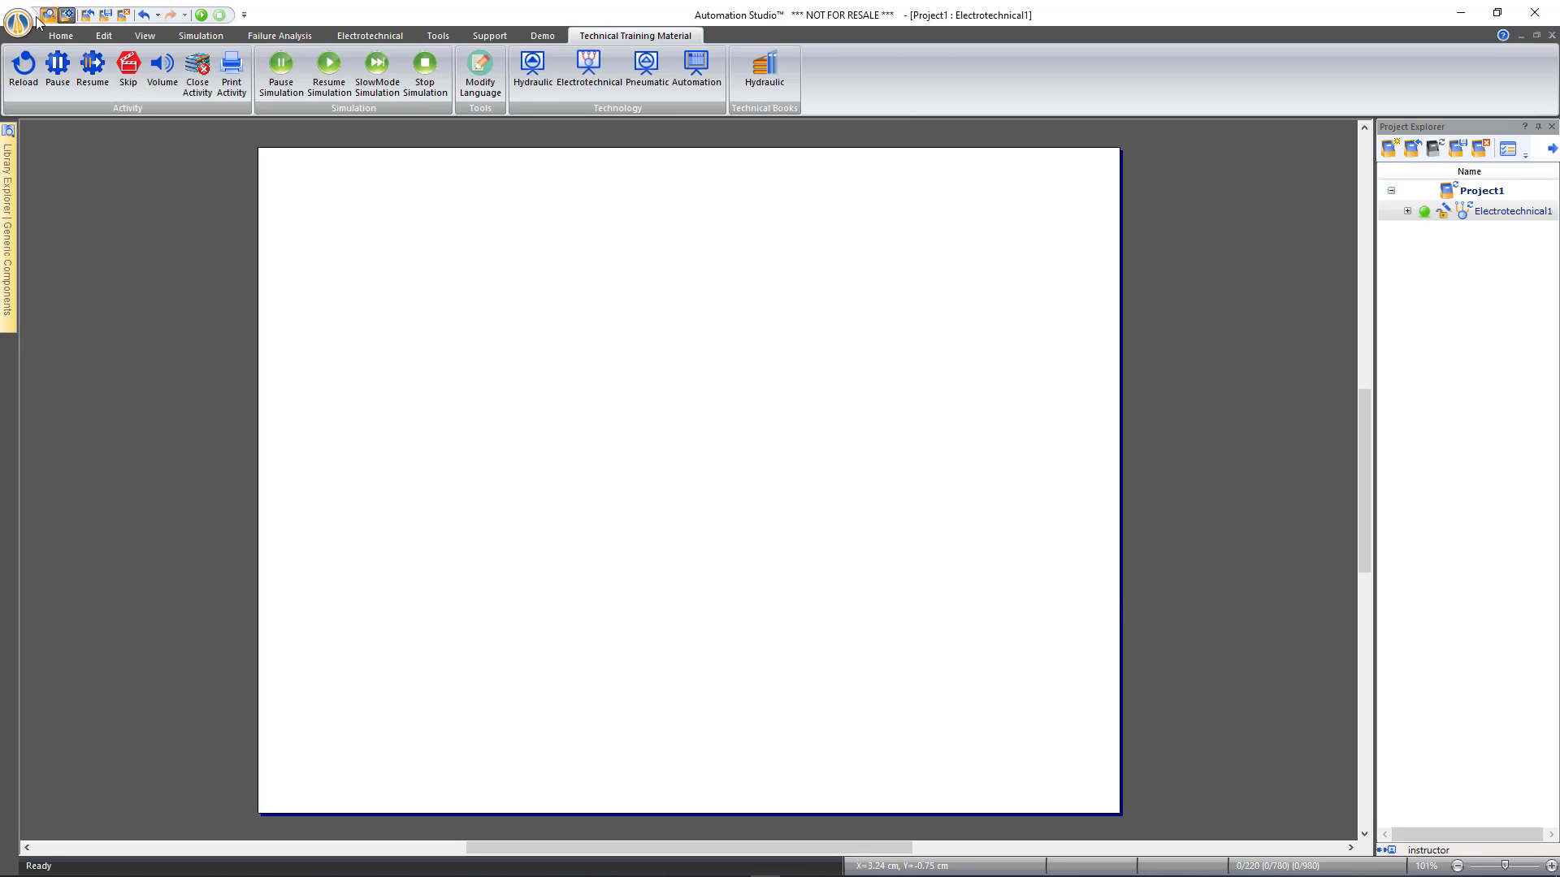
# Close Project1 without saving and reopen Part4 Final.prx from Recent Documents
pyautogui.click(87, 15)
pyautogui.click(784, 480)
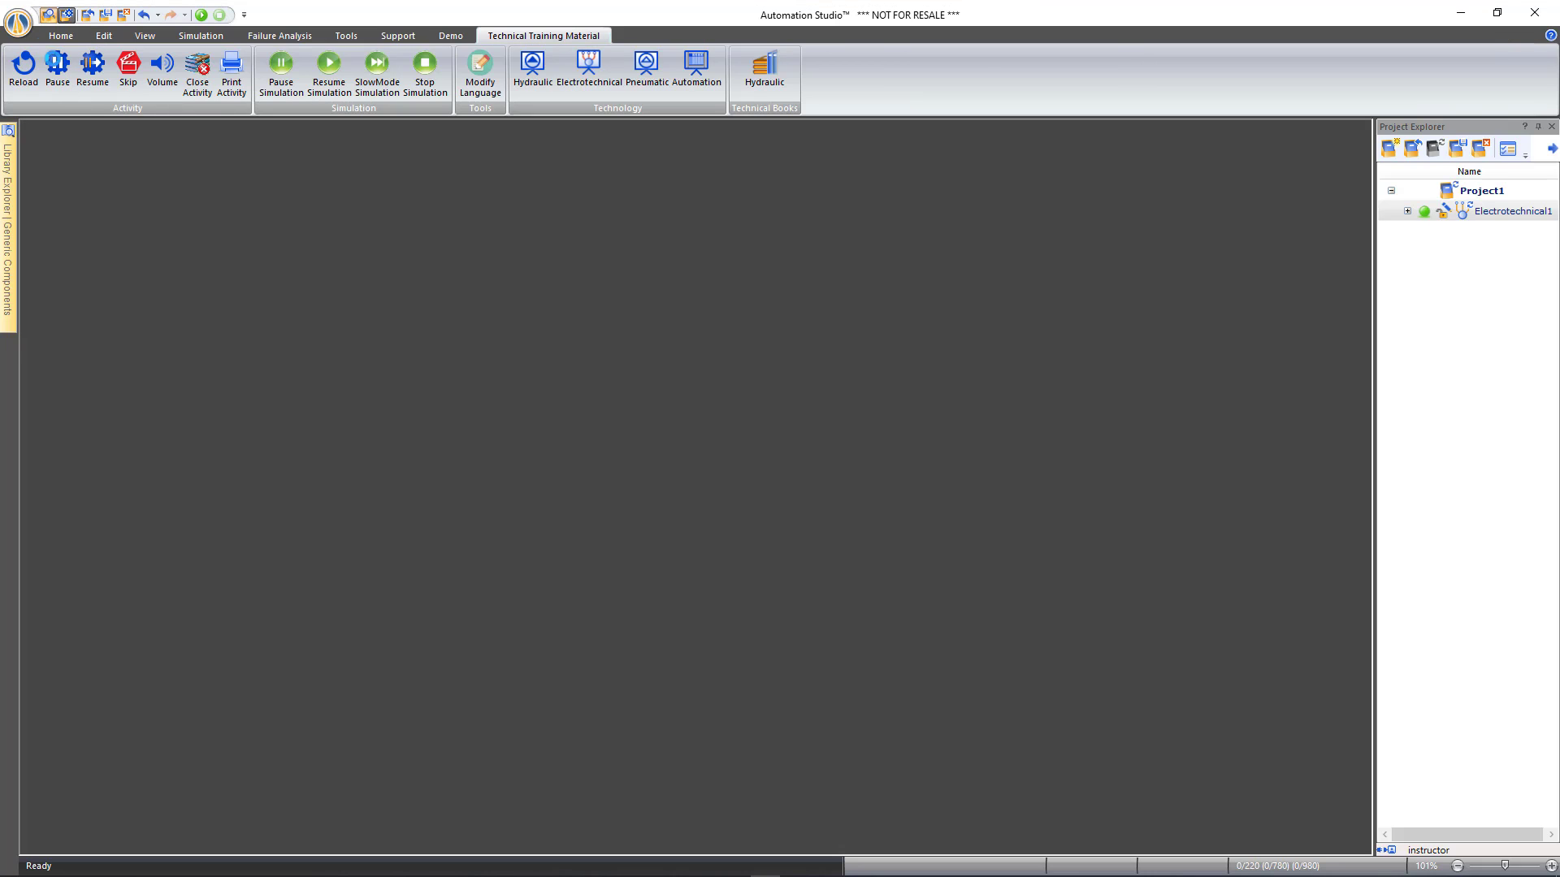
pyautogui.click(25, 28)
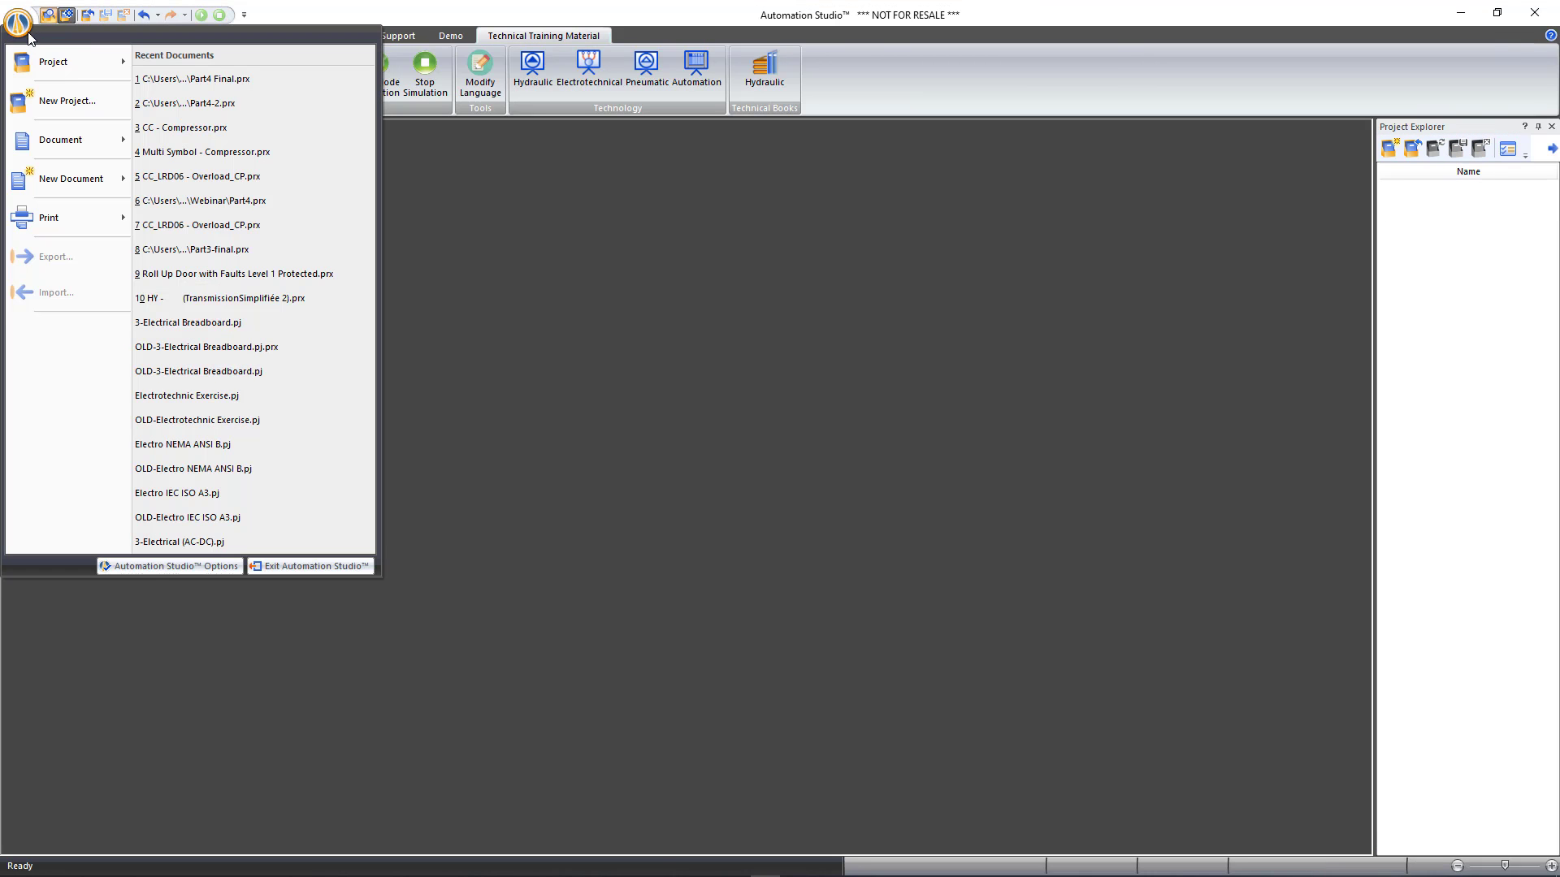
pyautogui.click(216, 79)
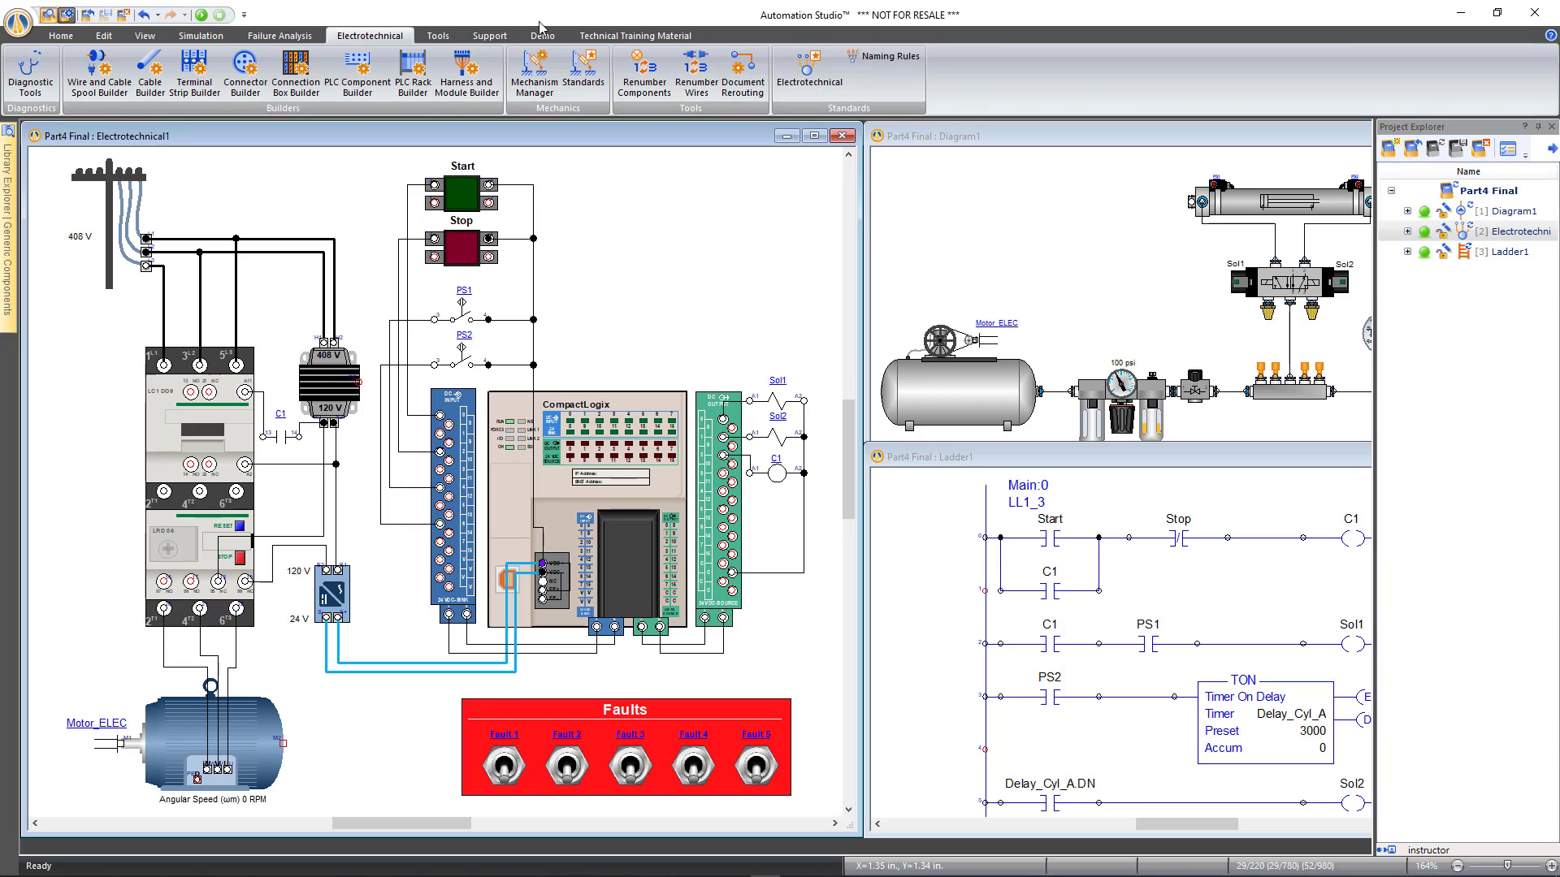
pyautogui.click(438, 35)
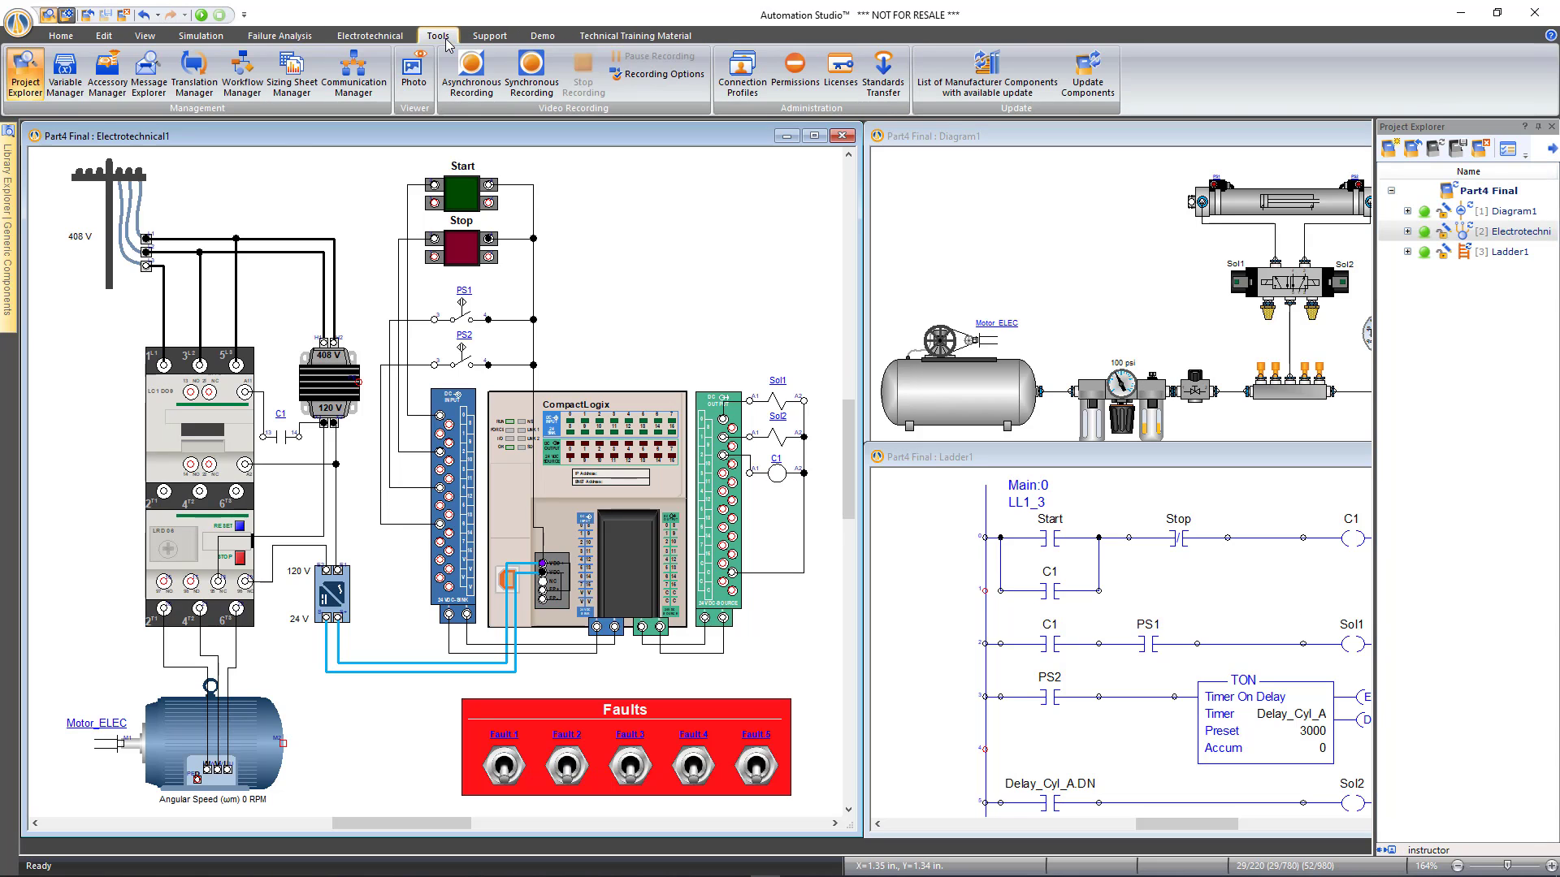
# Add an access profile renamed from Students to Everyone, with Anonymous as its member
pyautogui.click(794, 74)
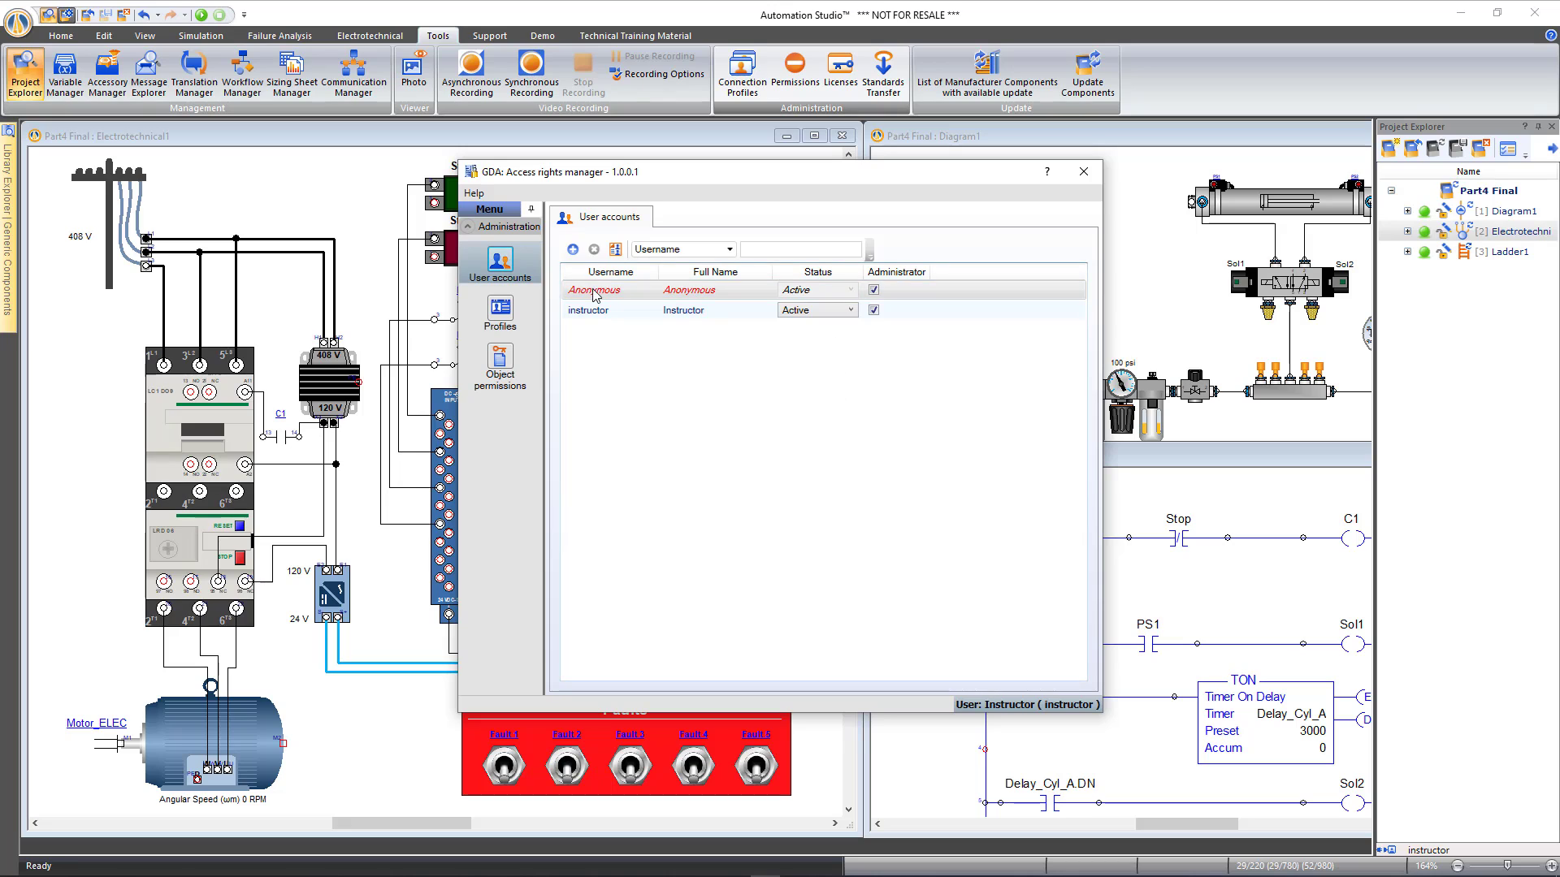
pyautogui.click(502, 313)
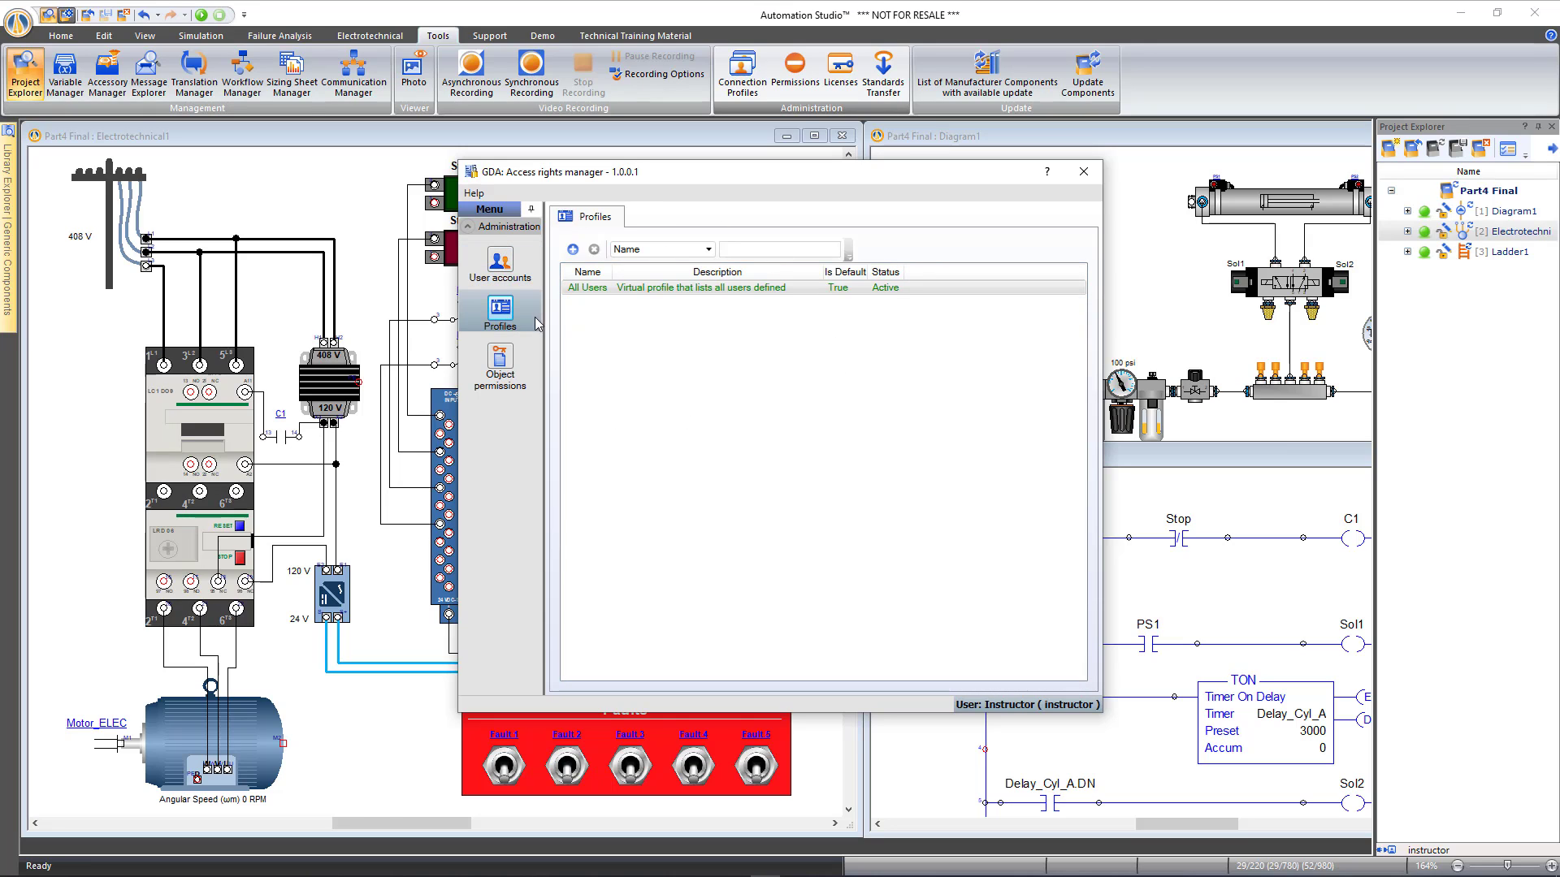
pyautogui.click(573, 250)
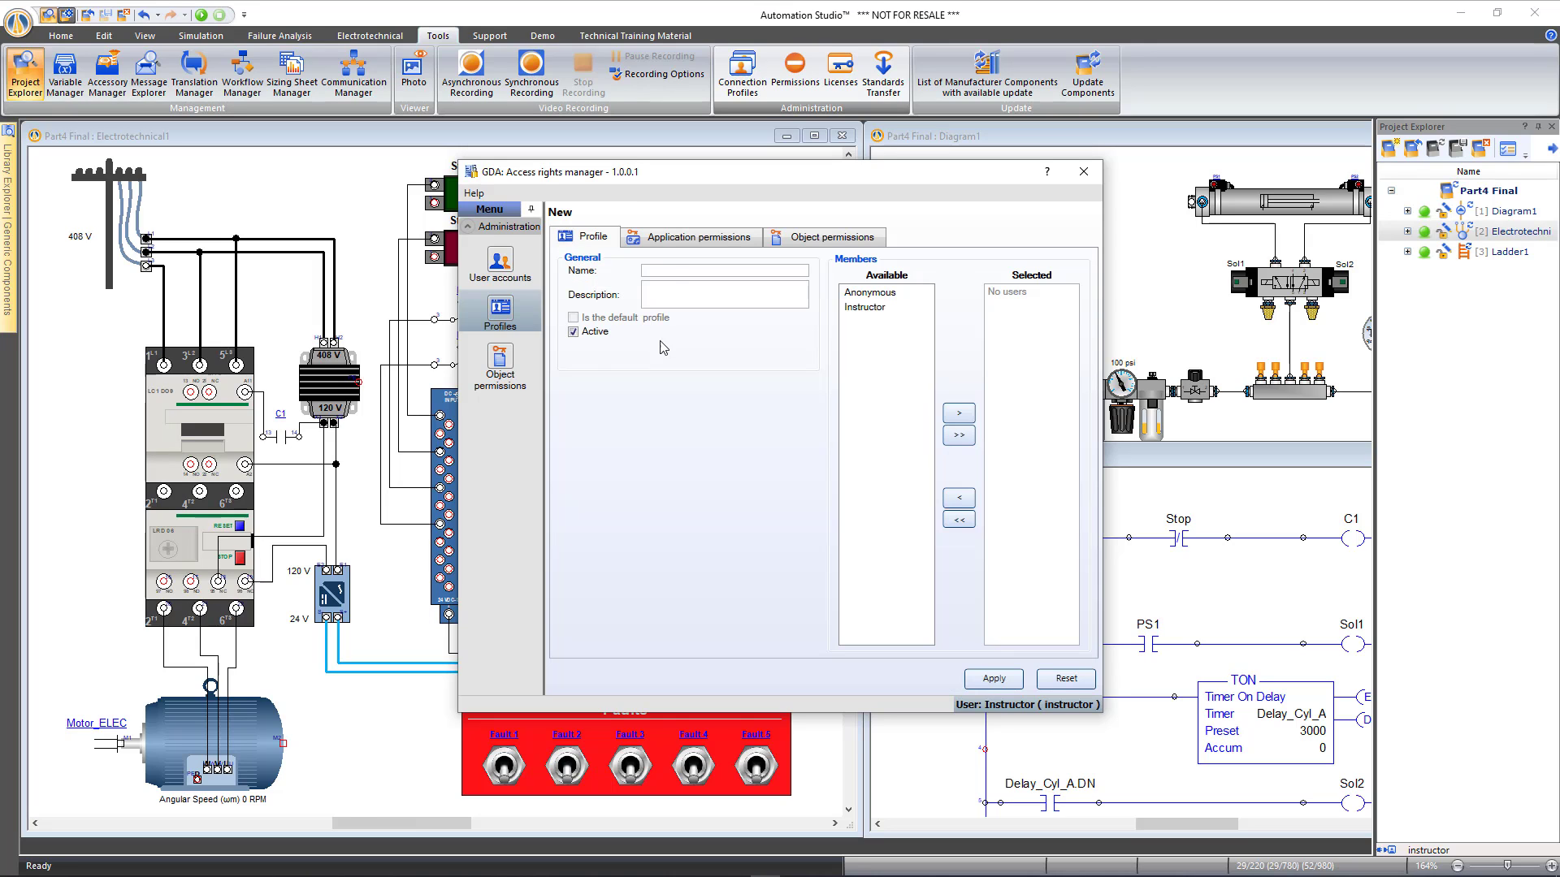
pyautogui.click(671, 271)
pyautogui.moveTo(707, 274); pyautogui.dragTo(619, 276)
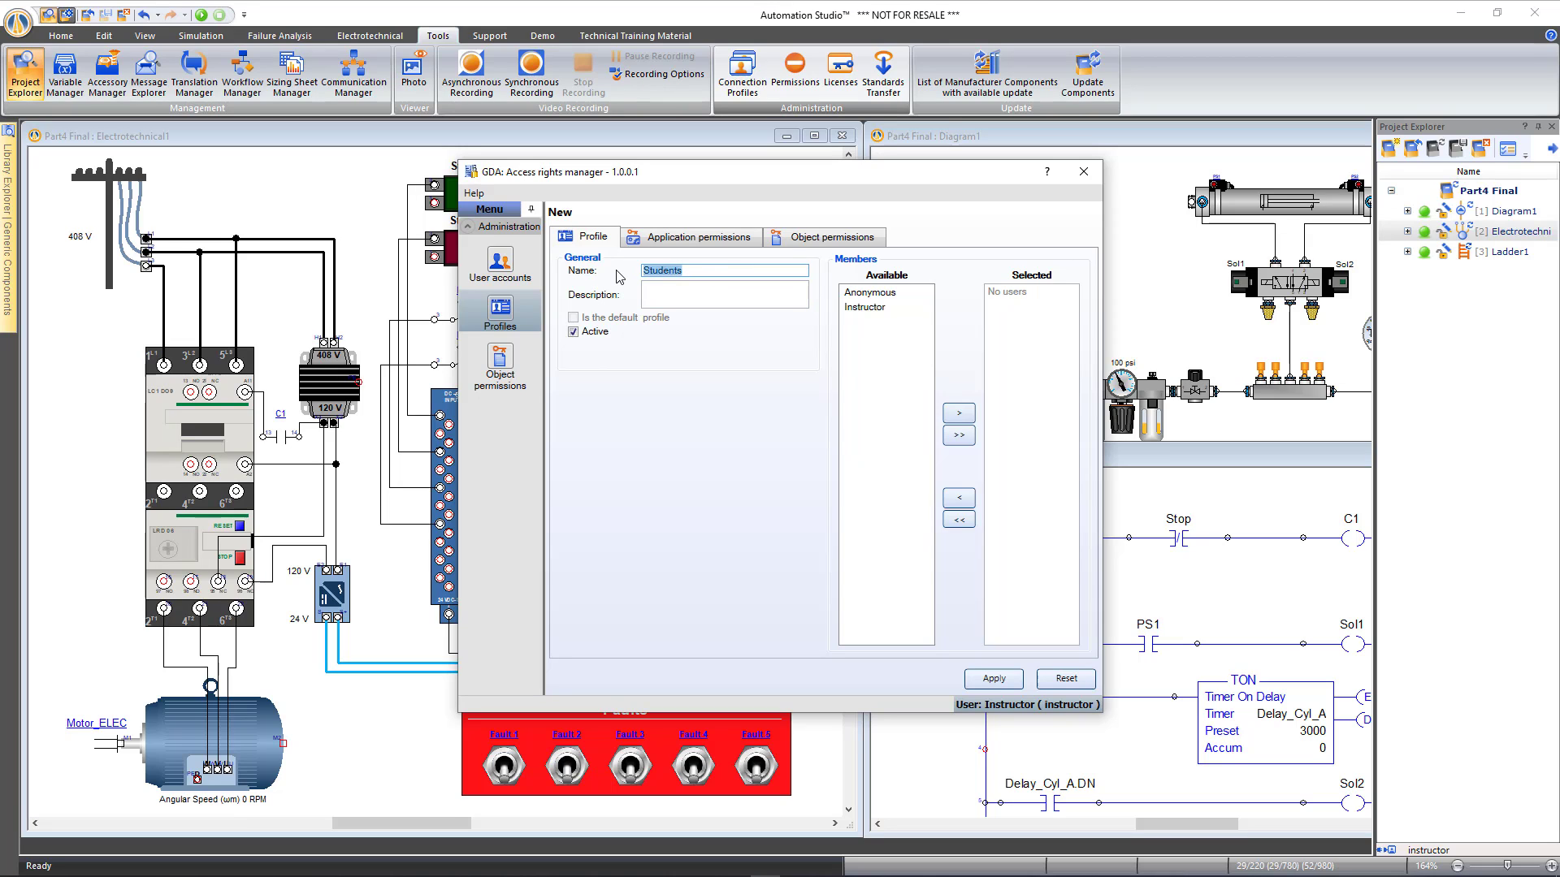
pyautogui.write('Everyone')
pyautogui.doubleClick(878, 293)
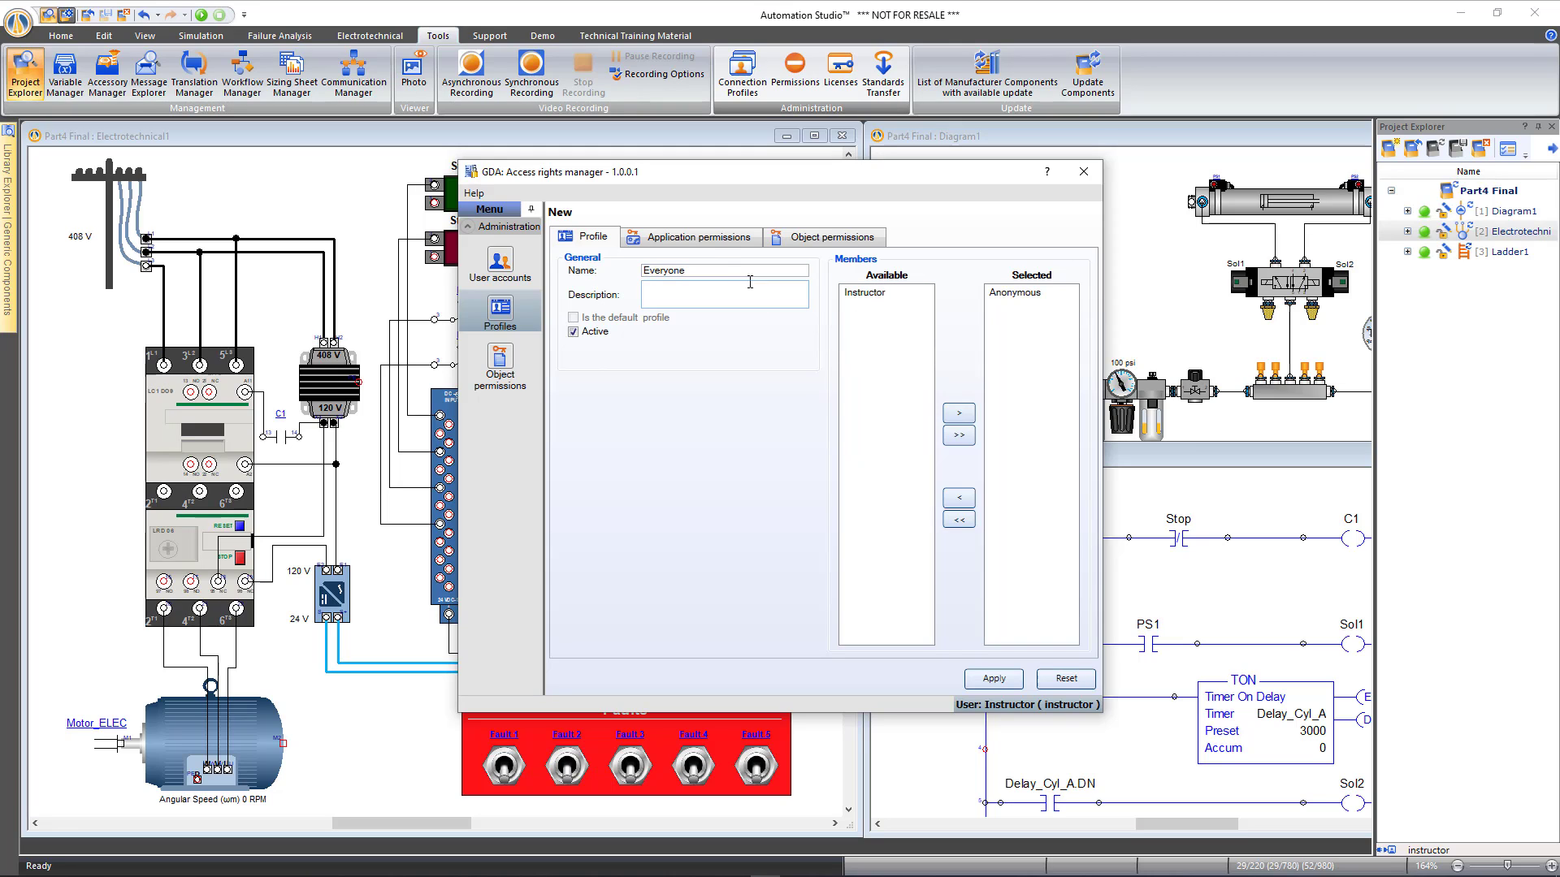
pyautogui.click(702, 242)
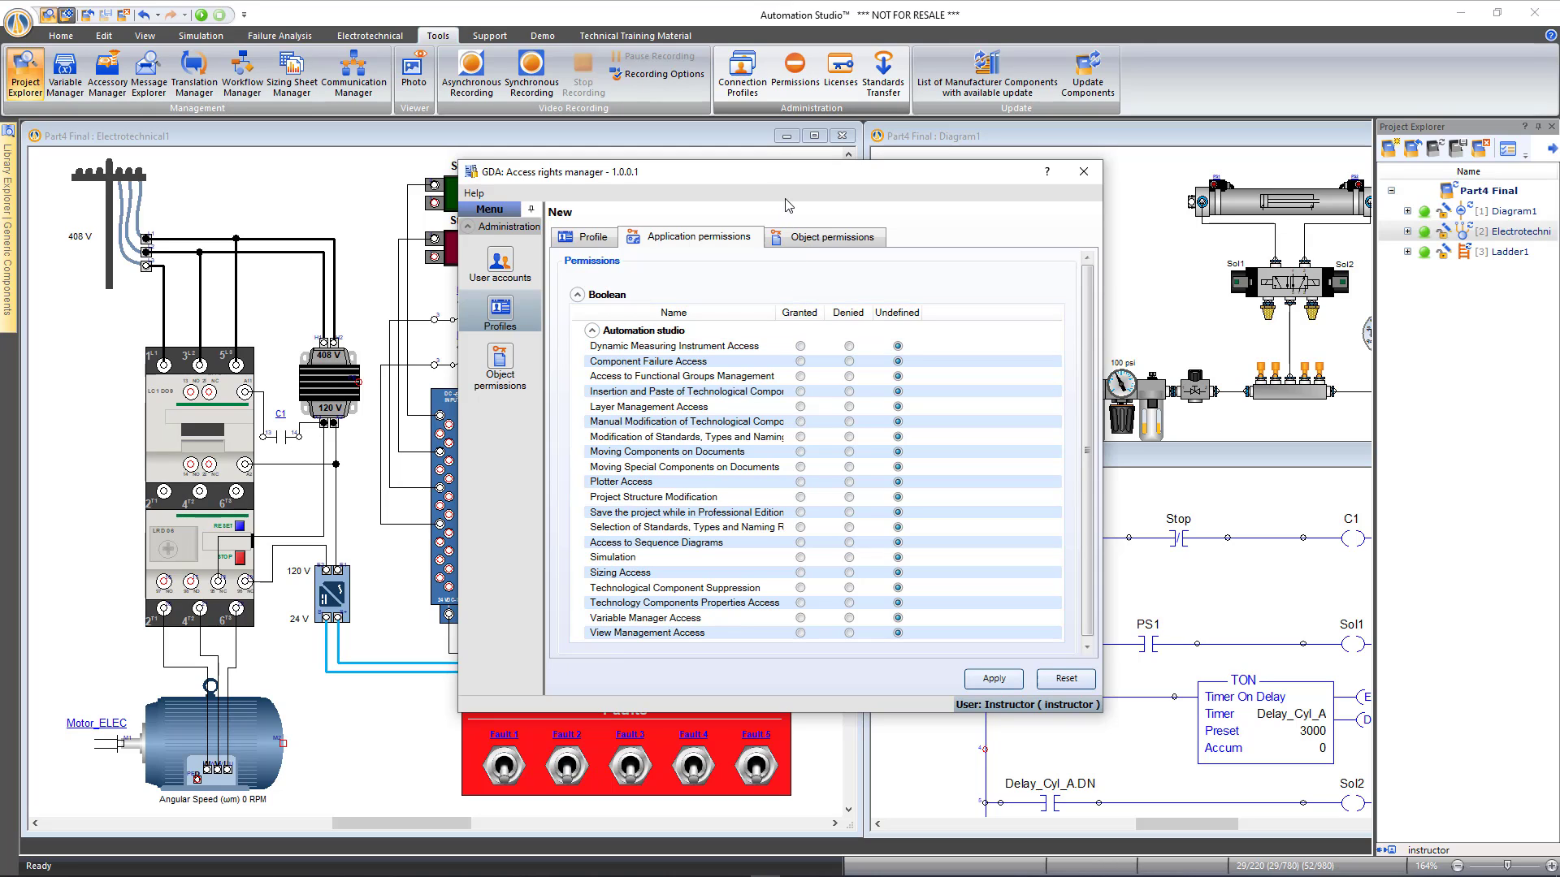
# Grant Dynamic Measuring Instrument Access; deny component failure, functional groups, component insertion, layers, and appearance changes
pyautogui.moveTo(782, 179); pyautogui.dragTo(748, 167)
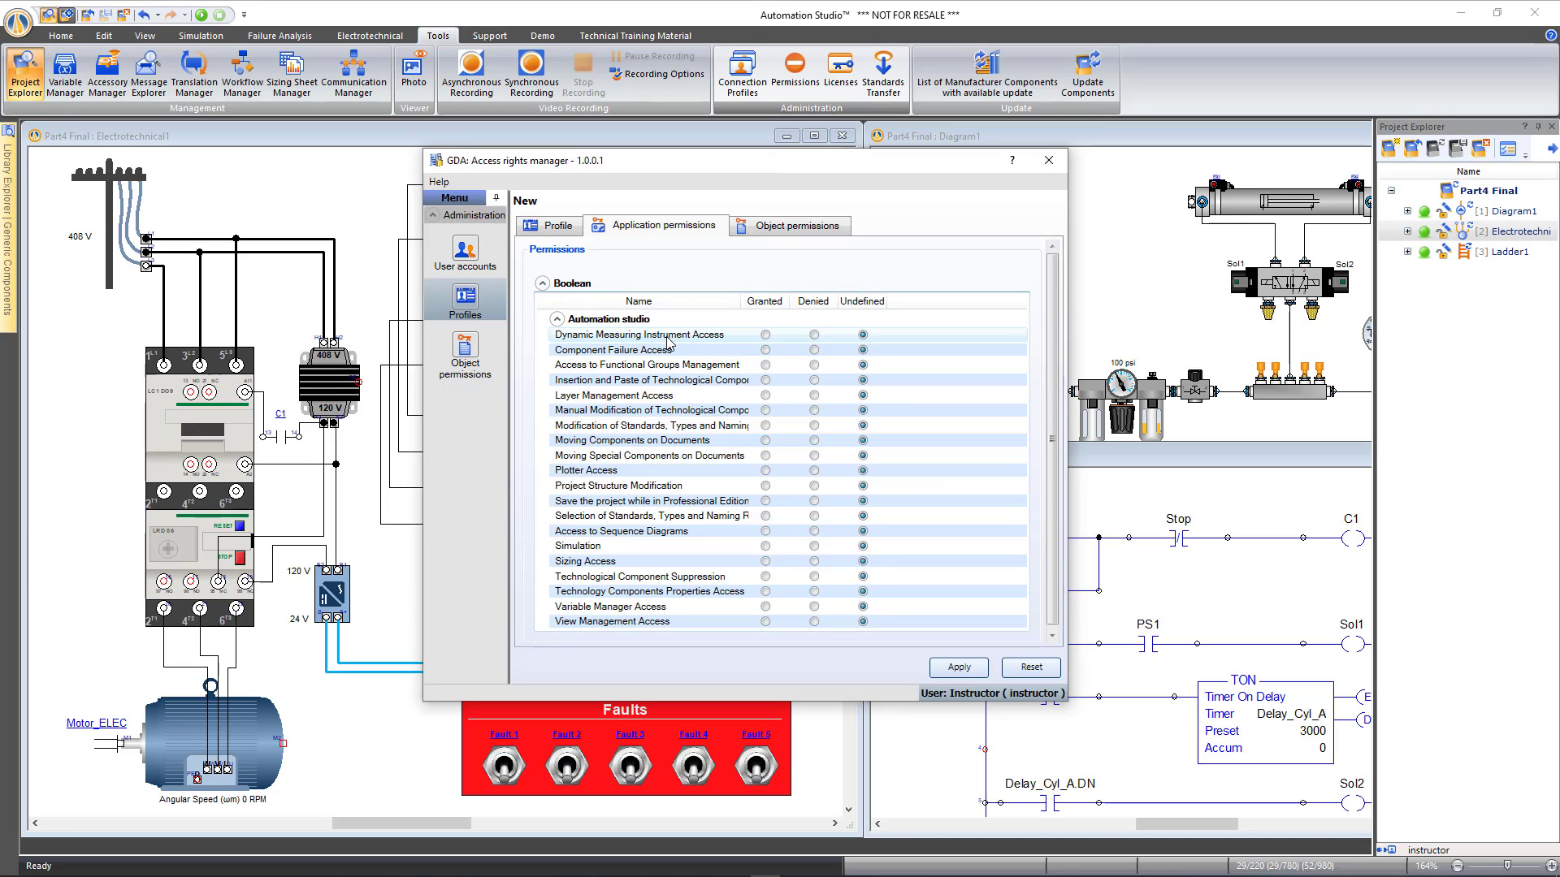
pyautogui.click(766, 335)
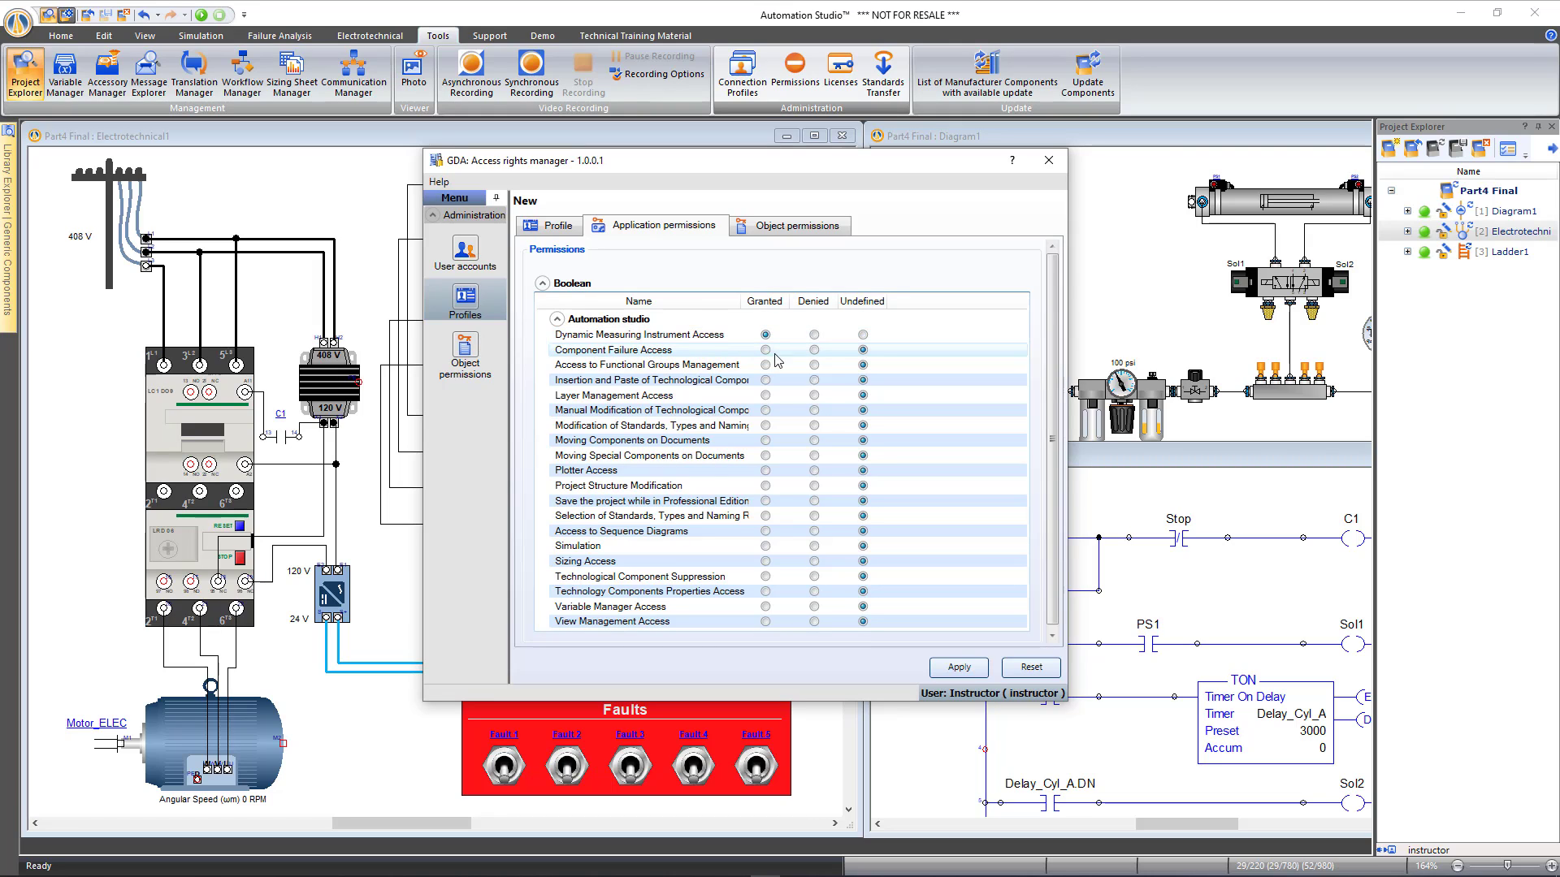
pyautogui.click(814, 351)
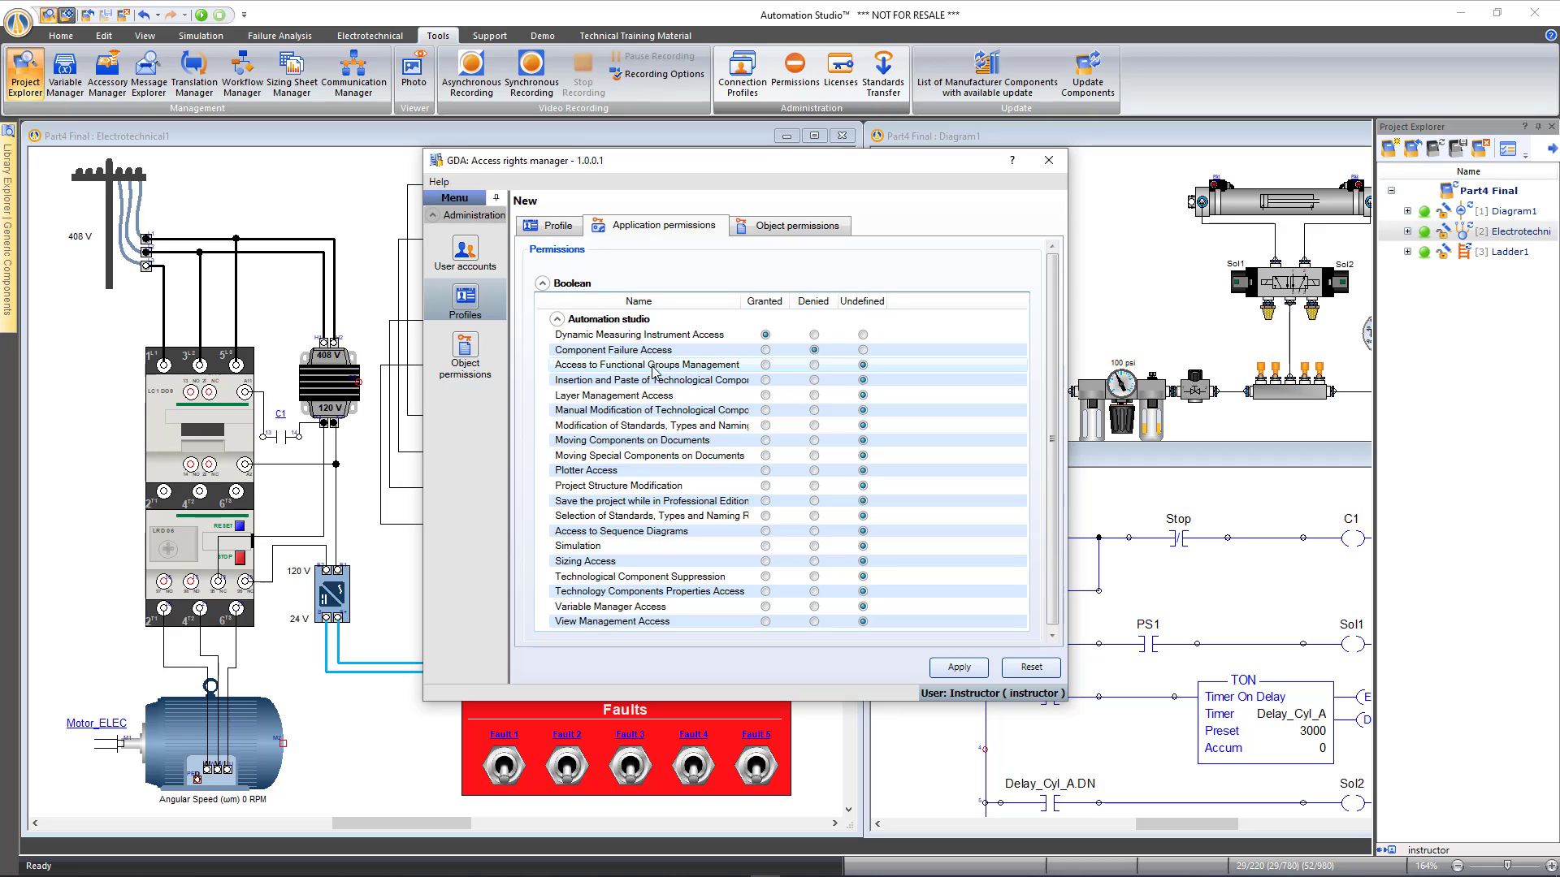
pyautogui.click(813, 365)
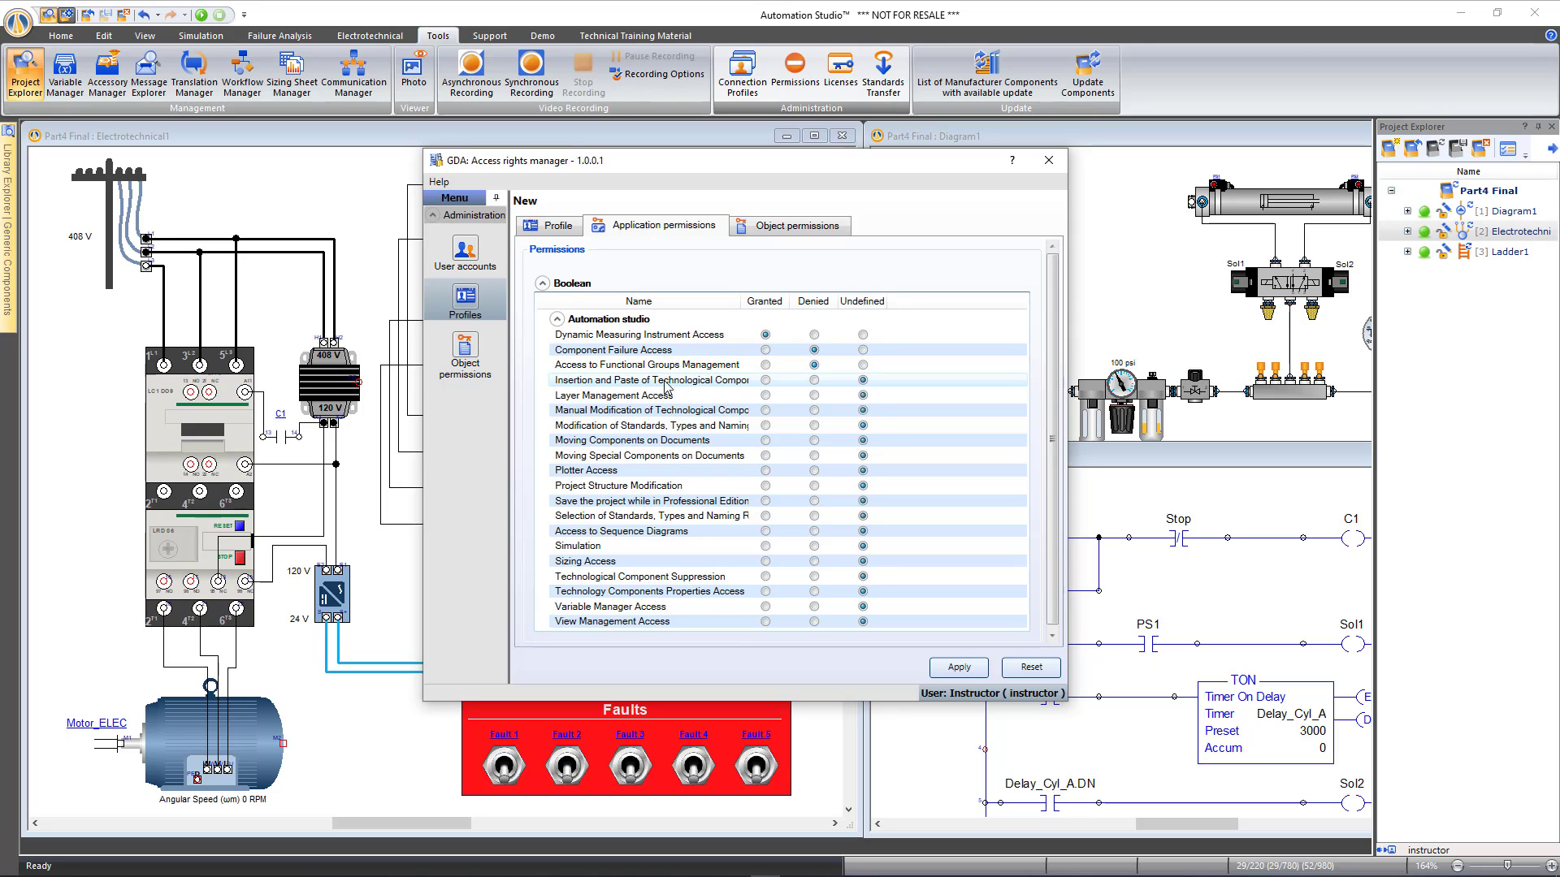
pyautogui.click(813, 380)
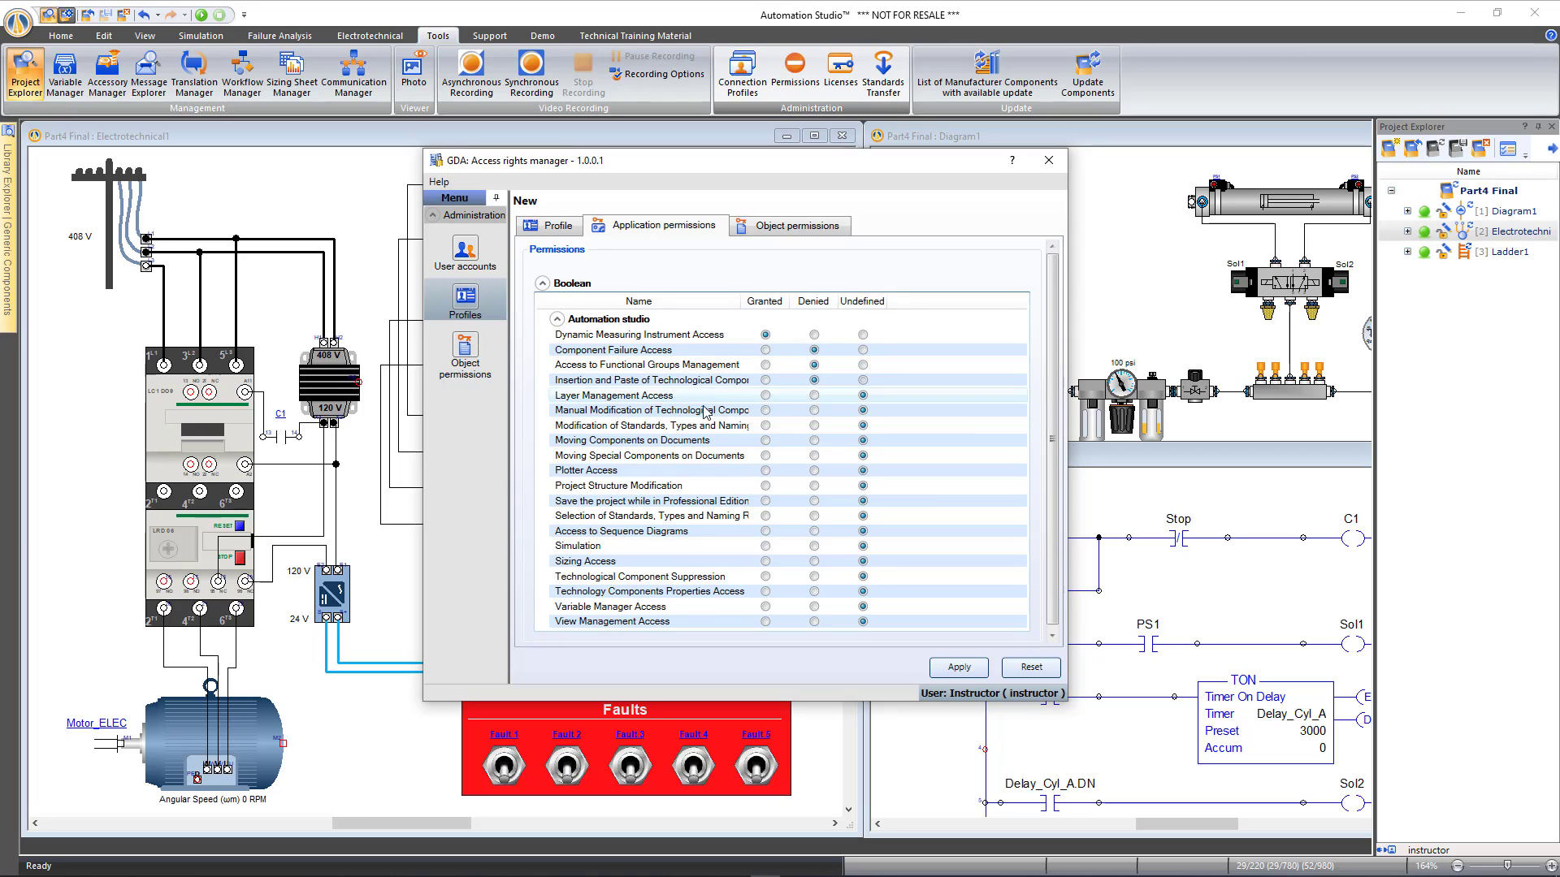
pyautogui.click(813, 395)
pyautogui.click(814, 411)
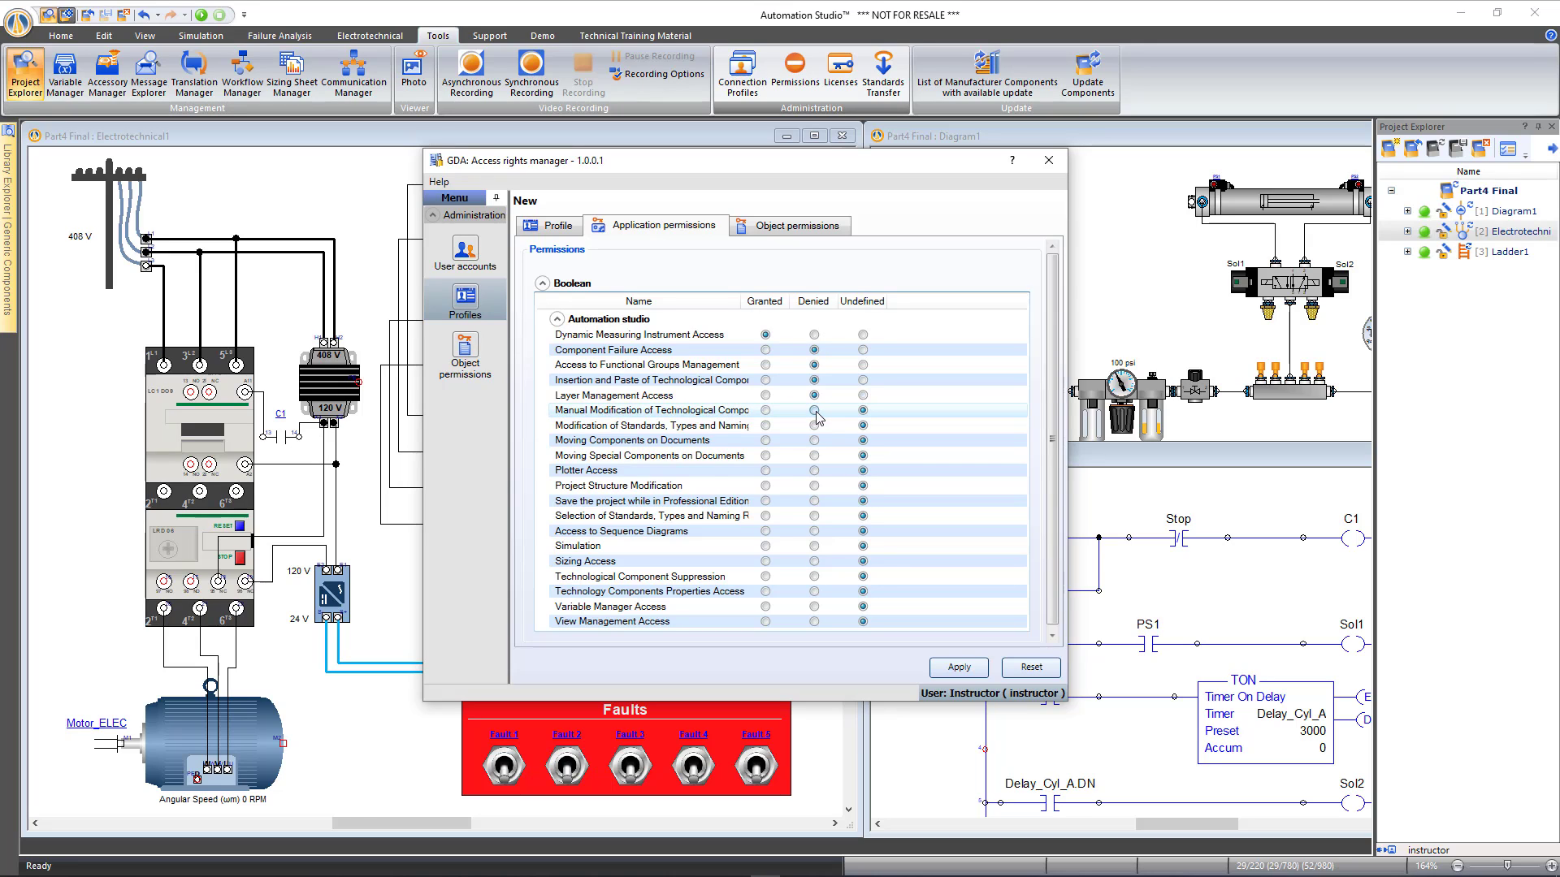
pyautogui.moveTo(741, 305); pyautogui.dragTo(858, 305)
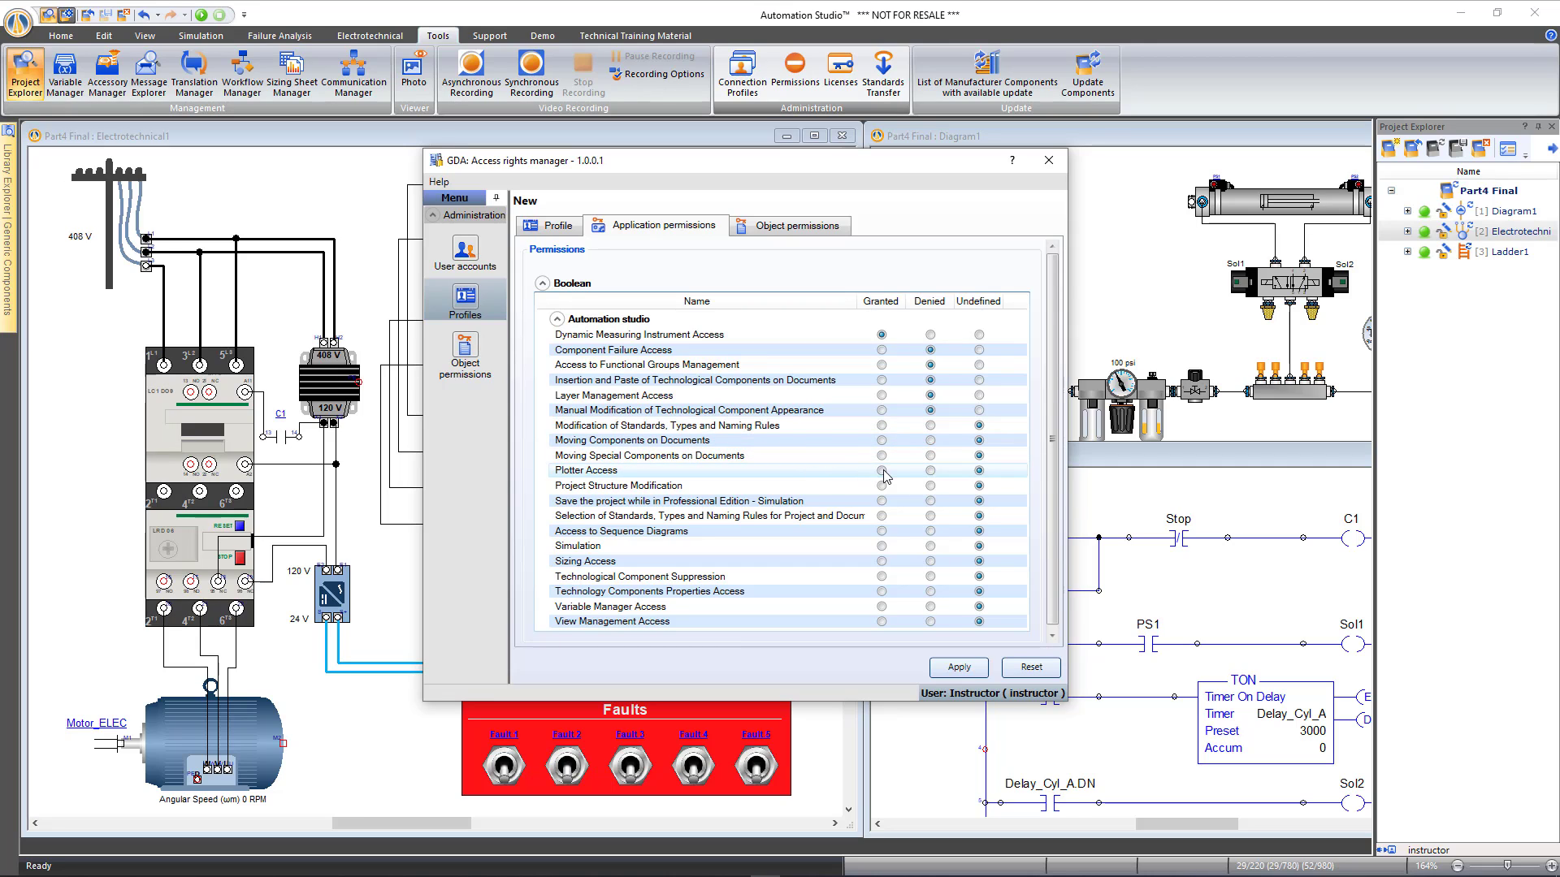
# Grant Plotter Access and deny the remaining permissions, from moving components through View Management Access
pyautogui.click(930, 425)
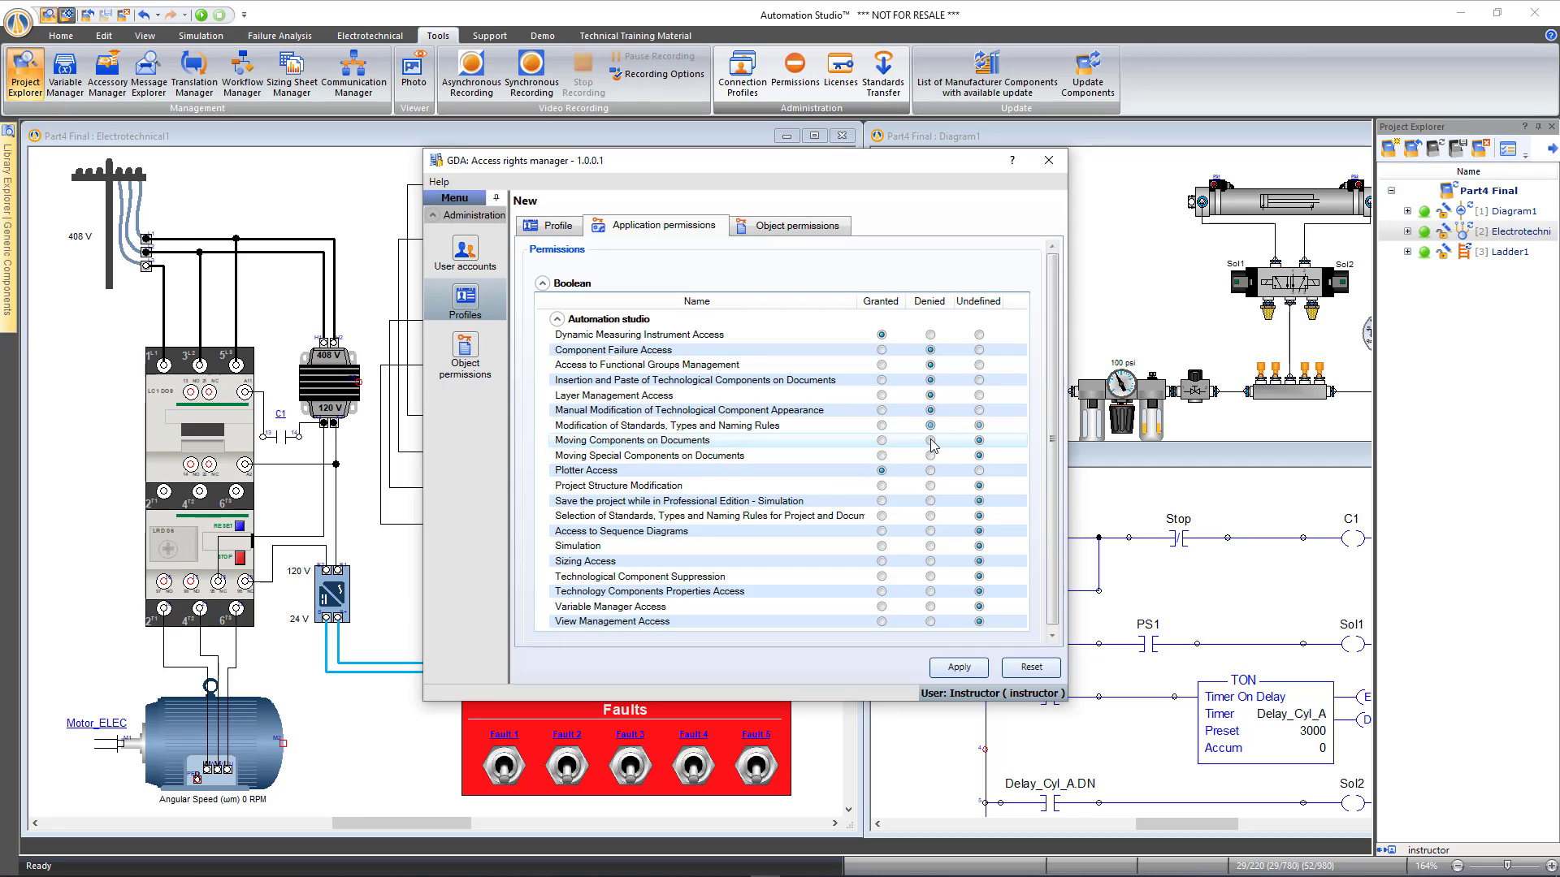
pyautogui.click(930, 440)
pyautogui.click(930, 455)
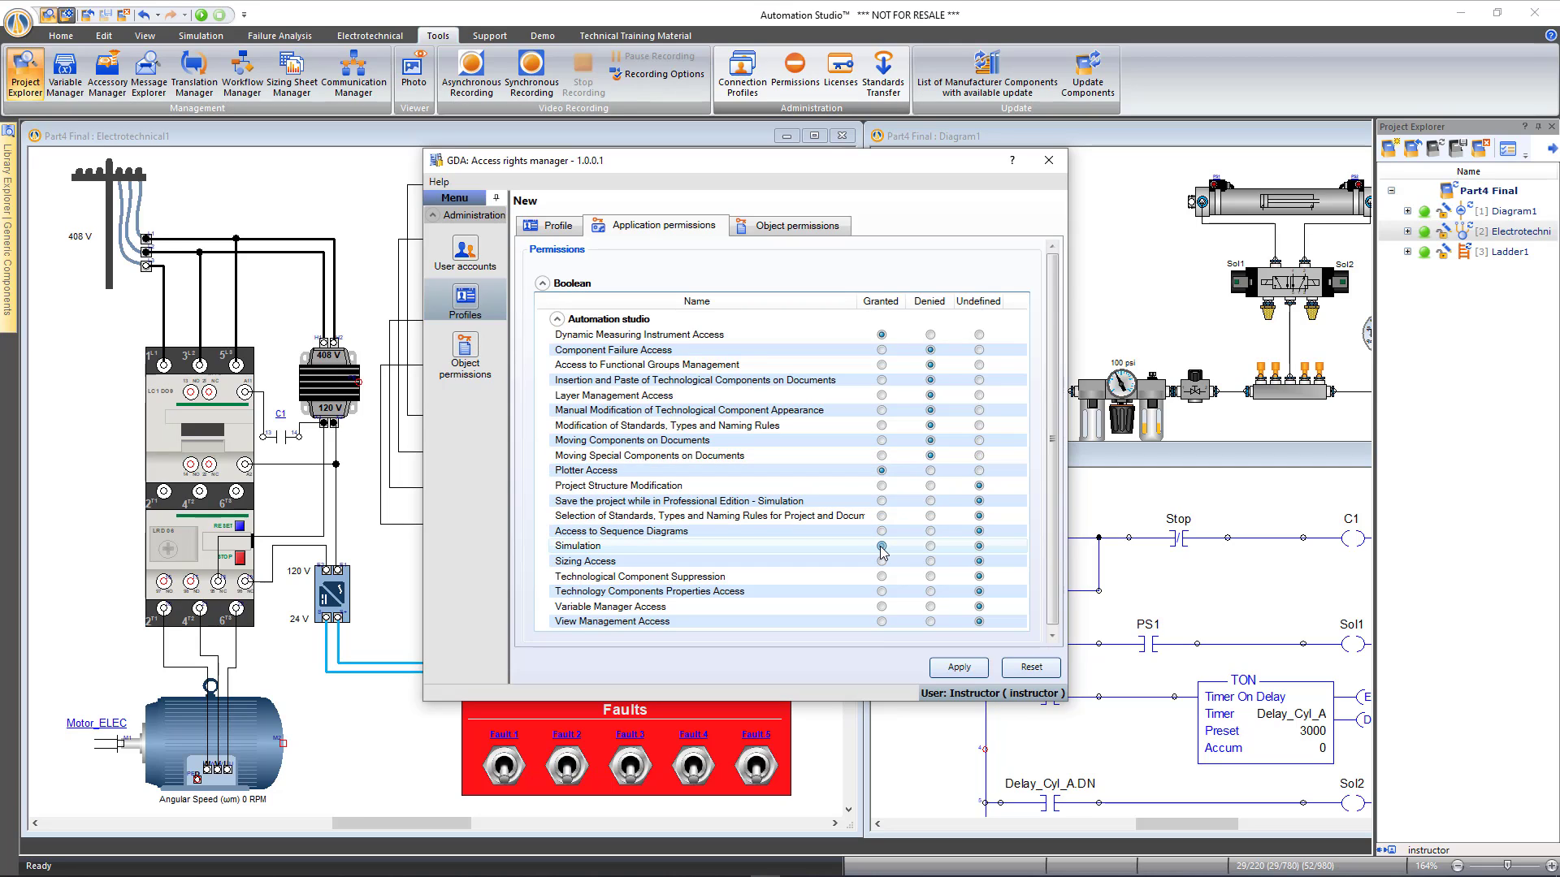
pyautogui.click(930, 485)
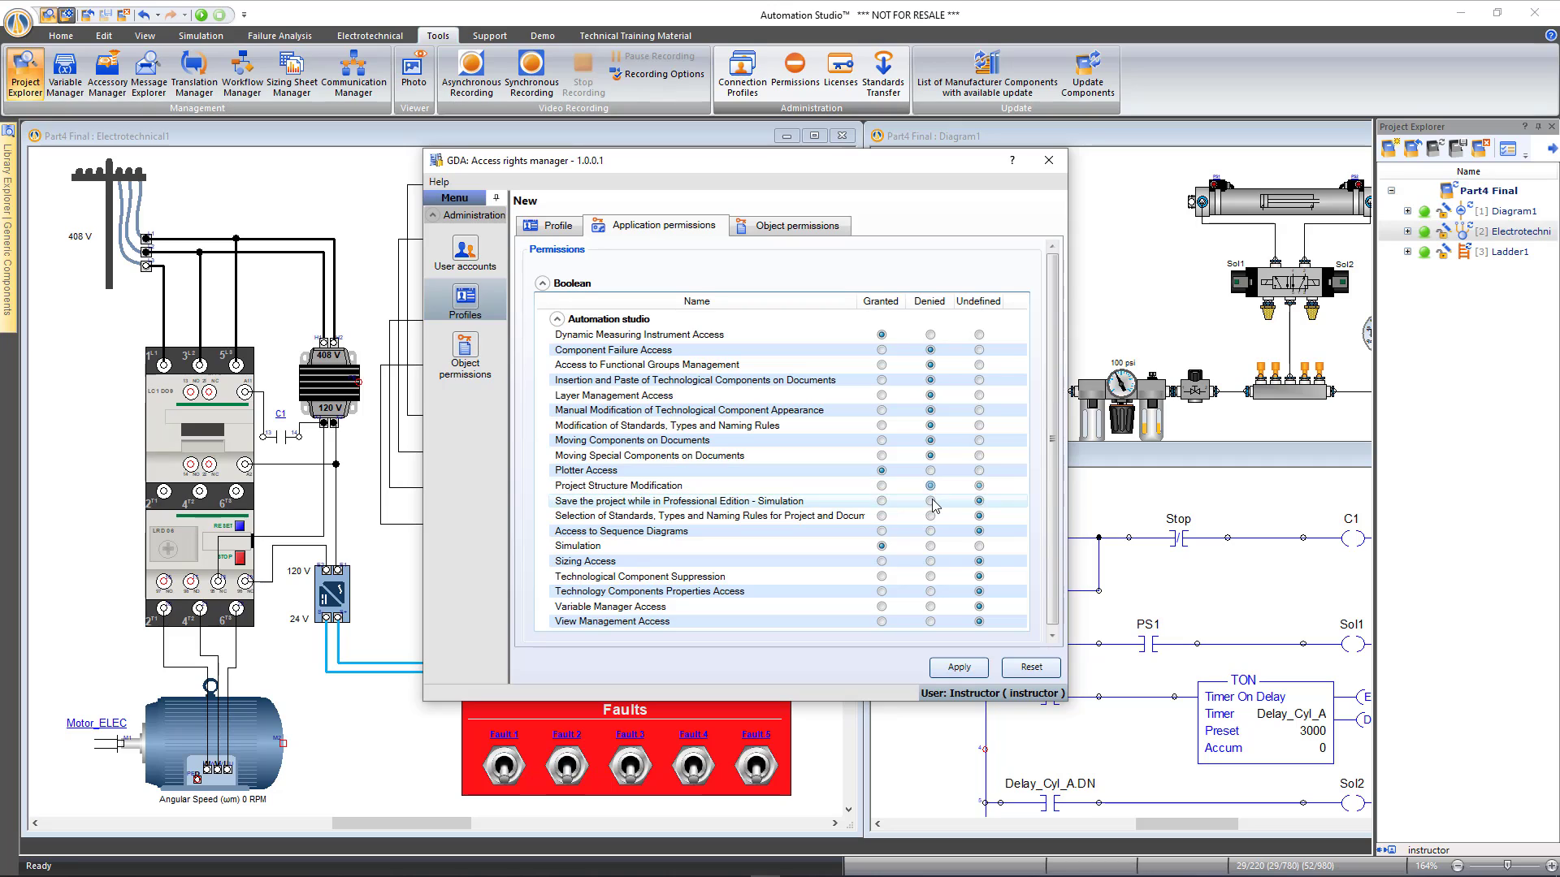
pyautogui.click(930, 500)
pyautogui.click(930, 515)
pyautogui.click(930, 531)
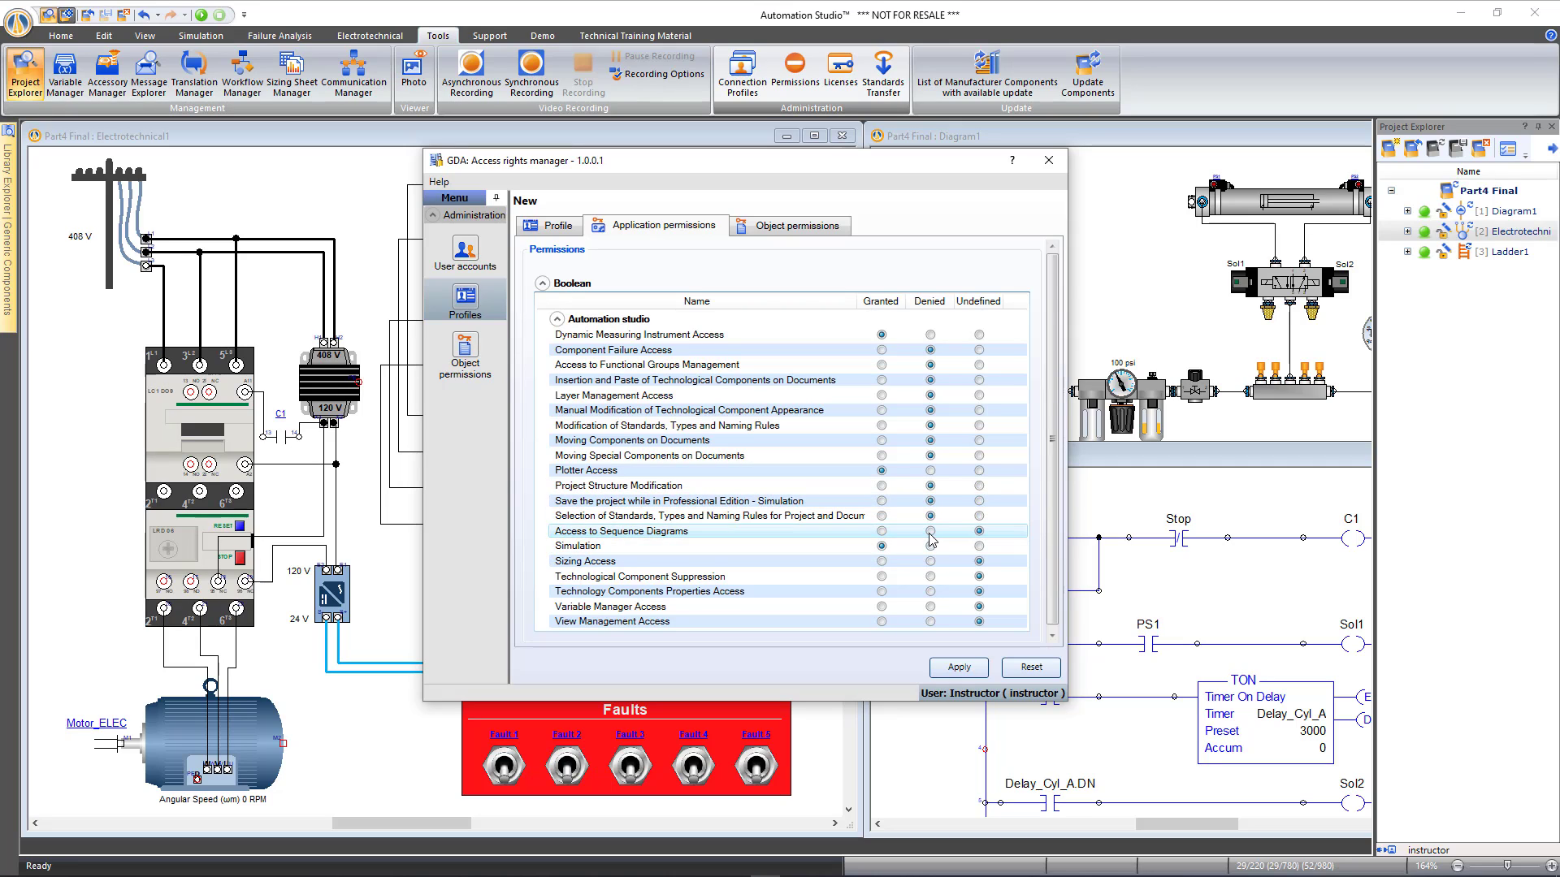
pyautogui.click(930, 561)
pyautogui.click(930, 576)
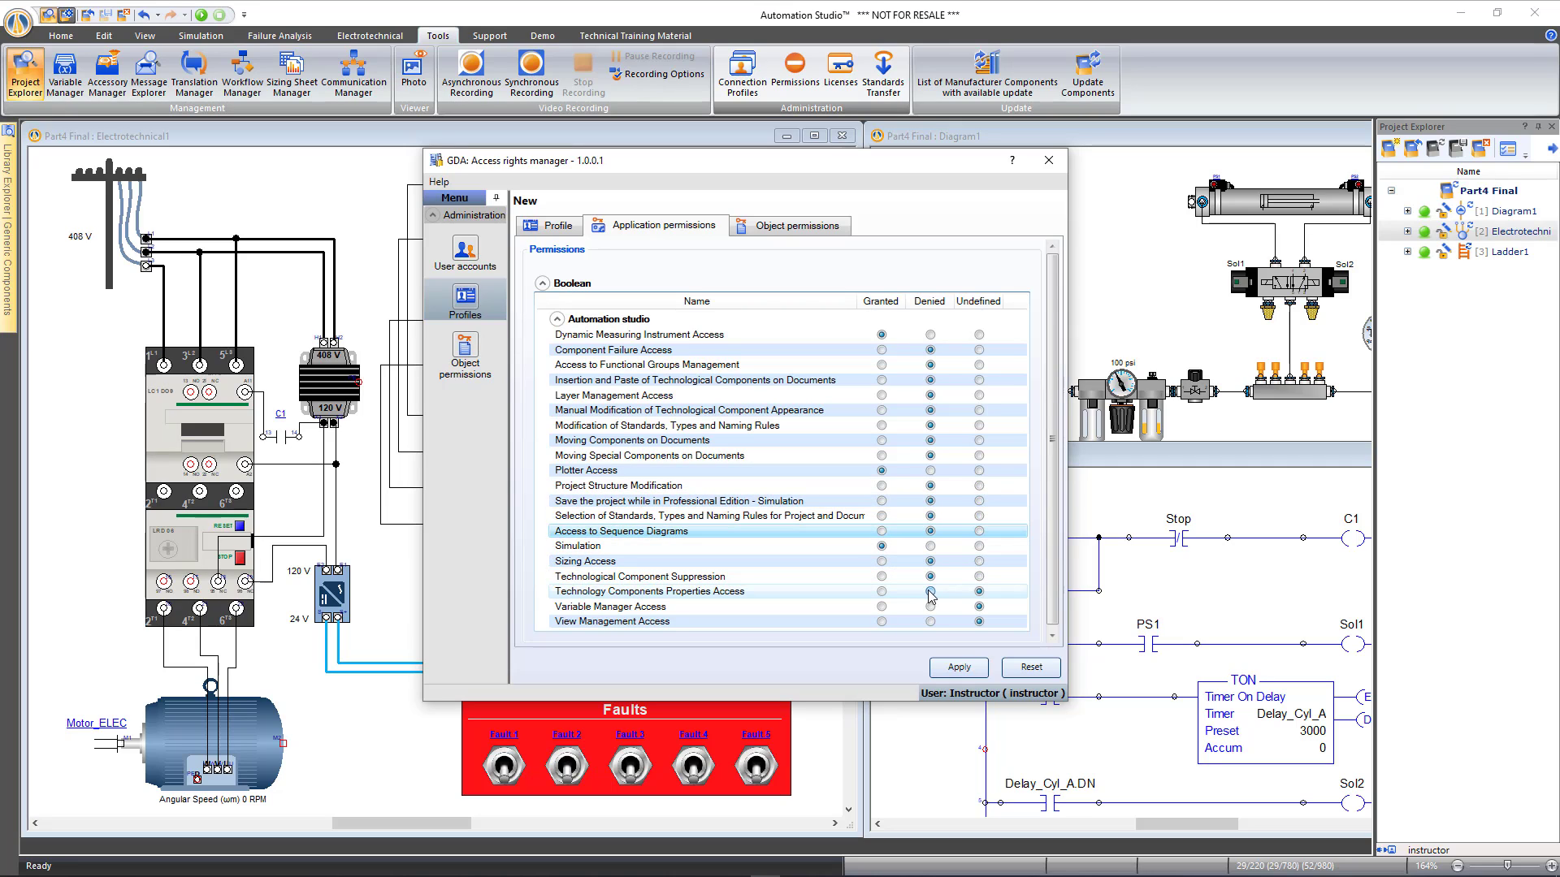
pyautogui.click(930, 592)
pyautogui.click(931, 606)
pyautogui.click(930, 621)
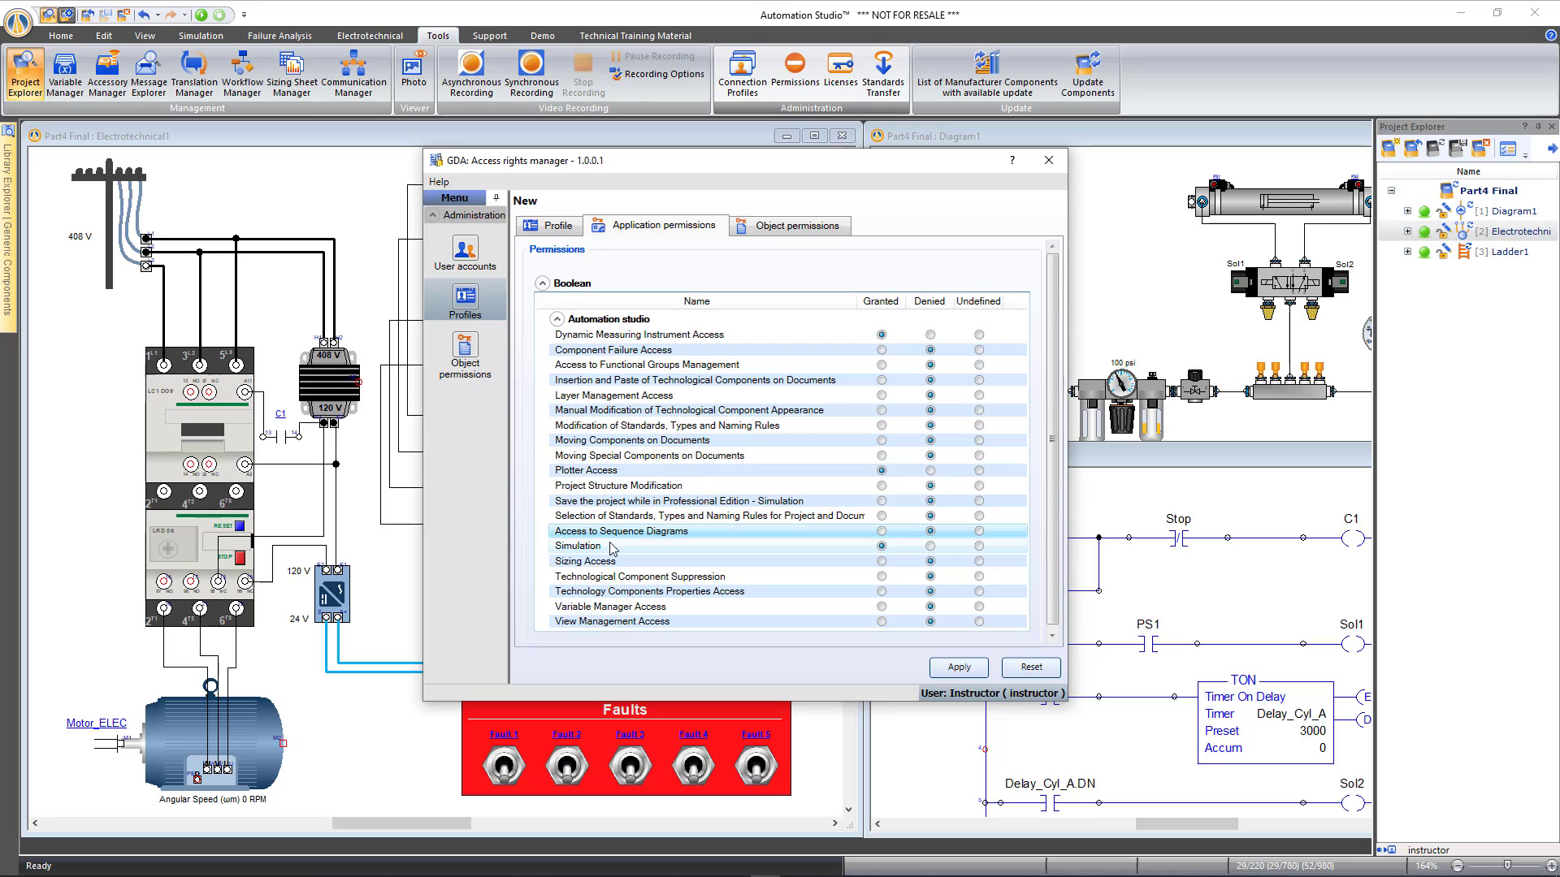
# Apply the Everyone profile's permissions, acknowledge the confirmation, and view it in the profiles list
pyautogui.click(957, 667)
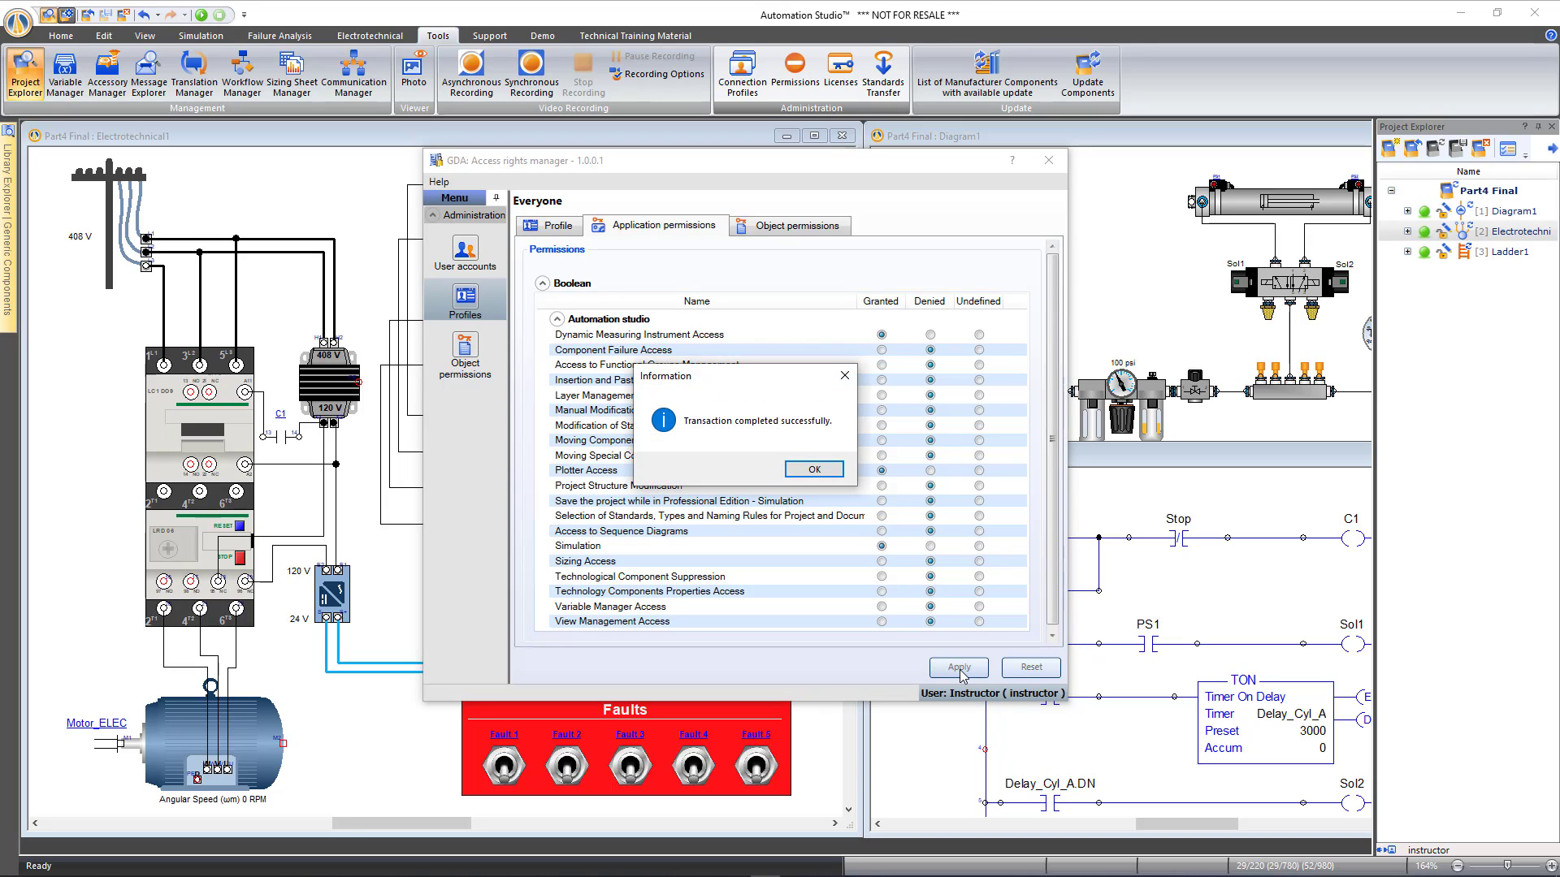
pyautogui.click(814, 470)
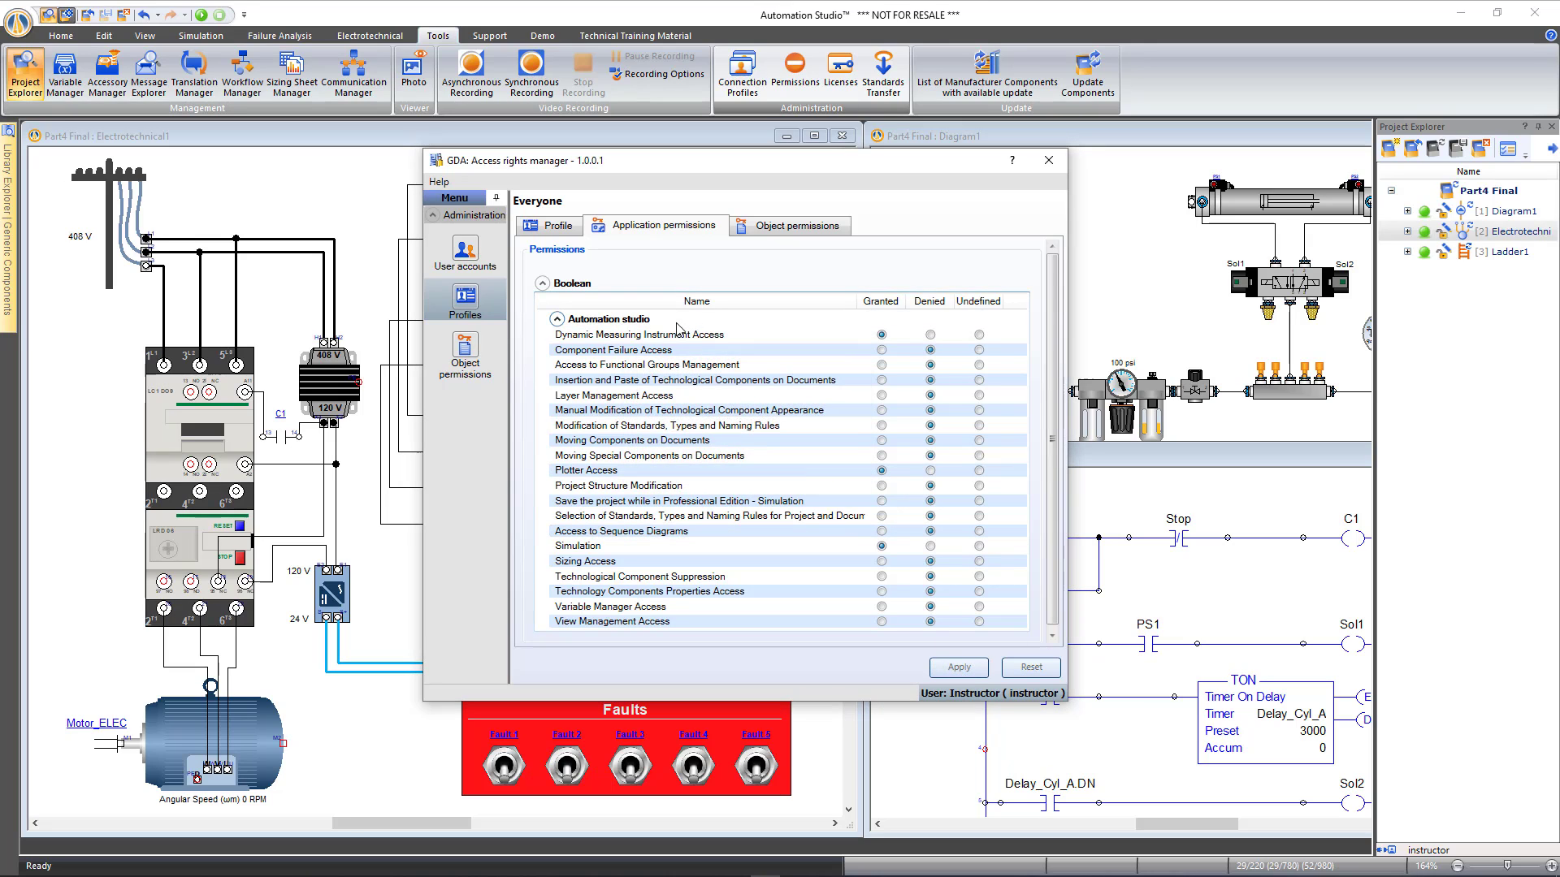
pyautogui.click(467, 307)
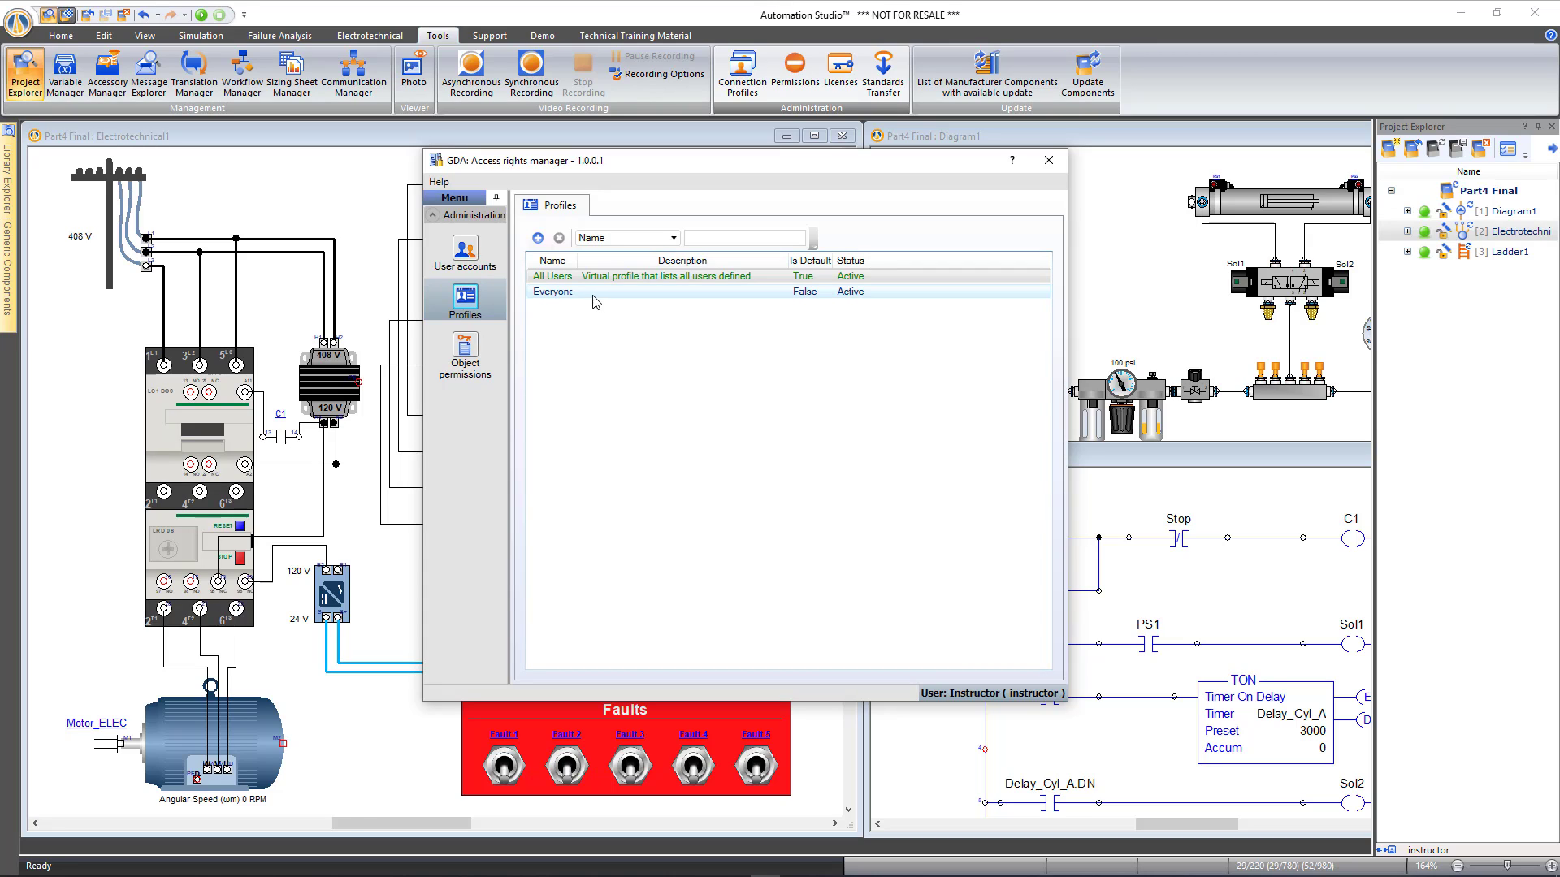
pyautogui.moveTo(582, 261); pyautogui.dragTo(631, 260)
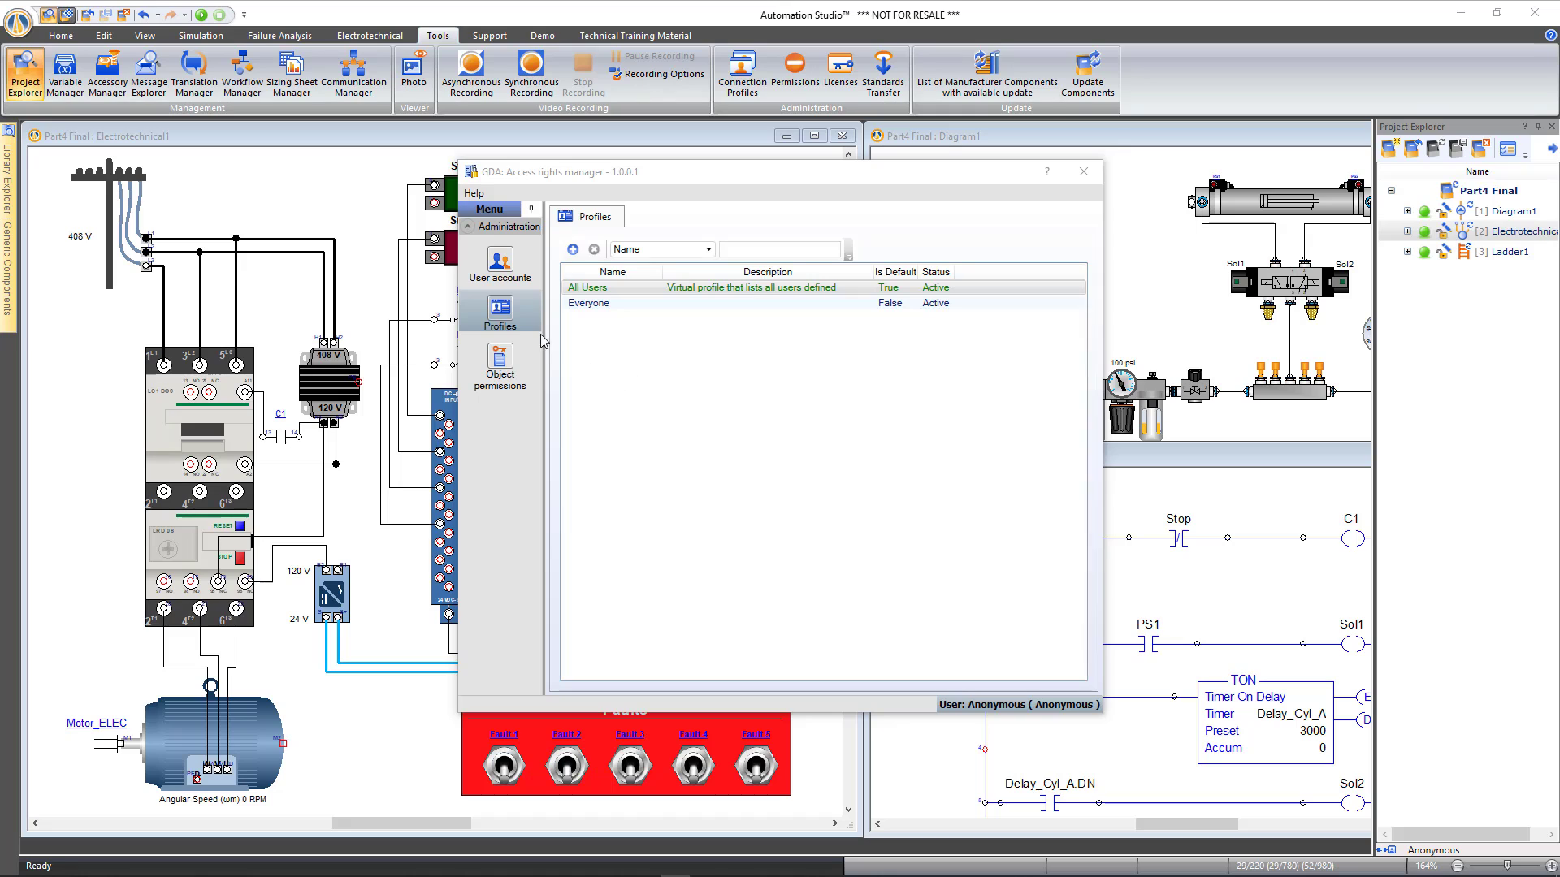
# Remove administrator rights from the Anonymous user account, then close the access rights manager
pyautogui.click(505, 269)
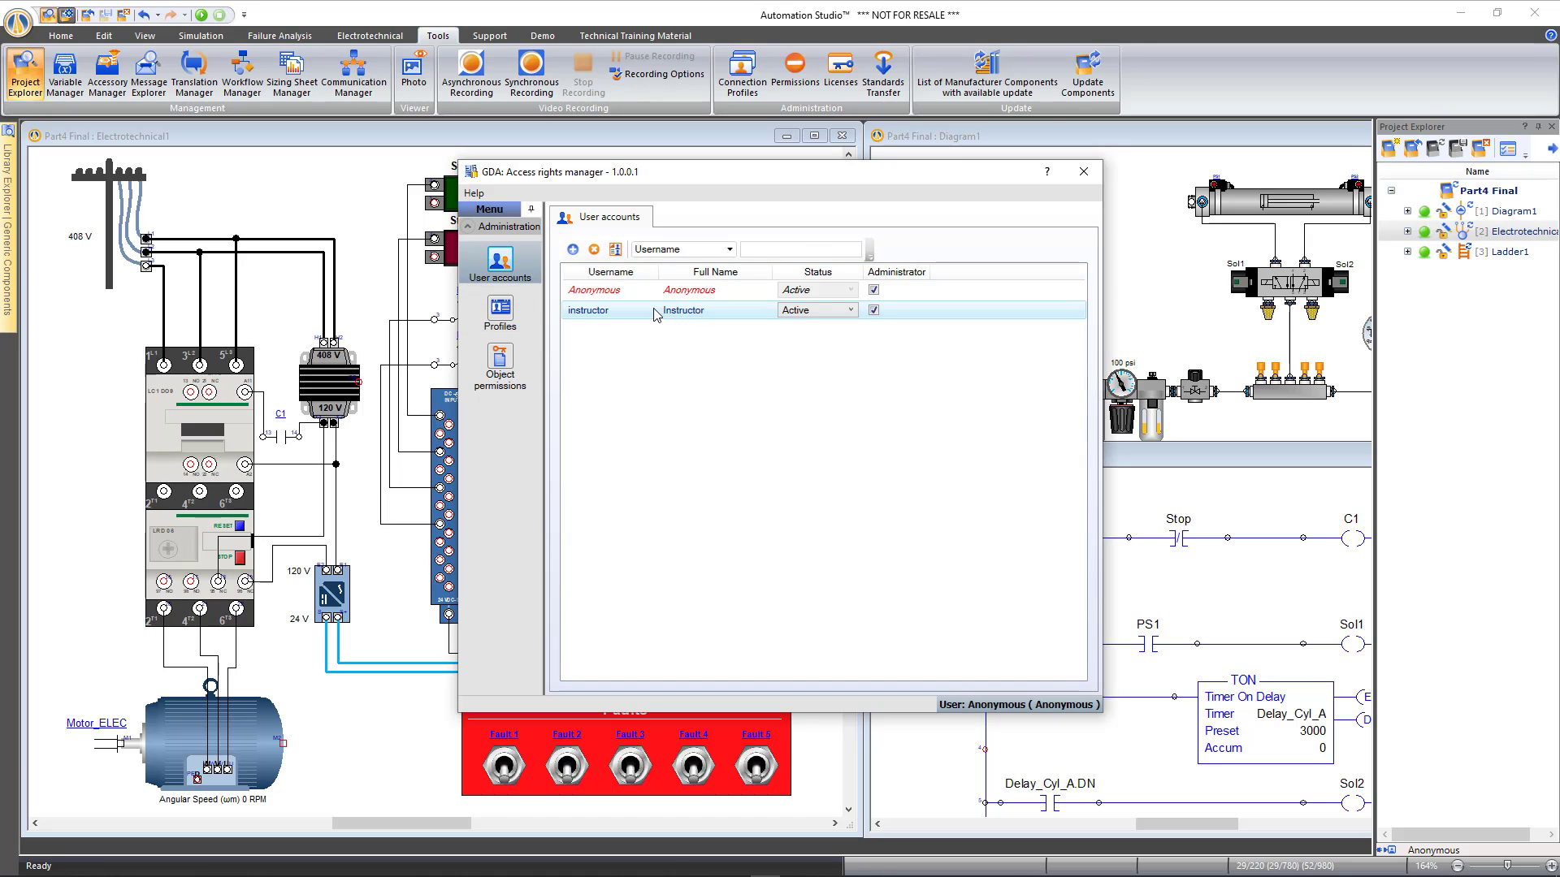
pyautogui.click(874, 290)
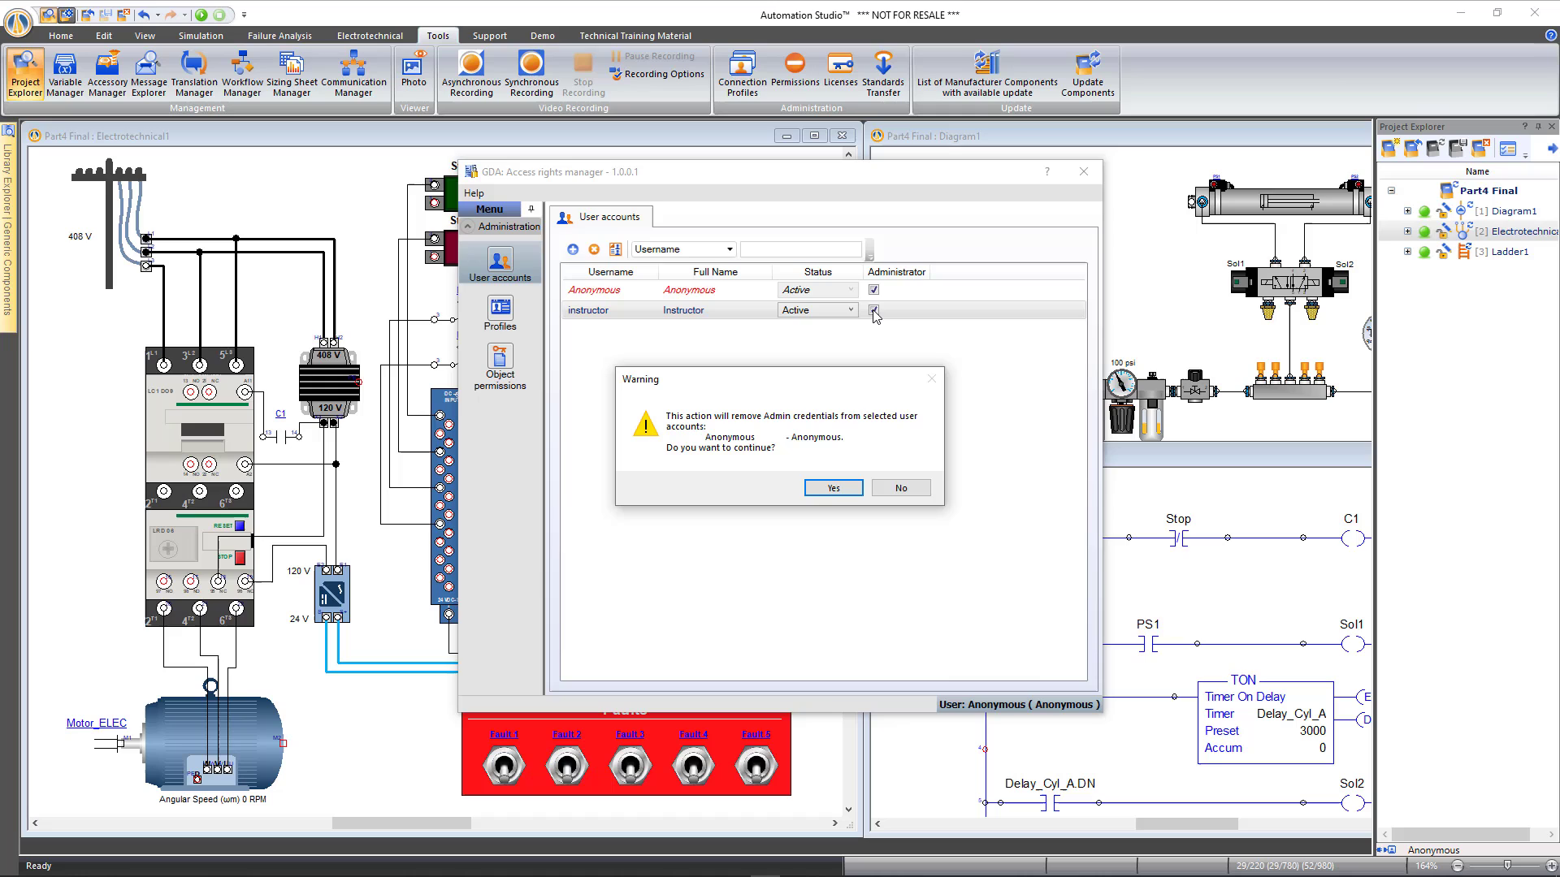
pyautogui.click(834, 489)
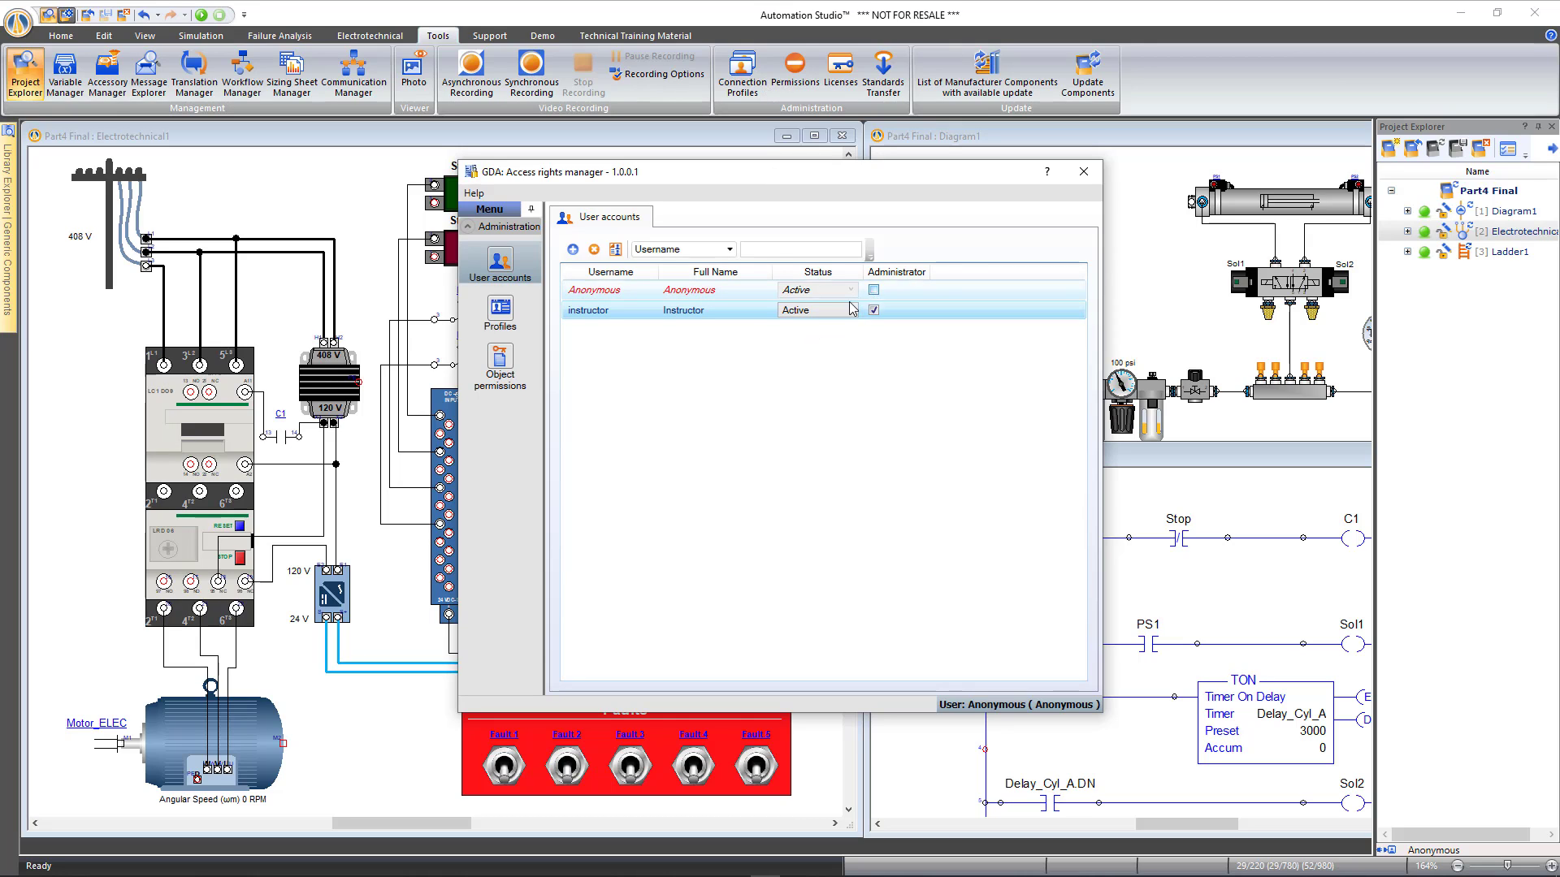
pyautogui.click(1084, 172)
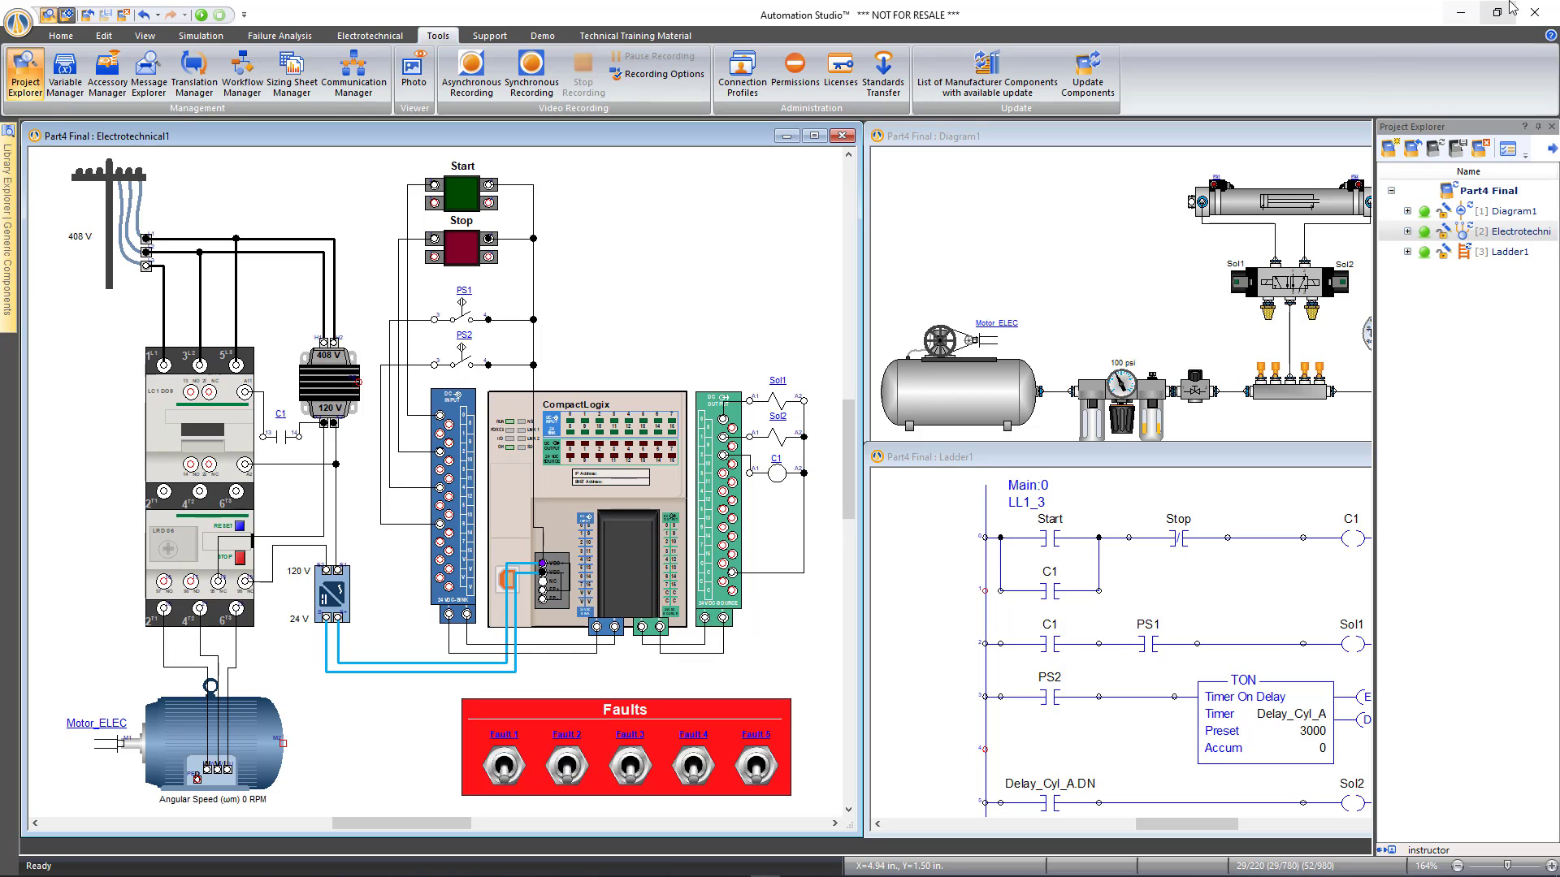
# Close Automation Studio and relaunch it with Anonymous as the default profile
pyautogui.click(1532, 16)
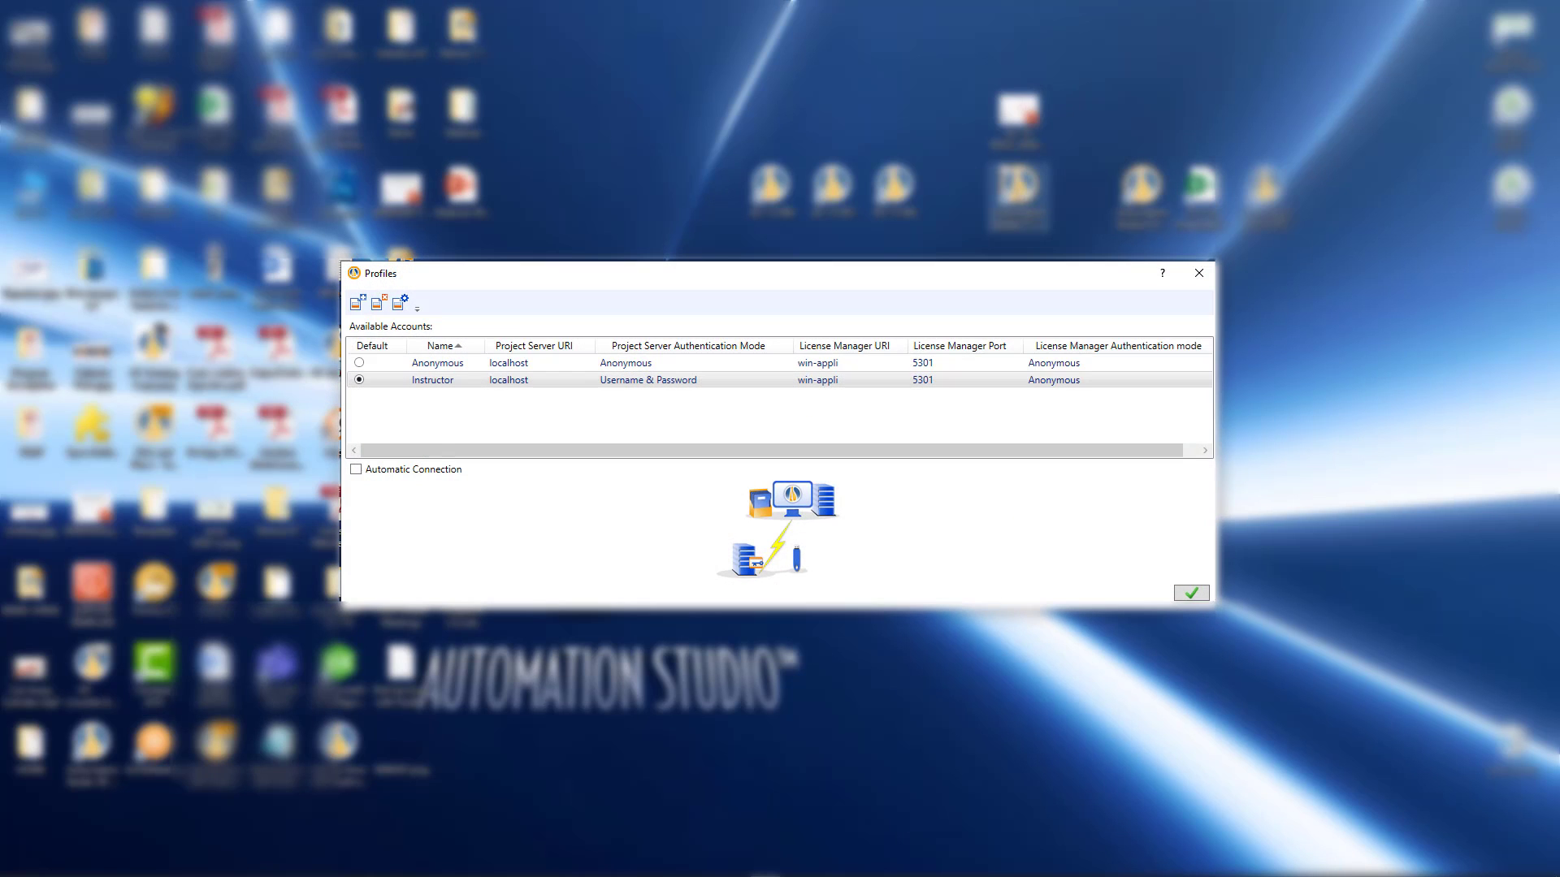
pyautogui.click(414, 371)
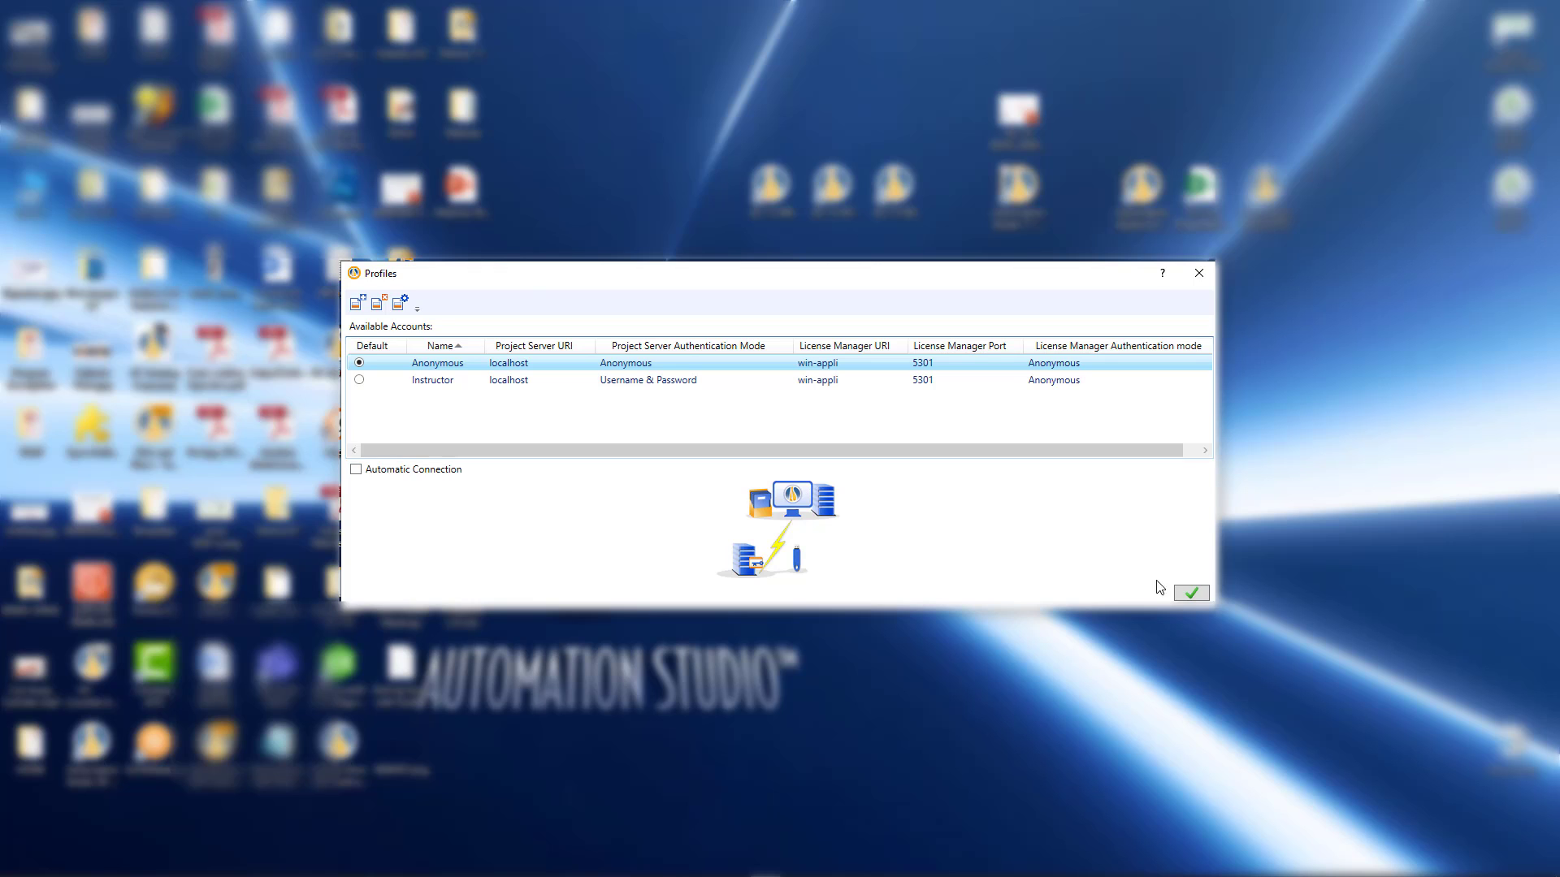
pyautogui.click(1191, 593)
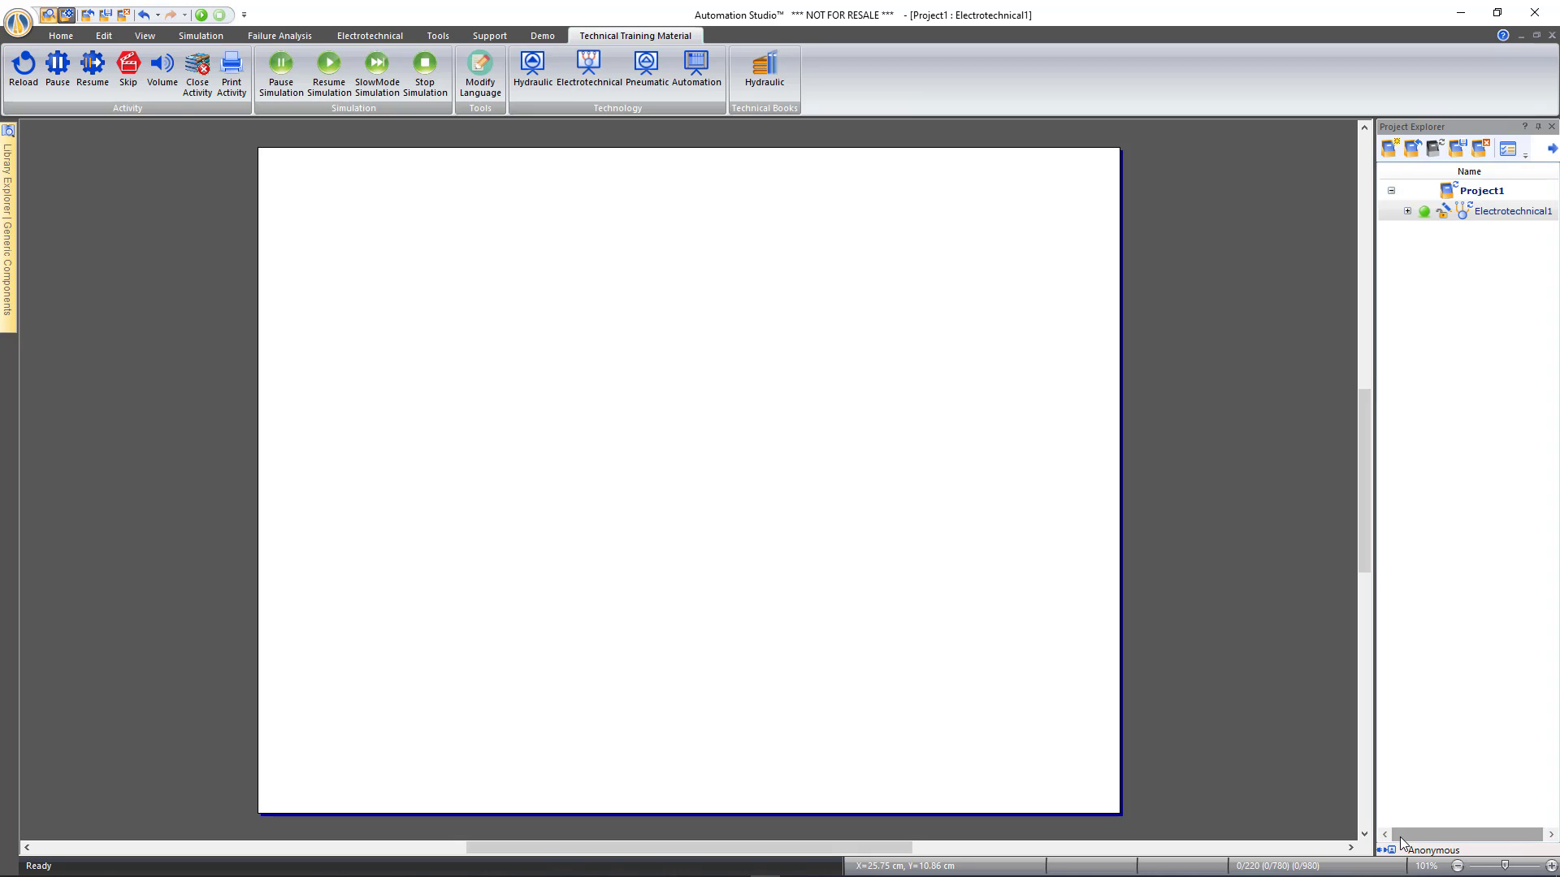
# Close Project1 without saving and reopen Part4 Final.prx from Recent Documents
pyautogui.click(18, 22)
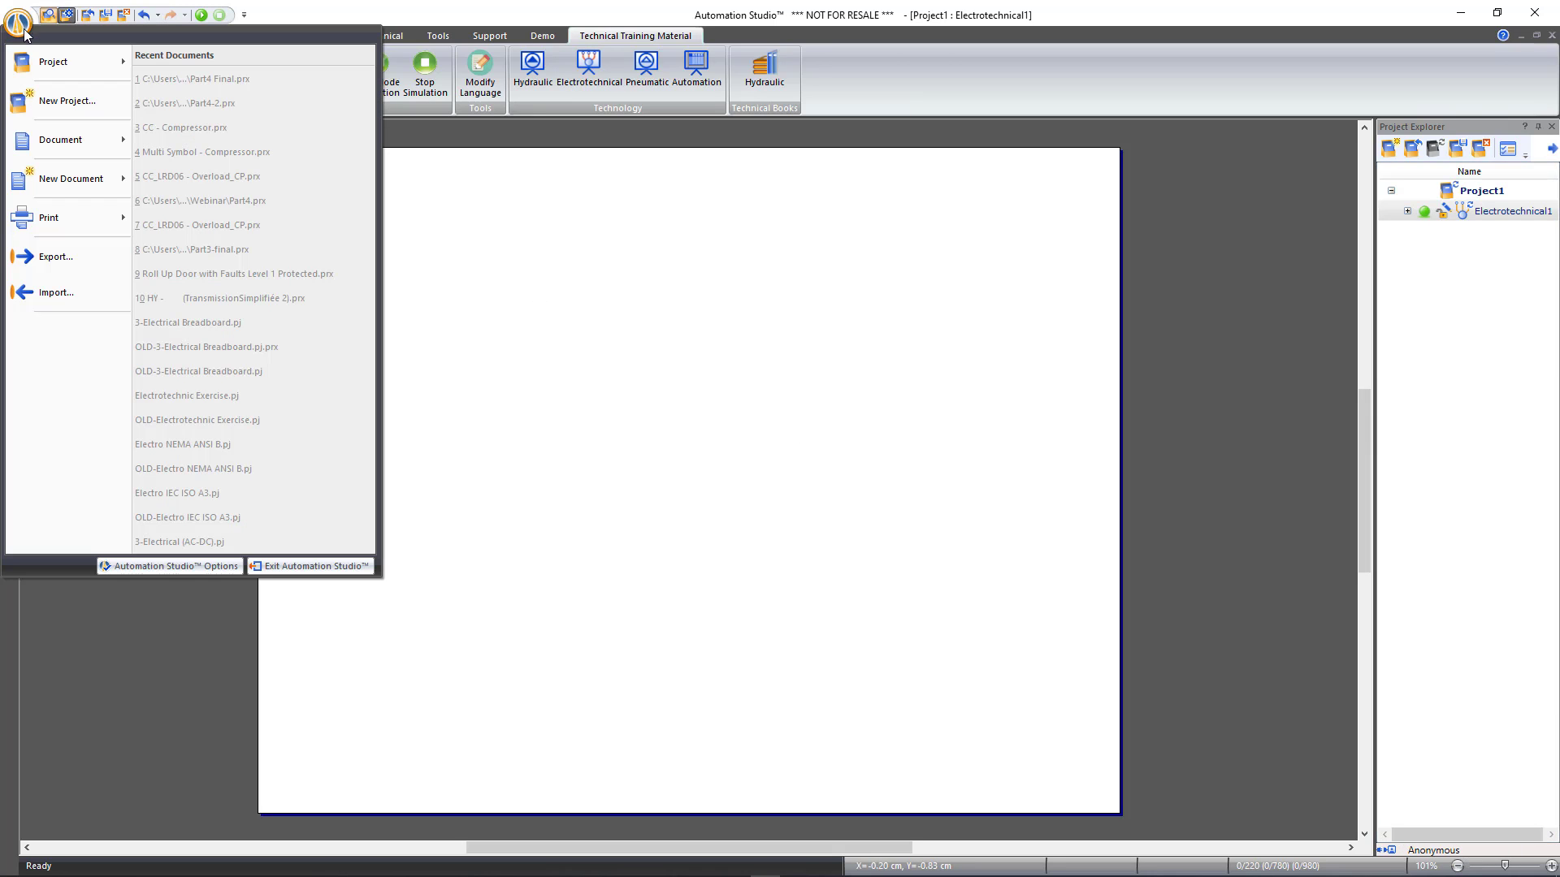
pyautogui.click(124, 15)
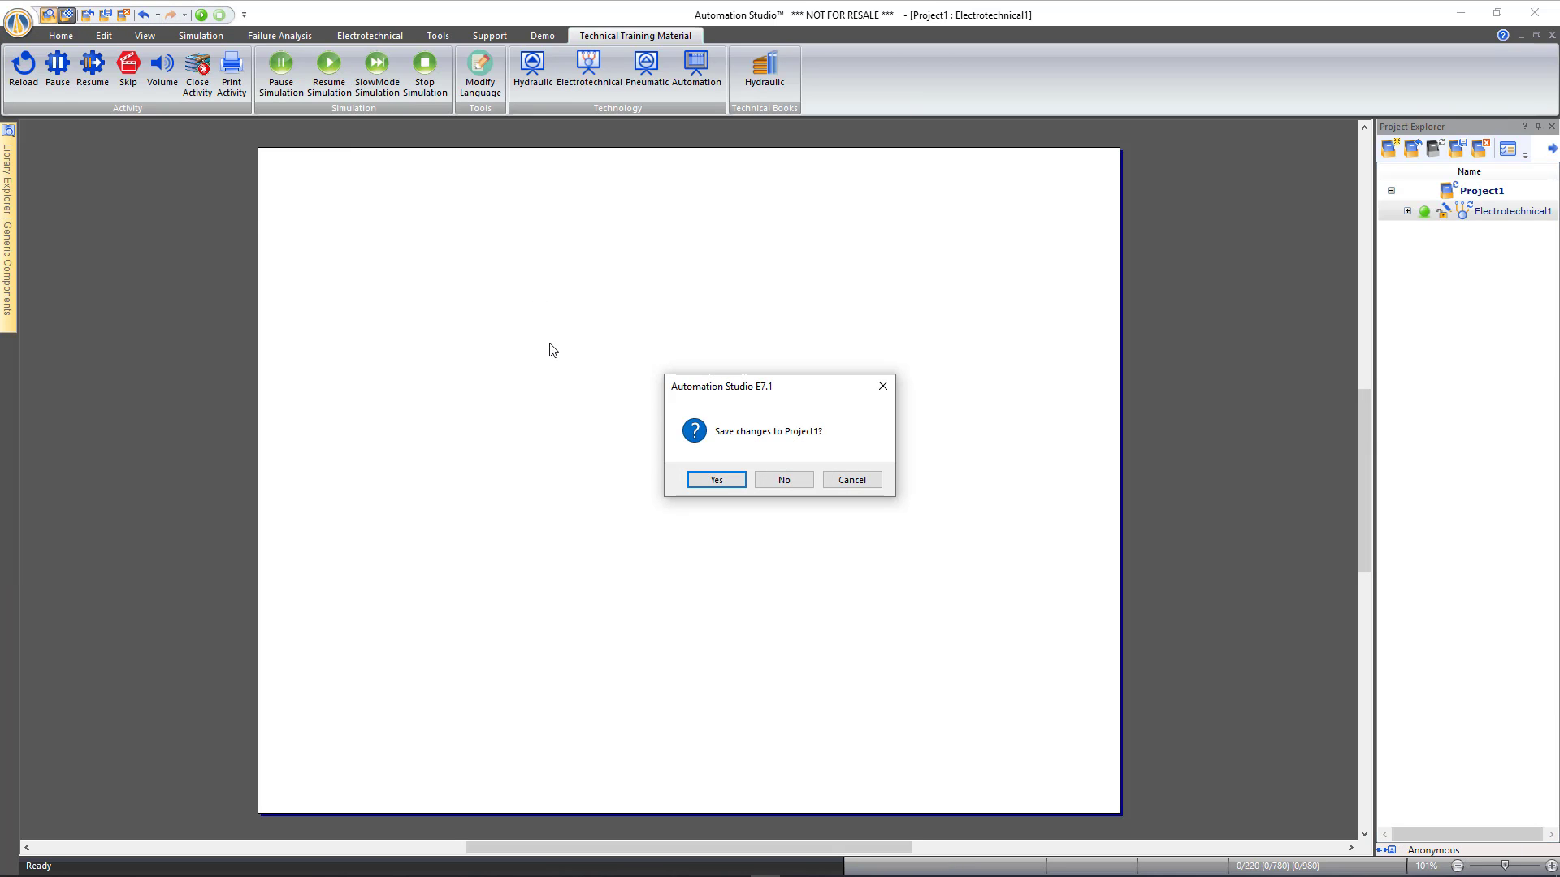
pyautogui.click(783, 480)
pyautogui.click(17, 23)
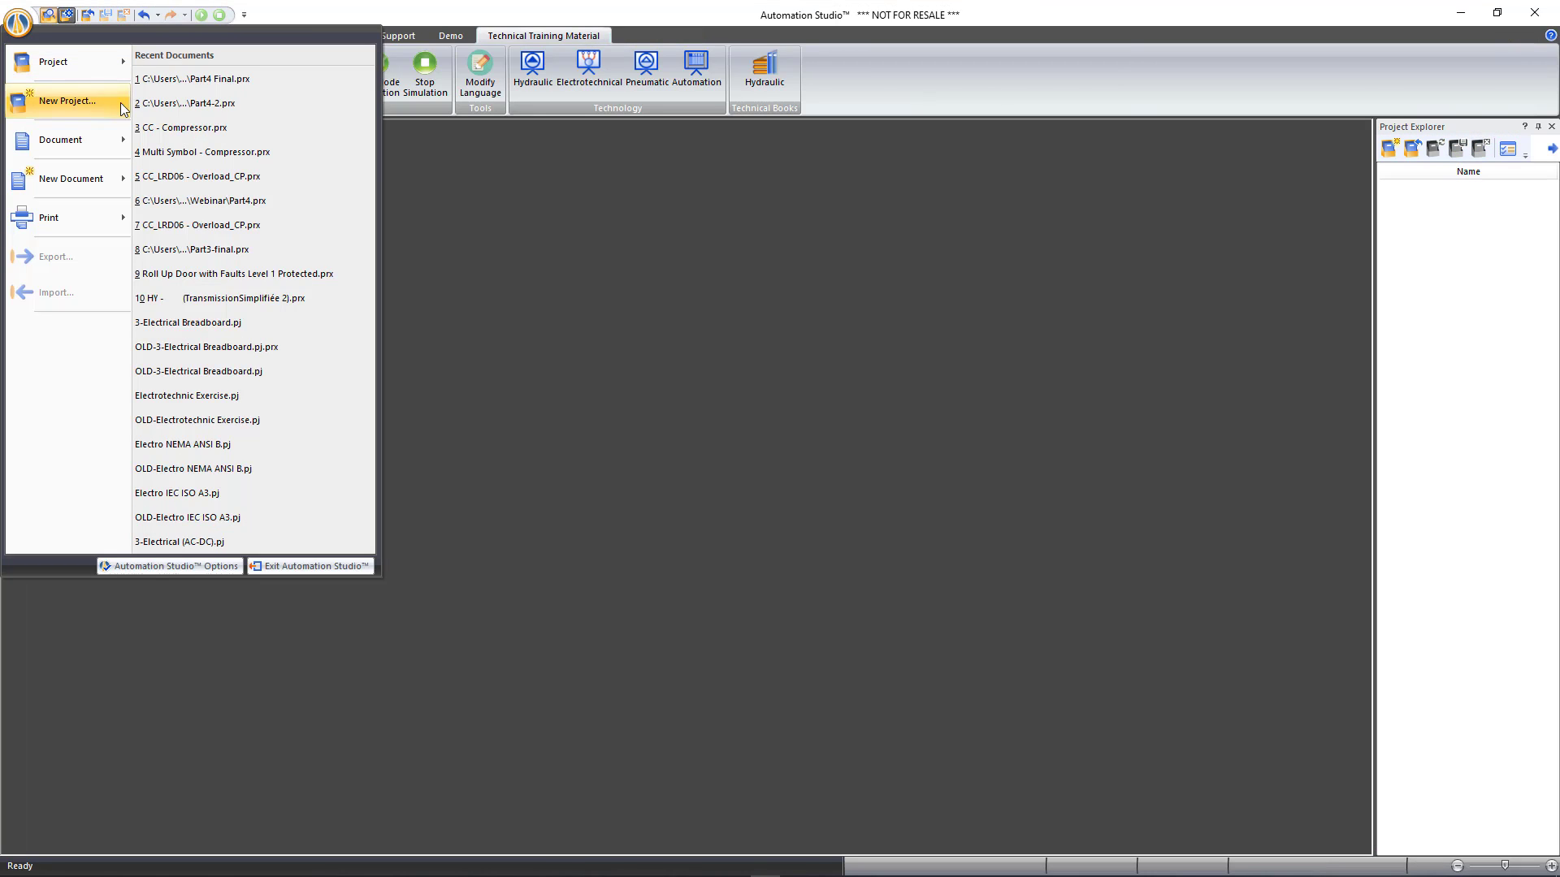
pyautogui.click(196, 81)
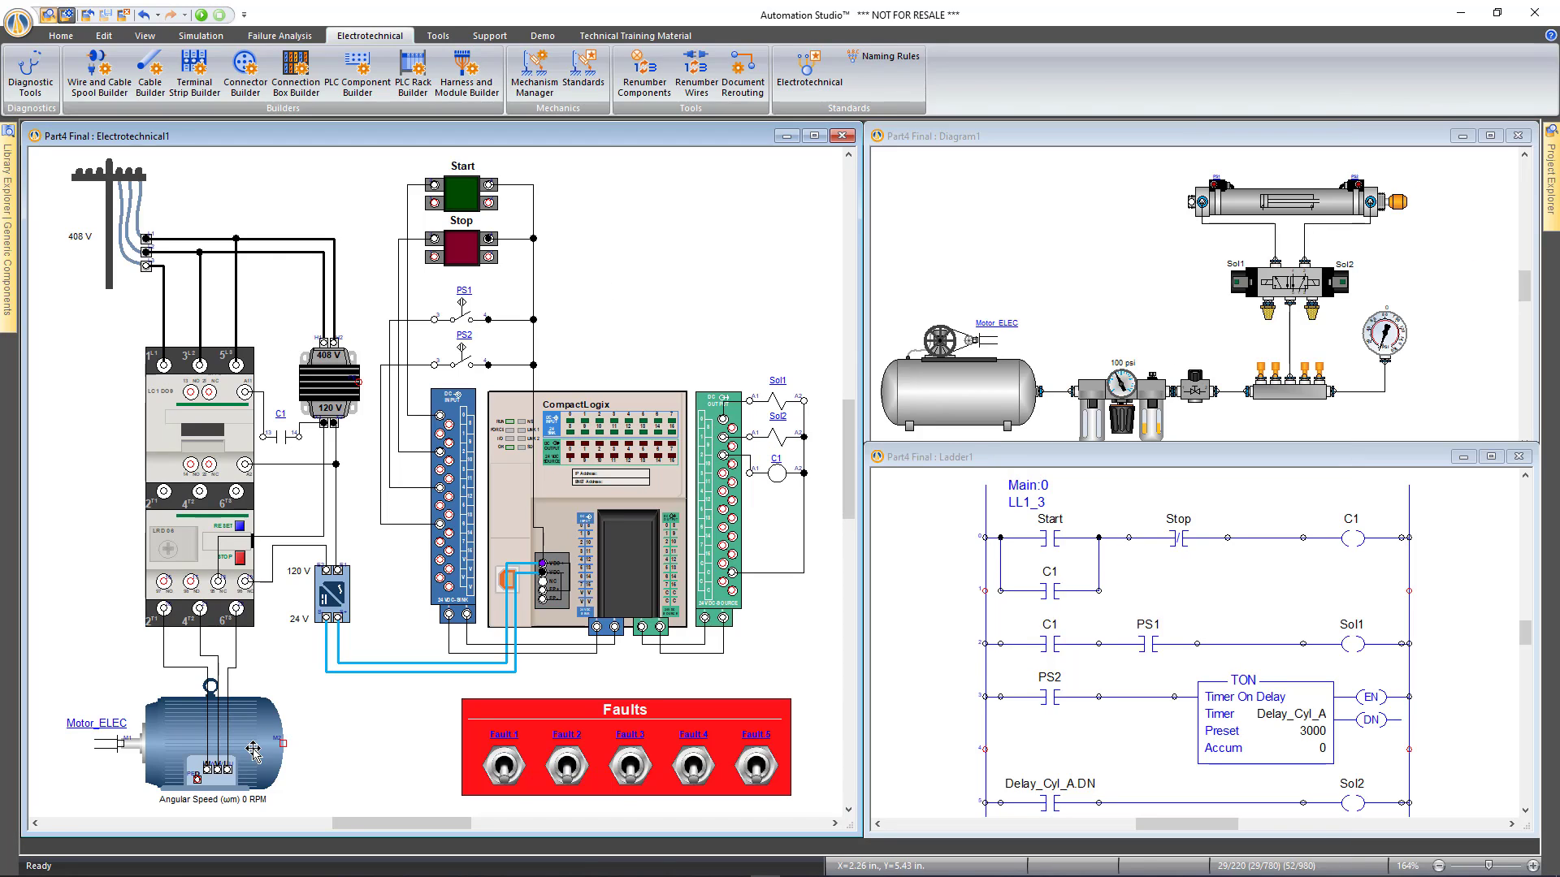
# Try opening the Motor_ELEC motor's properties and close the access-denied window
pyautogui.click(245, 720)
pyautogui.doubleClick(245, 720)
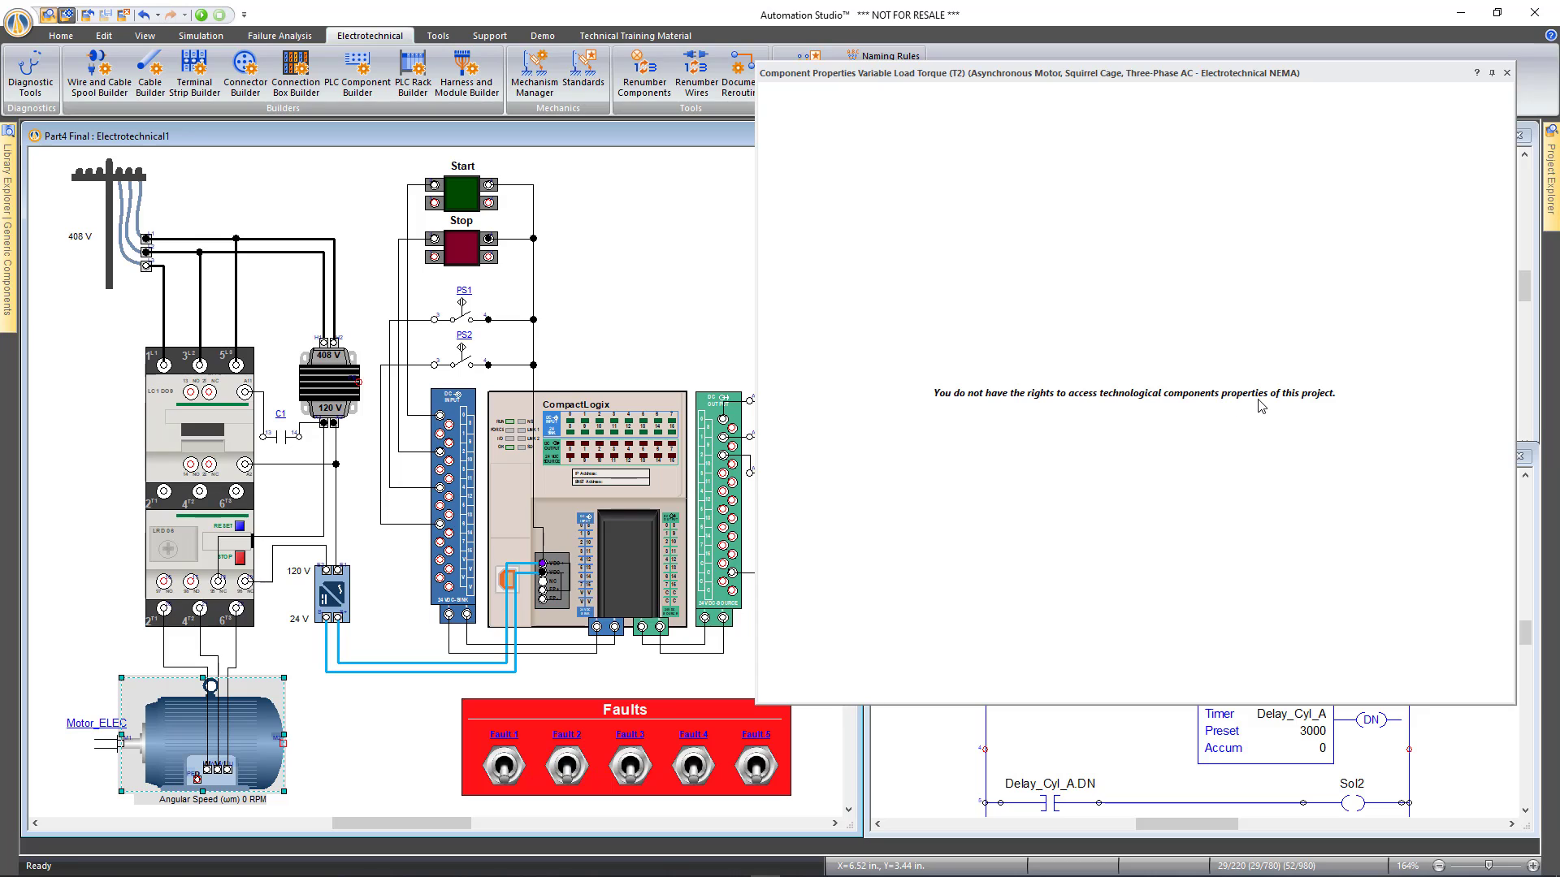
pyautogui.click(1507, 72)
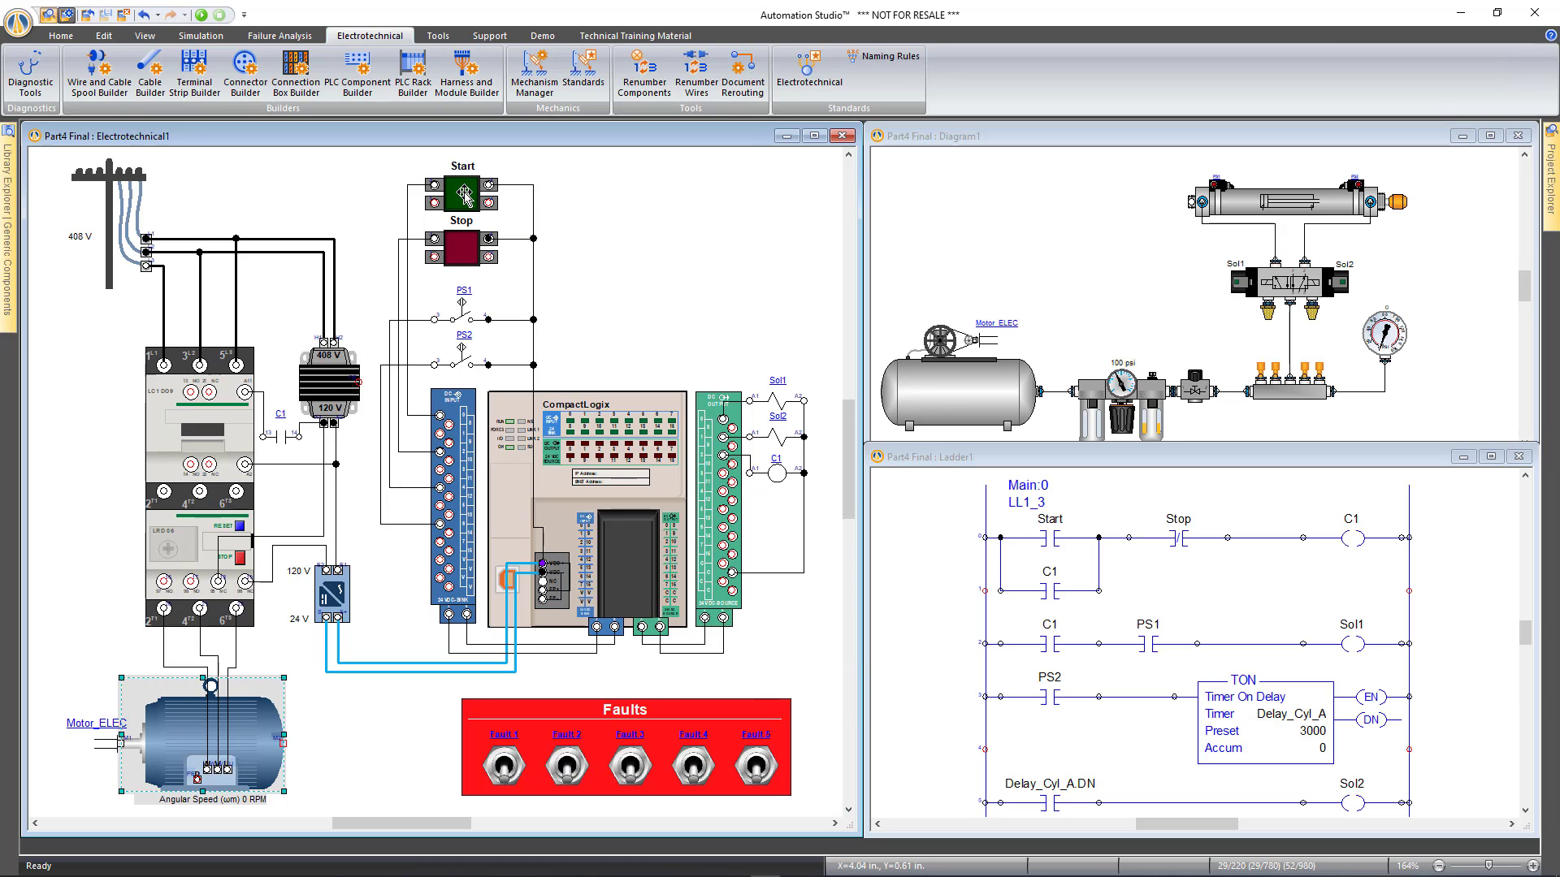
# Try moving the Start push button and deleting switch PS1, confirming both are blocked
pyautogui.moveTo(464, 195); pyautogui.dragTo(648, 207)
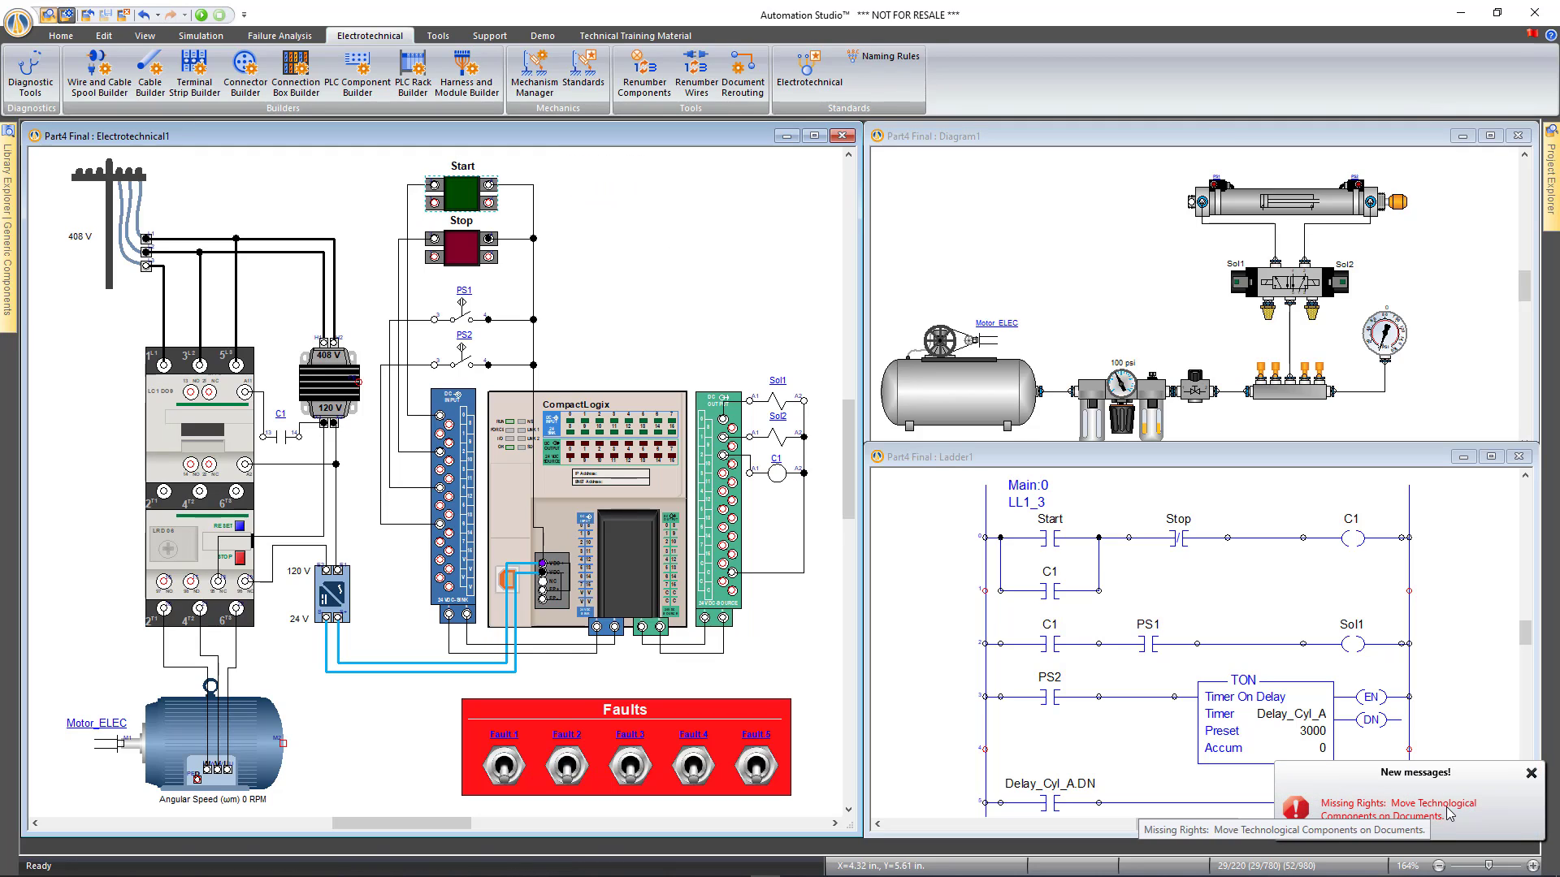
pyautogui.rightClick(465, 320)
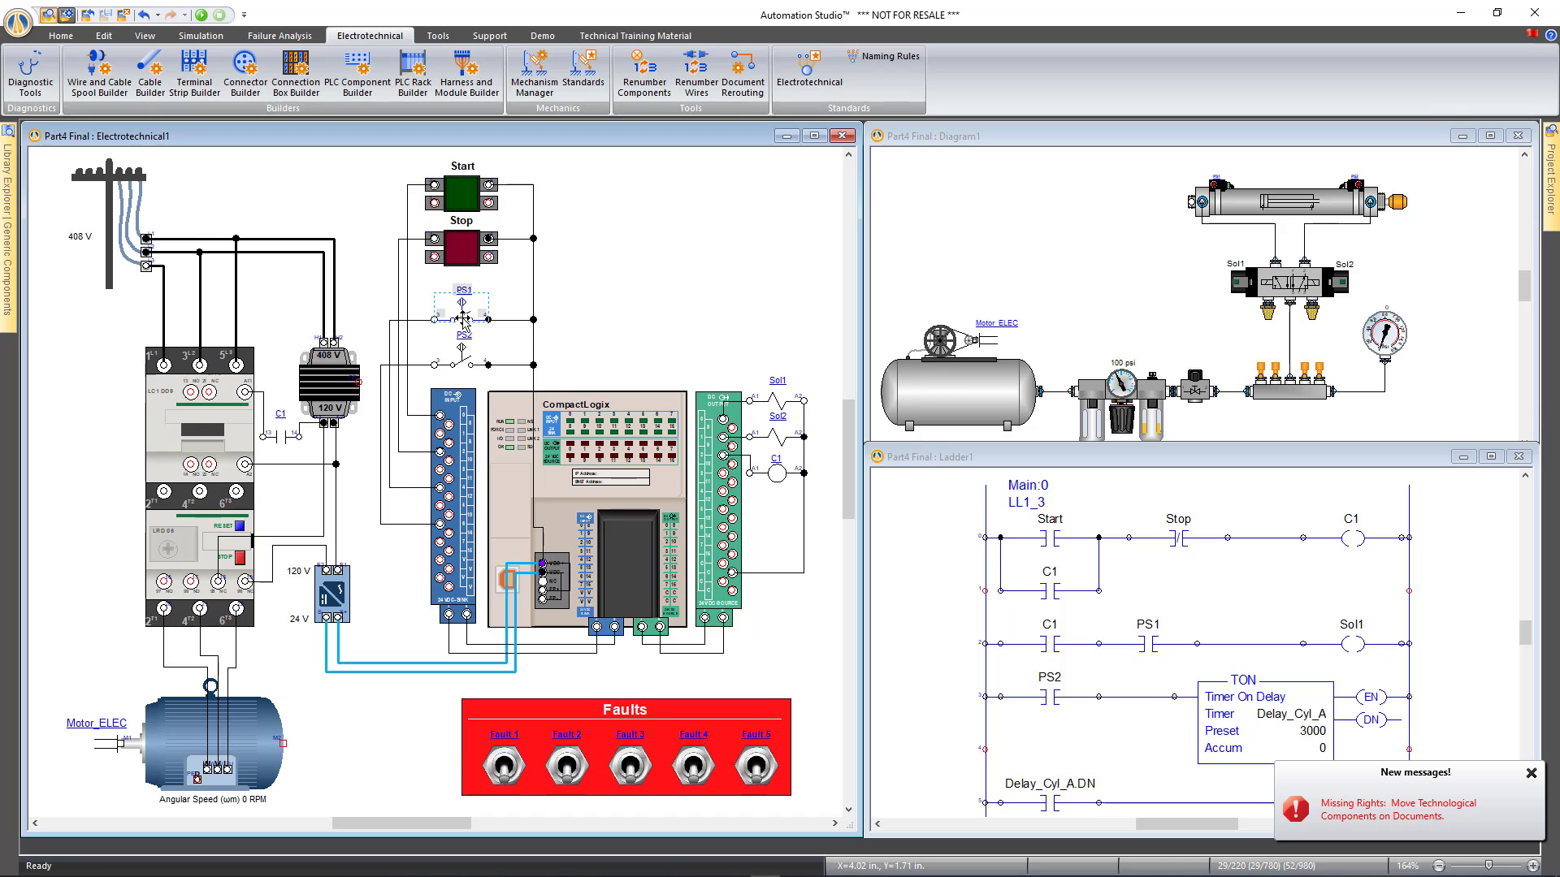
pyautogui.click(506, 486)
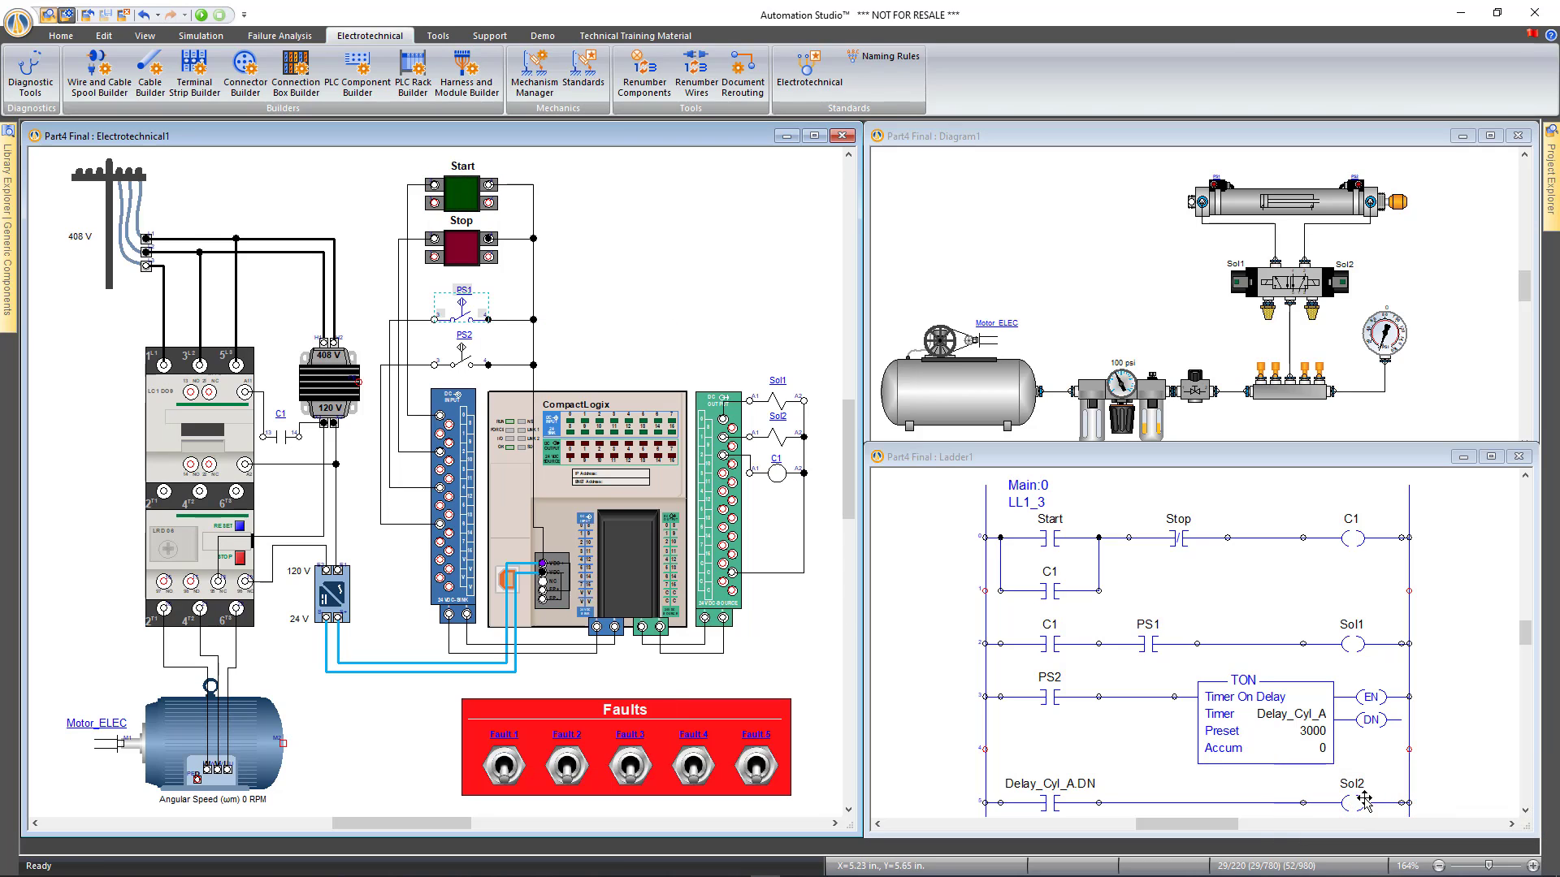
pyautogui.click(623, 316)
pyautogui.click(1030, 261)
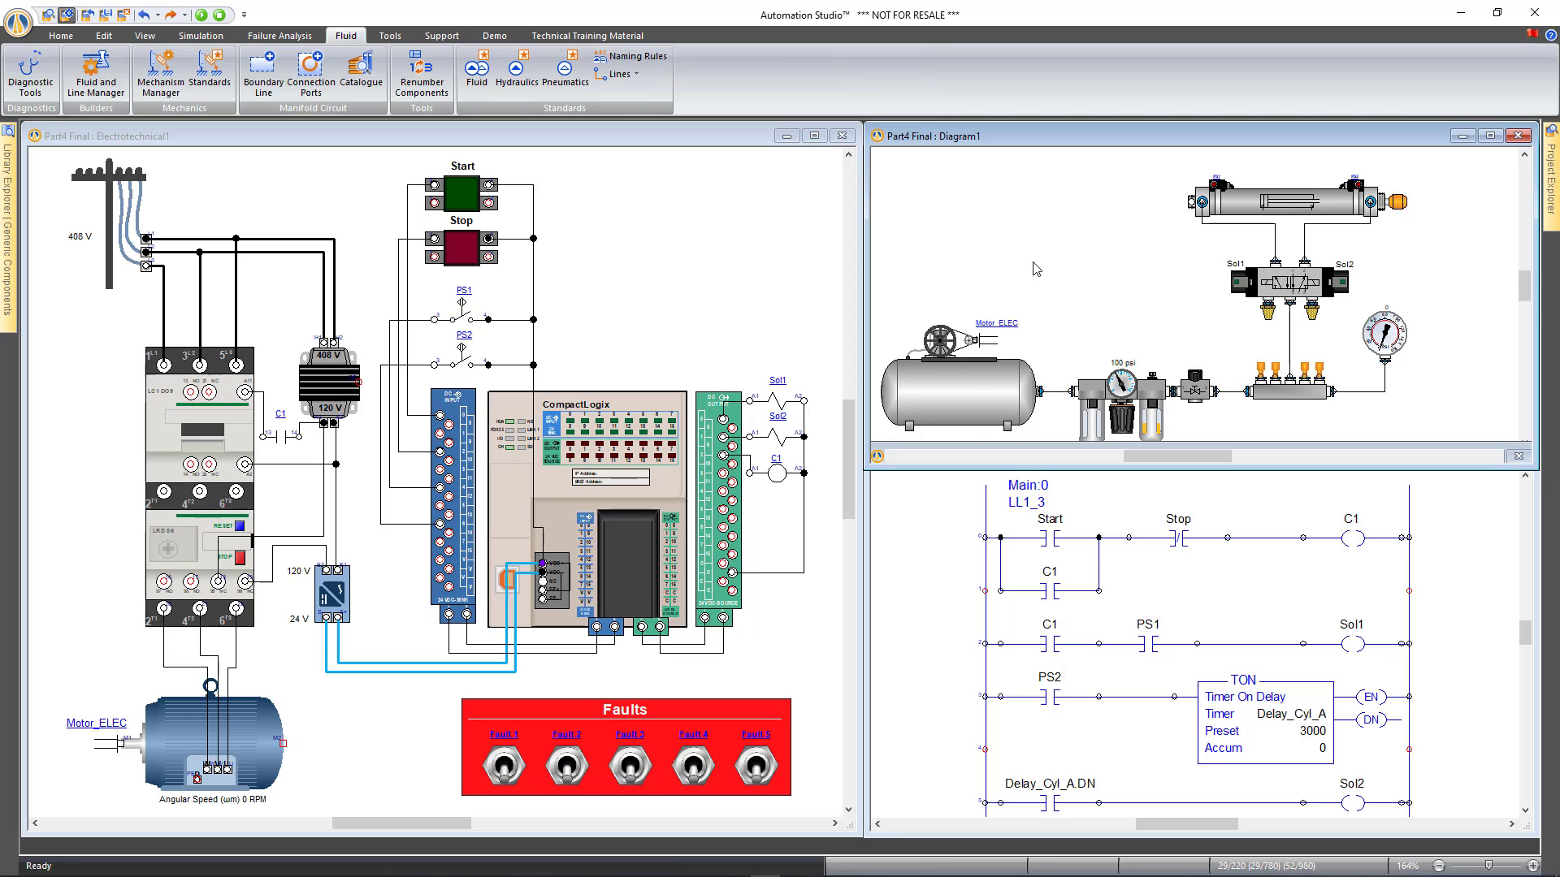
pyautogui.moveTo(1028, 260); pyautogui.dragTo(1034, 244)
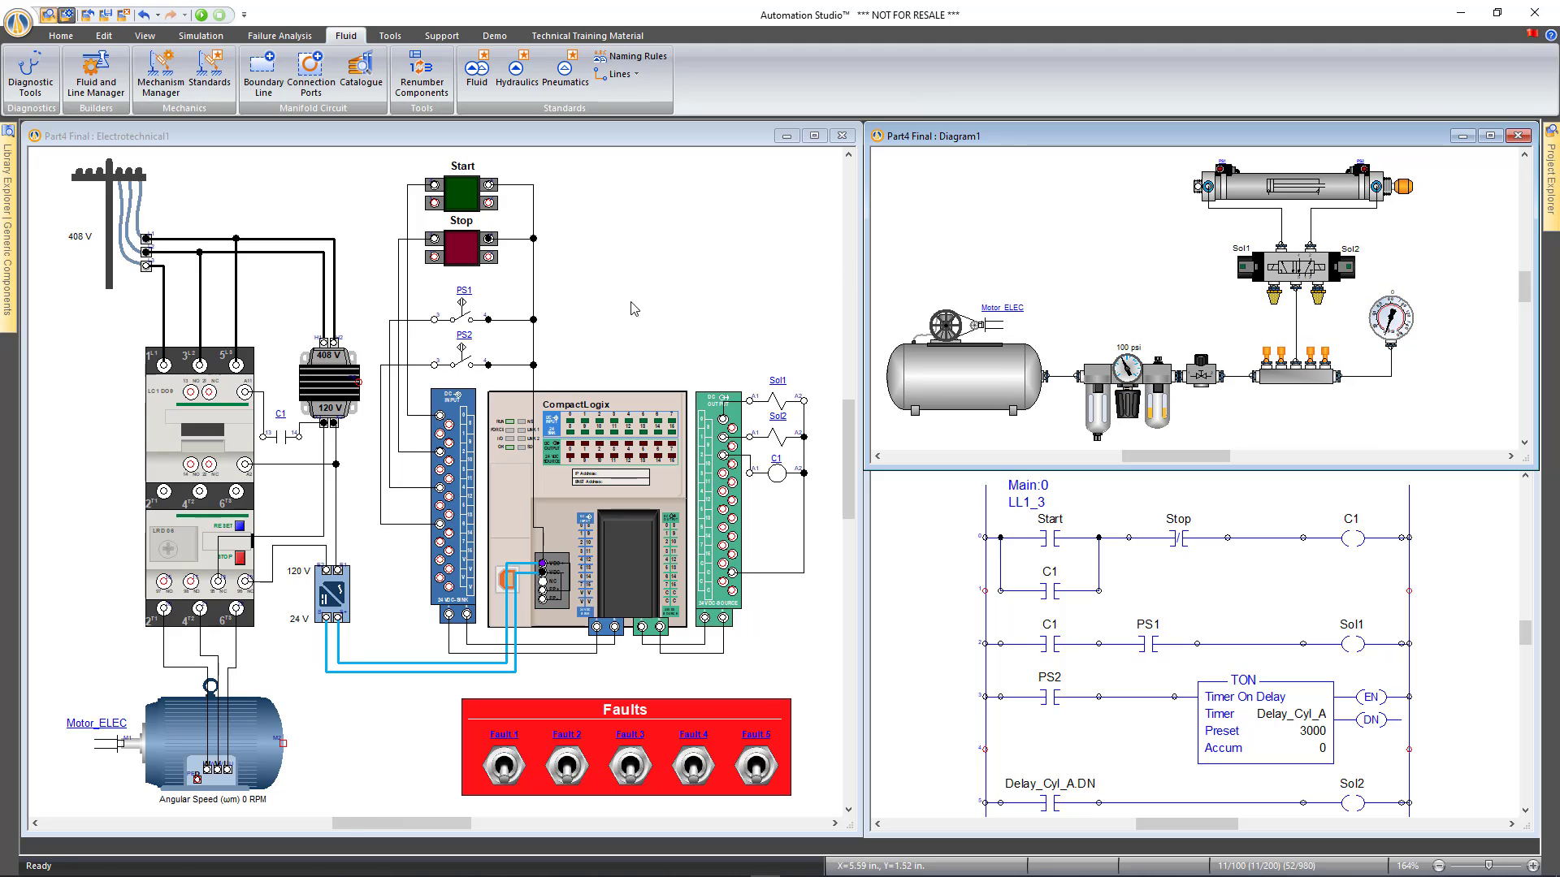
pyautogui.click(200, 36)
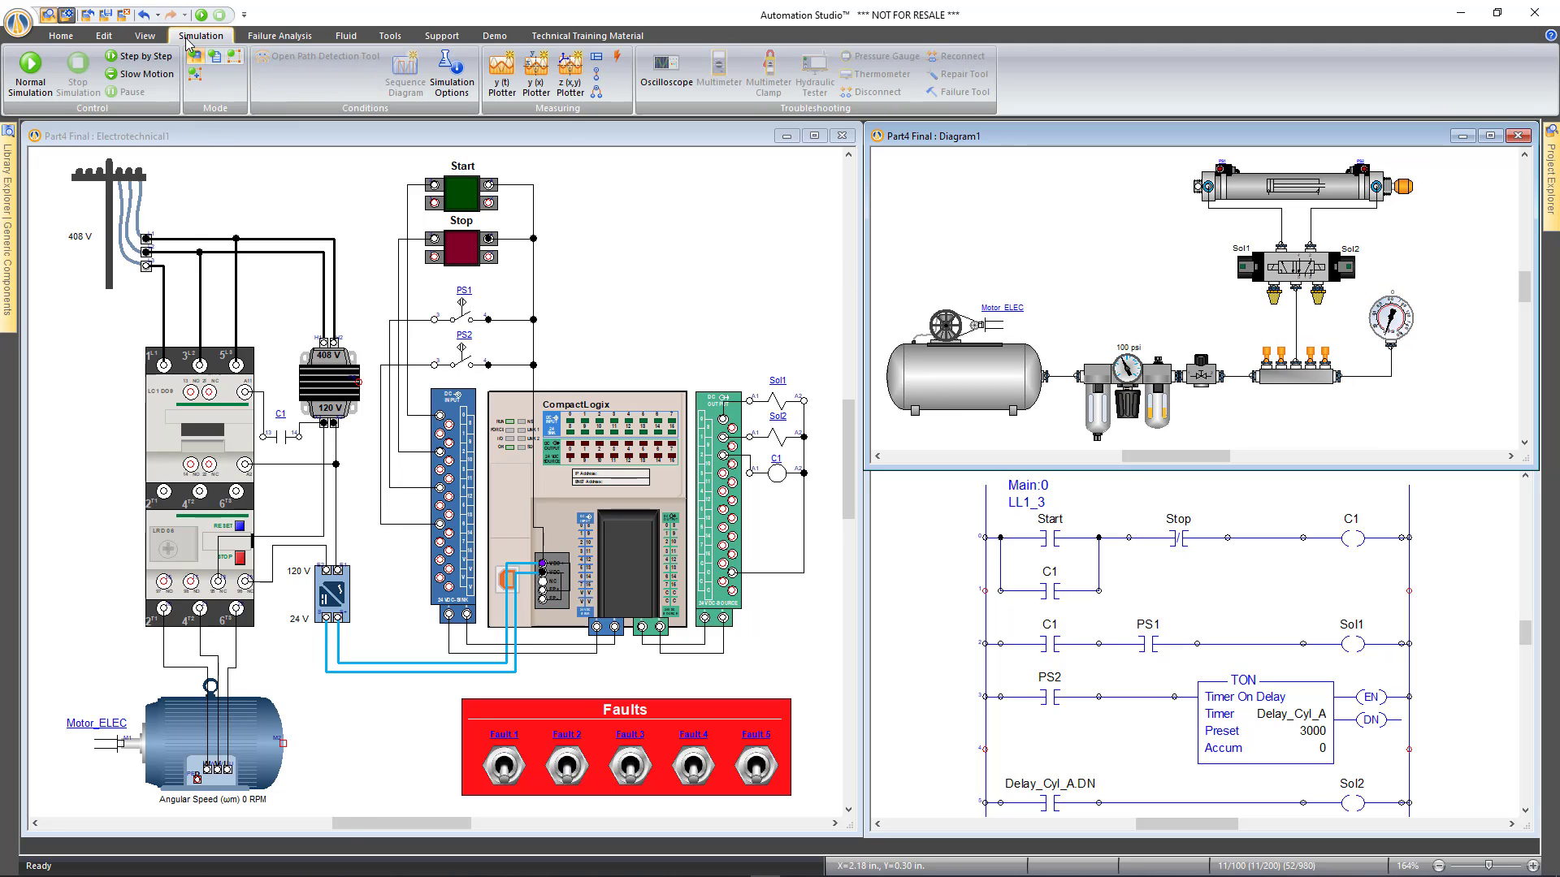
# Run Normal Simulation, press Start to run the motor, and switch on Fault 5
pyautogui.click(38, 78)
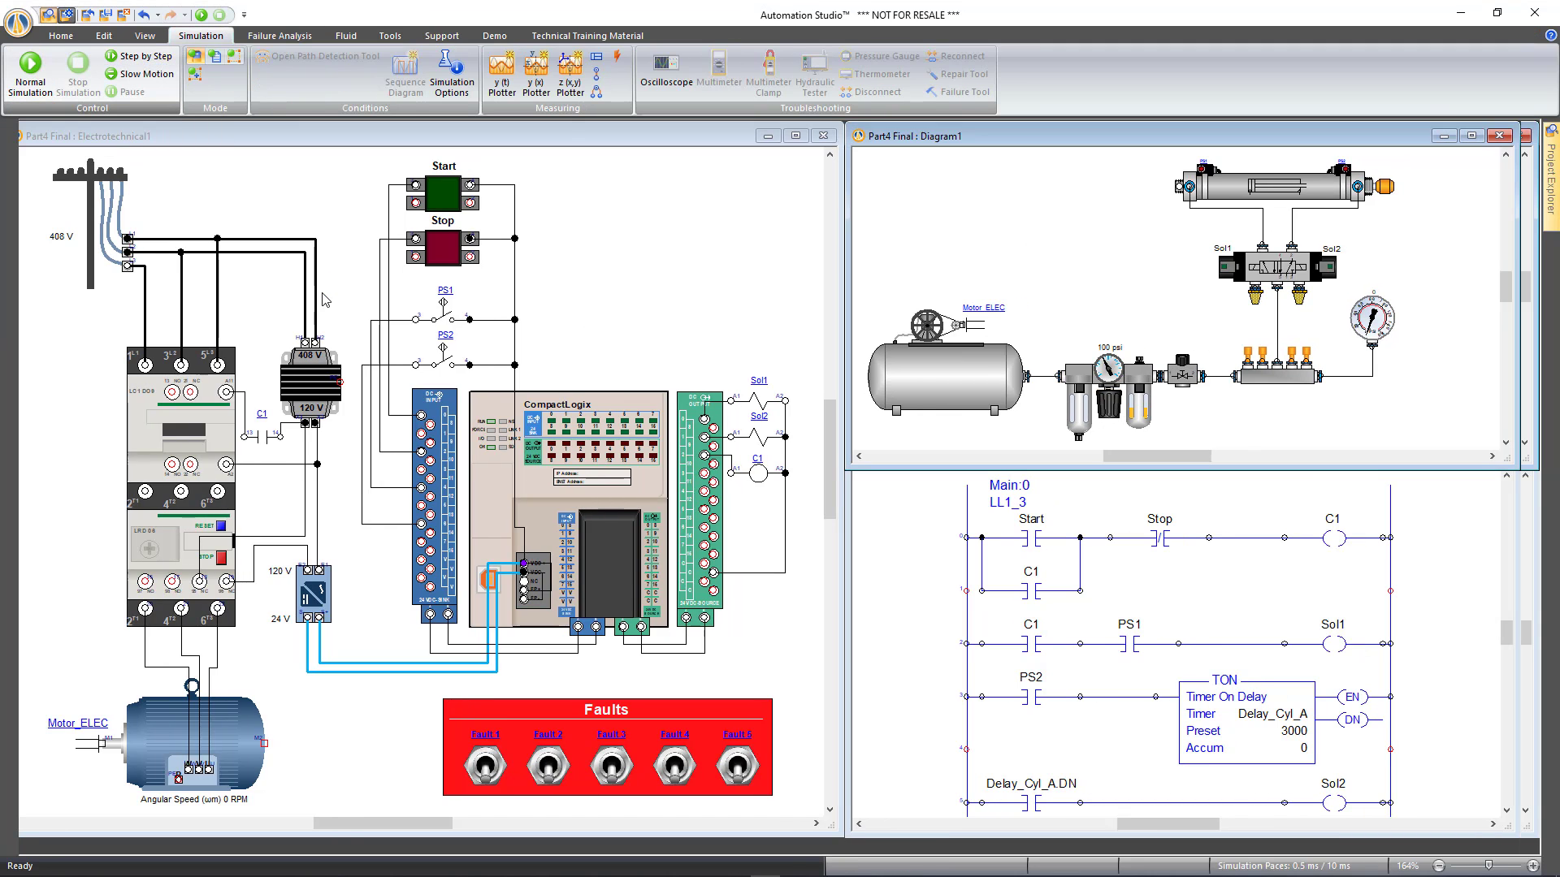
pyautogui.click(442, 193)
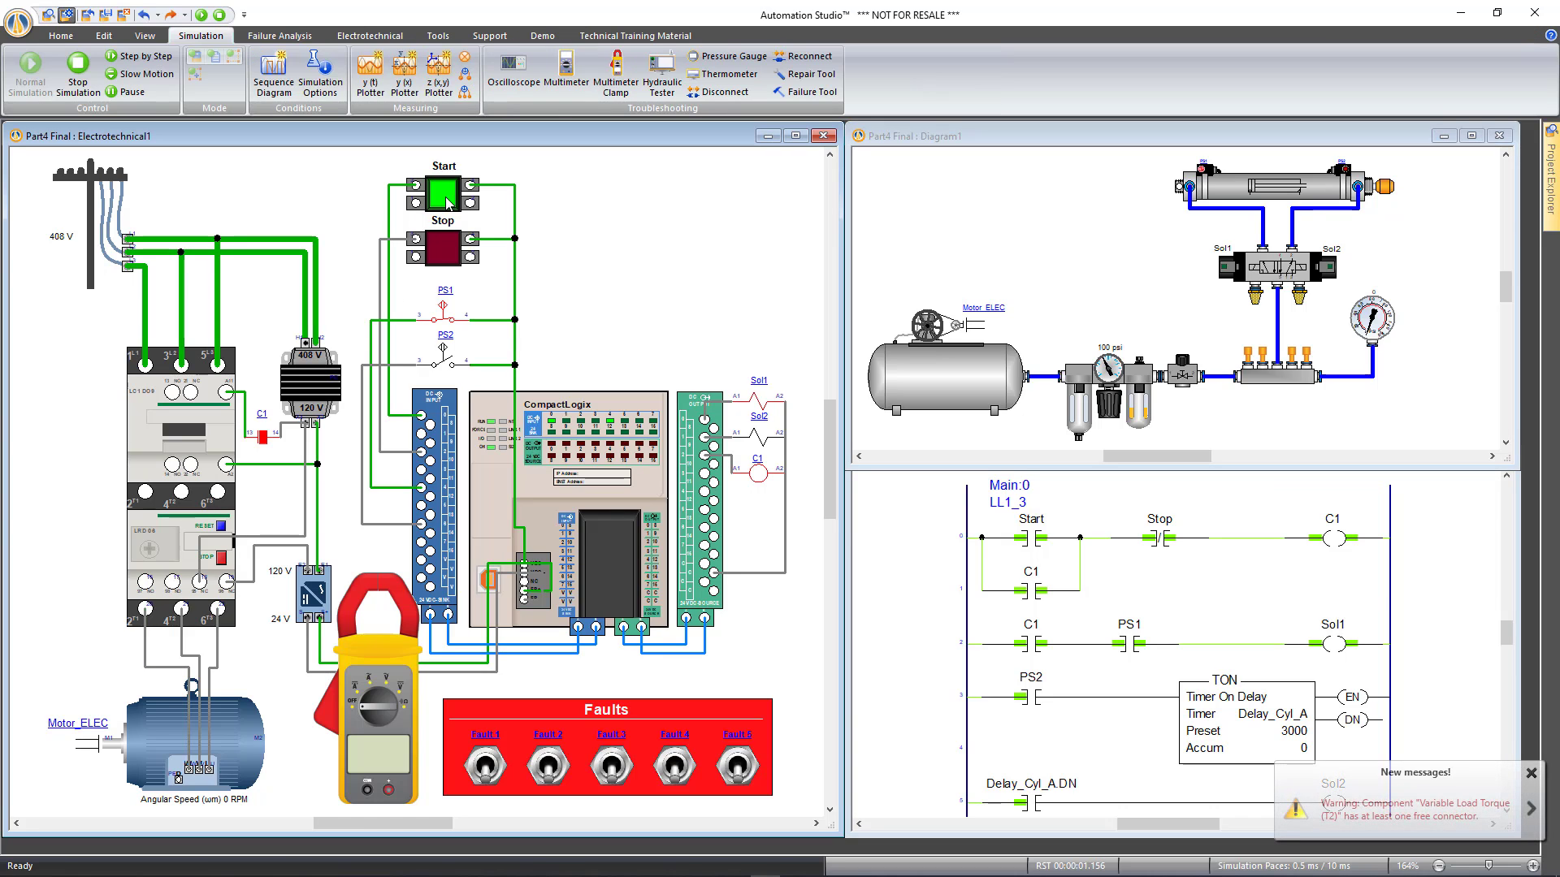
pyautogui.click(1136, 410)
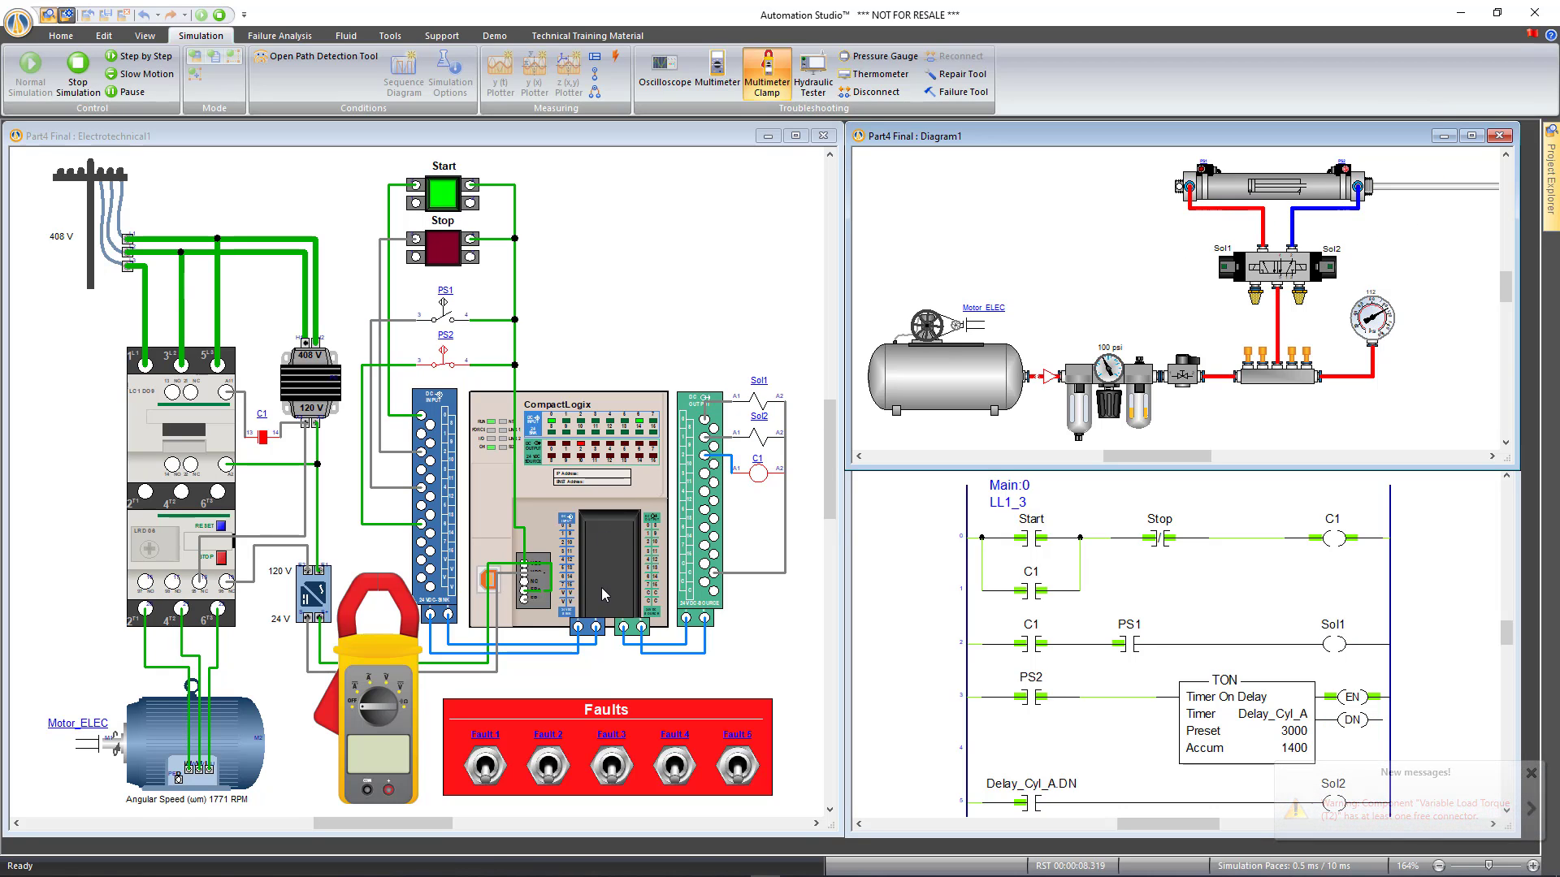
pyautogui.click(737, 771)
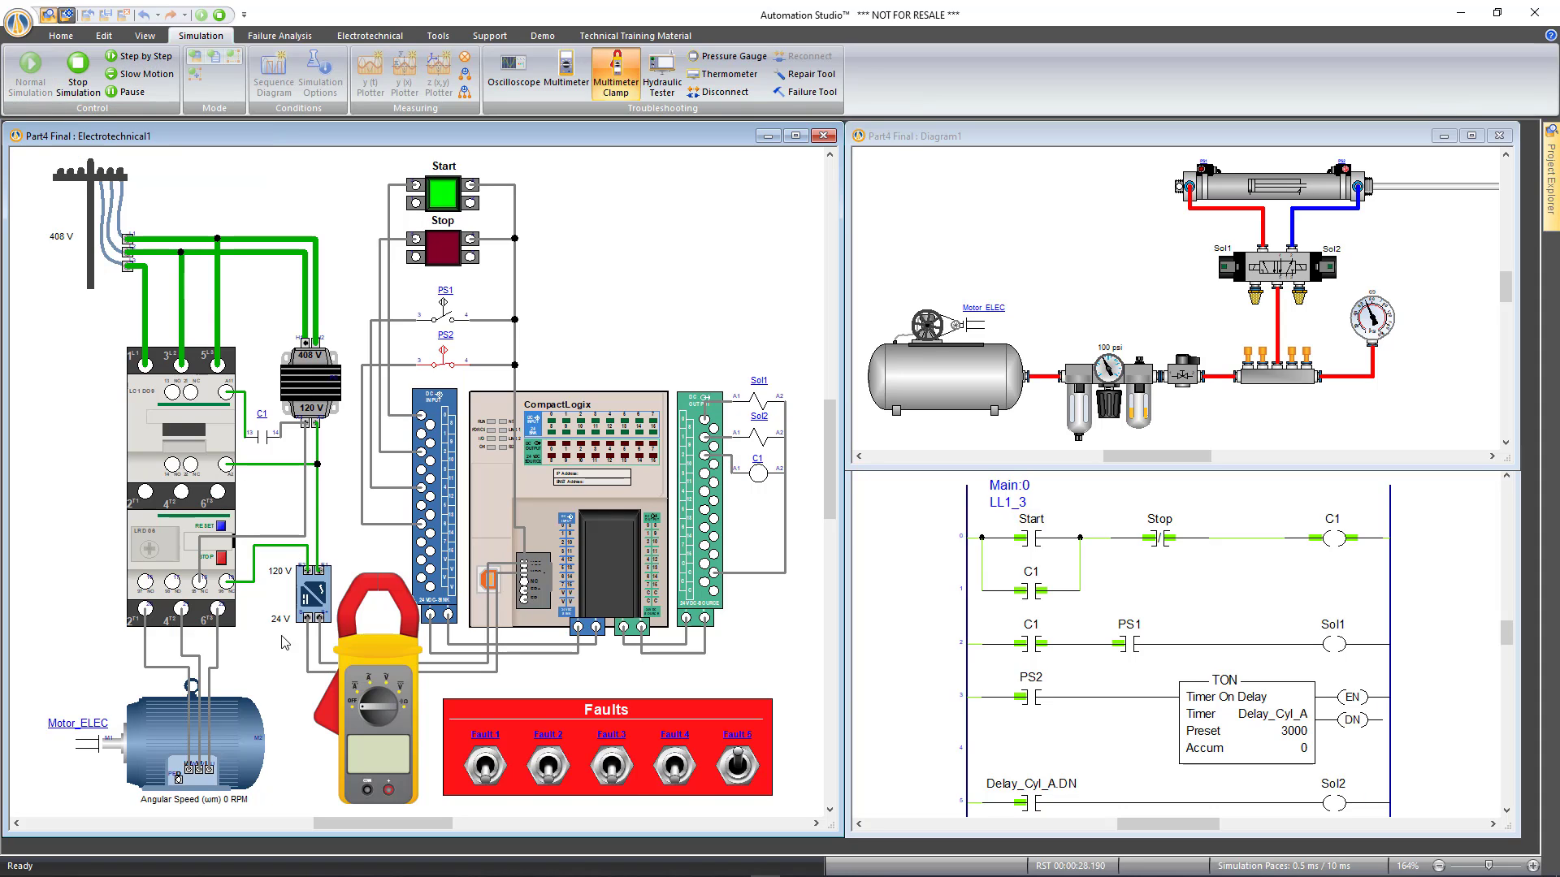
# Measure AC current on the motor lead with the clamp meter, add a multimeter, remove both, and stop the simulation
pyautogui.click(366, 682)
pyautogui.click(335, 711)
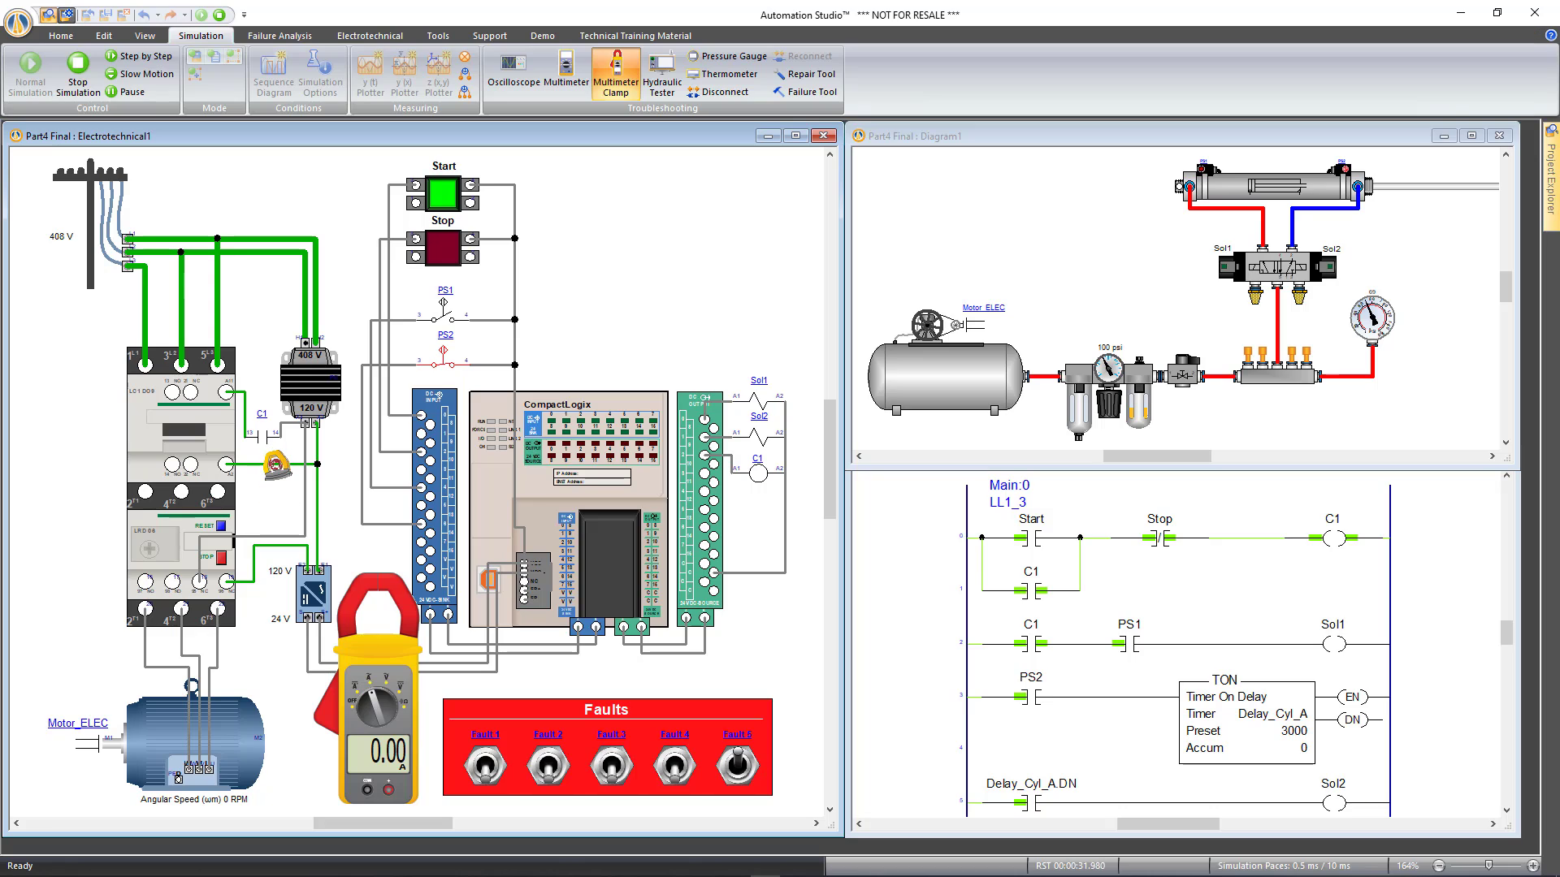
pyautogui.click(282, 475)
pyautogui.moveTo(290, 491); pyautogui.dragTo(247, 659)
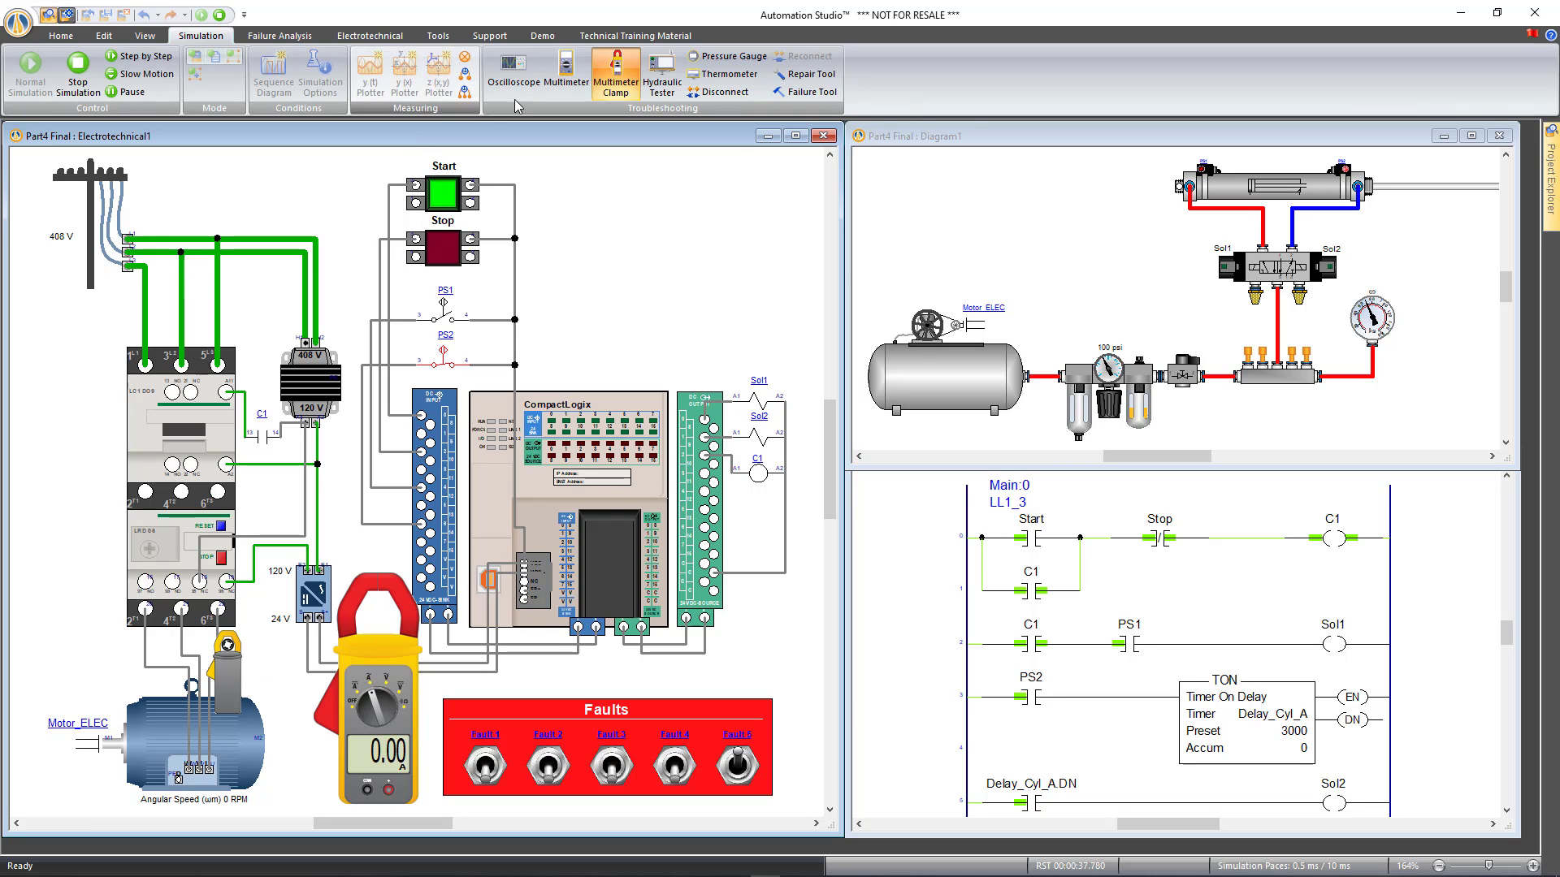
pyautogui.click(586, 88)
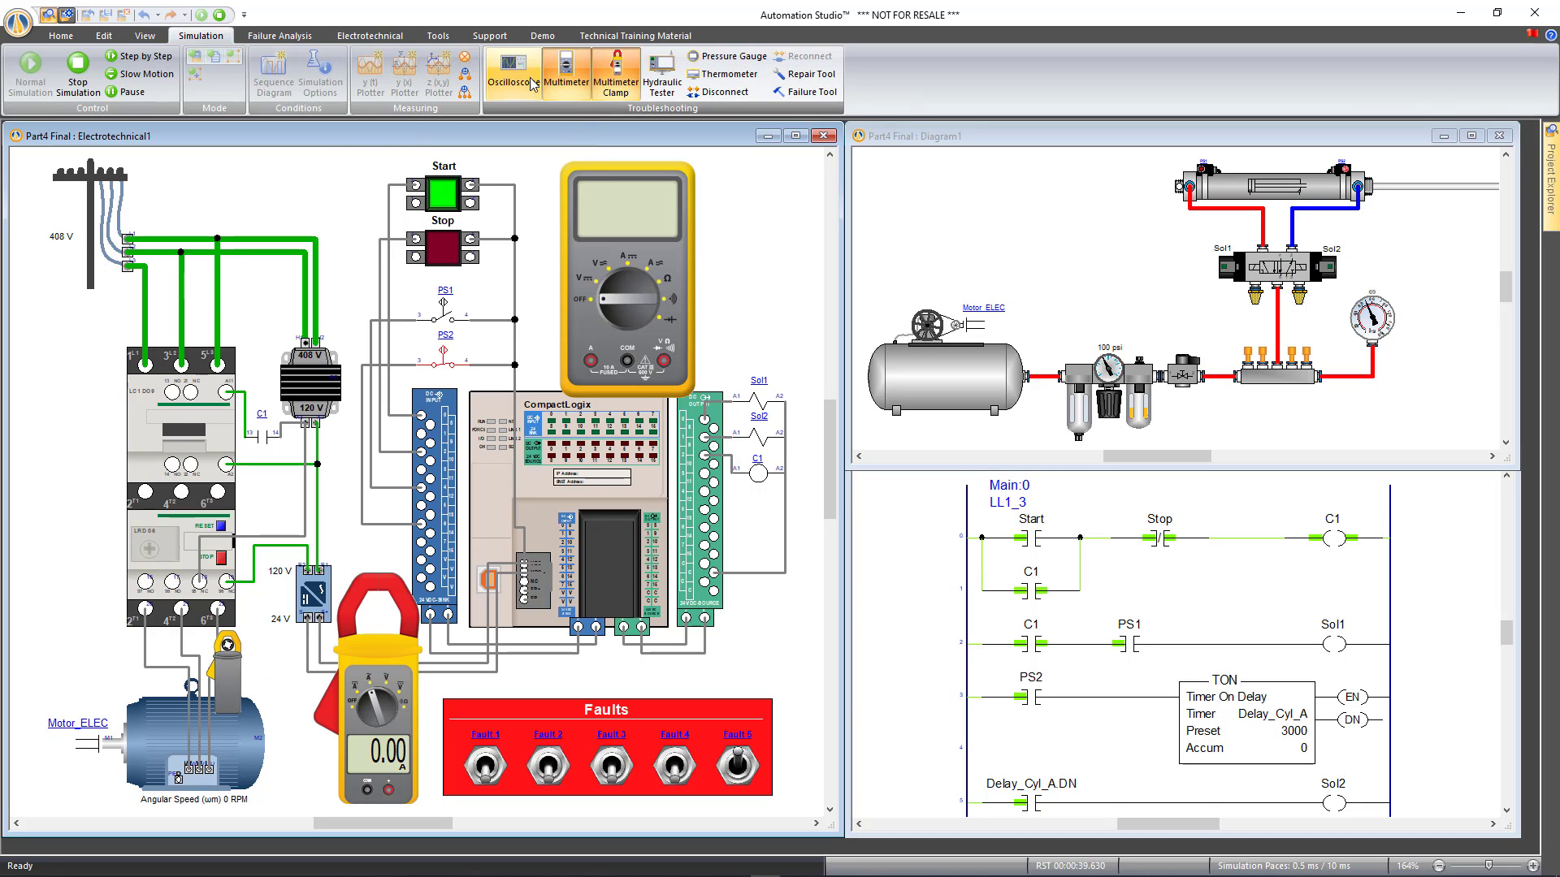
pyautogui.click(566, 77)
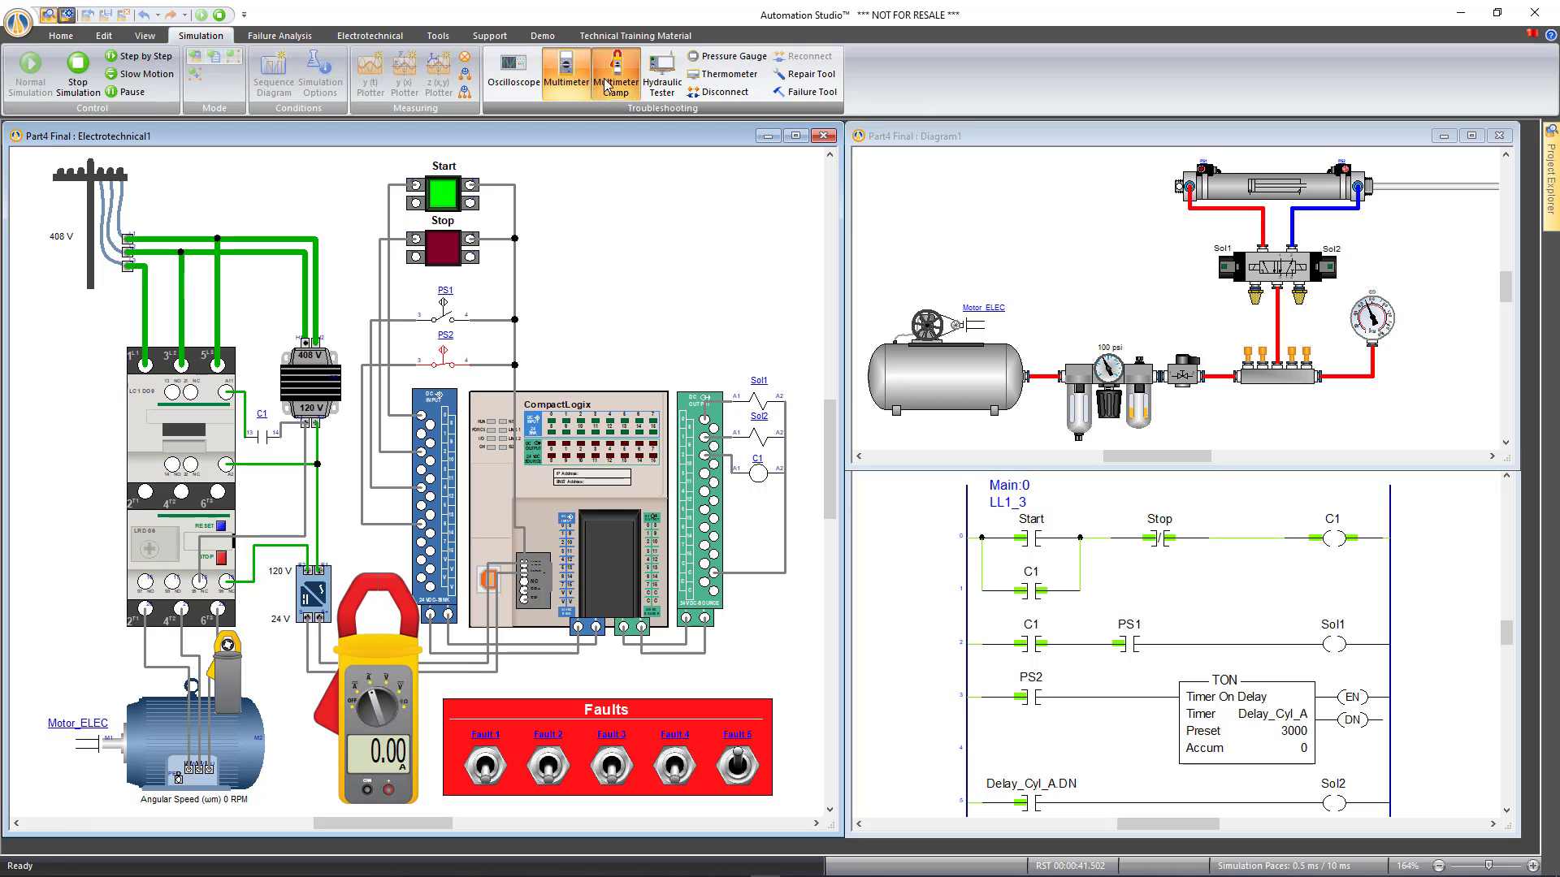
pyautogui.click(616, 78)
pyautogui.click(78, 70)
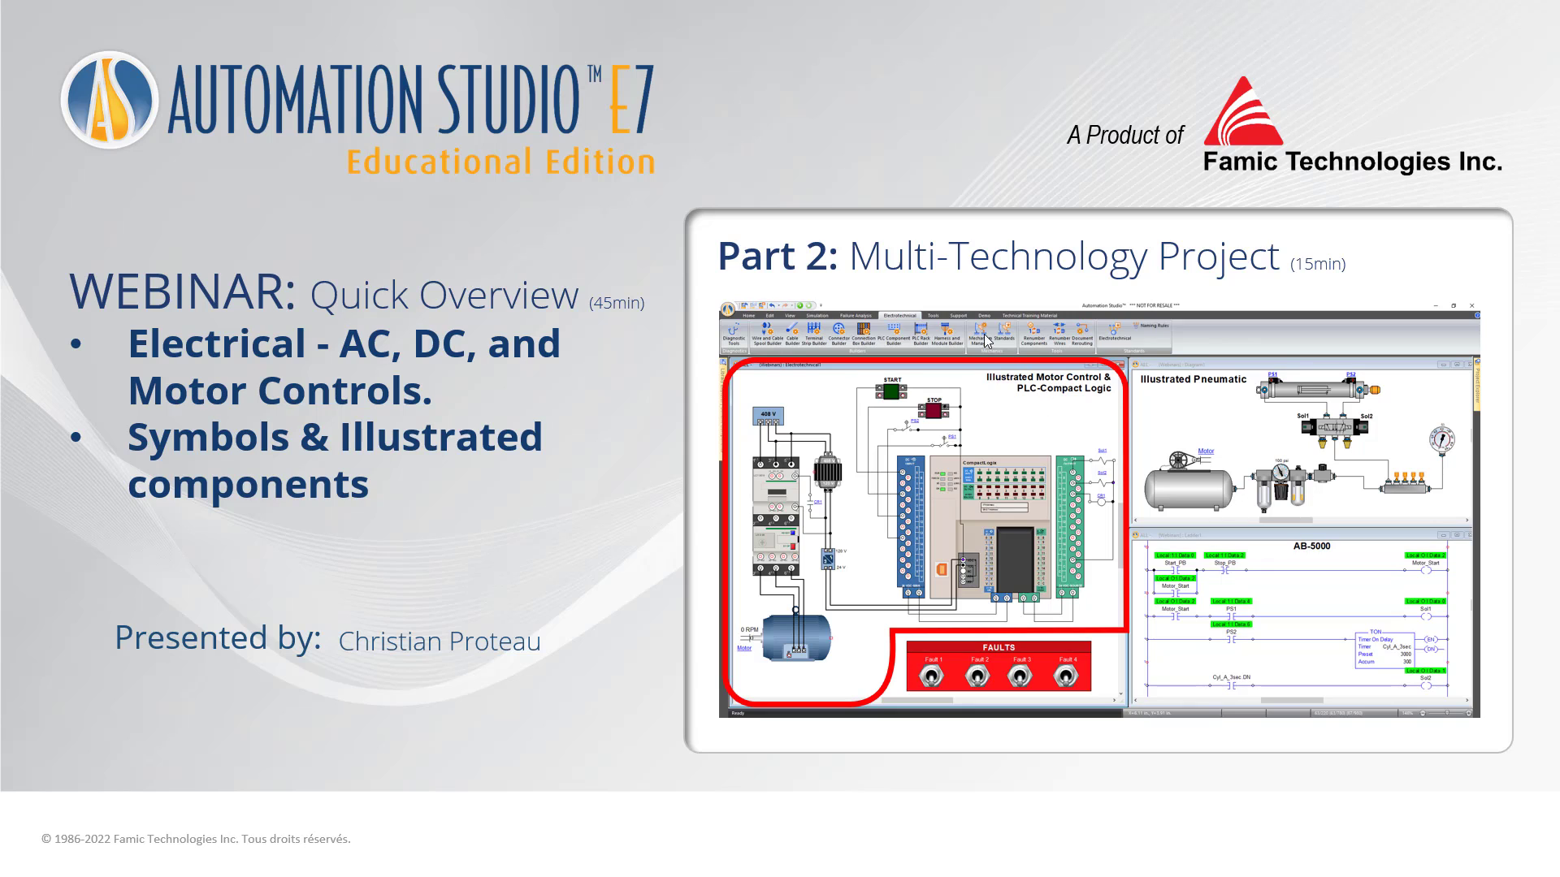
# Advance the slideshow past the Part 3 and Part 4 slides to the Thank you slide
pyautogui.click(928, 490)
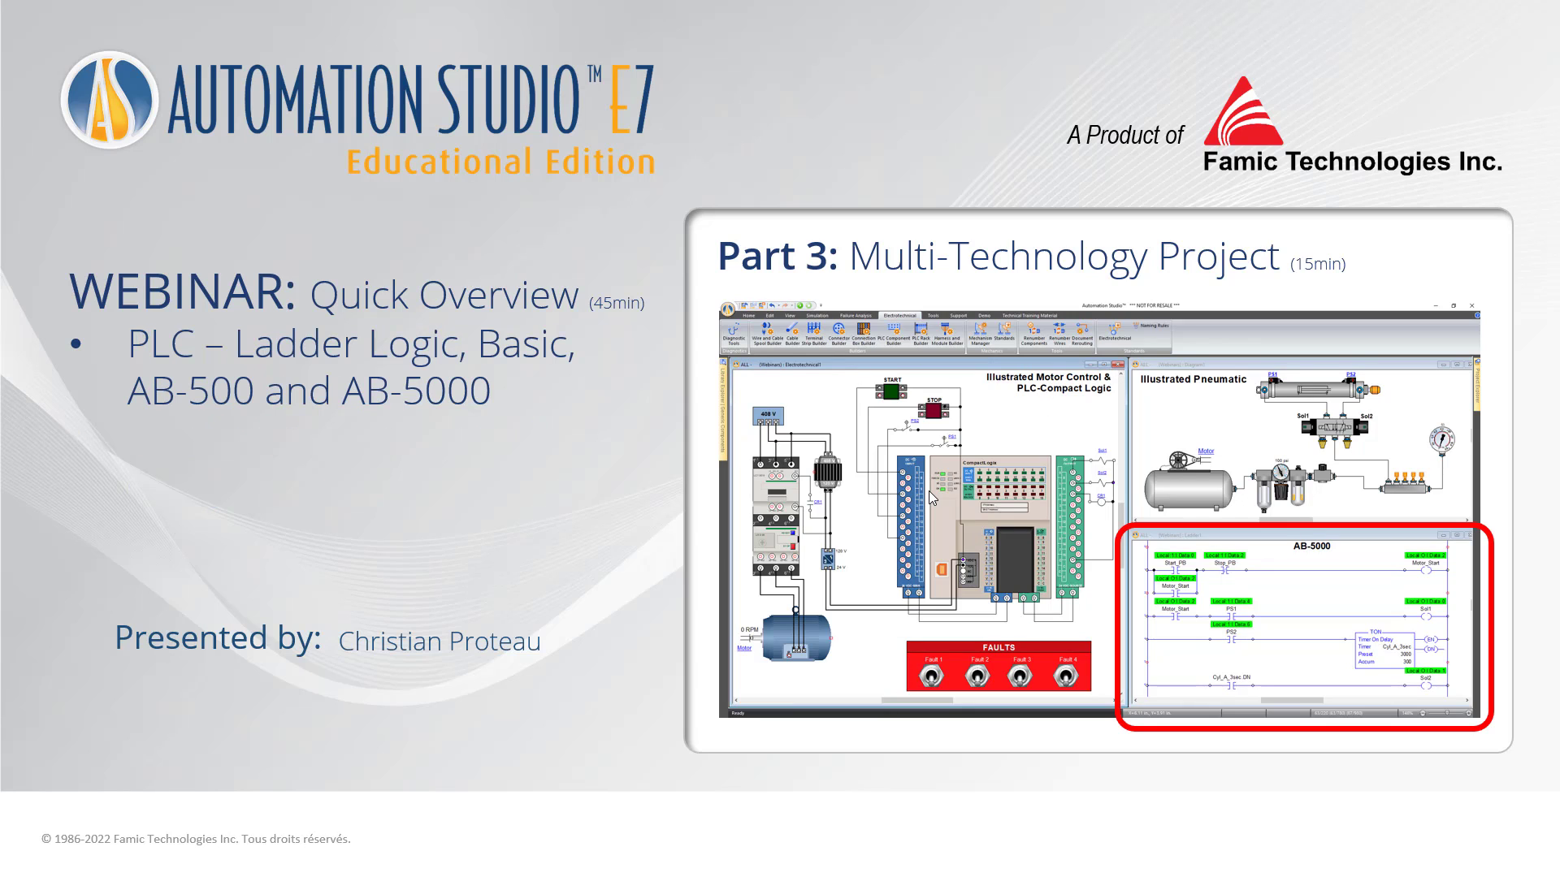
pyautogui.click(1310, 602)
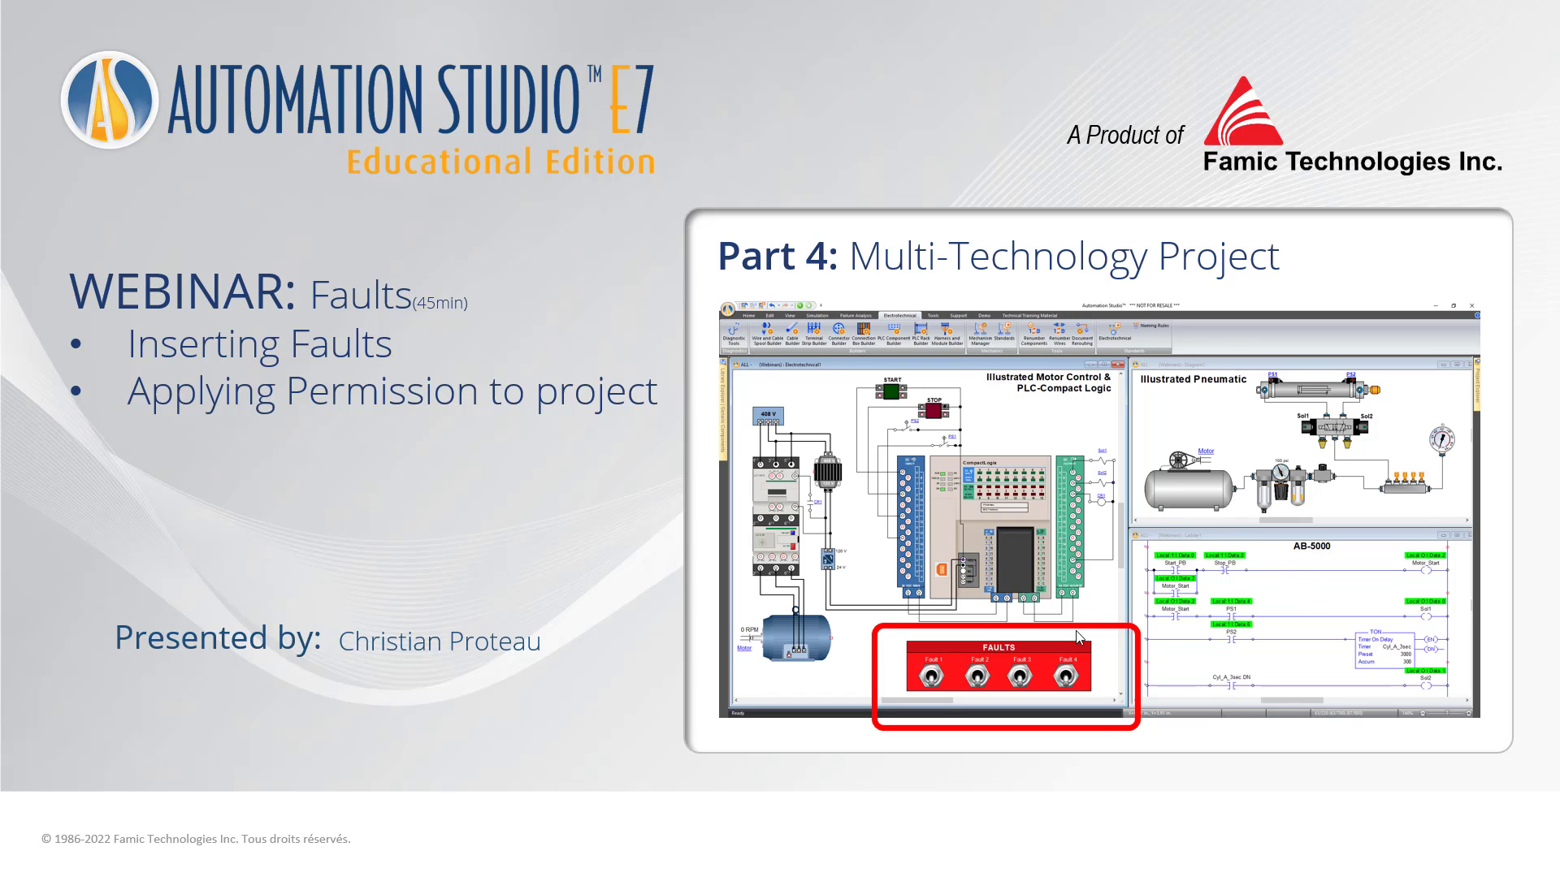
pyautogui.press('Right')
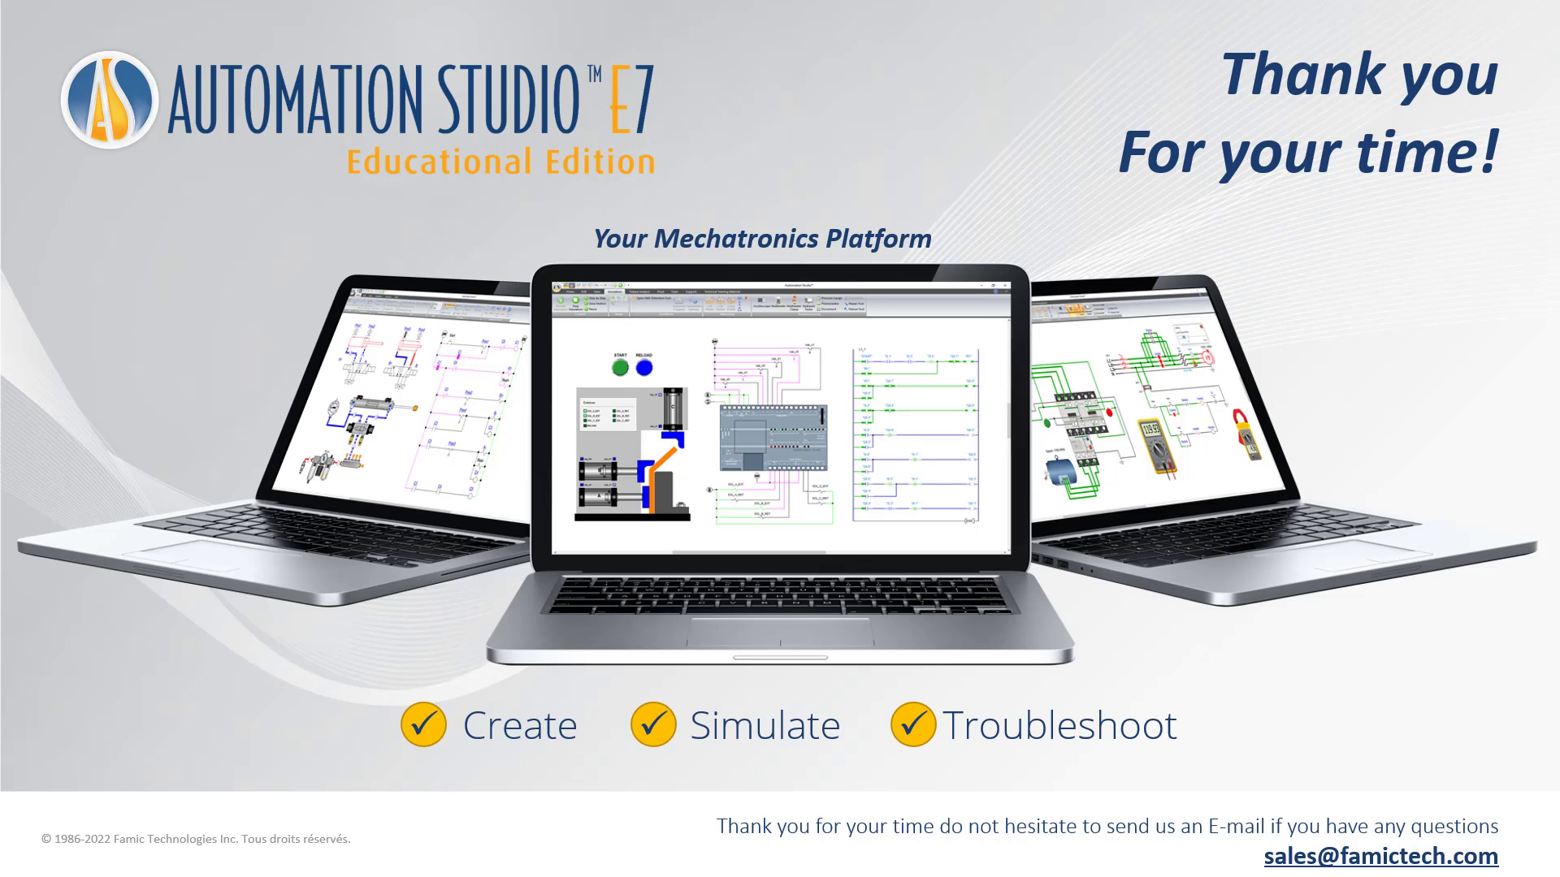